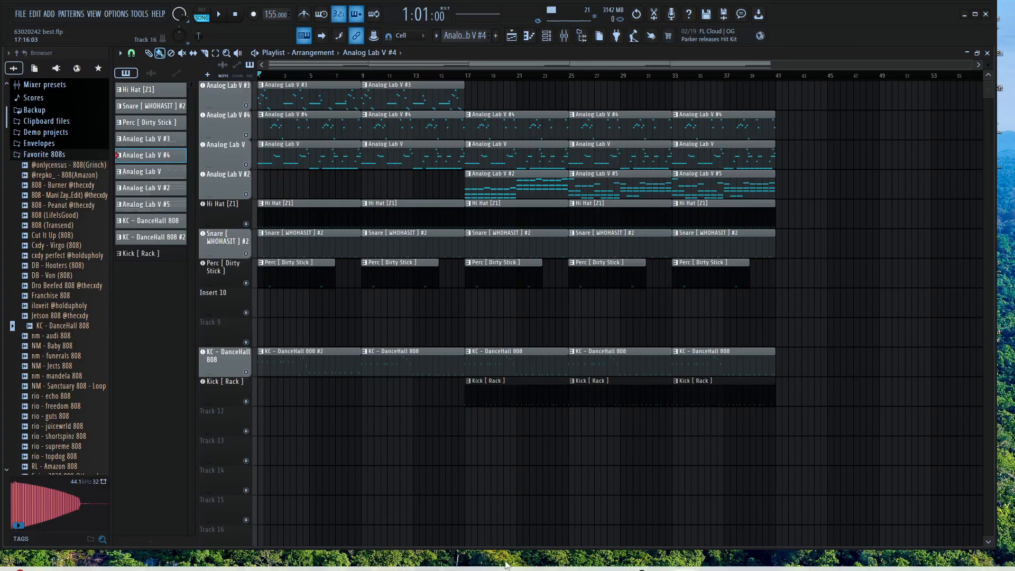
# Open New folder (2) on the ESD-USB drive in File Explorer, listen to the 63020242 MP3, and return to FL Studio
pyautogui.moveTo(504, 565)
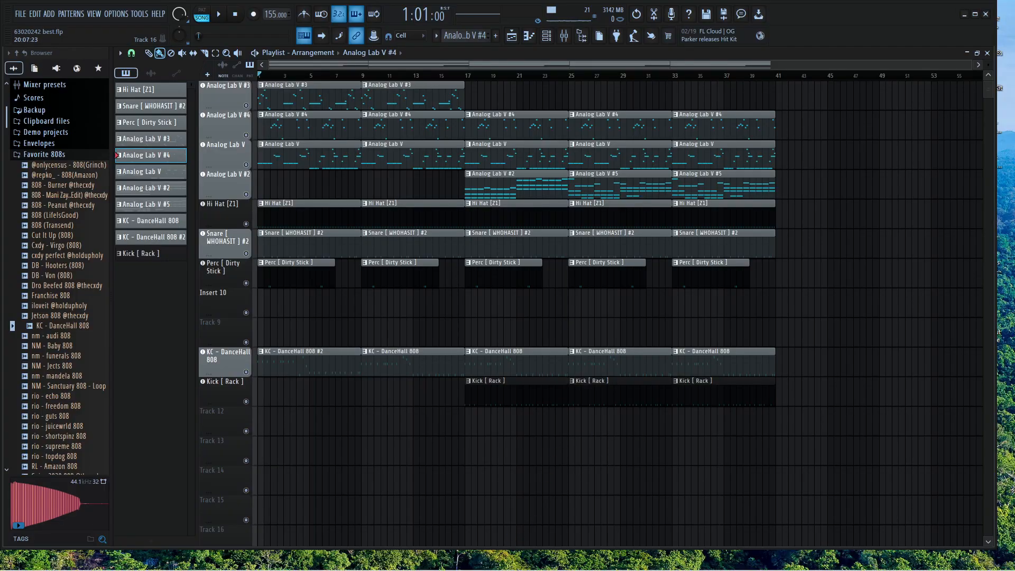
pyautogui.press('super+e')
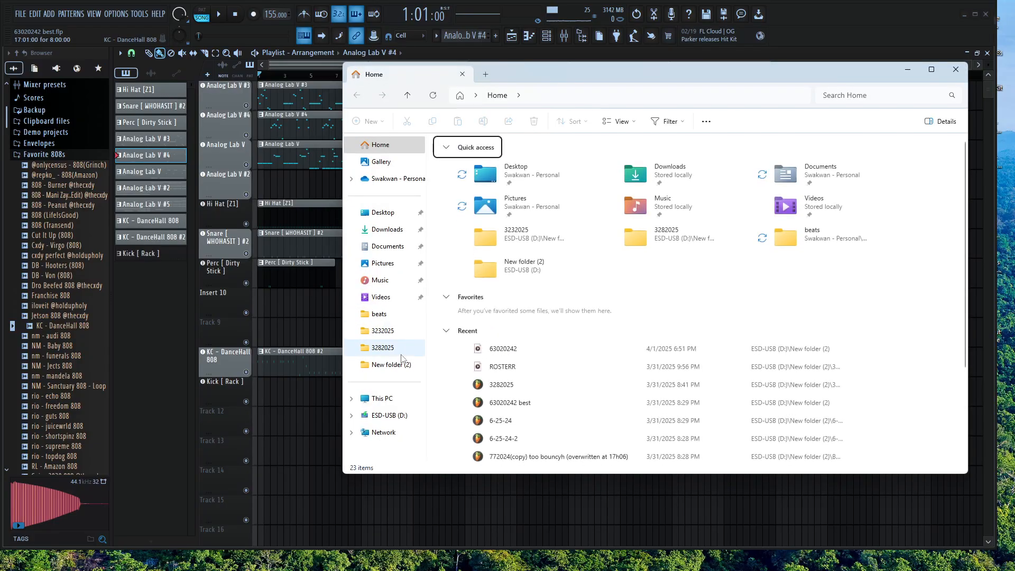
pyautogui.click(400, 362)
pyautogui.scroll(-3, 490, 402)
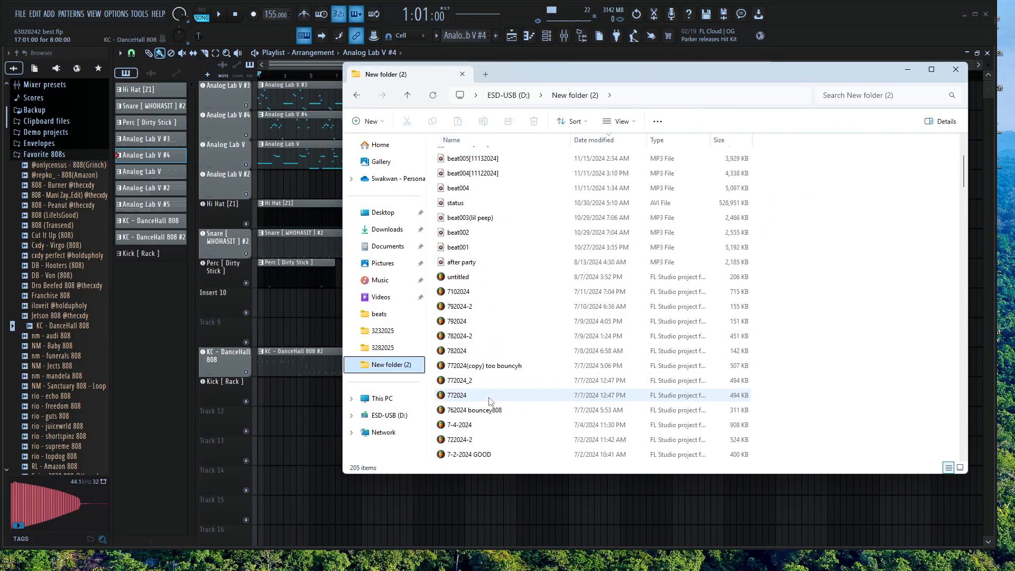
pyautogui.scroll(-5, 489, 402)
pyautogui.doubleClick(484, 306)
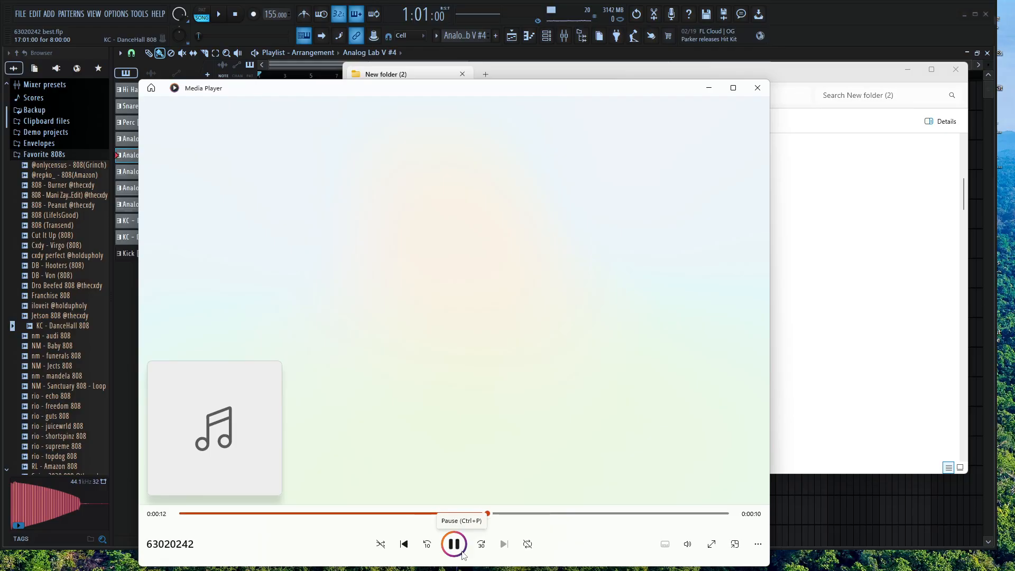
pyautogui.click(757, 88)
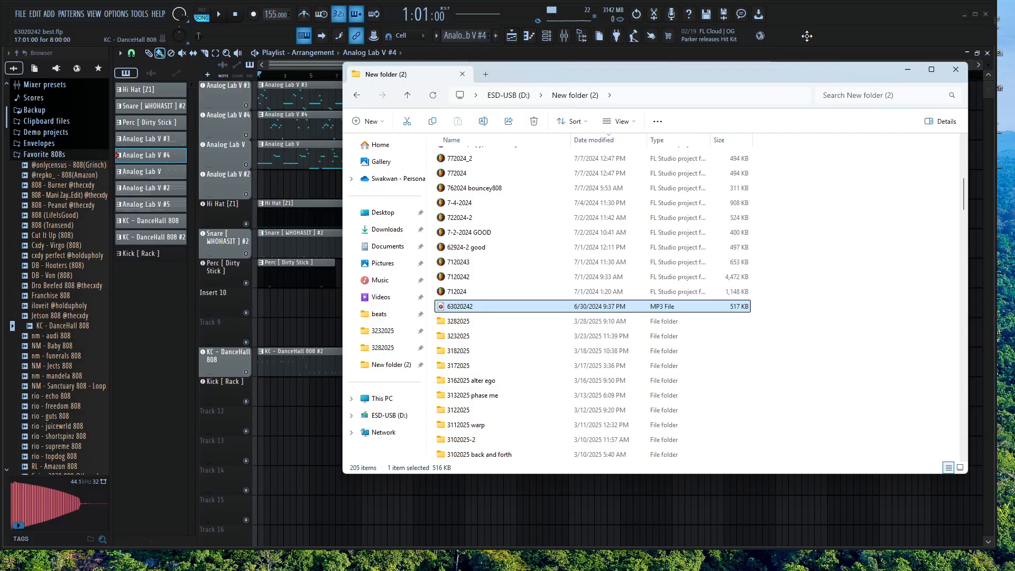
pyautogui.click(806, 36)
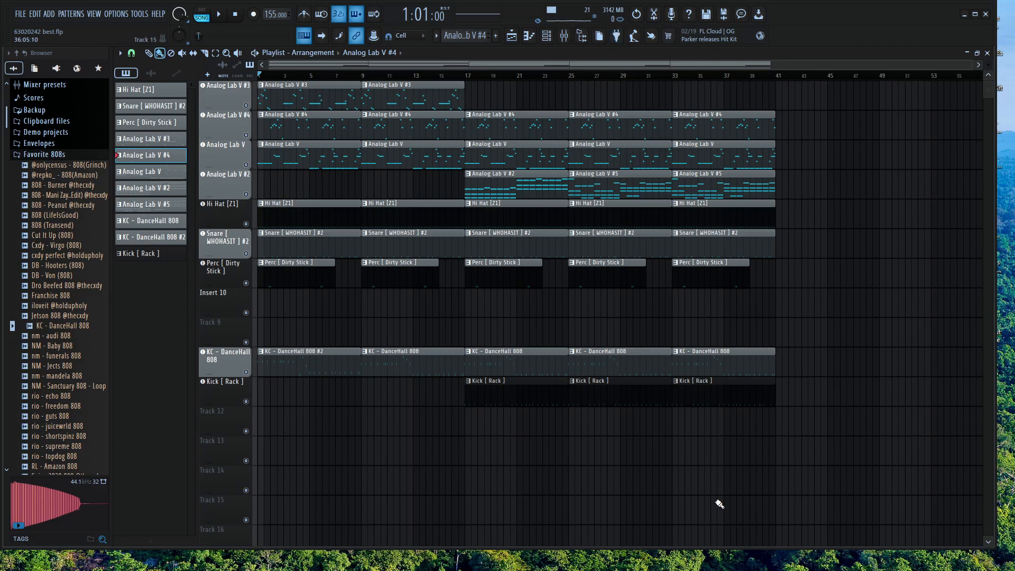
# Play the full arrangement from bar 1 and stop playback after the drop has been heard
pyautogui.moveTo(695, 569)
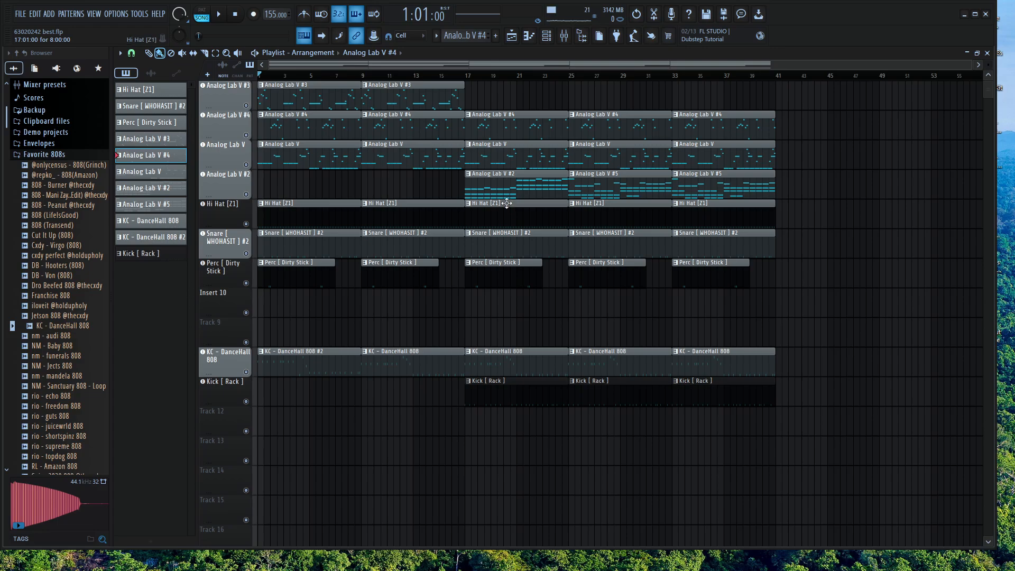
pyautogui.click(219, 15)
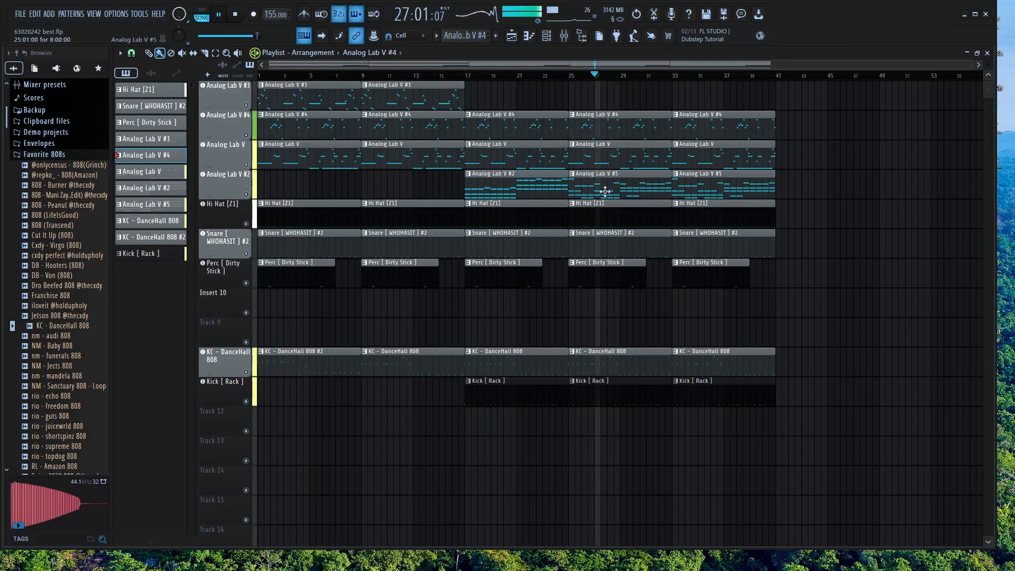
pyautogui.press('space')
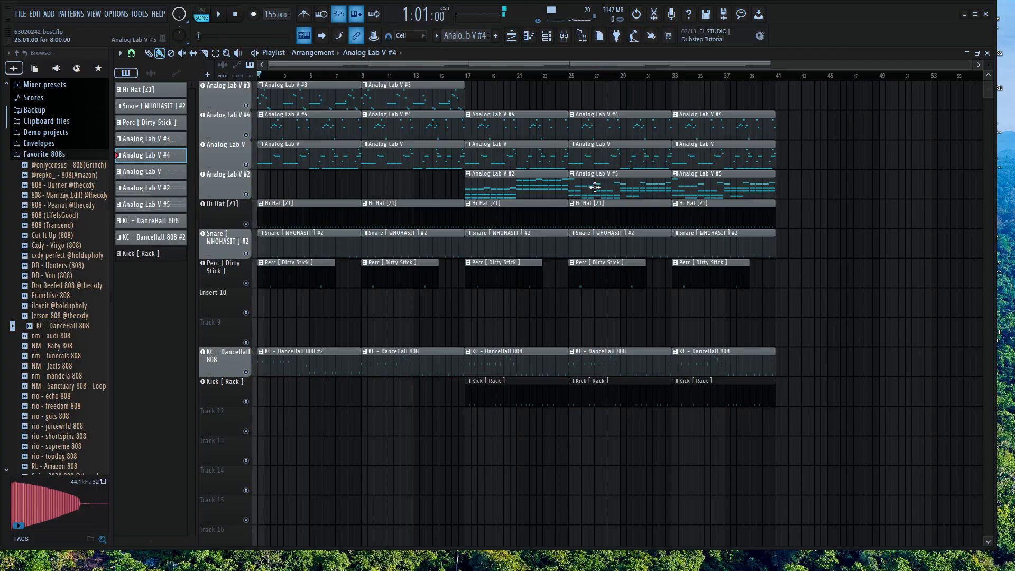
# Replace the Analog Lab V #5 clip at bar 25 with a copy of the Analog Lab V #2 clip from bar 17
pyautogui.moveTo(594, 188); pyautogui.dragTo(859, 212)
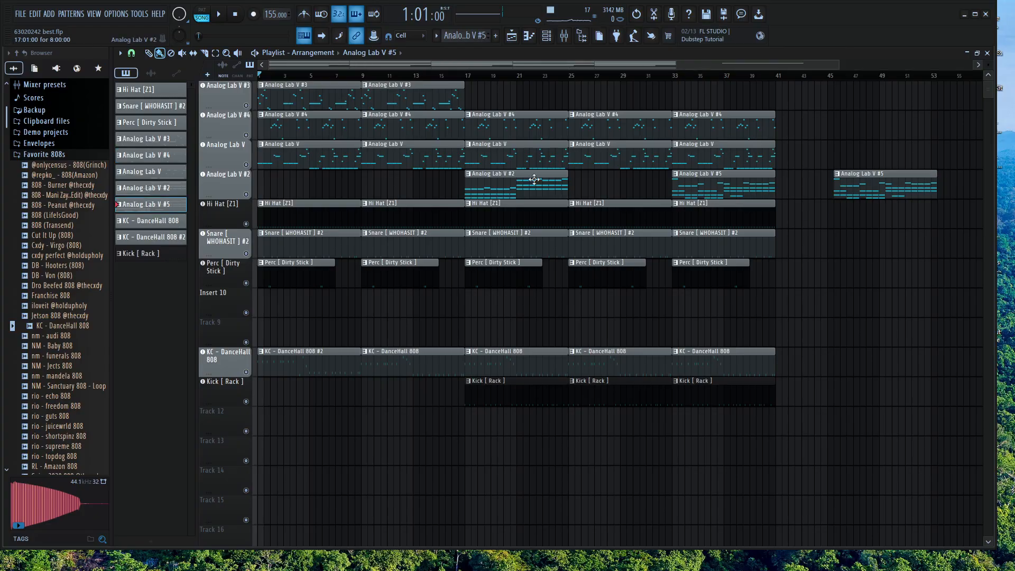
pyautogui.moveTo(533, 180); pyautogui.dragTo(636, 189)
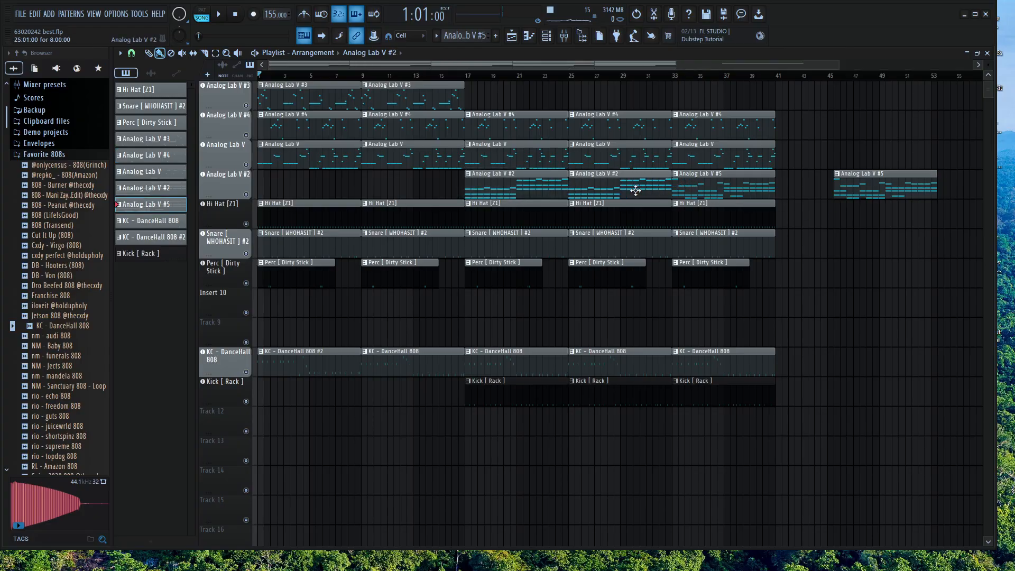
pyautogui.rightClick(864, 189)
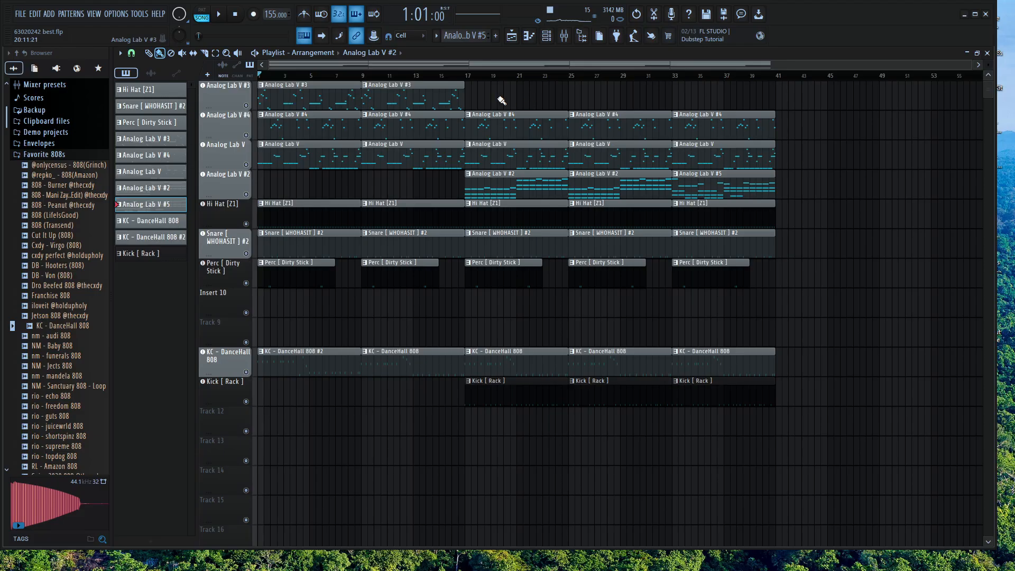
# Move the second Analog Lab V #3 clip to bar 17 and solo its track together with the Analog Lab V #2 track
pyautogui.moveTo(407, 98); pyautogui.dragTo(499, 97)
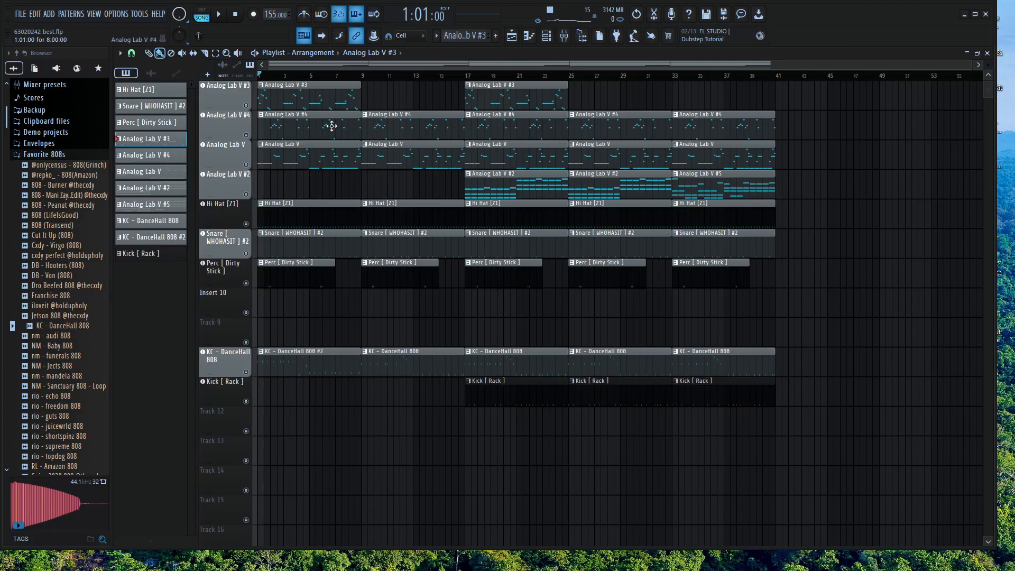
pyautogui.rightClick(246, 106)
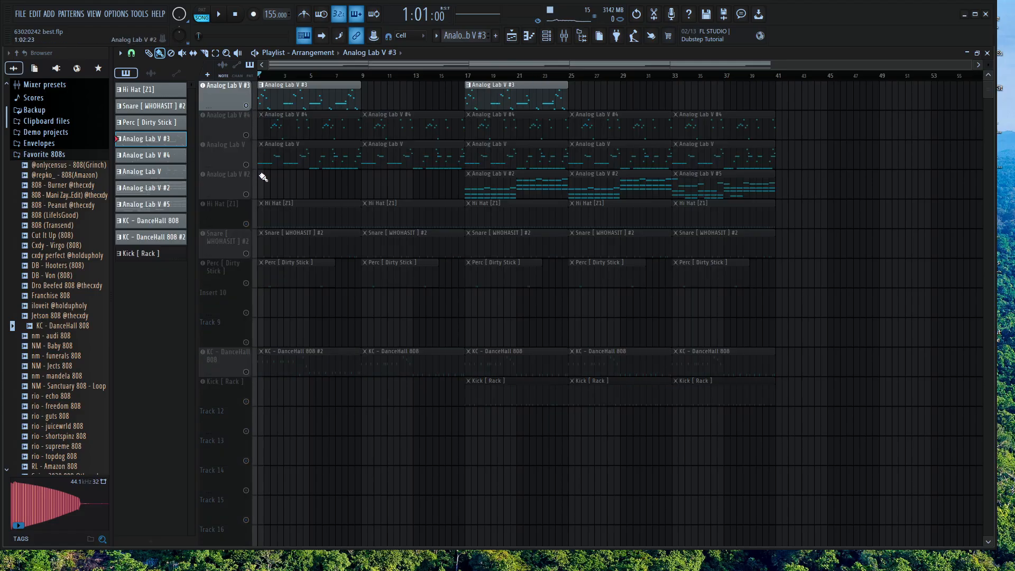
pyautogui.click(246, 194)
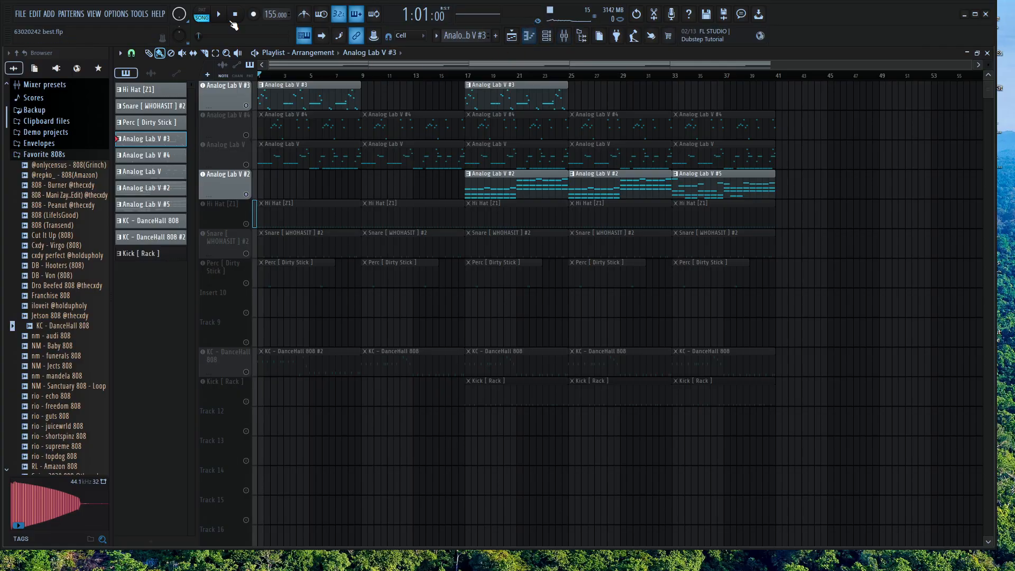
# Play the soloed Analog Lab V #3 and #2 tracks from bar 17, then stop playback
pyautogui.click(468, 85)
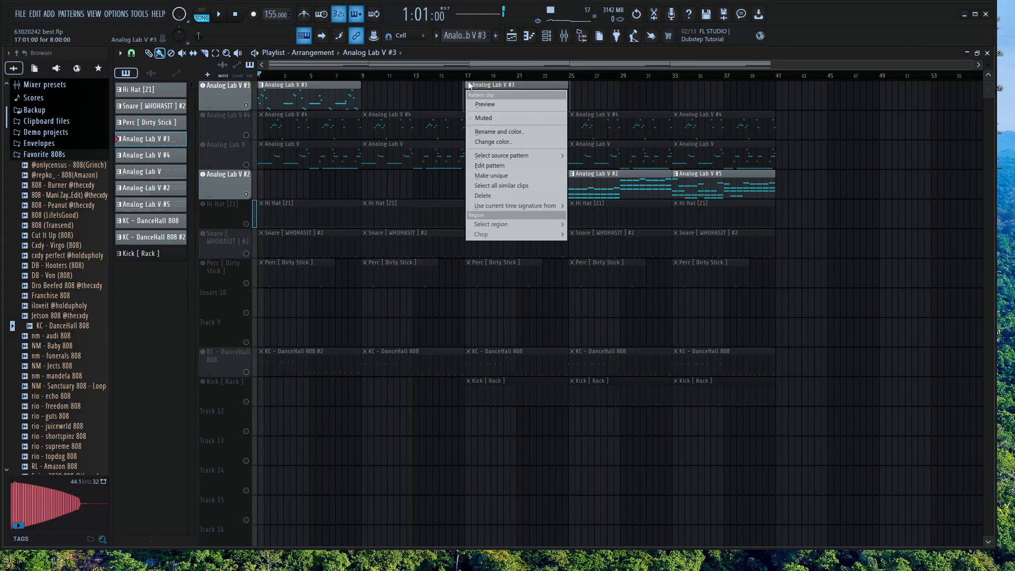
pyautogui.click(468, 75)
pyautogui.click(220, 15)
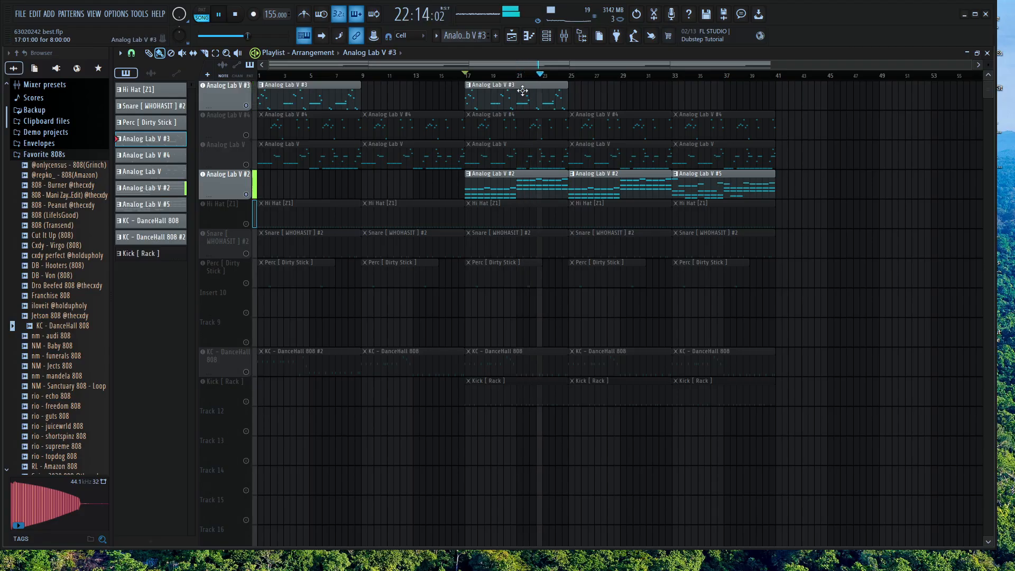
pyautogui.press('space')
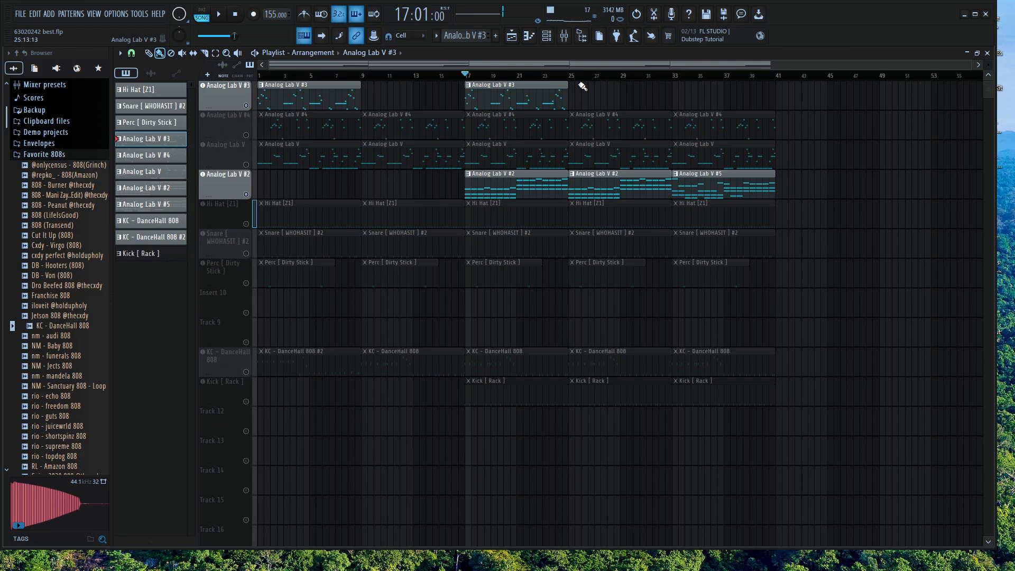
# Move the Analog Lab V #3 clip from bar 17 back to bar 9 and unmute the Kick [ Rack ] track
pyautogui.click(564, 35)
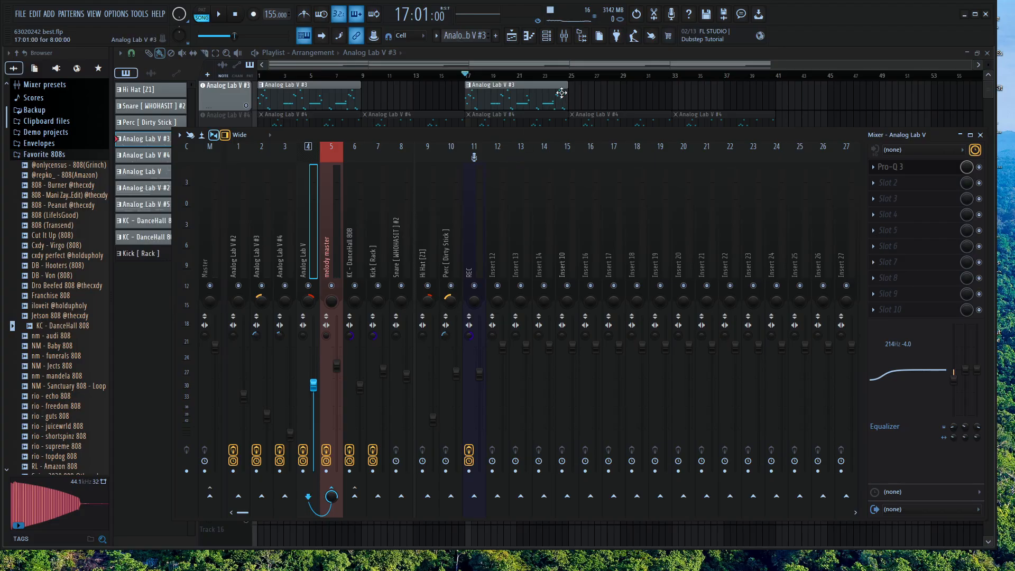
pyautogui.click(603, 56)
pyautogui.moveTo(517, 106); pyautogui.dragTo(418, 108)
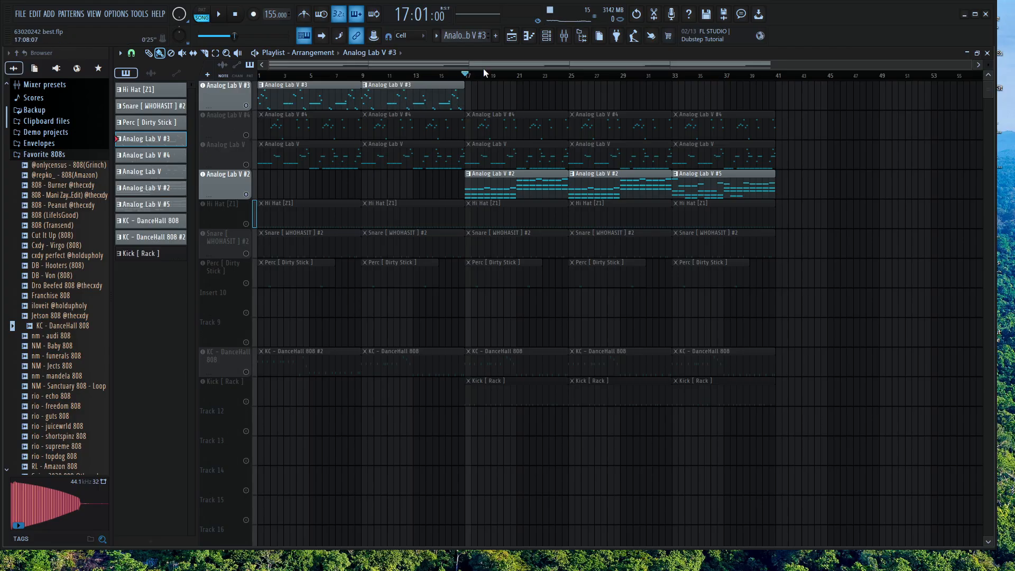
pyautogui.moveTo(468, 77)
pyautogui.mouseDown()
pyautogui.moveTo(340, 102)
pyautogui.moveTo(454, 116)
pyautogui.mouseUp()
pyautogui.click(467, 77)
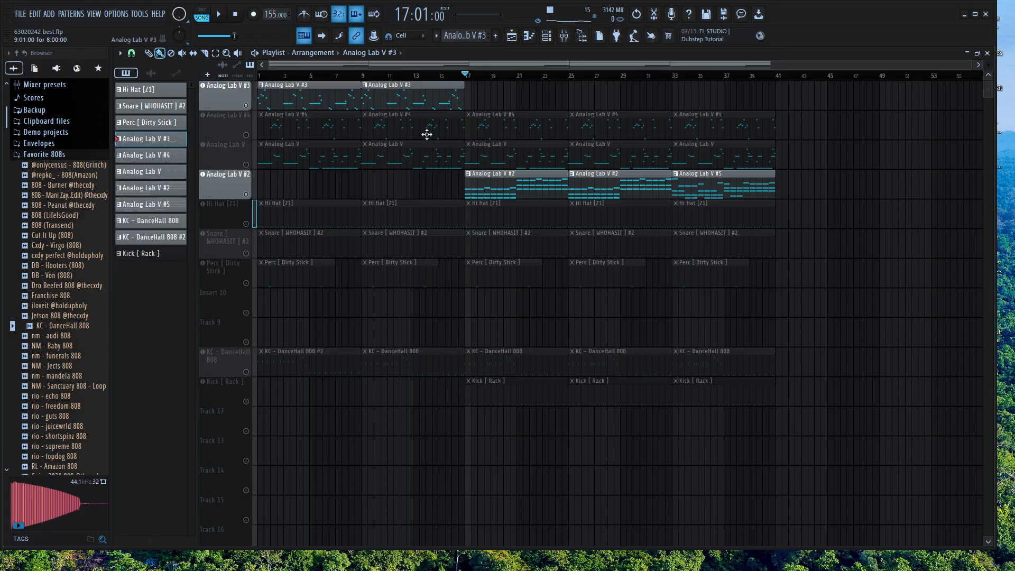
pyautogui.click(247, 402)
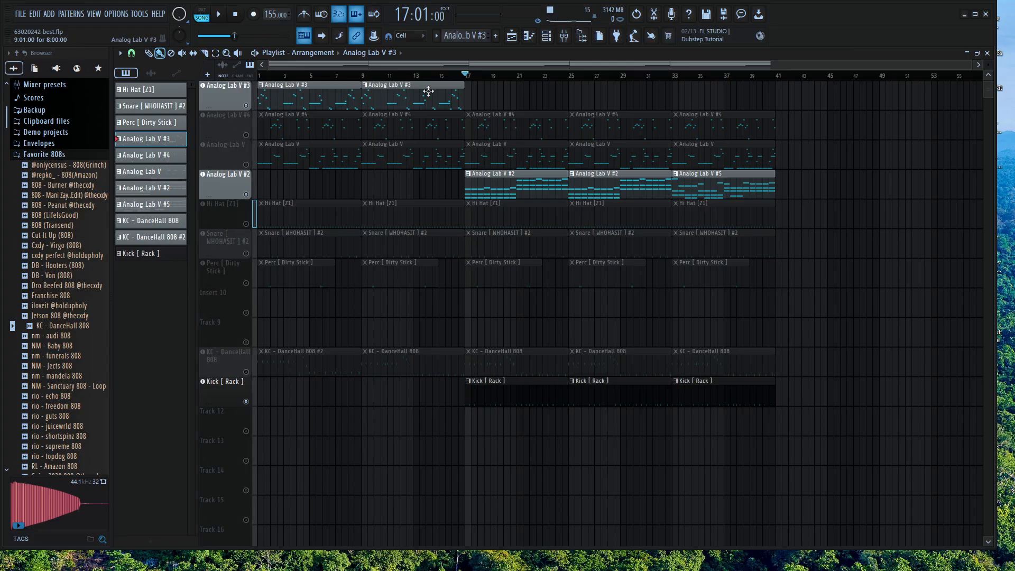
# Try a copy of the Analog Lab V #3 clip just after bar 17, and delete that copy
pyautogui.moveTo(428, 91); pyautogui.dragTo(537, 87)
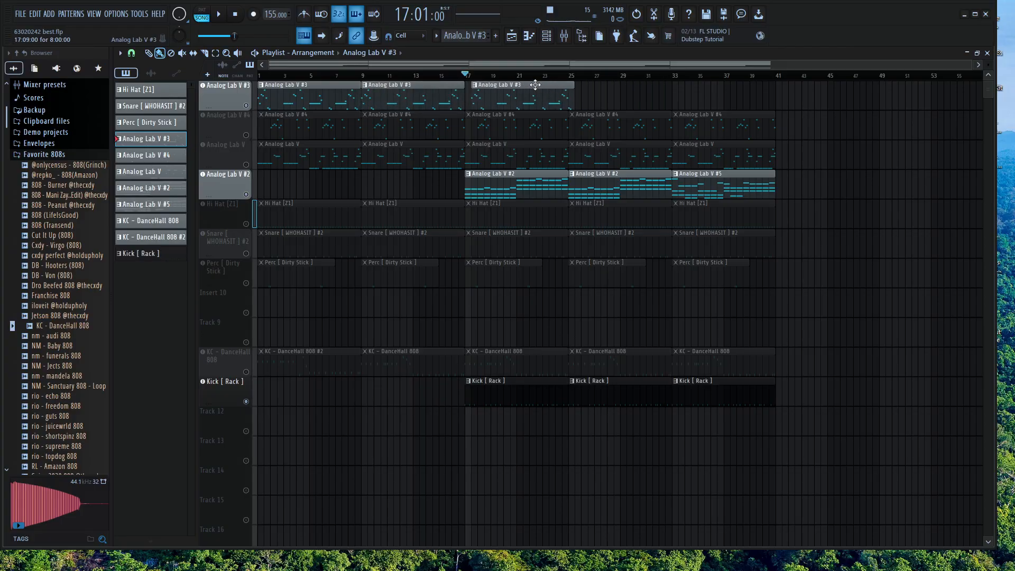
pyautogui.rightClick(536, 87)
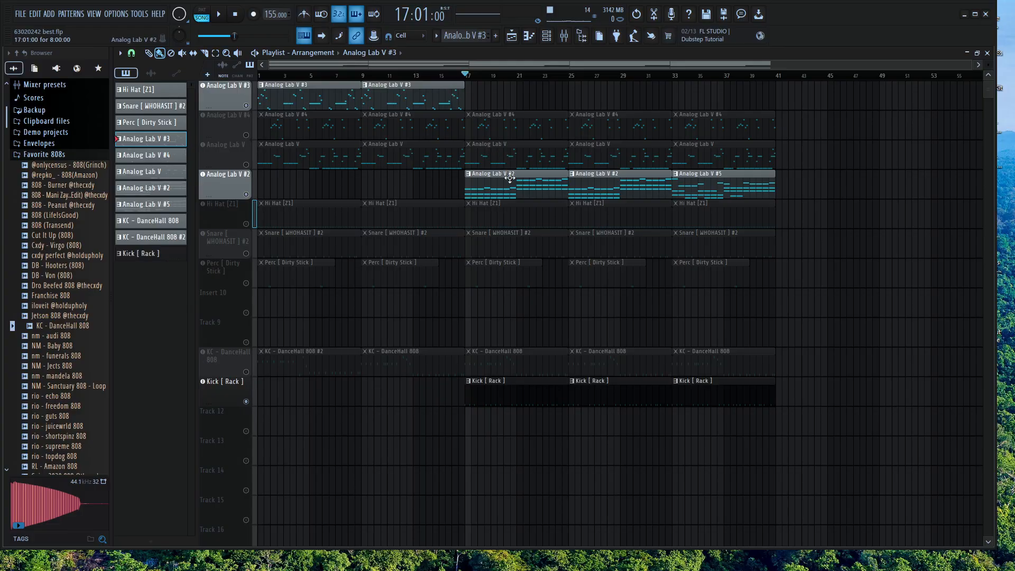
# During playback from bar 17, move the Analog Lab V #2 clip at bar 25 to bar 41 and the Analog Lab V #5 clip to bar 25
pyautogui.click(487, 178)
pyautogui.press('space')
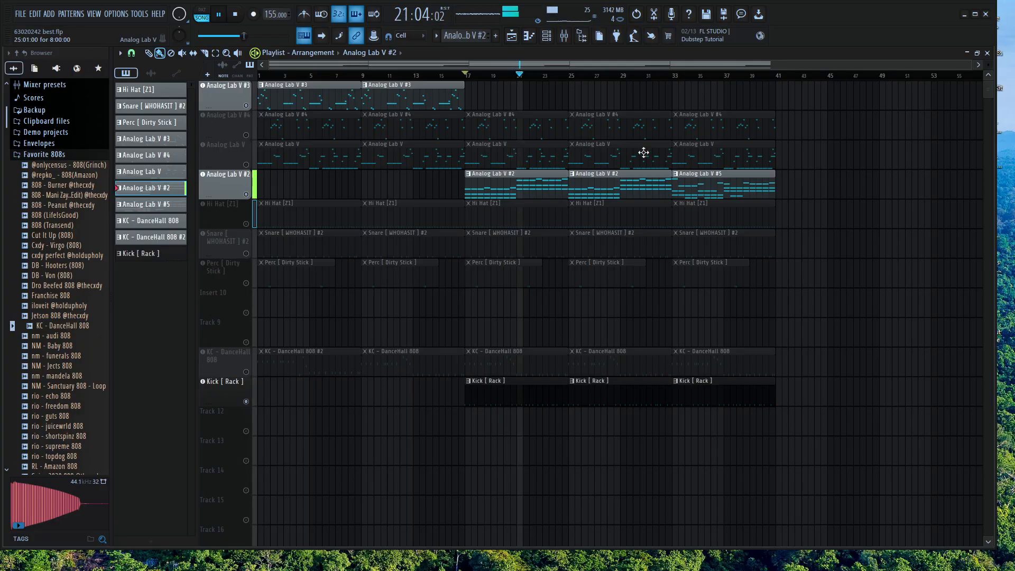
pyautogui.moveTo(652, 175); pyautogui.dragTo(861, 182)
pyautogui.moveTo(712, 184); pyautogui.dragTo(610, 193)
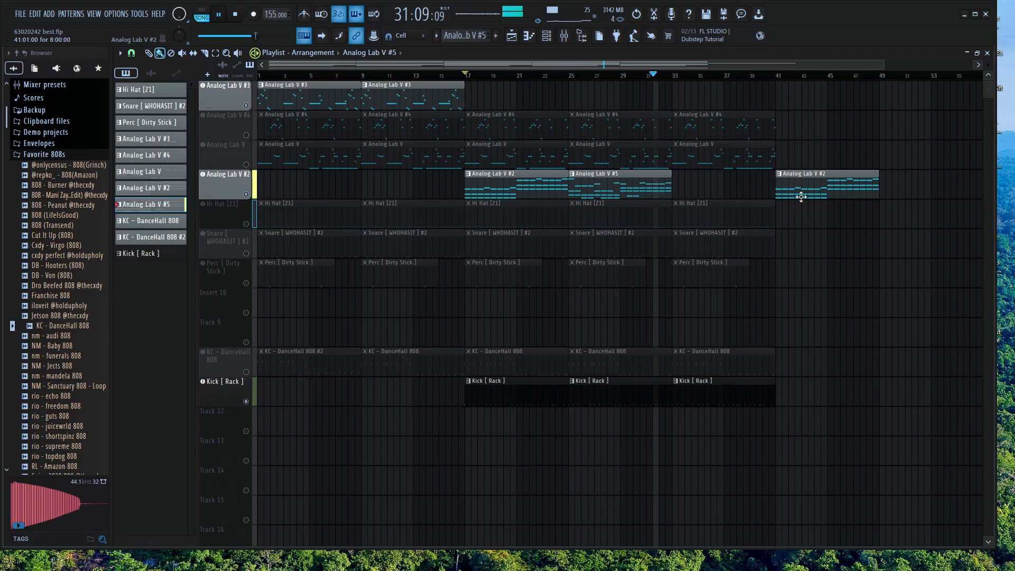
# Stop playback, undo the Analog Lab V #5 clip changes, and delete the Analog Lab V #2 clip at bar 41
pyautogui.moveTo(568, 185); pyautogui.dragTo(692, 181)
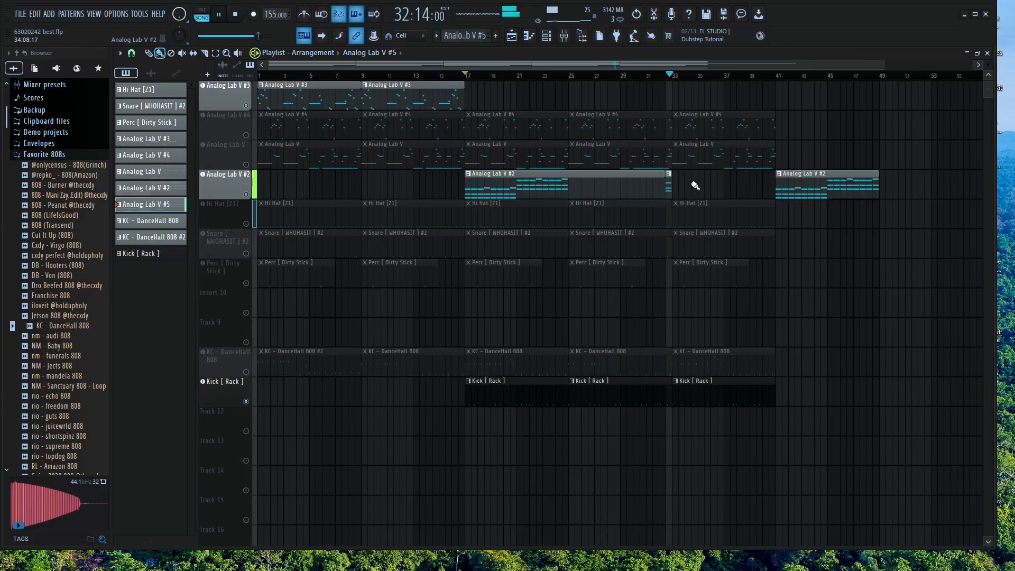
pyautogui.press('space')
pyautogui.hotkey('ctrl', 'z')
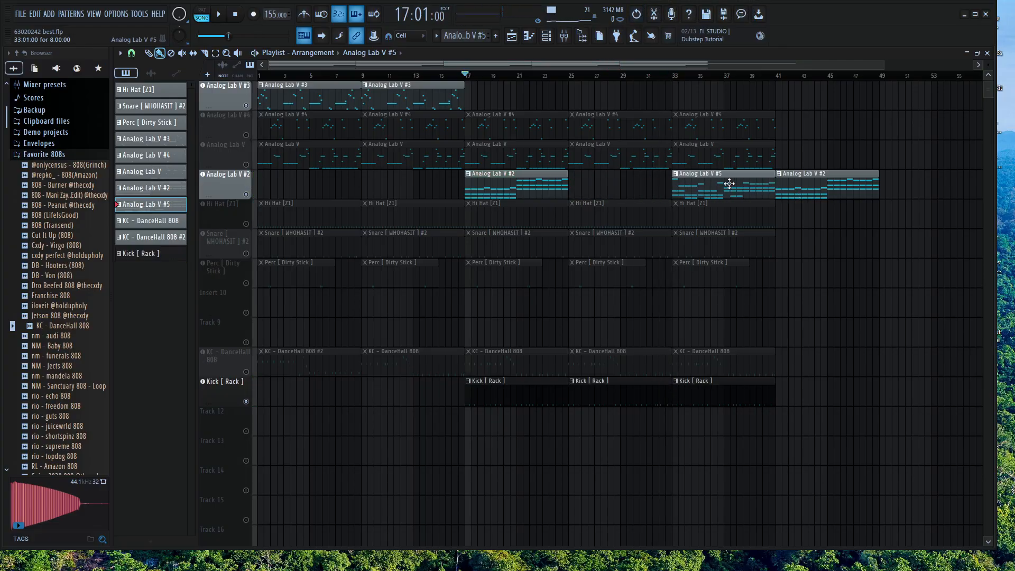
pyautogui.rightClick(782, 177)
# Examine the notes of the Analog Lab V #5 clip at bar 33 in the piano roll and close it
pyautogui.doubleClick(681, 187)
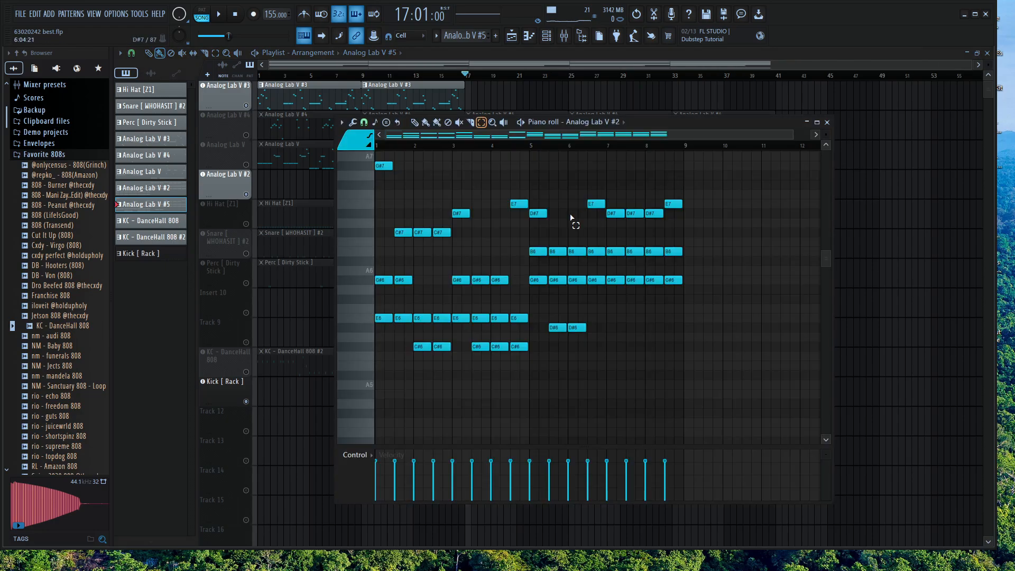
pyautogui.scroll(-1, 448, 232)
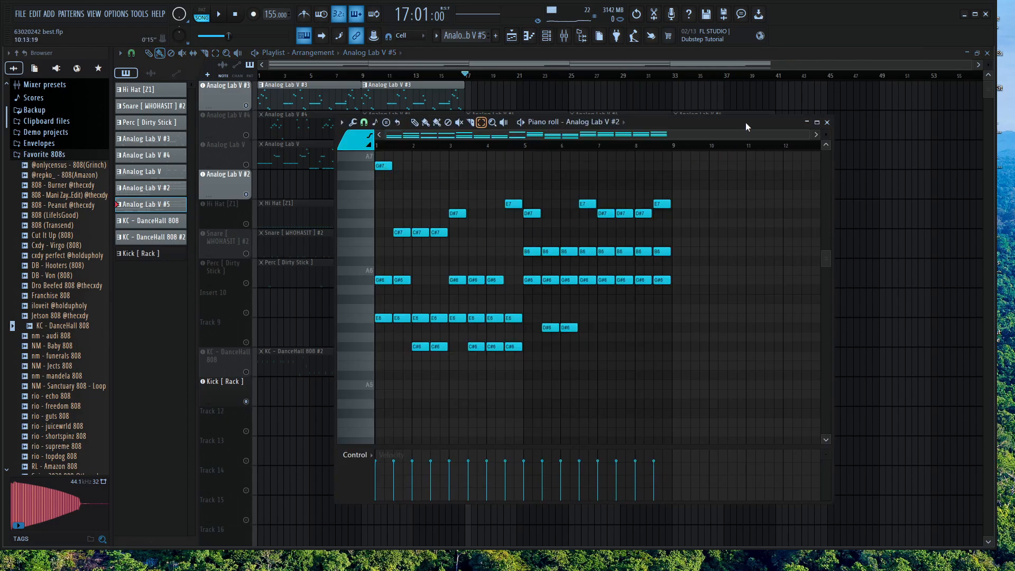
pyautogui.moveTo(745, 122); pyautogui.dragTo(749, 147)
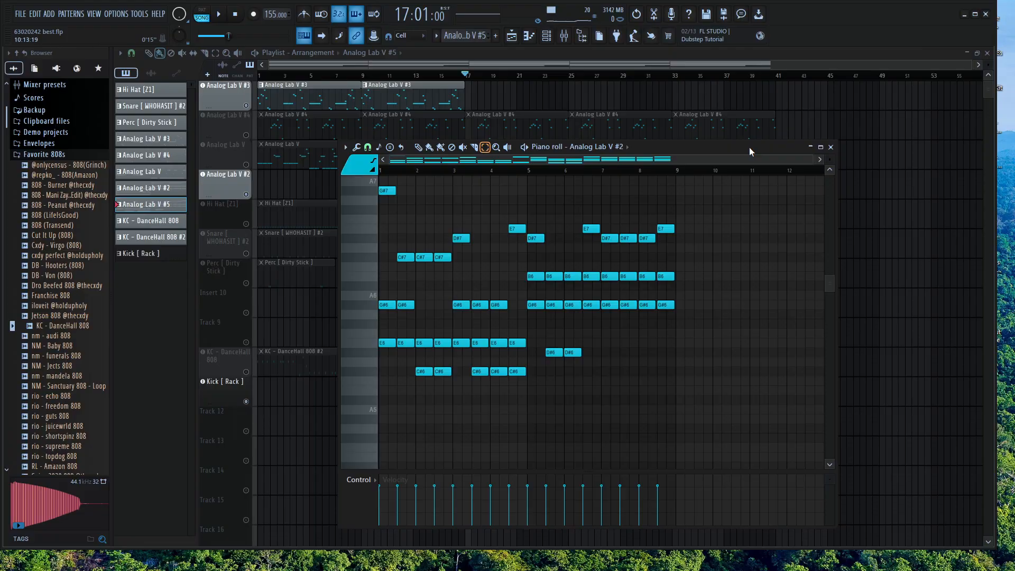
pyautogui.click(831, 148)
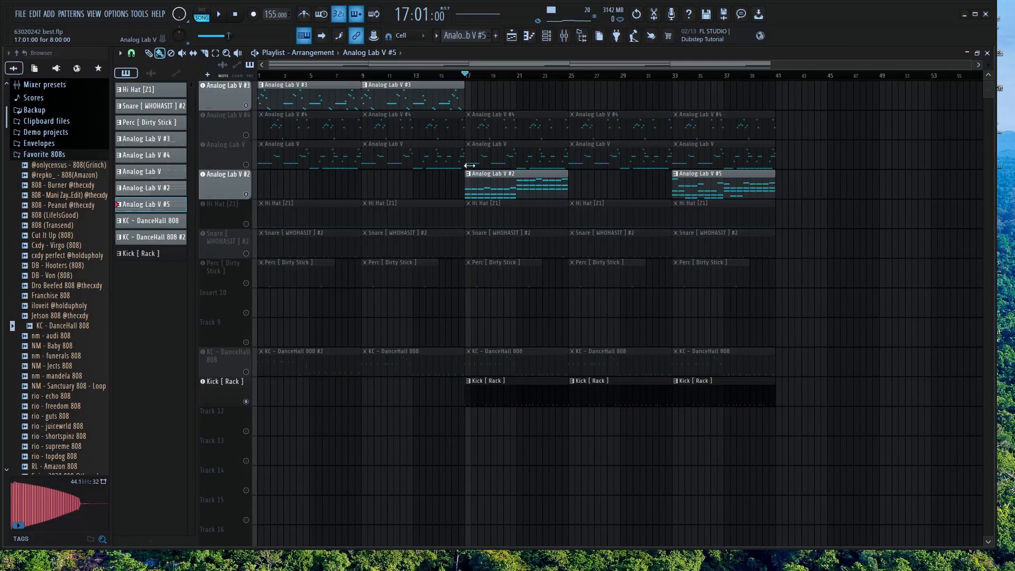
# Try a copy of the Analog Lab V #2 clip at bar 1, and delete that copy
pyautogui.moveTo(486, 189); pyautogui.dragTo(256, 208)
pyautogui.rightClick(317, 197)
# Open the Analog Lab V #2 instrument, examine the Bees Like Flutes preset's Time and Movement controls, and return to the playlist
pyautogui.click(547, 36)
pyautogui.click(351, 333)
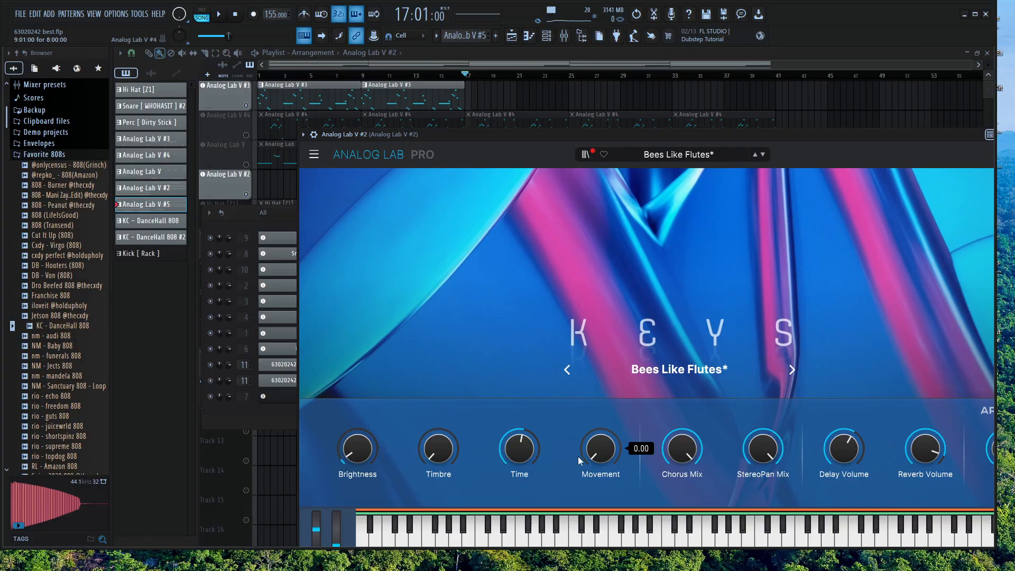
pyautogui.moveTo(532, 442)
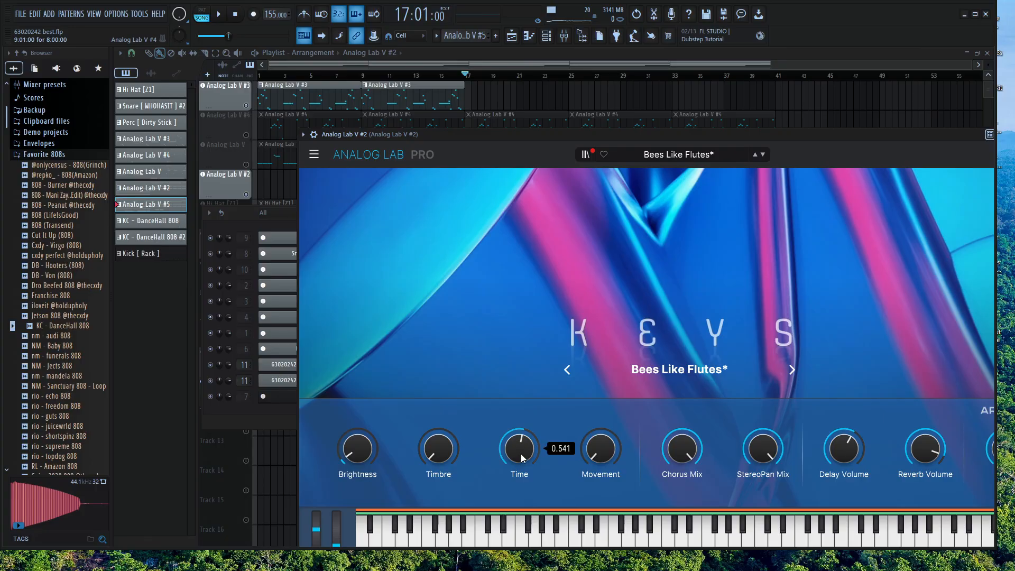
pyautogui.moveTo(387, 97)
pyautogui.mouseDown()
pyautogui.moveTo(406, 97)
pyautogui.moveTo(387, 98)
pyautogui.mouseUp()
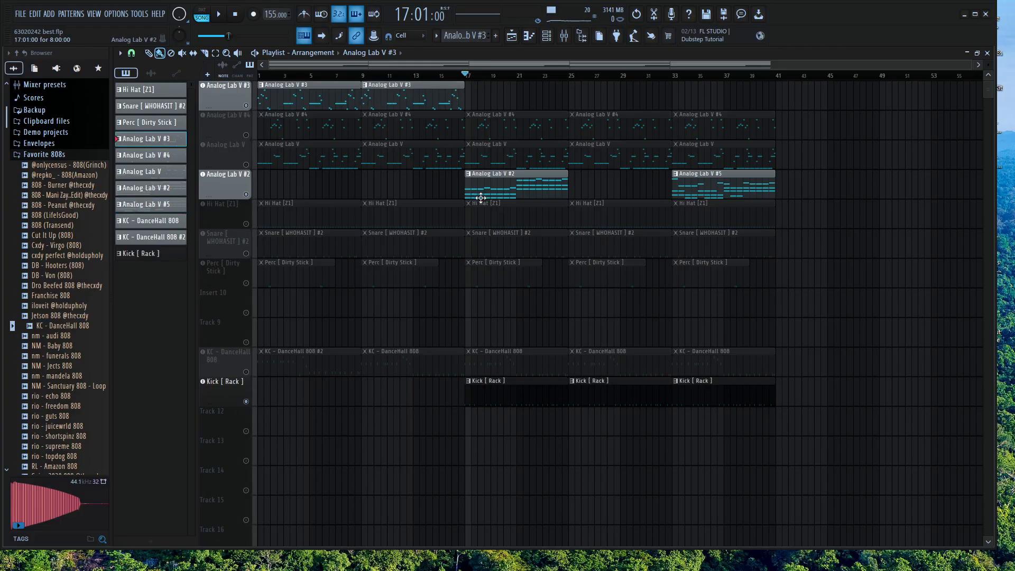
# Place a copy of the Analog Lab V #2 clip at bar 9 and set the playback position to bar 9
pyautogui.moveTo(485, 197); pyautogui.dragTo(378, 190)
pyautogui.click(386, 187)
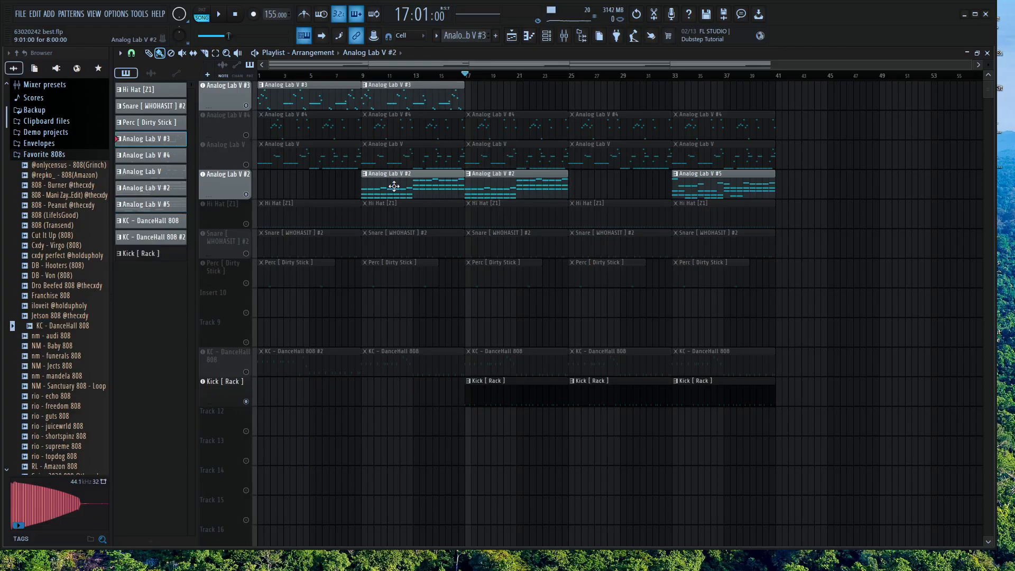
pyautogui.click(563, 35)
pyautogui.click(362, 75)
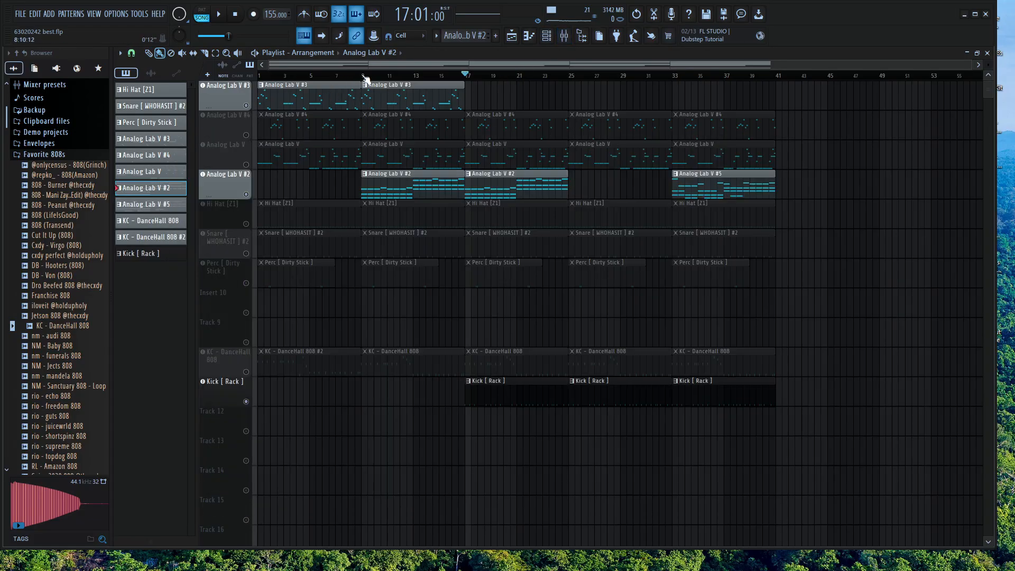
# Open the Analog Lab V #2 instrument and try its Brightness at 0.788 during playback
pyautogui.click(564, 37)
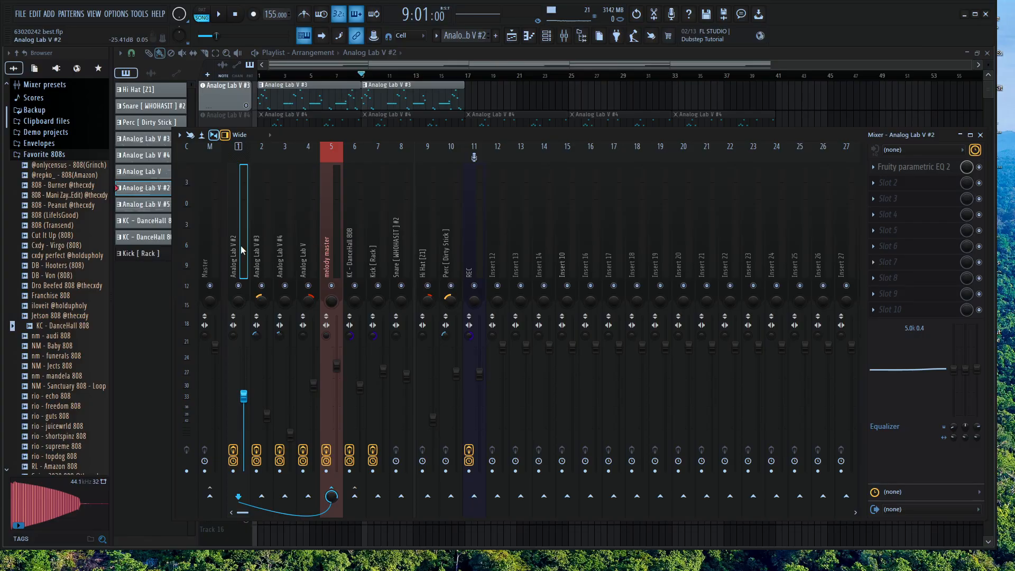
pyautogui.click(550, 35)
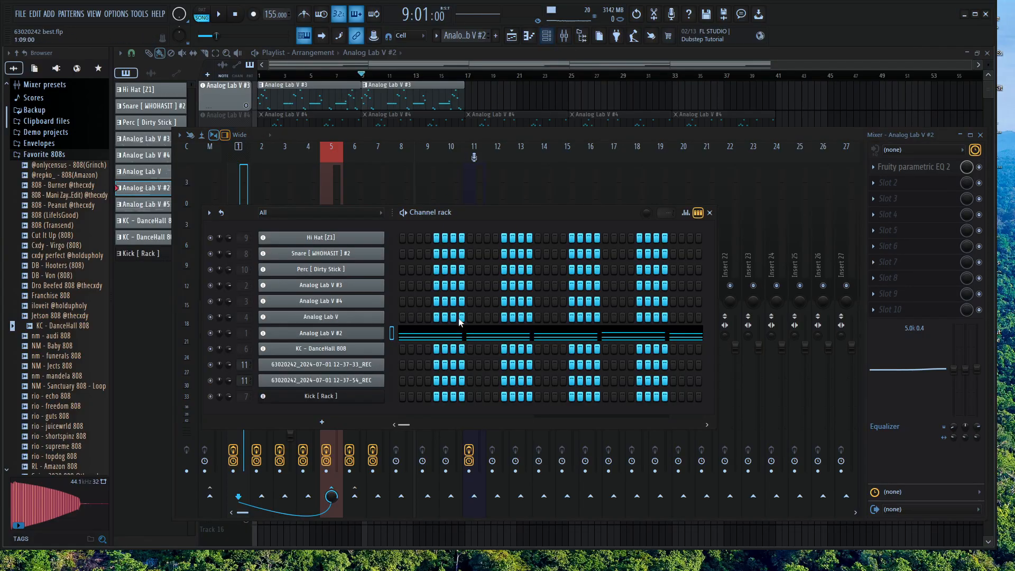
pyautogui.click(344, 335)
pyautogui.press('space')
pyautogui.moveTo(611, 131); pyautogui.dragTo(600, 64)
pyautogui.press('space')
pyautogui.moveTo(340, 379); pyautogui.dragTo(339, 328)
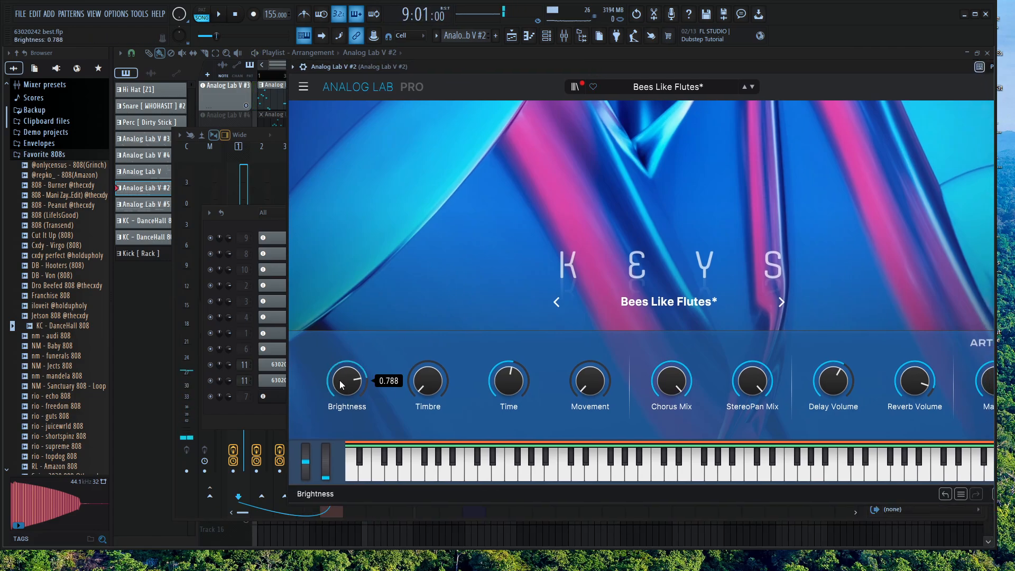
pyautogui.press('space')
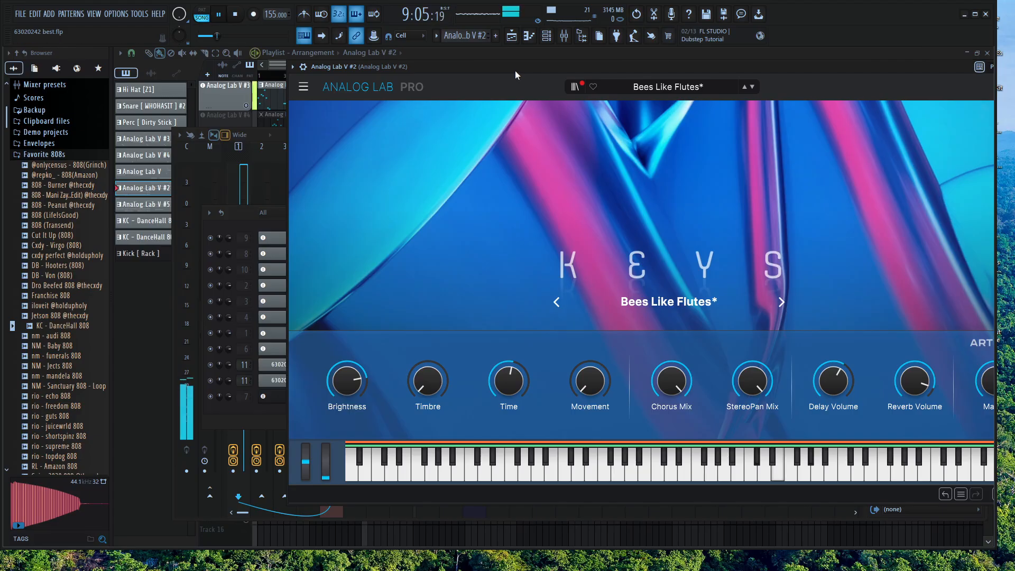
pyautogui.press('space')
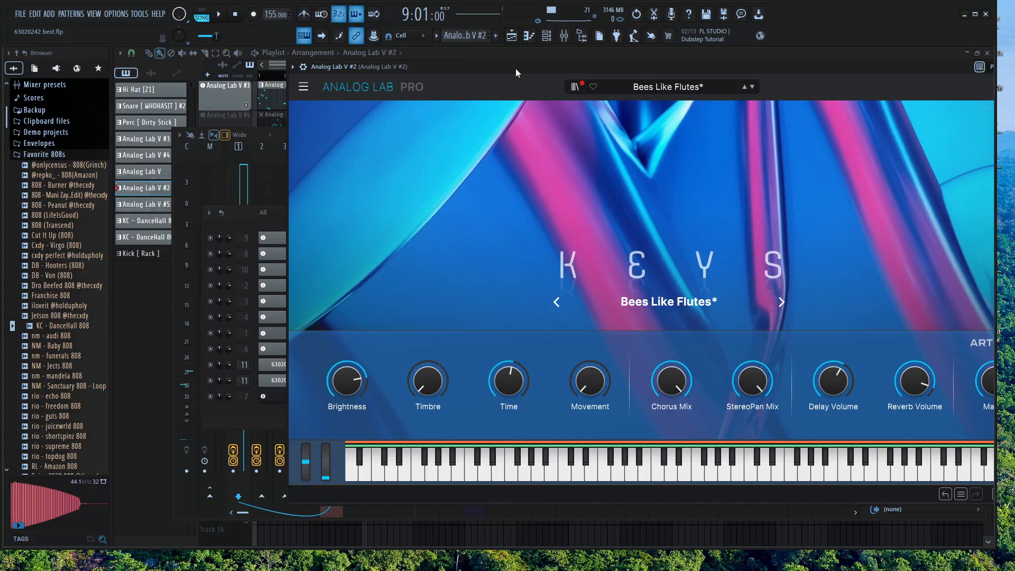
# Try Bees Like Flutes with Brightness lowered to 0.076 and with higher and lower Timbre amounts, auditioning the sound
pyautogui.moveTo(340, 378); pyautogui.dragTo(341, 407)
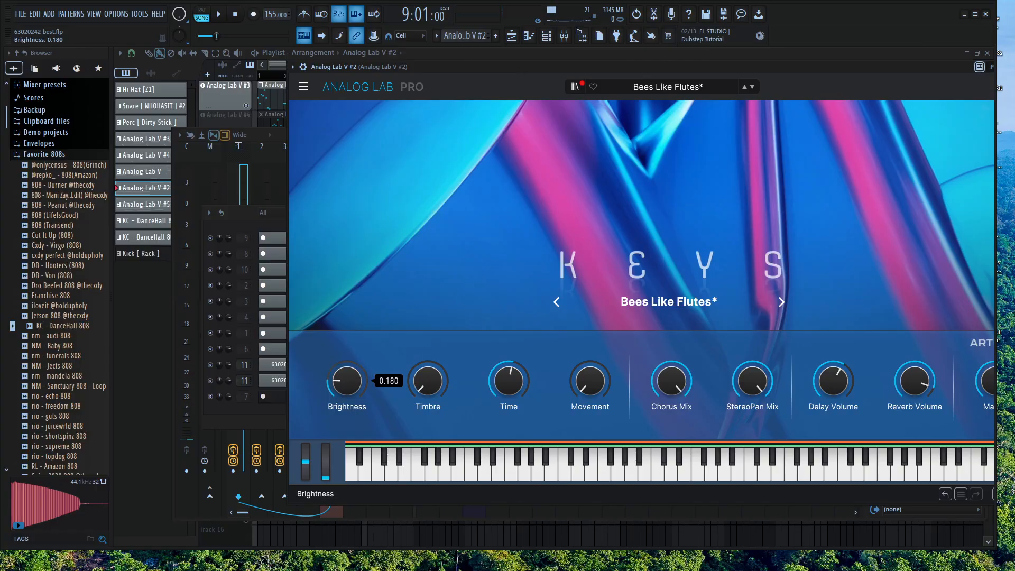
pyautogui.moveTo(430, 383); pyautogui.dragTo(428, 374)
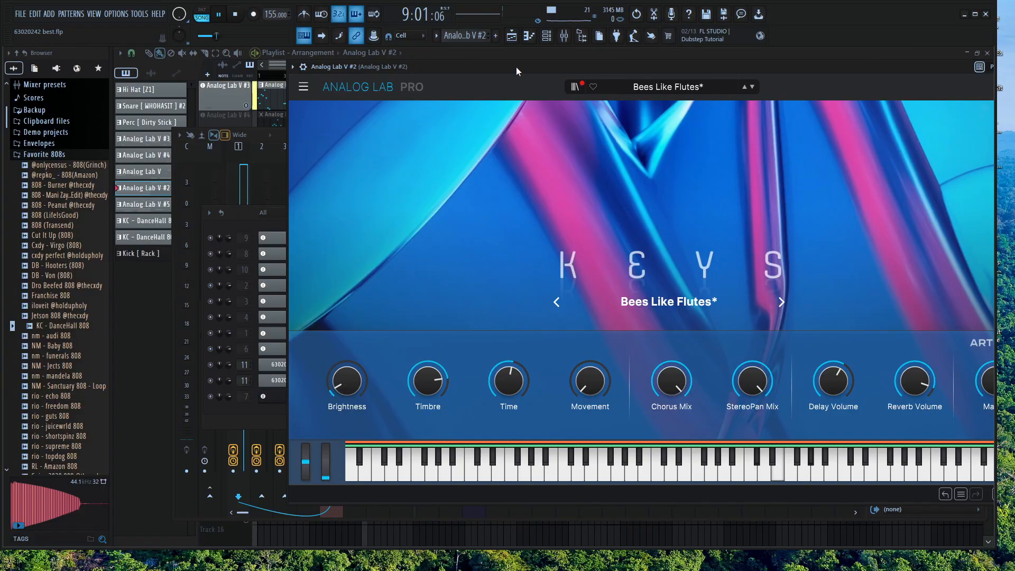
pyautogui.press('space')
pyautogui.press('space')
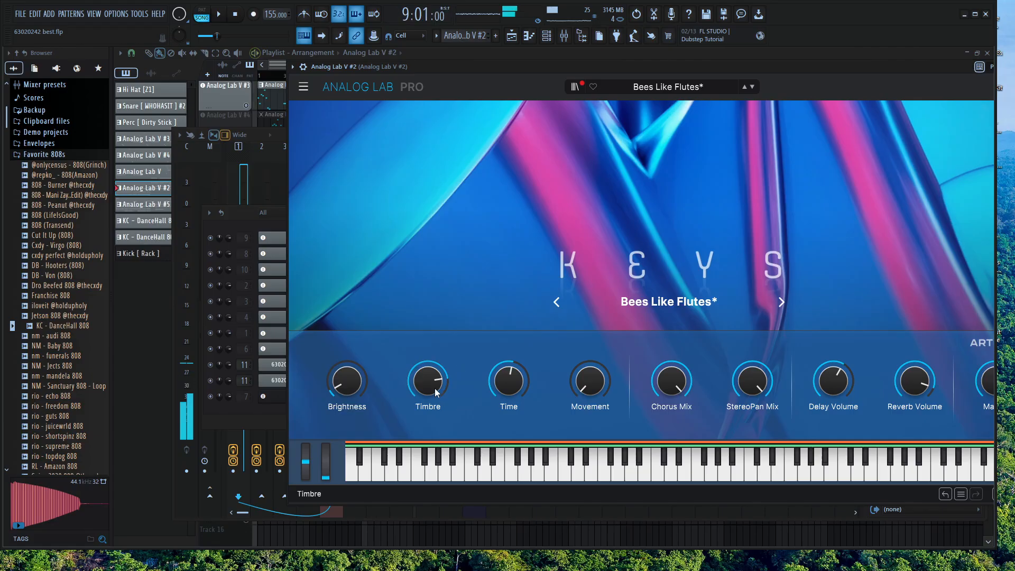
pyautogui.moveTo(428, 382); pyautogui.dragTo(350, 385)
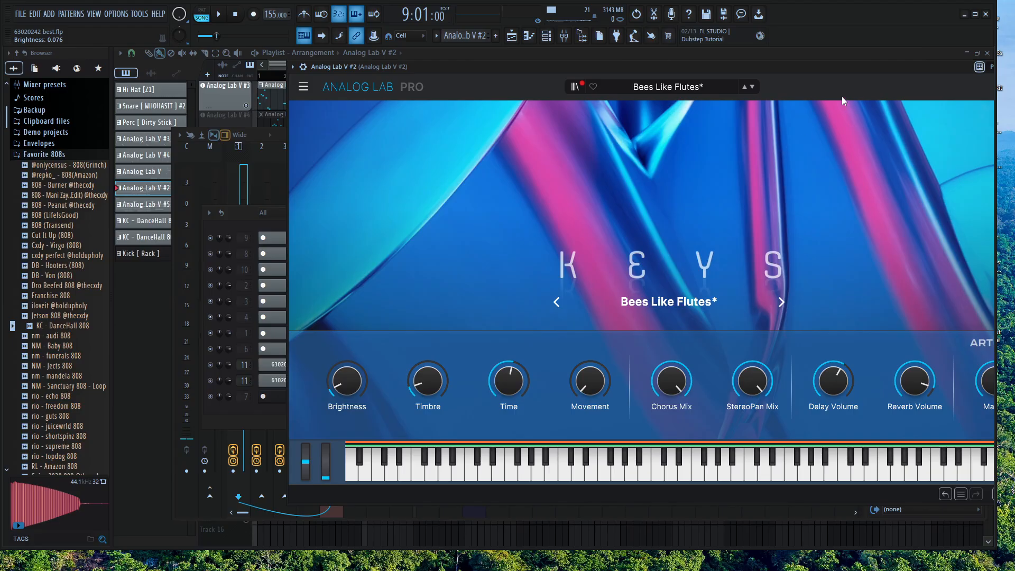
# Discard the knob changes by reloading the Bees Like Flutes preset from the Keys category, and audition it
pyautogui.moveTo(802, 68); pyautogui.dragTo(675, 71)
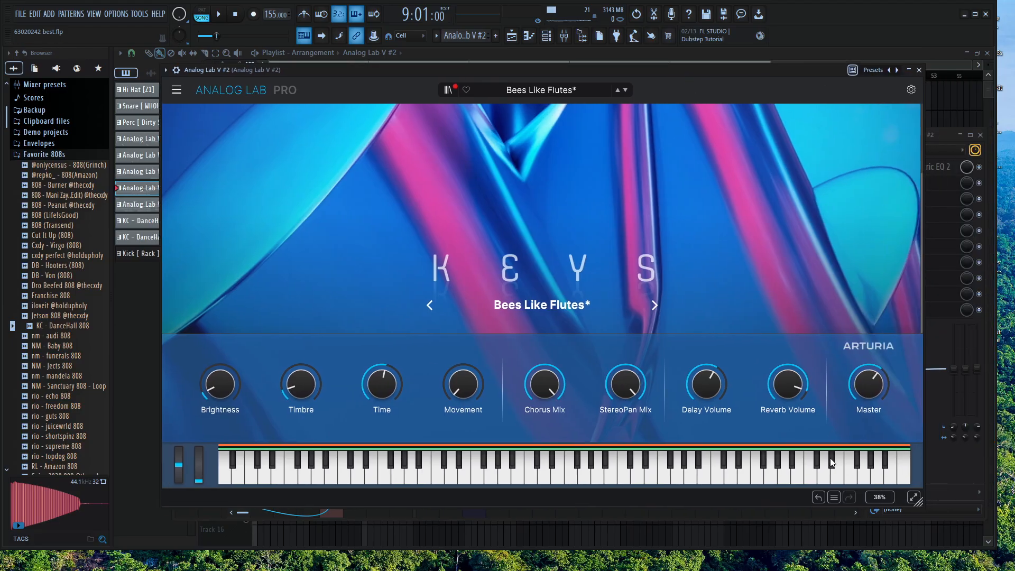
pyautogui.click(818, 497)
pyautogui.click(818, 497)
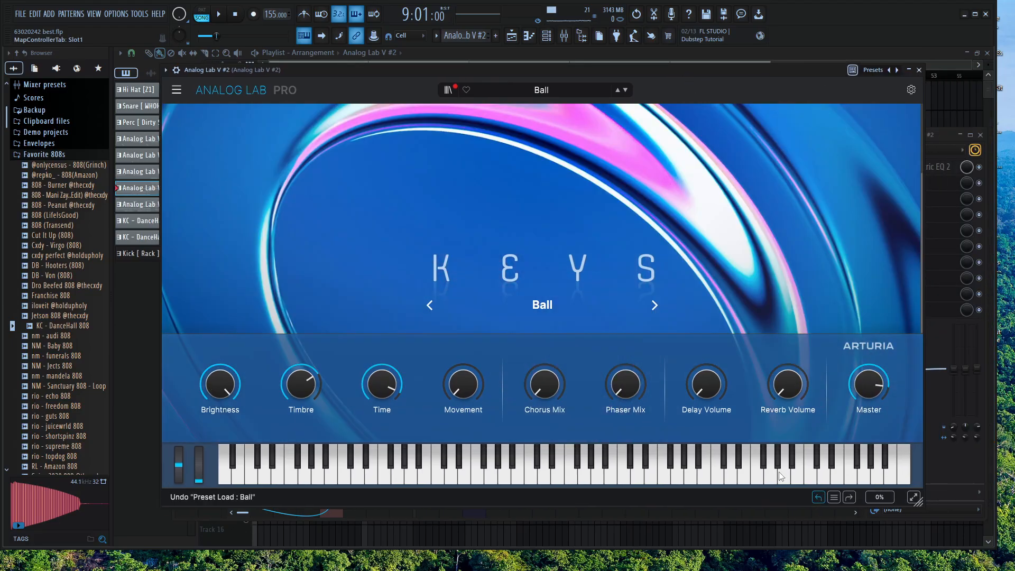
pyautogui.click(547, 90)
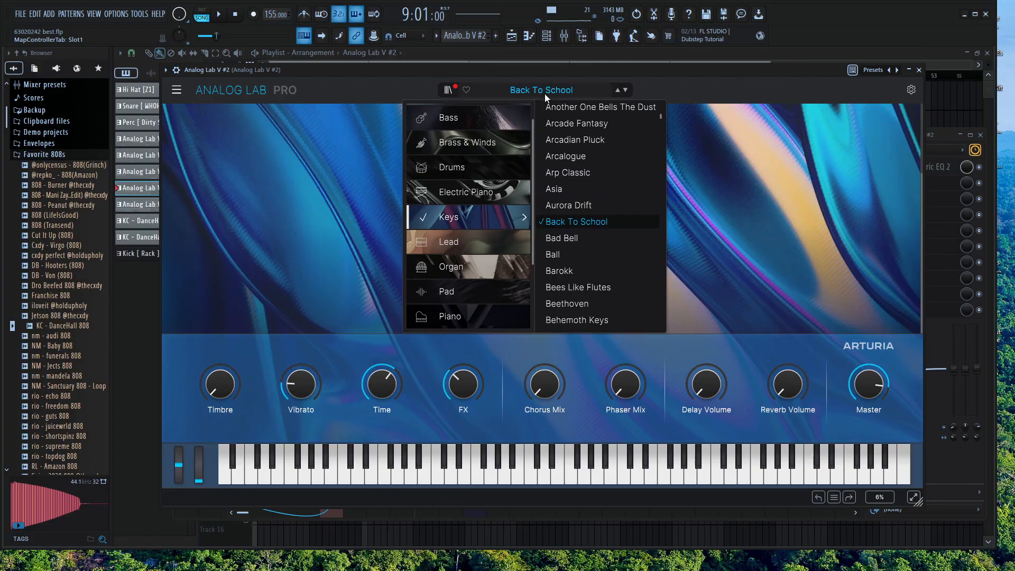
pyautogui.click(601, 293)
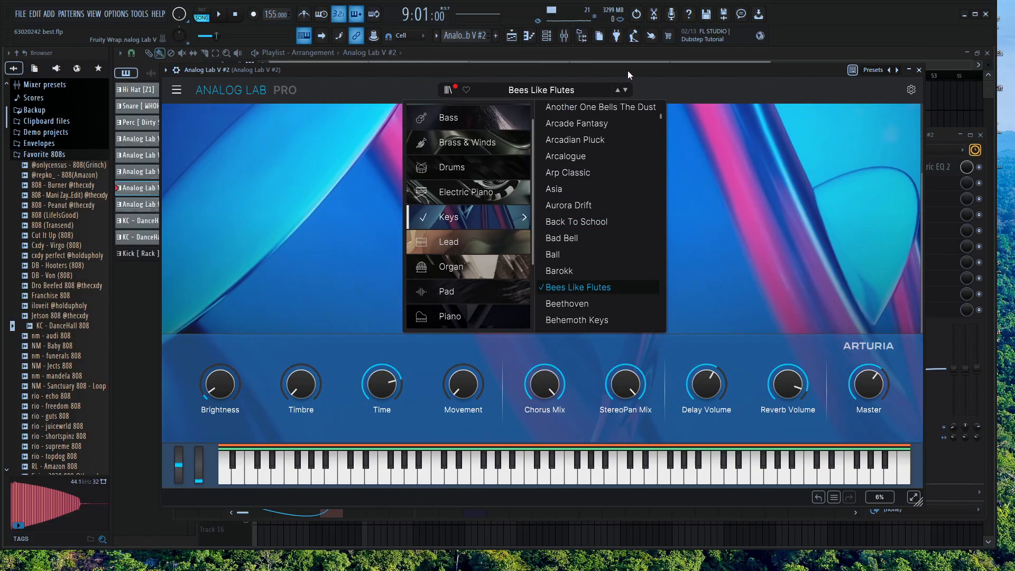
pyautogui.press('space')
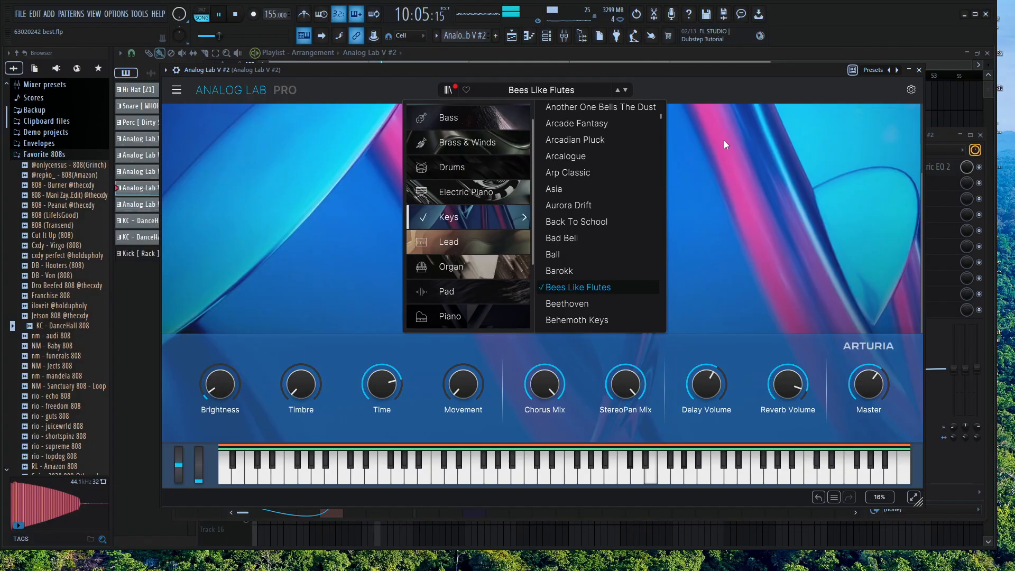
pyautogui.press('space')
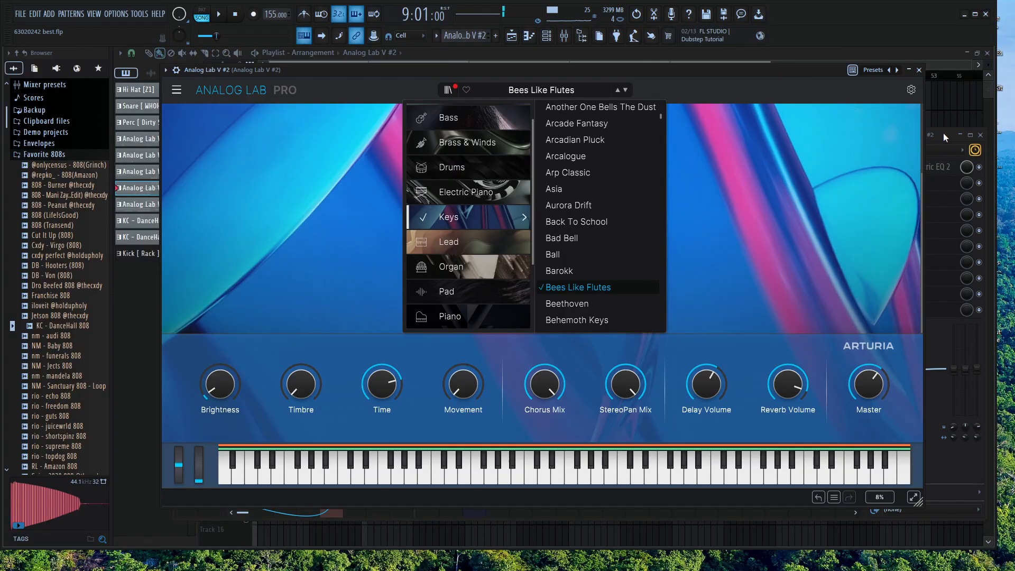
# Play the melody from bar 9 with the mixer in view to check the Analog Lab V #2 track's level
pyautogui.click(943, 132)
pyautogui.press('space')
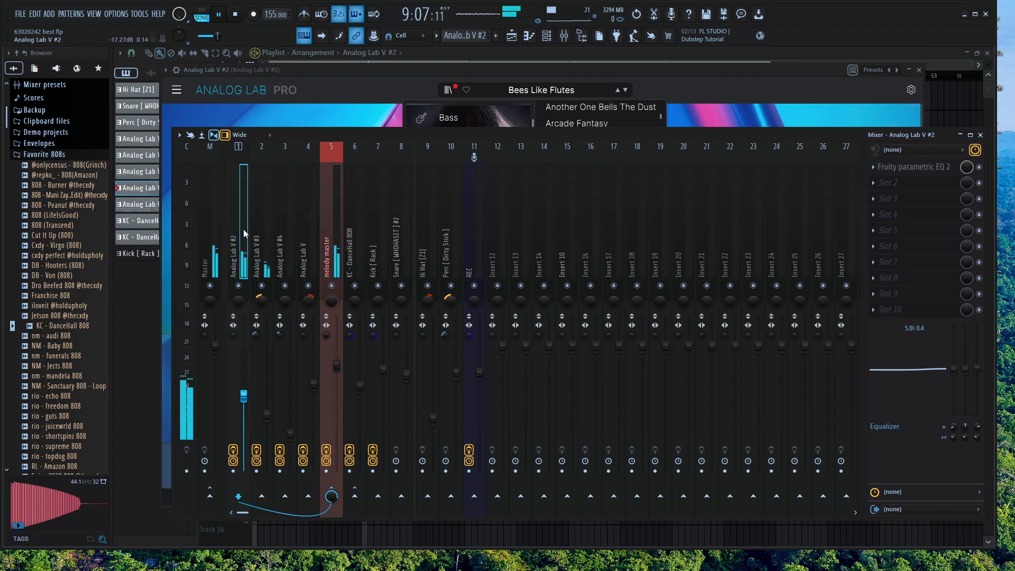
pyautogui.press('space')
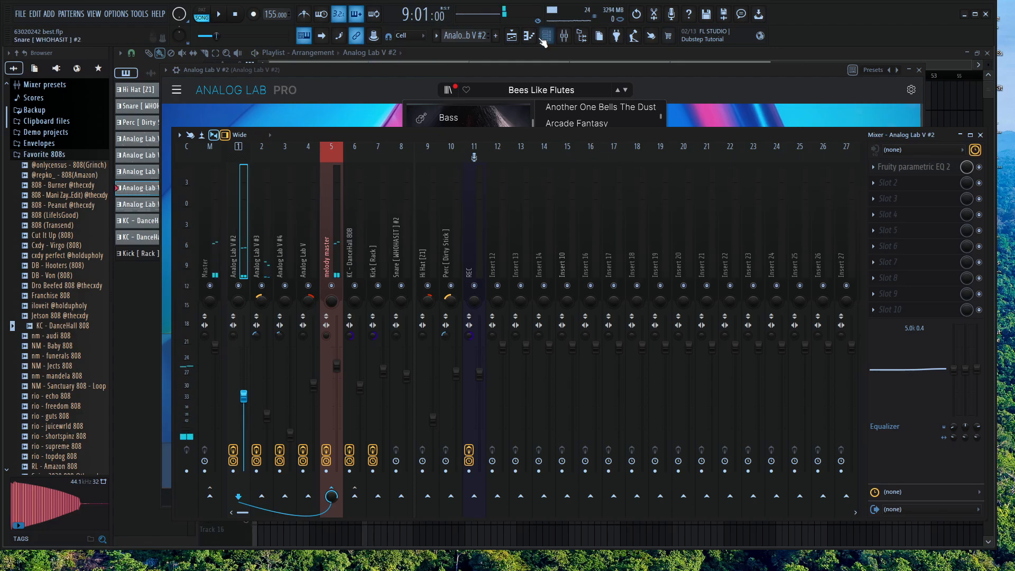
# Open the Analog Lab V #3 instrument and try its Timbre at 1.00 and at 0.192 during playback
pyautogui.click(546, 36)
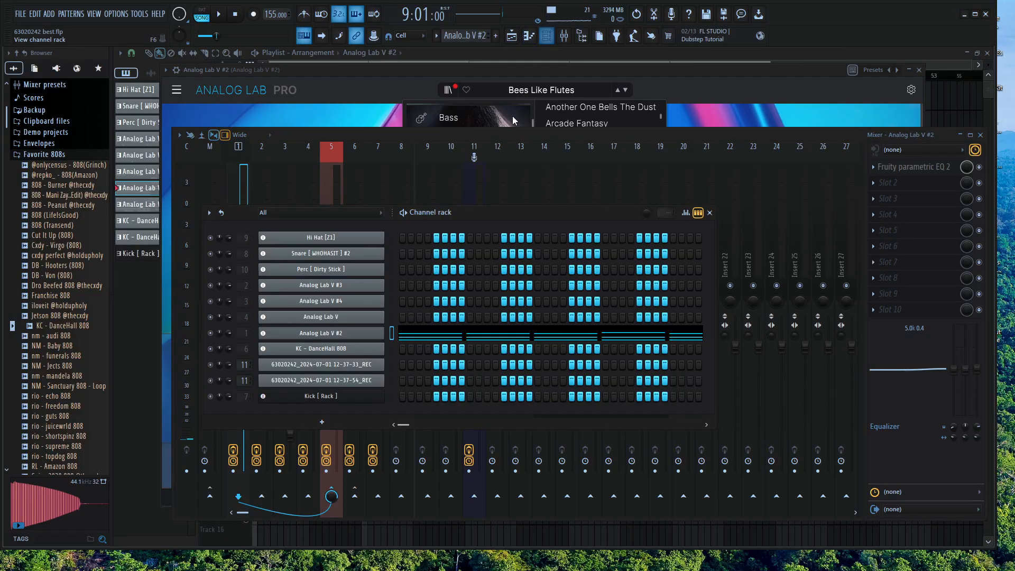
pyautogui.click(364, 285)
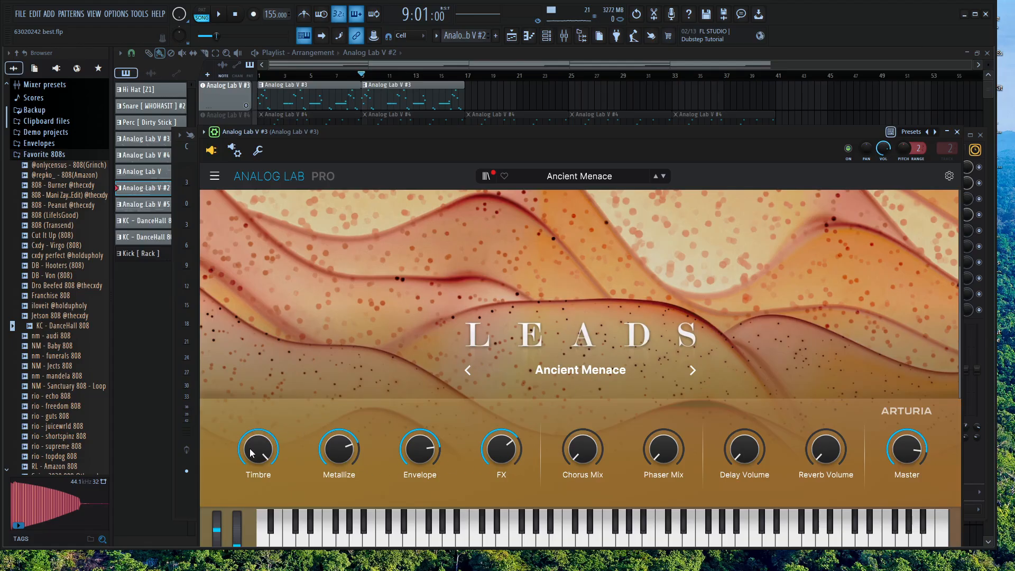
pyautogui.moveTo(251, 453)
pyautogui.mouseDown()
pyautogui.moveTo(252, 417)
pyautogui.moveTo(247, 448)
pyautogui.mouseUp()
pyautogui.press('space')
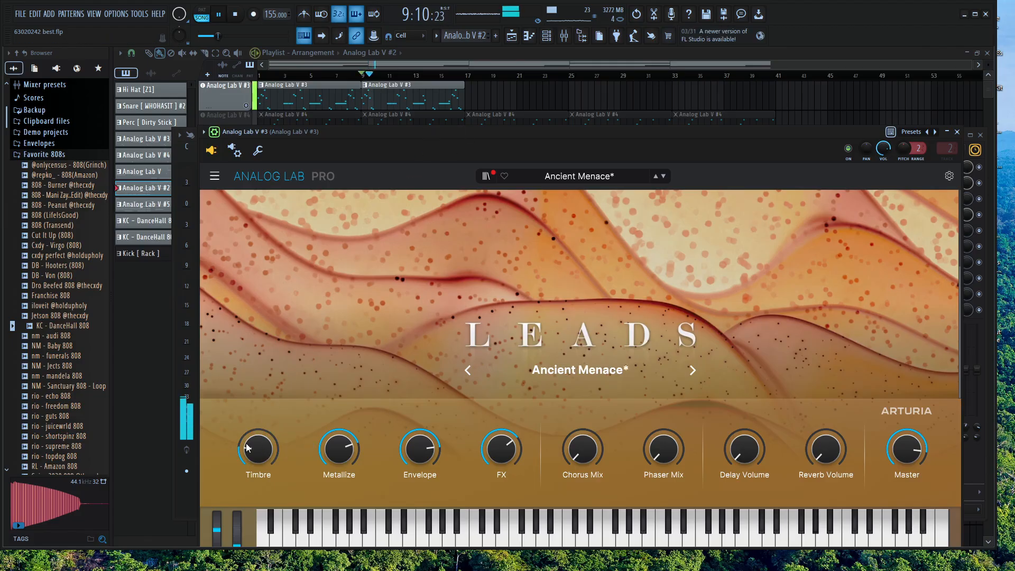
pyautogui.scroll(10, 247, 448)
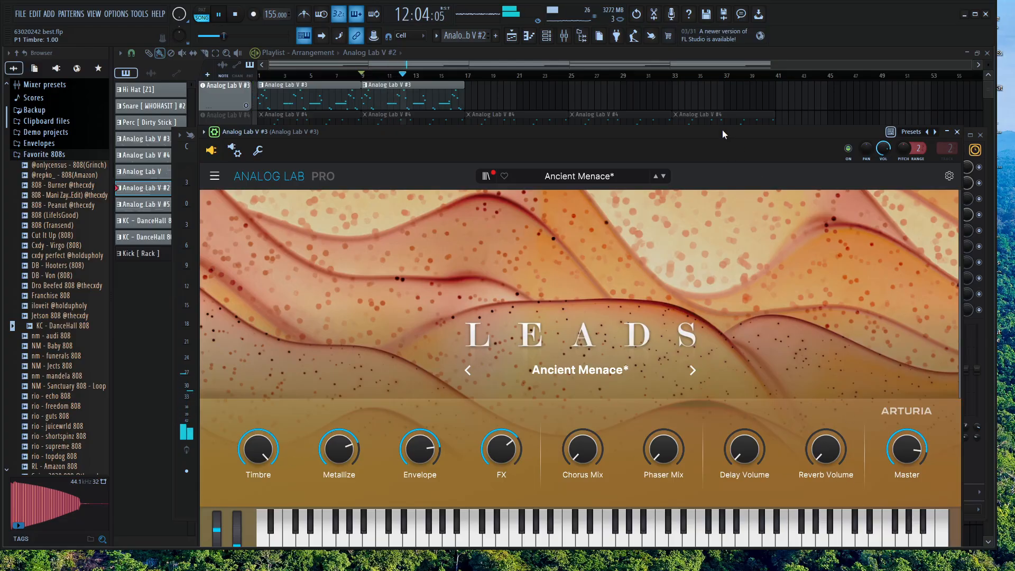
pyautogui.moveTo(723, 131); pyautogui.dragTo(715, 104)
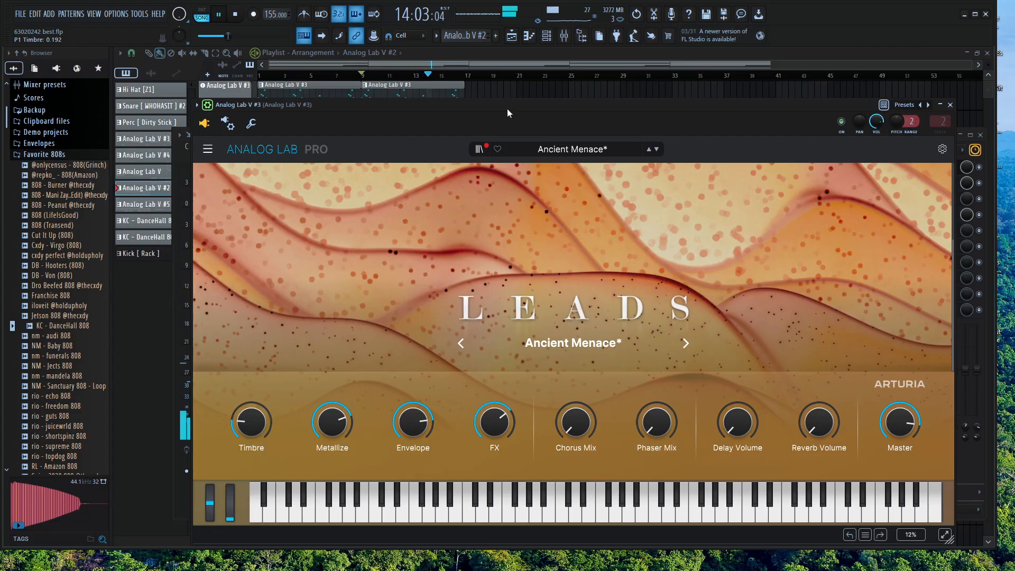
pyautogui.press('space')
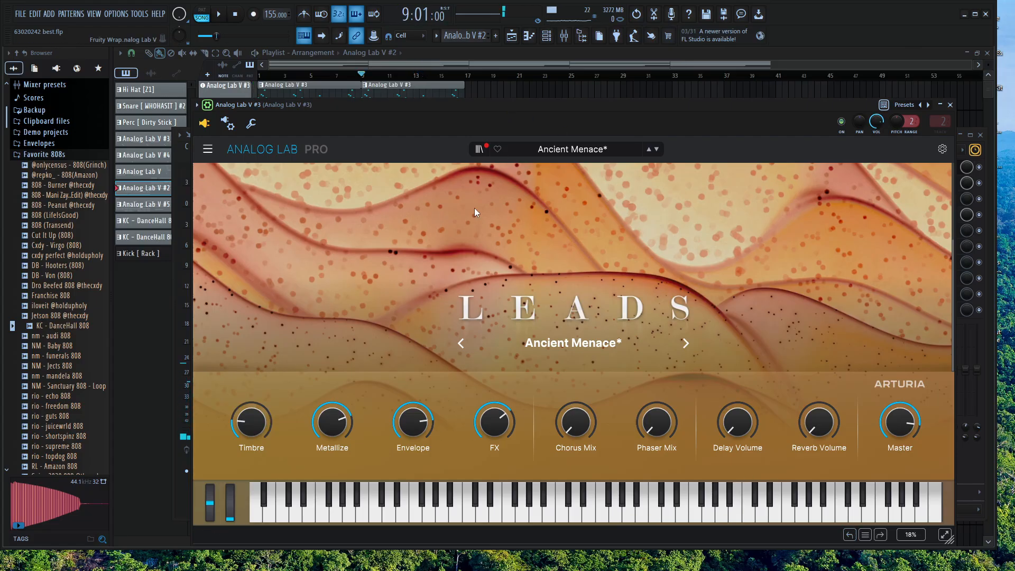
# Try Metallize at 0.996 on Analog Lab V #3 during playback, and reload the Ancient Menace lead preset
pyautogui.moveTo(331, 422); pyautogui.dragTo(332, 390)
pyautogui.press('space')
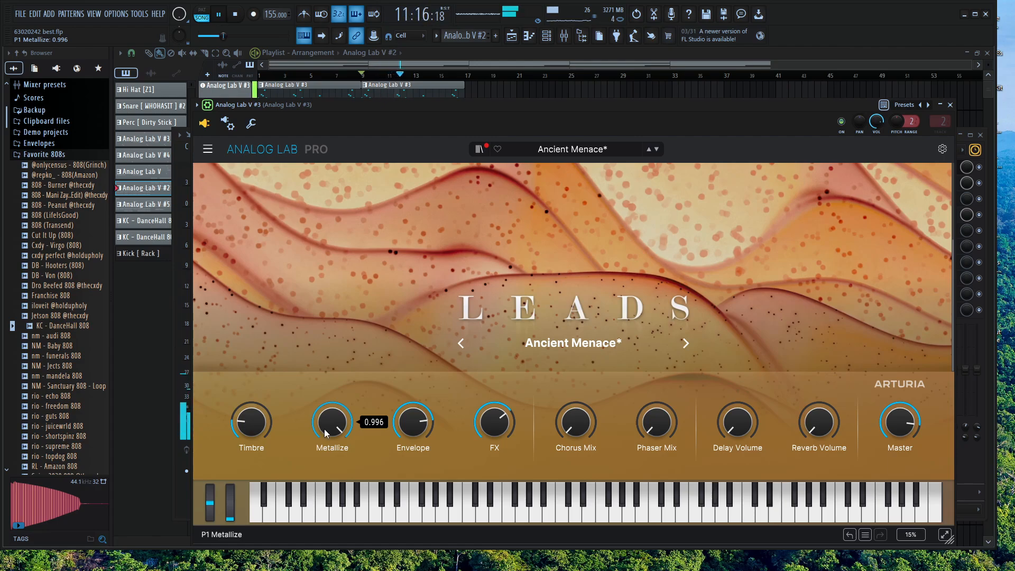
pyautogui.click(597, 150)
pyautogui.click(605, 284)
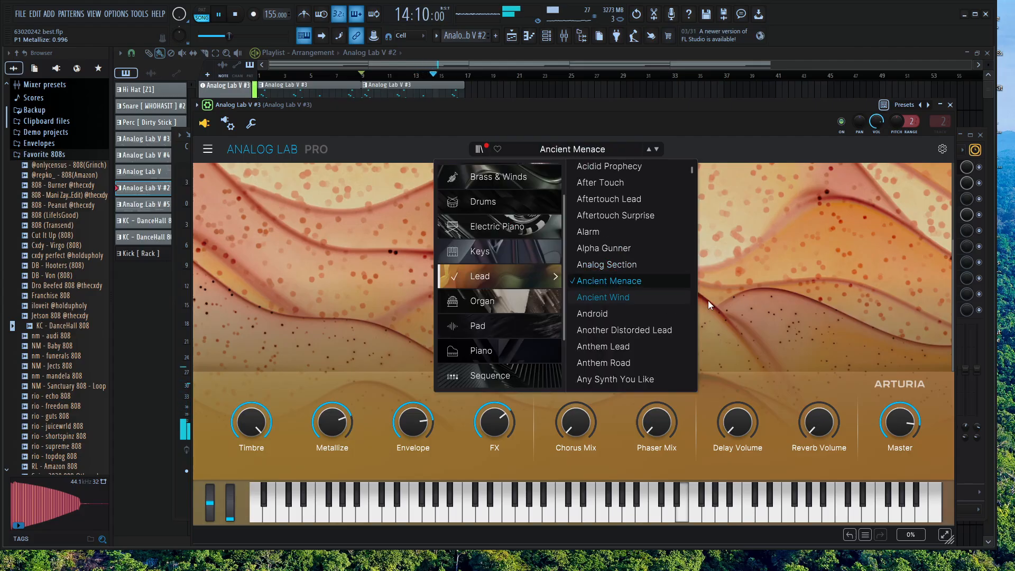
pyautogui.press('space')
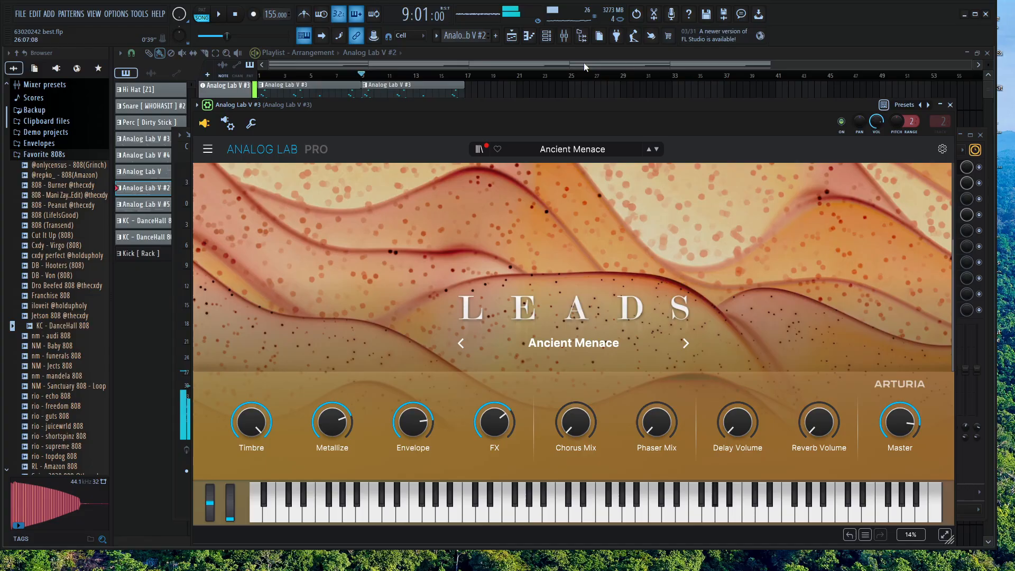
# Play from bar 9 in the mixer, comparing the Analog Lab V #2 and Analog Lab V #3 tracks with mute and solo
pyautogui.click(564, 35)
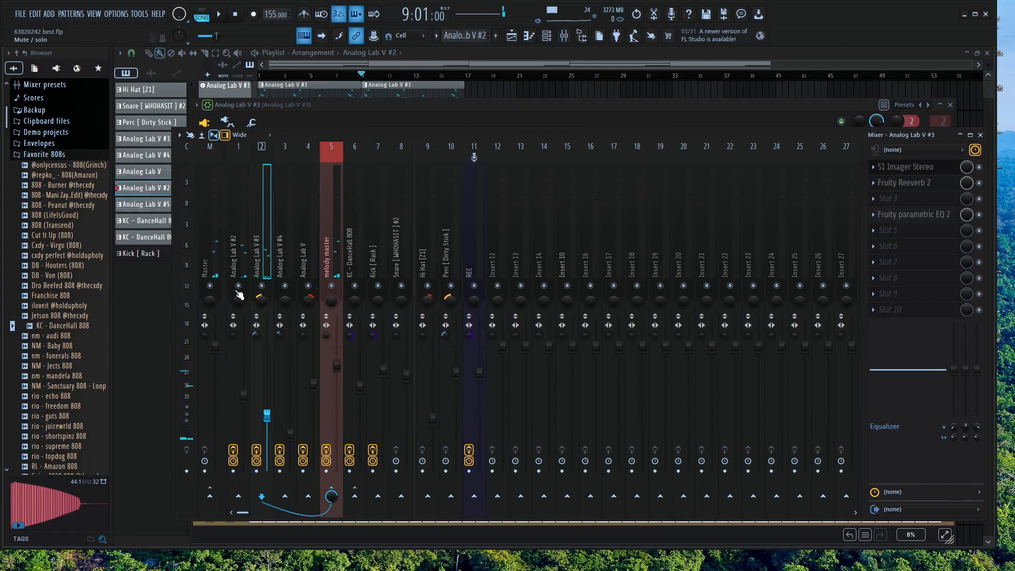
pyautogui.press('space')
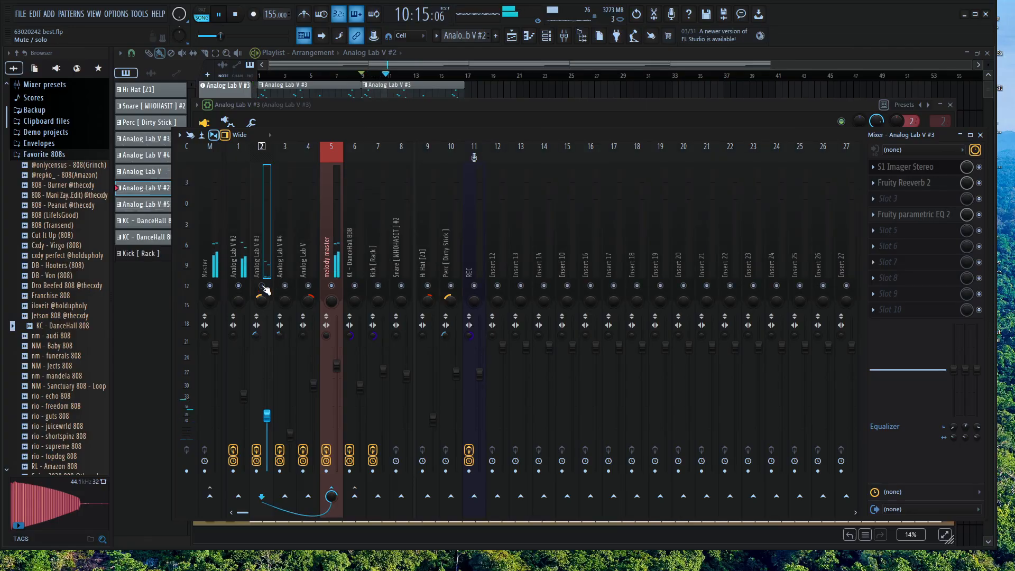
pyautogui.press('space')
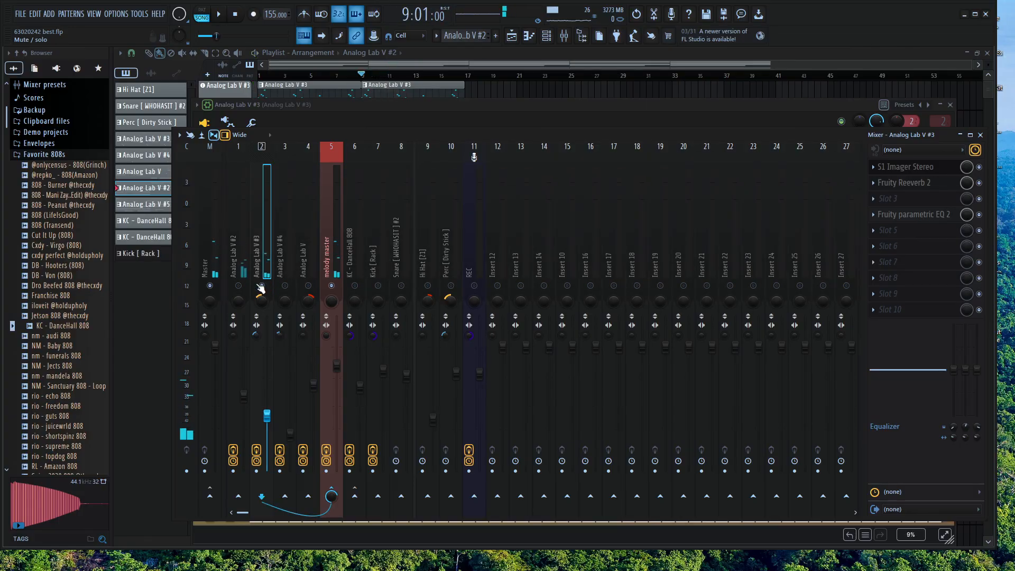
# Return to the playlist and delete the Analog Lab V #2 clip at bar 9
pyautogui.rightClick(530, 90)
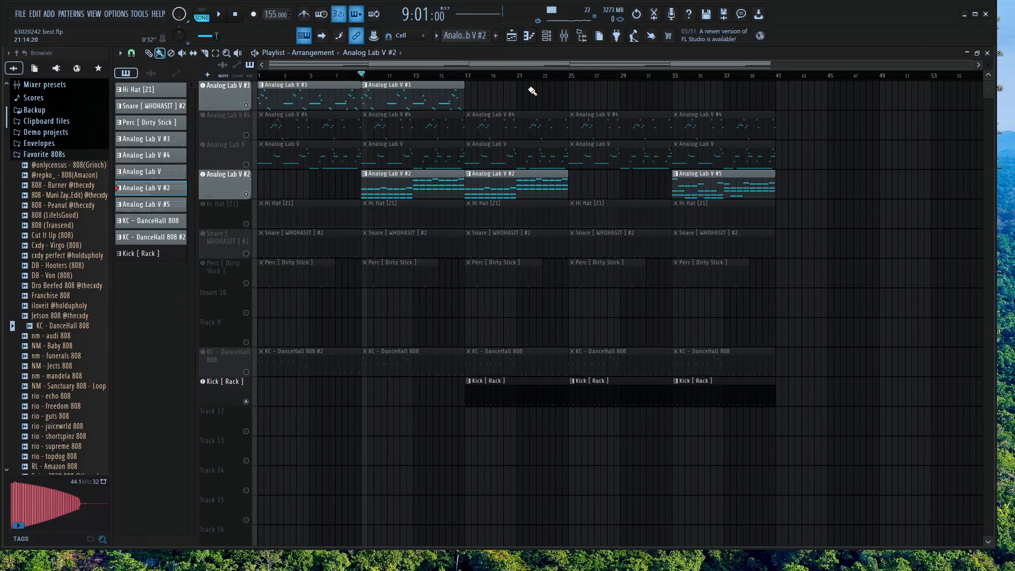
pyautogui.rightClick(400, 187)
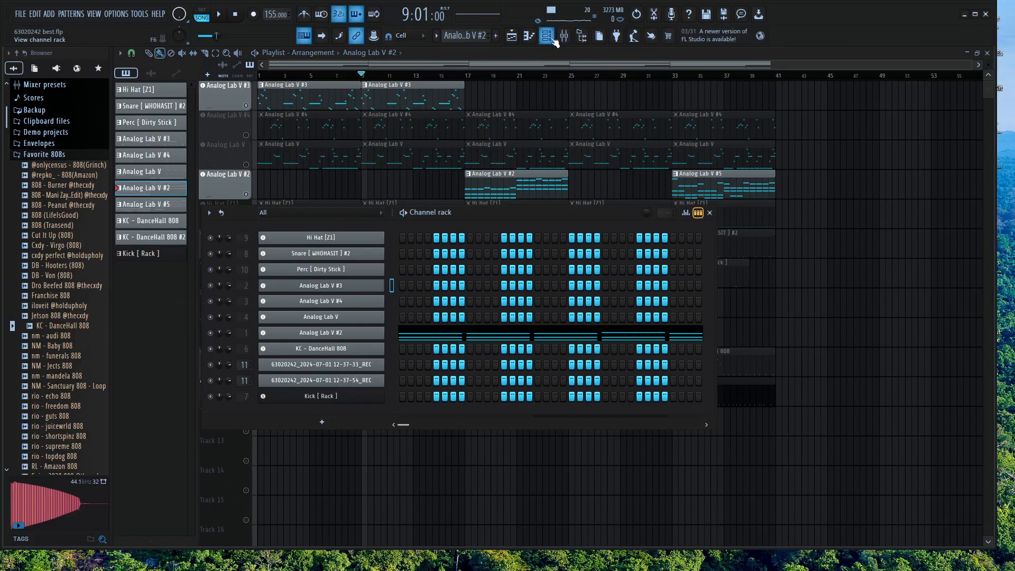
# Open the channel rack and create a new empty pattern
pyautogui.click(547, 36)
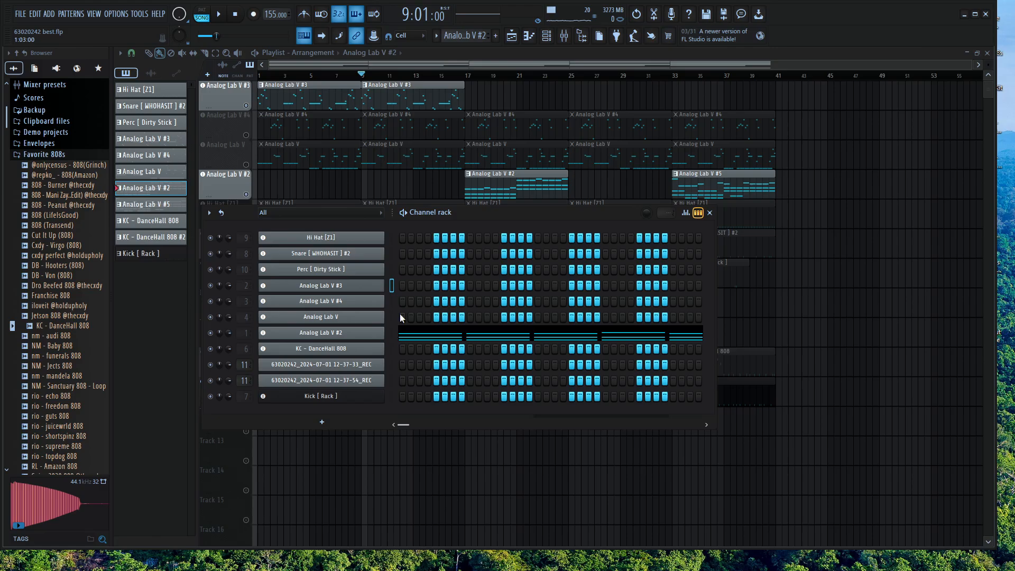
pyautogui.click(495, 35)
pyautogui.click(506, 49)
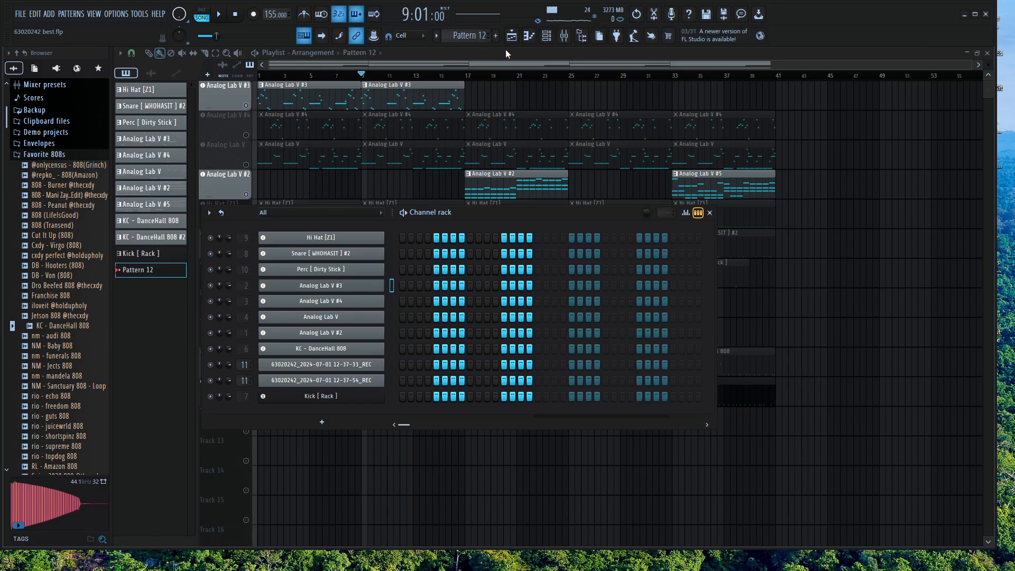
# Place the empty Pattern 12 at bar 1 on Track 13, and copy all notes from the Analog Lab V #2 clip at bar 17
pyautogui.moveTo(151, 271); pyautogui.dragTo(342, 465)
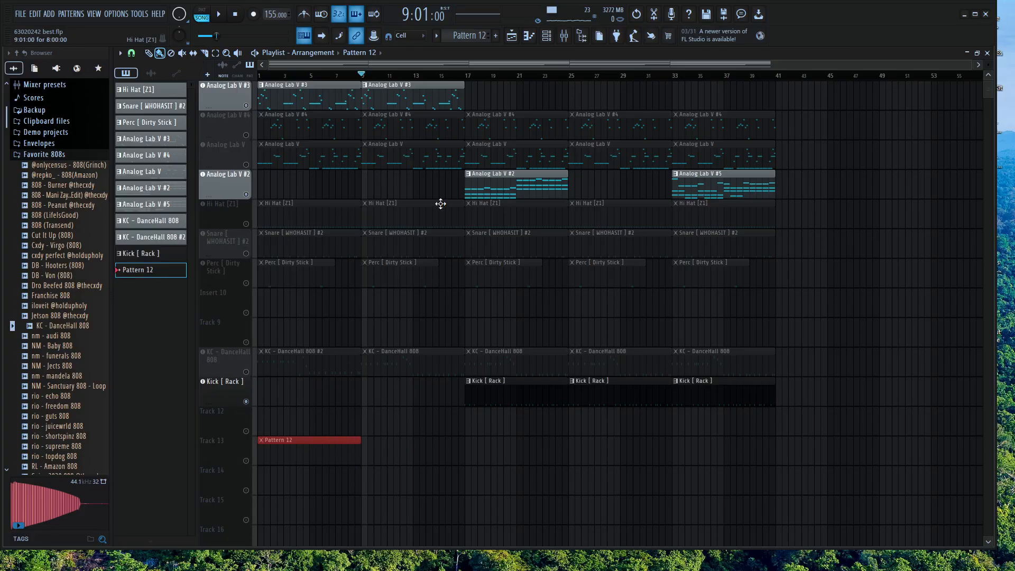
pyautogui.doubleClick(517, 180)
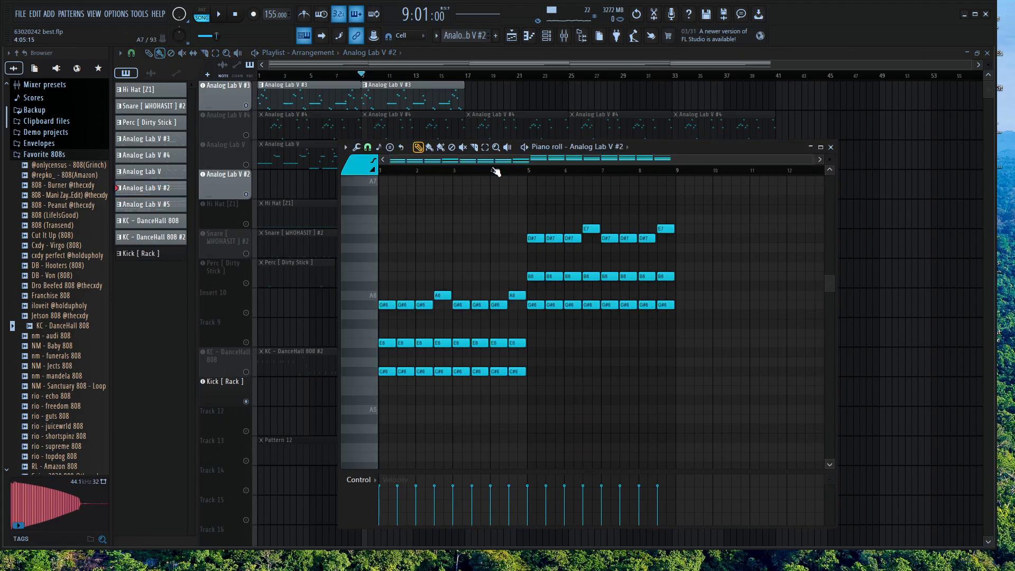
pyautogui.hotkey('ctrl', 'a')
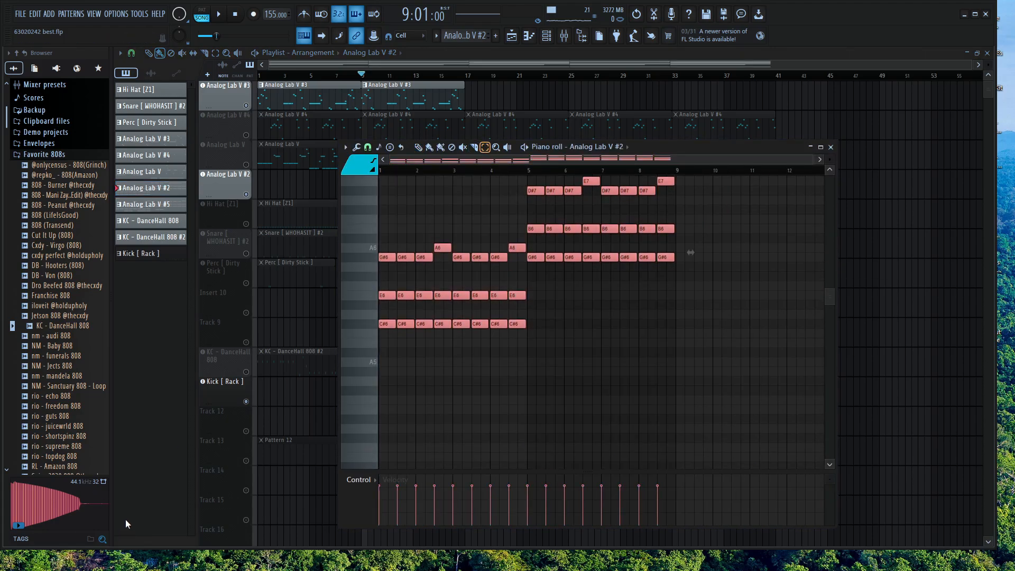
pyautogui.press('F9')
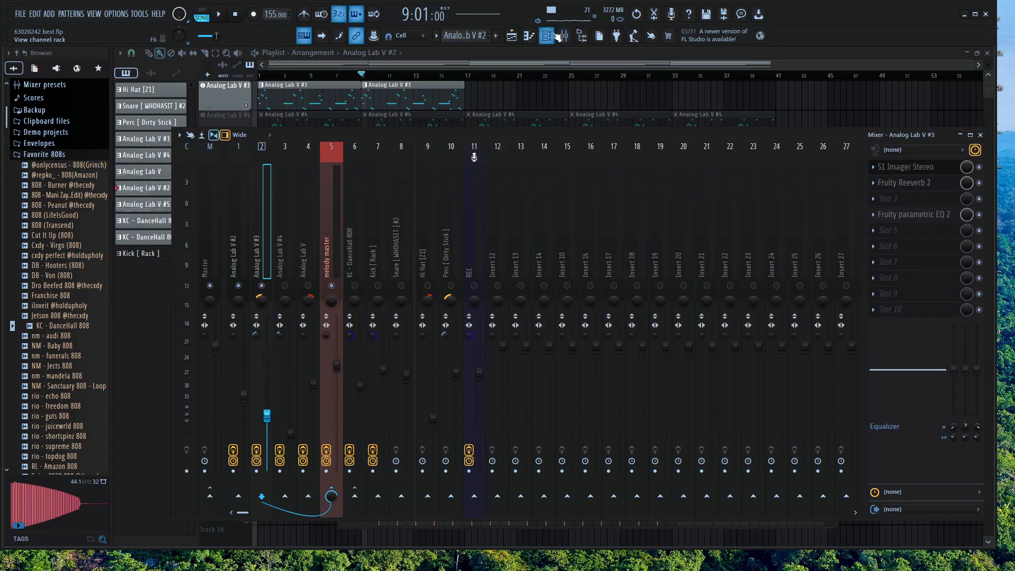
pyautogui.press('F6')
pyautogui.press('F12')
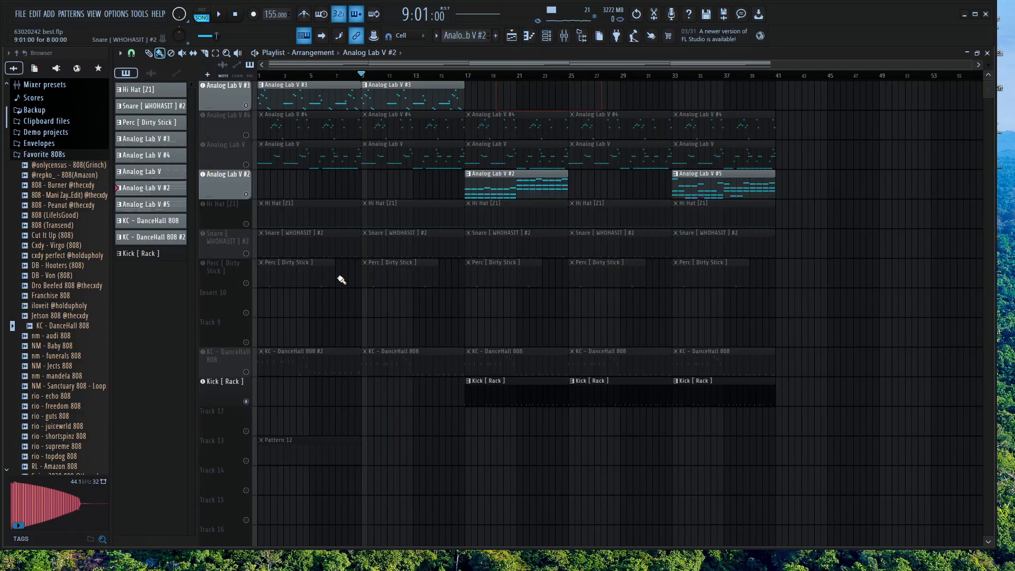
# Select the Pattern 12 clip on Track 13 and add a new Analog Lab V instrument to the channel rack
pyautogui.click(281, 450)
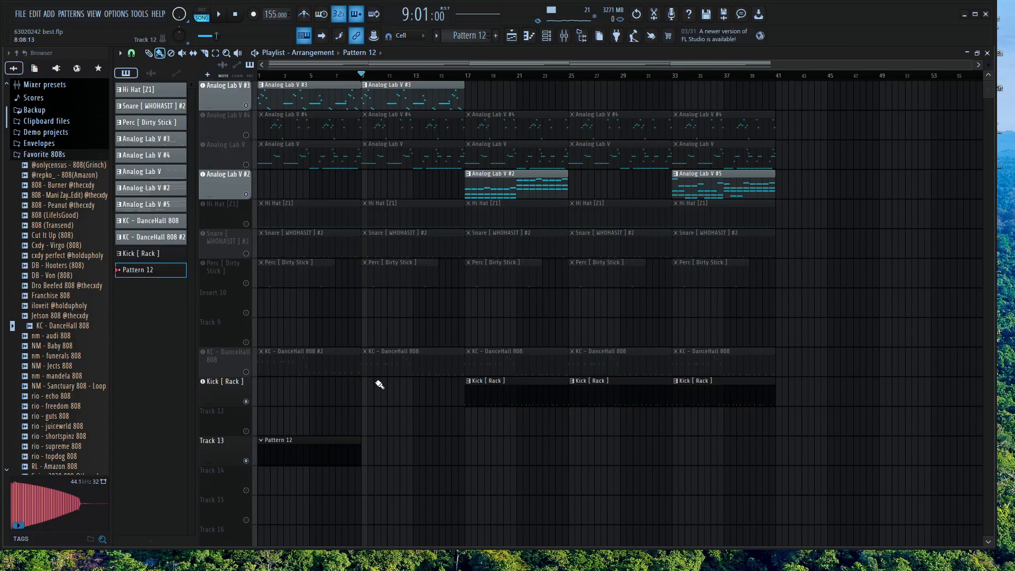
pyautogui.click(548, 37)
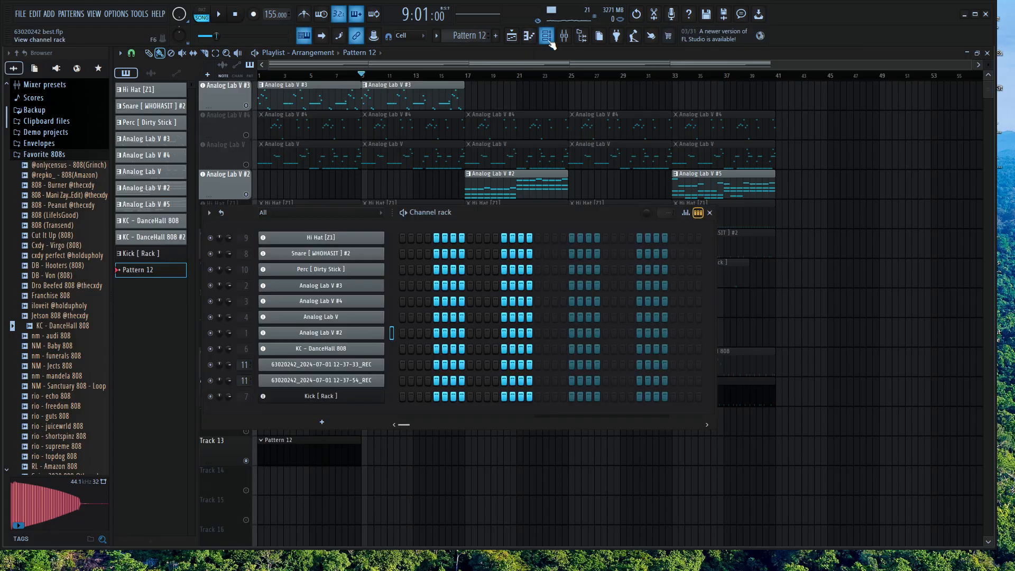
pyautogui.click(321, 421)
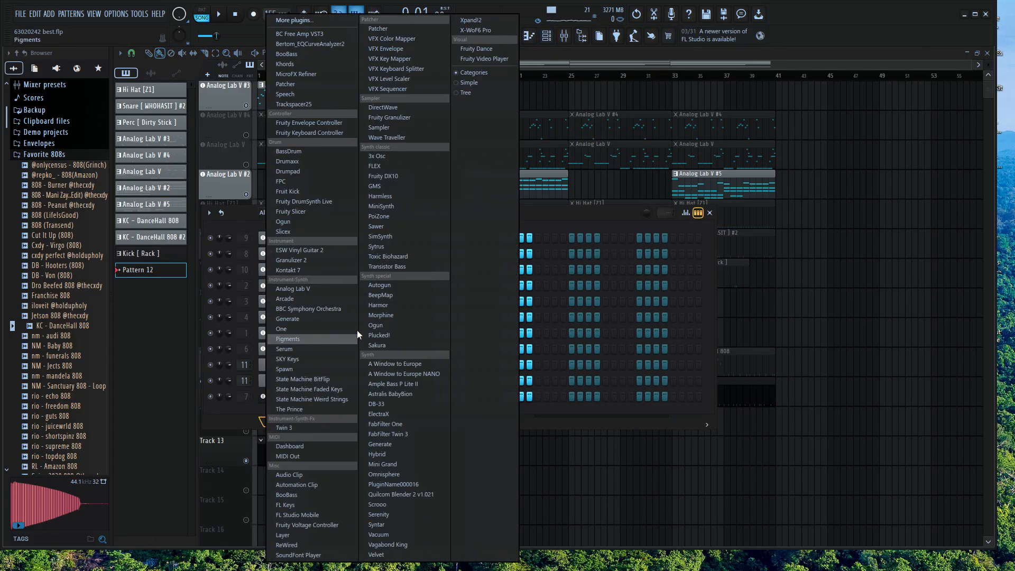
pyautogui.click(336, 289)
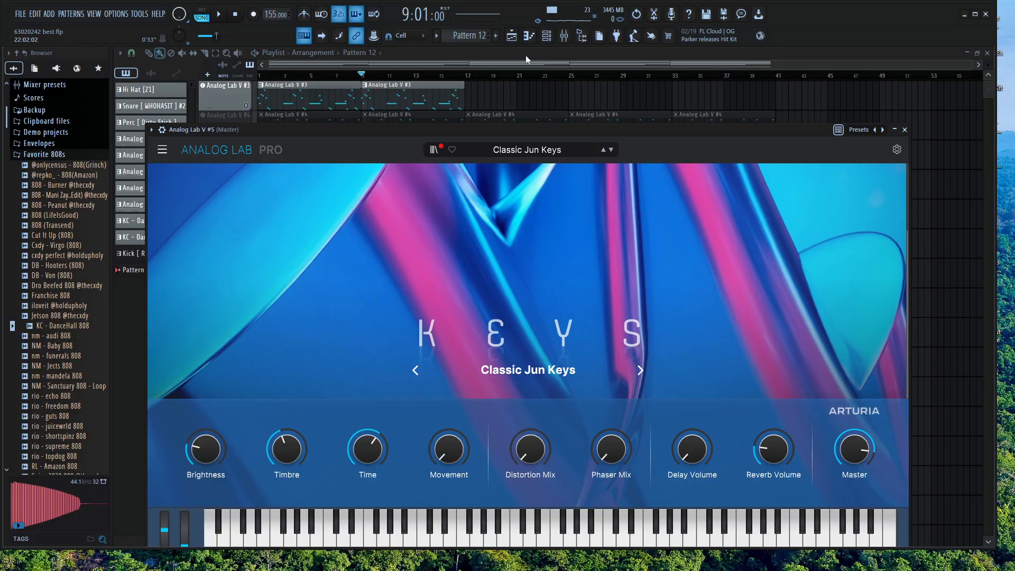
# Paste the copied chord notes into the new Analog Lab V #5 channel's piano roll and return to the playlist
pyautogui.click(529, 35)
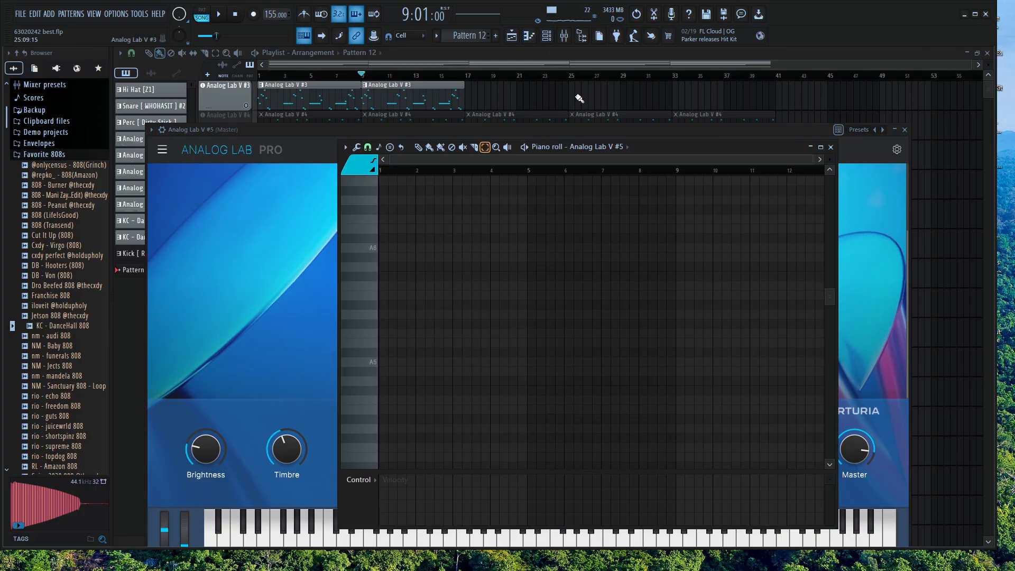
pyautogui.hotkey('ctrl', 'v')
pyautogui.press('space')
pyautogui.press('space')
pyautogui.click(440, 63)
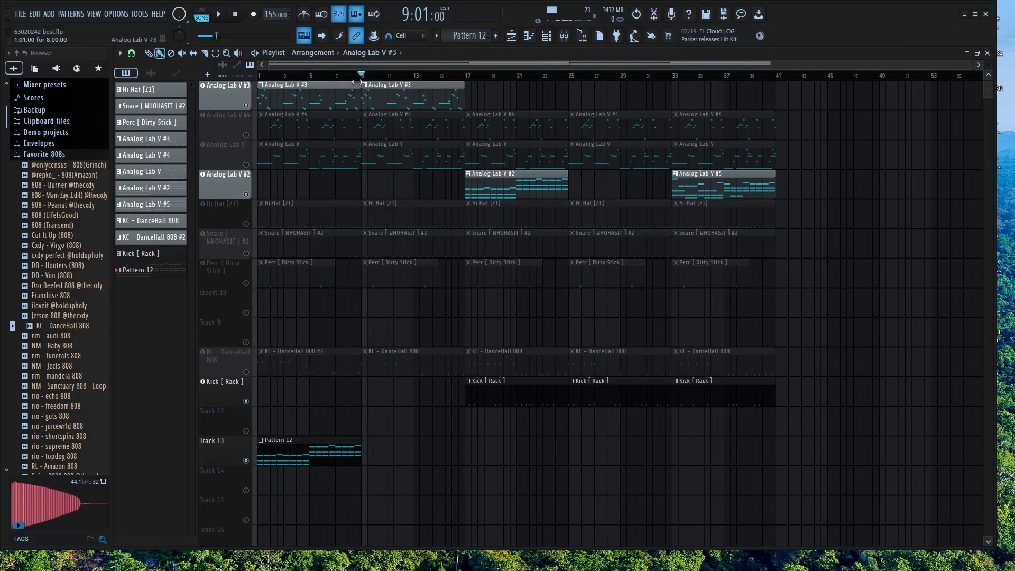
# Play the active playlist tracks from bar 1 and look at their levels in the mixer
pyautogui.press('space')
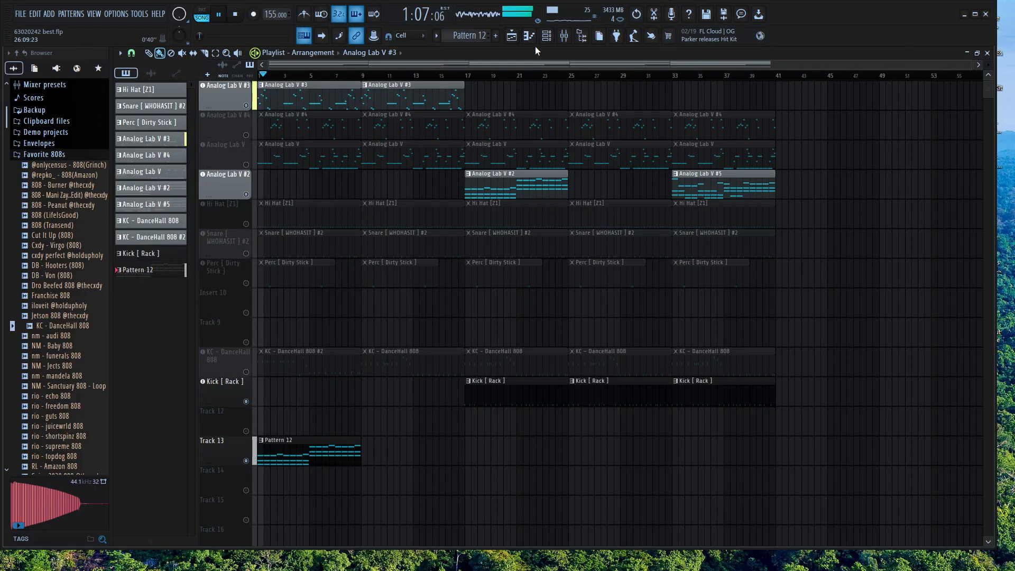
pyautogui.press('space')
pyautogui.press('F9')
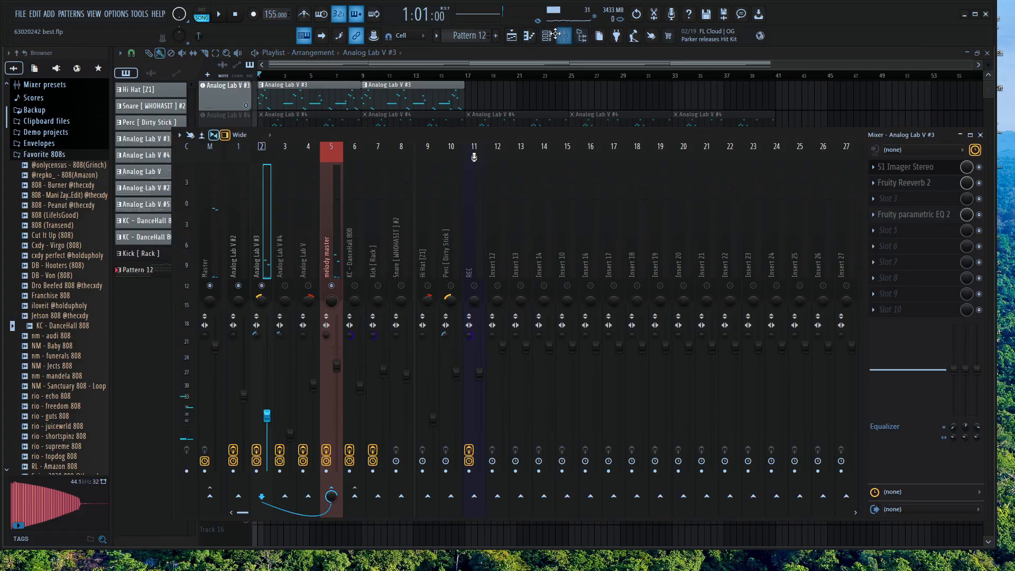
pyautogui.click(529, 37)
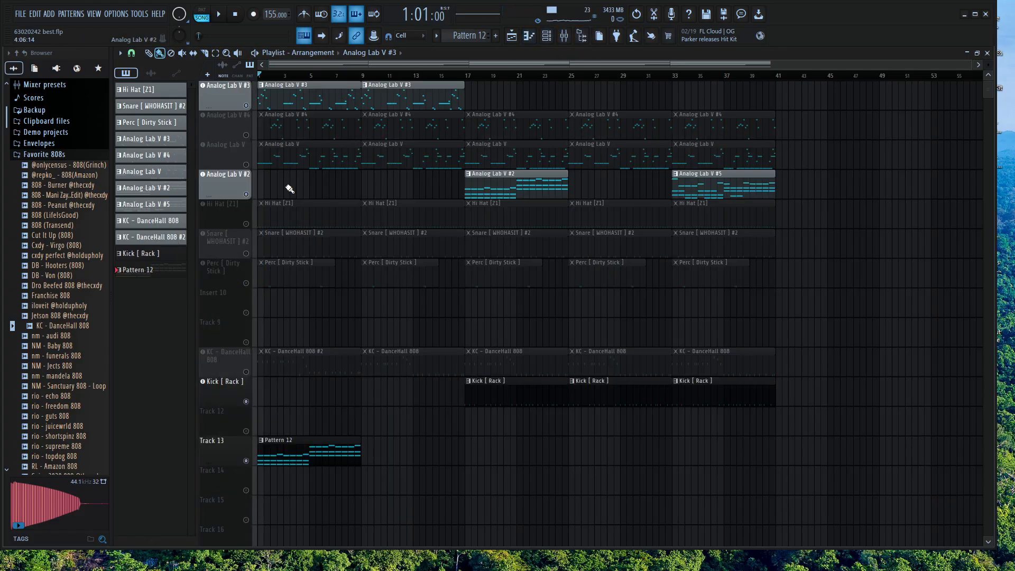
# Solo the KC - DanceHall 808 track and shorten all of Pattern 12's notes to 0:04:00
pyautogui.click(244, 365)
pyautogui.doubleClick(296, 456)
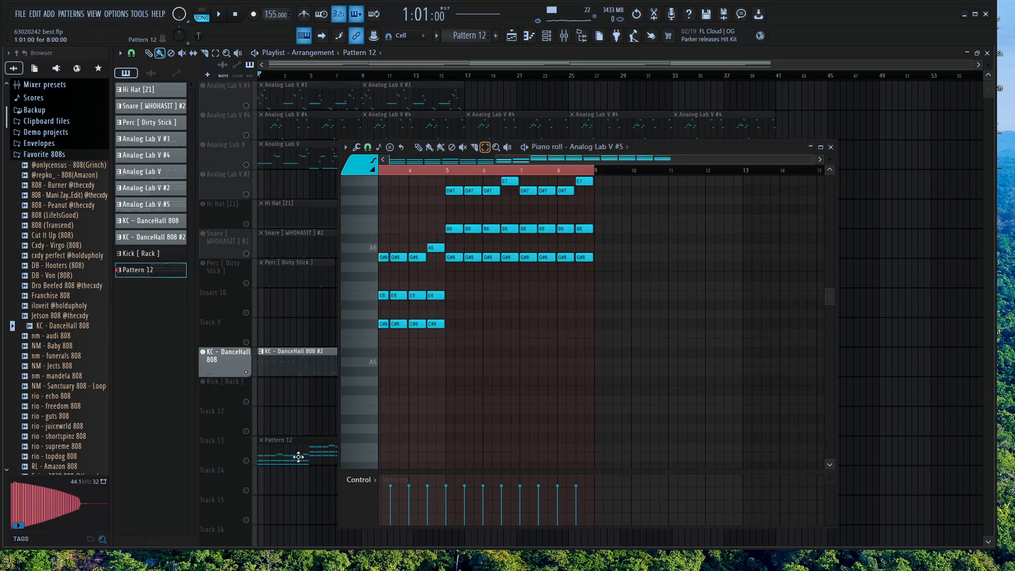
pyautogui.scroll(3, 528, 185)
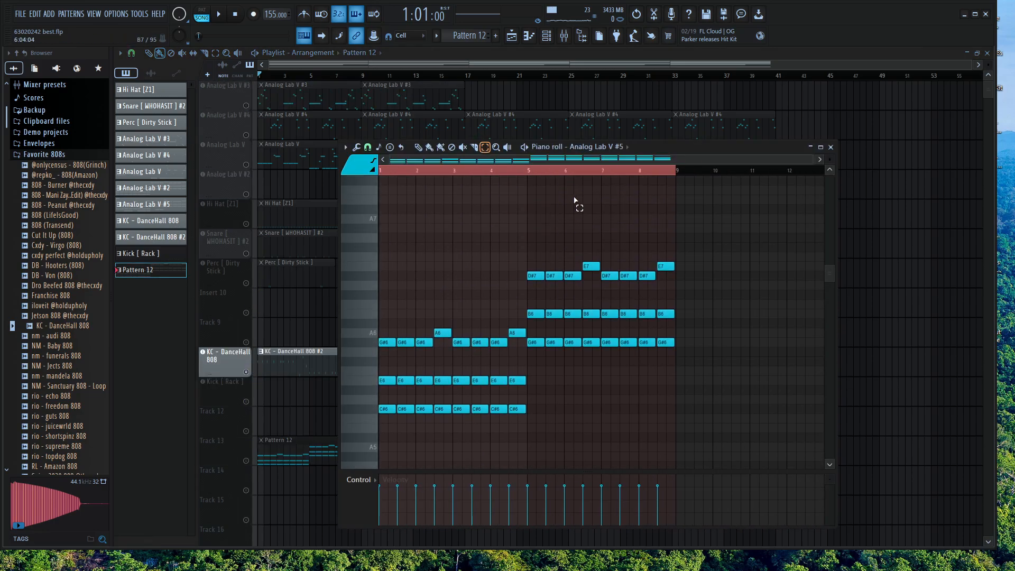
pyautogui.moveTo(673, 247); pyautogui.dragTo(147, 535)
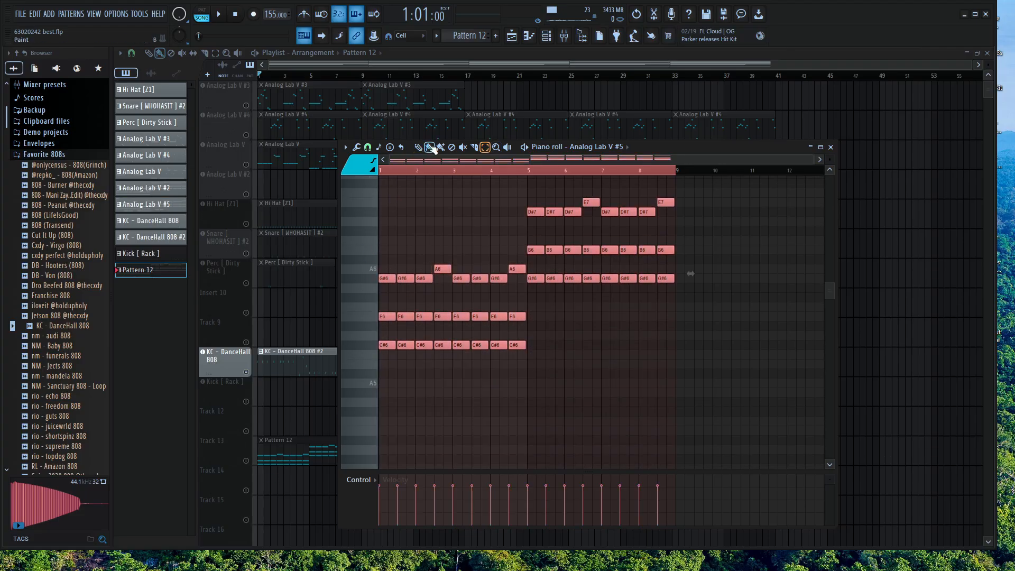
pyautogui.moveTo(522, 268); pyautogui.dragTo(513, 269)
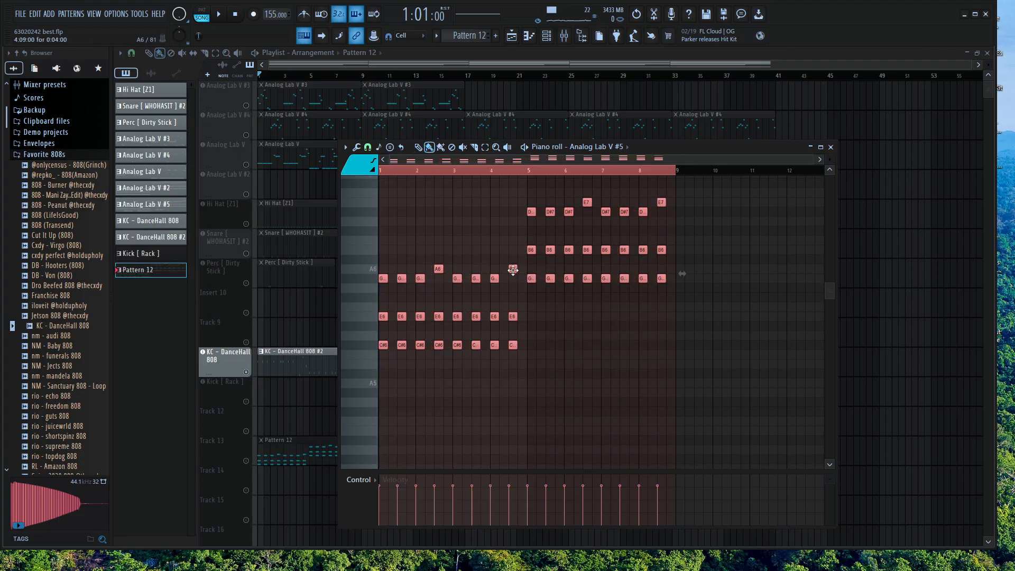
# Play the soloed KC - DanceHall 808 track briefly and reactivate all playlist tracks
pyautogui.scroll(3, 437, 306)
pyautogui.press('space')
pyautogui.press('space')
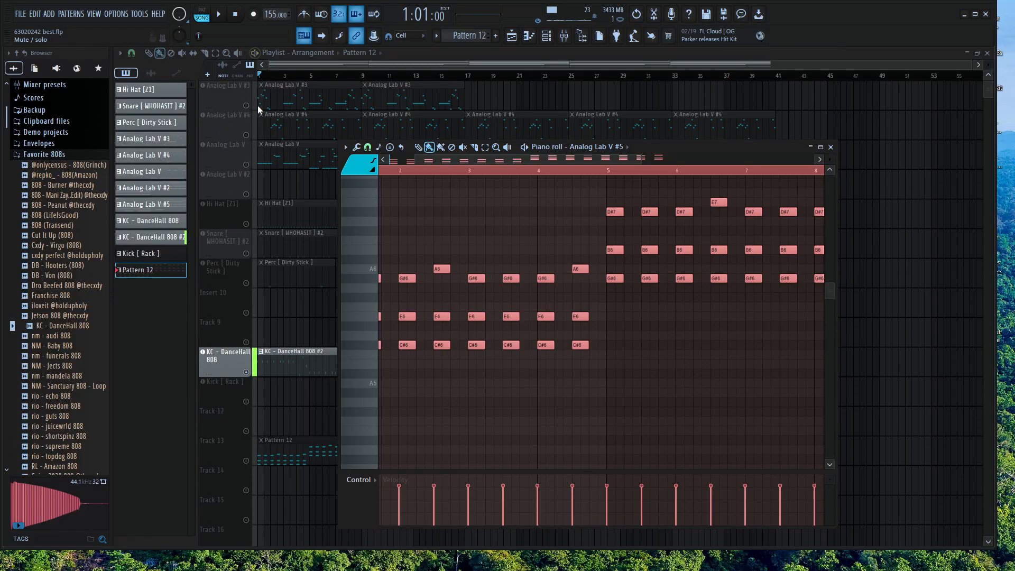
pyautogui.rightClick(246, 106)
pyautogui.rightClick(246, 106)
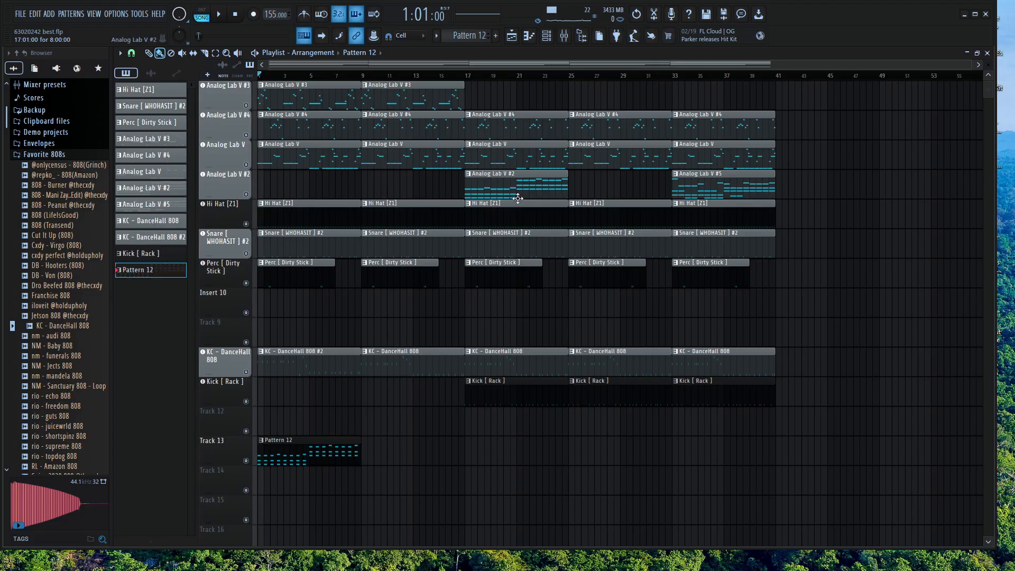
# Play the full arrangement from bar 1, and add a second Pattern 12 clip at bar 9 on Track 13
pyautogui.press('space')
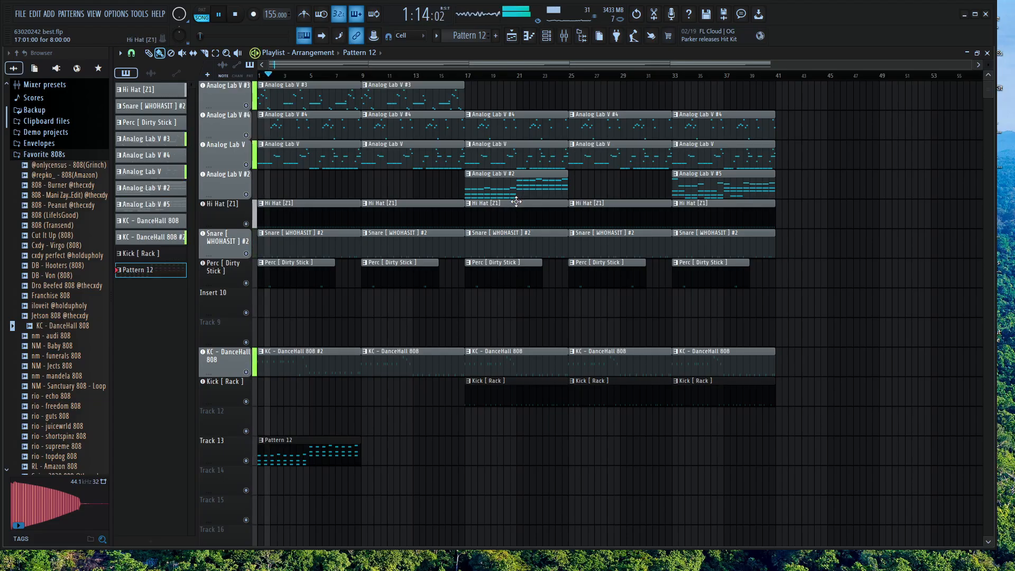
pyautogui.press('F9')
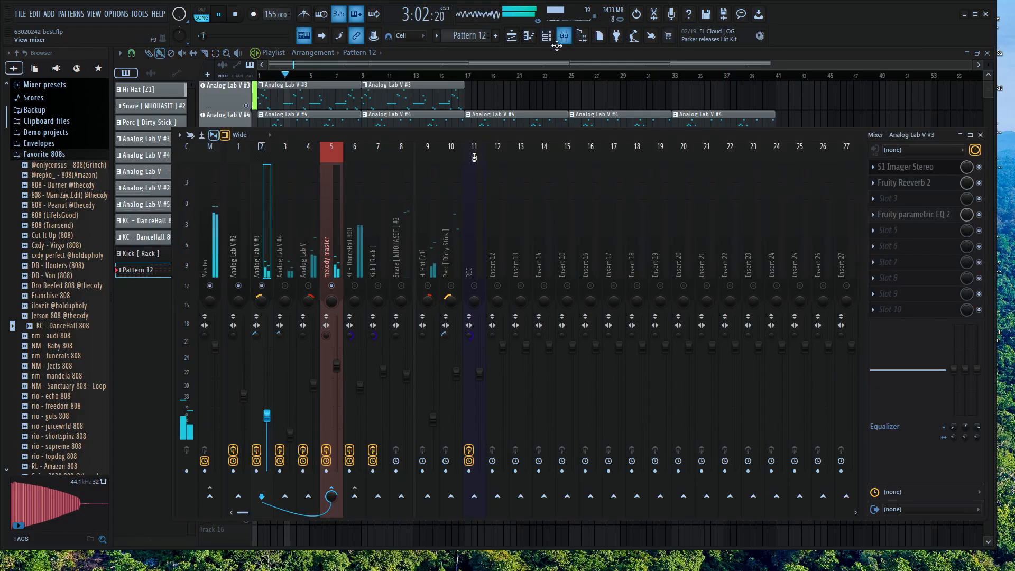
pyautogui.press('space')
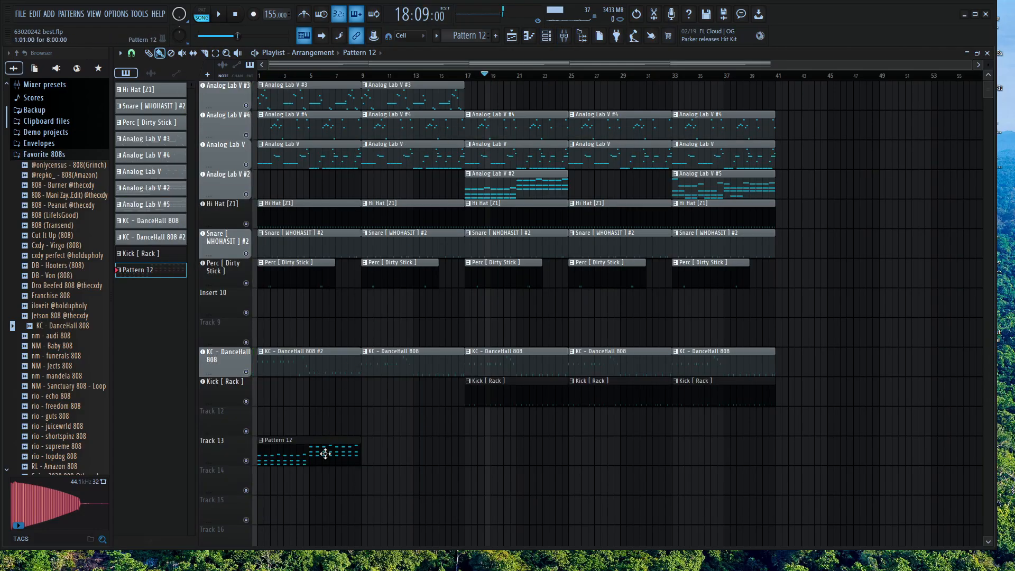
pyautogui.click(370, 452)
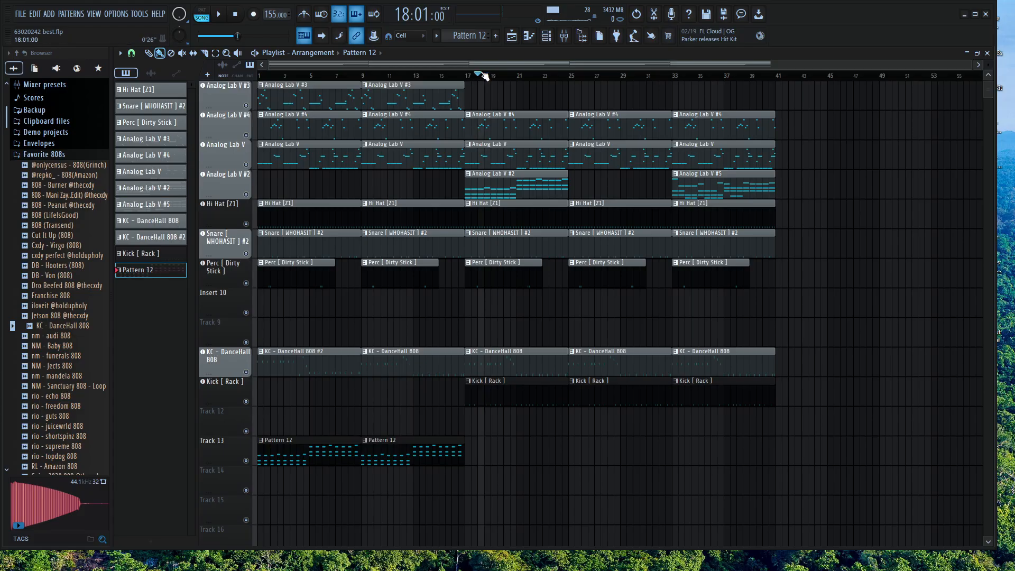
pyautogui.moveTo(482, 77); pyautogui.dragTo(430, 81)
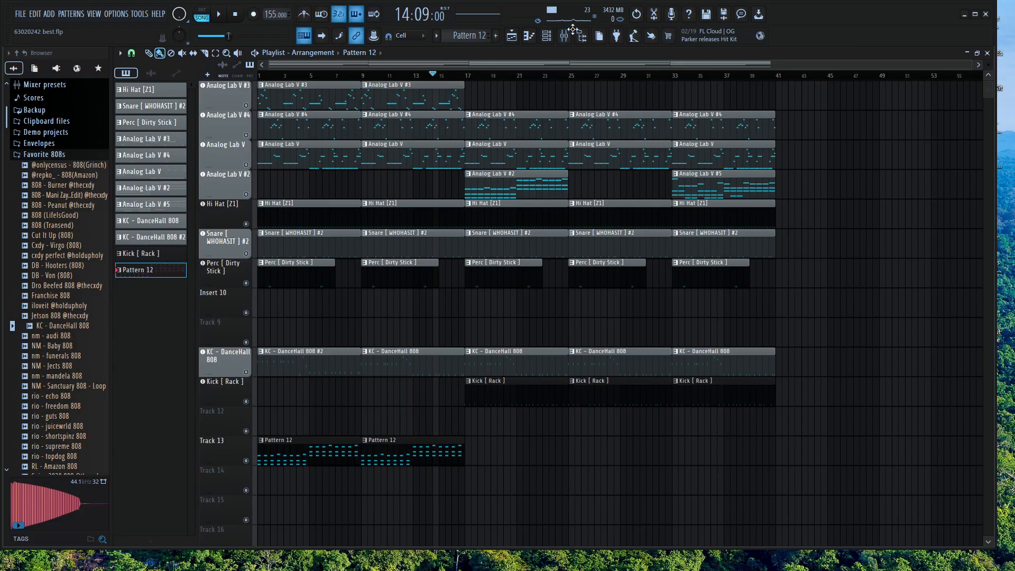
# Set Brightness to 0.028 on Analog Lab V #2's Bees Like Flutes preset and return to the playlist
pyautogui.click(474, 187)
pyautogui.click(547, 36)
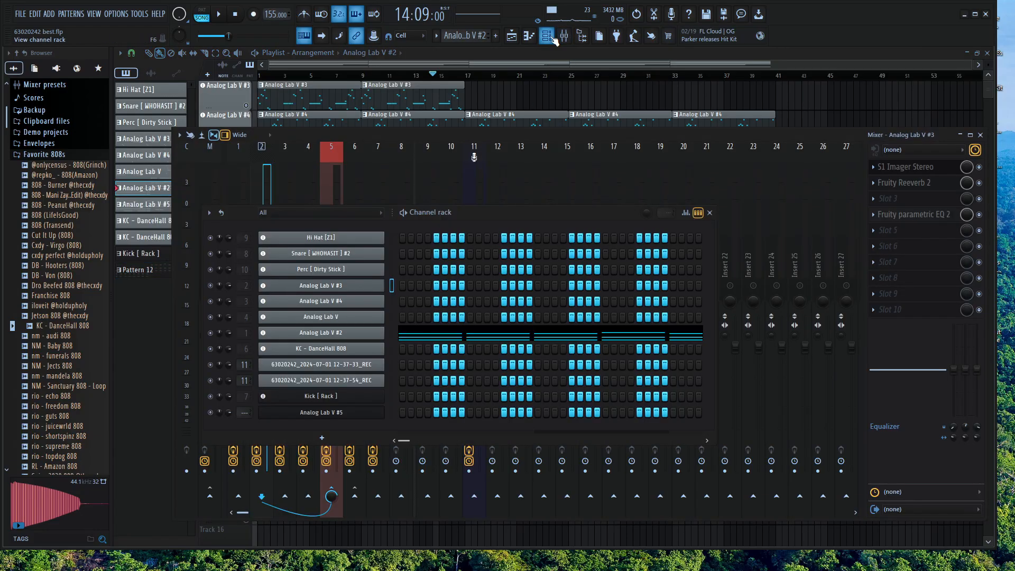
pyautogui.click(340, 333)
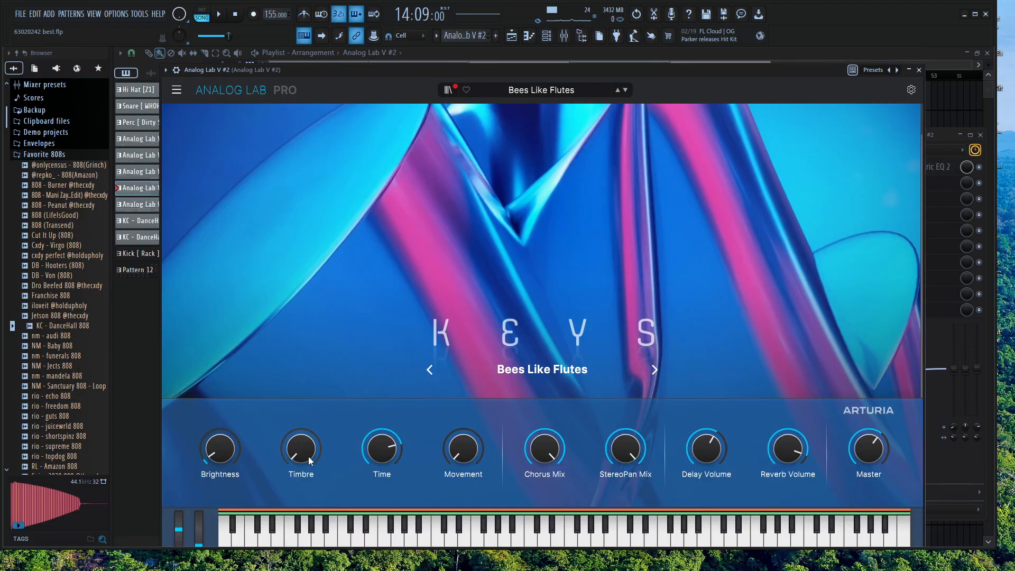
pyautogui.moveTo(220, 449); pyautogui.dragTo(220, 434)
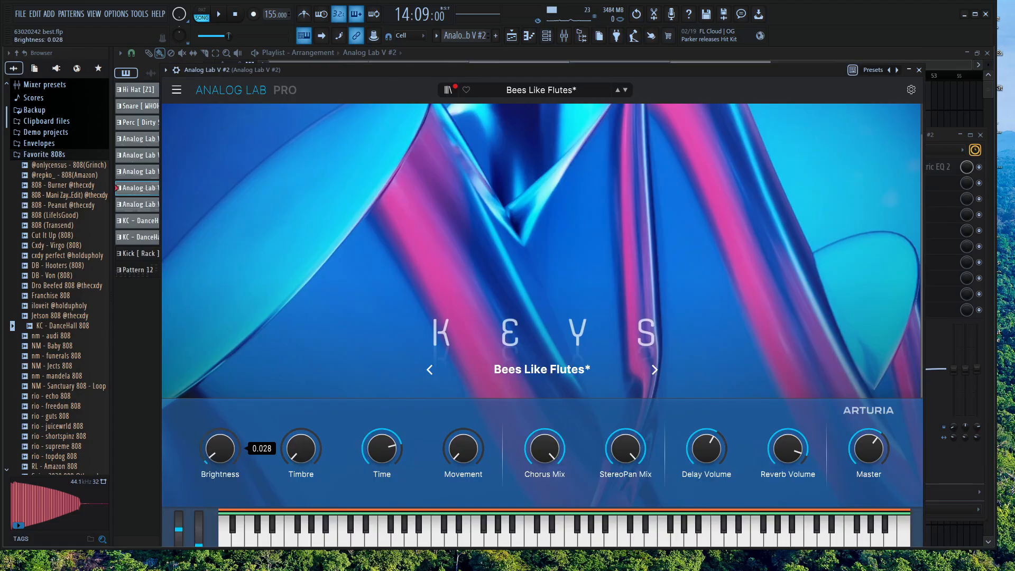
pyautogui.click(917, 71)
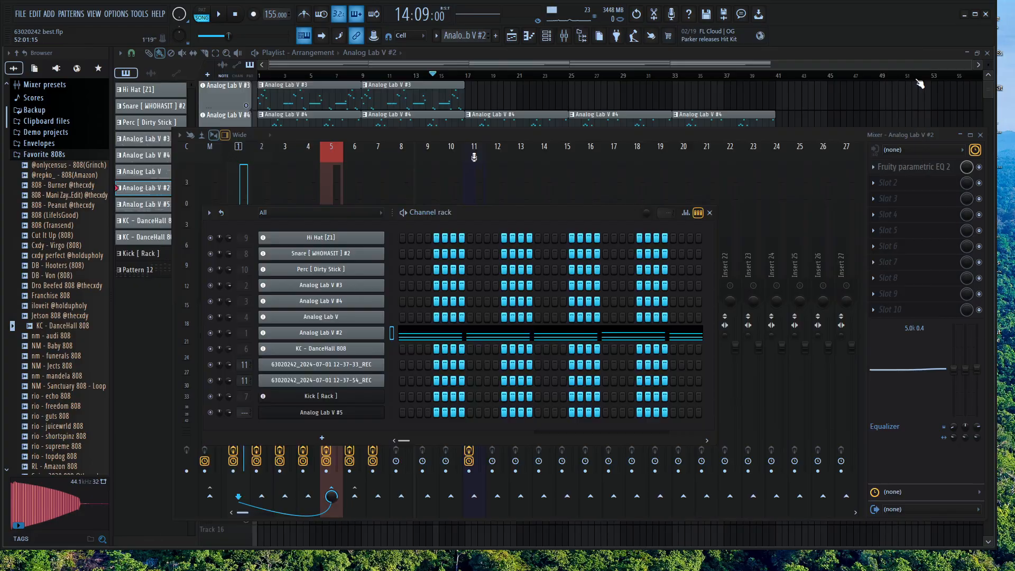
pyautogui.click(535, 62)
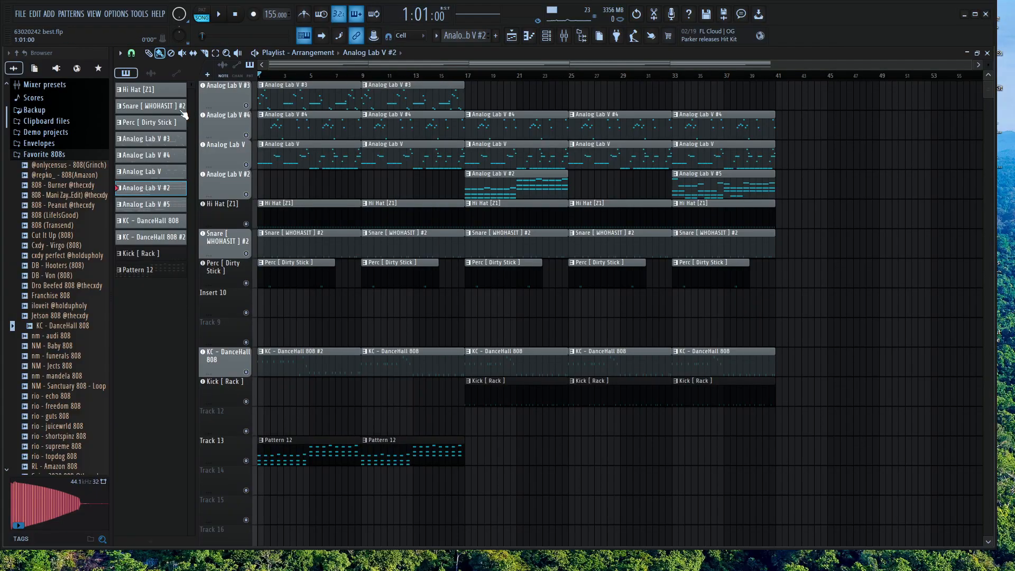
# Reopen Analog Lab V #2 to show its Bees Like Flutes preset and go back to the playlist
pyautogui.click(546, 35)
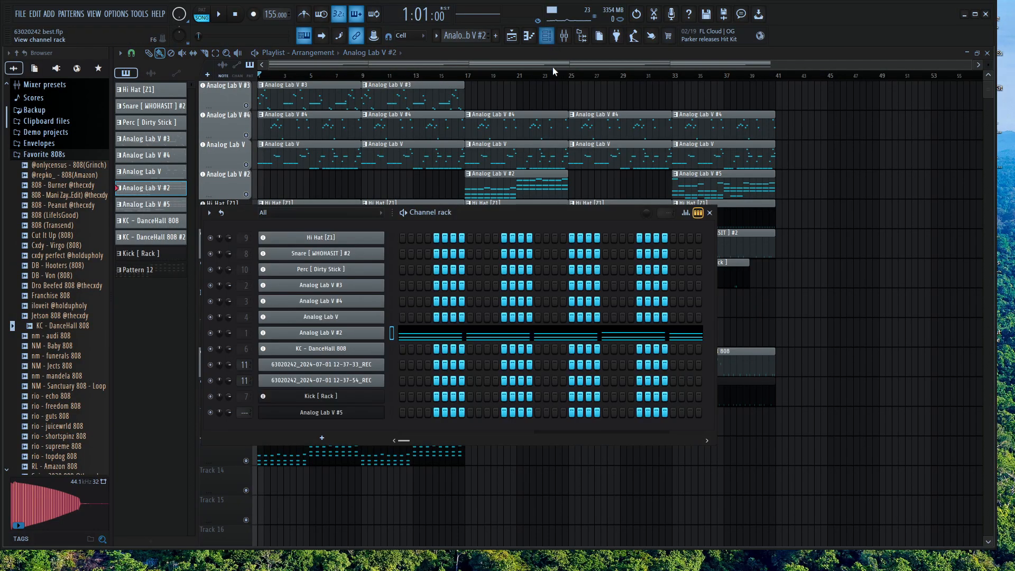
pyautogui.click(335, 337)
pyautogui.press('F6')
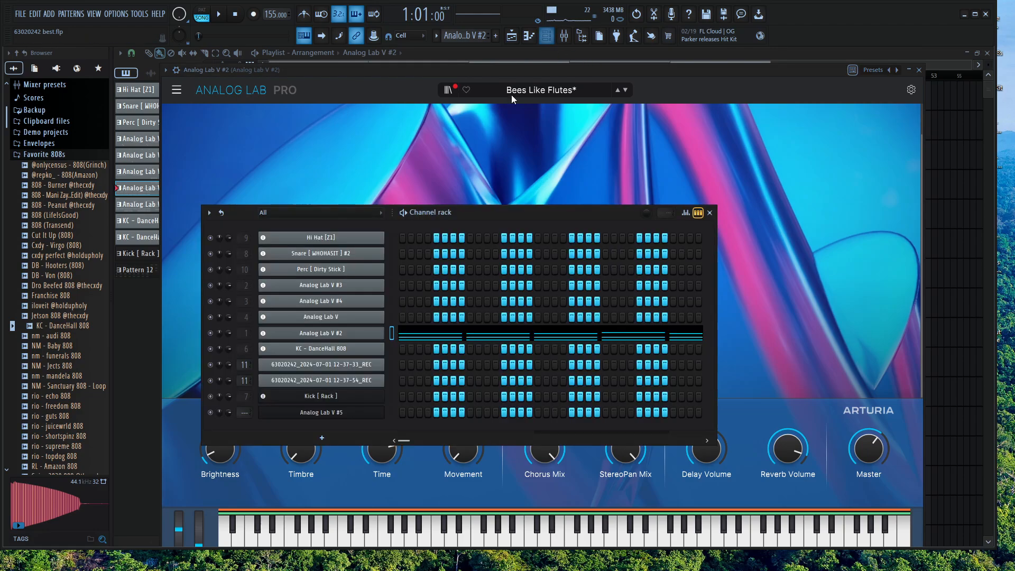
pyautogui.press('F5')
# Open Pattern 12's Analog Lab V #5 instrument and switch its preset to Solid Bass
pyautogui.doubleClick(315, 449)
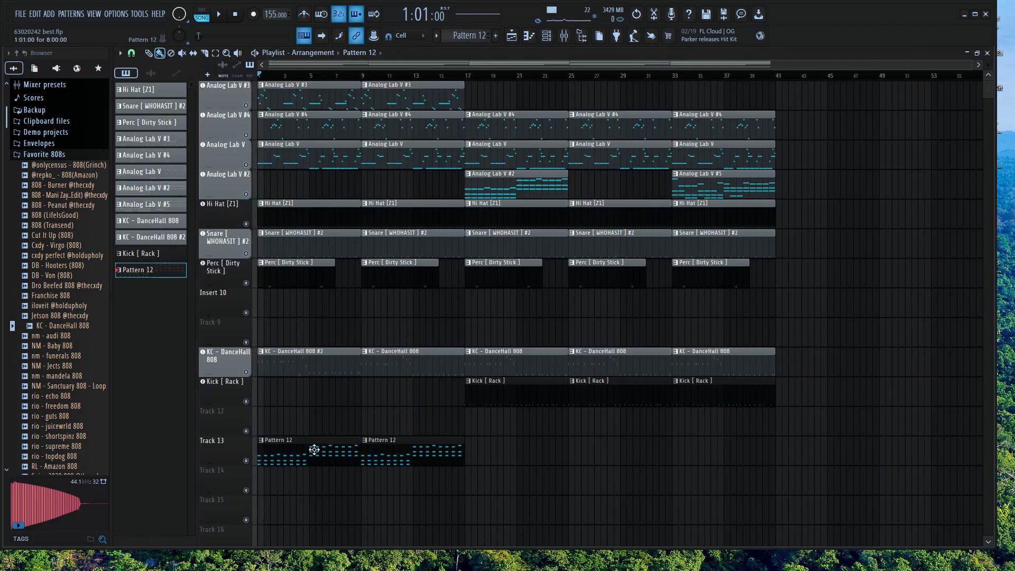
pyautogui.click(531, 37)
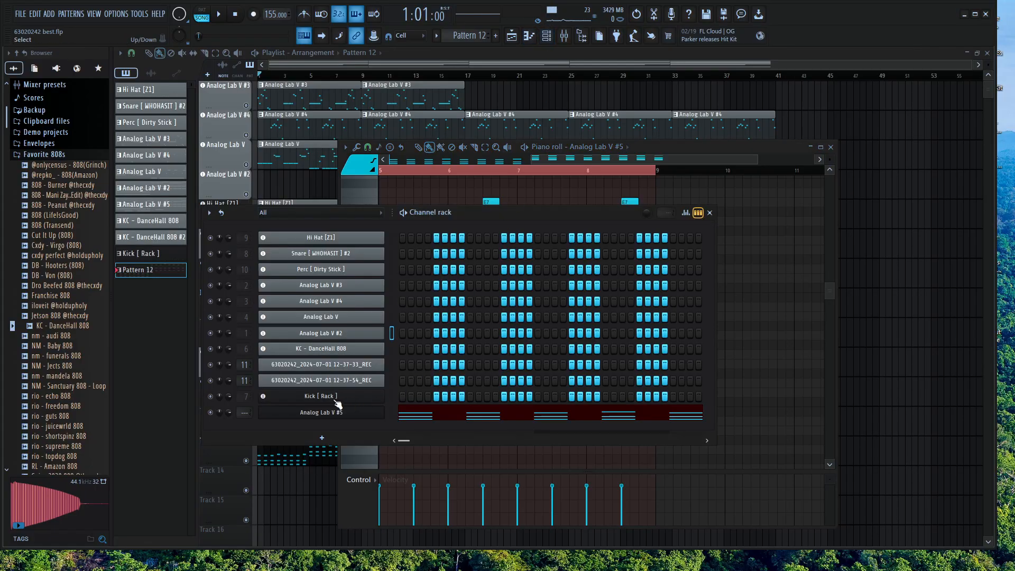
pyautogui.click(320, 412)
pyautogui.click(612, 151)
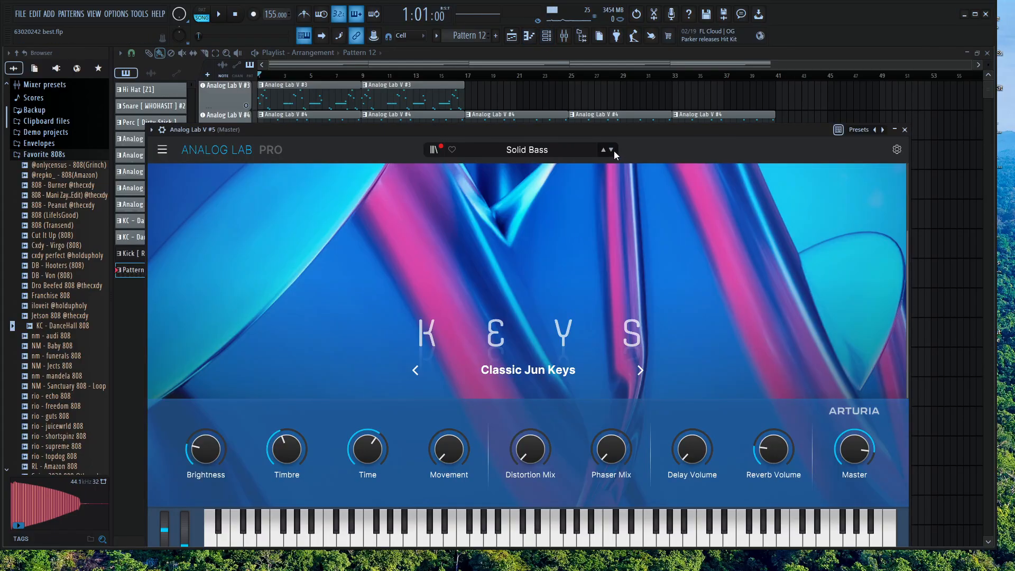
# Switch Analog Lab V #5 to the Double EP preset from the Electric Piano category and play the arrangement in the playlist
pyautogui.click(525, 150)
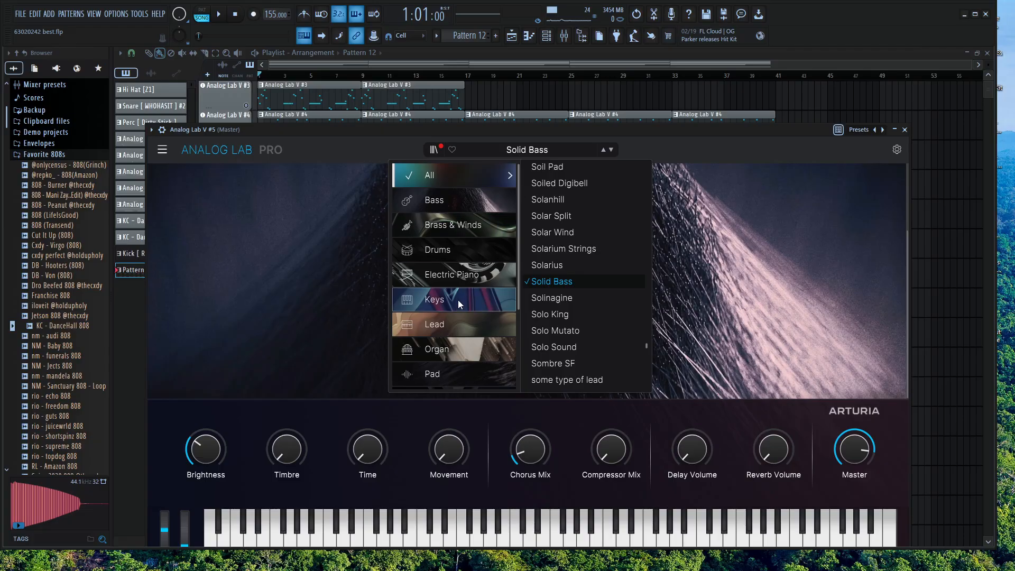
pyautogui.moveTo(468, 279)
pyautogui.scroll(-3, 557, 328)
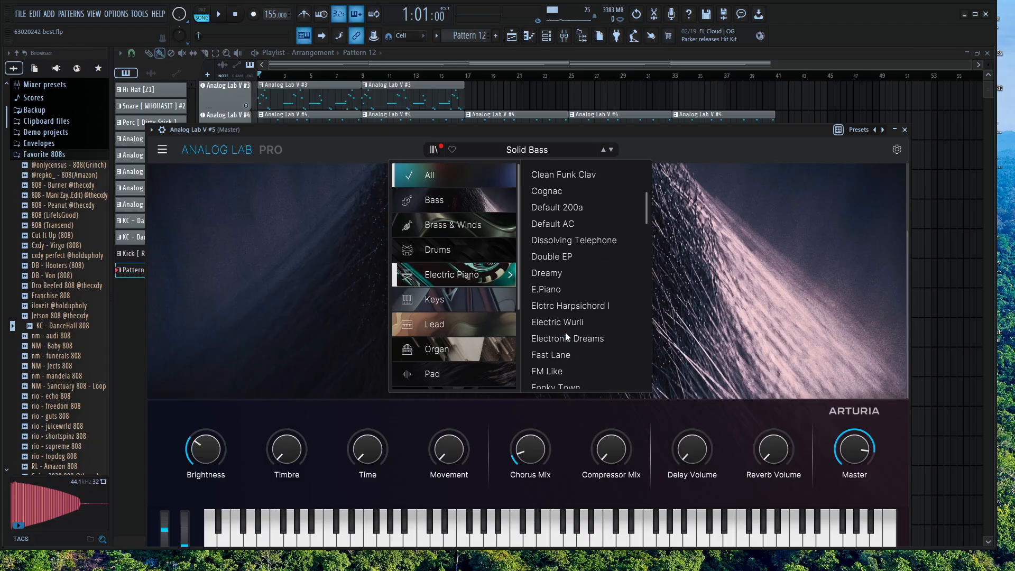
pyautogui.click(593, 255)
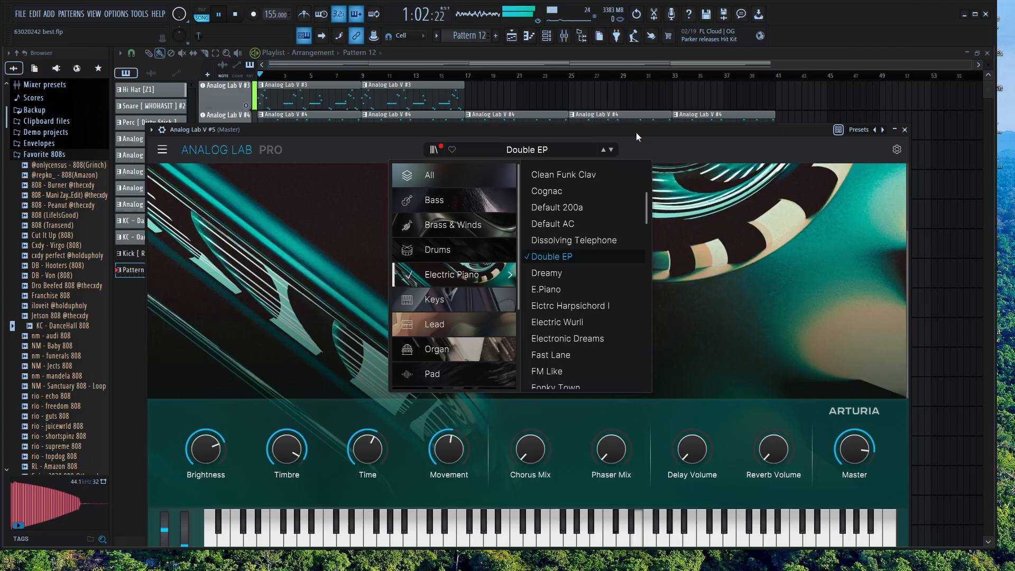
pyautogui.click(530, 54)
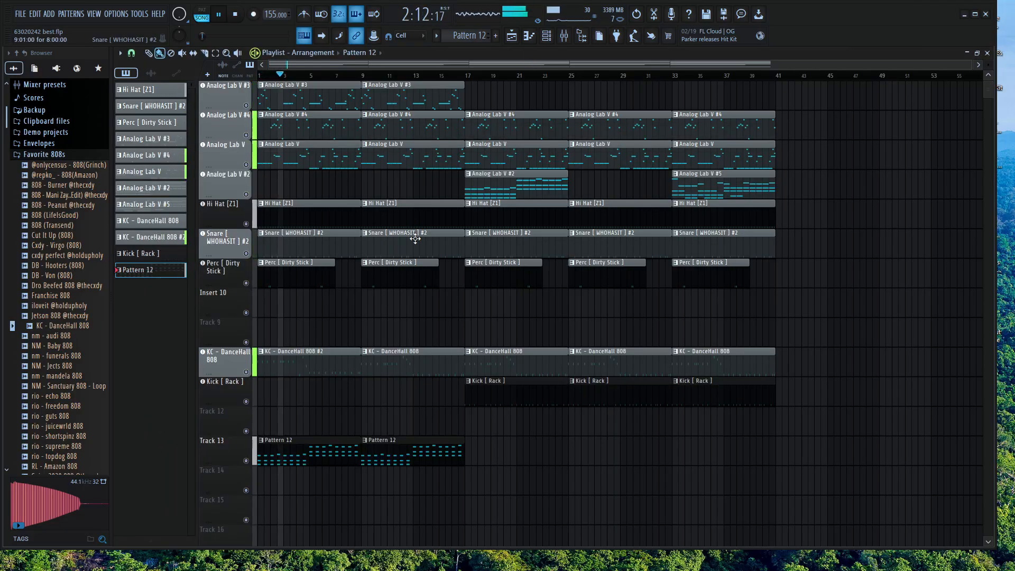
# Route the Analog Lab V #5 channel to free mixer track 12 and return to the playlist
pyautogui.click(565, 36)
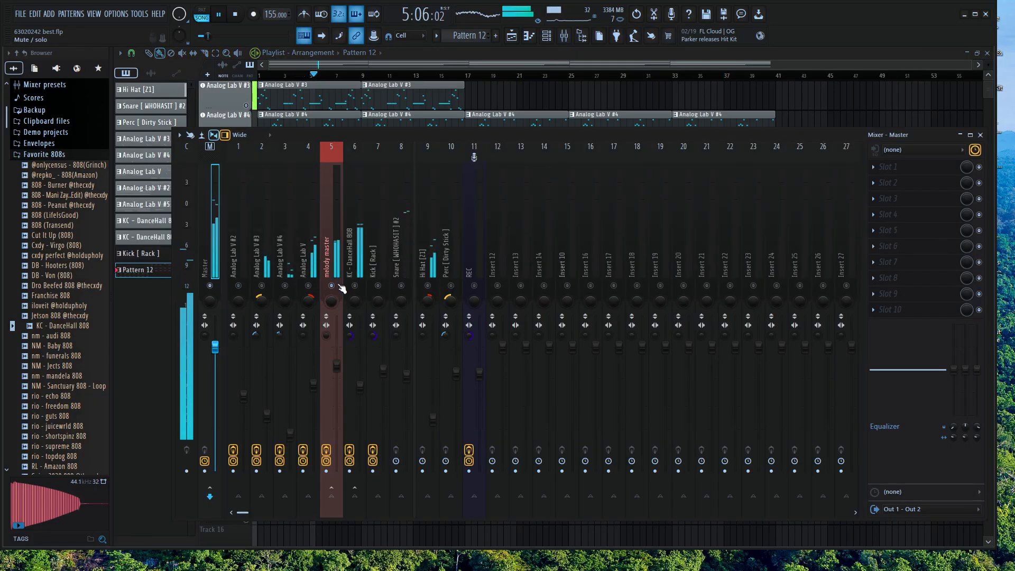
pyautogui.click(470, 57)
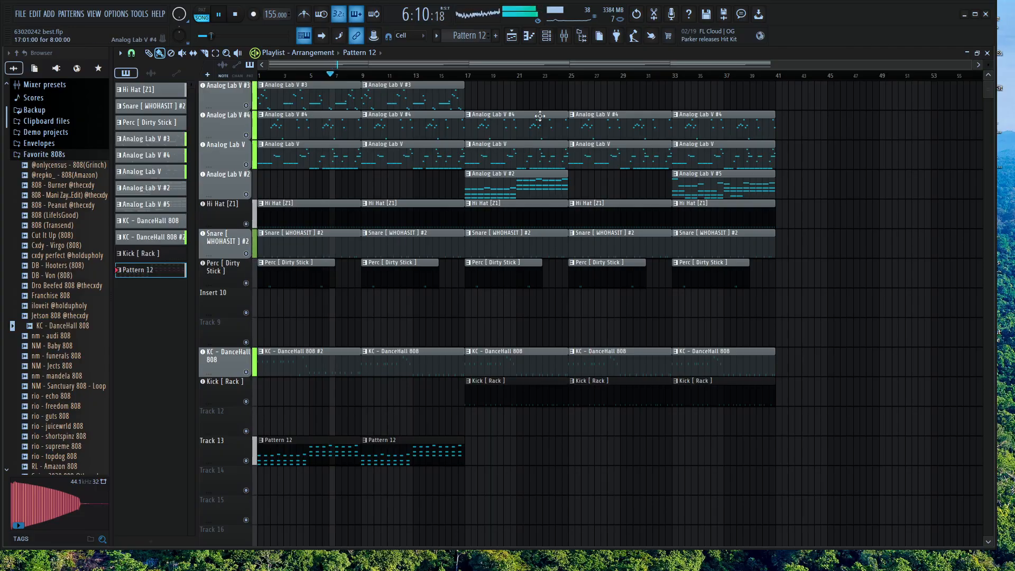
pyautogui.click(548, 37)
pyautogui.click(549, 41)
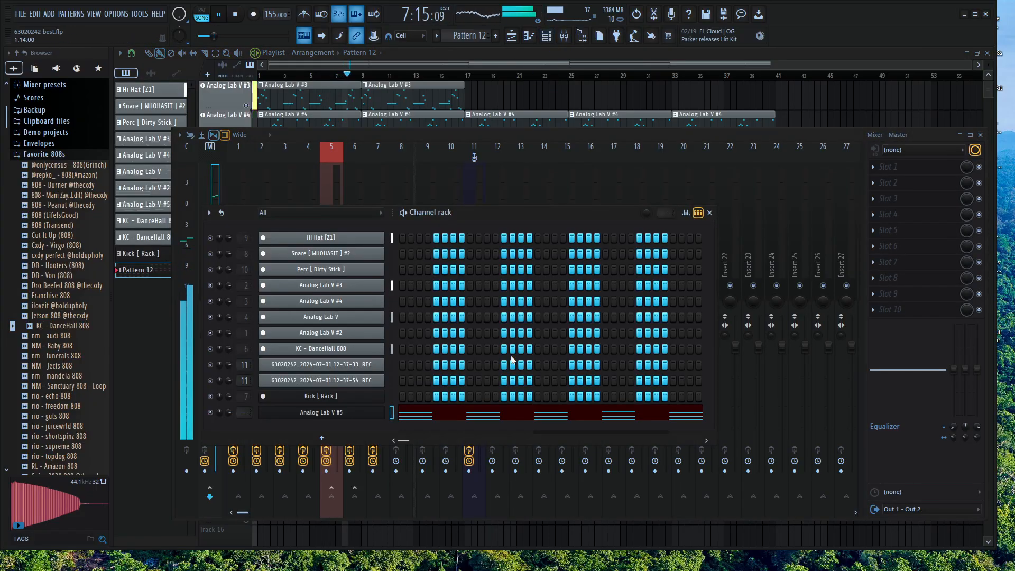
pyautogui.hotkey('ctrl', 'l')
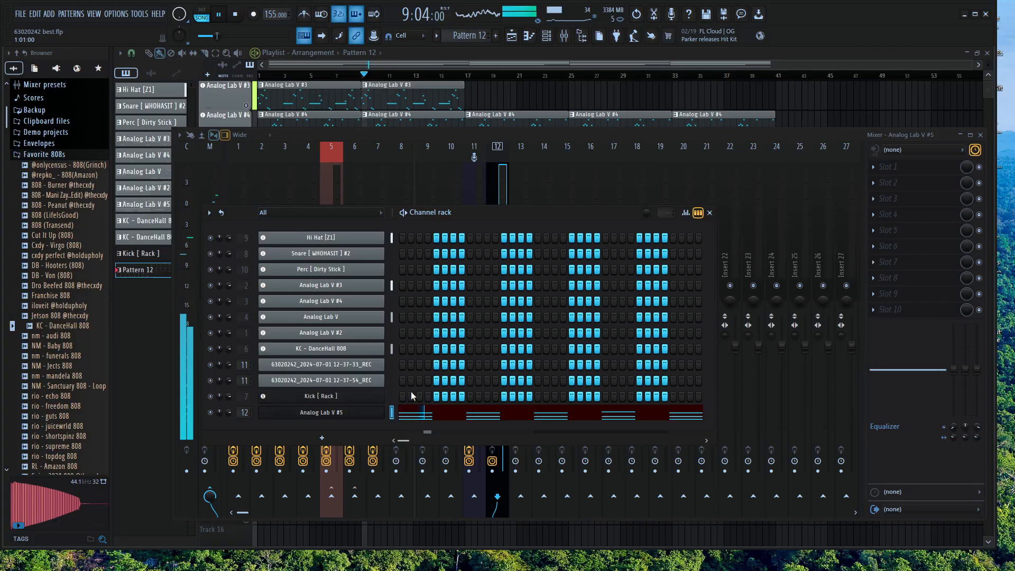
pyautogui.click(525, 136)
pyautogui.click(527, 55)
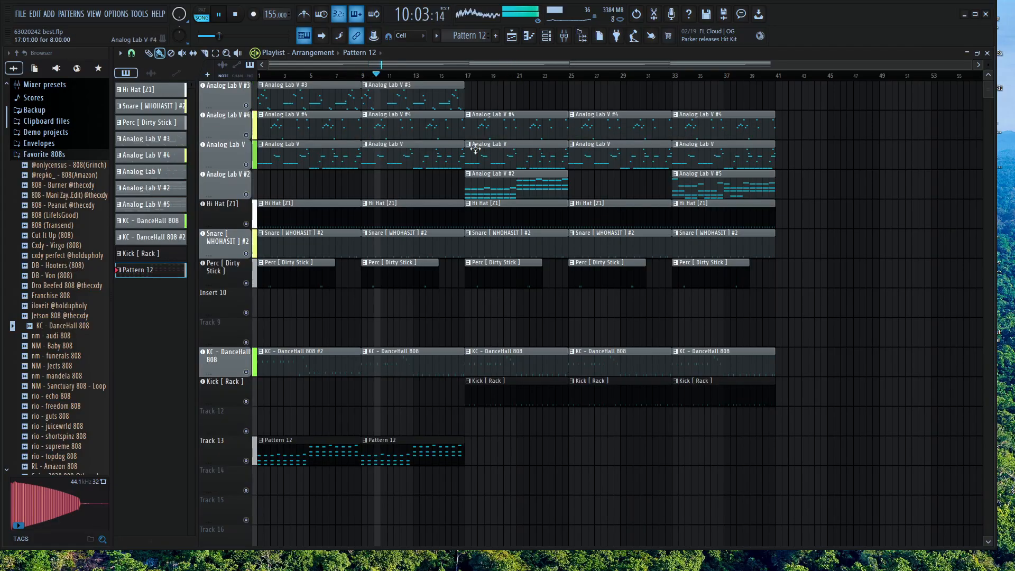
# Lower the Analog Lab V #5 mixer track's volume, return to the playlist and stop playback
pyautogui.click(562, 41)
pyautogui.moveTo(502, 346); pyautogui.dragTo(502, 395)
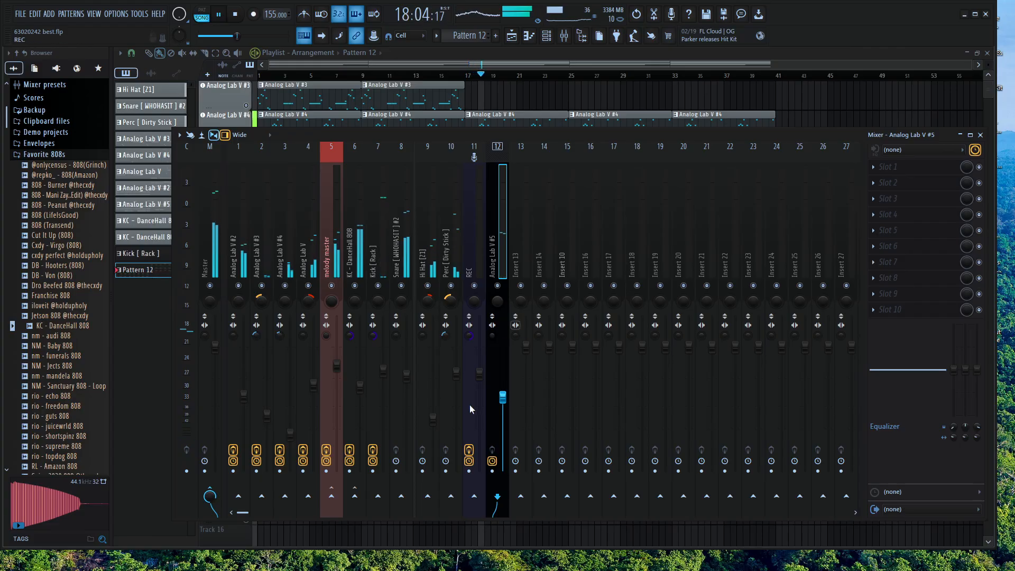
pyautogui.click(573, 56)
pyautogui.press('space')
# Move the Analog Lab V #2 clip to bar 1 and the two Analog Lab V #3 clips to bars 17 and 25
pyautogui.moveTo(507, 187); pyautogui.dragTo(299, 185)
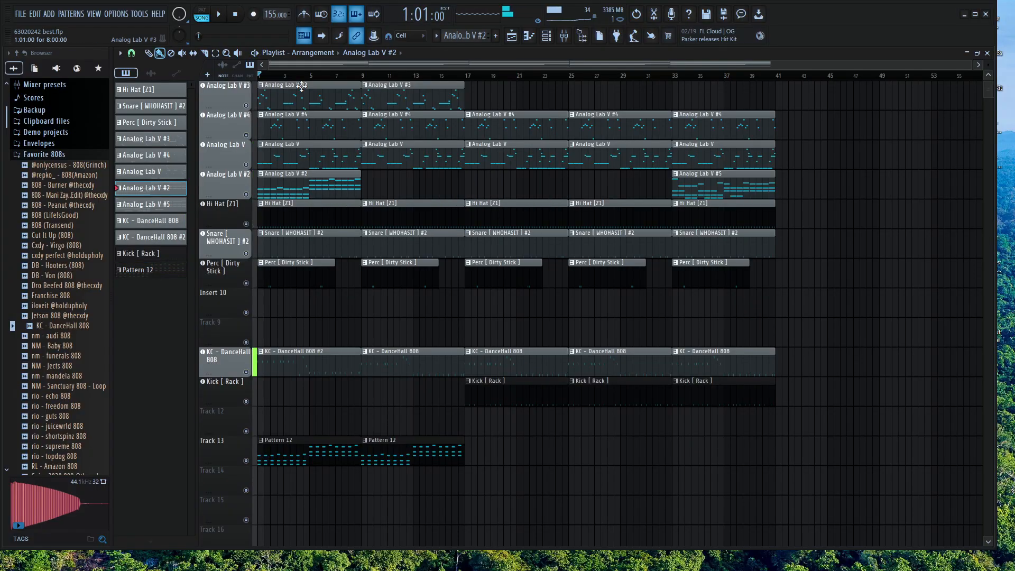
pyautogui.moveTo(301, 90); pyautogui.dragTo(508, 94)
pyautogui.moveTo(436, 95); pyautogui.dragTo(632, 93)
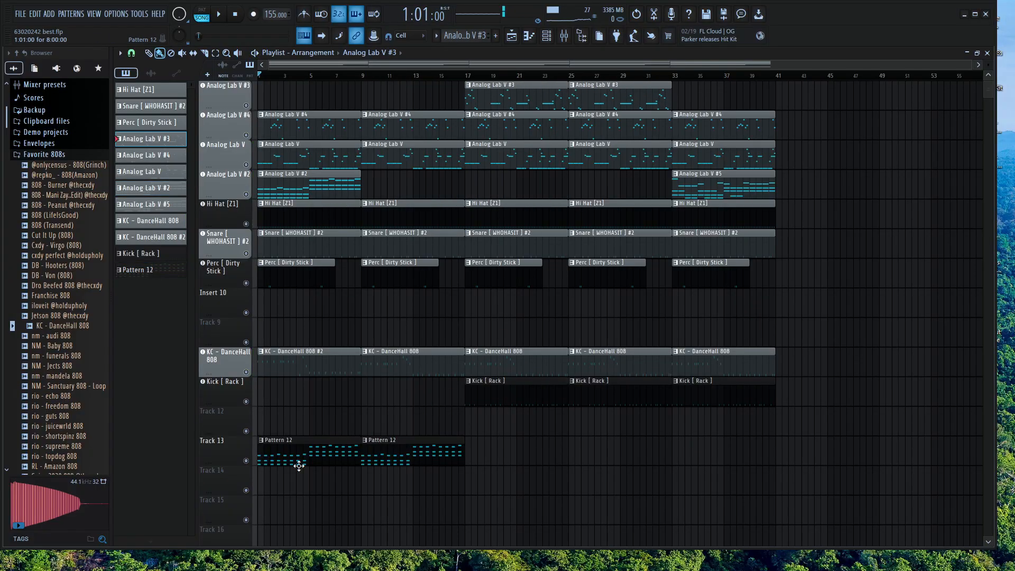
# Move the two Pattern 12 clips on Track 13 to bars 17 and 25
pyautogui.moveTo(313, 476); pyautogui.dragTo(528, 478)
pyautogui.rightClick(528, 478)
pyautogui.rightClick(426, 478)
pyautogui.rightClick(365, 474)
pyautogui.moveTo(341, 447); pyautogui.dragTo(611, 449)
pyautogui.moveTo(415, 450); pyautogui.dragTo(518, 457)
pyautogui.moveTo(608, 453); pyautogui.dragTo(648, 452)
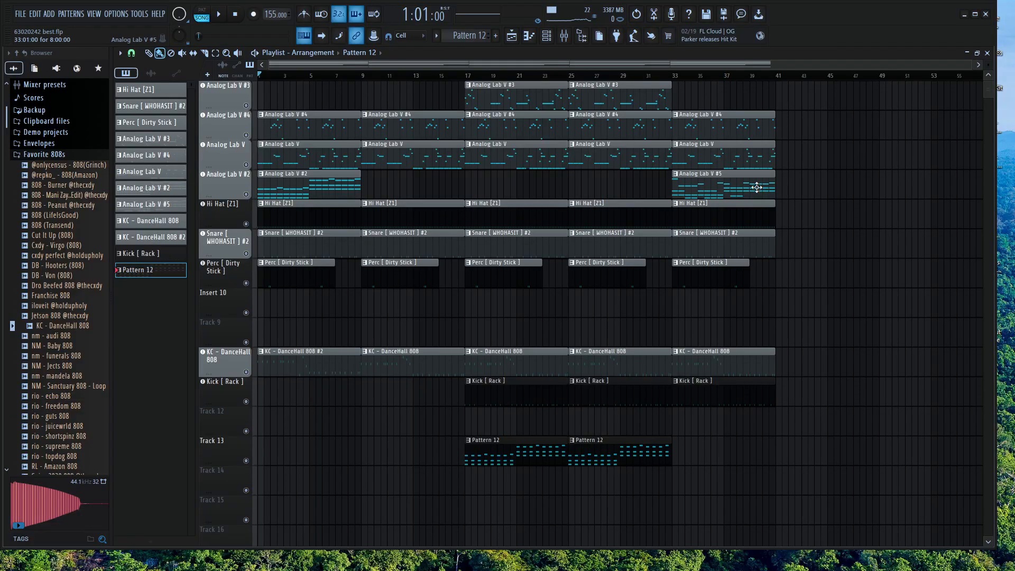
# Move the Analog Lab V #5 clip to bar 9, play the arrangement, and place a copy of the clip at bar 25
pyautogui.moveTo(757, 188); pyautogui.dragTo(446, 187)
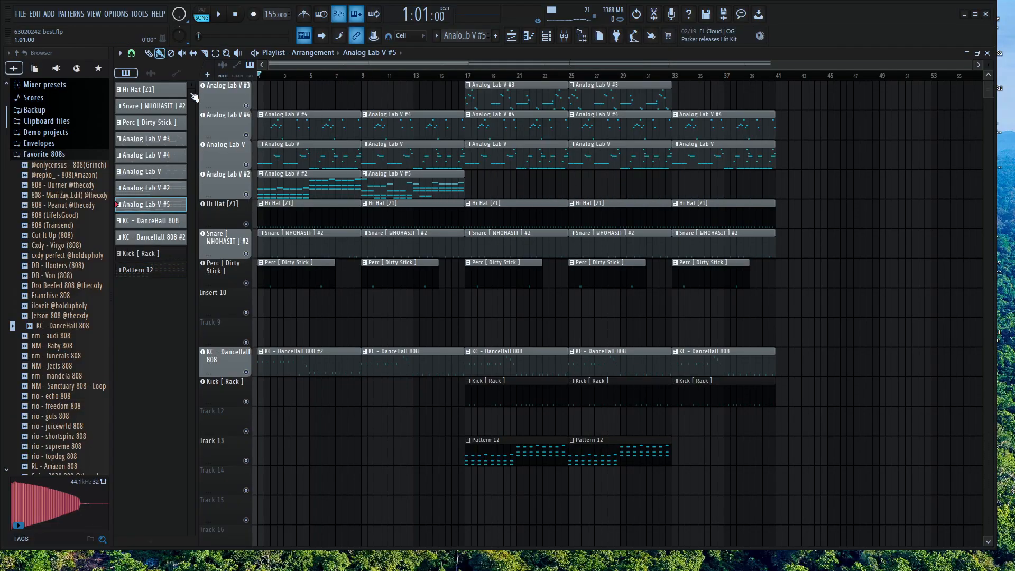
pyautogui.press('space')
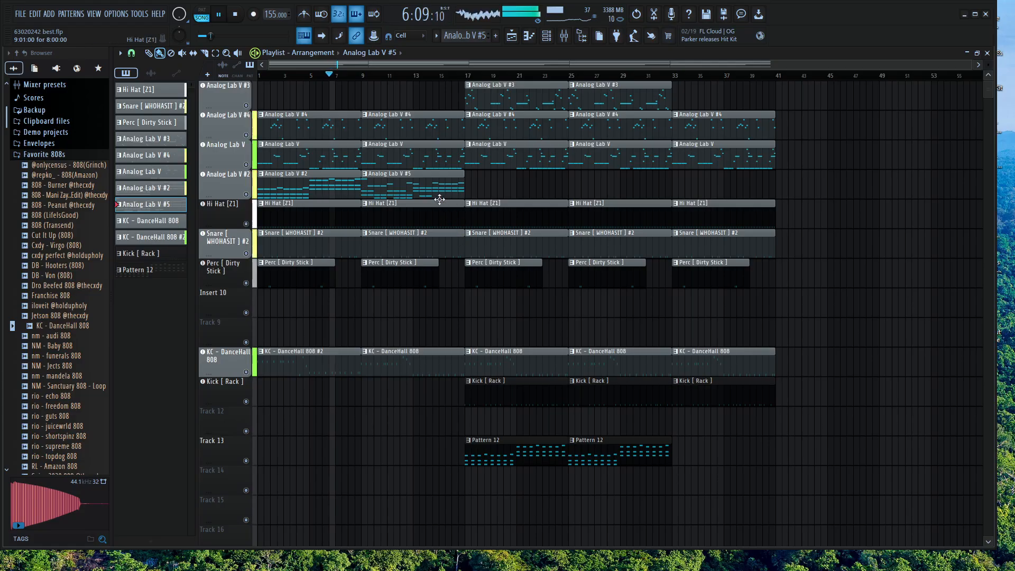
pyautogui.moveTo(428, 184); pyautogui.dragTo(631, 189)
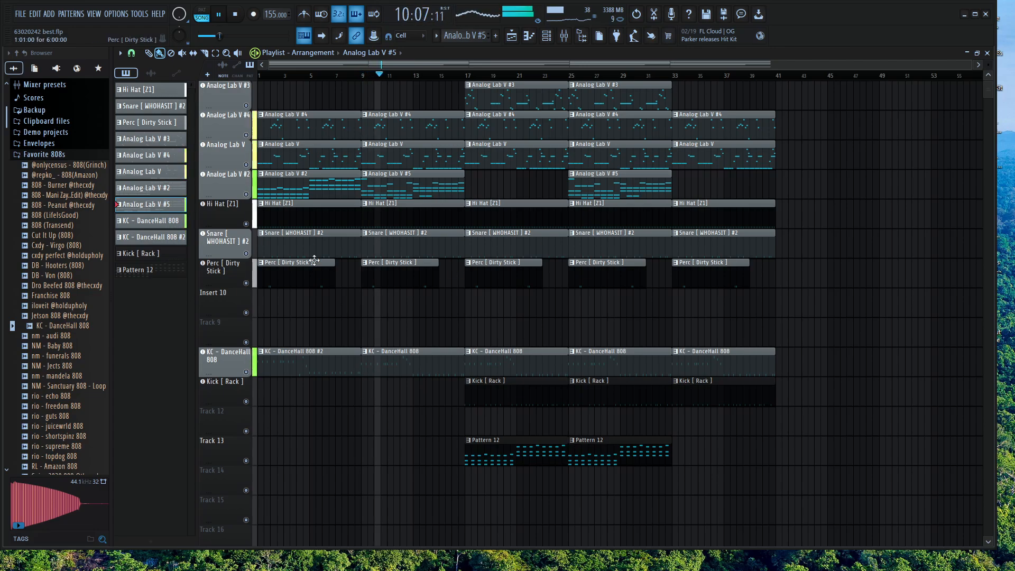
# Delete the Snare and Perc clips at bar 1 and replay the arrangement from the start
pyautogui.rightClick(309, 242)
pyautogui.press('space')
pyautogui.press('space')
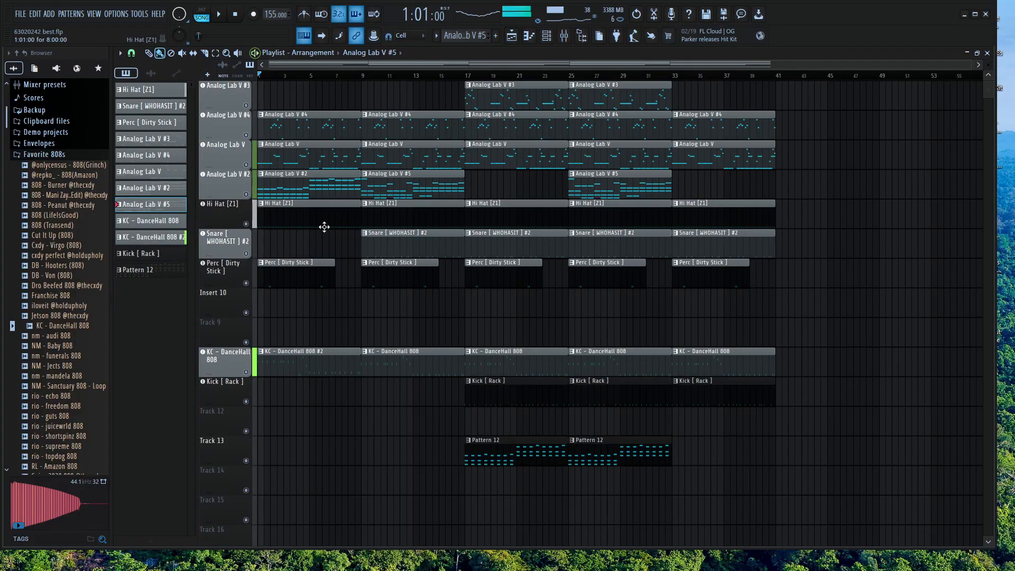
pyautogui.rightClick(301, 273)
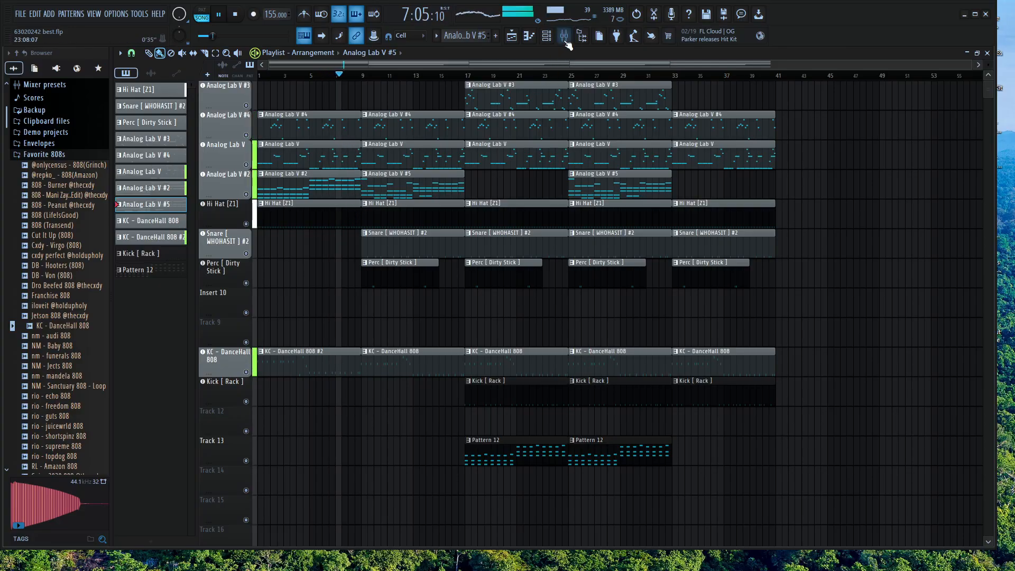
# Lower the volume faders of the Analog Lab V and Analog Lab V #2 mixer tracks
pyautogui.press('F9')
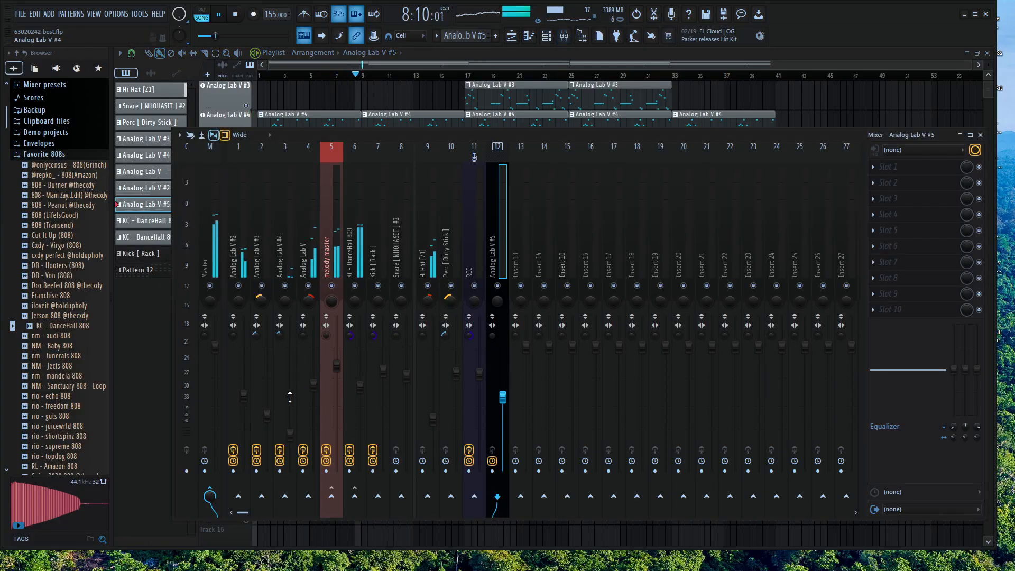
pyautogui.moveTo(313, 387); pyautogui.dragTo(314, 398)
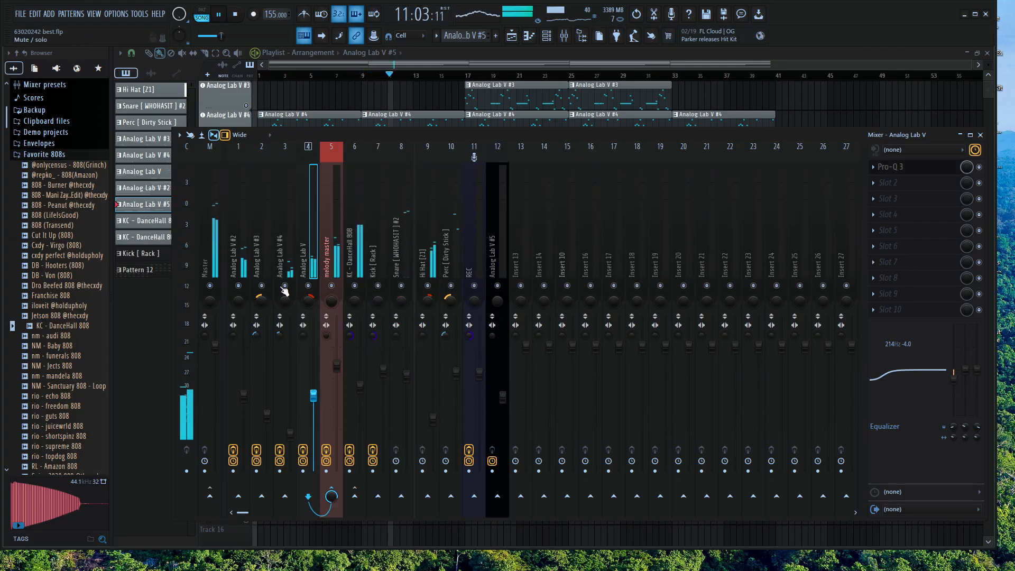
pyautogui.moveTo(244, 393); pyautogui.dragTo(244, 410)
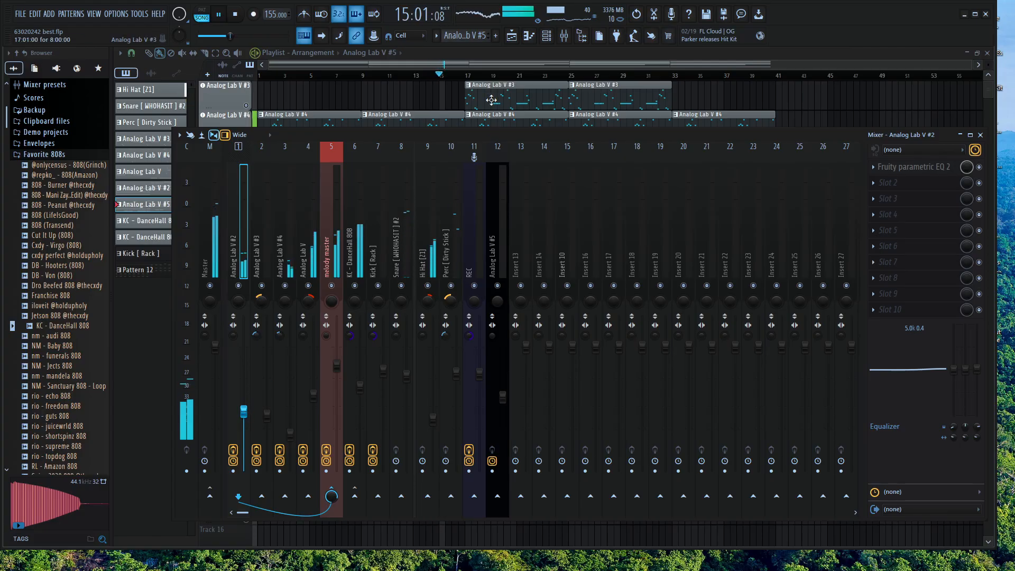
# Stop playback and delete the Analog Lab V #5 clip at bar 25 in the playlist
pyautogui.click(467, 56)
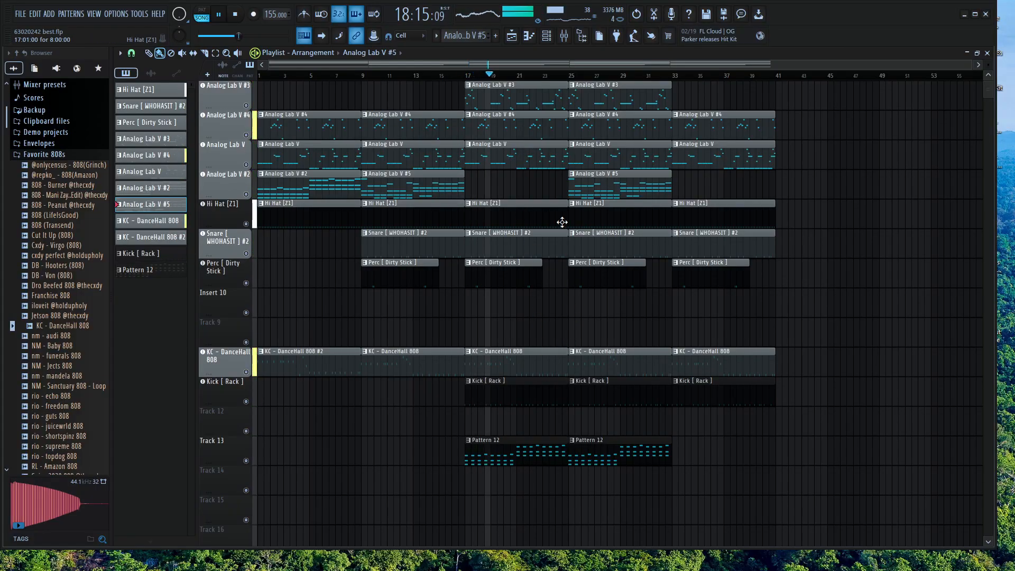
pyautogui.press('space')
pyautogui.rightClick(610, 186)
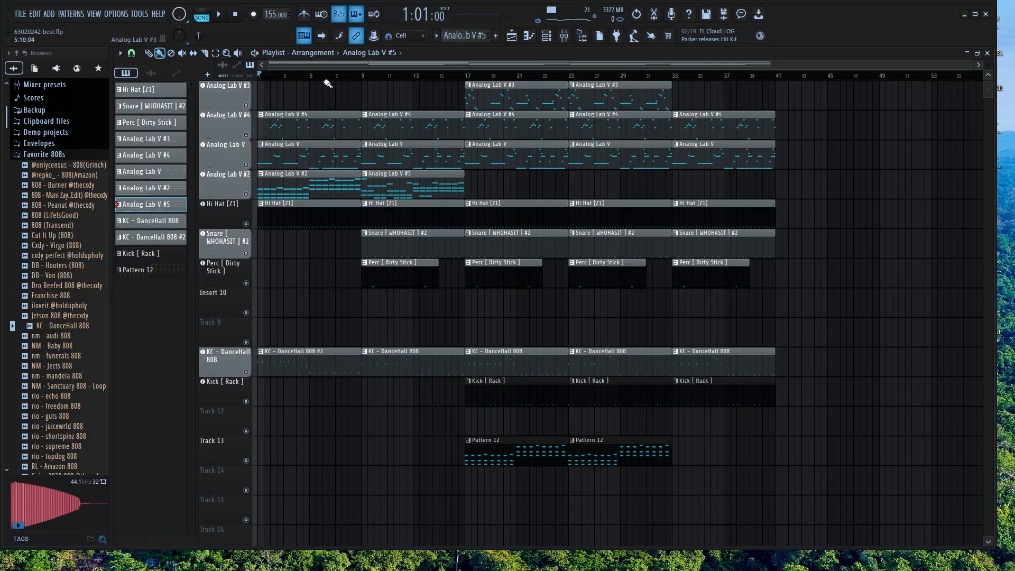
pyautogui.click(358, 77)
pyautogui.moveTo(357, 77); pyautogui.dragTo(298, 79)
pyautogui.click(318, 84)
pyautogui.click(320, 79)
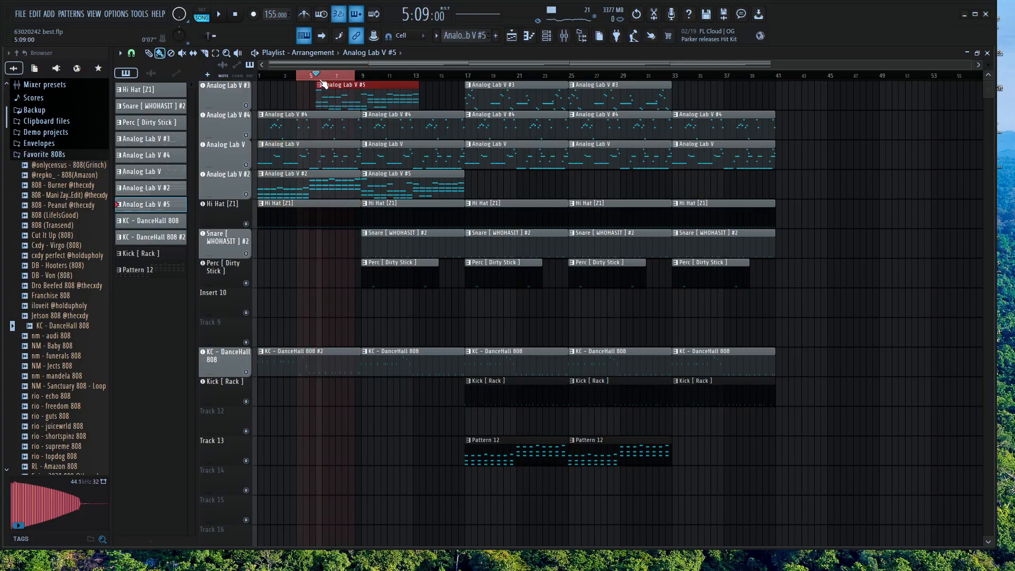
pyautogui.rightClick(318, 85)
# Solo the Analog Lab V #2 playlist track and repeatedly replay its chords from bar 4
pyautogui.press('space')
pyautogui.keyDown('ctrl'); pyautogui.click(247, 194); pyautogui.keyUp('ctrl')
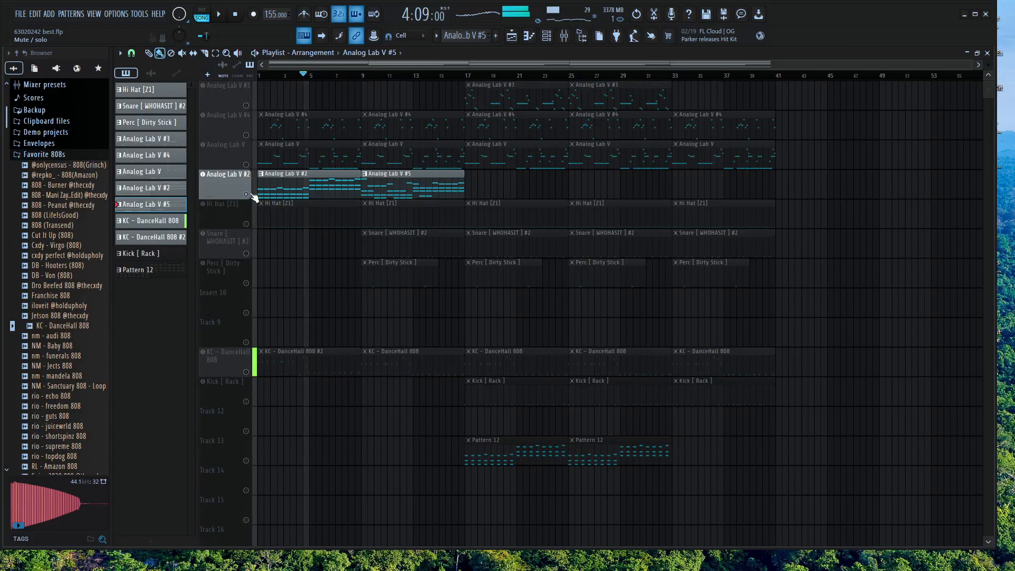
pyautogui.press('space')
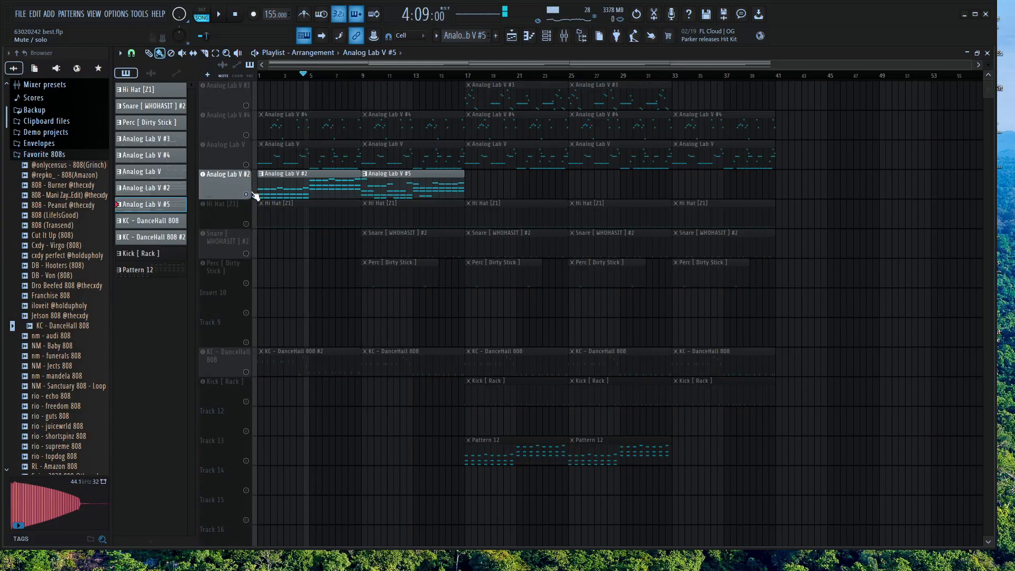
pyautogui.press('space')
pyautogui.press('space')
pyautogui.press('space')
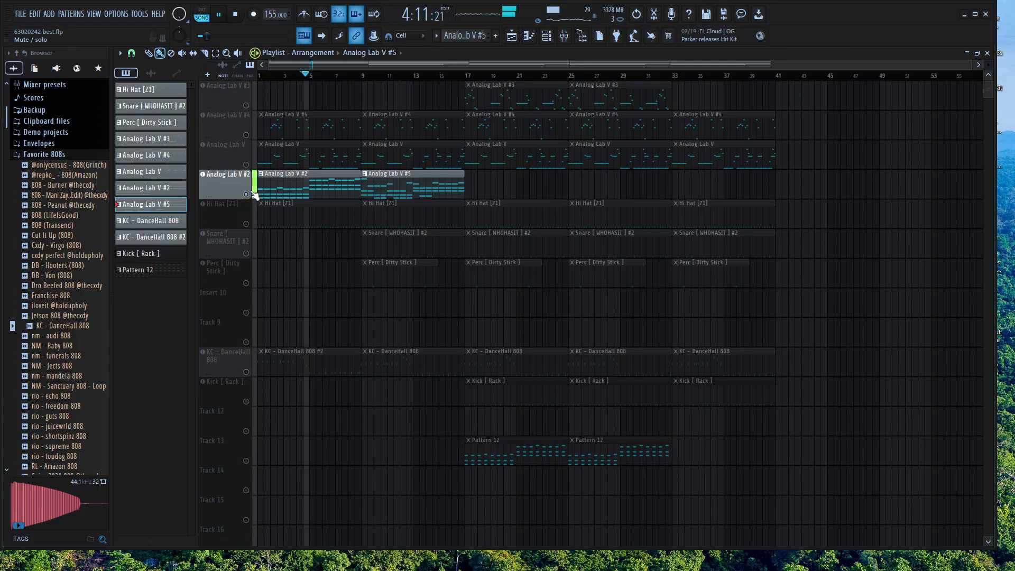
pyautogui.press('space')
pyautogui.press('space')
pyautogui.press('space')
pyautogui.press('space')
pyautogui.press('space')
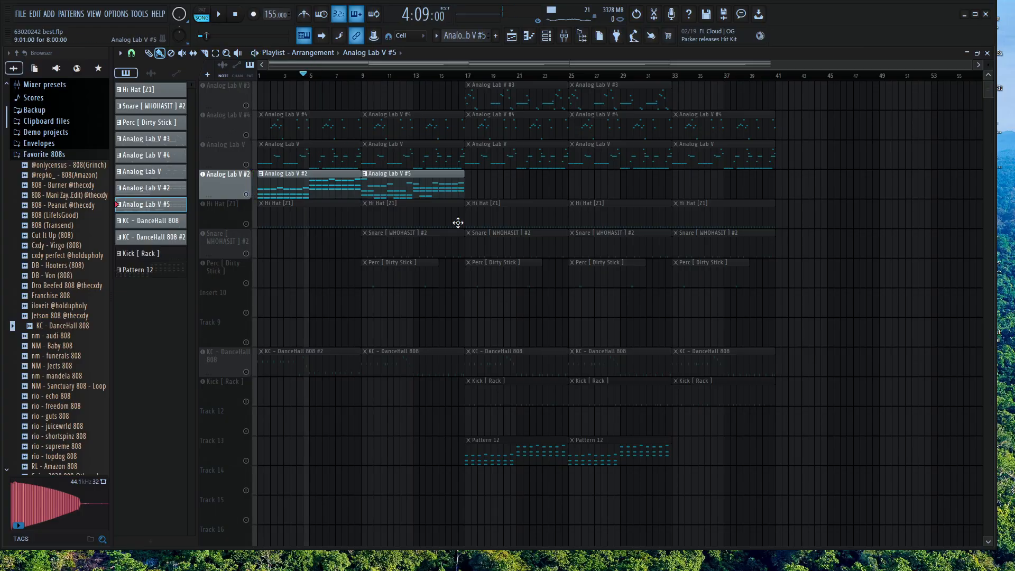
# Play from bar 17 with Track 13 and the KC - DanceHall 808 track enabled as well
pyautogui.click(469, 78)
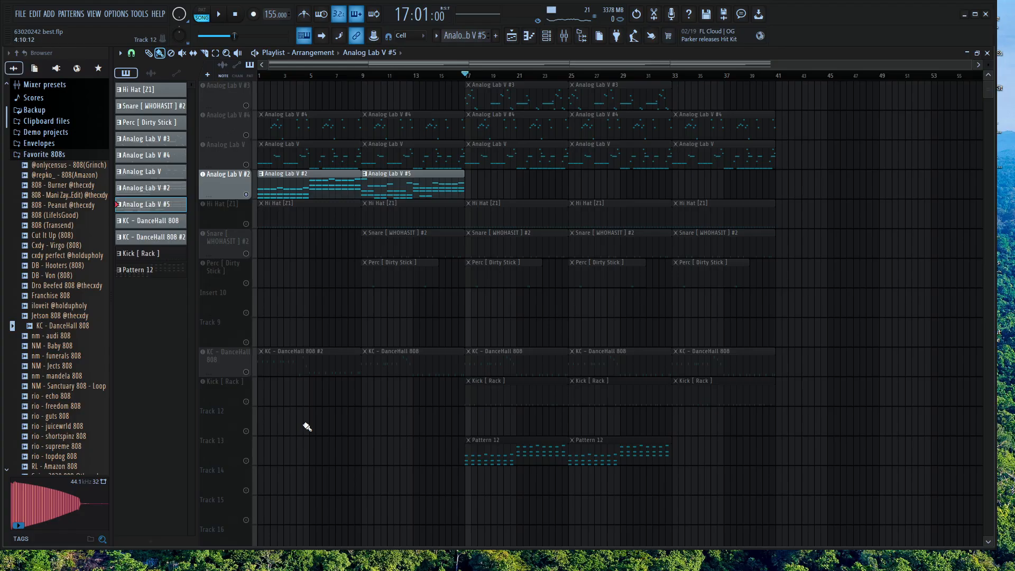
pyautogui.click(246, 462)
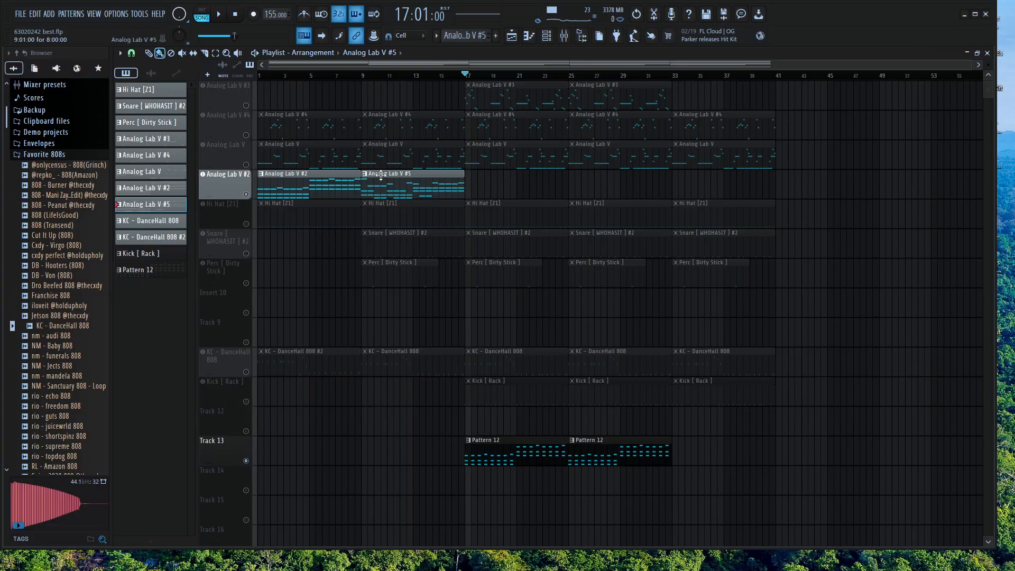
pyautogui.click(248, 373)
pyautogui.press('space')
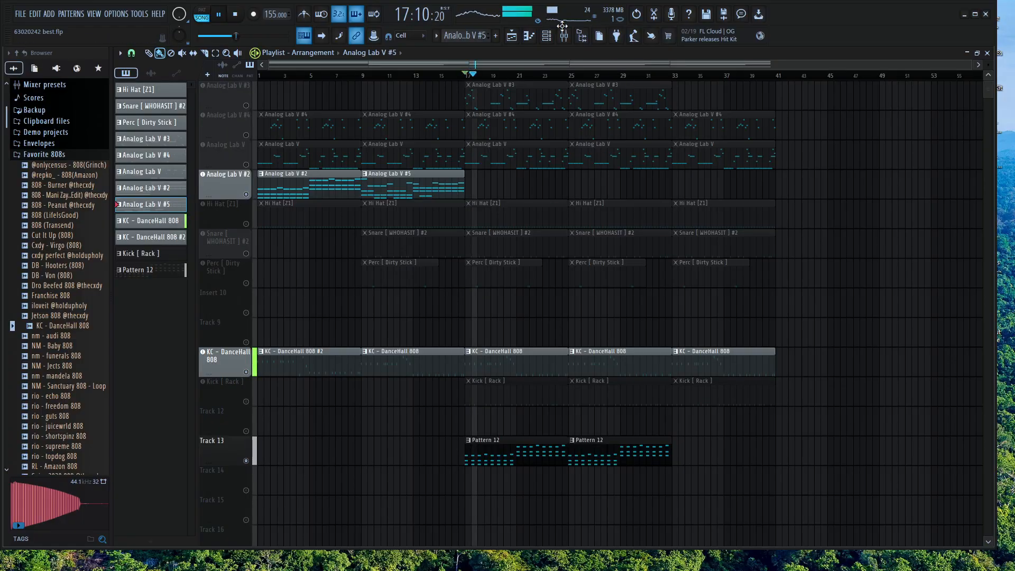
# Toggle RBass Mono on the KC - DanceHall 808 mixer track to compare the sound, and open its settings with playback stopped
pyautogui.press('F9')
pyautogui.click(354, 249)
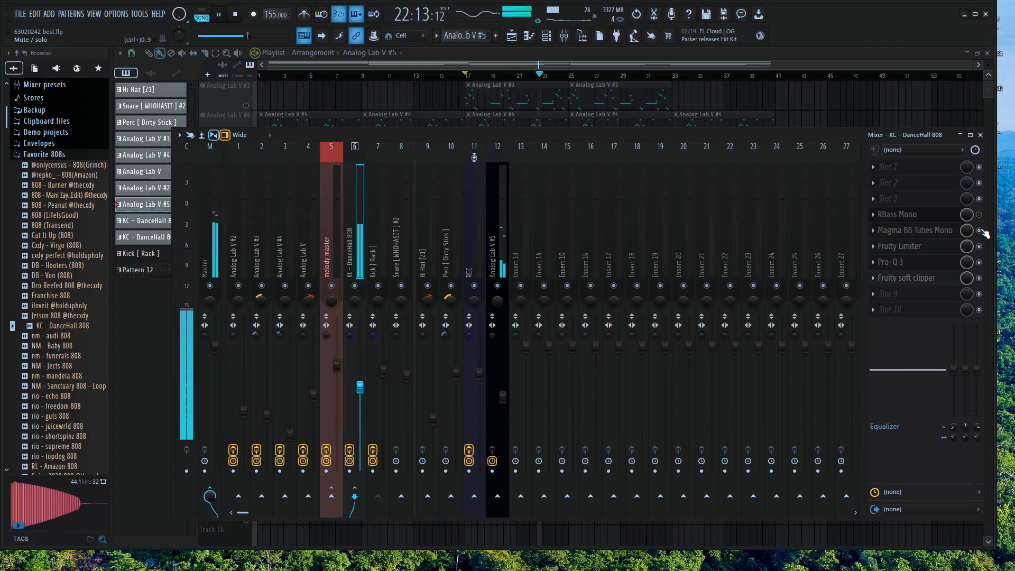
pyautogui.click(979, 215)
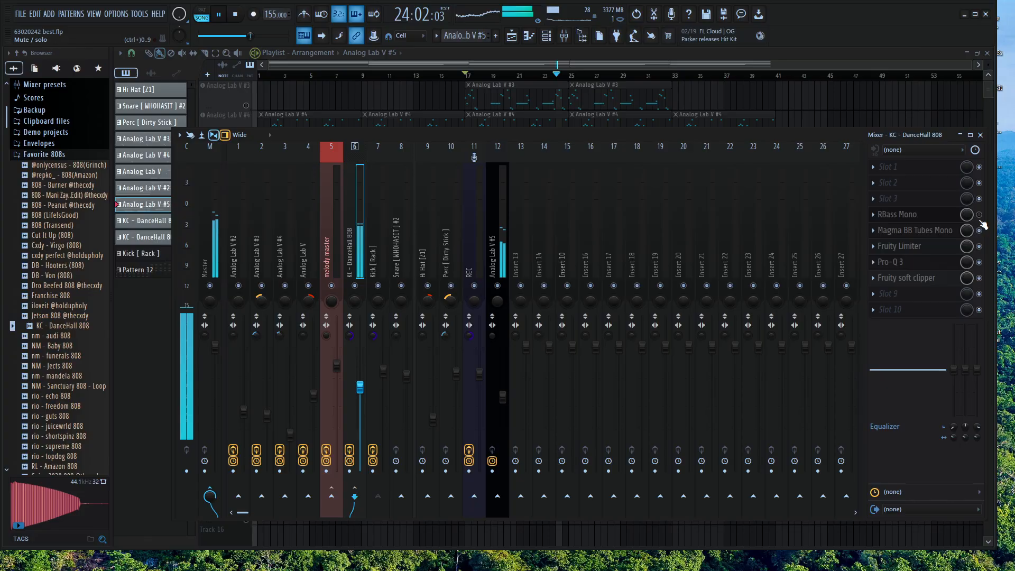
pyautogui.press('space')
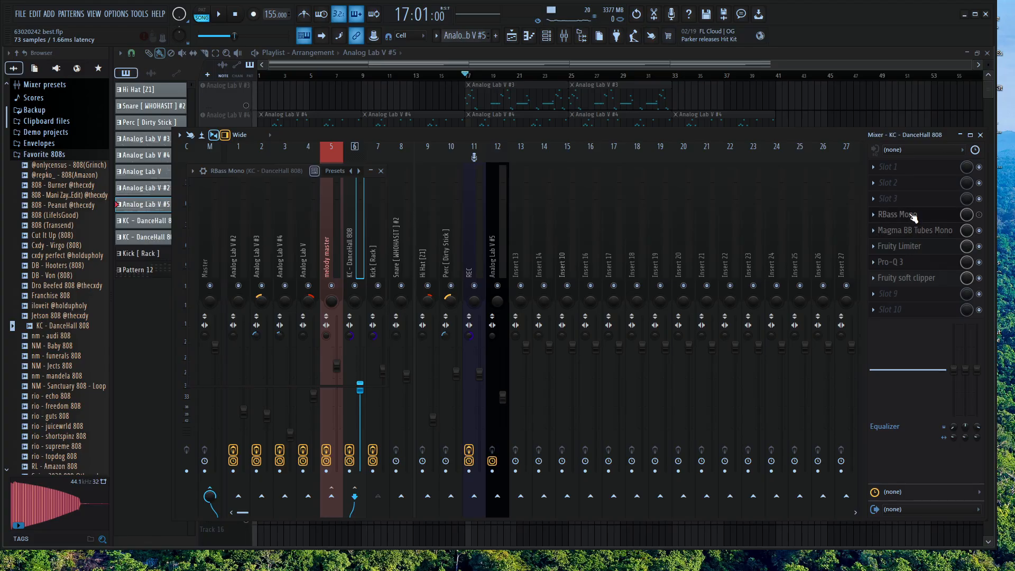
pyautogui.click(898, 214)
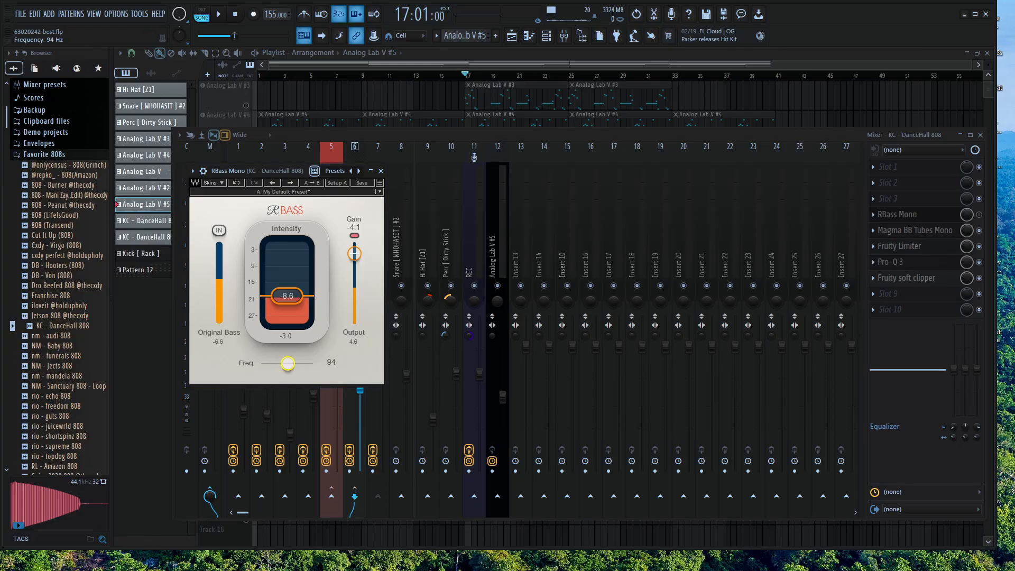
# Replay the 808 from bar 17 to judge its effects, then examine the RBass Mono settings with playback stopped
pyautogui.click(581, 133)
pyautogui.press('space')
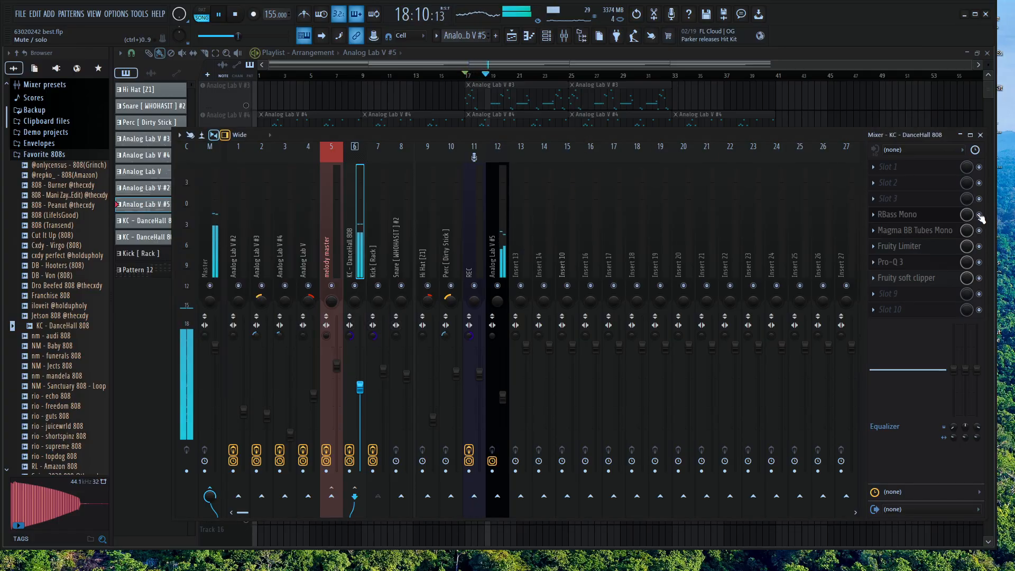
pyautogui.press('space')
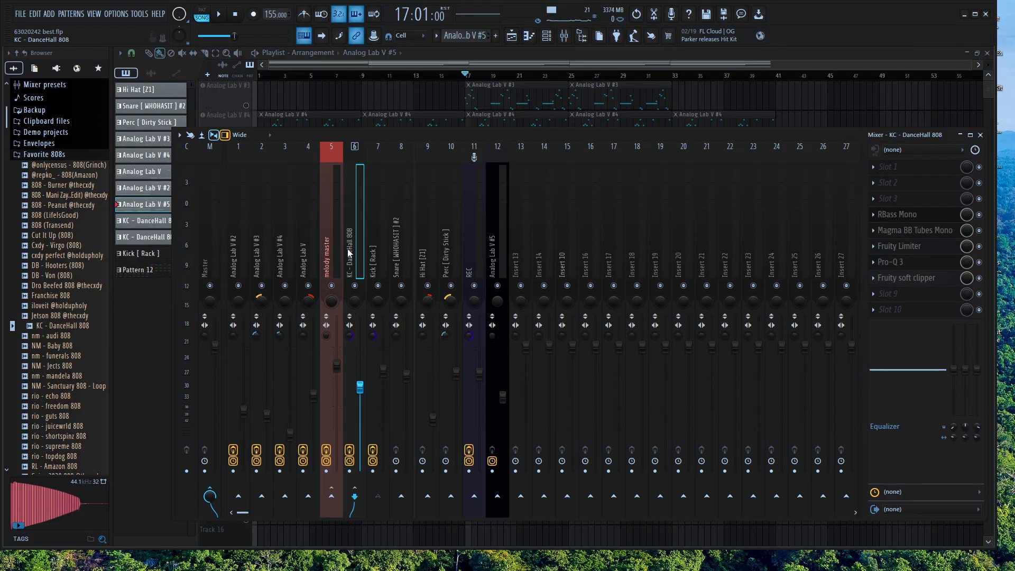
pyautogui.click(941, 216)
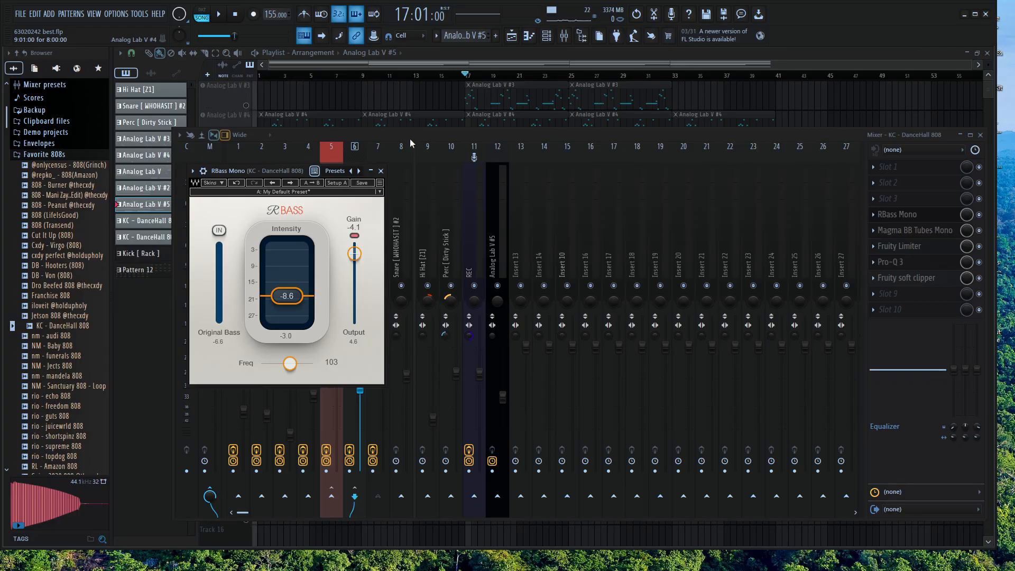
pyautogui.press('Escape')
# Play from bar 17 while checking the levels of the Master and KC - DanceHall 808 mixer tracks, and stop playback
pyautogui.click(214, 237)
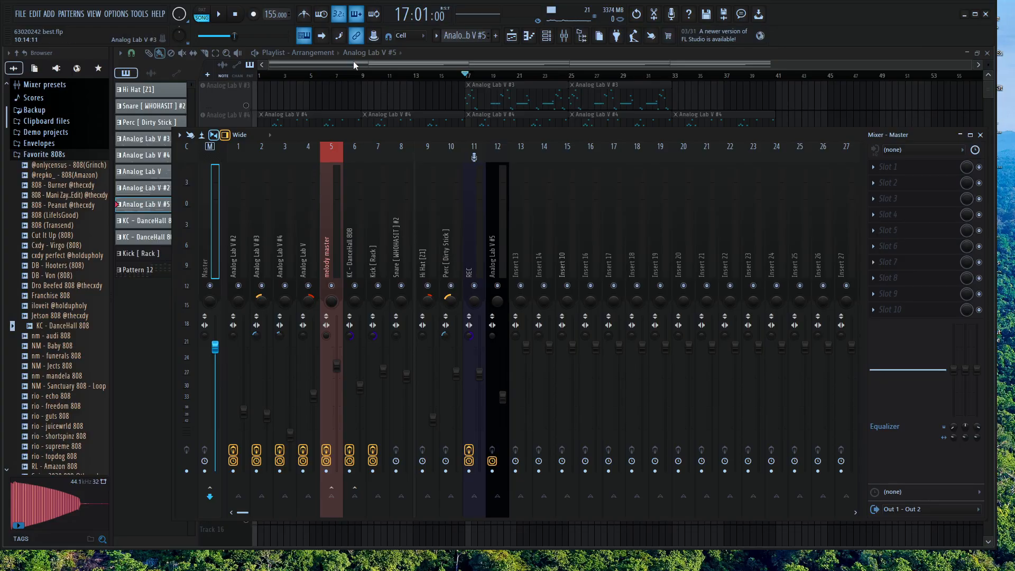
pyautogui.press('space')
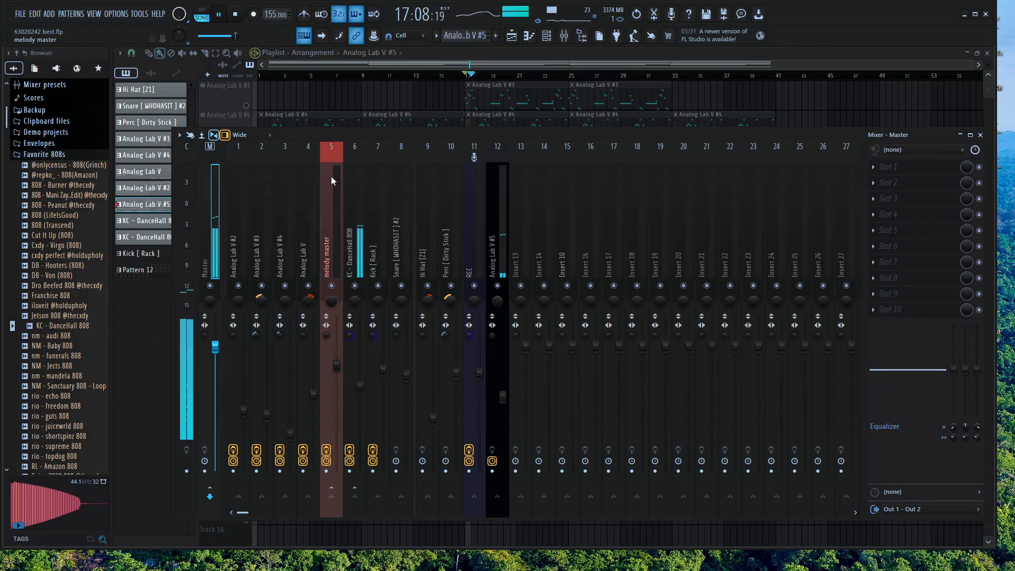
pyautogui.click(356, 211)
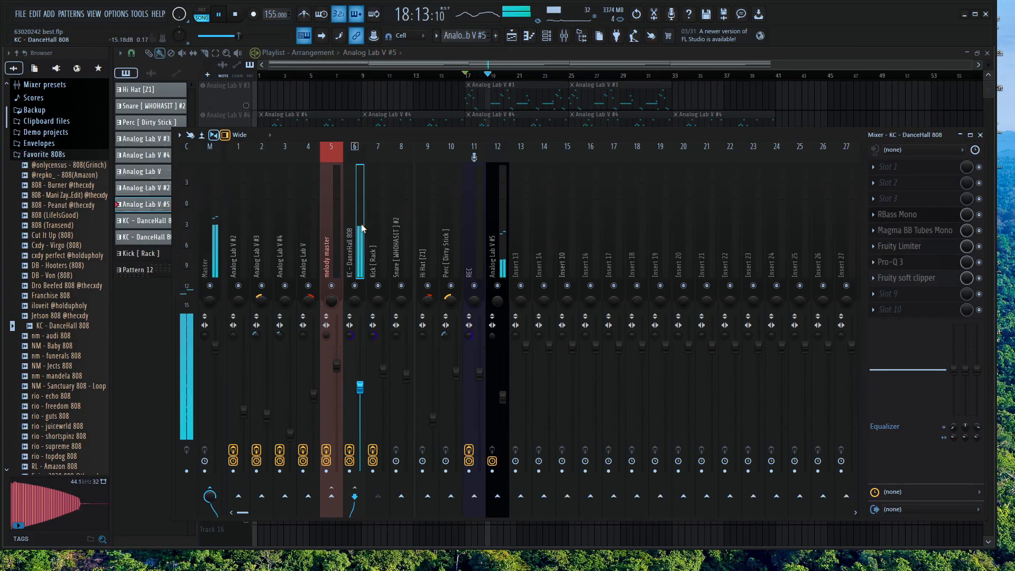
pyautogui.press('space')
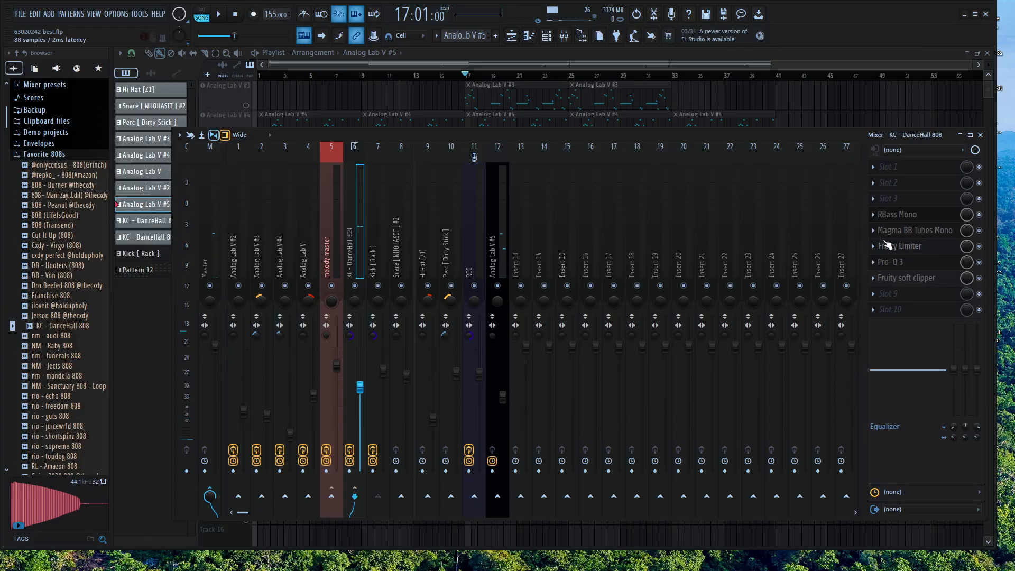
# Return to the playlist and end the solo on the Analog Lab V #2 track, re-enabling the other arrangement tracks
pyautogui.click(469, 76)
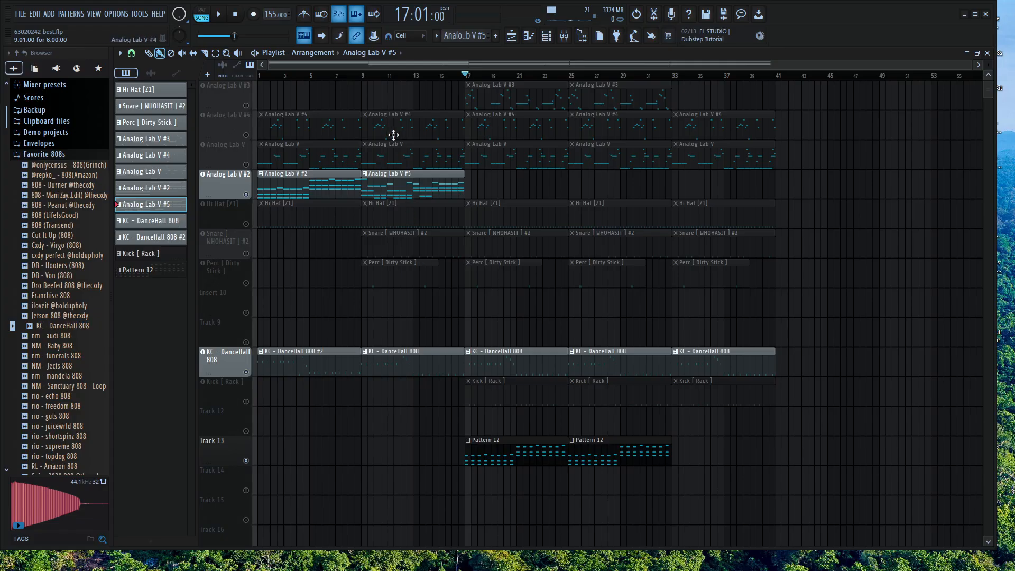
pyautogui.rightClick(251, 193)
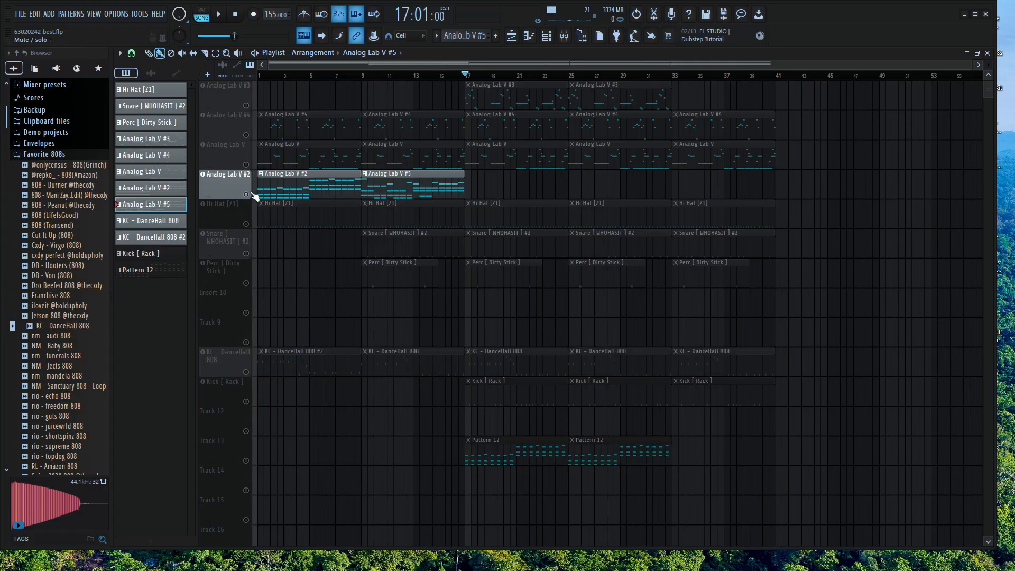
pyautogui.rightClick(252, 193)
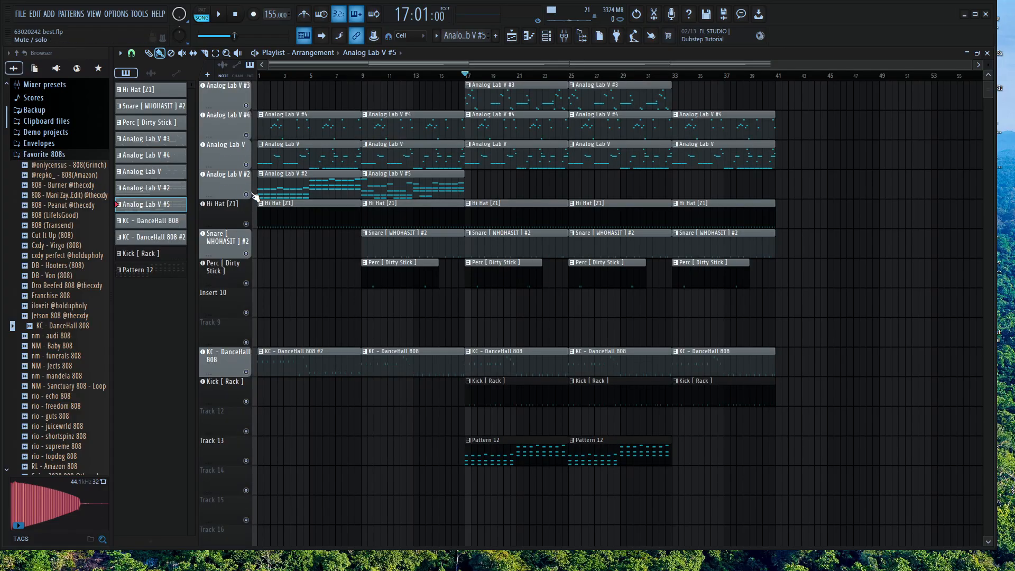
# Play the full arrangement from bar 17 while viewing the channel rack, and return to the playlist
pyautogui.click(546, 36)
pyautogui.press('space')
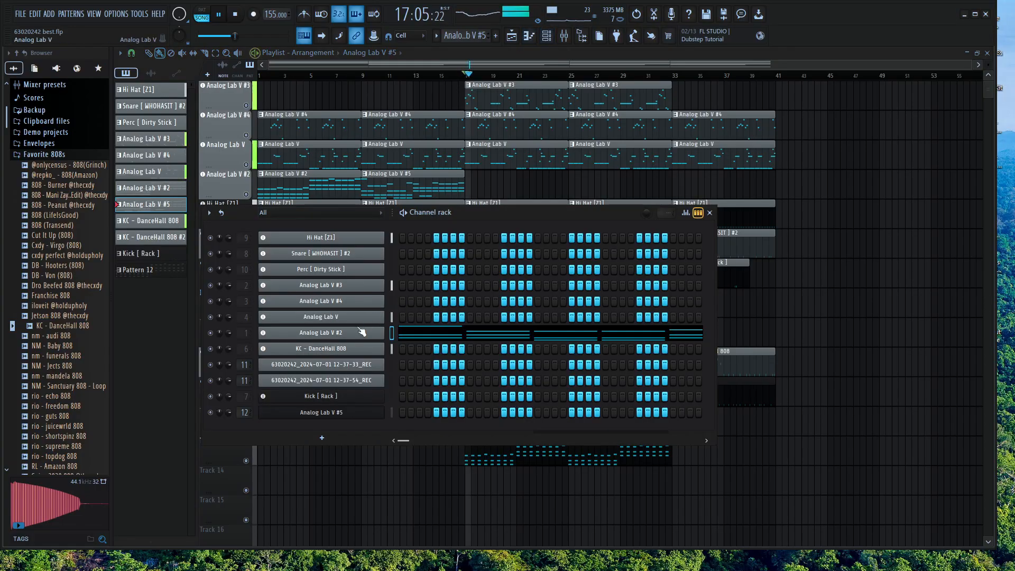
pyautogui.press('F6')
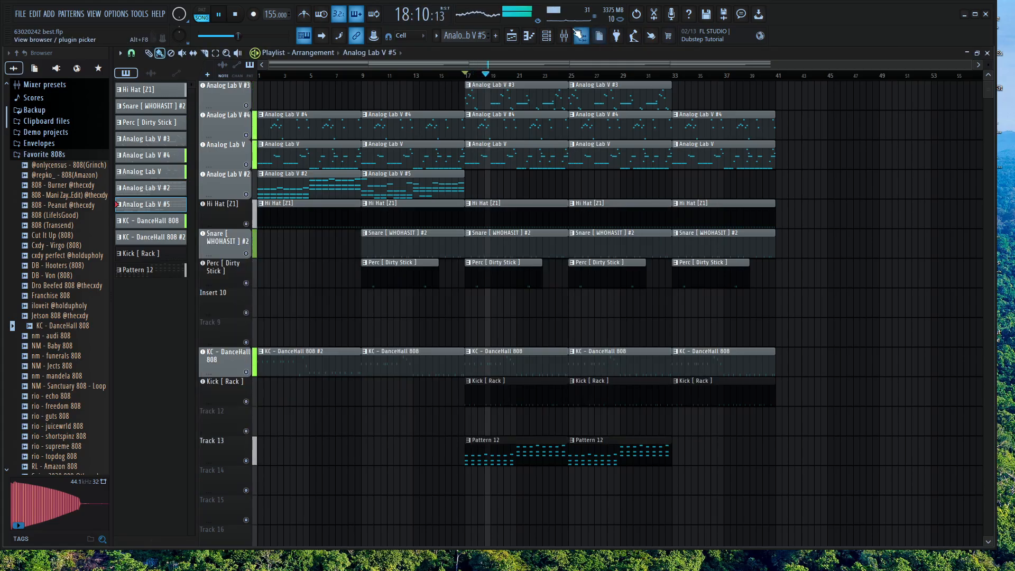
# Bypass the Pancz effect on the Kick [ Rack ] mixer track during playback and return to the playlist
pyautogui.click(564, 35)
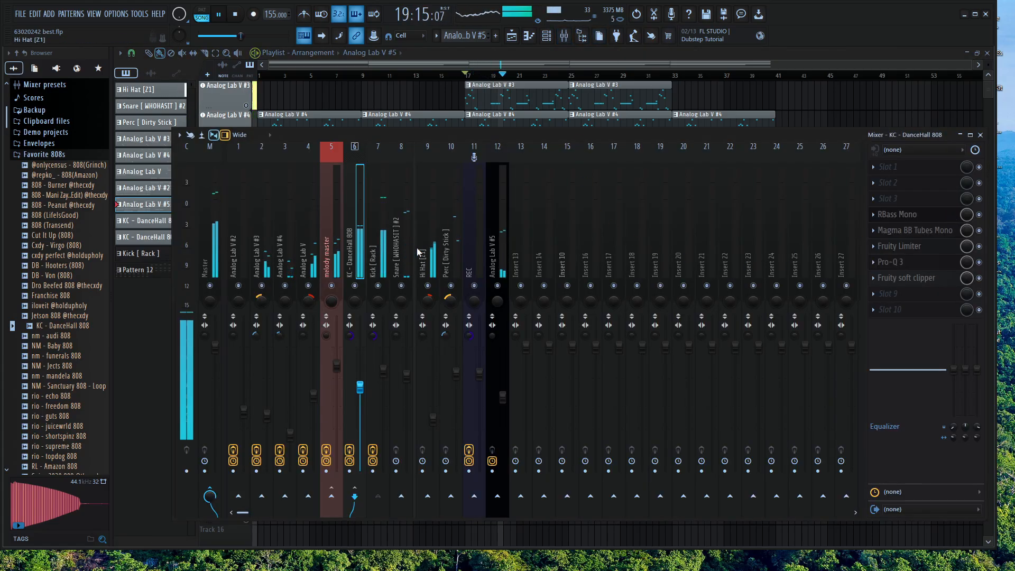
pyautogui.click(384, 250)
pyautogui.click(980, 214)
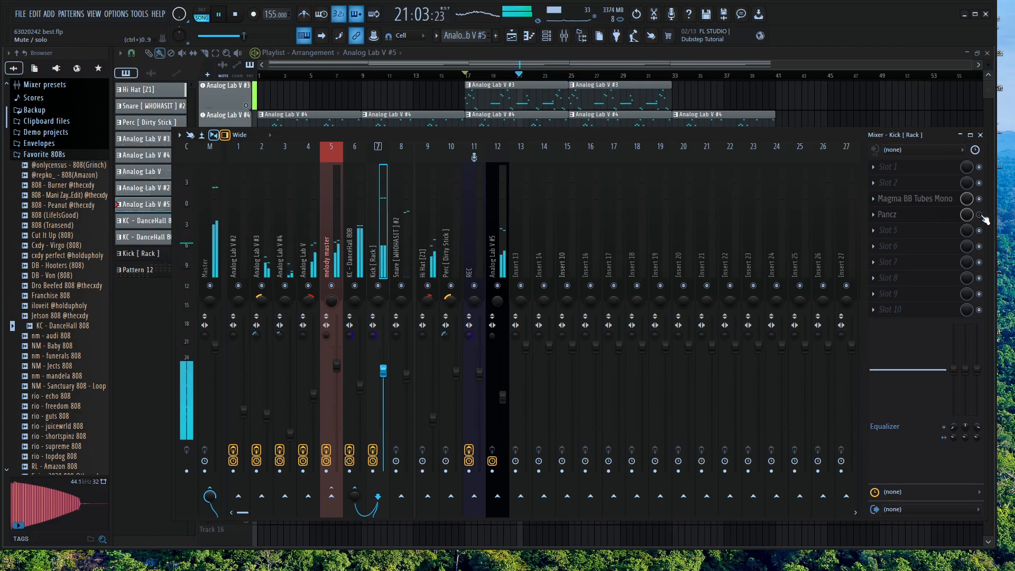
pyautogui.click(564, 36)
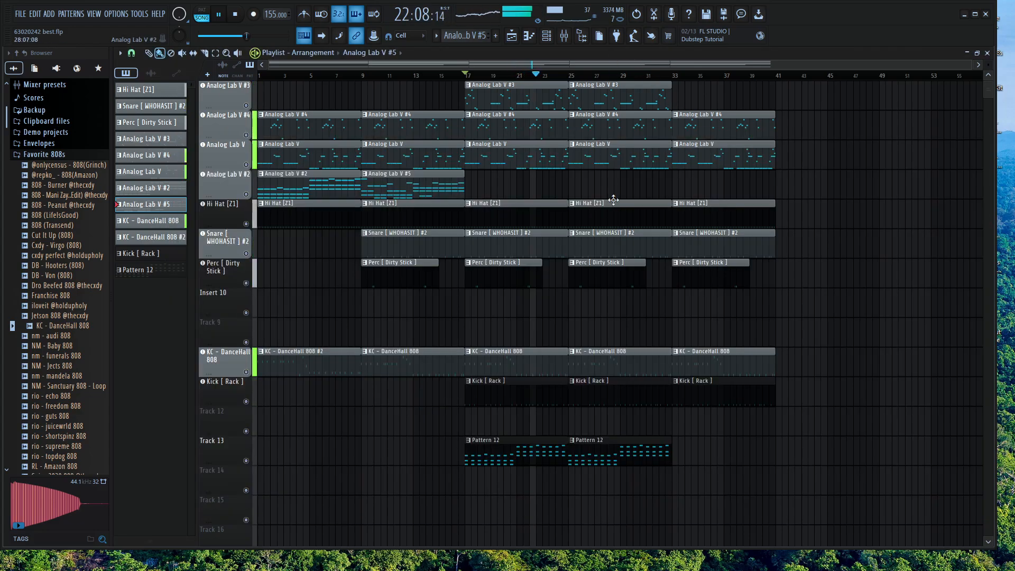
# Examine the Pattern 12 chord notes in the piano roll, return to the playlist and stop playback
pyautogui.doubleClick(542, 450)
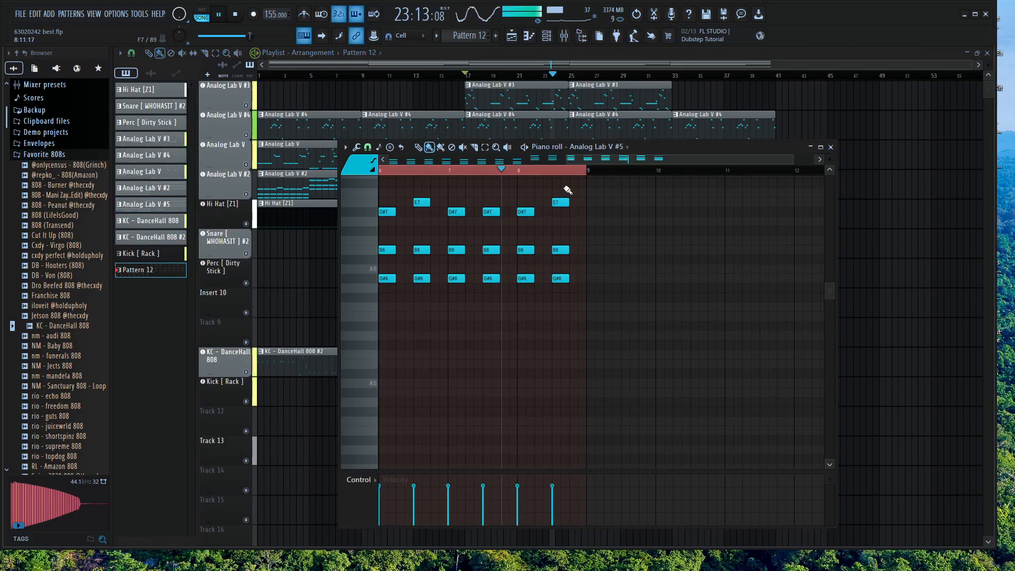
pyautogui.click(687, 56)
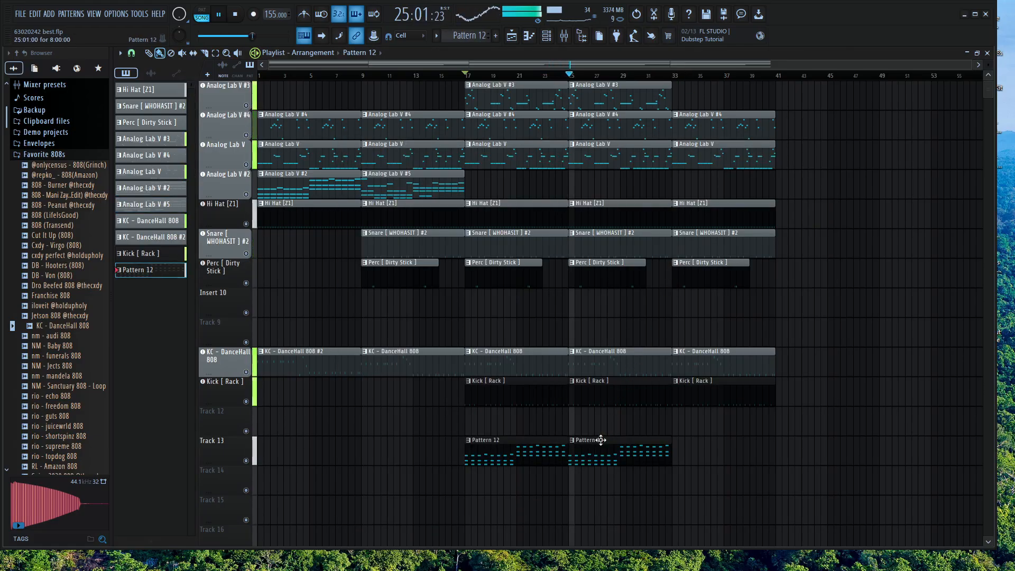
pyautogui.press('space')
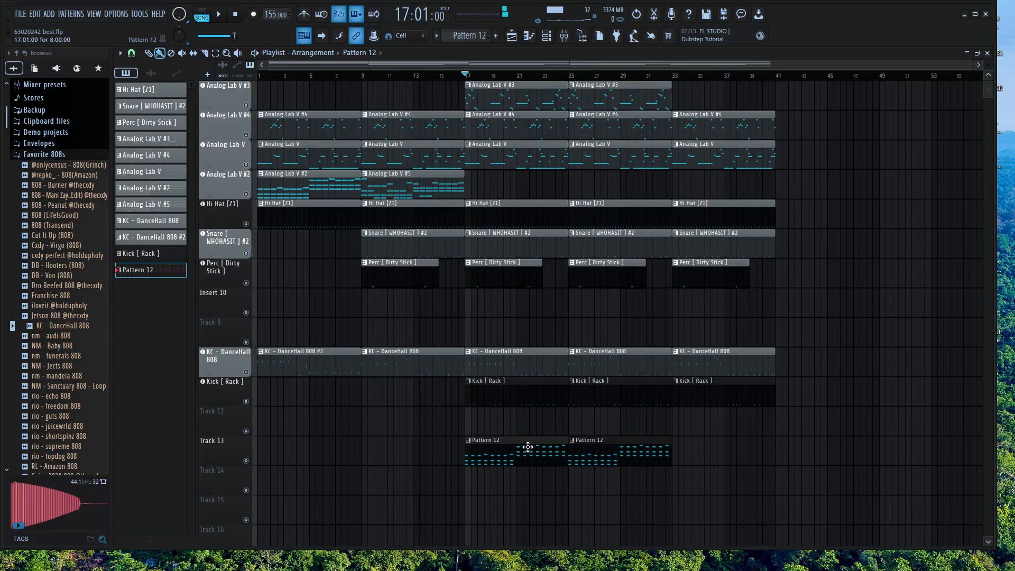
# Load the E.Piano preset in the Analog Lab V #5 channel and play from bar 17
pyautogui.click(547, 36)
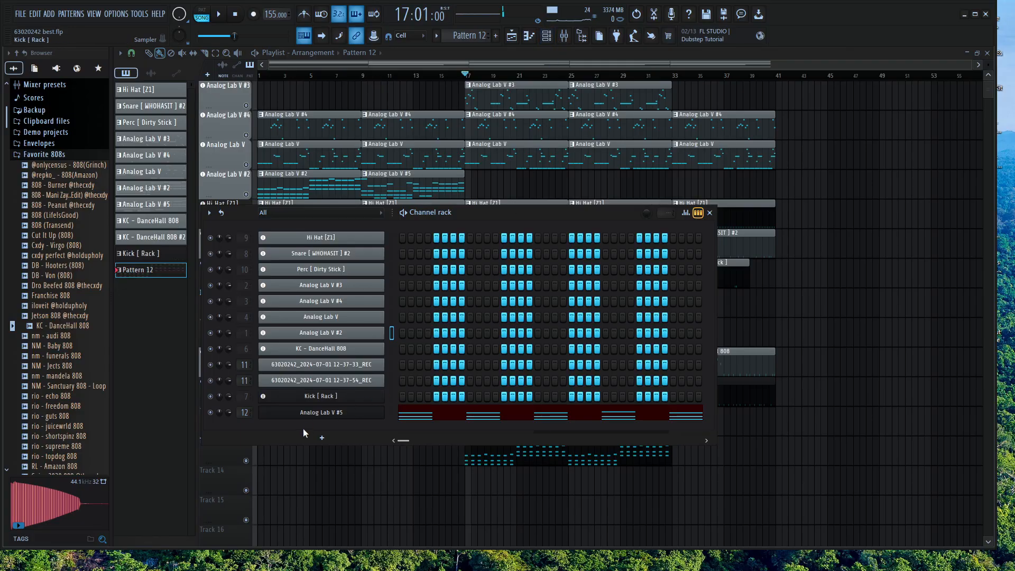
pyautogui.click(329, 415)
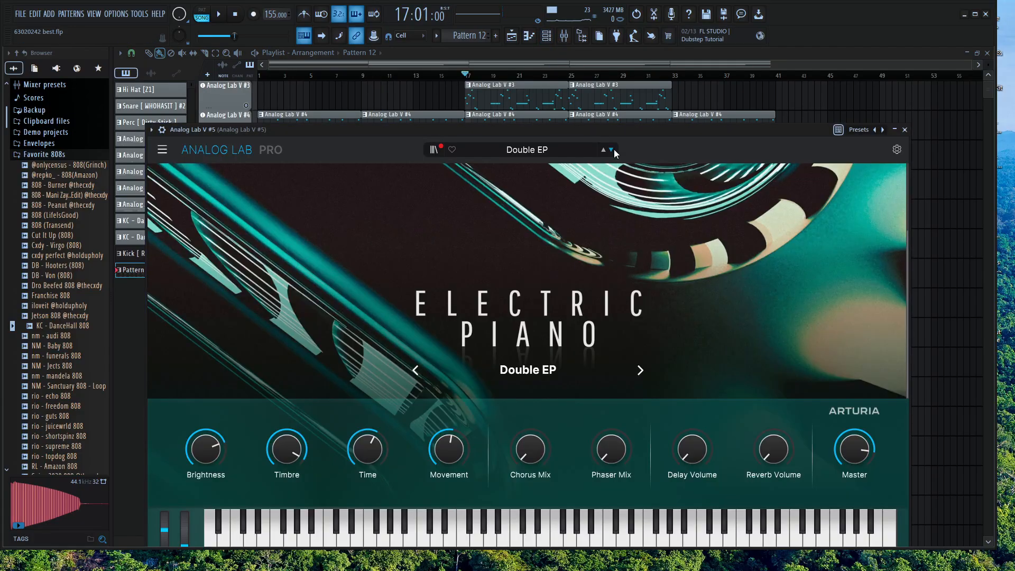
pyautogui.click(611, 150)
pyautogui.press('space')
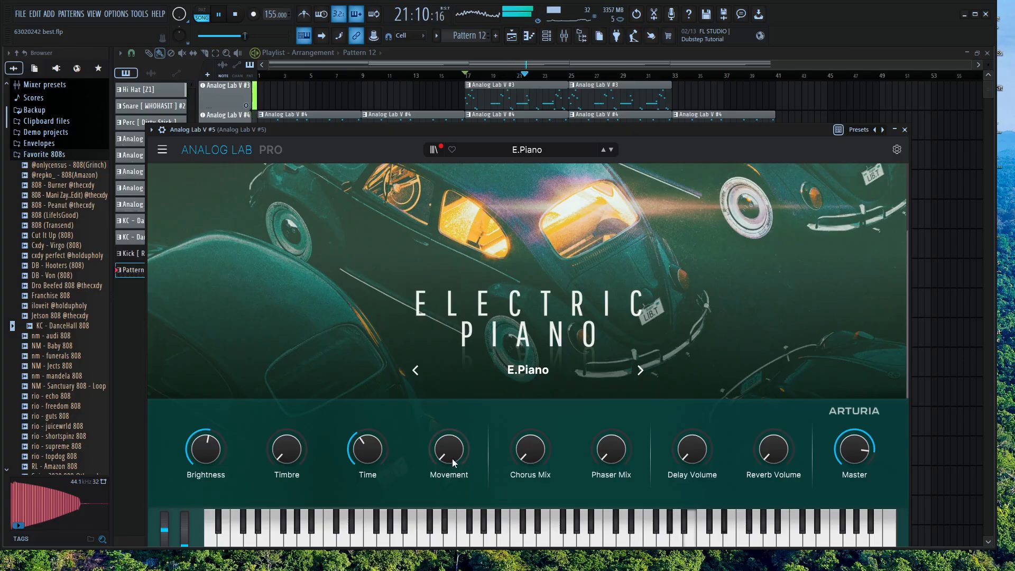
# Try the E.Piano preset's Movement at 1.00 and 0.000, set Timbre to 0.256 and Brightness to 0.780, and stop playback
pyautogui.moveTo(452, 458); pyautogui.dragTo(454, 455)
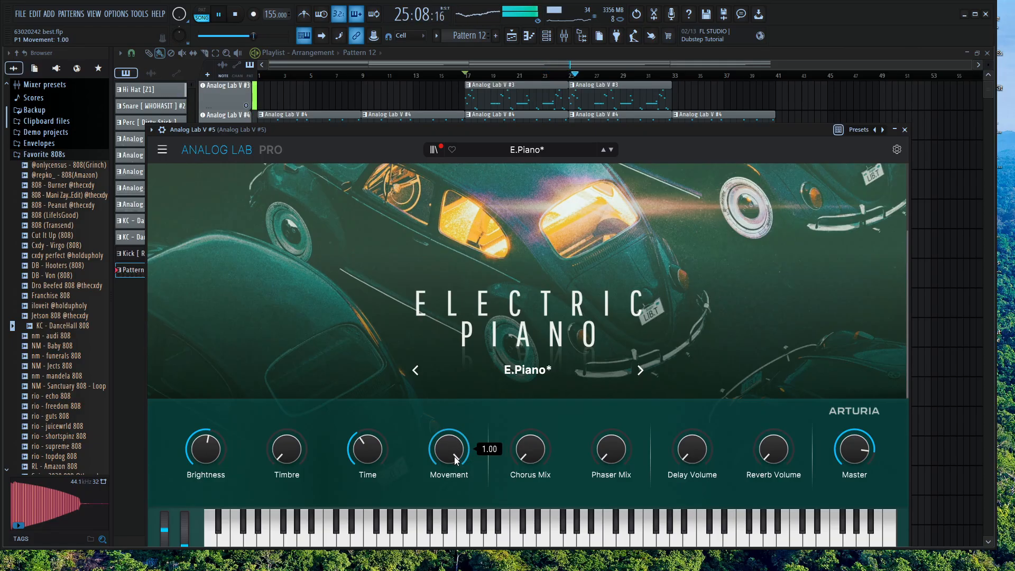
pyautogui.moveTo(455, 460); pyautogui.dragTo(454, 463)
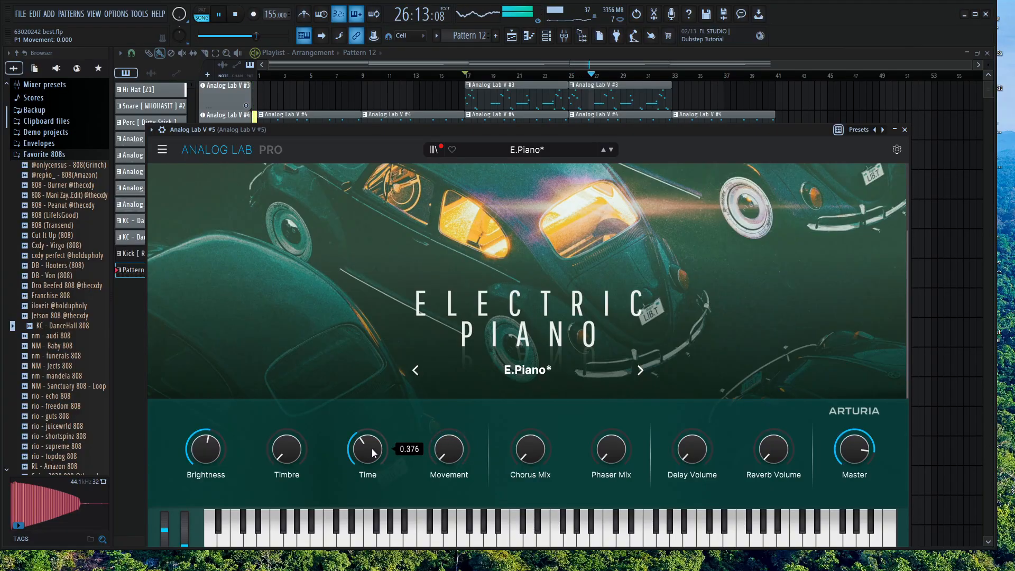
pyautogui.moveTo(287, 454); pyautogui.dragTo(287, 449)
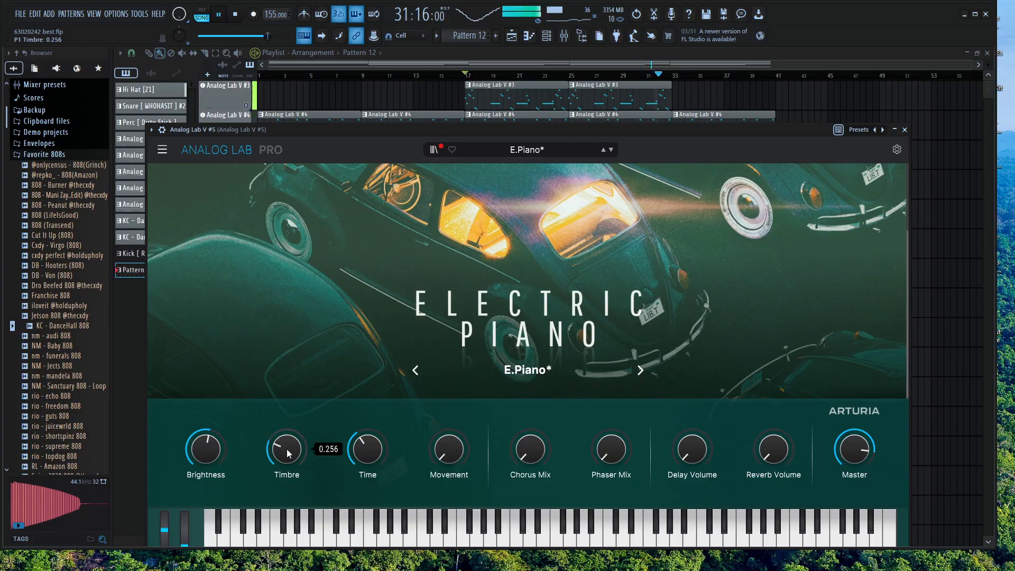
pyautogui.moveTo(206, 449); pyautogui.dragTo(206, 442)
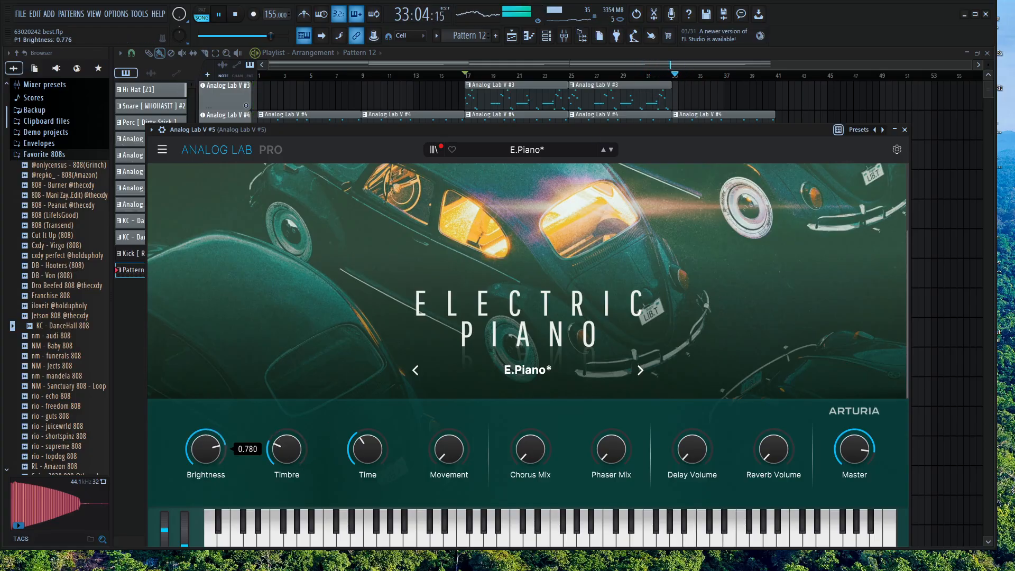
pyautogui.click(677, 55)
pyautogui.press('space')
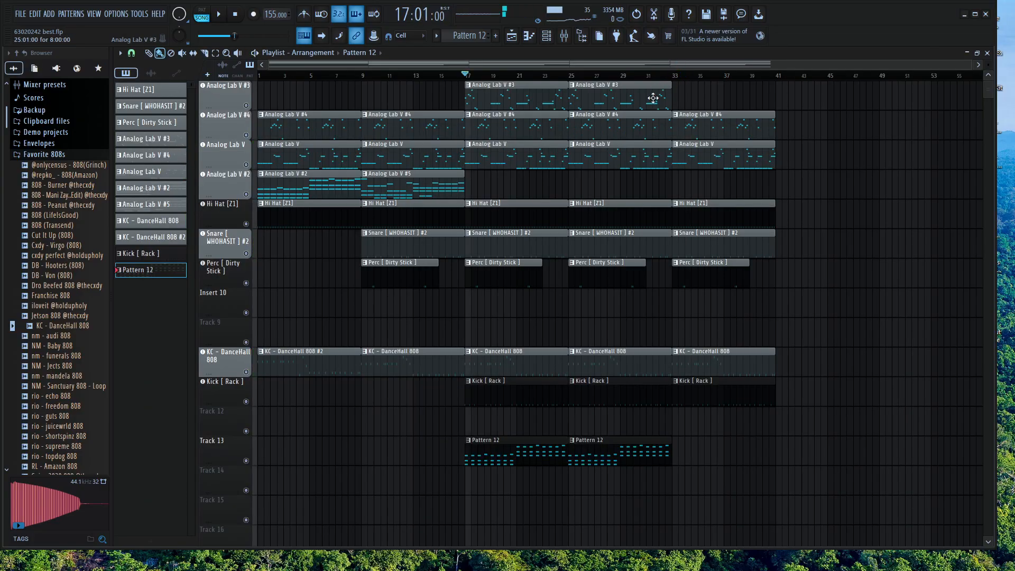
# Duplicate all playlist clips from bars 33 to 41 so the copies start at bar 41
pyautogui.click(215, 53)
pyautogui.moveTo(713, 112); pyautogui.dragTo(755, 406)
pyautogui.hotkey('ctrl', 'b')
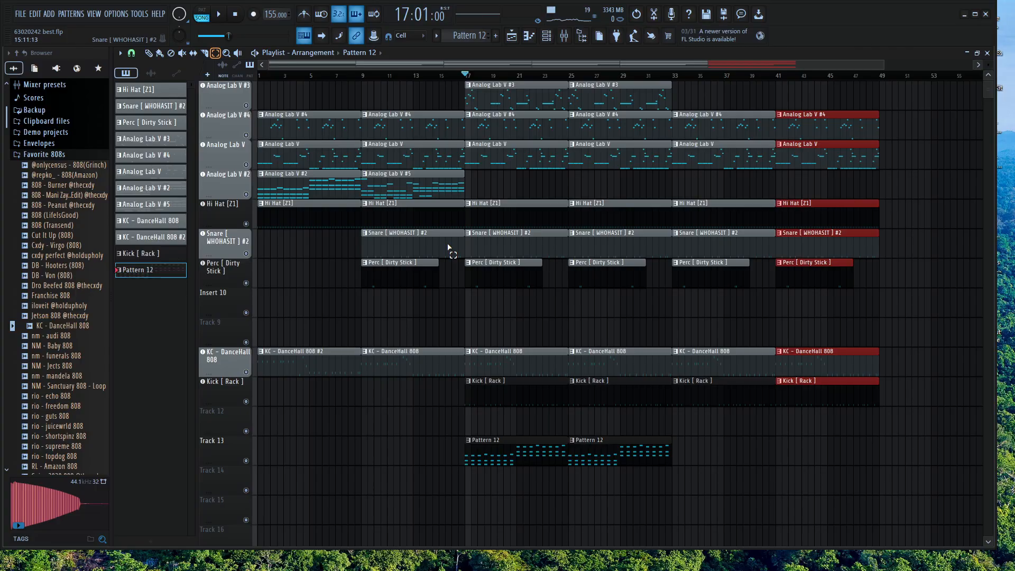
# Load the Elctrc Harpsichord I preset in the Analog Lab V #5 channel and play from bar 17
pyautogui.click(563, 35)
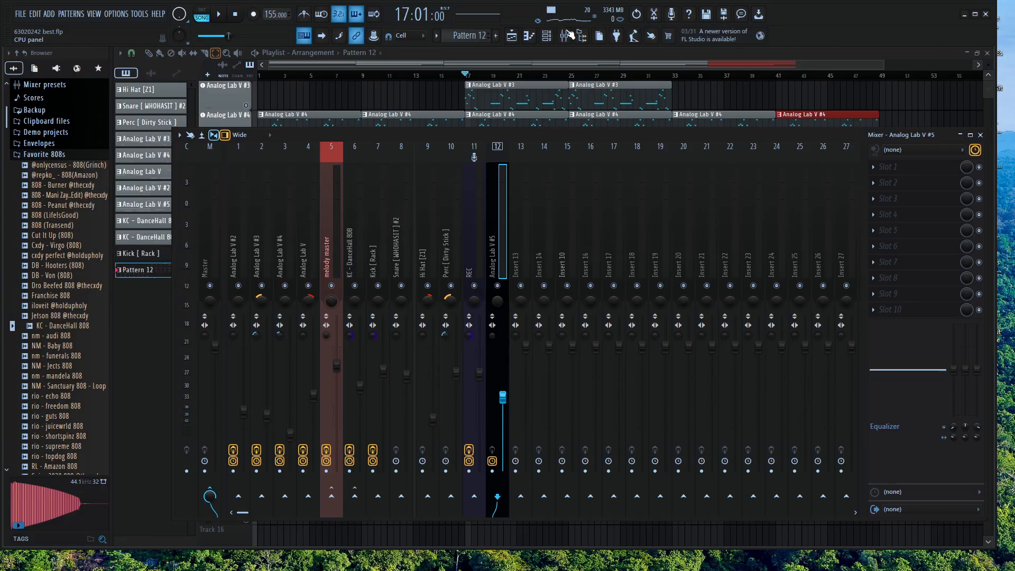
pyautogui.click(547, 35)
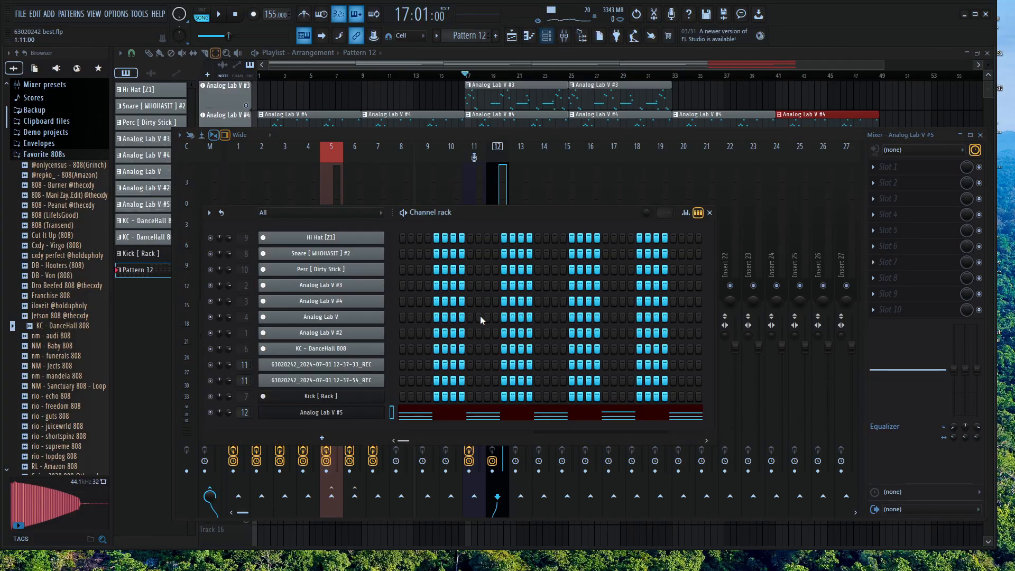
pyautogui.click(360, 418)
pyautogui.click(612, 150)
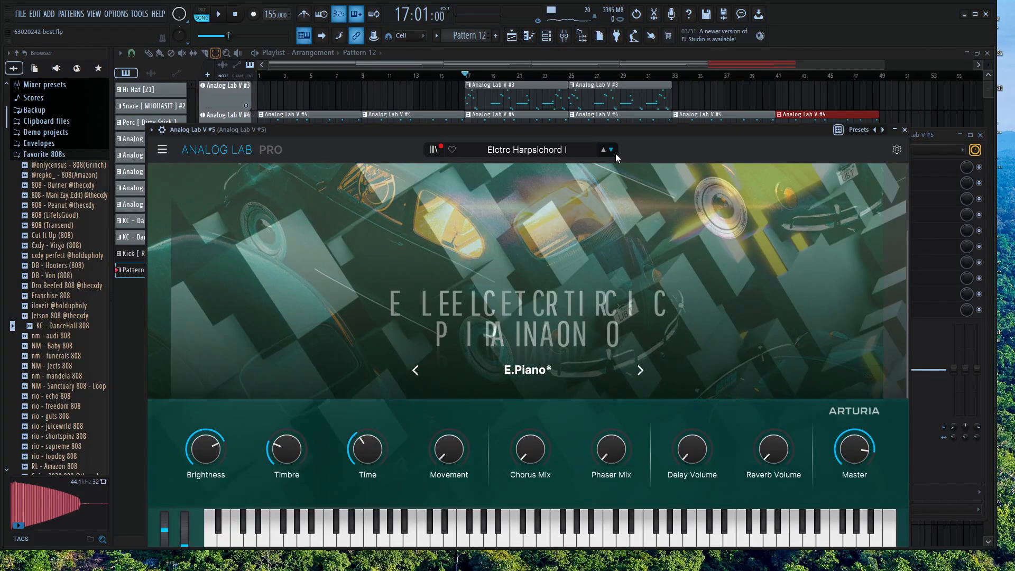
pyautogui.click(603, 150)
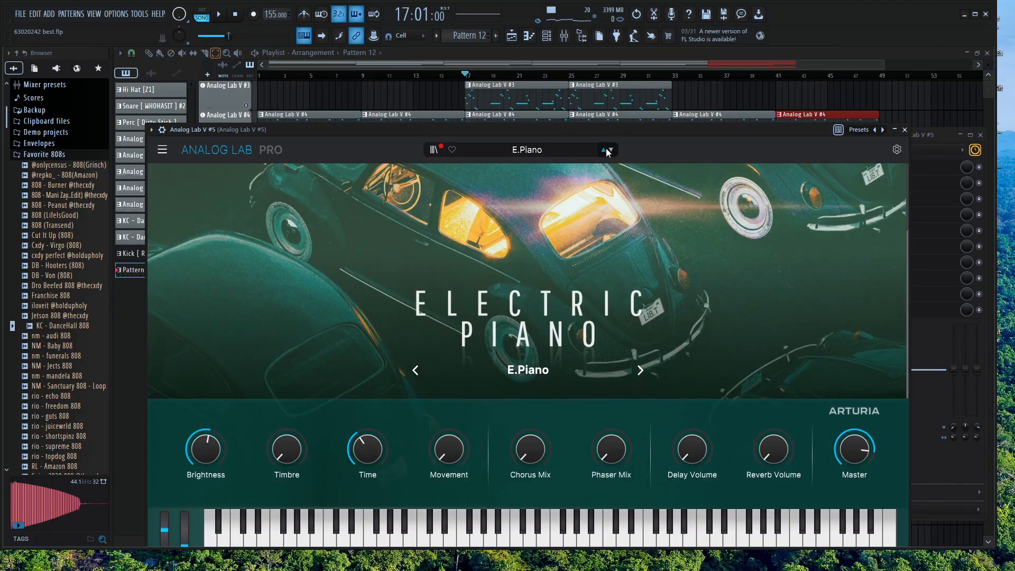
pyautogui.click(612, 150)
pyautogui.press('space')
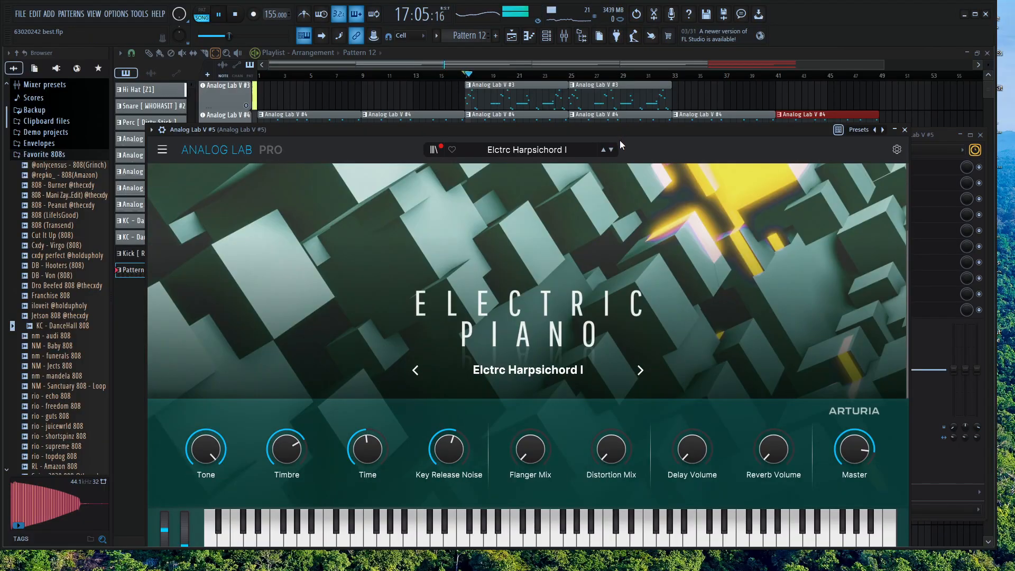
# Raise the Analog Lab V #5 mixer track's volume to -6.0 dB during playback
pyautogui.click(620, 57)
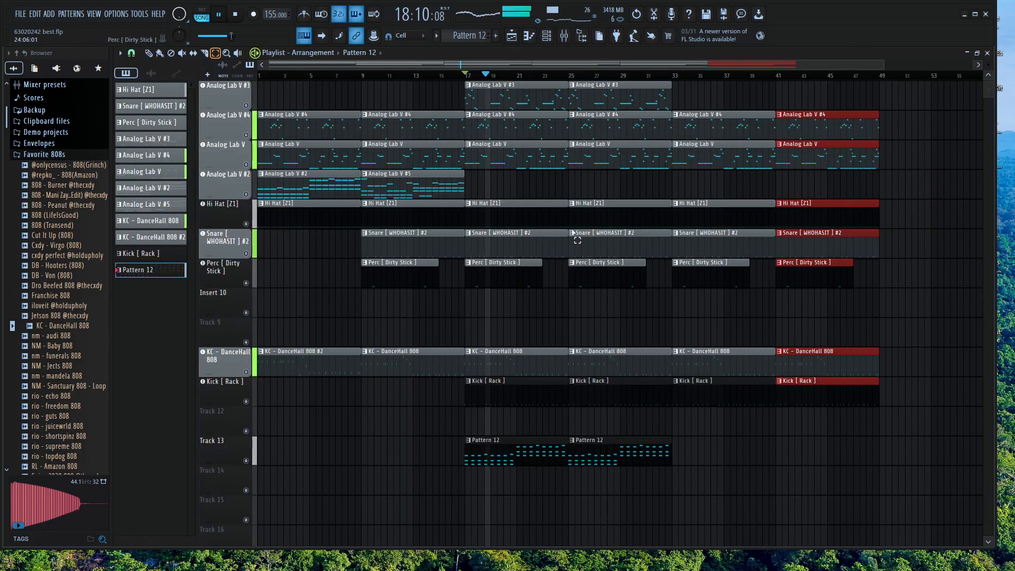
pyautogui.click(564, 35)
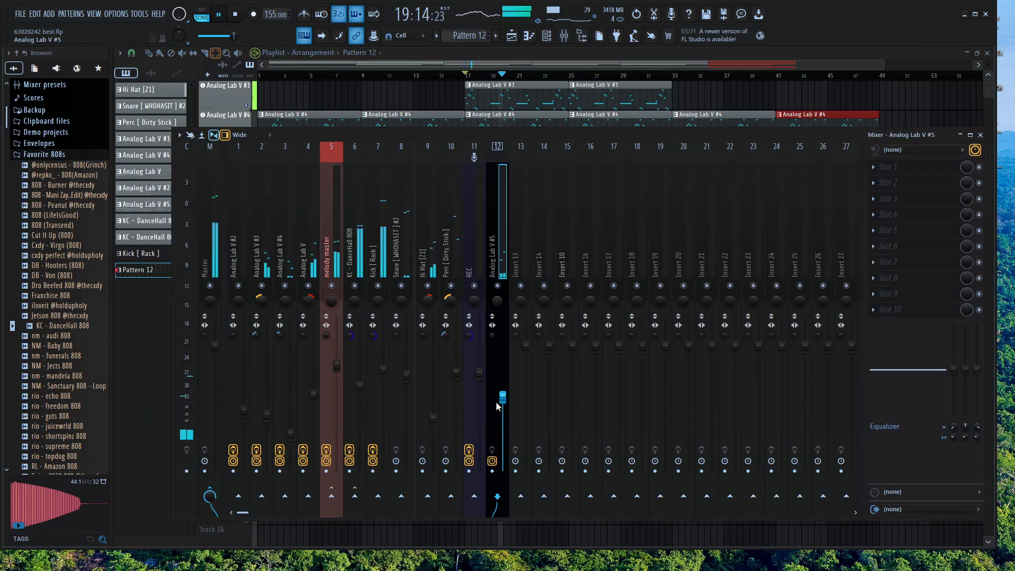
pyautogui.moveTo(503, 398); pyautogui.dragTo(505, 380)
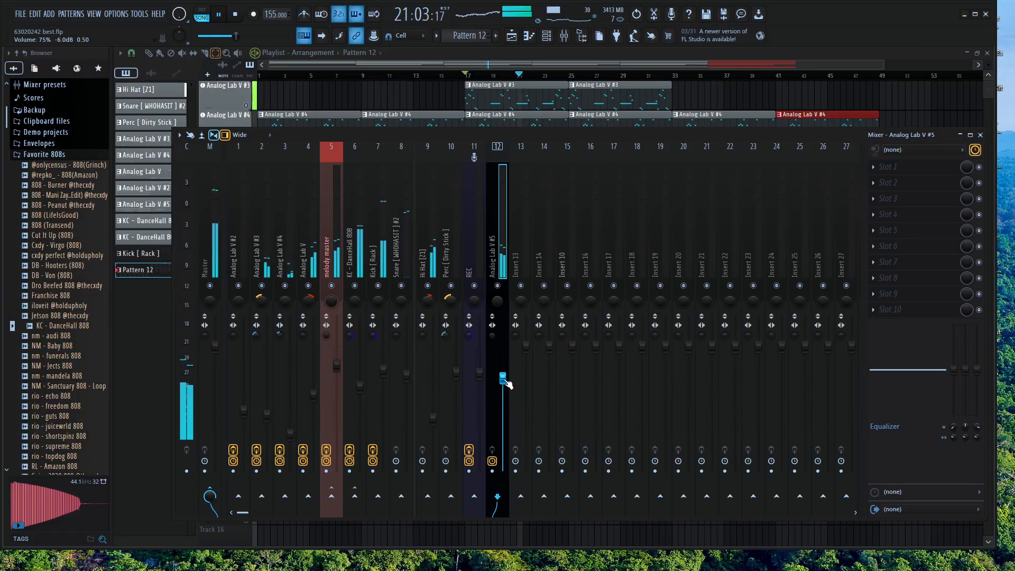
# Close the mixer, audition the Analog Lab V #3 playlist track in solo, and restore all tracks before stopping playback
pyautogui.click(456, 80)
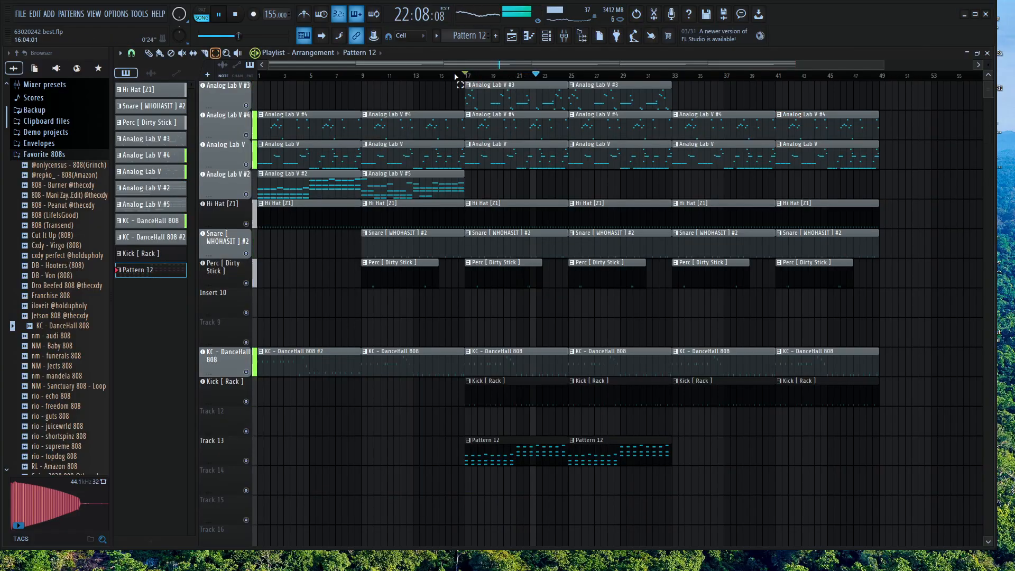
pyautogui.press('F9')
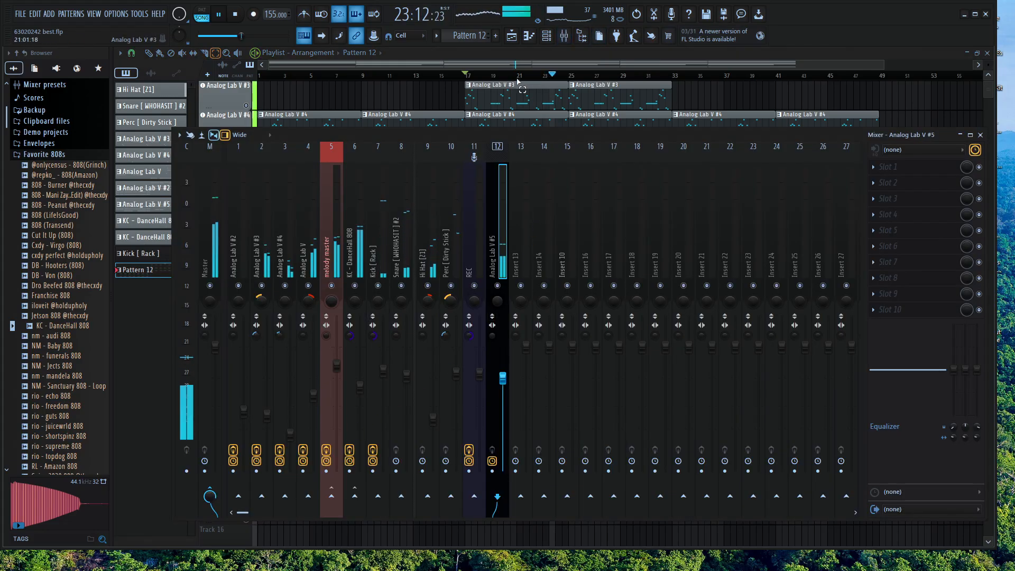
pyautogui.click(564, 36)
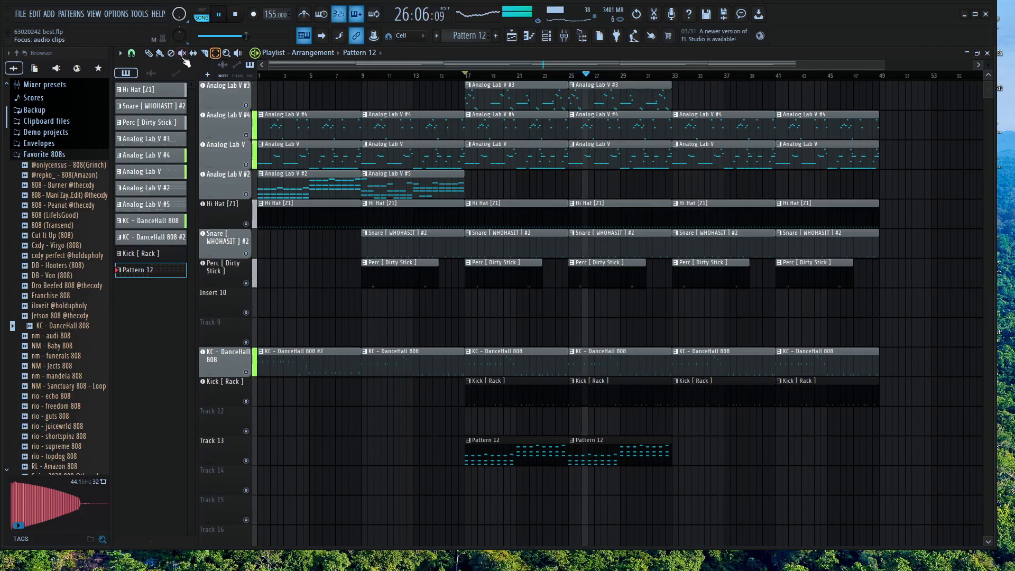
pyautogui.click(160, 54)
pyautogui.rightClick(246, 106)
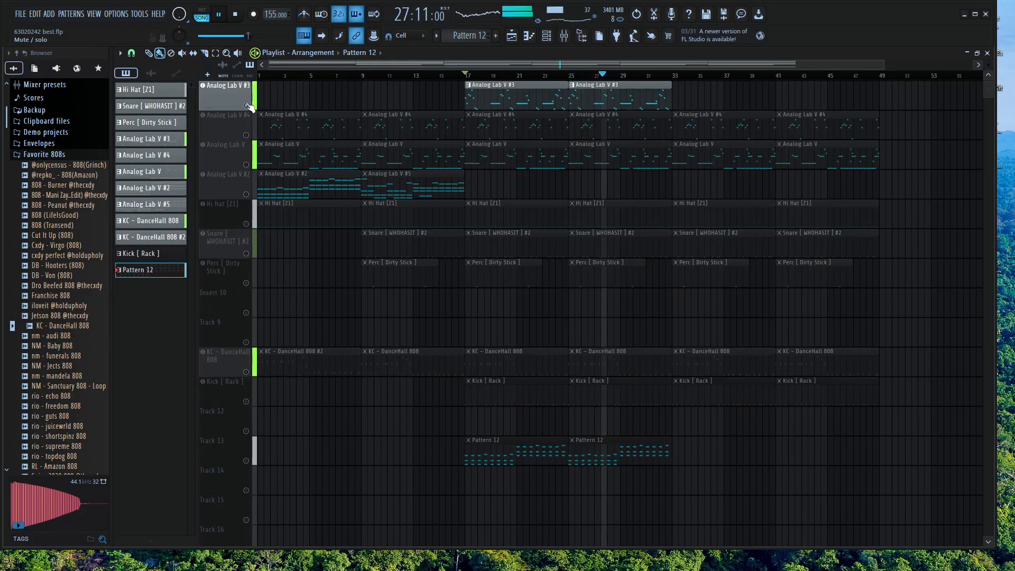
pyautogui.rightClick(246, 105)
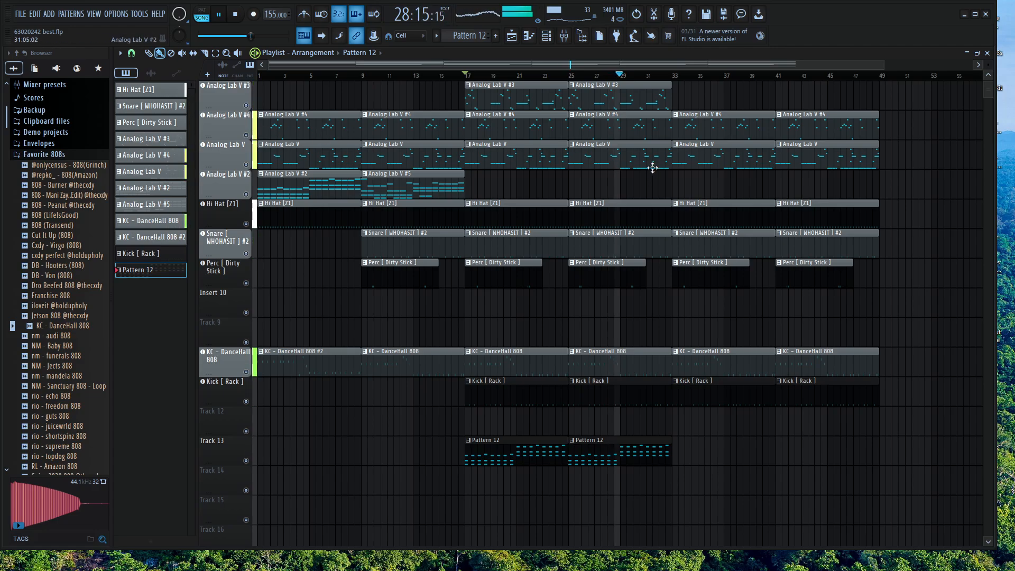
pyautogui.press('space')
# Solo the Analog Lab V playlist track and listen to it from bar 33, stopping playback when done
pyautogui.rightClick(240, 161)
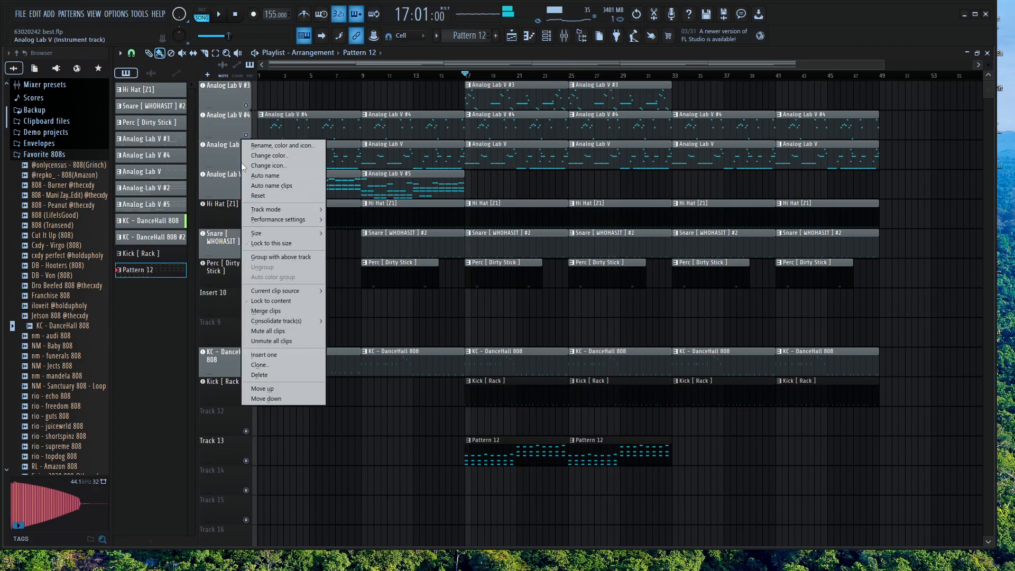
pyautogui.click(236, 160)
pyautogui.rightClick(241, 165)
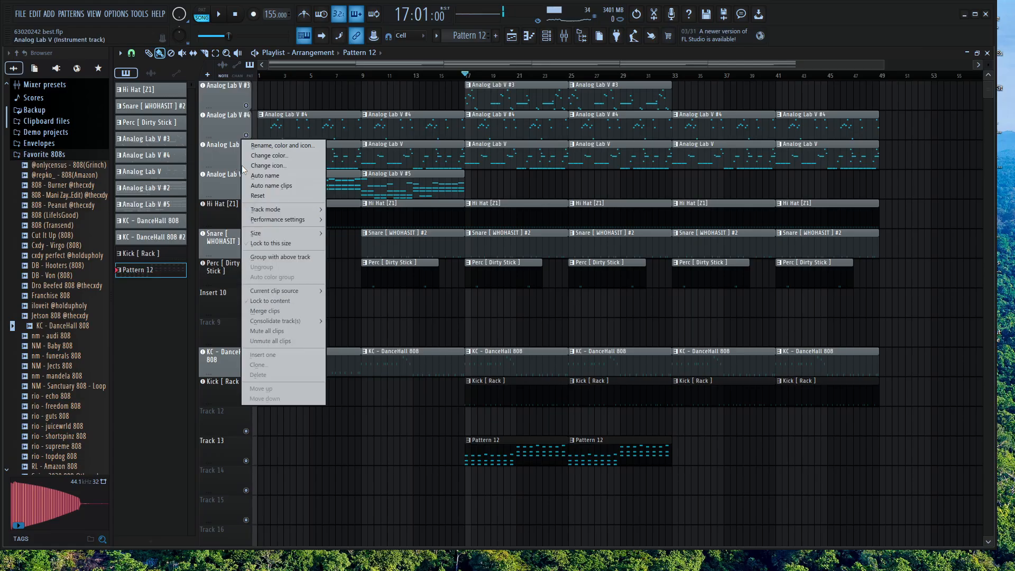
pyautogui.click(233, 159)
pyautogui.rightClick(247, 164)
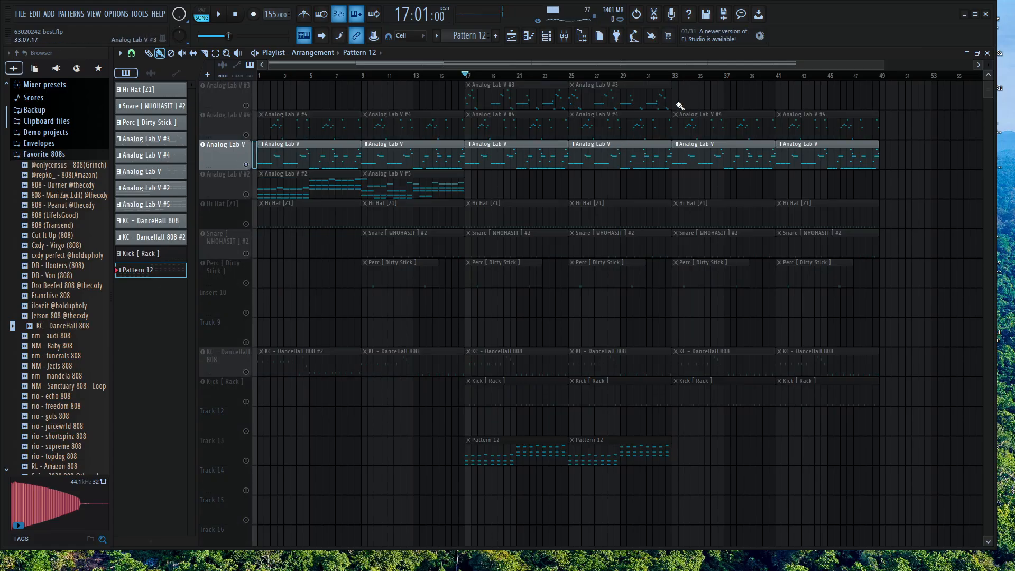
pyautogui.click(673, 75)
pyautogui.press('space')
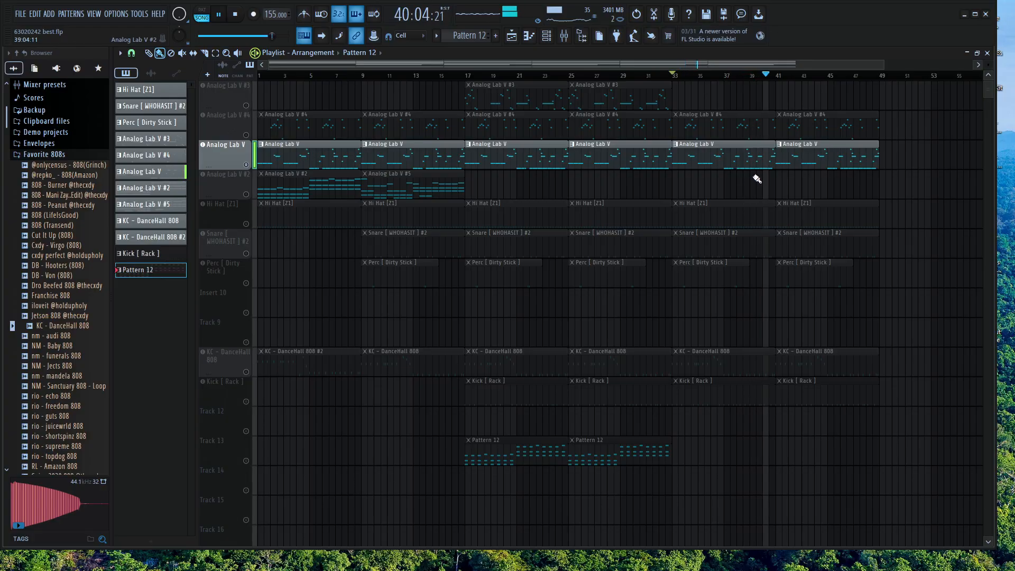
pyautogui.press('space')
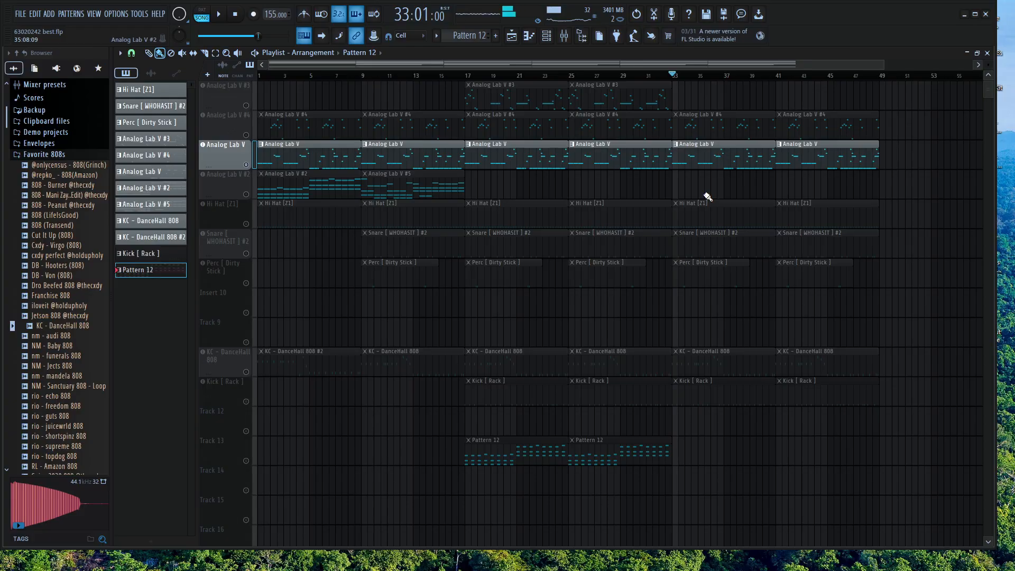
# Unmute the Analog Lab V #3 and Analog Lab V #4 tracks, then make all remaining playlist tracks audible again
pyautogui.click(248, 107)
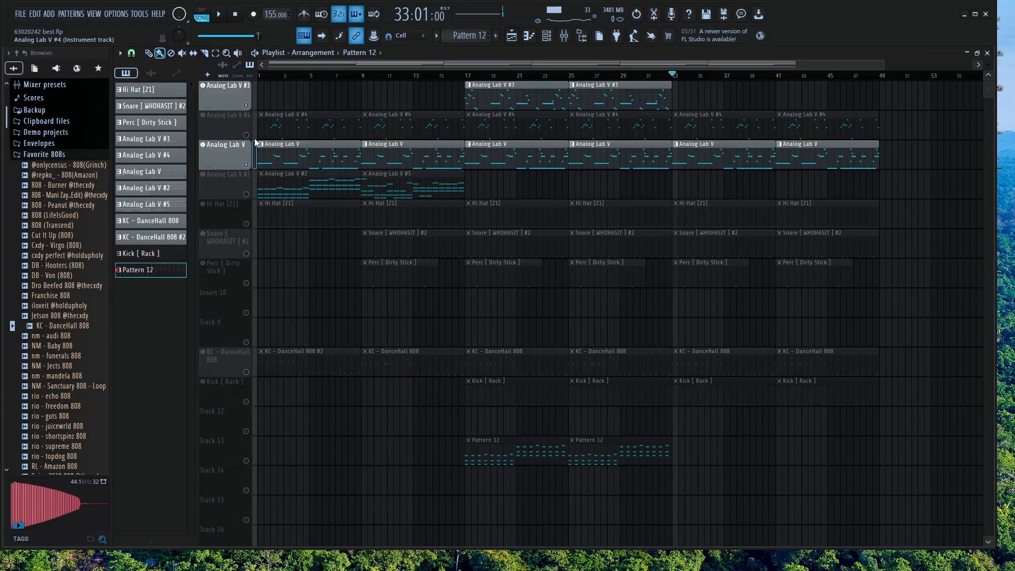
pyautogui.click(252, 135)
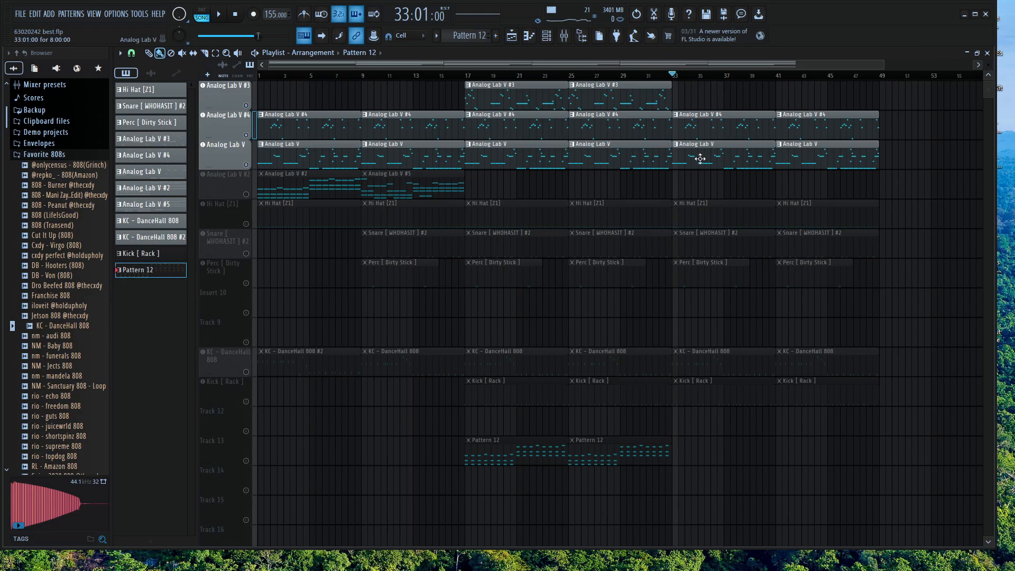
pyautogui.click(469, 76)
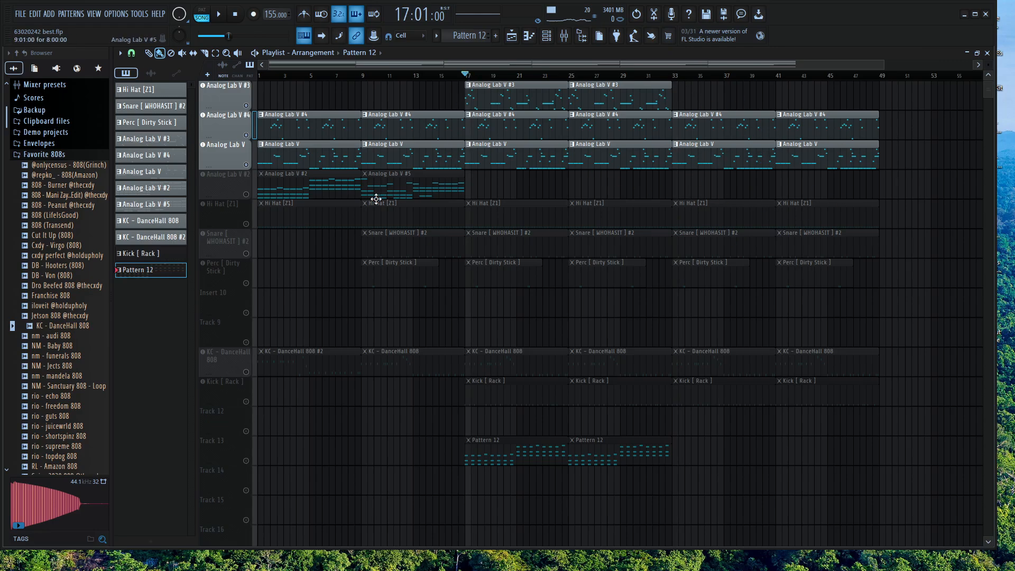
pyautogui.rightClick(236, 195)
pyautogui.moveTo(234, 199); pyautogui.dragTo(235, 195)
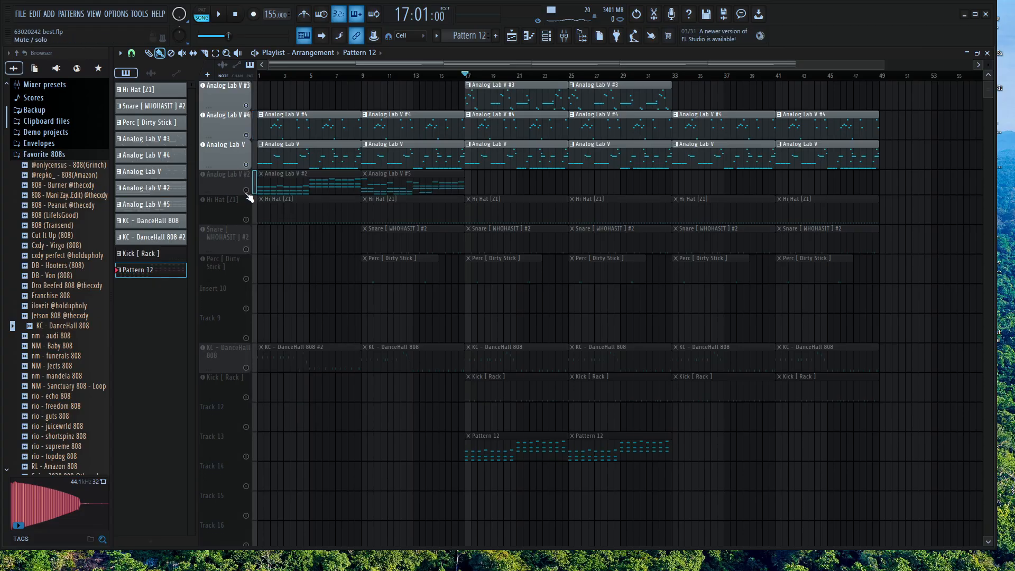
pyautogui.rightClick(246, 191)
pyautogui.rightClick(248, 191)
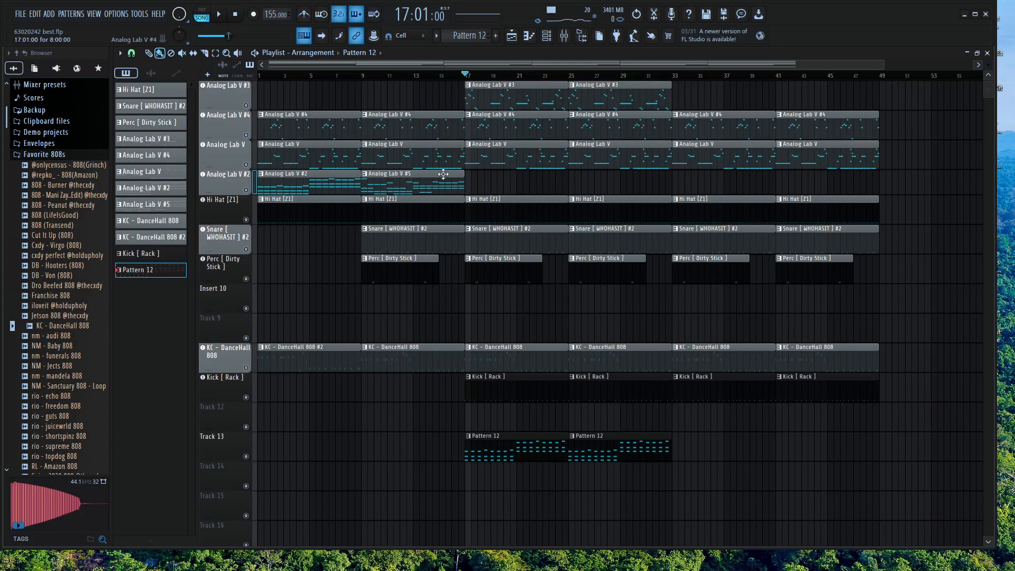
# Play the arrangement from bar 9 and delete the Perc [ Dirty Stick ] clip at that bar
pyautogui.press('space')
pyautogui.press('space')
pyautogui.click(368, 77)
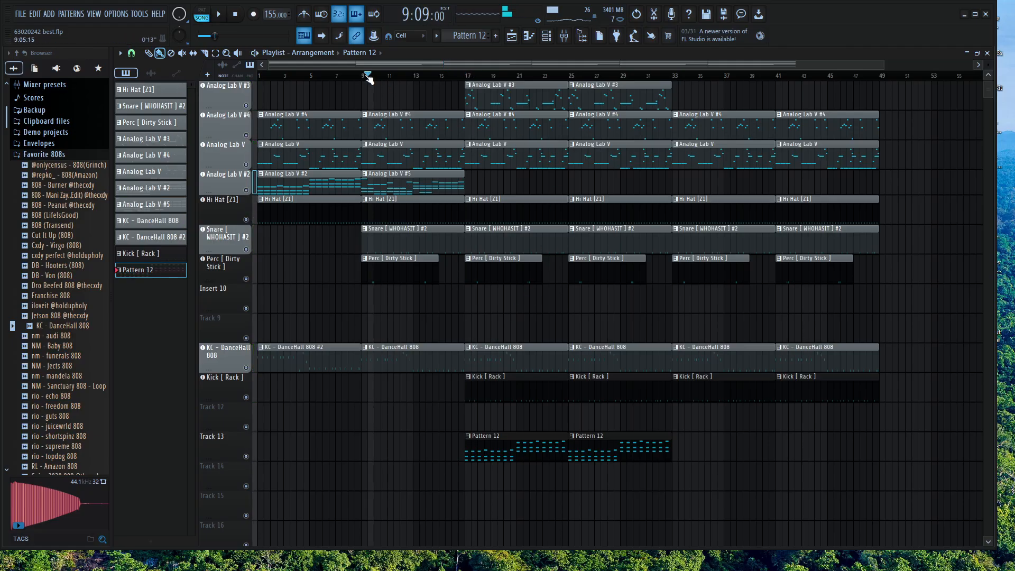
pyautogui.click(367, 76)
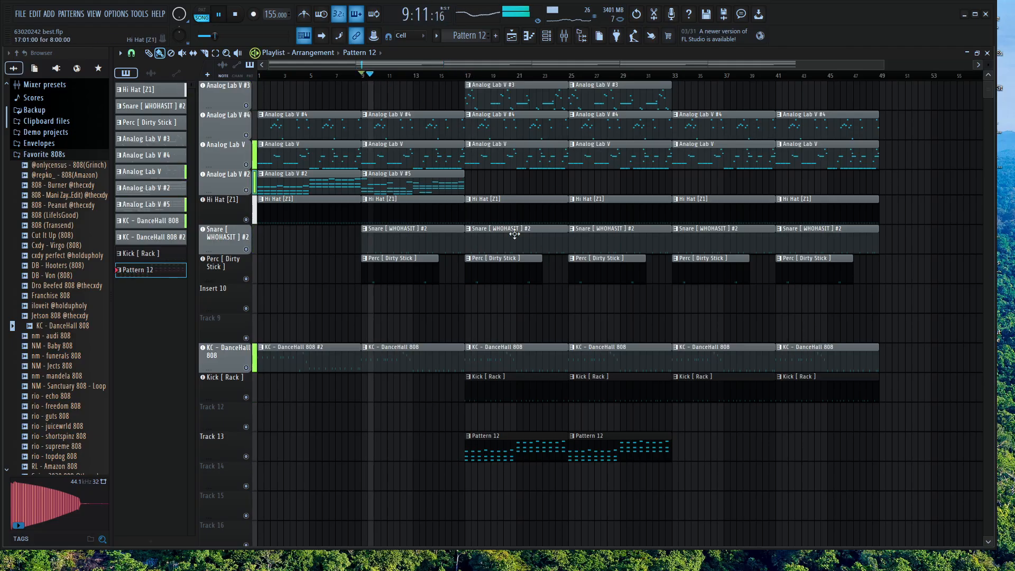
pyautogui.rightClick(407, 274)
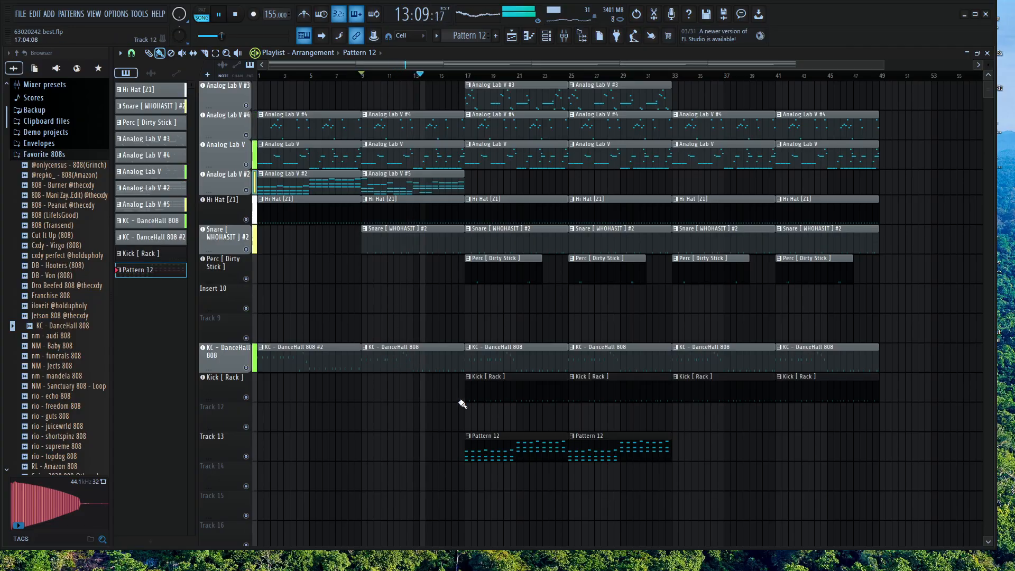
# Try the section at bar 17 without its KC - DanceHall 808 clip, undo the deletion, and stop playback
pyautogui.rightClick(510, 364)
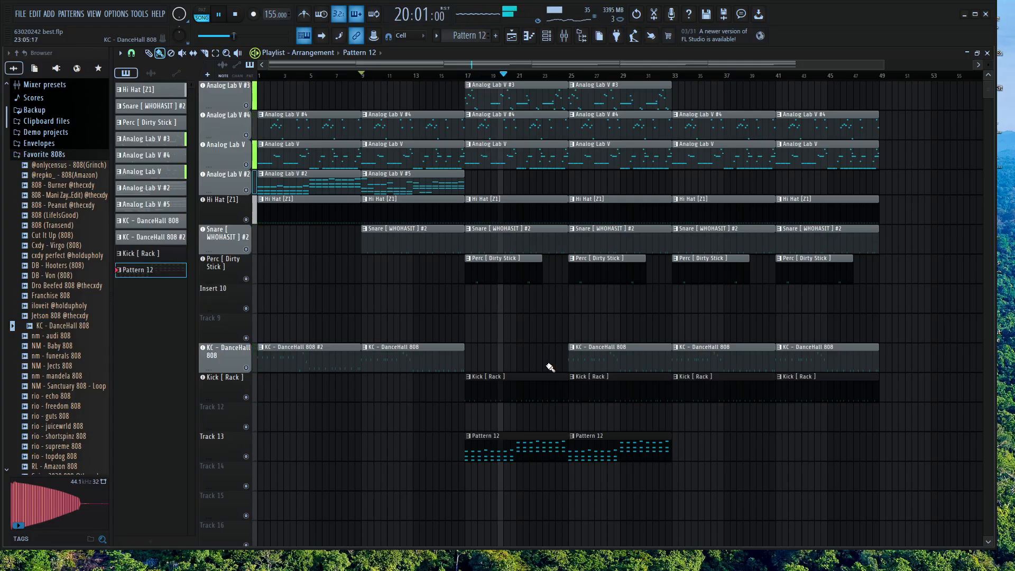
pyautogui.hotkey('ctrl', 'z')
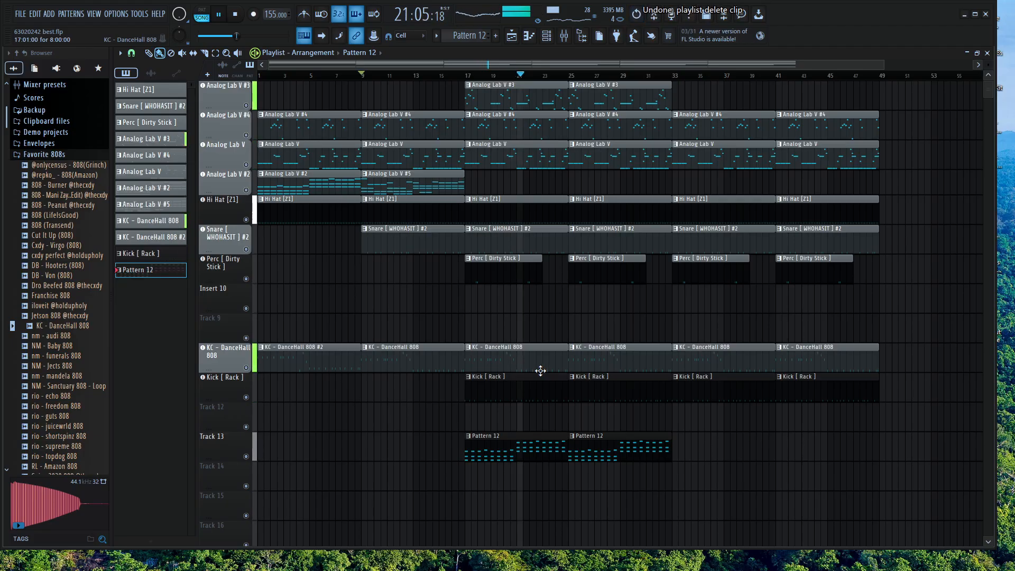
pyautogui.press('space')
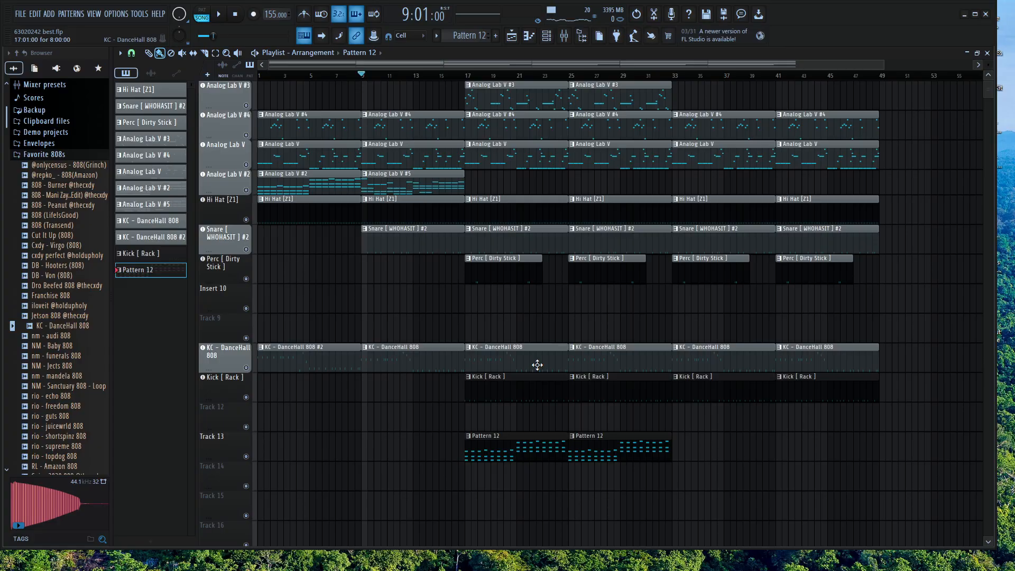
# Try deleting the KC - DanceHall 808 clip at bar 9, audition from there, and undo the deletion
pyautogui.rightClick(416, 353)
pyautogui.press('space')
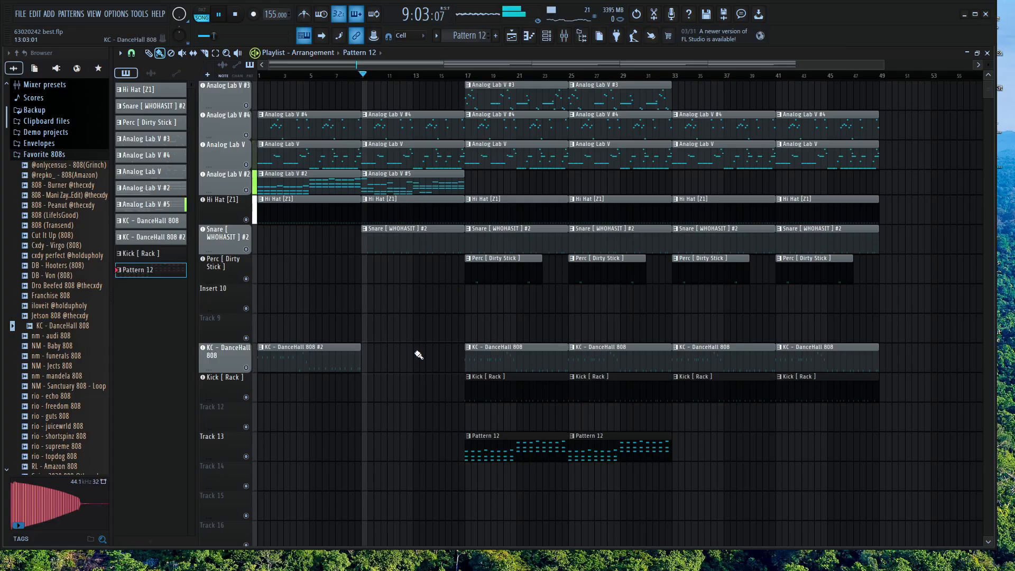
pyautogui.press('space')
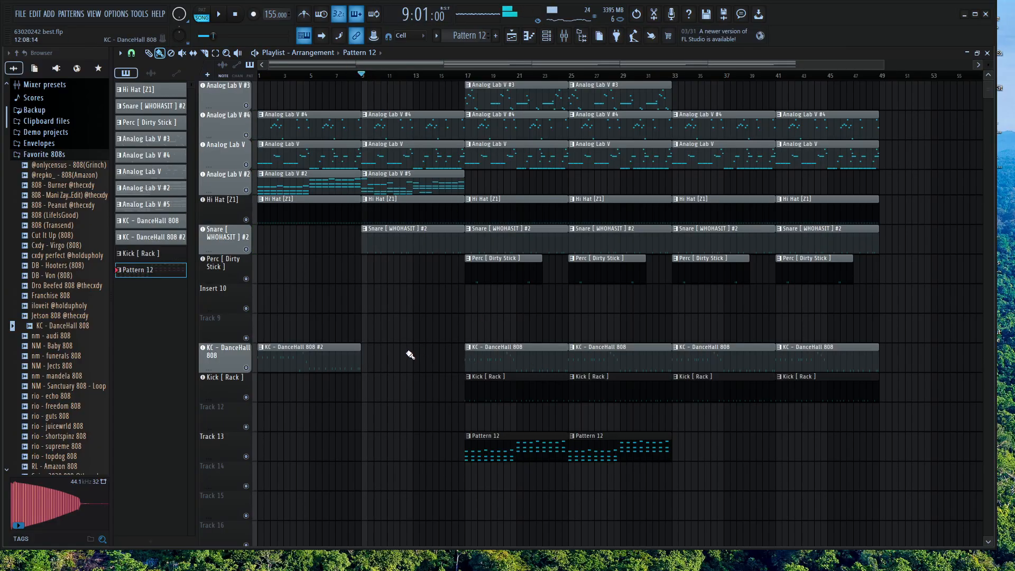
pyautogui.hotkey('ctrl', 'z')
# Audition from bar 17 with the KC - DanceHall 808 clip at that bar deleted, and undo the deletion
pyautogui.click(467, 78)
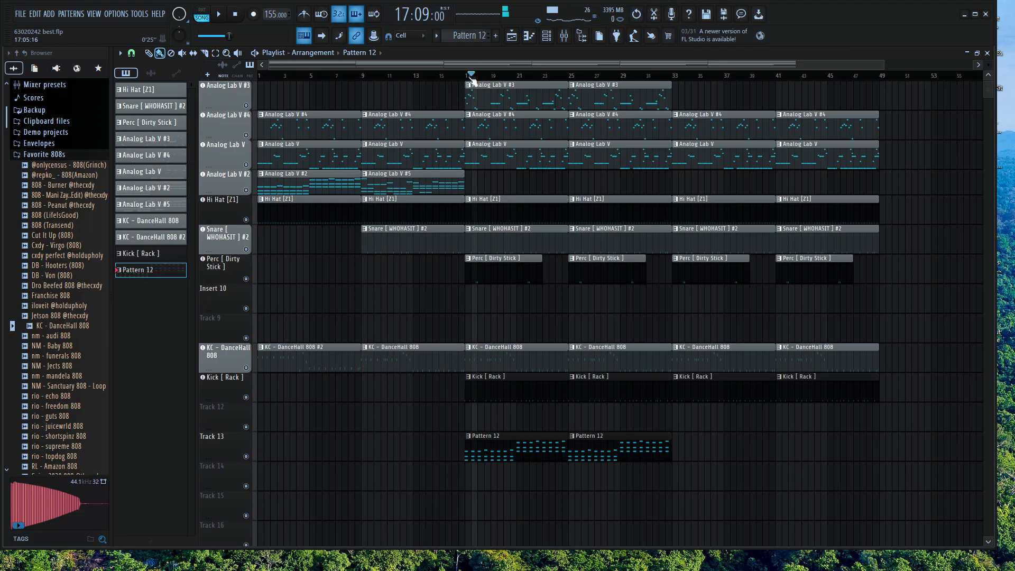
pyautogui.rightClick(504, 354)
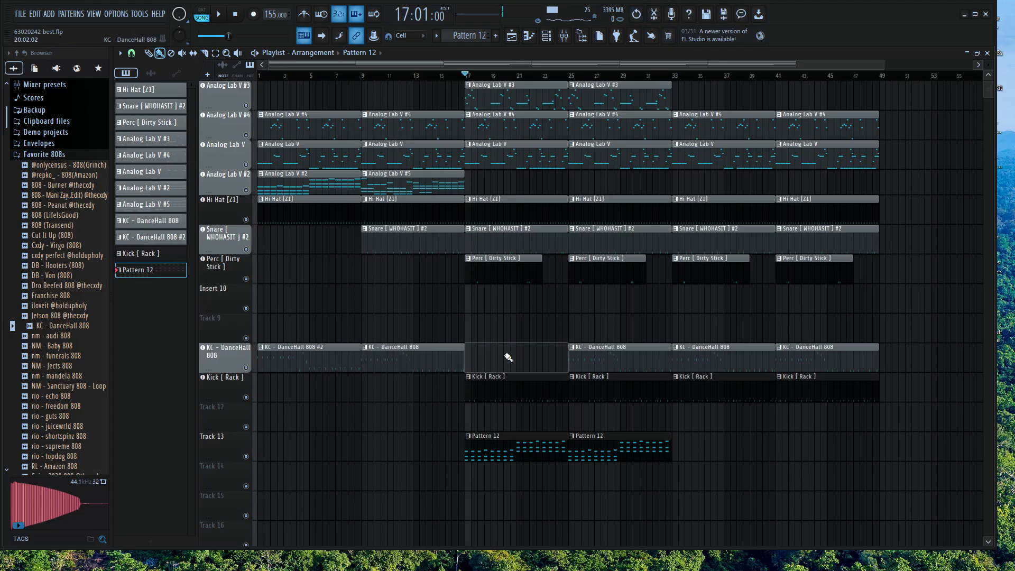
pyautogui.press('space')
pyautogui.press('space')
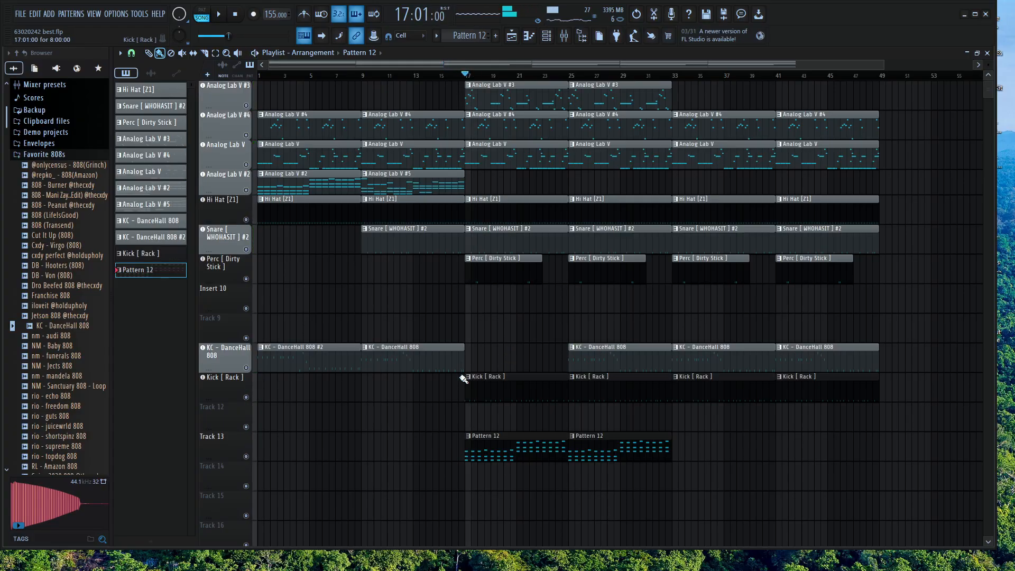
pyautogui.hotkey('ctrl', 'z')
# Load the Fonky Town preset in the Analog Lab V #5 channel and play it in the arrangement from bar 17
pyautogui.doubleClick(480, 444)
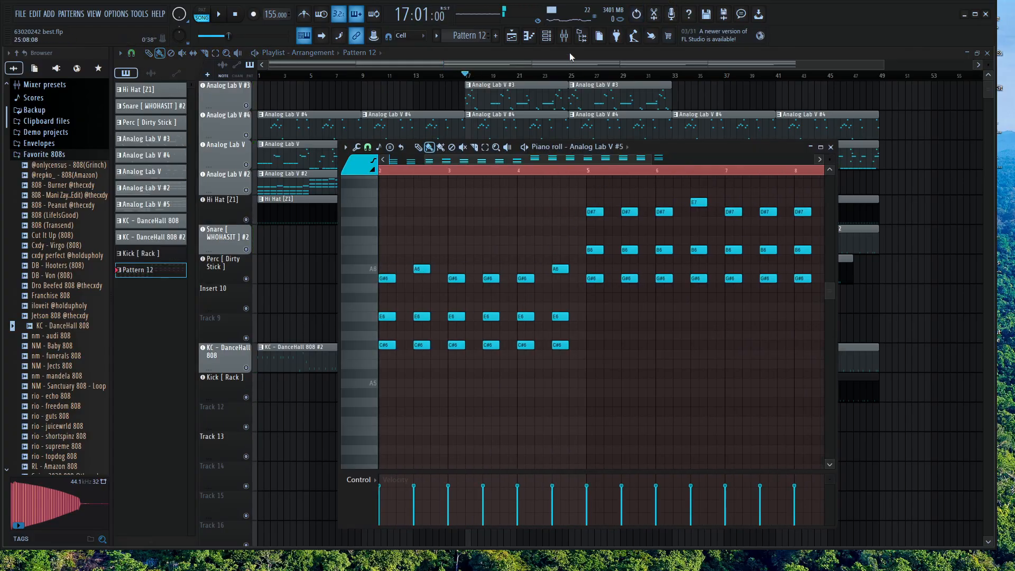
pyautogui.click(546, 35)
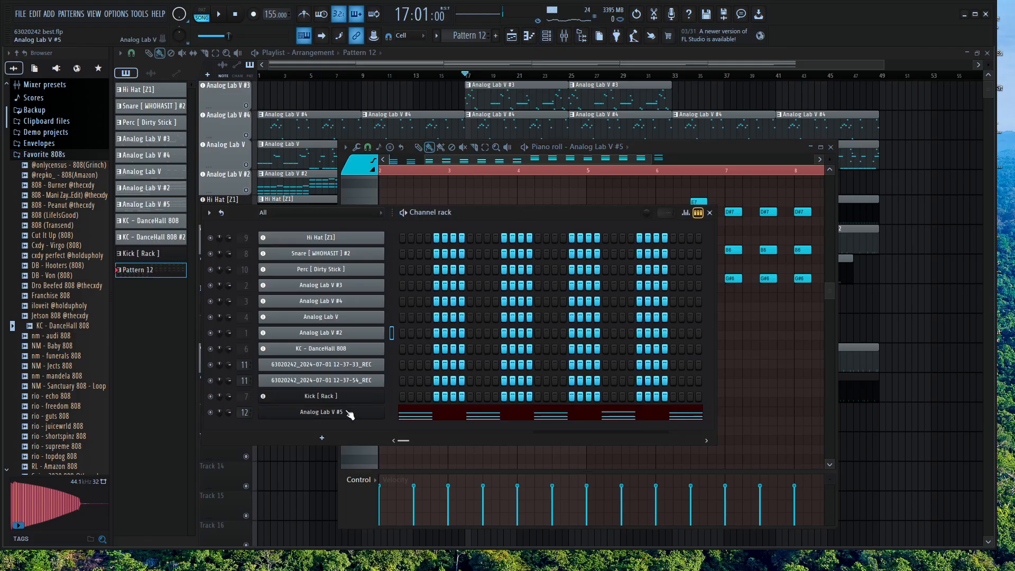
pyautogui.click(348, 413)
pyautogui.click(610, 151)
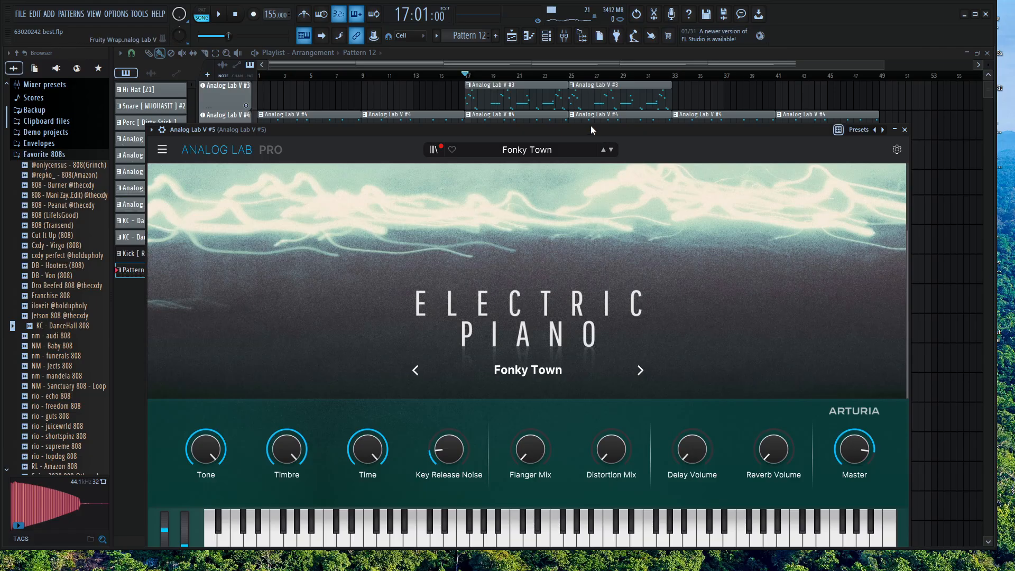
pyautogui.press('space')
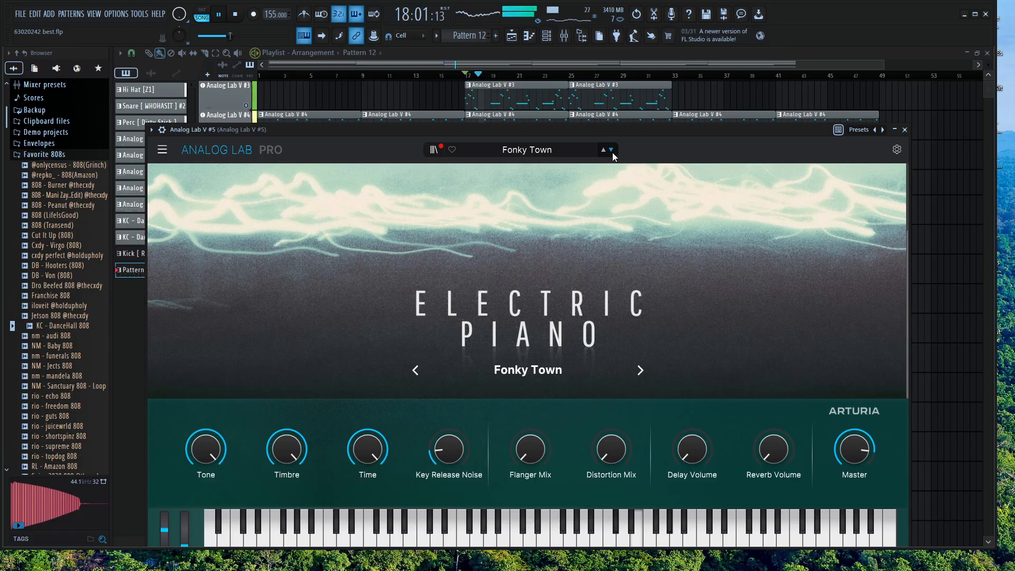
pyautogui.click(541, 52)
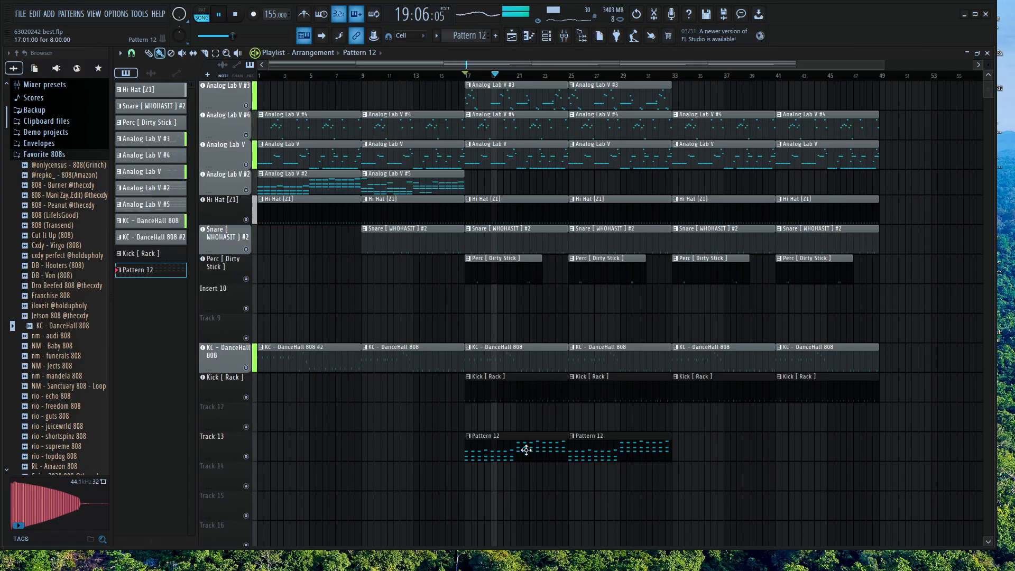
# Mute the KC - DanceHall 808 playlist track and load the Foxy preset in the Analog Lab V #5 channel during playback
pyautogui.click(246, 368)
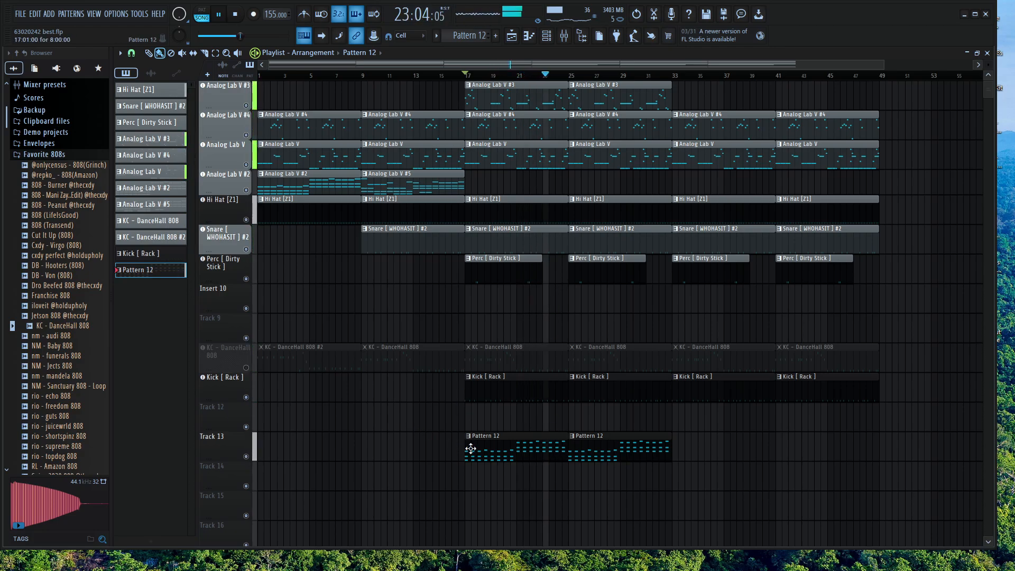
pyautogui.press('F9')
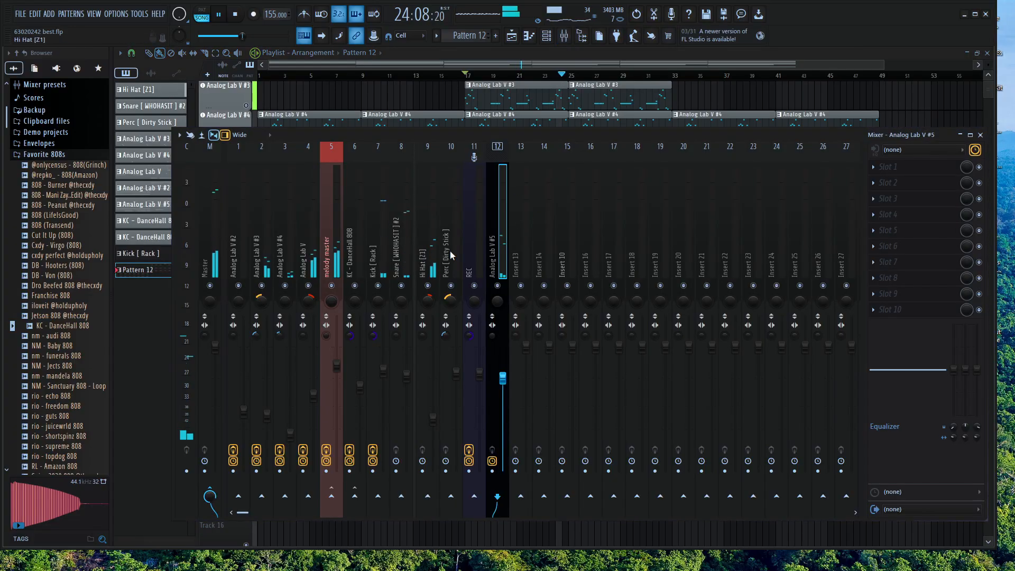
pyautogui.press('F7')
pyautogui.press('F6')
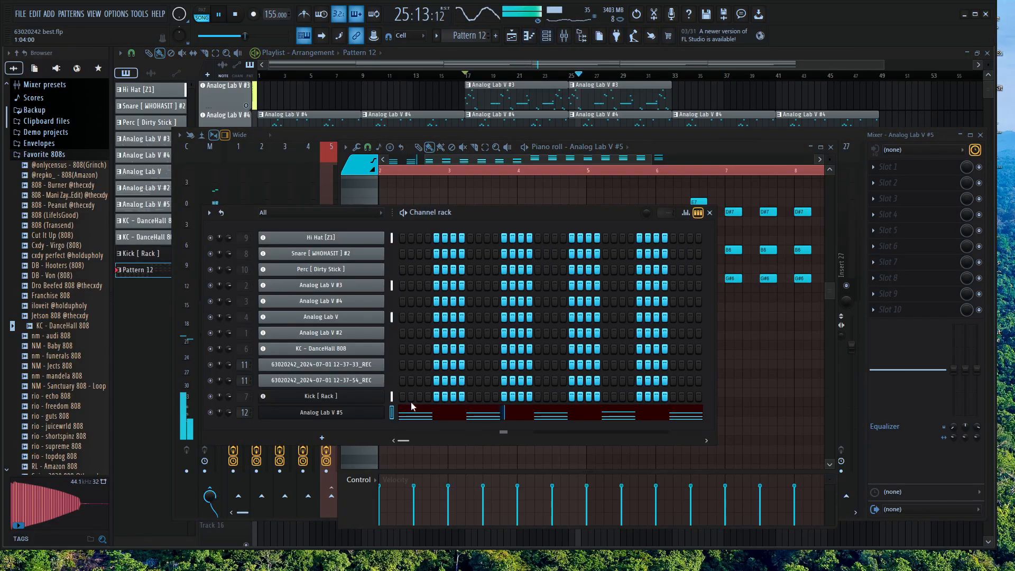
pyautogui.click(300, 412)
pyautogui.click(609, 147)
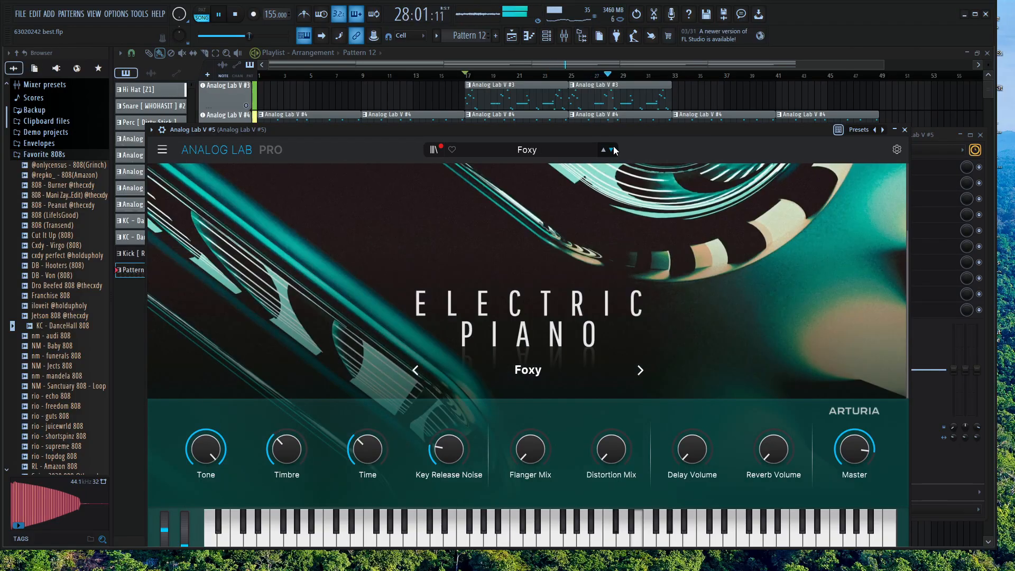
# Audition the Analog Lab V #5 presets from Freefall through Going HAM during playback and return to Glitch Box
pyautogui.click(612, 150)
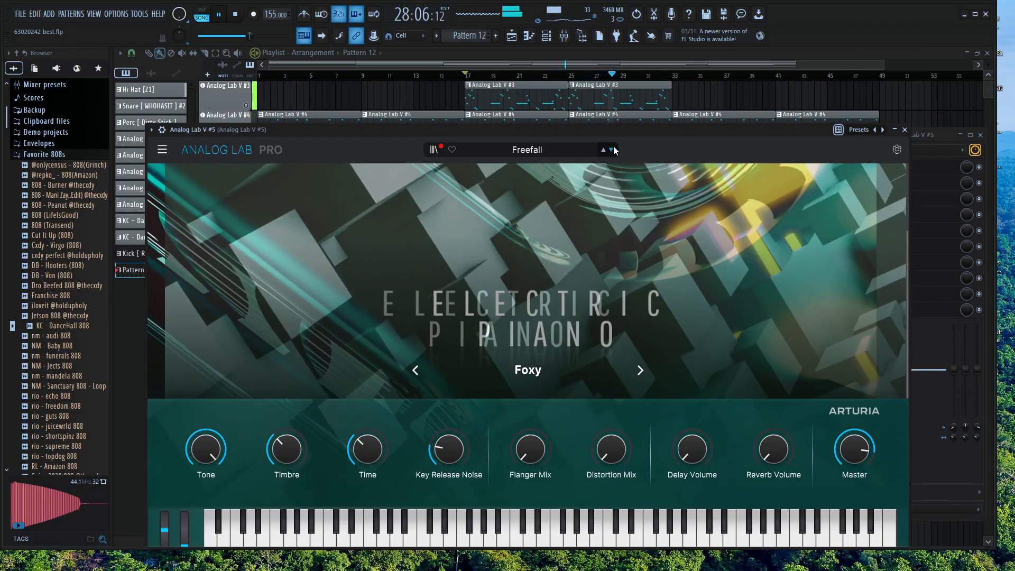
pyautogui.click(612, 149)
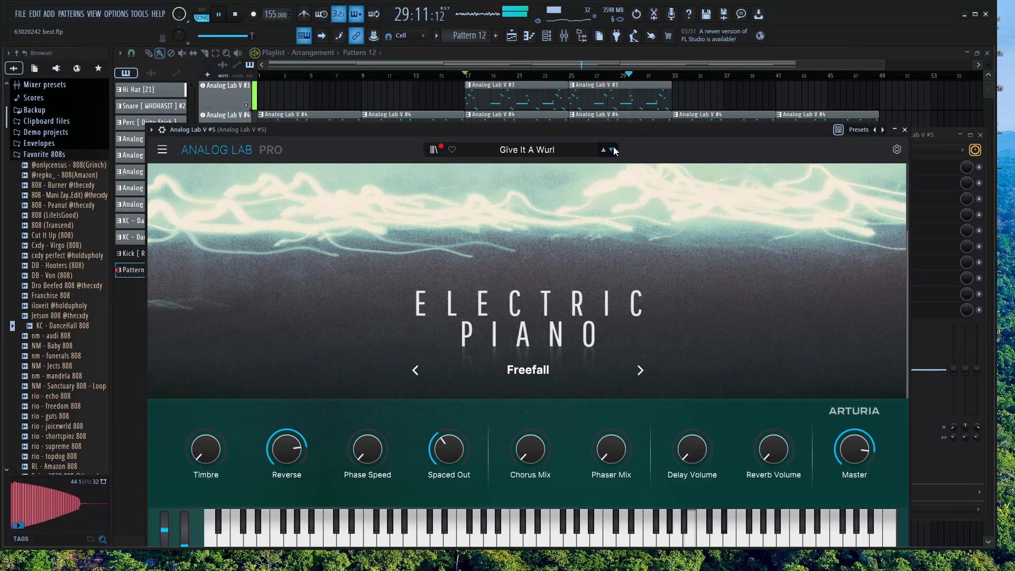
pyautogui.click(612, 149)
pyautogui.click(612, 150)
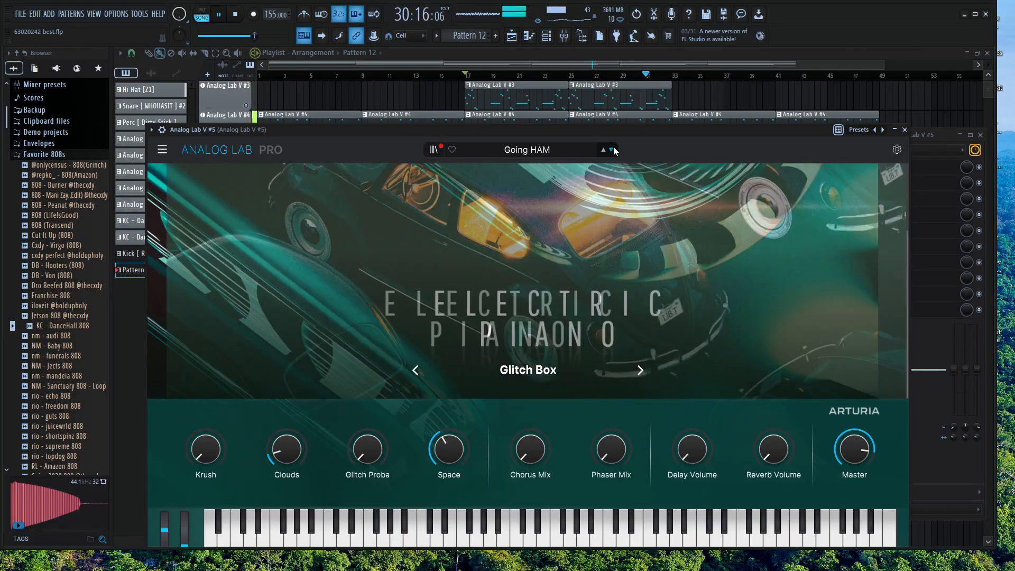
pyautogui.click(602, 150)
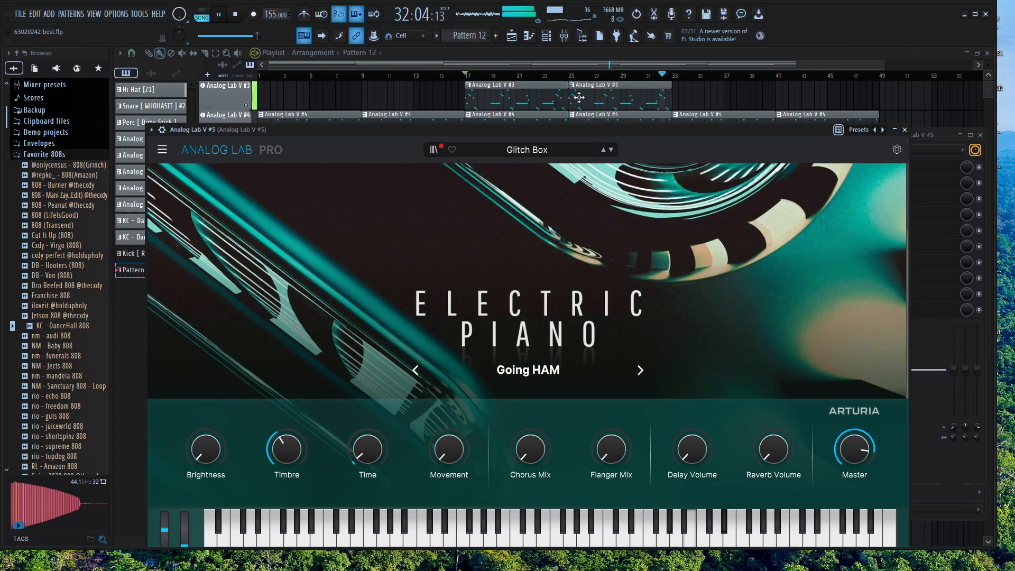
# Unmute the KC - DanceHall 808 playlist track and play the arrangement from bar 24
pyautogui.click(565, 36)
pyautogui.press('space')
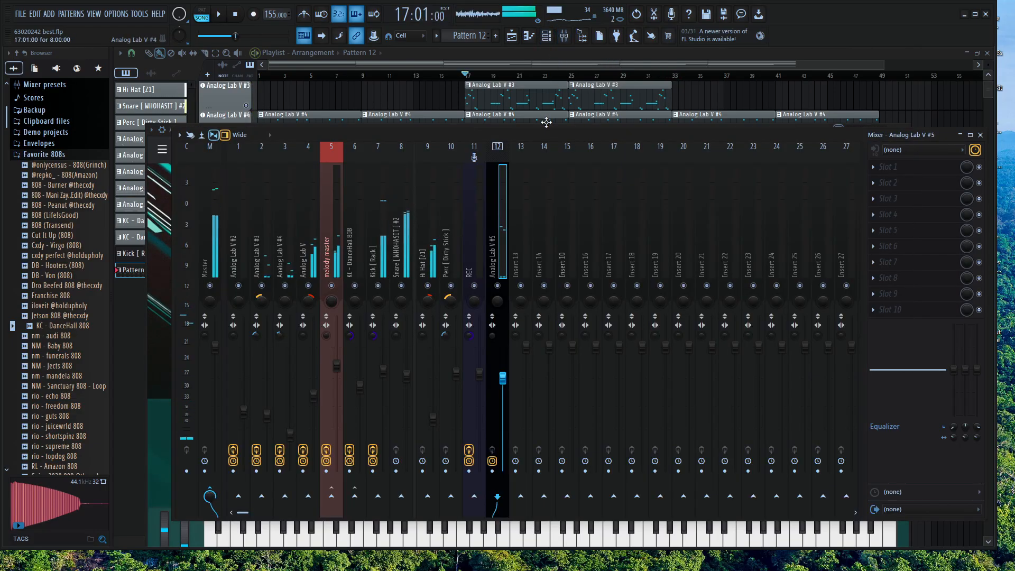
pyautogui.click(563, 74)
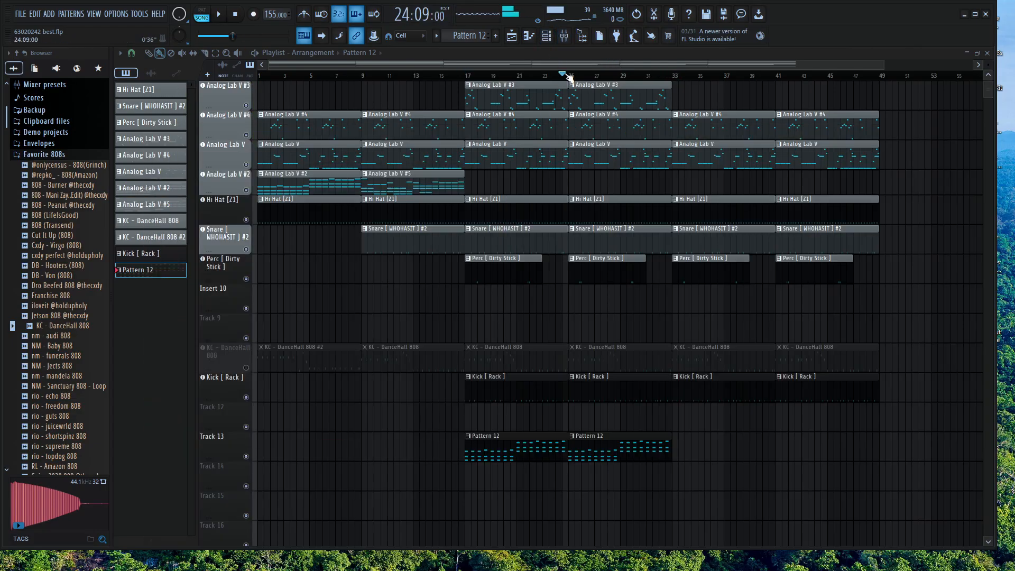
pyautogui.click(573, 35)
pyautogui.click(564, 36)
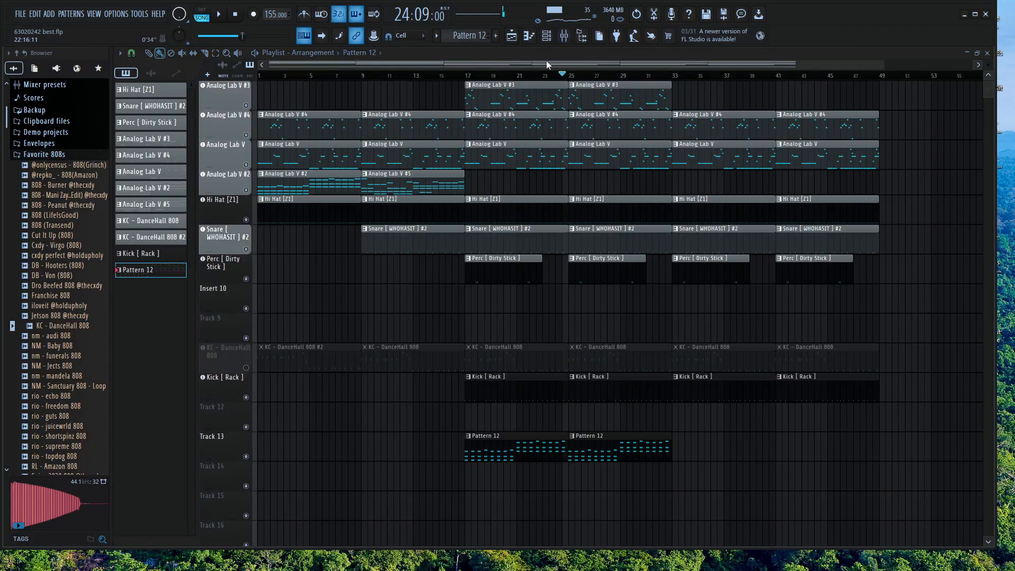
pyautogui.click(247, 368)
pyautogui.press('space')
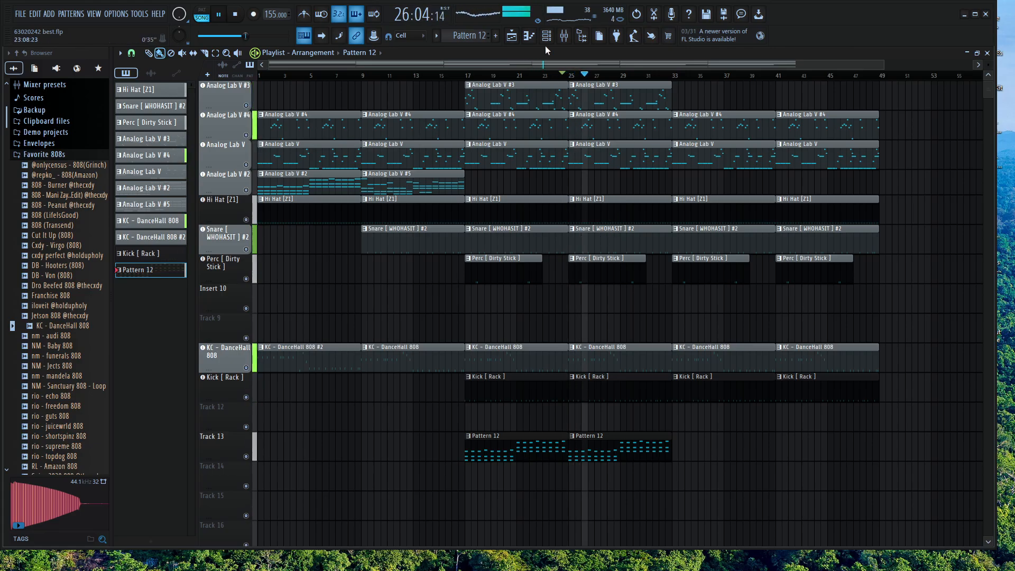
# Reopen the Analog Lab V #5 instrument window, and briefly check the recording in OBS before returning to FL Studio
pyautogui.click(564, 36)
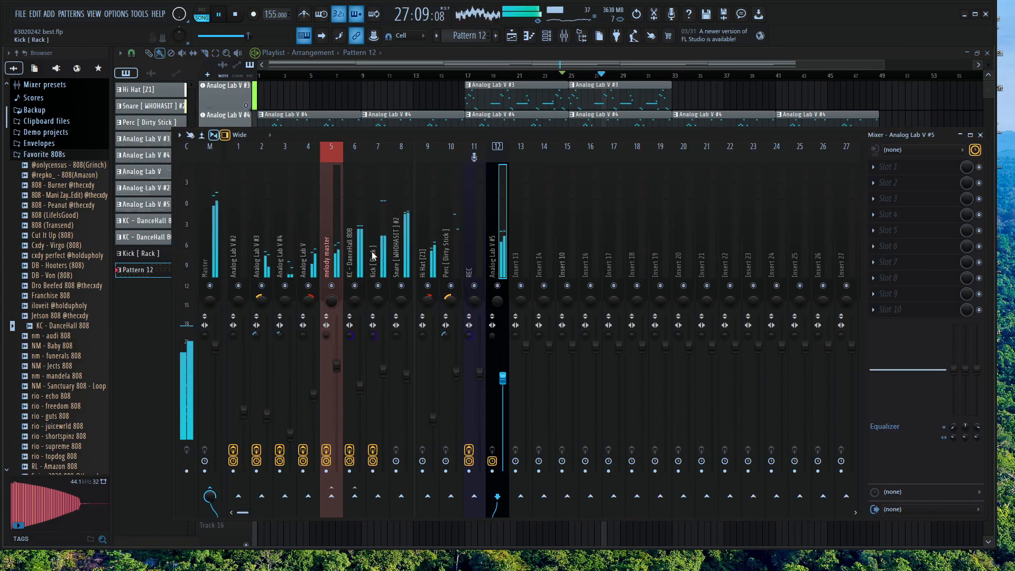
pyautogui.click(547, 35)
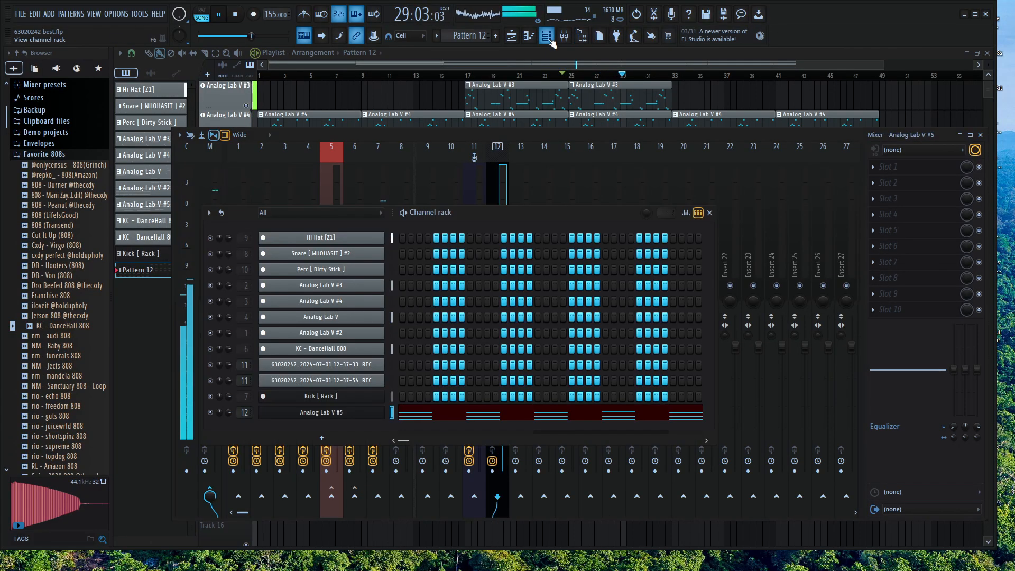
pyautogui.click(333, 414)
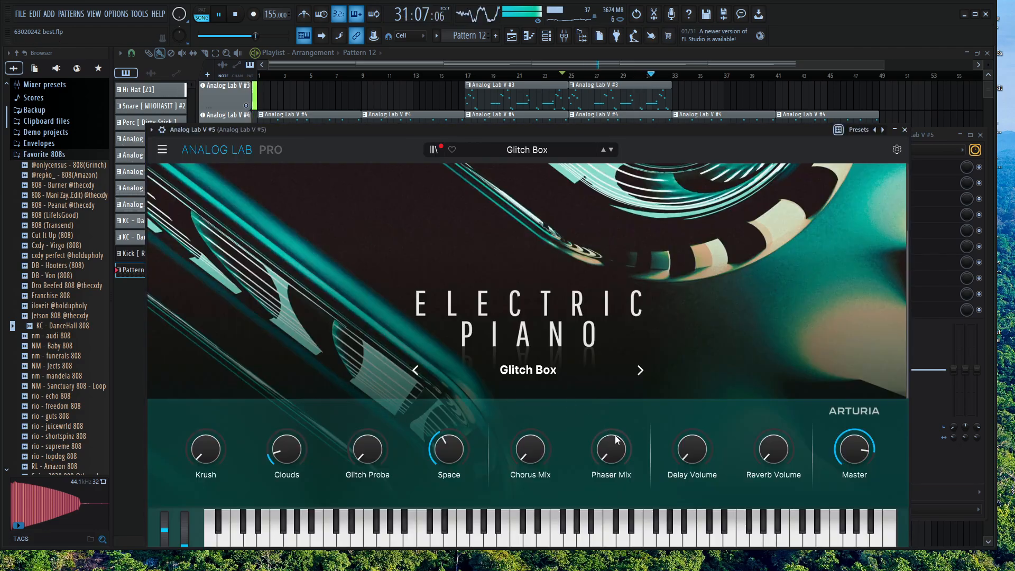
pyautogui.click(591, 560)
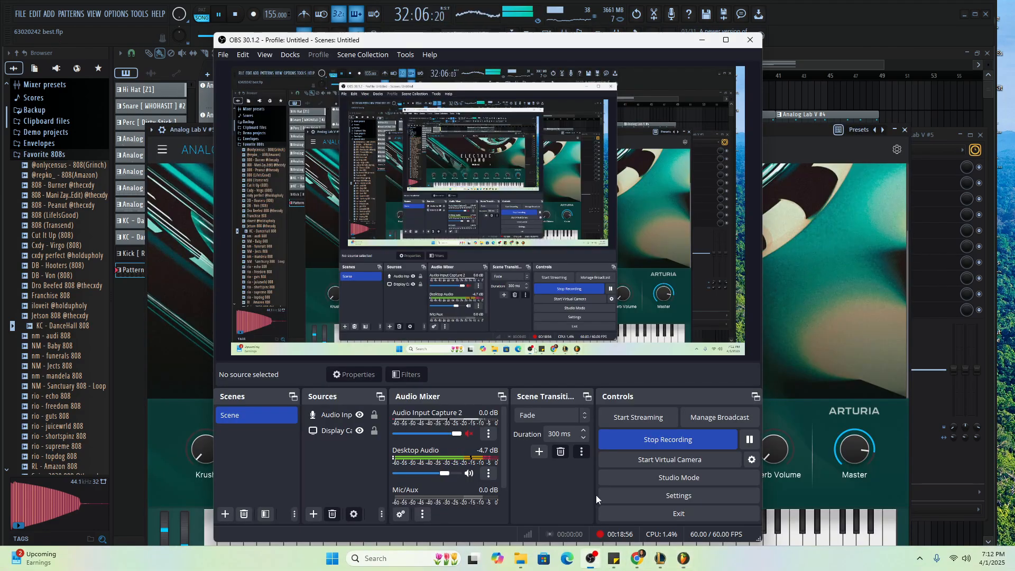
pyautogui.click(183, 378)
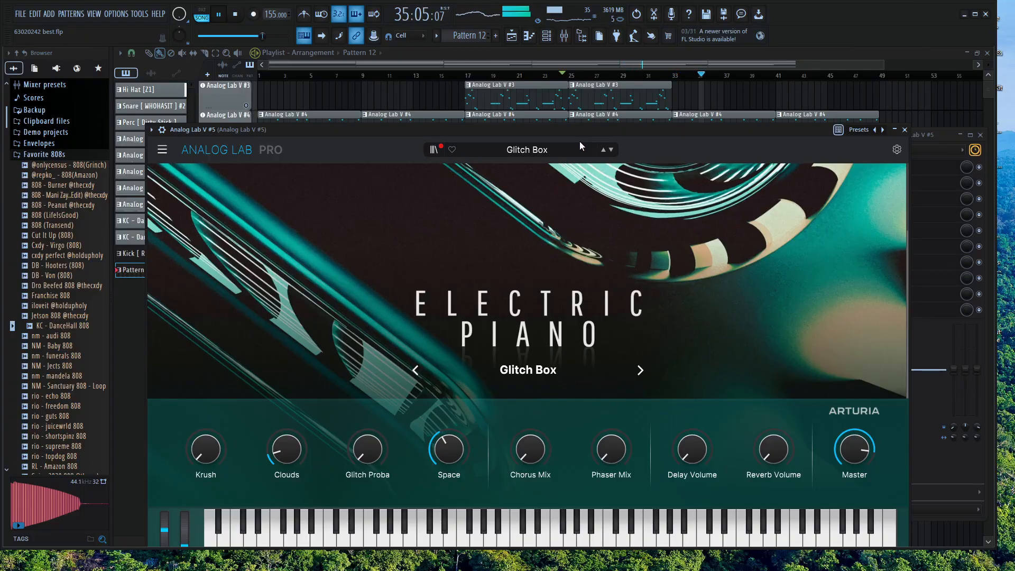
# Replay from bar 24 while stepping through the electric piano presets, load Jam Life, and return to the playlist
pyautogui.click(612, 150)
pyautogui.press('space')
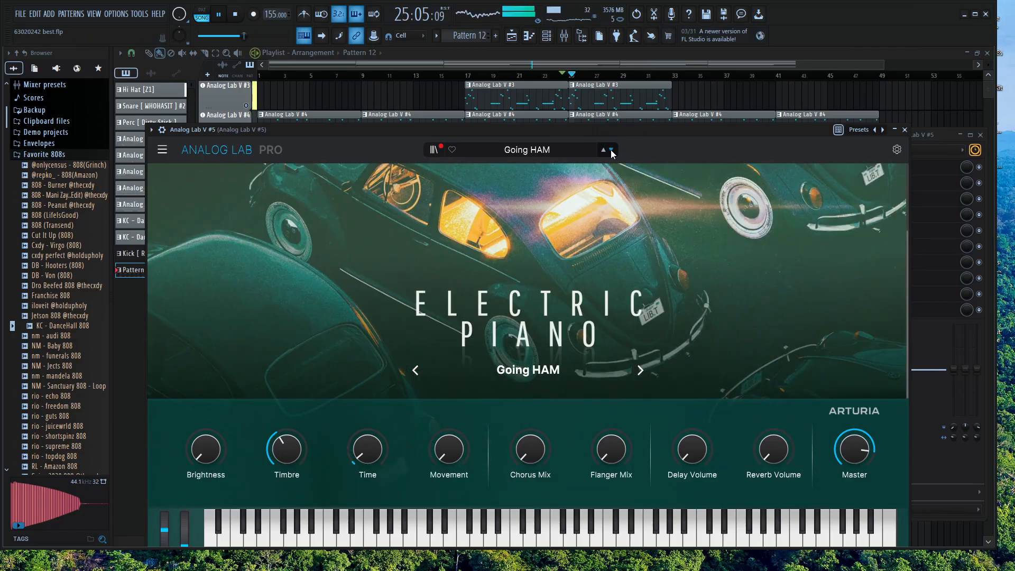
pyautogui.click(610, 150)
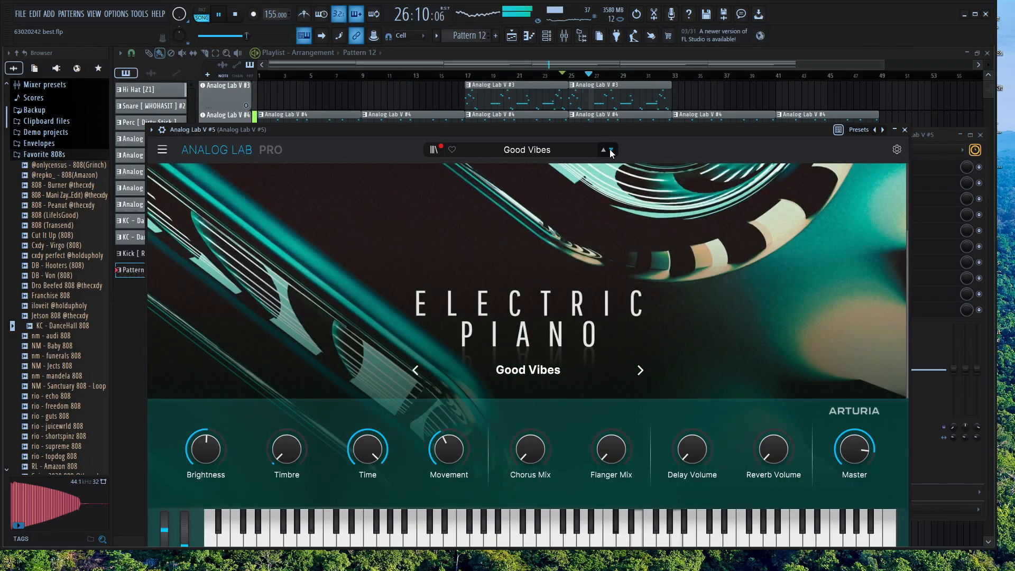
pyautogui.click(610, 151)
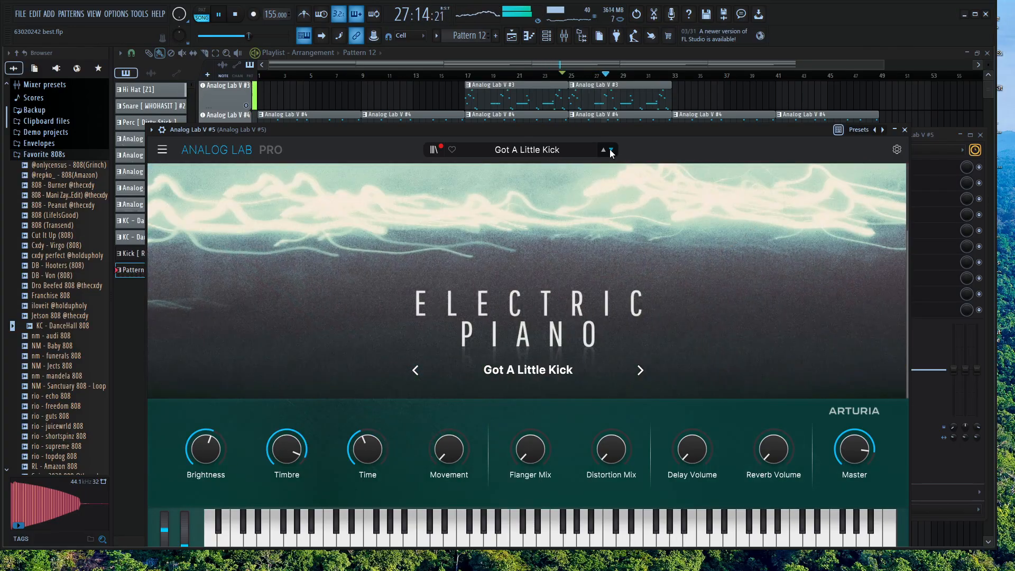
pyautogui.click(611, 150)
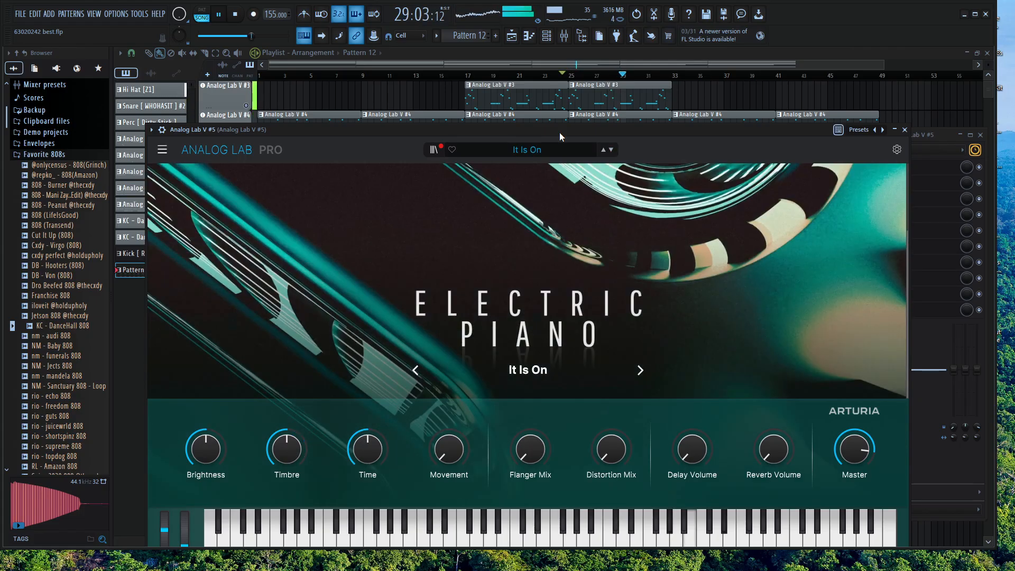
pyautogui.click(613, 150)
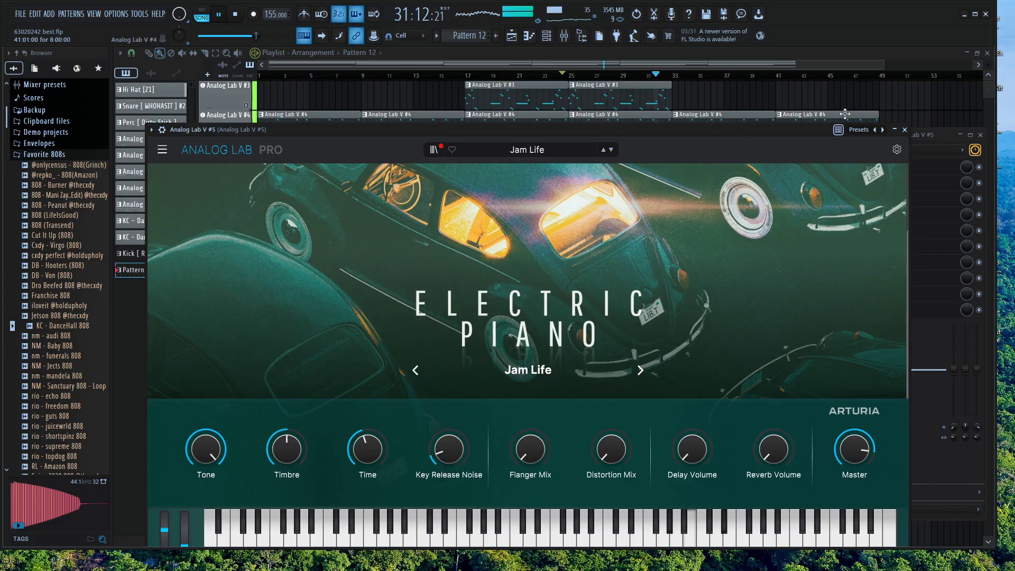
pyautogui.click(734, 53)
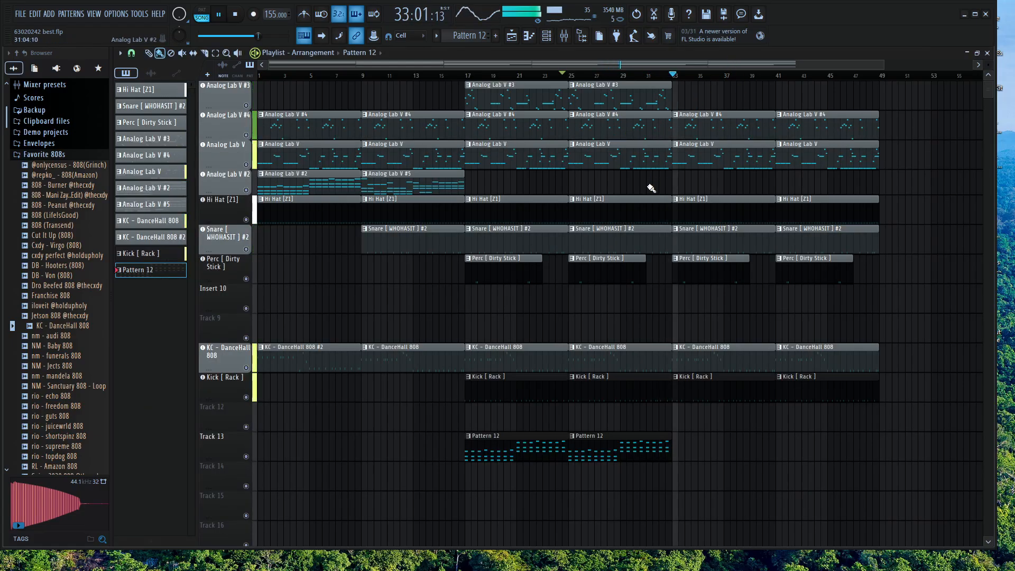
# Play from bar 17, move the Analog Lab V #5 mixer track just before melody master, and route it to melody master
pyautogui.press('space')
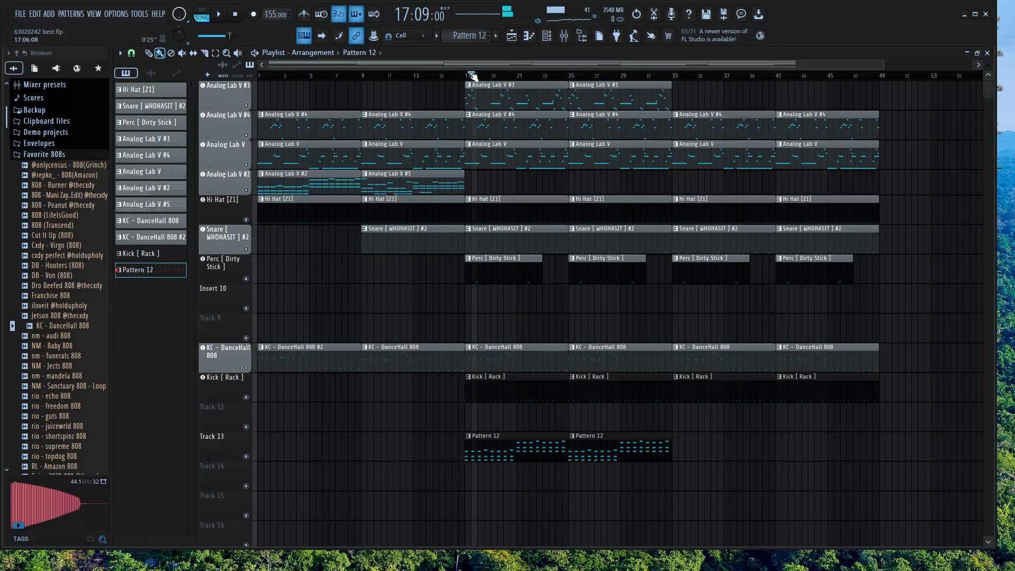
pyautogui.press('space')
pyautogui.press('F9')
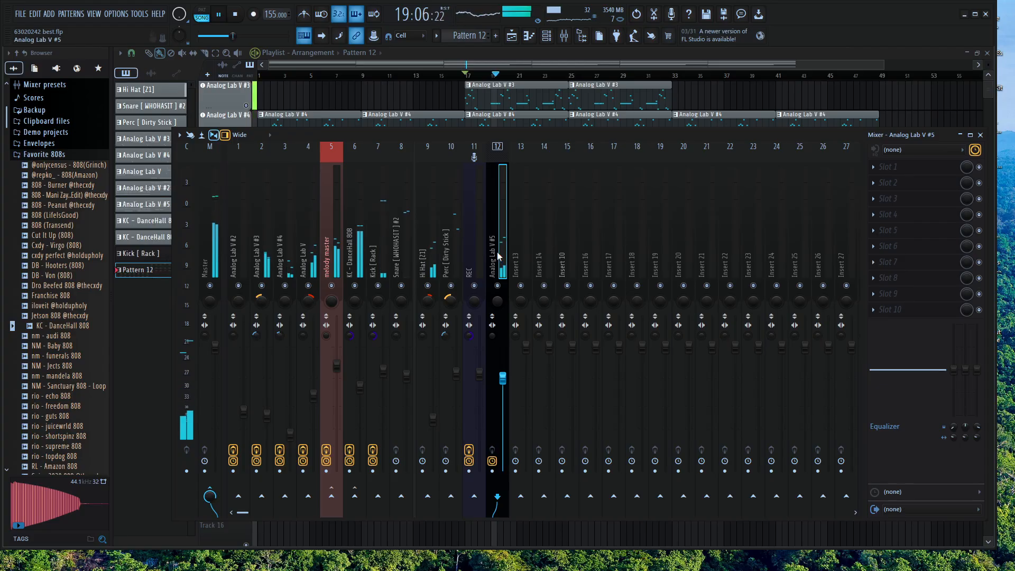
pyautogui.moveTo(498, 257); pyautogui.dragTo(333, 258)
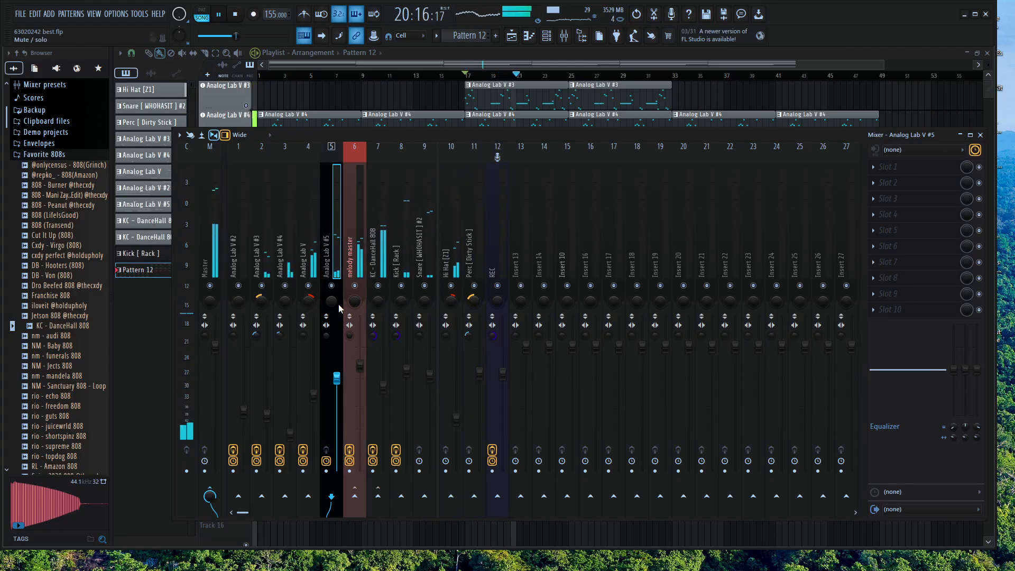
pyautogui.click(214, 494)
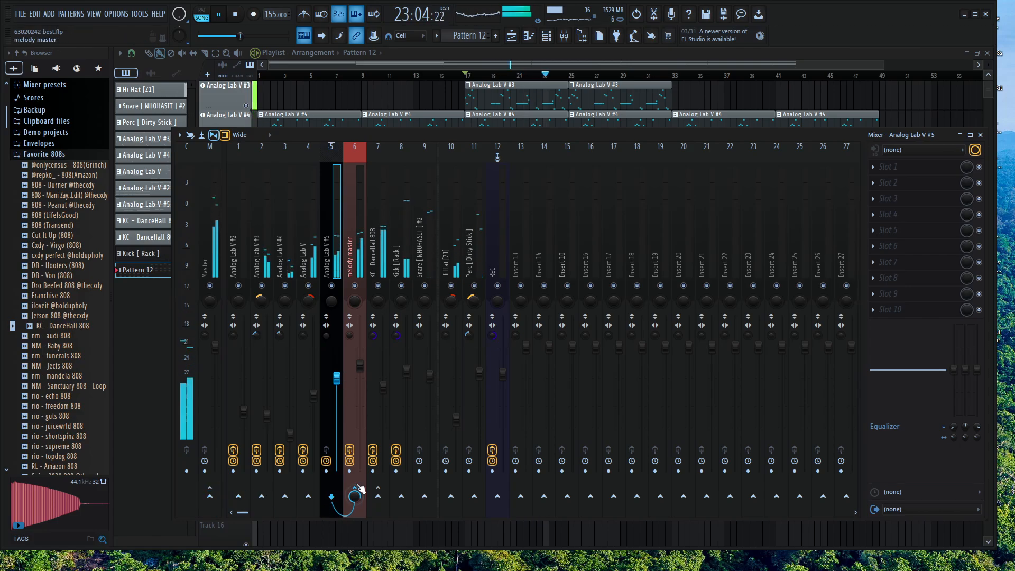
# Move the Abbey Road Saturator to slot 3 on melody master and slightly lower the Analog Lab V #5 fader
pyautogui.click(349, 257)
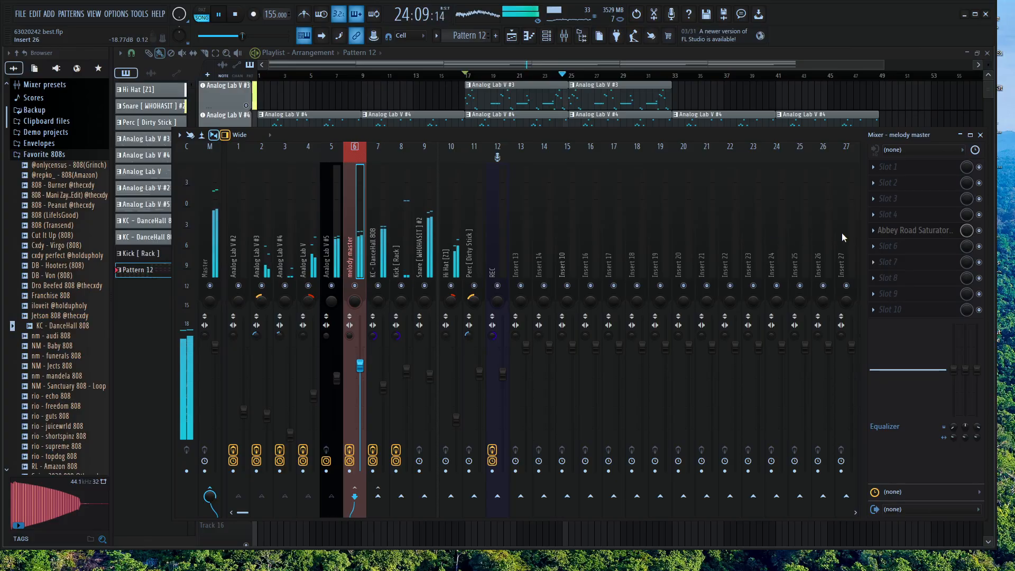
pyautogui.moveTo(895, 229); pyautogui.dragTo(893, 202)
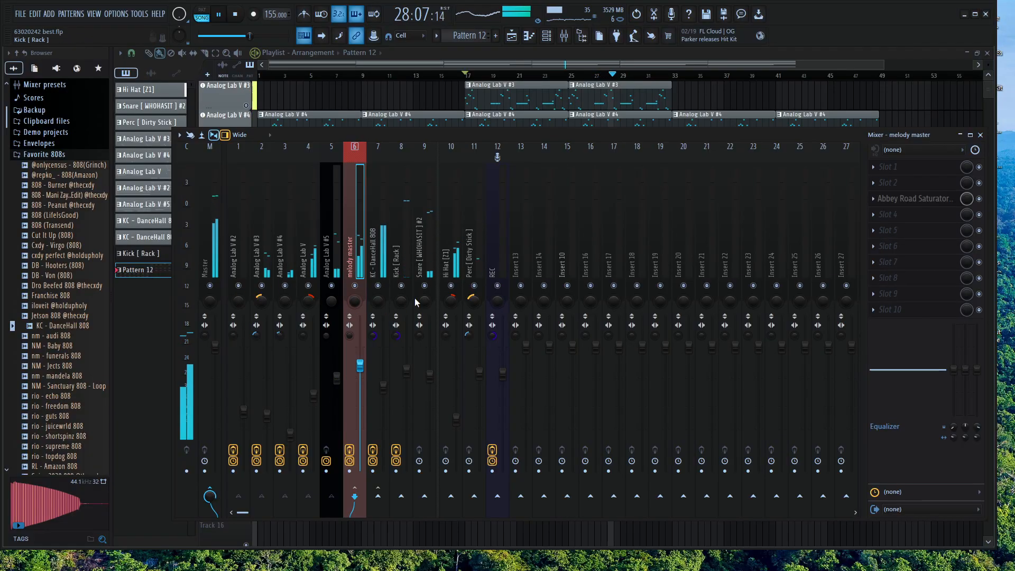
pyautogui.moveTo(384, 384); pyautogui.dragTo(337, 385)
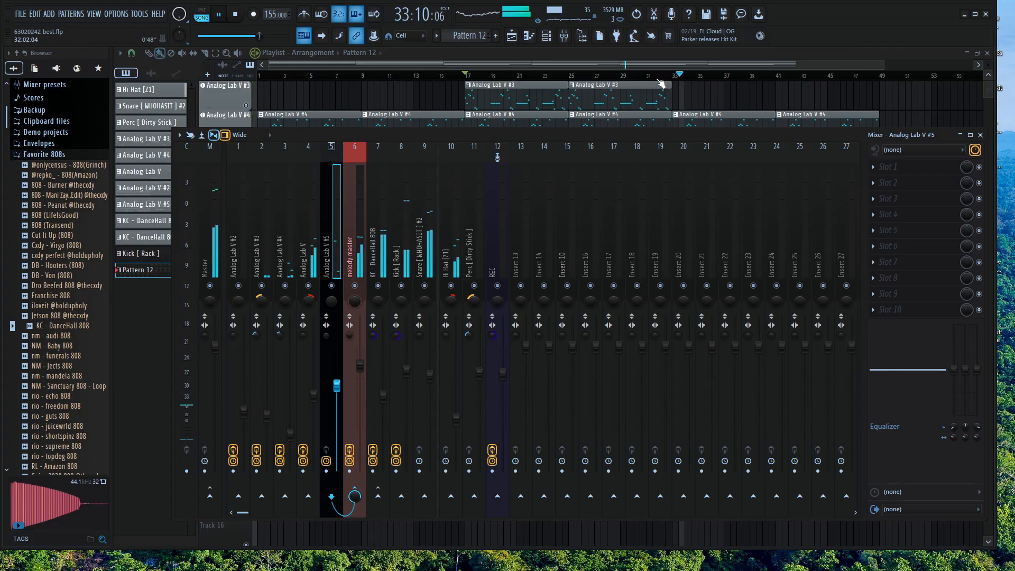
pyautogui.press('F9')
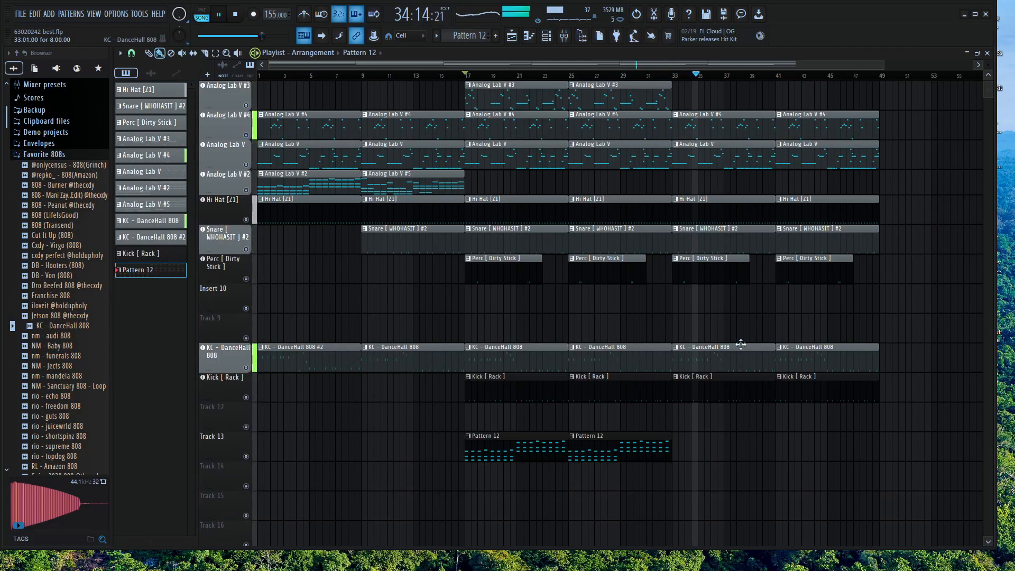
# Stop playback and make the Analog Lab V #4 clip at bar 33 a unique pattern
pyautogui.press('space')
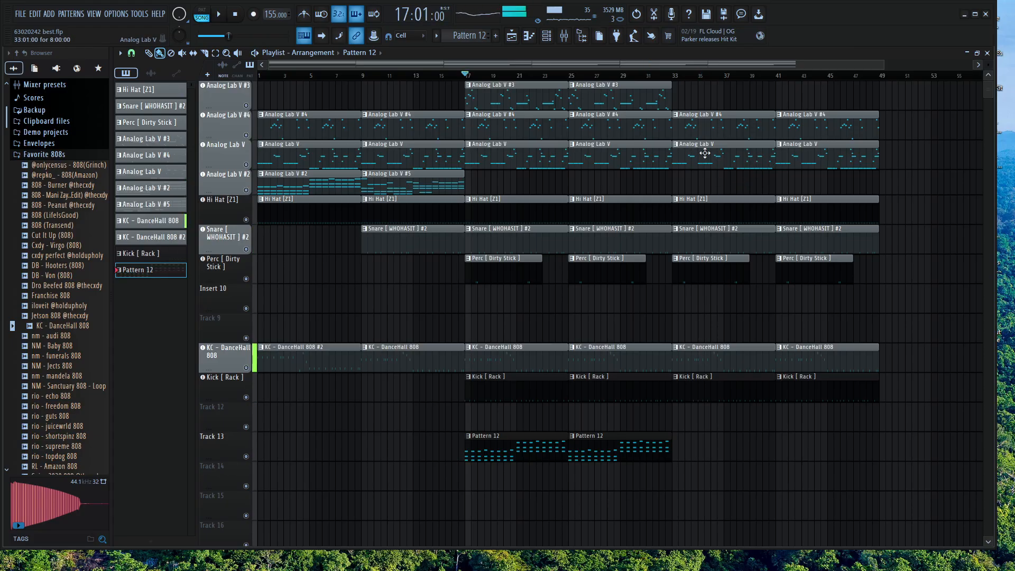
pyautogui.click(679, 91)
pyautogui.rightClick(681, 92)
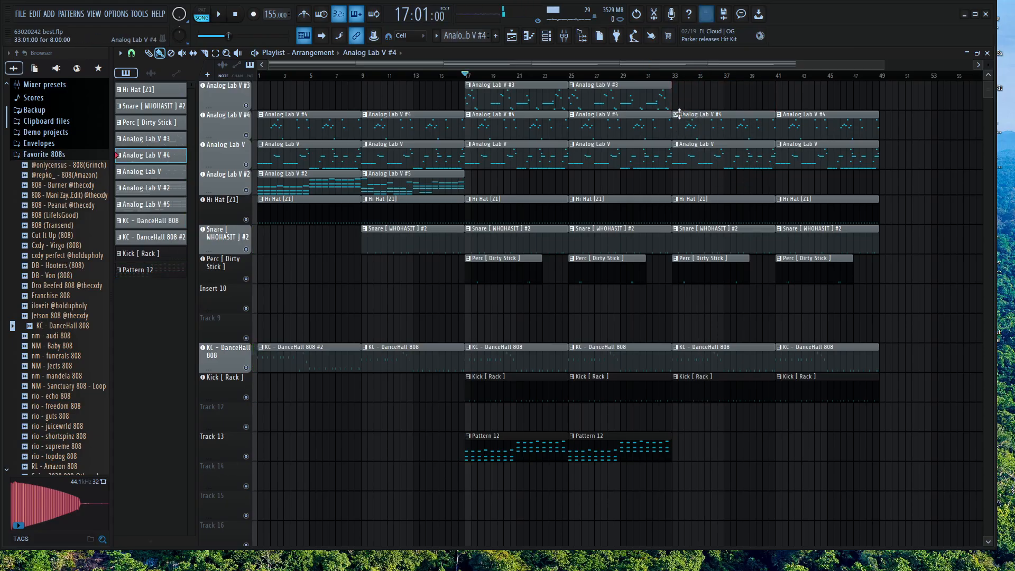
pyautogui.click(676, 114)
pyautogui.click(723, 201)
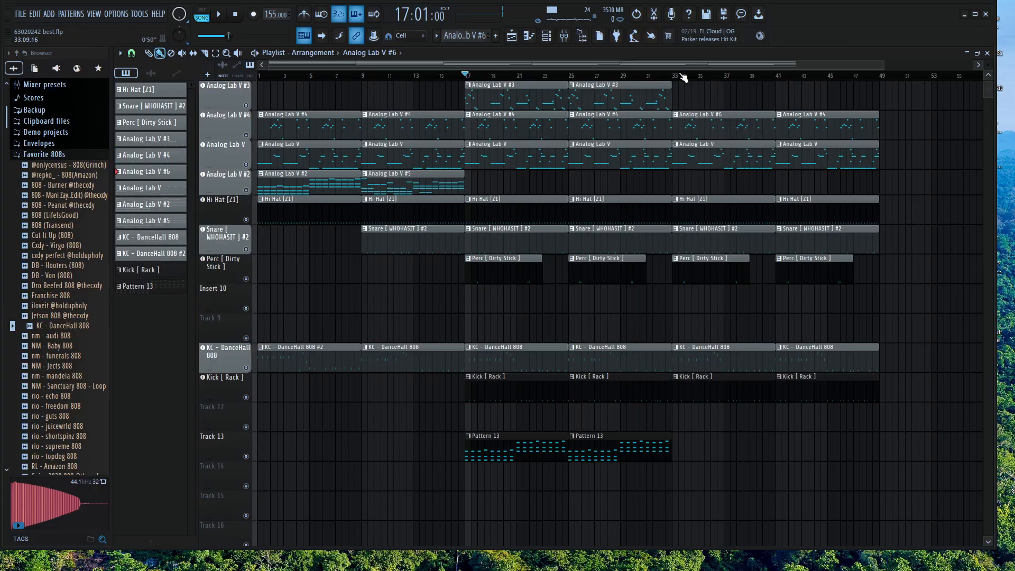
# Open the bar 33 melody clip in the piano roll and move its first four notes to G#7, C#7, D#7 and G#6
pyautogui.click(693, 115)
pyautogui.doubleClick(696, 117)
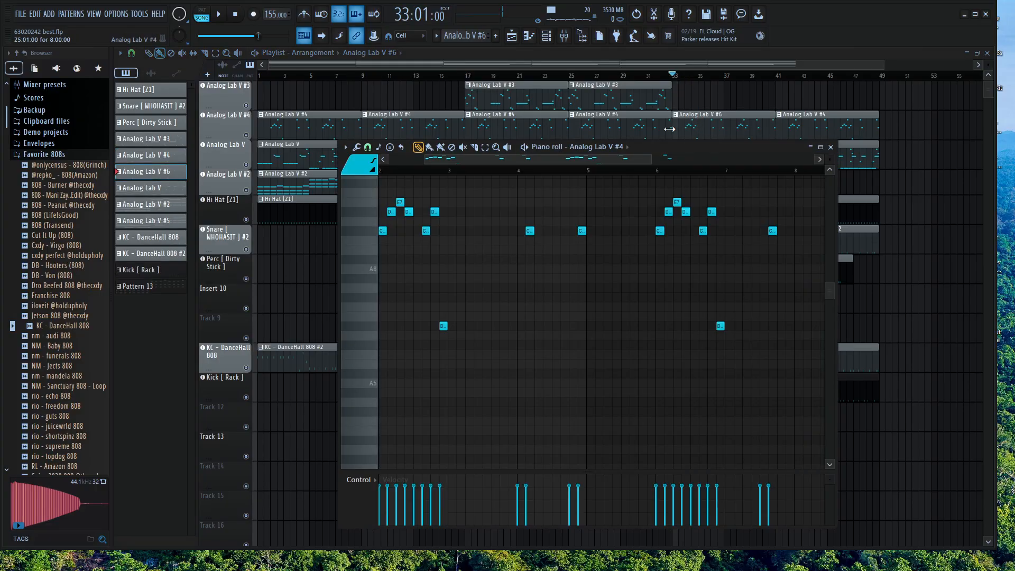
pyautogui.keyDown('ctrl'); pyautogui.scroll(-2, 557, 195); pyautogui.keyUp('ctrl')
pyautogui.keyDown('ctrl'); pyautogui.scroll(2, 421, 244); pyautogui.keyUp('ctrl')
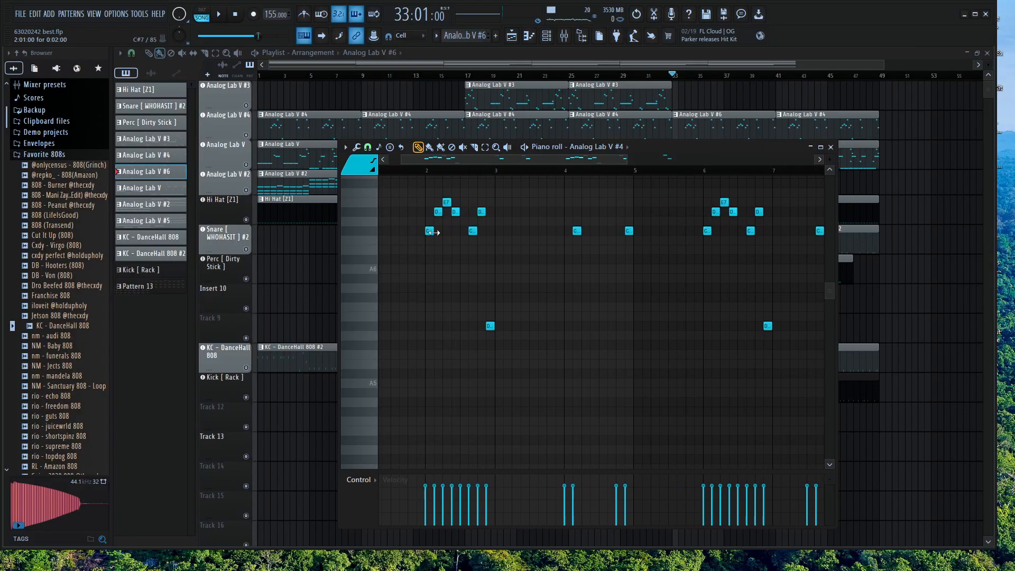
pyautogui.moveTo(429, 232); pyautogui.dragTo(427, 193)
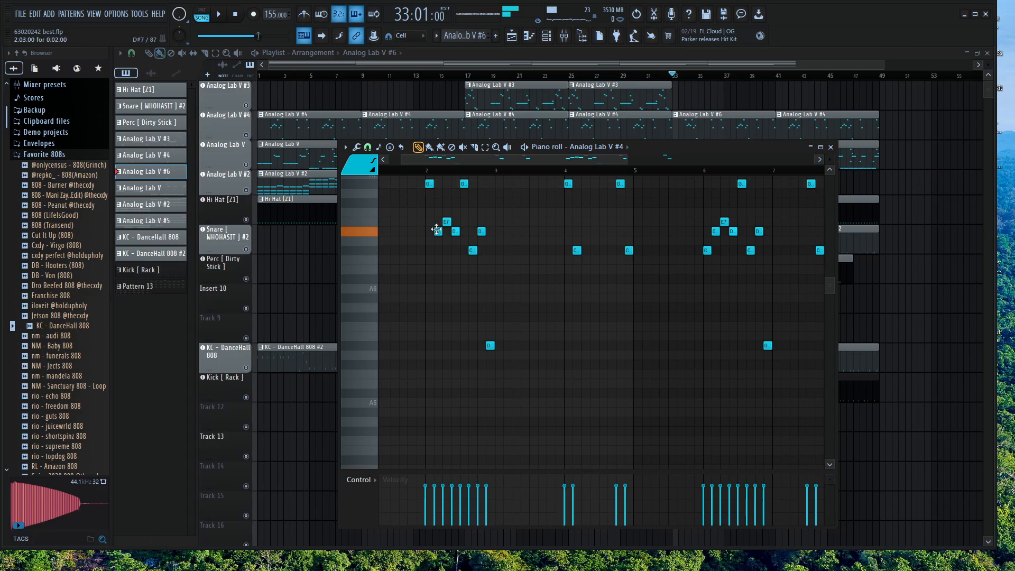
pyautogui.moveTo(438, 240); pyautogui.dragTo(439, 252)
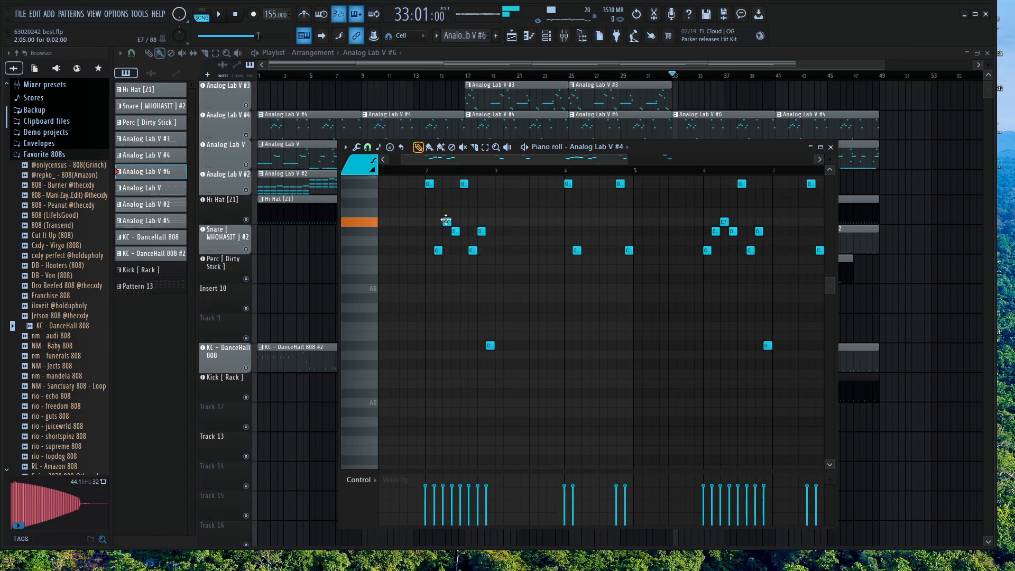
pyautogui.moveTo(446, 214); pyautogui.dragTo(455, 290)
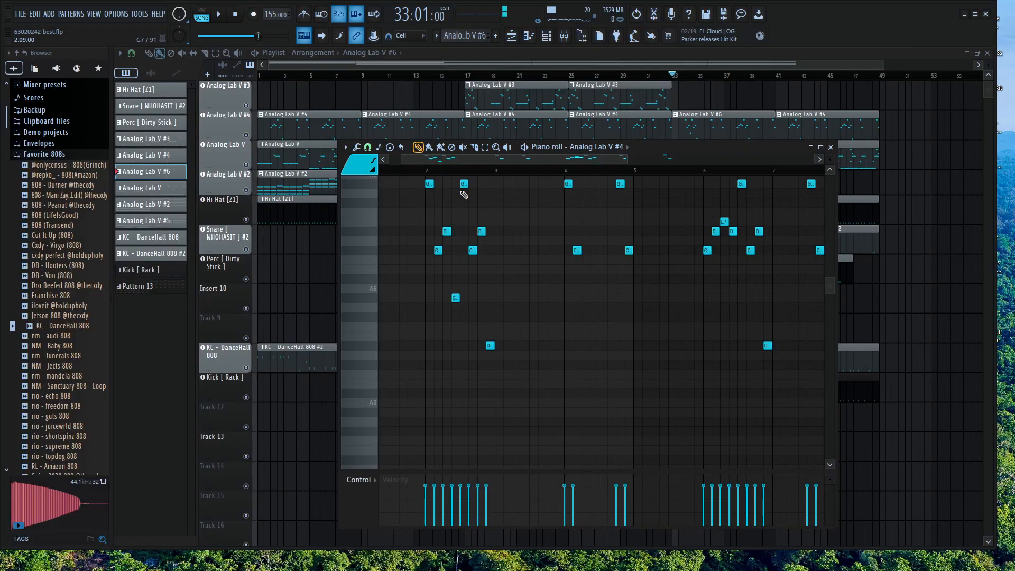
# Move the fifth, sixth and seventh notes of the opening phrase to E7, D#7 and G#6, and play it from bar 33
pyautogui.moveTo(461, 191); pyautogui.dragTo(471, 226)
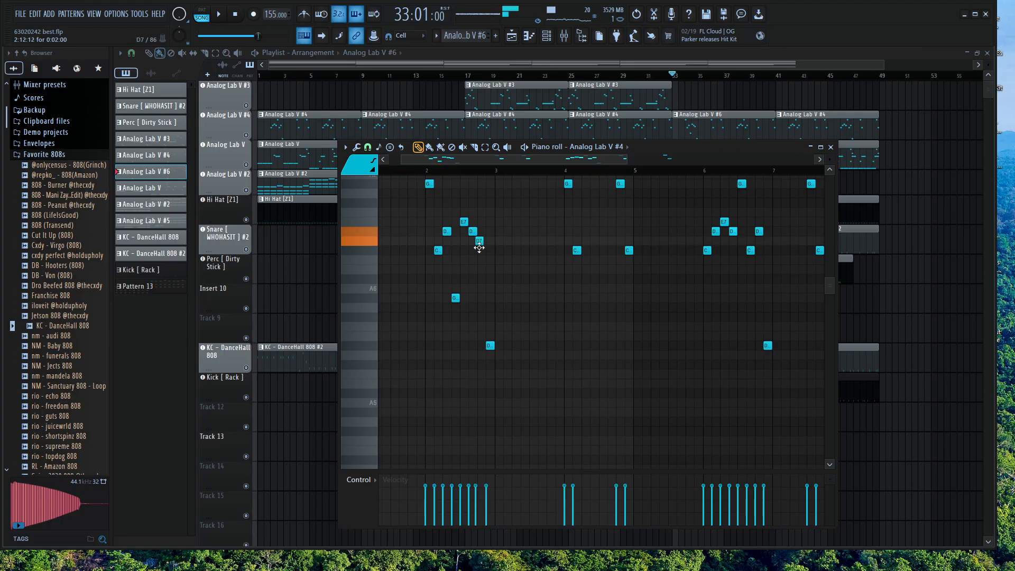
pyautogui.moveTo(479, 248); pyautogui.dragTo(479, 296)
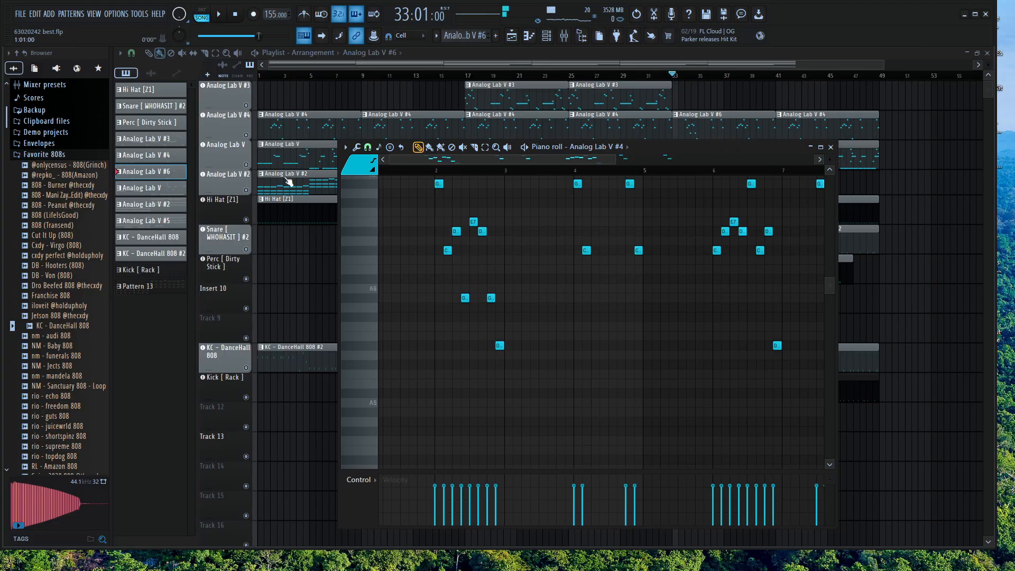
pyautogui.press('space')
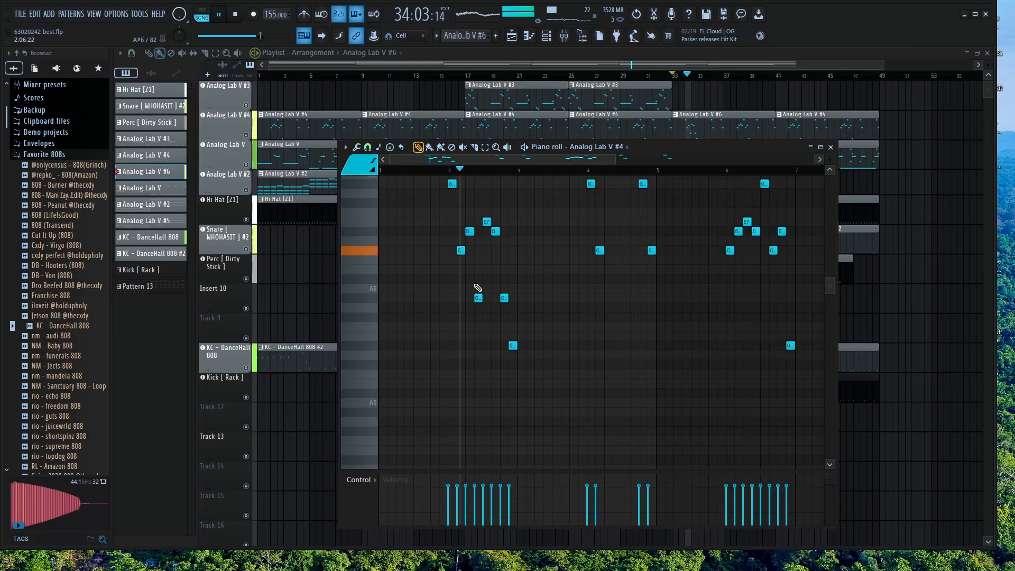
pyautogui.press('space')
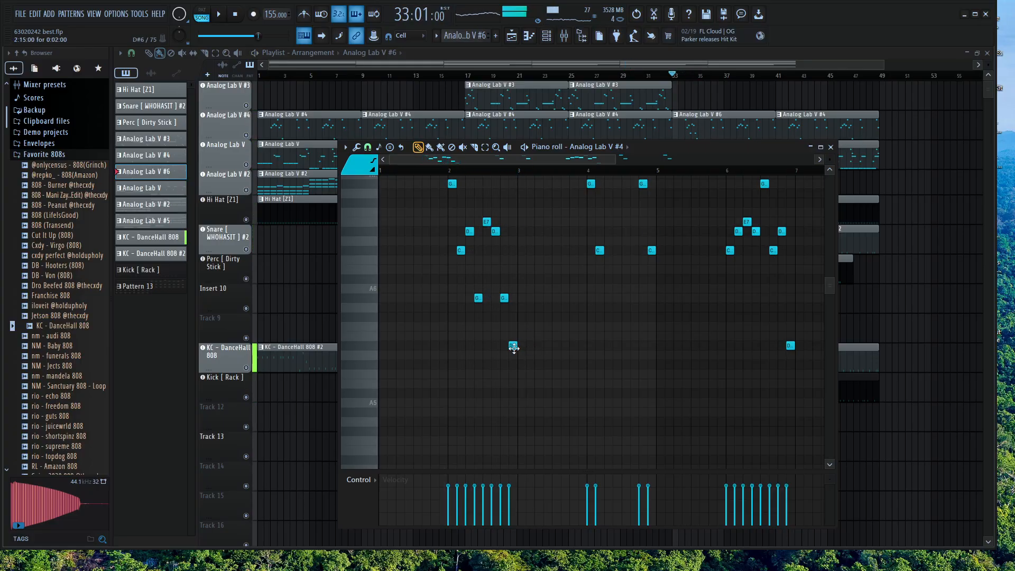
# Add a D#7 note at the start of bar 3 in the piano roll and play the phrase from bar 33
pyautogui.click(516, 259)
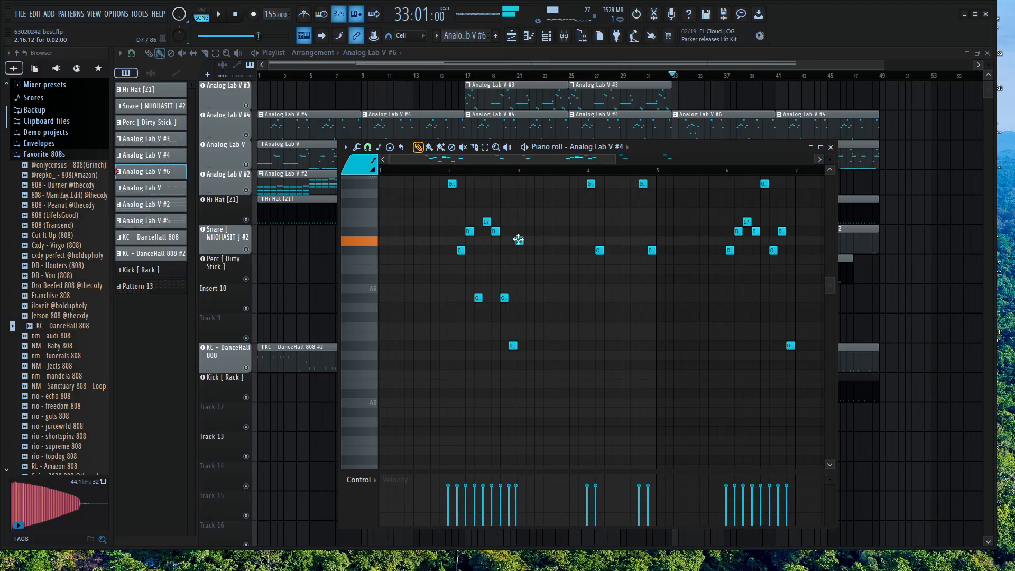
pyautogui.moveTo(519, 239); pyautogui.dragTo(519, 231)
pyautogui.press('space')
pyautogui.keyDown('ctrl'); pyautogui.scroll(3, 539, 254); pyautogui.keyUp('ctrl')
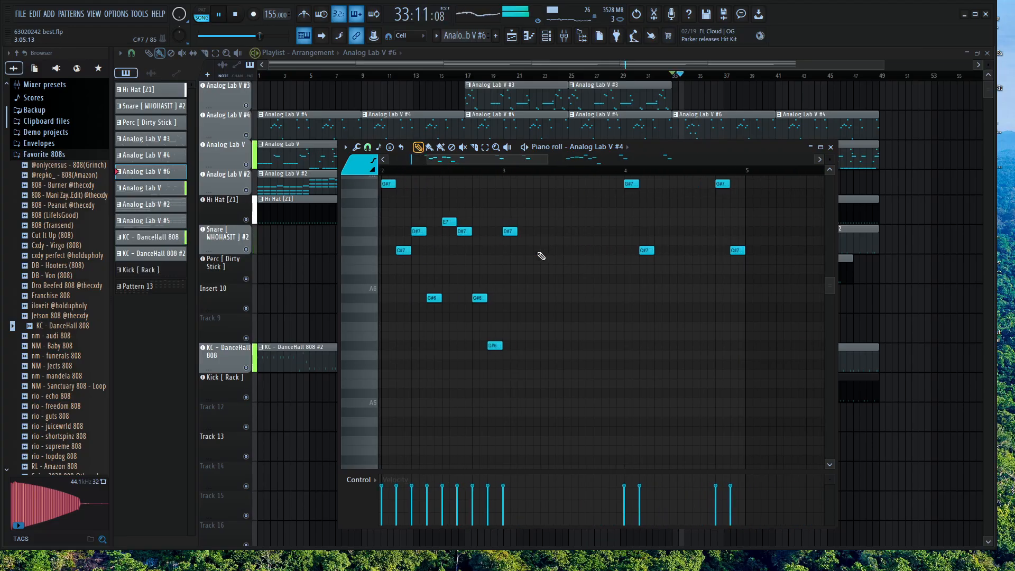
pyautogui.scroll(-2, 541, 256)
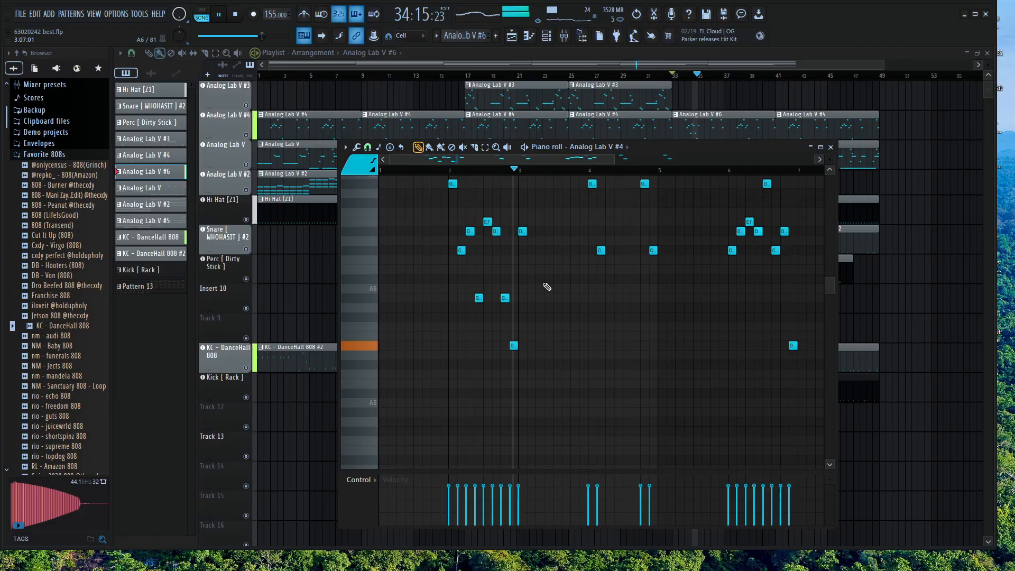
pyautogui.press('space')
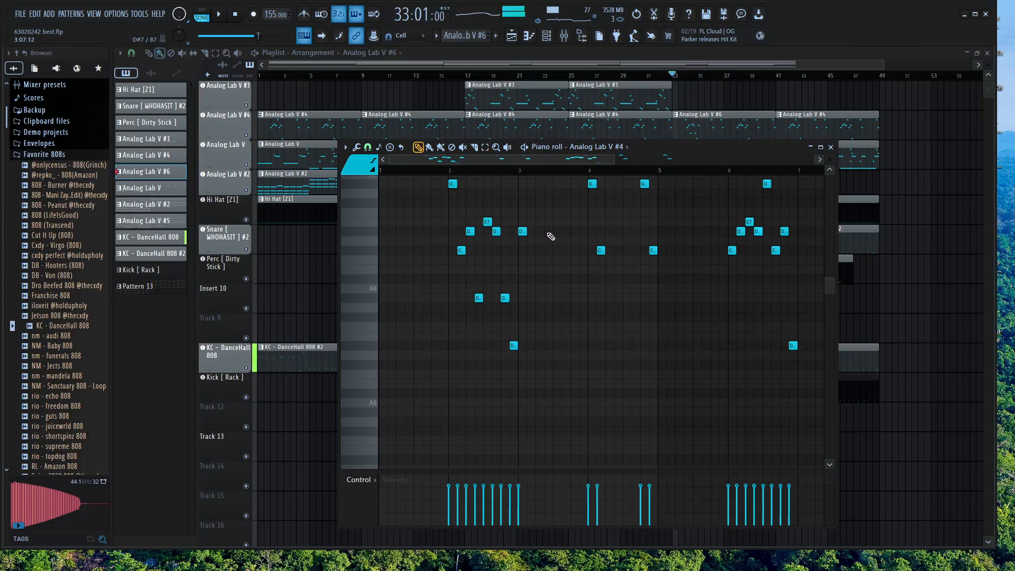
# Add two more spaced D#7 notes across bar 3, shift them slightly earlier, and listen to the phrase
pyautogui.press('space')
pyautogui.keyDown('ctrl'); pyautogui.scroll(2, 555, 235); pyautogui.keyUp('ctrl')
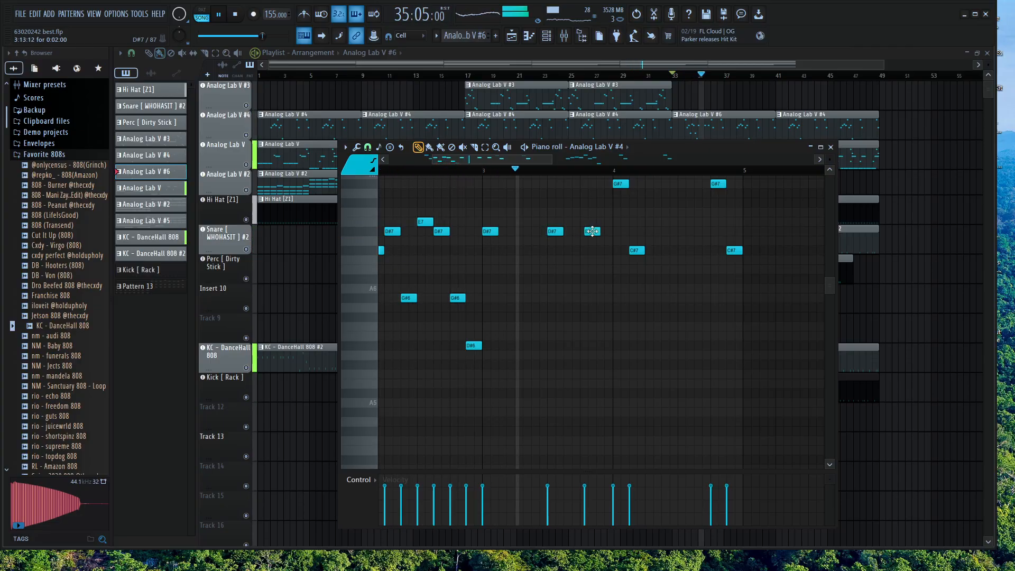
pyautogui.click(586, 232)
pyautogui.press('space')
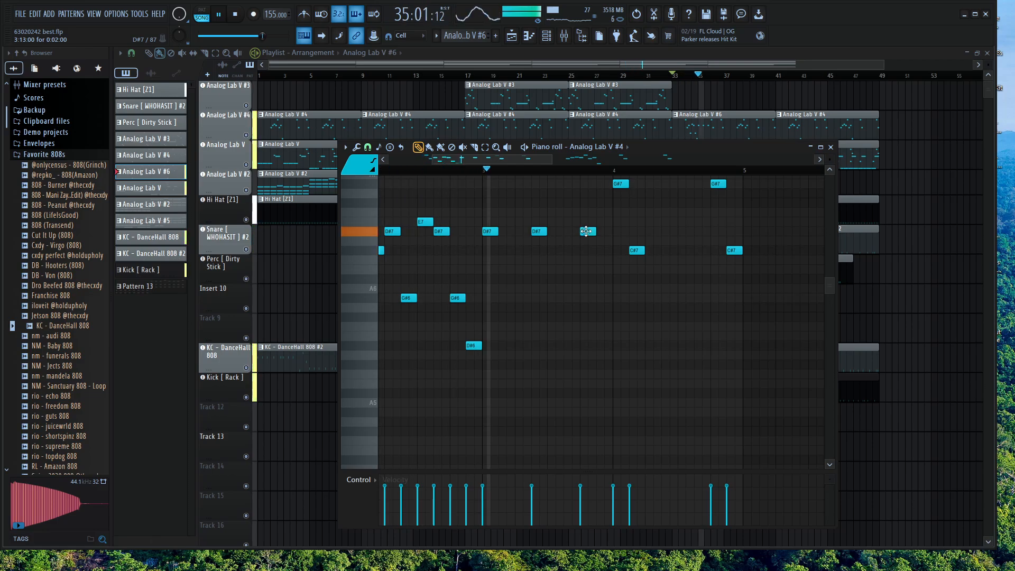
pyautogui.scroll(-3, 605, 233)
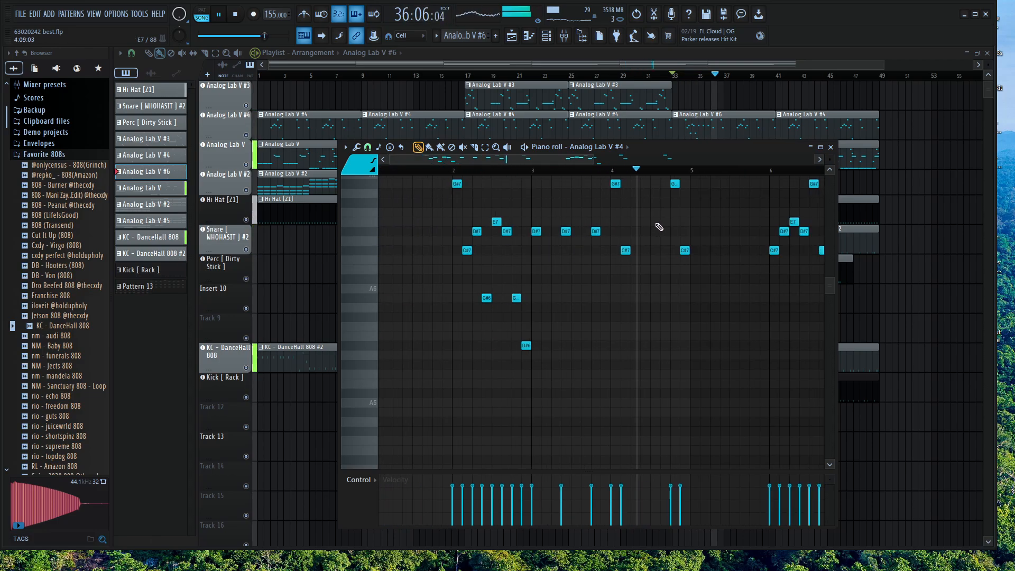
pyautogui.press('space')
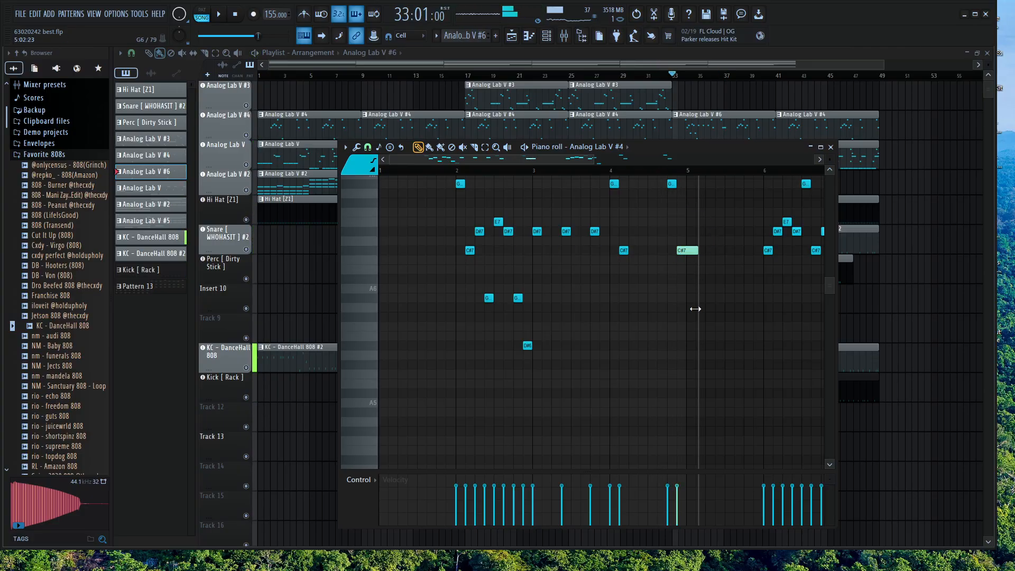
# Add two G#6 notes and one A6 note spaced across bar 5 of the melody, and audition them from bar 33
pyautogui.moveTo(689, 252); pyautogui.dragTo(687, 304)
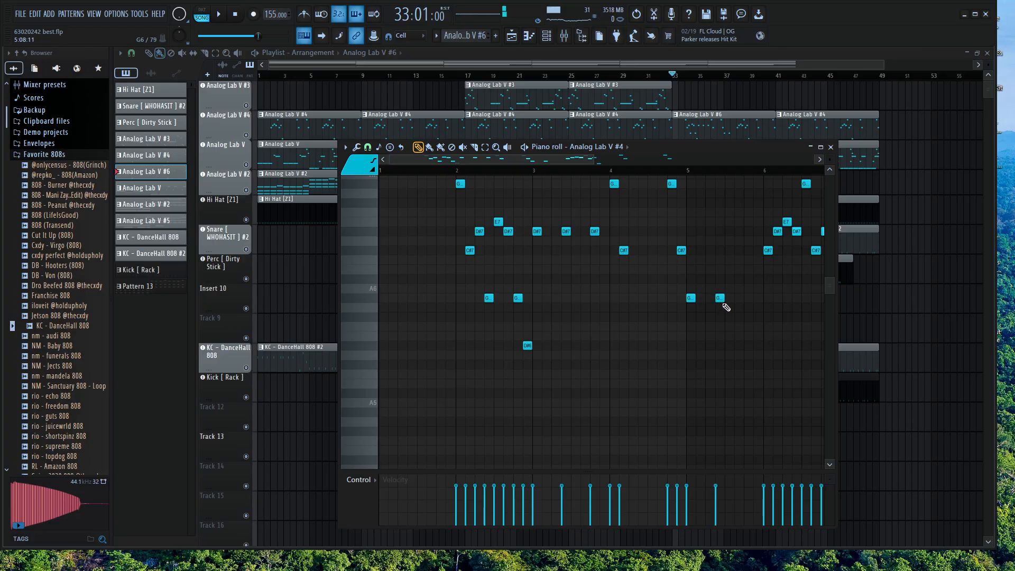
pyautogui.moveTo(732, 271); pyautogui.dragTo(746, 305)
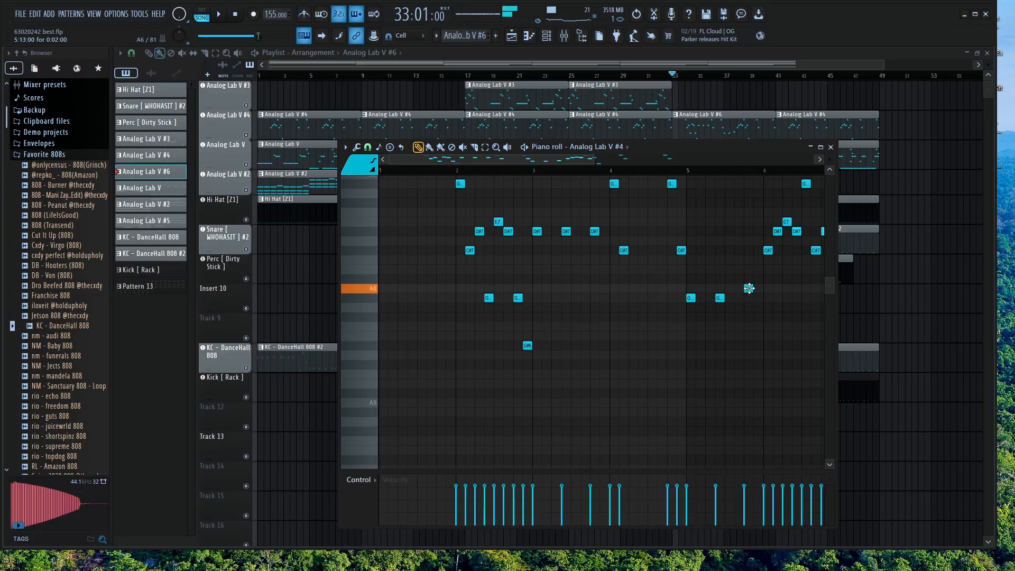
pyautogui.press('space')
pyautogui.scroll(2, 741, 287)
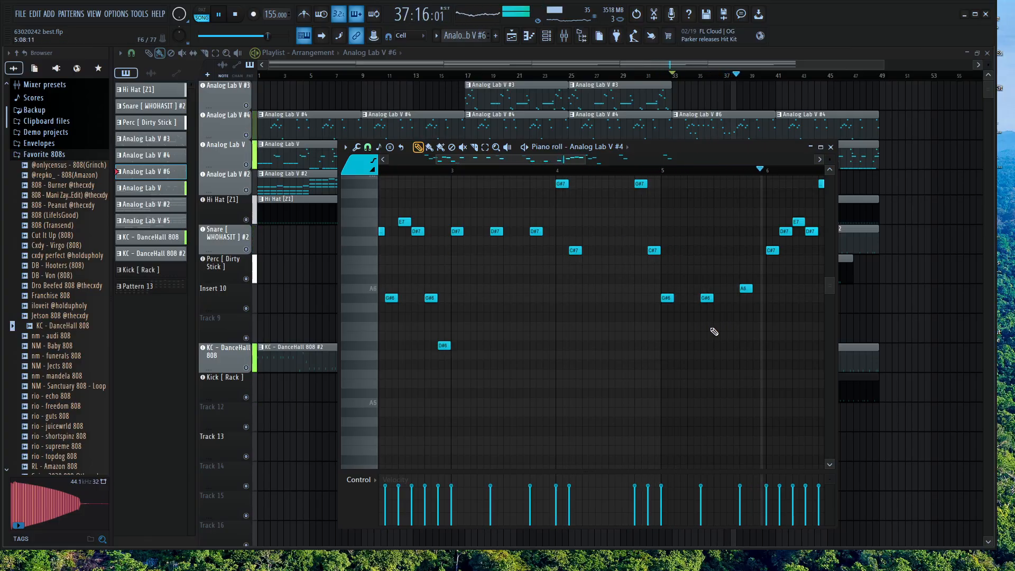
pyautogui.scroll(-2, 714, 332)
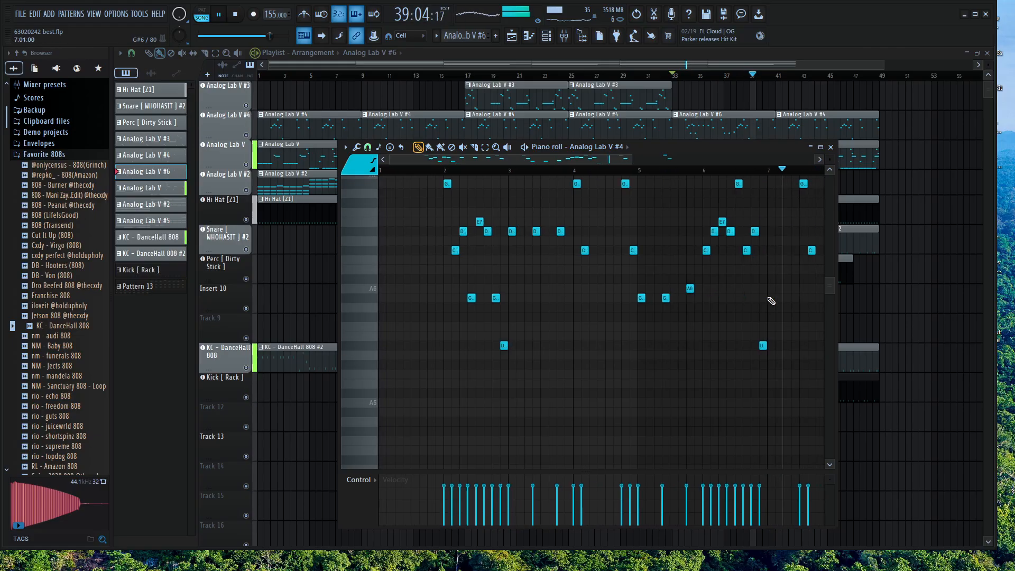
pyautogui.press('space')
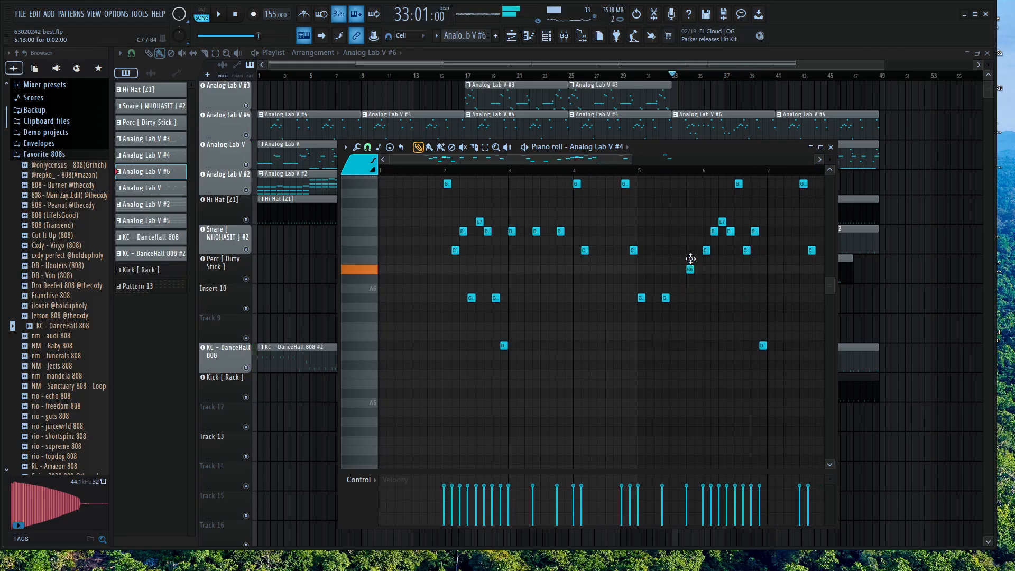
# Change the last of the three added bar 5 notes to G#6 and replay the melody variation from bar 33
pyautogui.moveTo(688, 215); pyautogui.dragTo(690, 299)
pyautogui.press('space')
pyautogui.scroll(-2, 712, 323)
pyautogui.scroll(1, 706, 307)
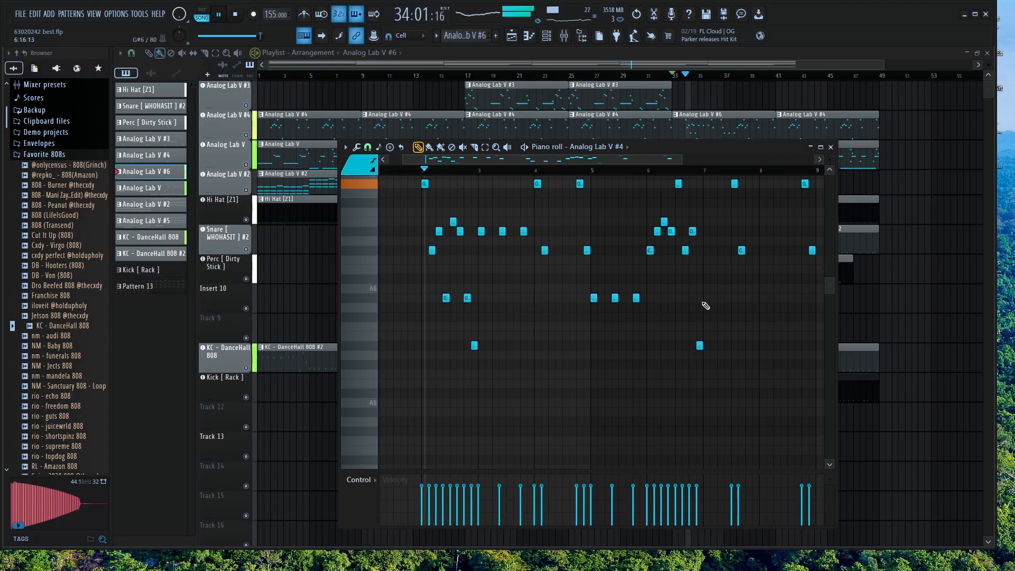
pyautogui.scroll(3, 708, 303)
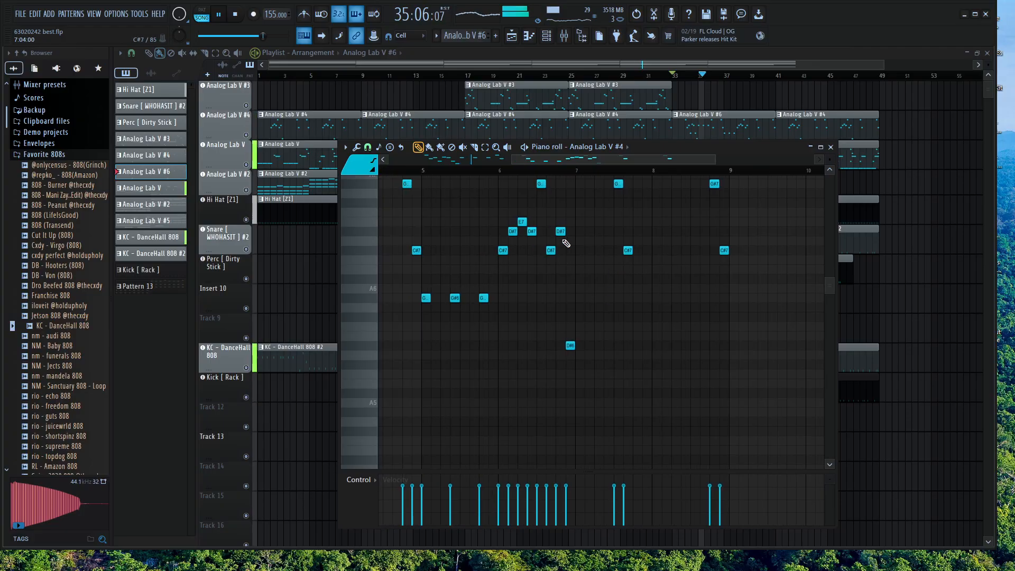
pyautogui.scroll(-1, 582, 312)
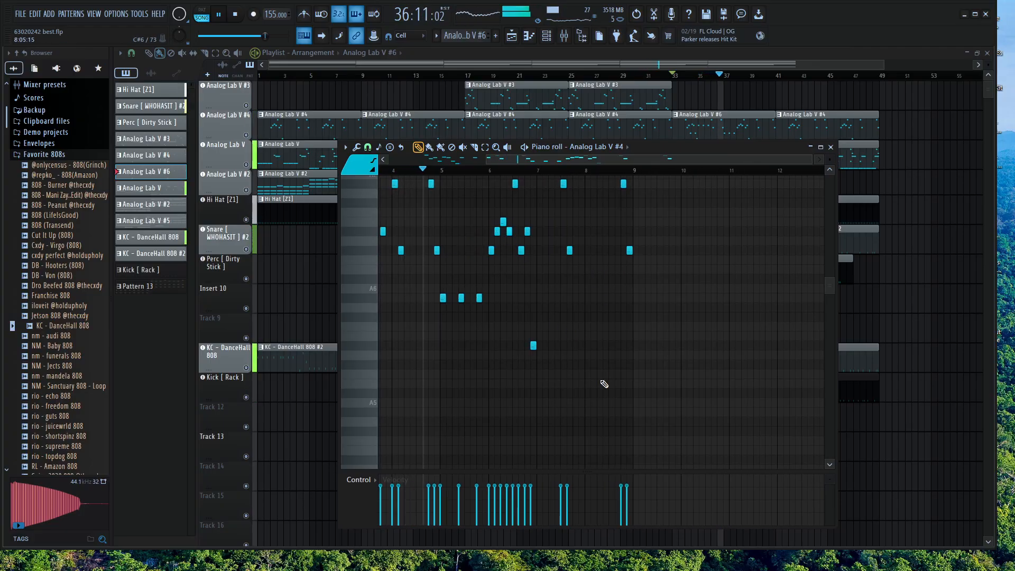
pyautogui.scroll(4, 582, 382)
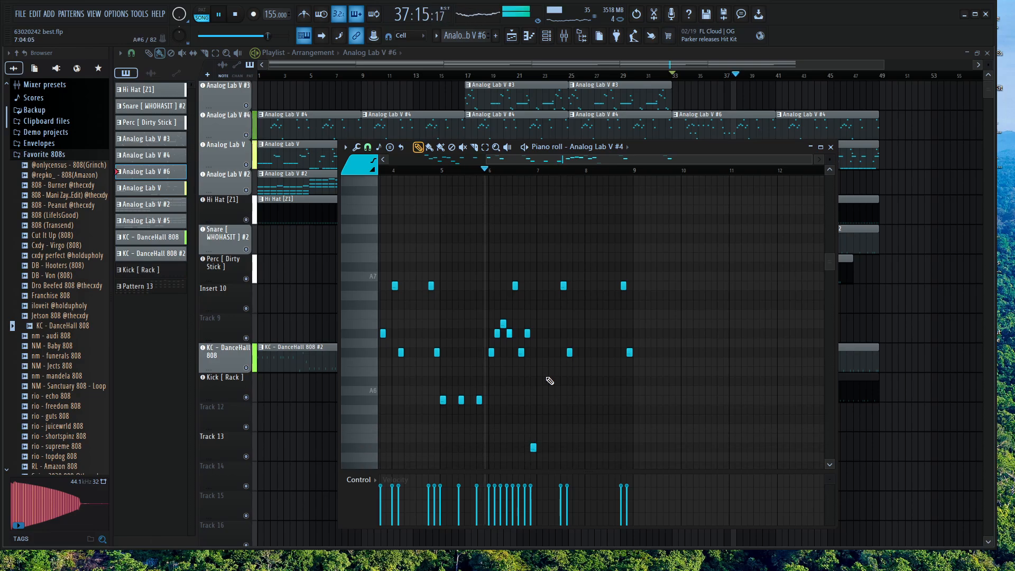
pyautogui.scroll(-1, 544, 407)
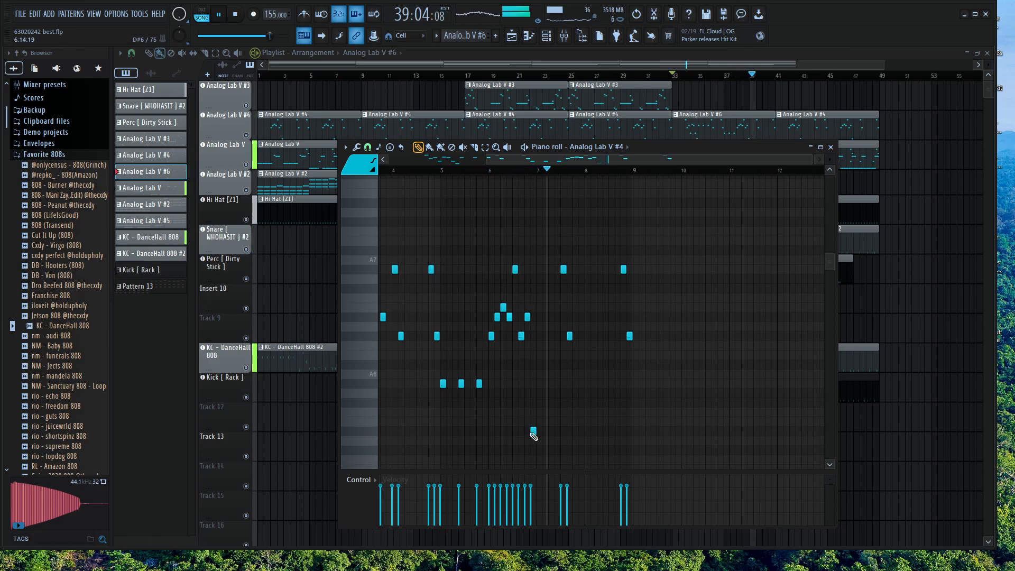
pyautogui.press('space')
# Delete the two old notes in bar 7, copy the three bar 5 G#6 notes there at A#6, and audition the result
pyautogui.click(533, 431)
pyautogui.moveTo(539, 431); pyautogui.dragTo(540, 383)
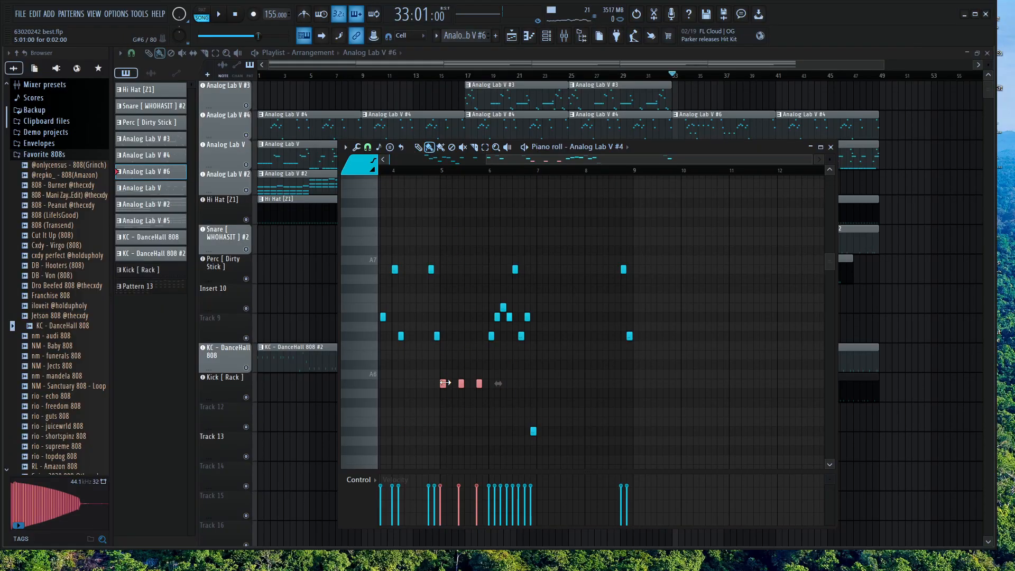
pyautogui.press('space')
pyautogui.moveTo(442, 382); pyautogui.dragTo(544, 356)
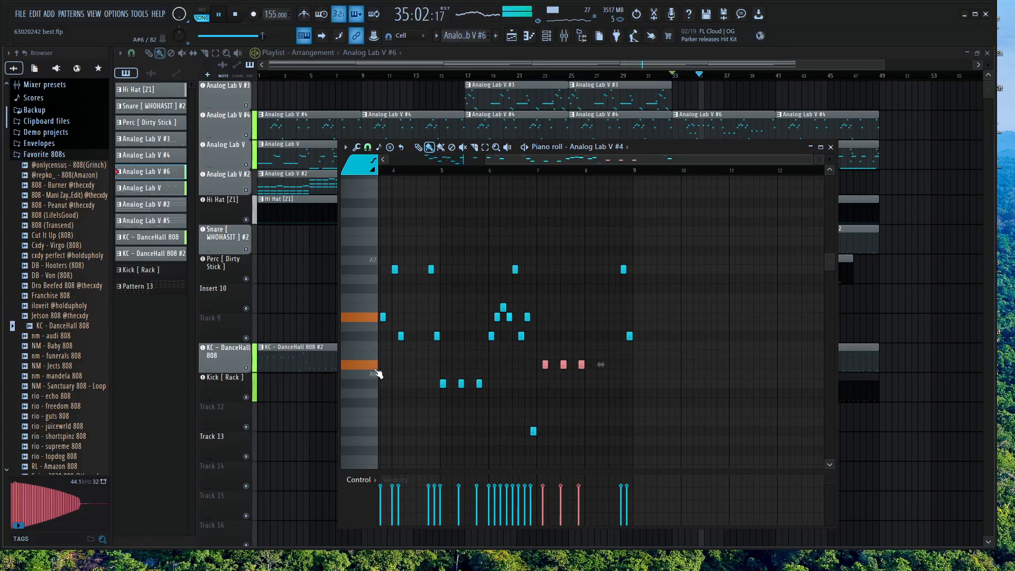
pyautogui.press('space')
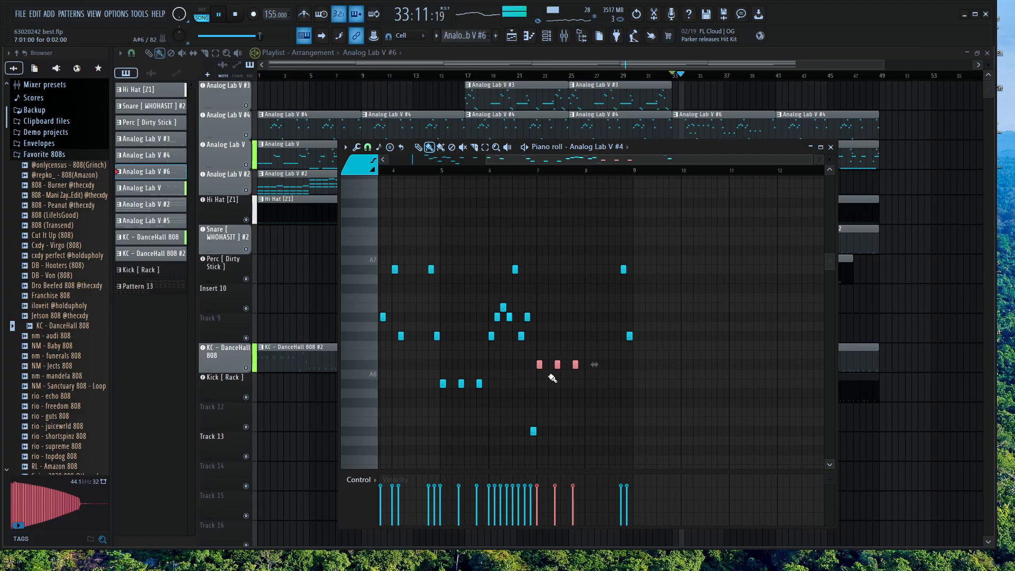
pyautogui.scroll(3, 549, 375)
pyautogui.scroll(-3, 545, 370)
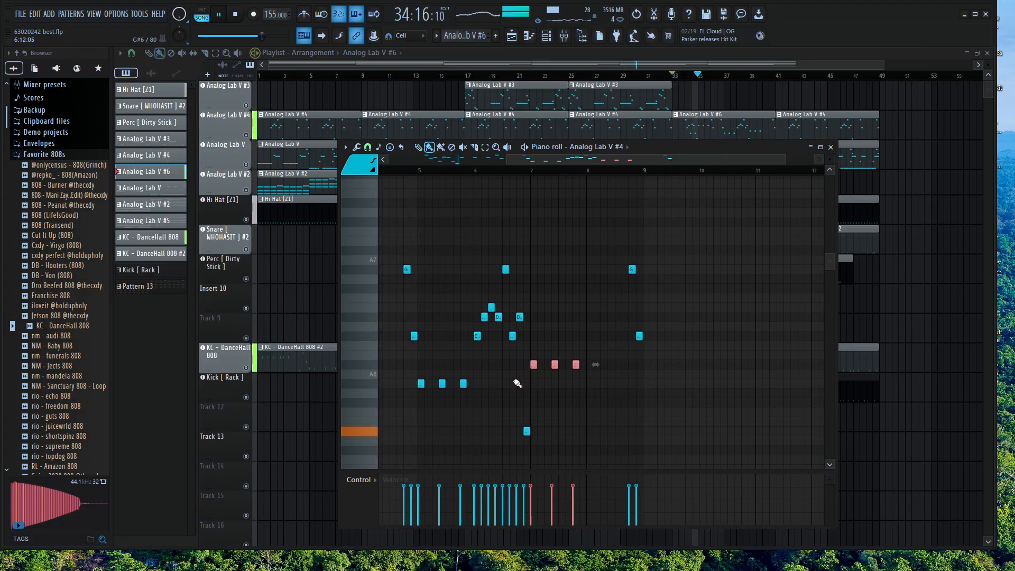
pyautogui.scroll(-2, 544, 374)
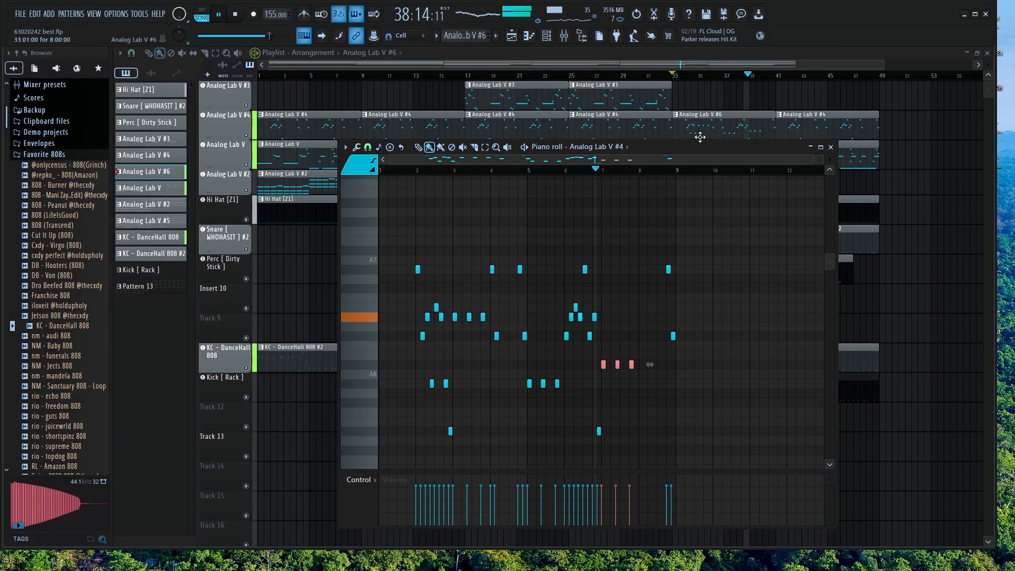
# Set the first copied bar 7 note to B6 and the other two to C7 while replaying from bar 33
pyautogui.press('space')
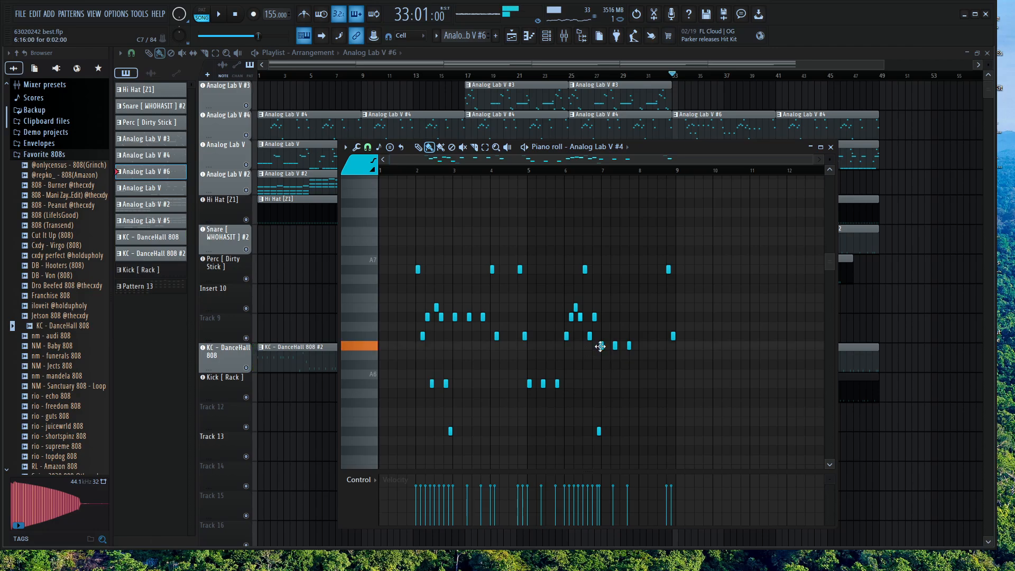
pyautogui.press('space')
pyautogui.moveTo(614, 347); pyautogui.dragTo(611, 361)
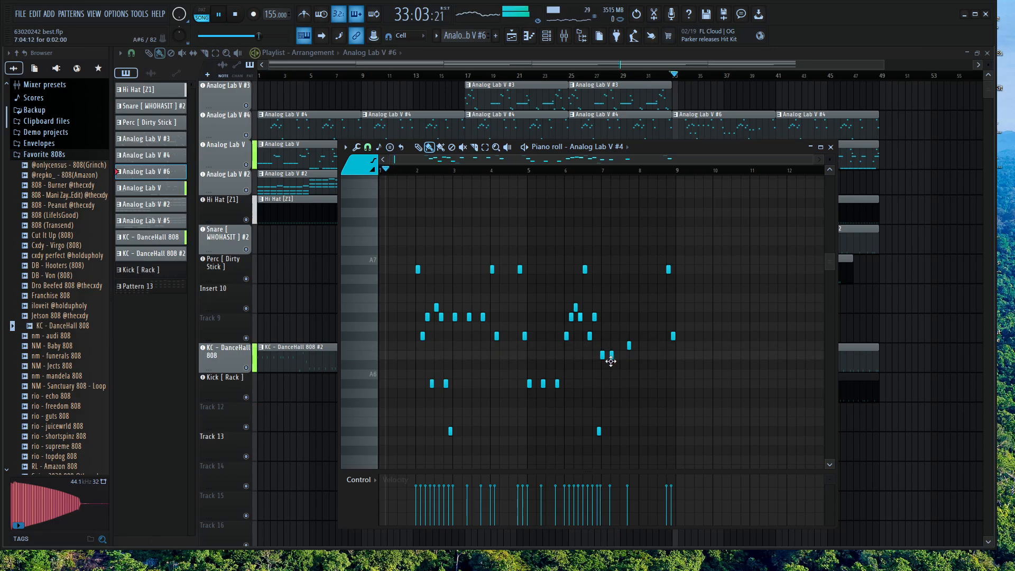
pyautogui.keyDown('ctrl'); pyautogui.scroll(4, 612, 345); pyautogui.keyUp('ctrl')
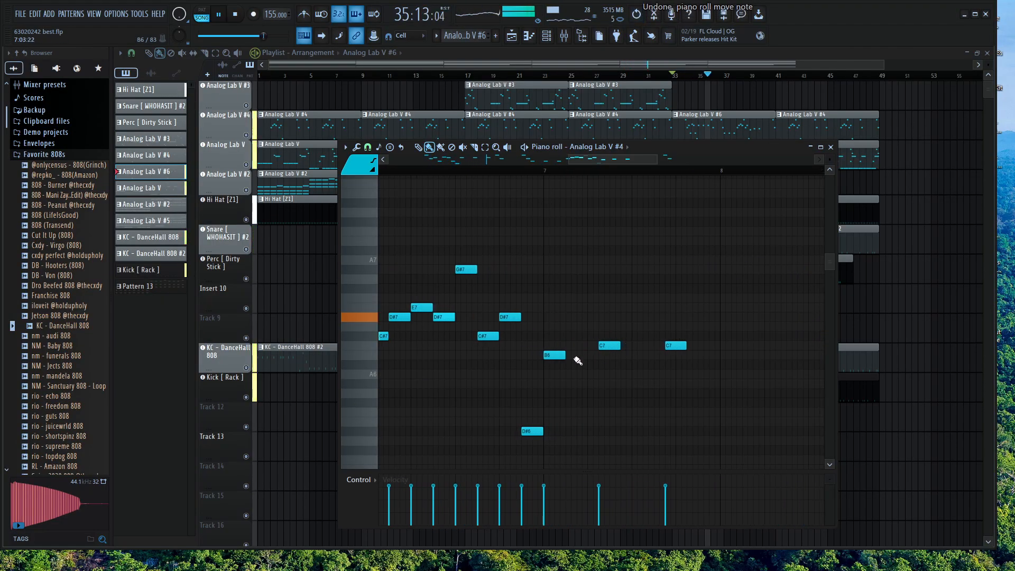
# Try the three bar 7 notes at B6 with an extra A#6 note beneath the first one
pyautogui.keyDown('ctrl'); pyautogui.scroll(-2, 602, 347); pyautogui.keyUp('ctrl')
pyautogui.keyDown('ctrl'); pyautogui.scroll(-1, 590, 348); pyautogui.keyUp('ctrl')
pyautogui.moveTo(567, 355); pyautogui.dragTo(561, 346)
pyautogui.keyDown('ctrl'); pyautogui.moveTo(657, 335); pyautogui.dragTo(566, 359); pyautogui.keyUp('ctrl')
pyautogui.press('space')
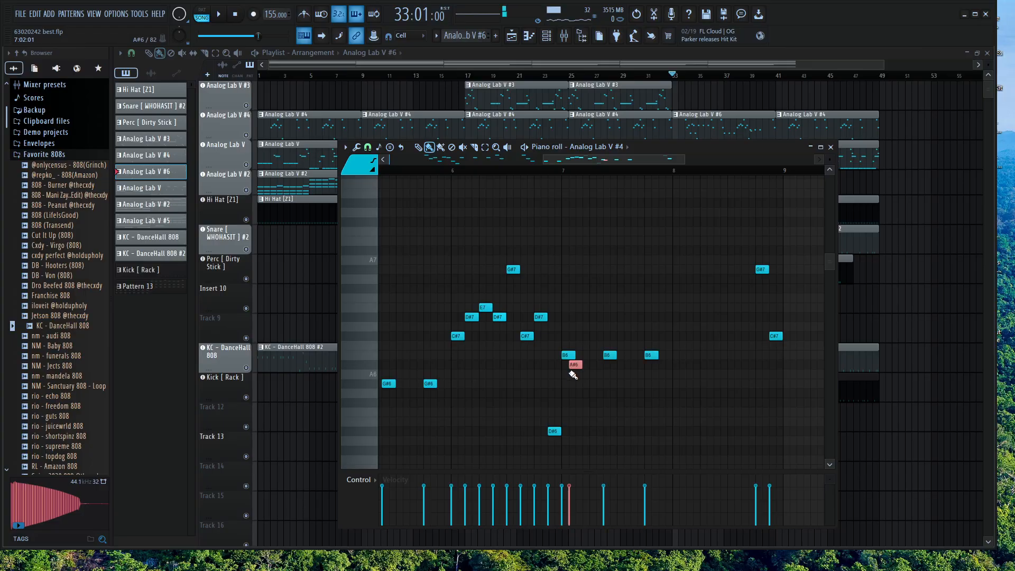
# Undo the last note edits, set the three bar 7 notes to G#6, and replay the arrangement from bar 33
pyautogui.hotkey('ctrl', 'z')
pyautogui.hotkey('ctrl', 'z')
pyautogui.moveTo(568, 375); pyautogui.dragTo(568, 385)
pyautogui.press('space')
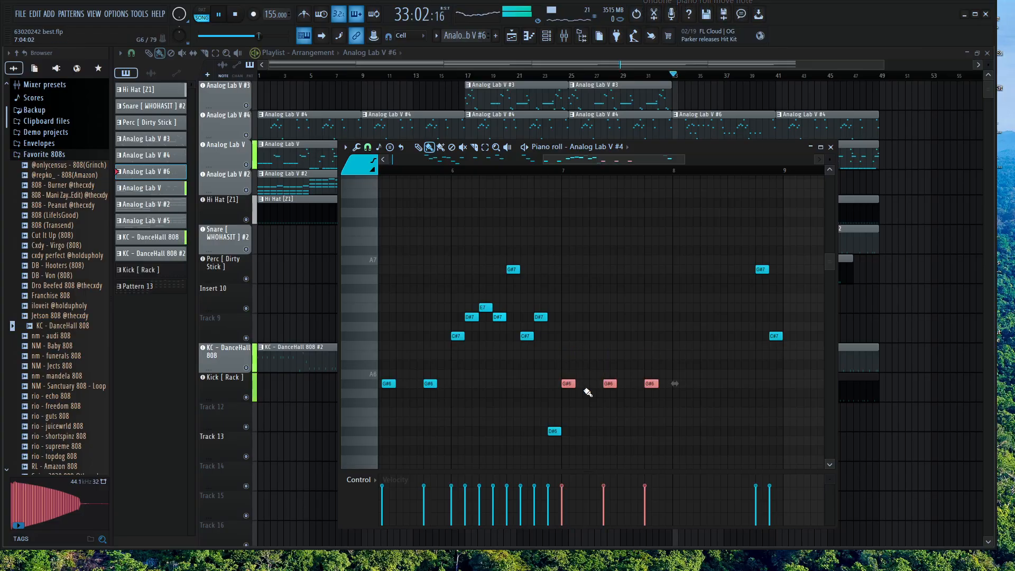
pyautogui.scroll(-5, 602, 348)
pyautogui.scroll(-1, 613, 259)
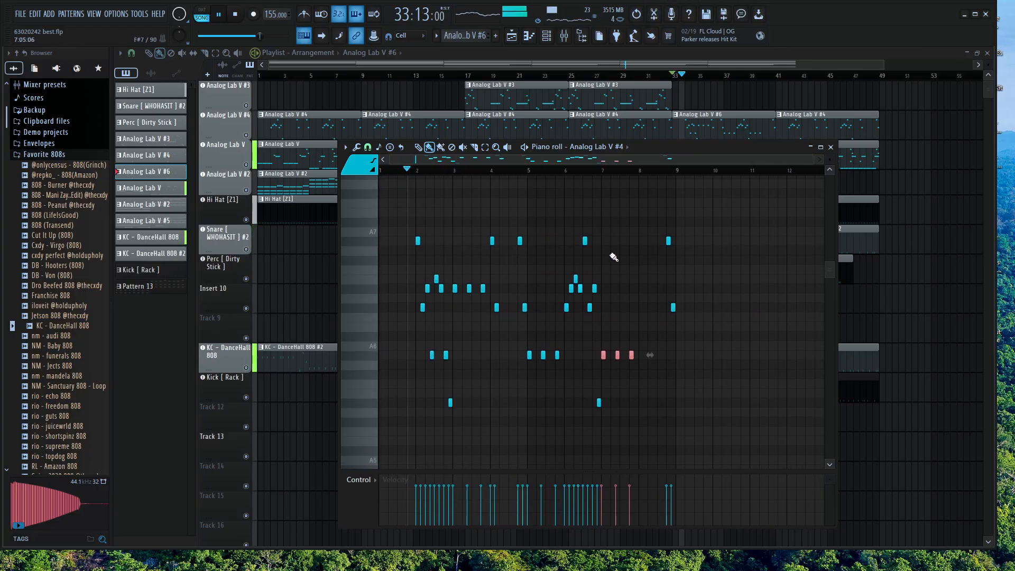
pyautogui.click(713, 62)
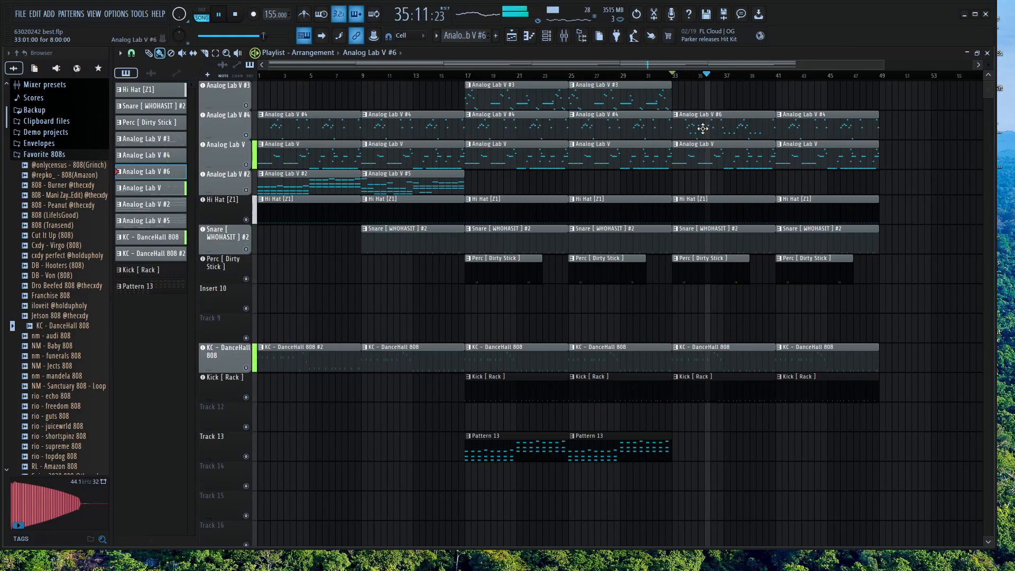
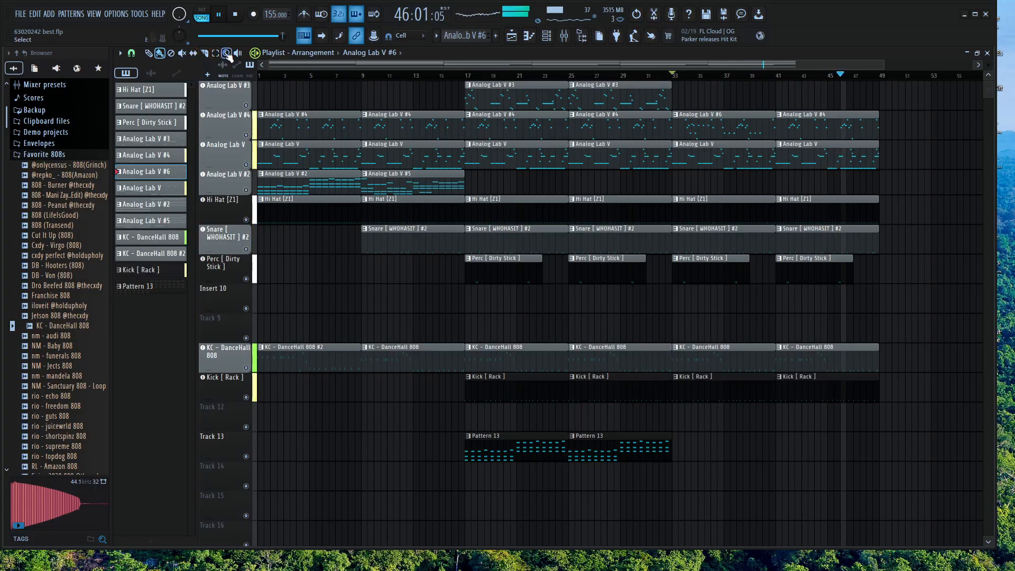
# Duplicate all clips of bars 33–49 to bar 49 and delete the duplicated Hi Hat clip at bar 49
pyautogui.moveTo(877, 109); pyautogui.dragTo(693, 410)
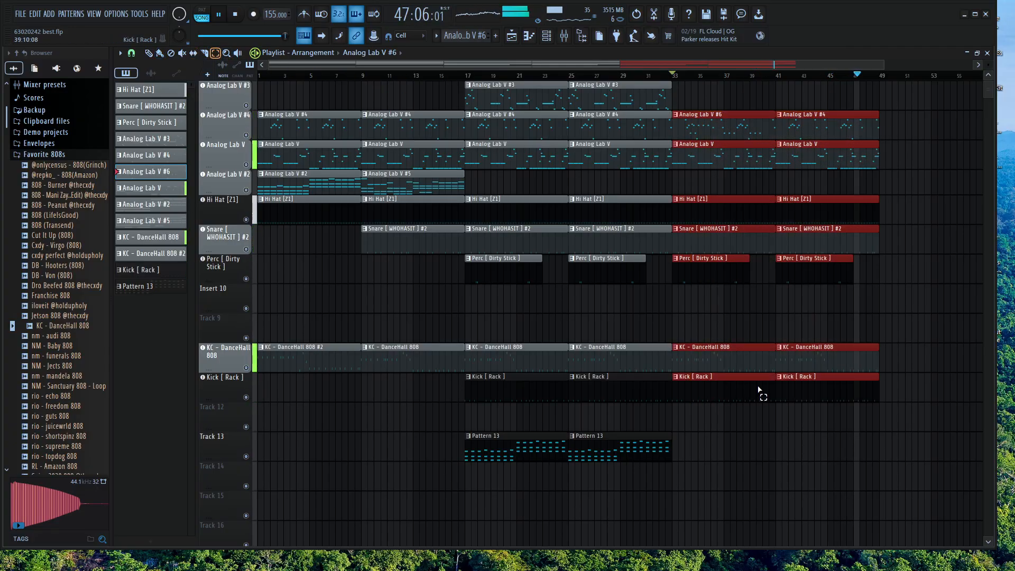
pyautogui.hotkey('ctrl', 'b')
pyautogui.press('d')
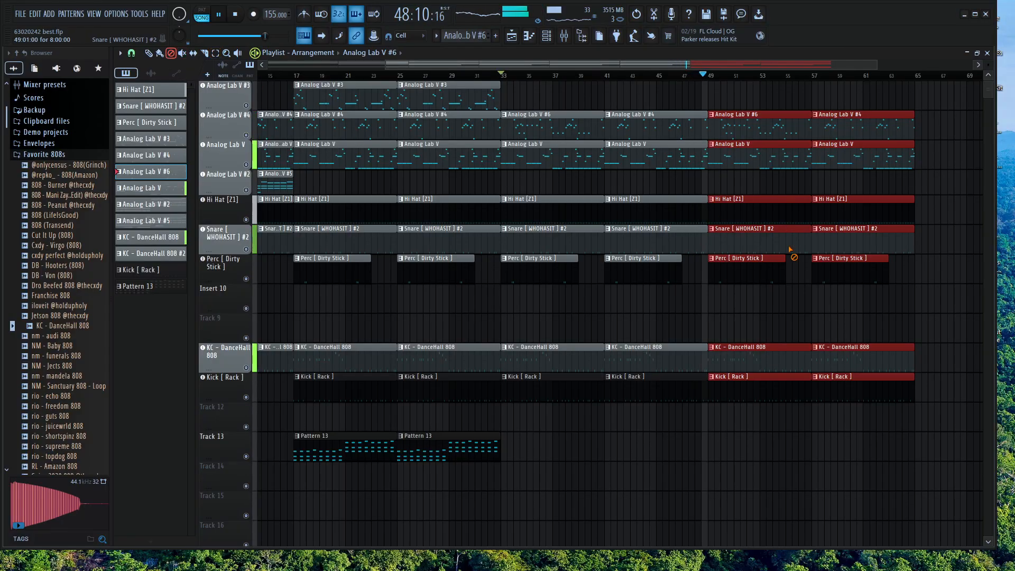
pyautogui.click(779, 210)
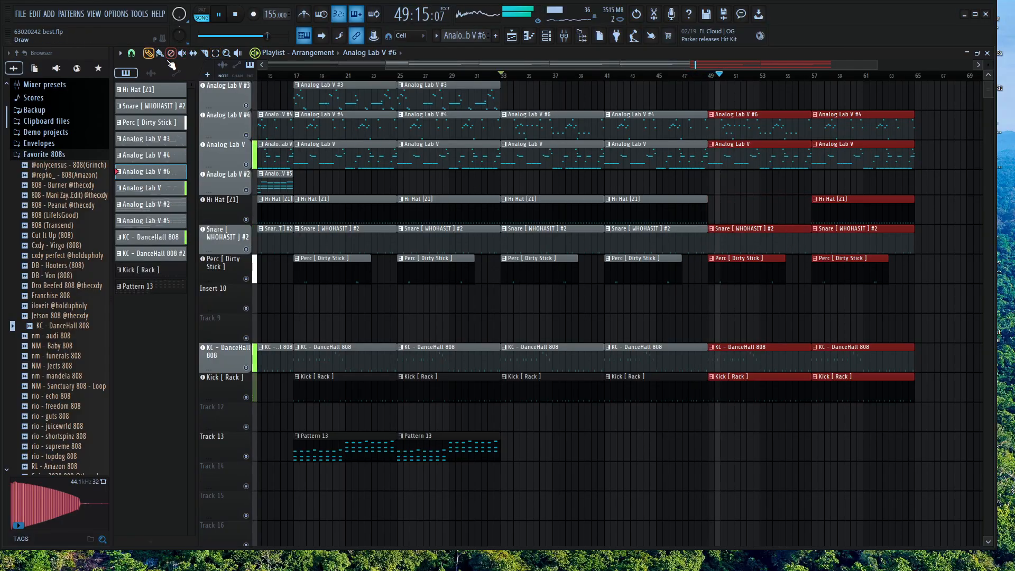
# Try deleting the Perc and Snare clips at bar 49
pyautogui.rightClick(768, 278)
pyautogui.hotkey('ctrl', 'z')
pyautogui.rightClick(749, 241)
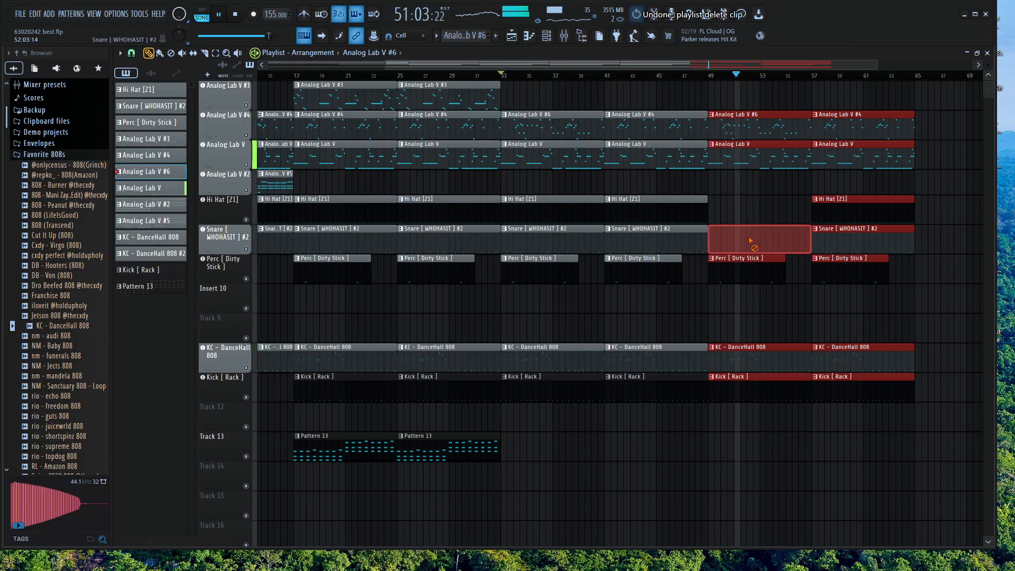
pyautogui.hotkey('ctrl', 'z')
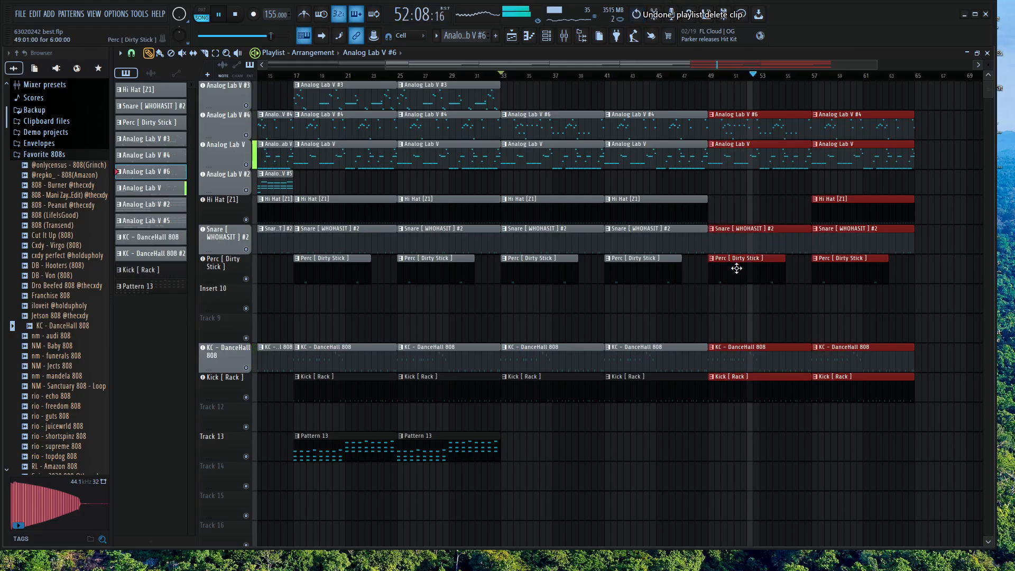
# Delete the Perc clip at bar 49 and the Kick clips at bars 49 and 57, keeping the KC - DanceHall 808 clips
pyautogui.rightClick(738, 267)
pyautogui.rightClick(756, 369)
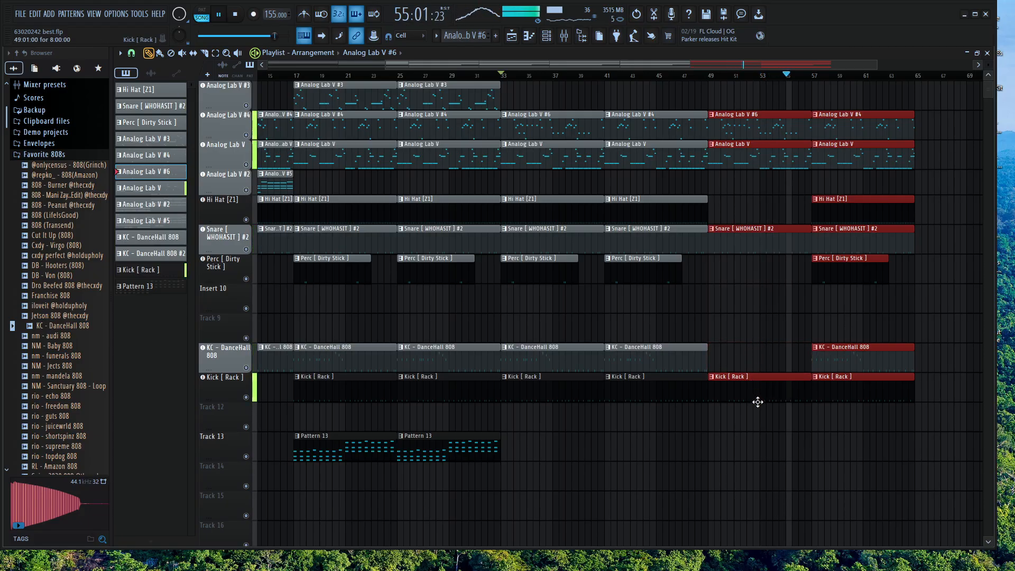
pyautogui.hotkey('ctrl', 'z')
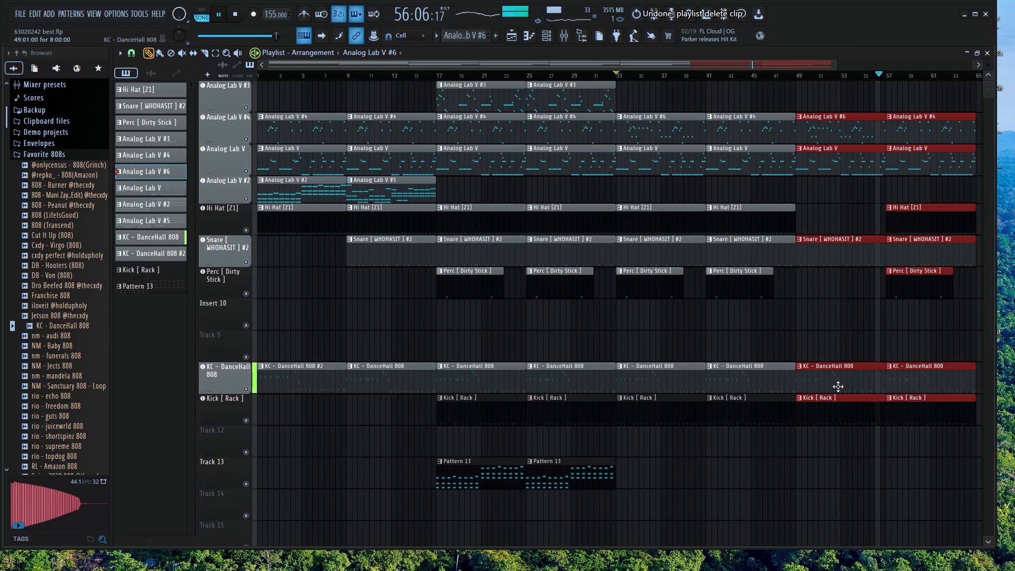
pyautogui.rightClick(782, 388)
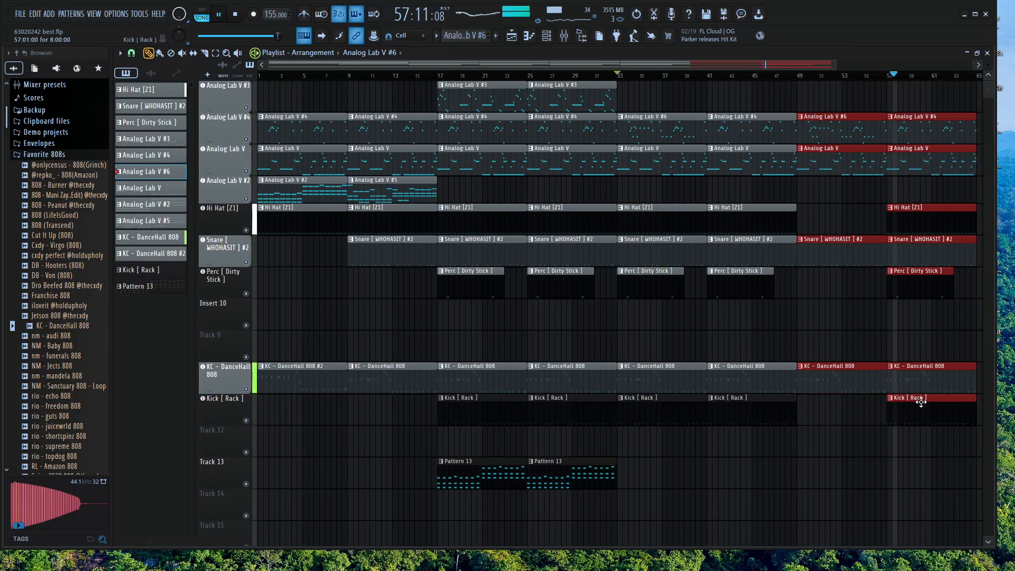
pyautogui.rightClick(931, 414)
pyautogui.scroll(-2, 886, 315)
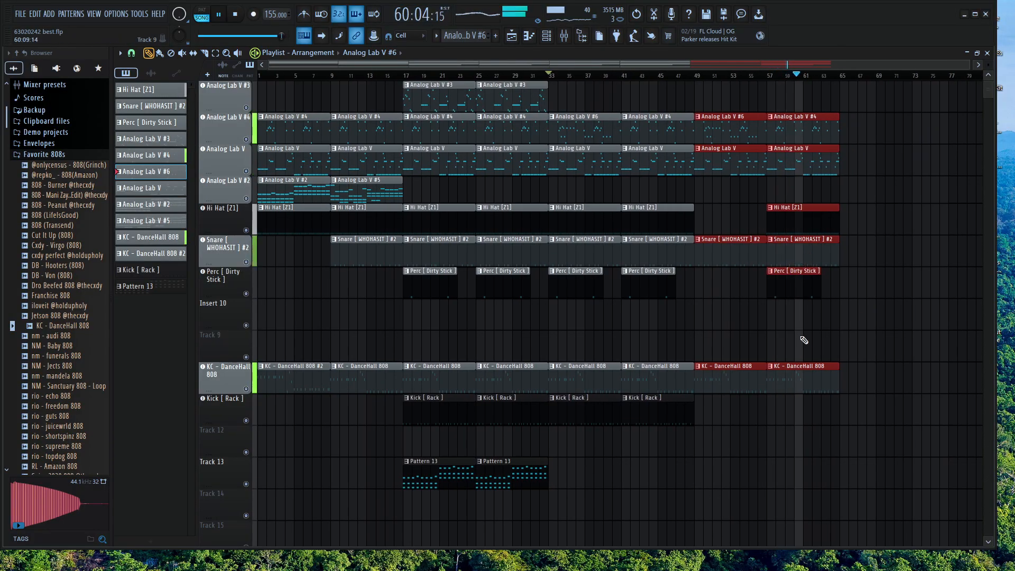
# Delete the Analog Lab V #4 clip at bar 57 and replay the arrangement from bar 33
pyautogui.scroll(2, 793, 414)
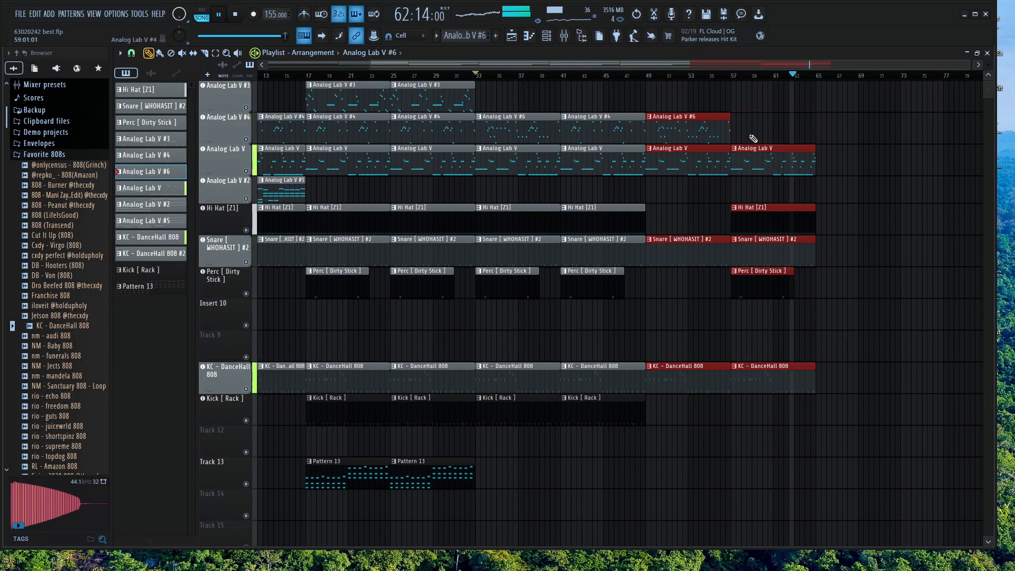
pyautogui.scroll(-2, 560, 132)
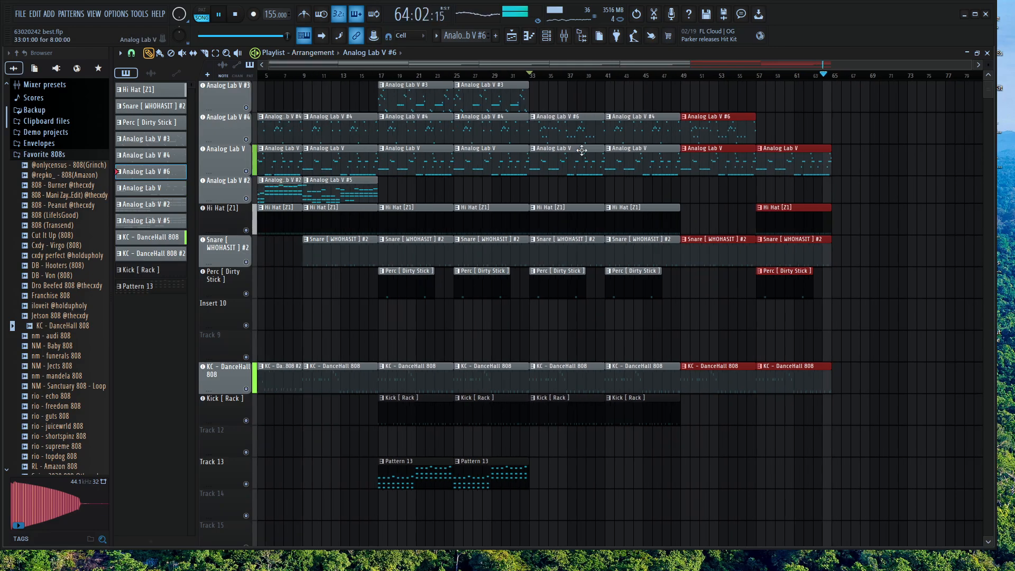
pyautogui.press('space')
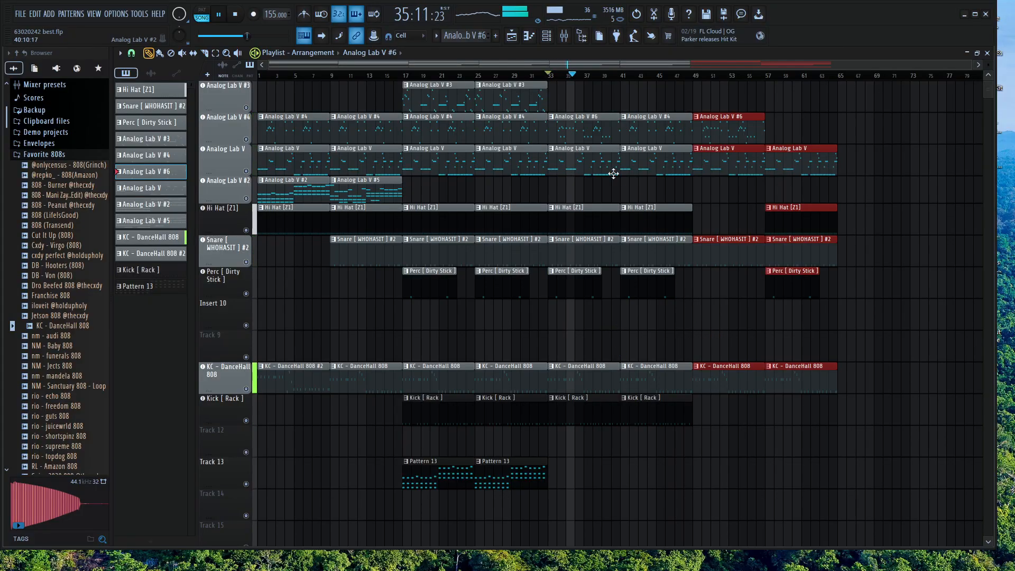
# Create a new pattern with its default name, place it at bar 41 on the Insert 10 track, and open its piano roll
pyautogui.click(564, 36)
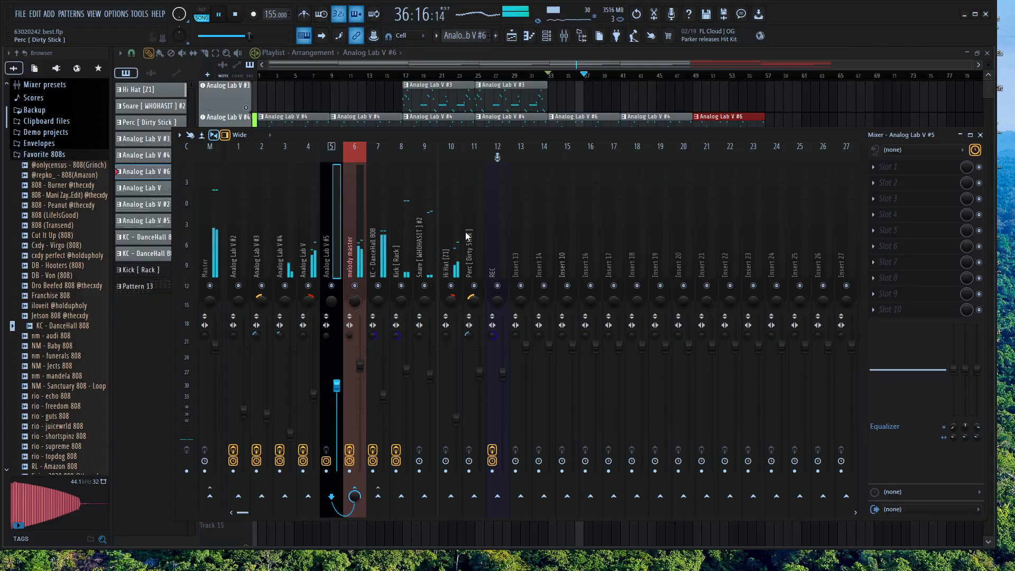
pyautogui.click(495, 35)
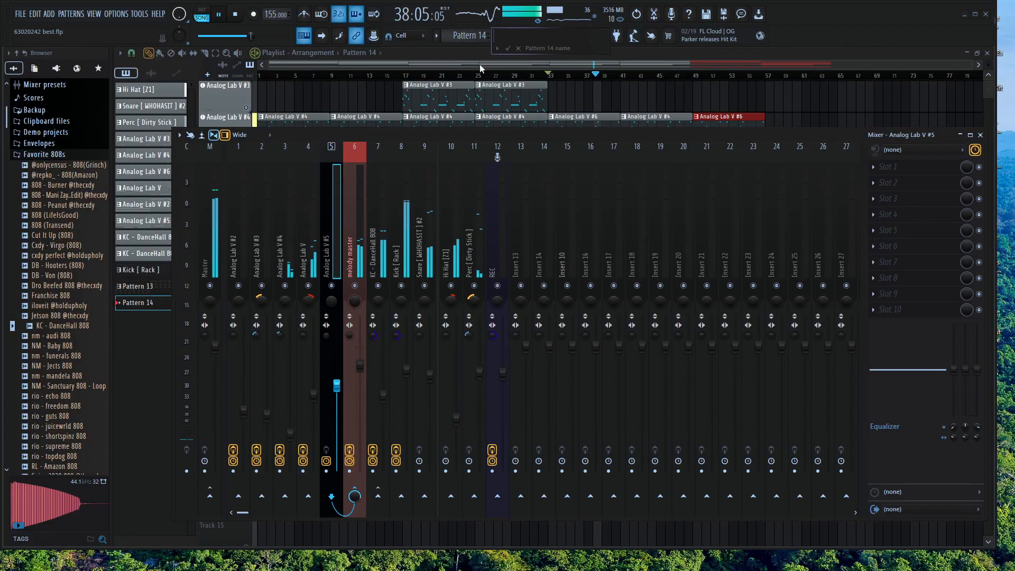
pyautogui.click(508, 49)
pyautogui.moveTo(151, 304); pyautogui.dragTo(625, 313)
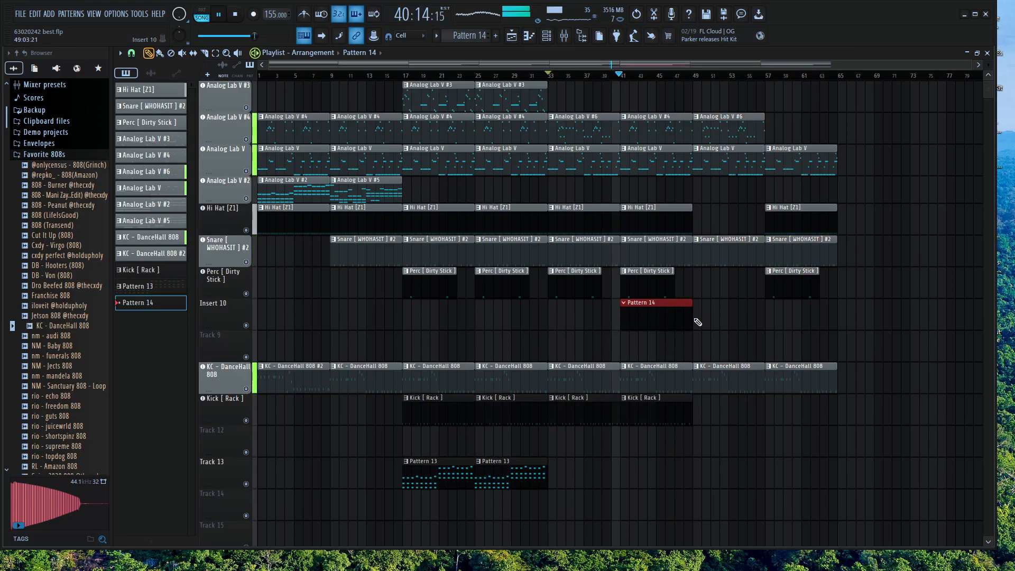
pyautogui.doubleClick(652, 316)
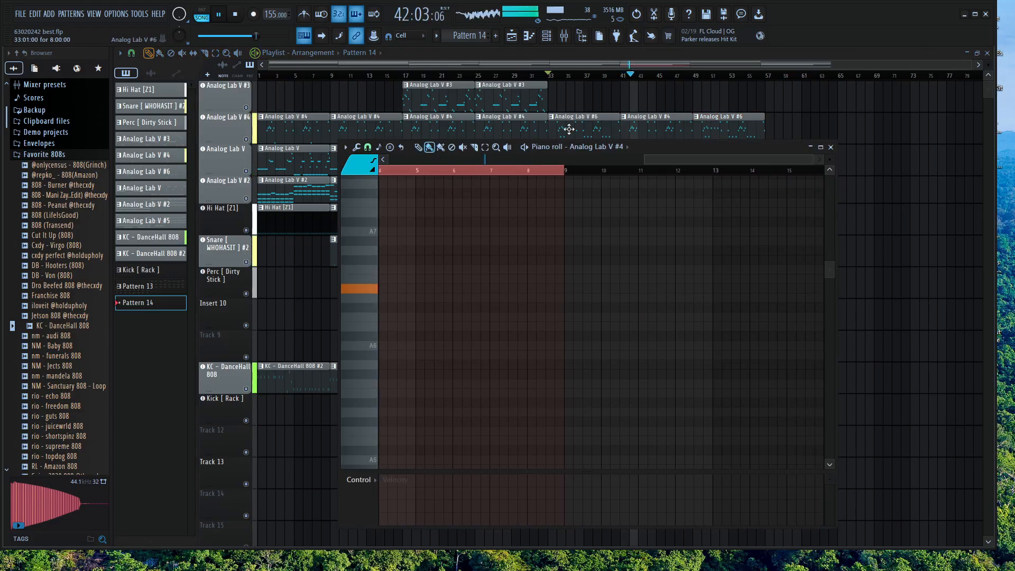
# Stop playback and add an Xpand!2 instrument channel
pyautogui.press('space')
pyautogui.click(548, 38)
pyautogui.click(321, 438)
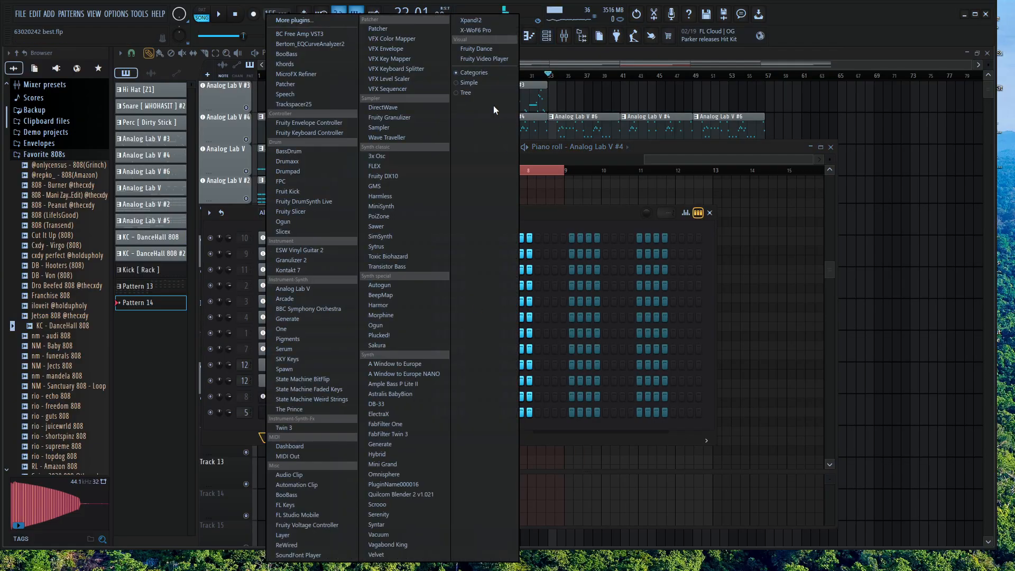
pyautogui.click(464, 21)
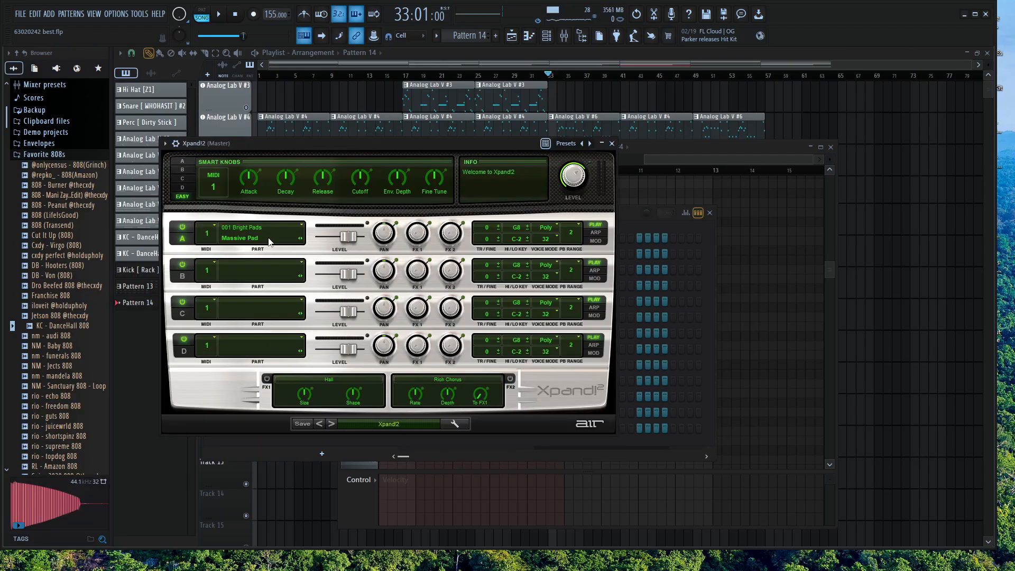
# Load the Bell Loop Pad+ sound from 002 Action Pads into part A of Xpand!2 and open its piano roll
pyautogui.click(271, 224)
pyautogui.click(339, 281)
pyautogui.click(279, 225)
pyautogui.moveTo(248, 263)
pyautogui.click(321, 276)
pyautogui.click(529, 36)
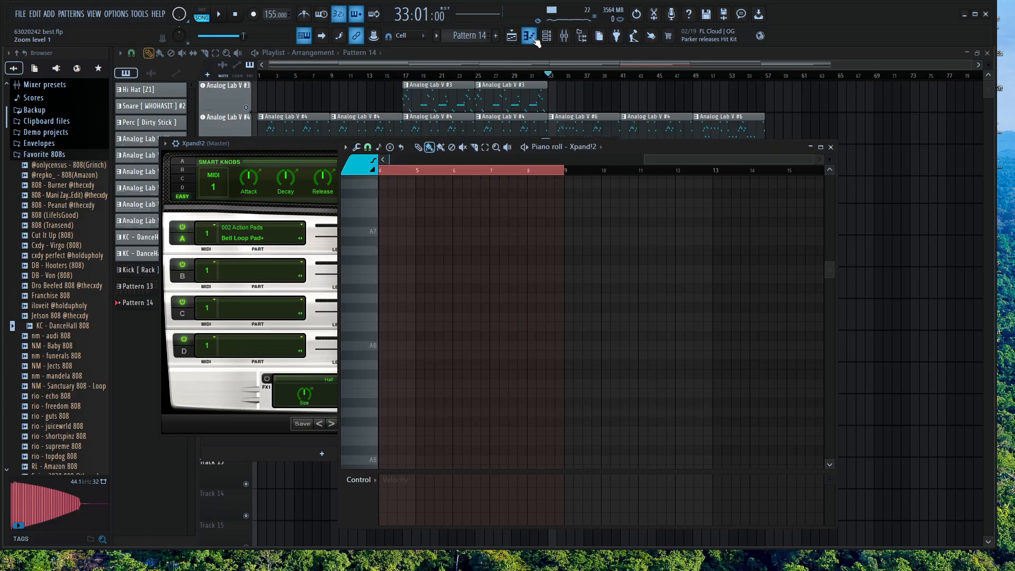
# Switch part A of Xpand!2 to the Multi Pulser+ sound from 002 Action Pads
pyautogui.click(272, 225)
pyautogui.moveTo(258, 272)
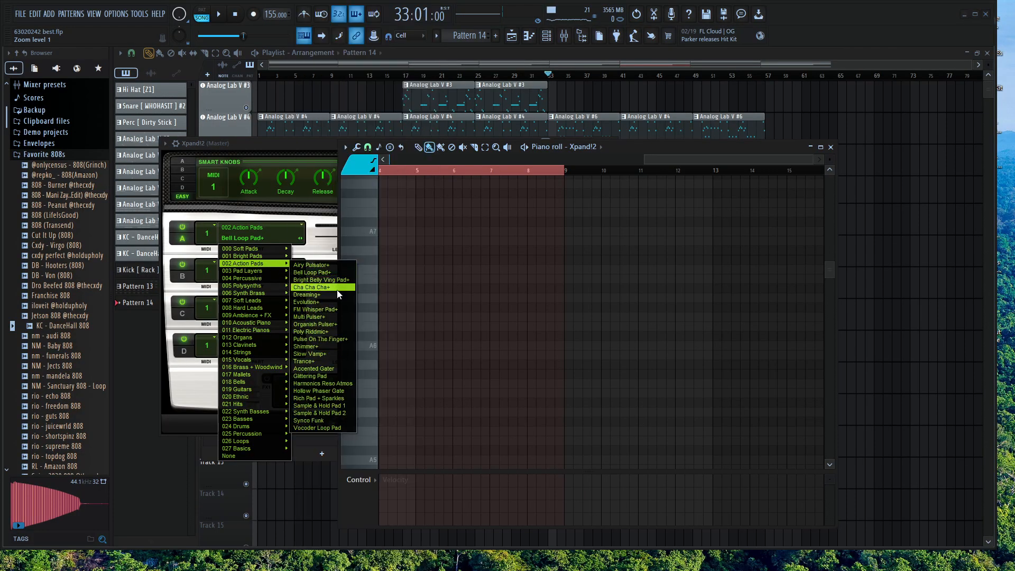
pyautogui.click(323, 316)
pyautogui.moveTo(657, 165); pyautogui.dragTo(70, 233)
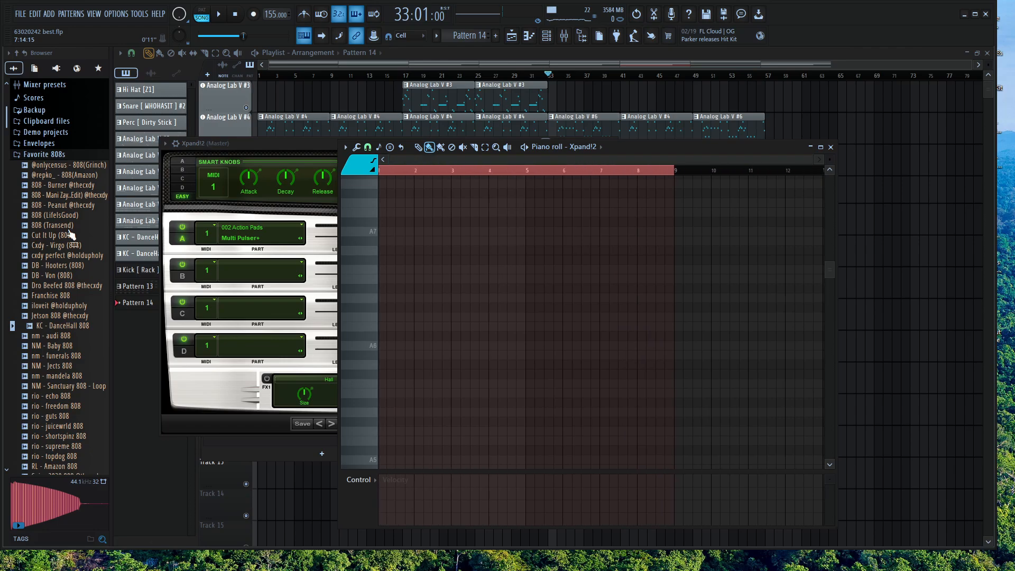
pyautogui.click(529, 36)
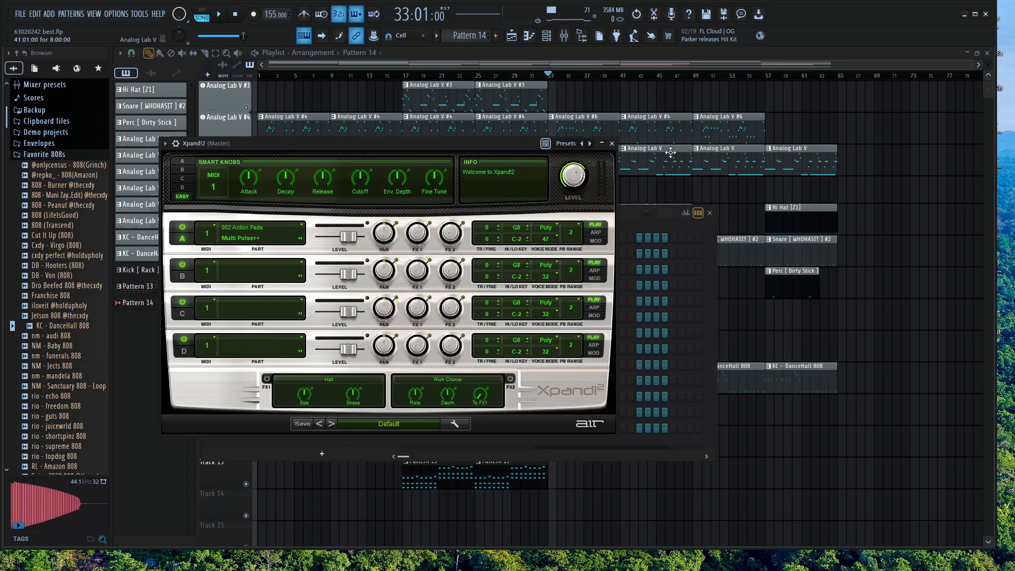
# Draw an Xpand!2 note about 1.4 bars long at bar 1, pitch it at E7, and audition it from bar 41
pyautogui.click(538, 41)
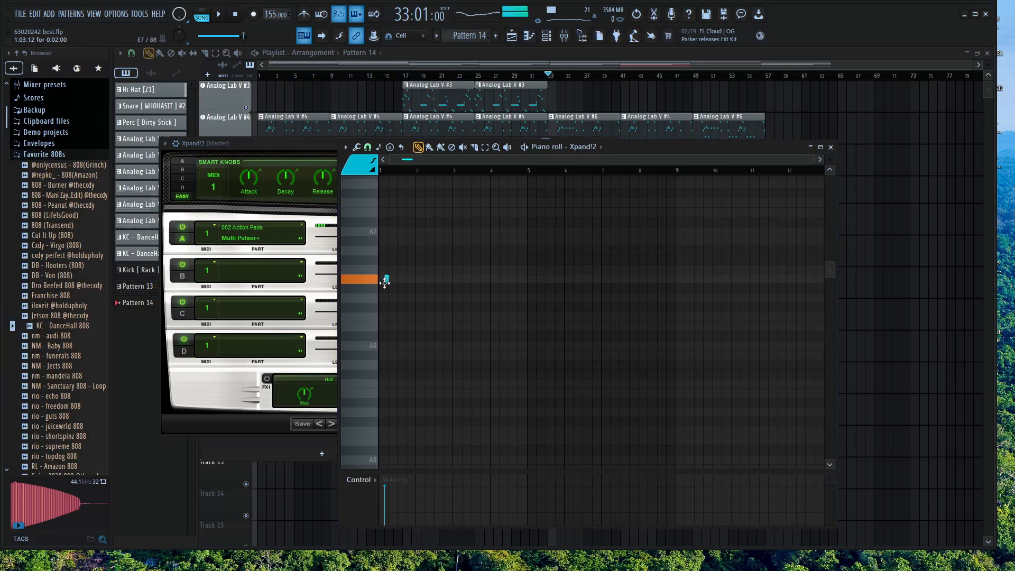
pyautogui.moveTo(416, 278); pyautogui.dragTo(434, 278)
pyautogui.moveTo(402, 278); pyautogui.dragTo(394, 284)
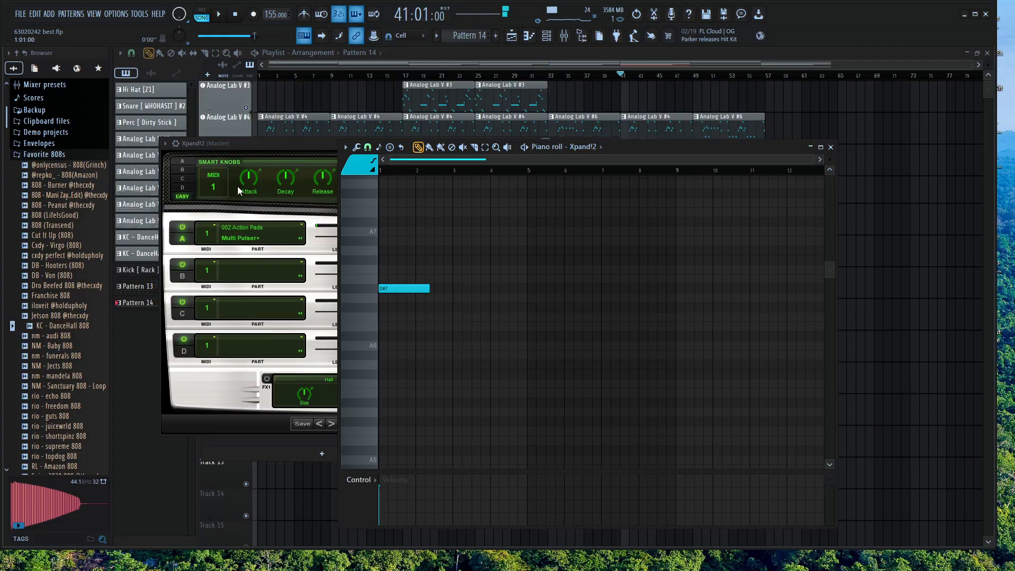
pyautogui.moveTo(398, 289)
pyautogui.mouseDown()
pyautogui.moveTo(394, 271)
pyautogui.moveTo(396, 281)
pyautogui.mouseUp()
pyautogui.press('space')
pyautogui.press('space')
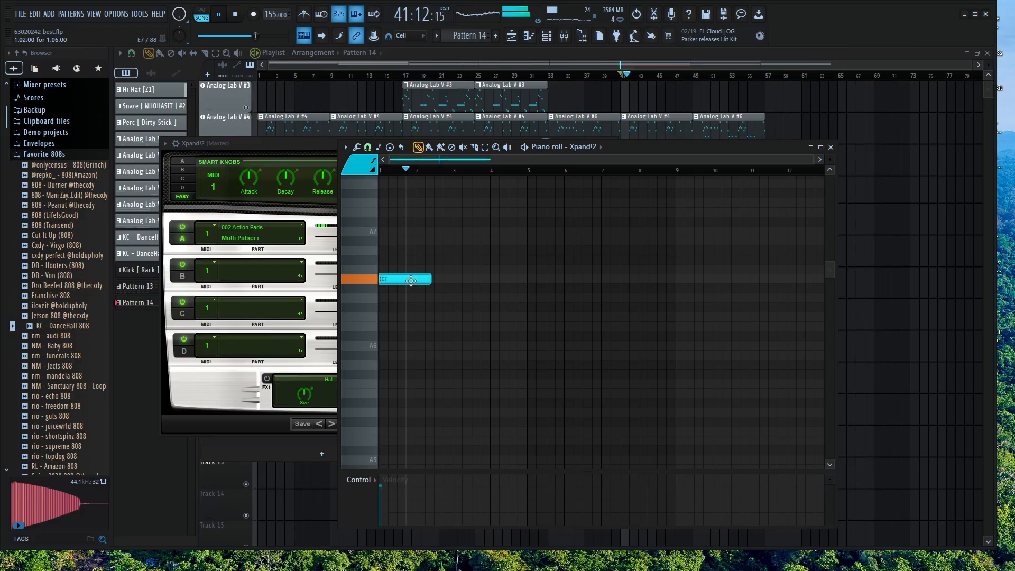
# Lower the Xpand!2 note to B6 and play the arrangement from bar 33
pyautogui.click(442, 299)
pyautogui.press('space')
pyautogui.moveTo(439, 293)
pyautogui.mouseDown()
pyautogui.moveTo(381, 264)
pyautogui.moveTo(343, 211)
pyautogui.moveTo(314, 235)
pyautogui.moveTo(381, 233)
pyautogui.moveTo(397, 312)
pyautogui.moveTo(350, 357)
pyautogui.moveTo(335, 317)
pyautogui.moveTo(325, 336)
pyautogui.moveTo(324, 327)
pyautogui.mouseUp()
pyautogui.rightClick(413, 281)
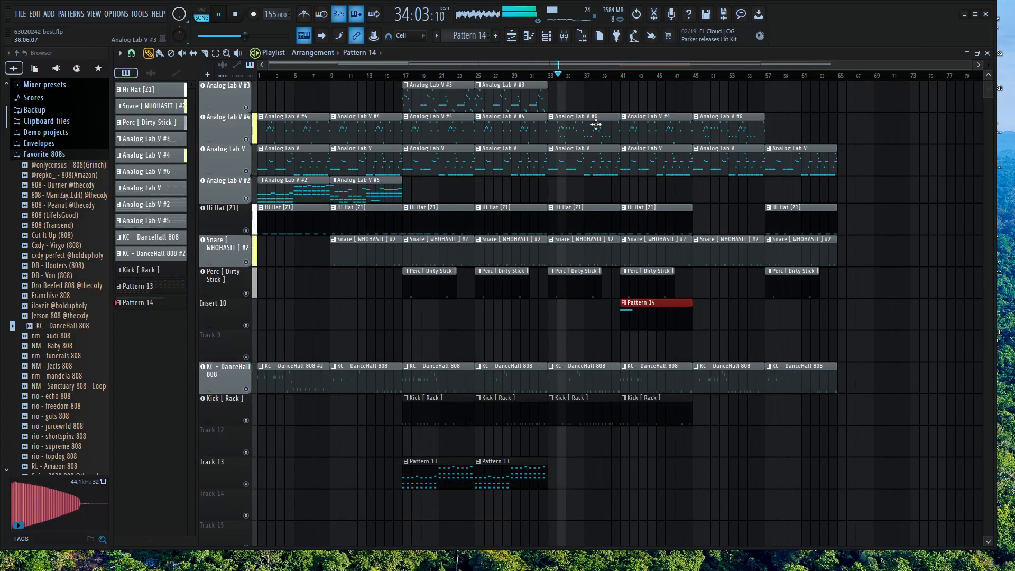
# Reopen the Pattern 14 piano roll, try its note at A6, set it to C#7, and replay from bar 33
pyautogui.scroll(2, 675, 312)
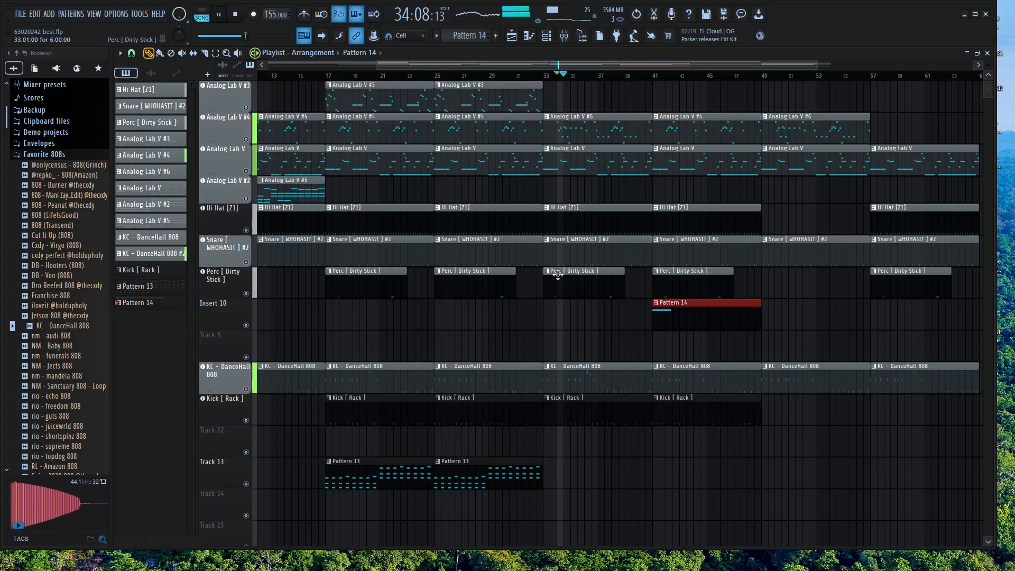
pyautogui.doubleClick(675, 311)
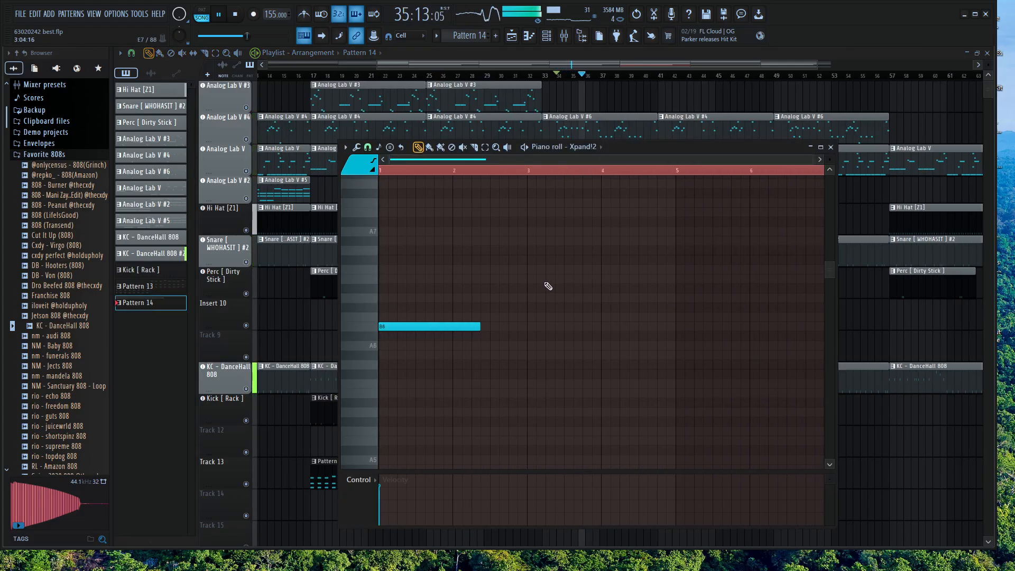
pyautogui.moveTo(401, 326); pyautogui.dragTo(389, 347)
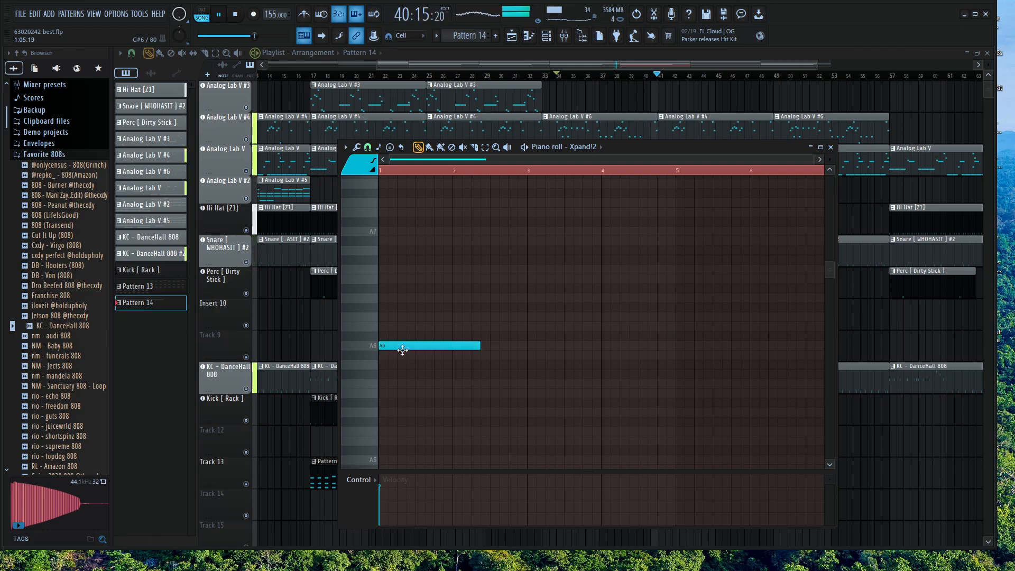
pyautogui.moveTo(392, 353); pyautogui.dragTo(390, 307)
pyautogui.press('space')
pyautogui.press('space')
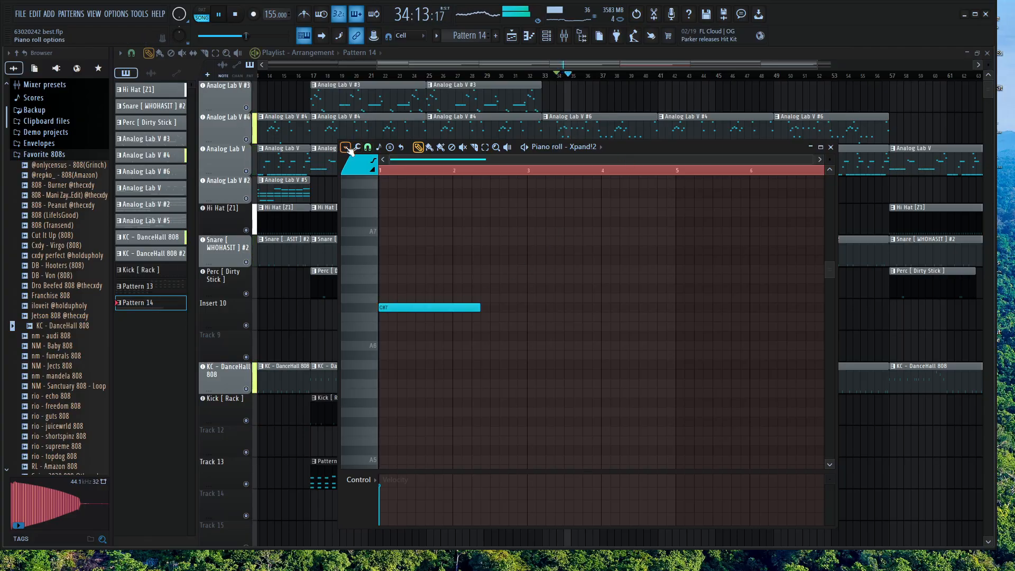
pyautogui.click(346, 147)
pyautogui.moveTo(398, 201)
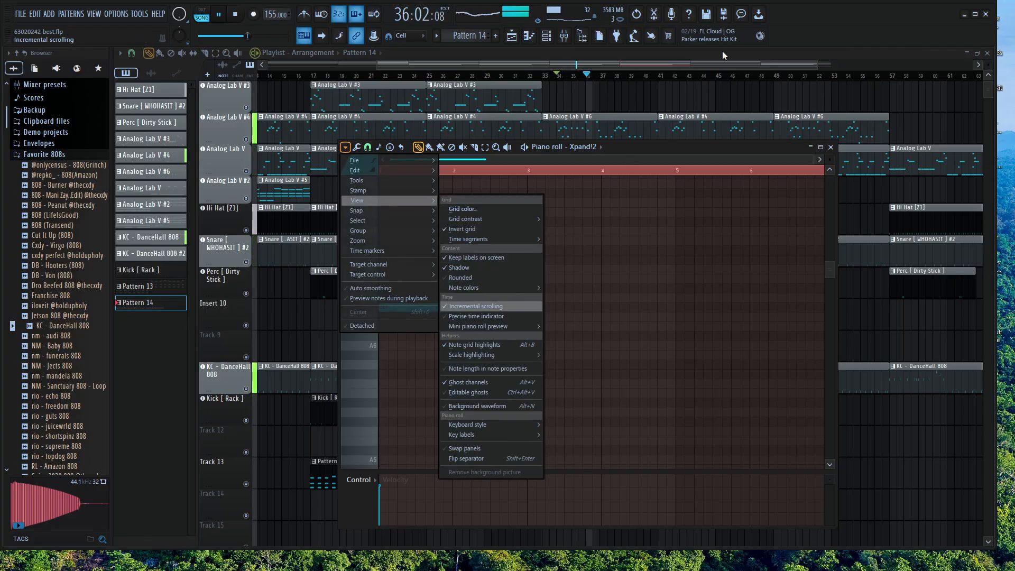
pyautogui.click(696, 68)
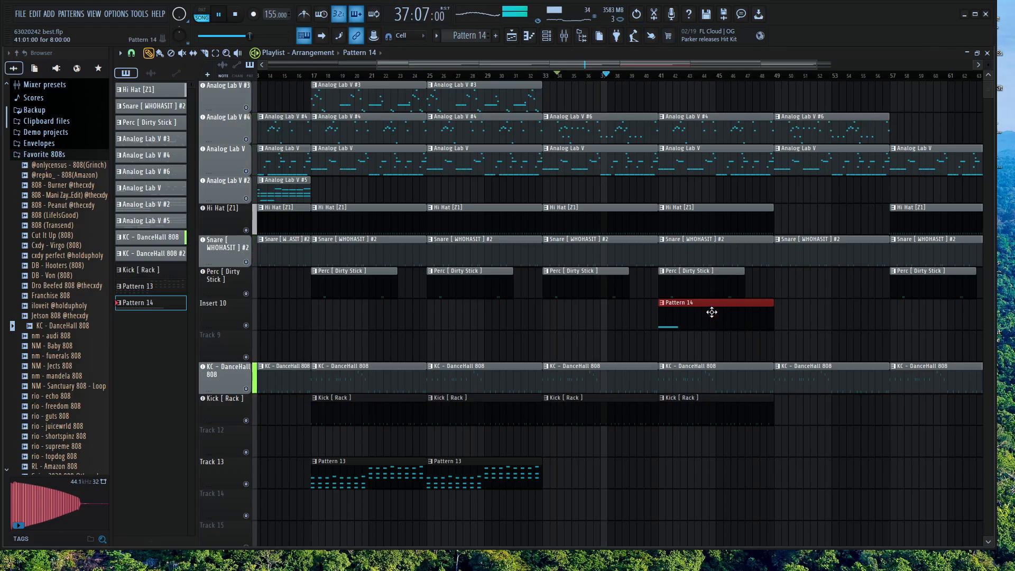
# Route the Xpand!2 channel to mixer track 13 and lower that track's volume to 63% (-8.9 dB)
pyautogui.click(569, 36)
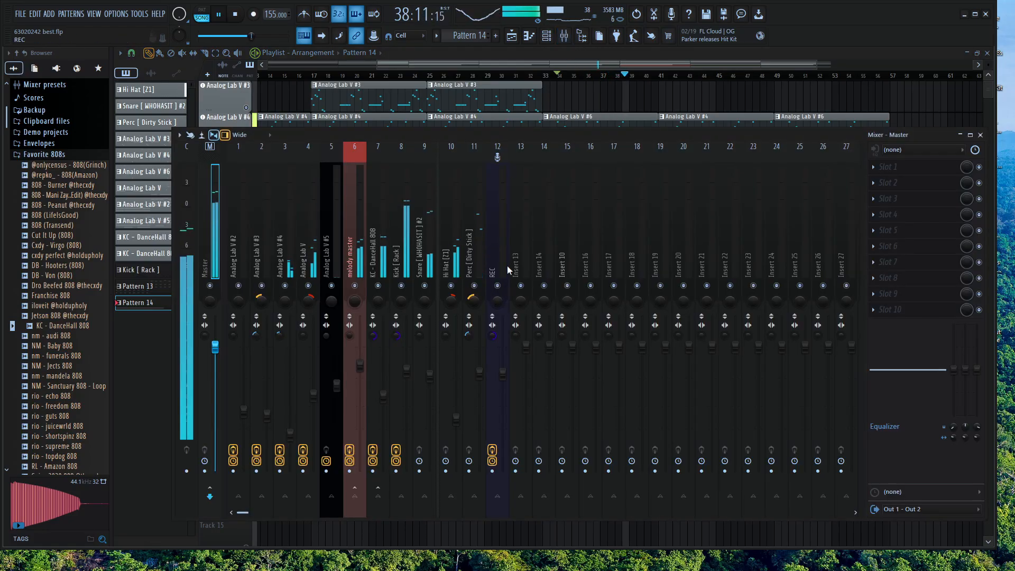
pyautogui.click(546, 36)
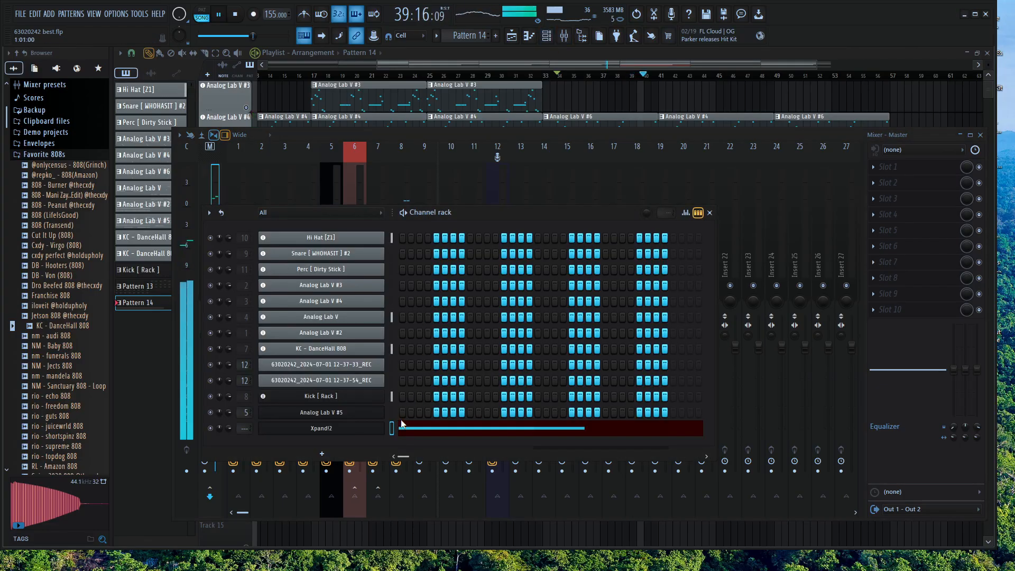
pyautogui.click(519, 191)
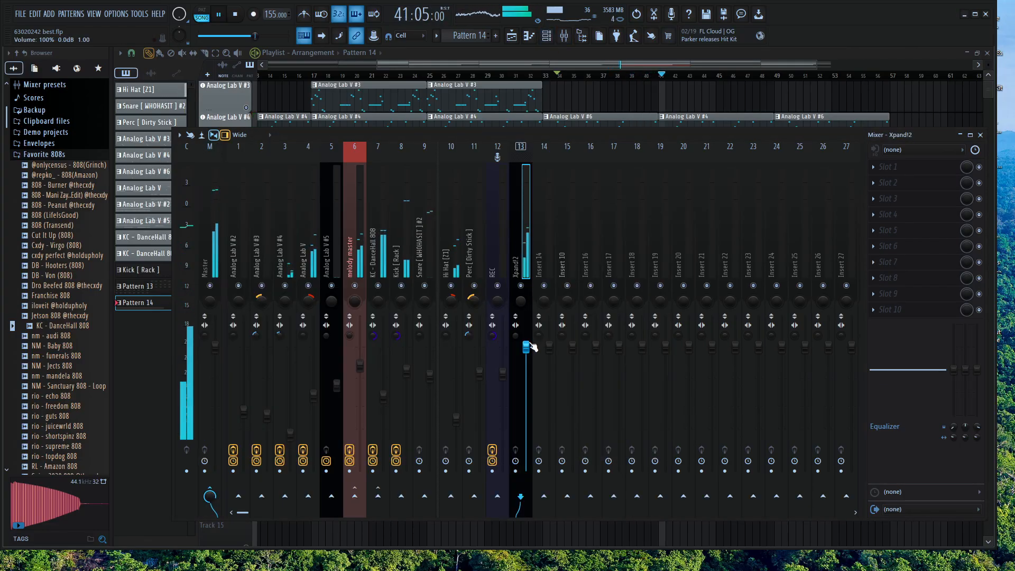
pyautogui.moveTo(525, 397); pyautogui.dragTo(526, 392)
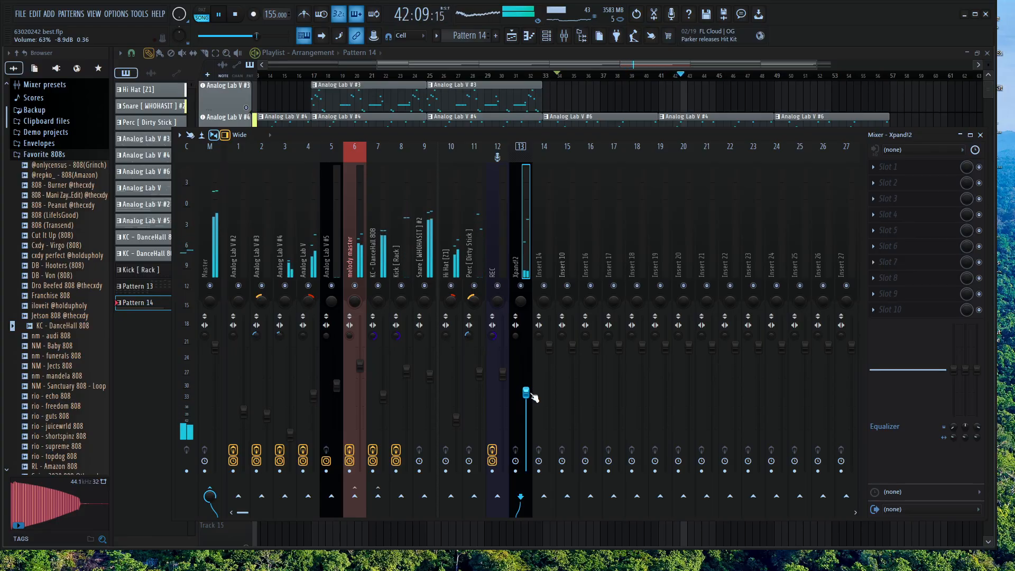
pyautogui.press('space')
pyautogui.click(620, 56)
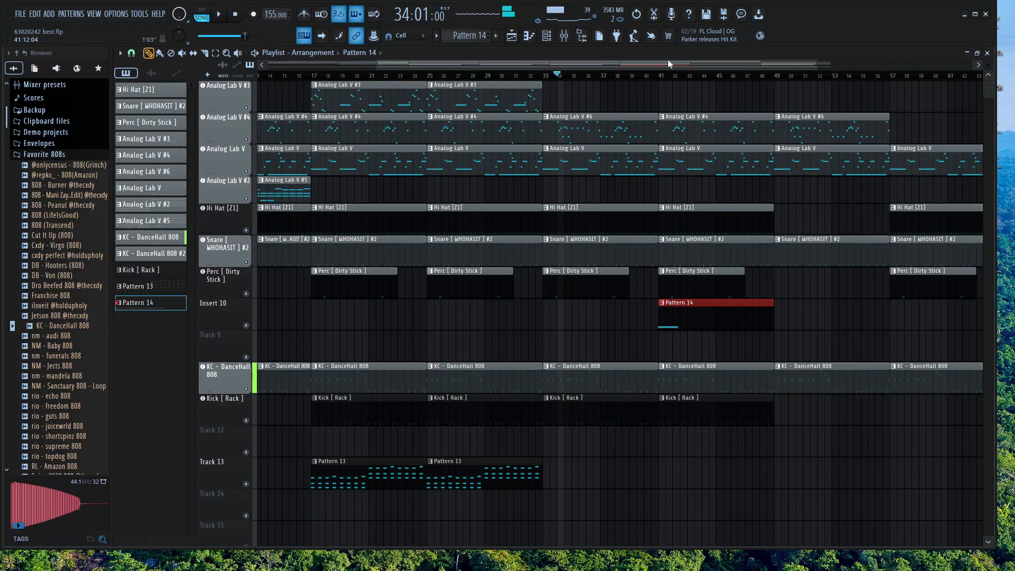
# Lengthen the Pattern 14 C#7 note to two bars, copy it to bar 3, and replay the arrangement from bar 41
pyautogui.click(669, 77)
pyautogui.press('space')
pyautogui.doubleClick(679, 317)
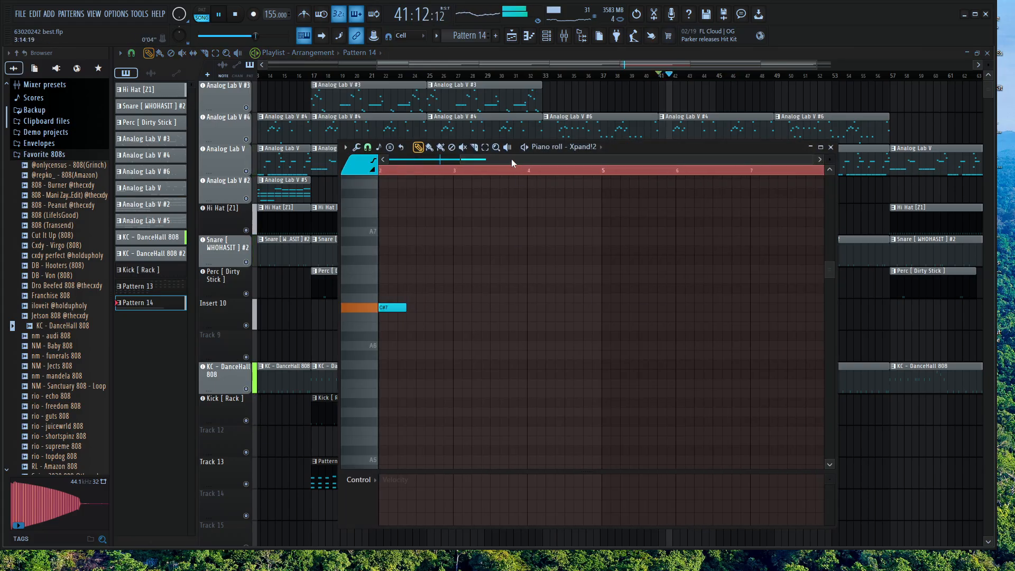
pyautogui.moveTo(480, 307); pyautogui.dragTo(662, 310)
pyautogui.press('space')
pyautogui.press('space')
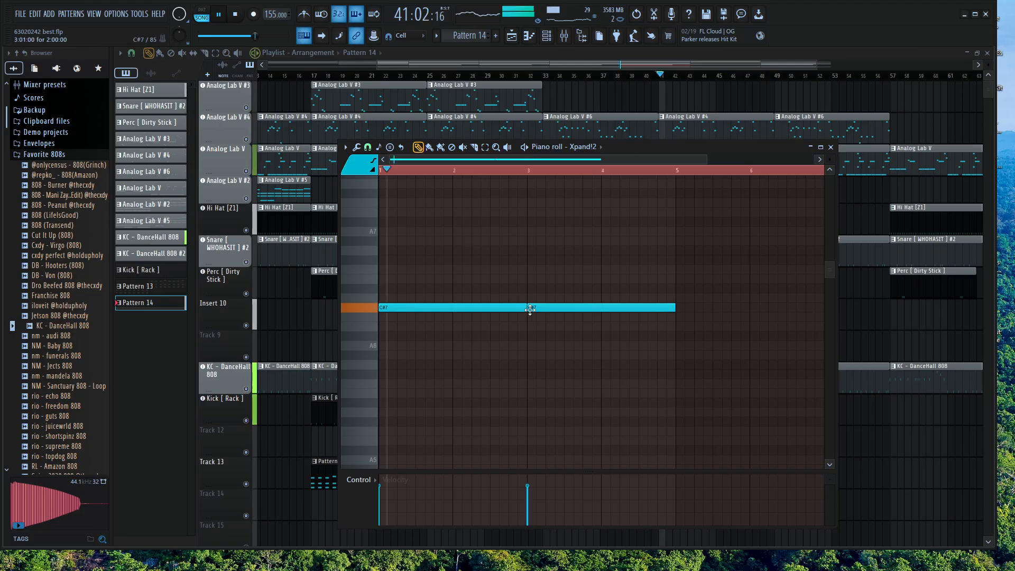
# Shorten both C#7 notes in Pattern 14 to about 1.5 bars each, leaving gaps after them
pyautogui.moveTo(522, 312); pyautogui.dragTo(519, 311)
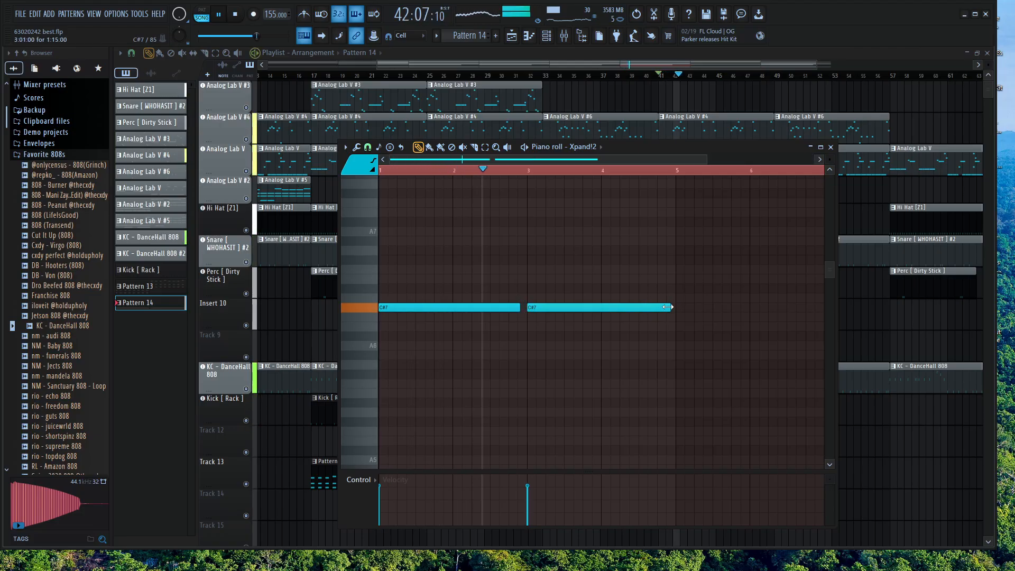
pyautogui.moveTo(674, 307); pyautogui.dragTo(664, 307)
pyautogui.moveTo(520, 307); pyautogui.dragTo(510, 307)
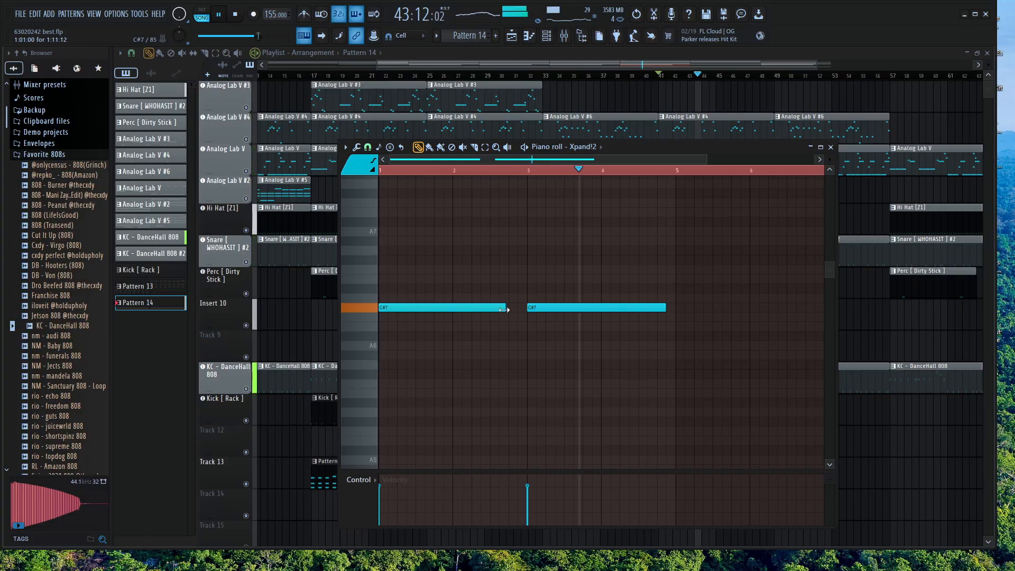
pyautogui.moveTo(665, 307); pyautogui.dragTo(638, 308)
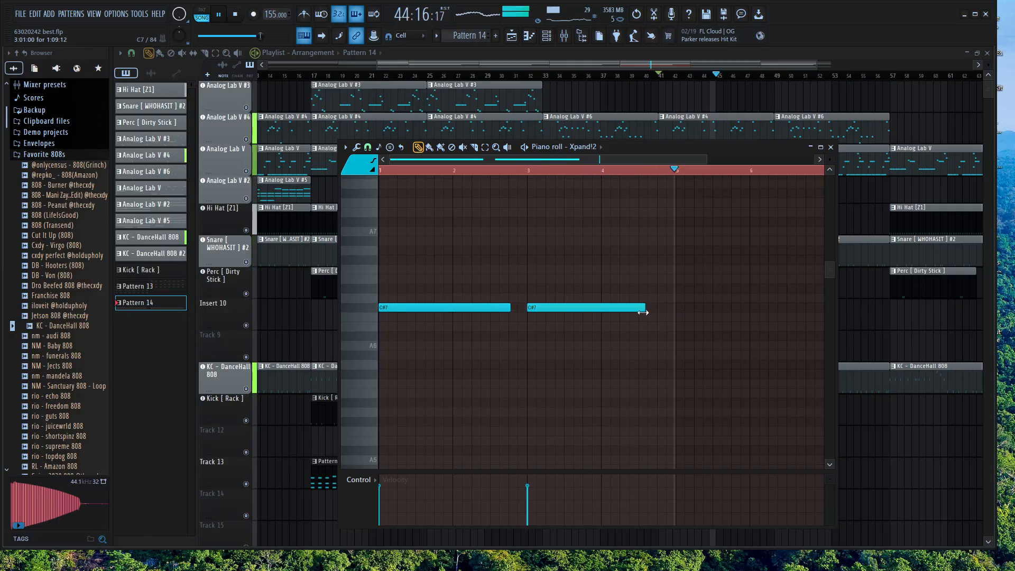
pyautogui.press('space')
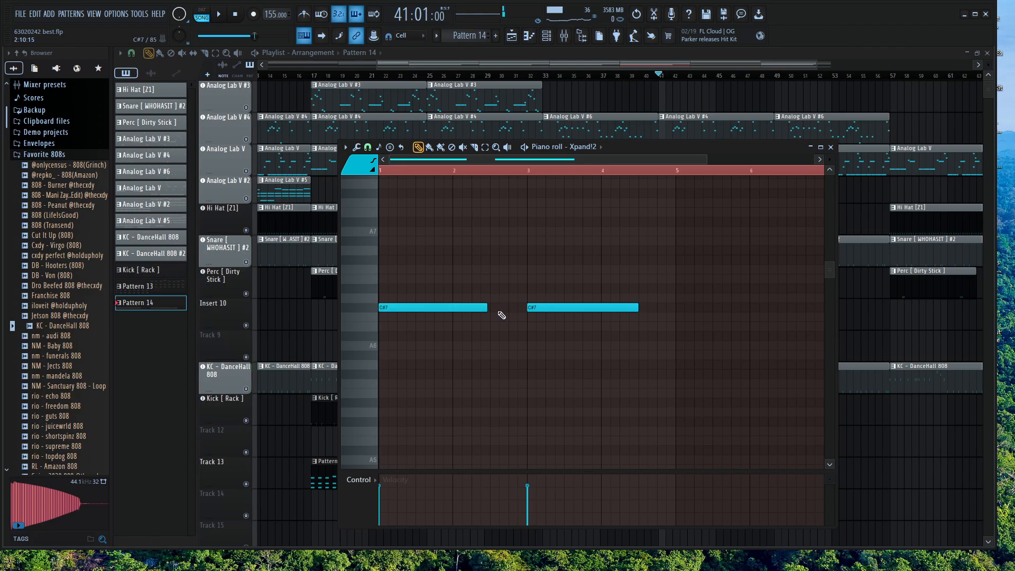
pyautogui.click(489, 309)
pyautogui.rightClick(491, 310)
# Copy the 1.5-bar note down to G#6 at bars 5 and 7 of Pattern 14 and play it from bar 41
pyautogui.moveTo(550, 308)
pyautogui.mouseDown()
pyautogui.moveTo(692, 365)
pyautogui.moveTo(698, 353)
pyautogui.mouseUp()
pyautogui.press('space')
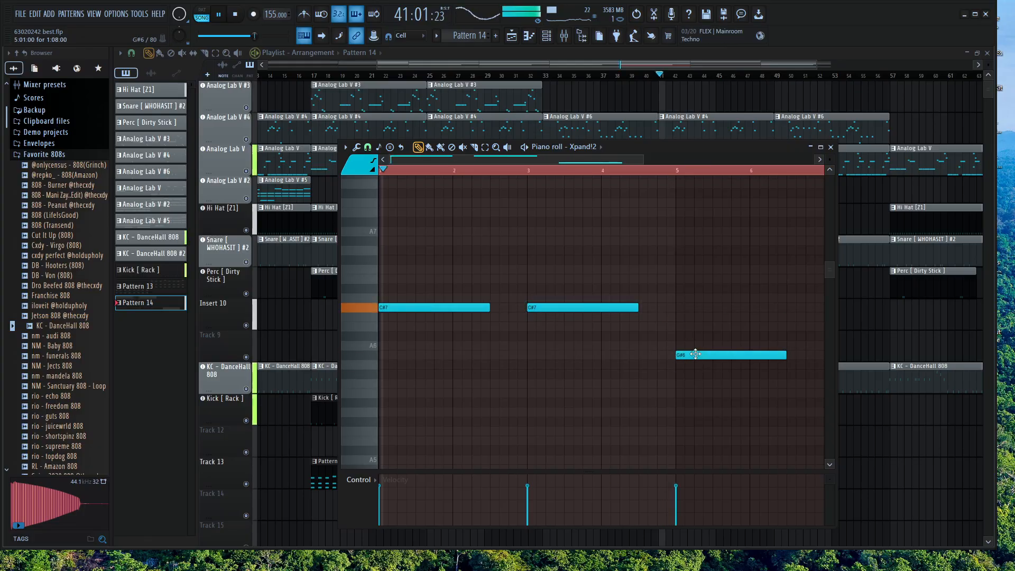
pyautogui.scroll(-2, 634, 367)
pyautogui.scroll(-1, 635, 367)
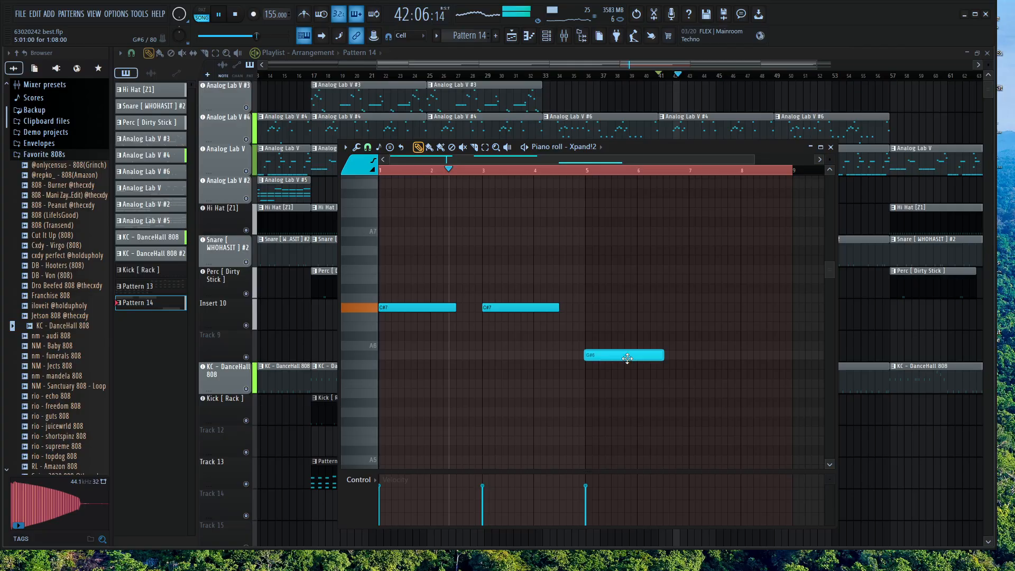
pyautogui.moveTo(627, 355); pyautogui.dragTo(731, 359)
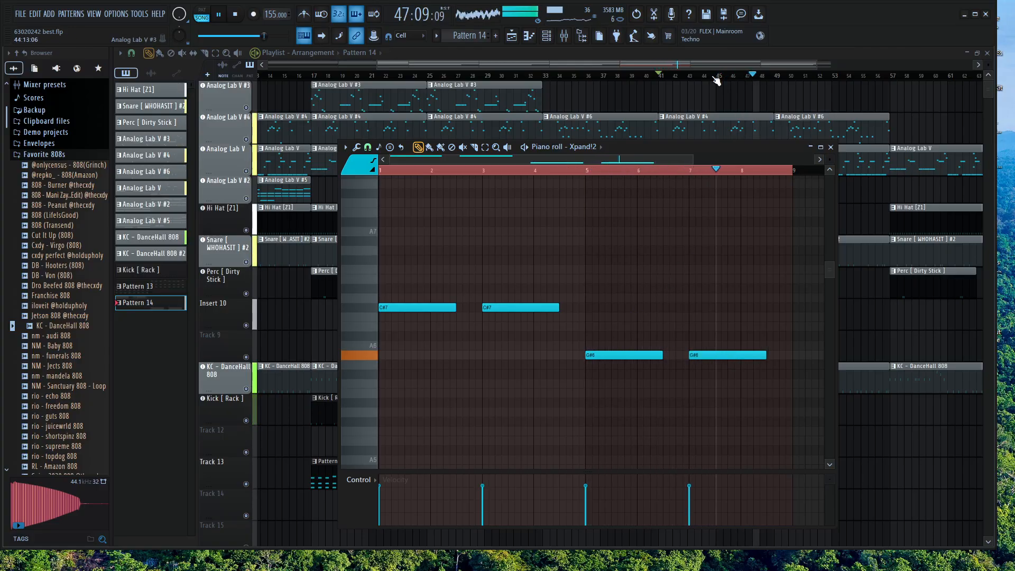
# Return to the playlist and duplicate the Pattern 14 clip at bar 49
pyautogui.press('F7')
pyautogui.scroll(-3, 725, 317)
pyautogui.hotkey('ctrl', 'b')
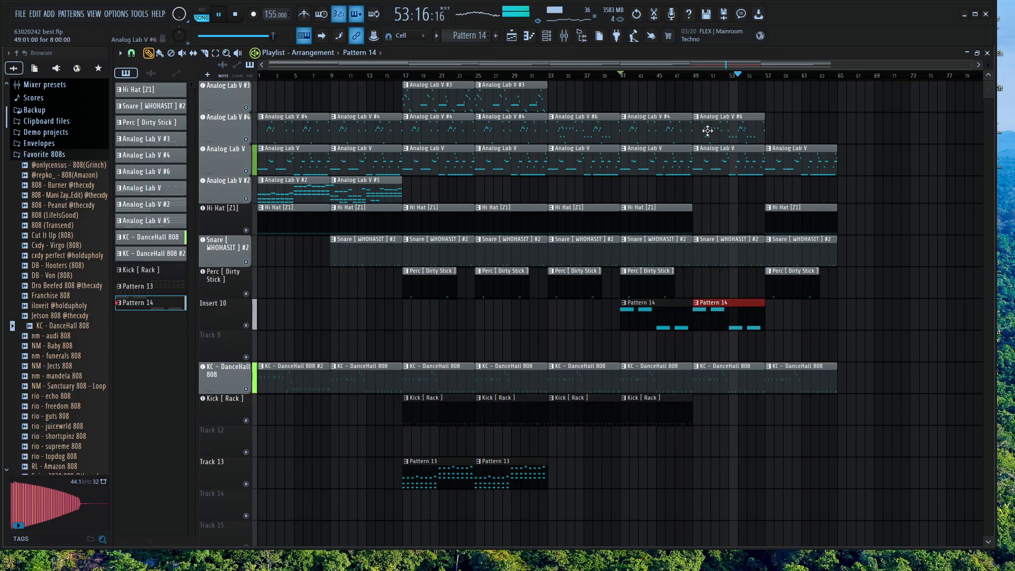
# Delete the Hi Hat and Perc clips at bar 57 and add a Pattern 14 copy there, trimmed to start at about bar 60
pyautogui.rightClick(812, 222)
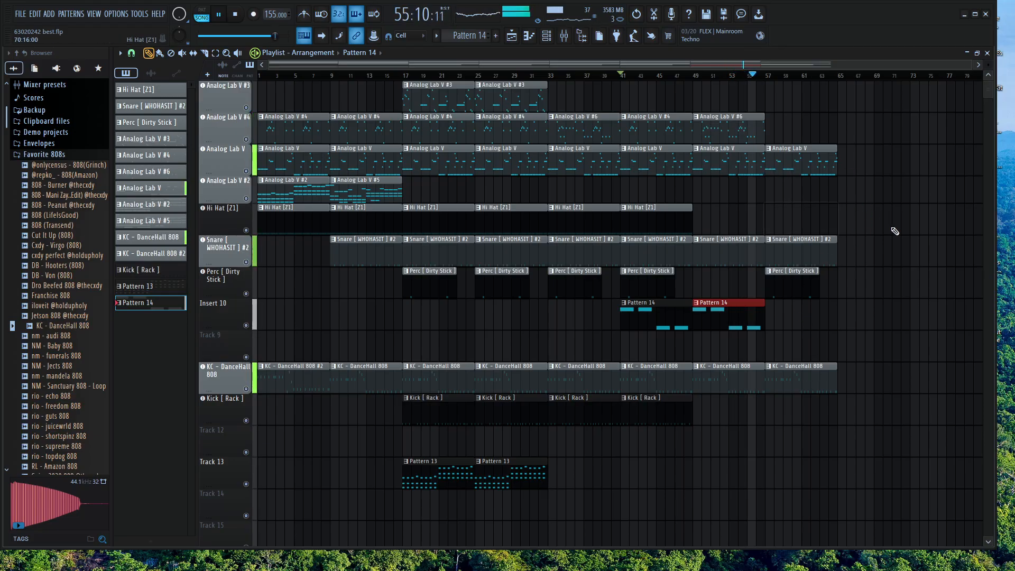
pyautogui.rightClick(789, 281)
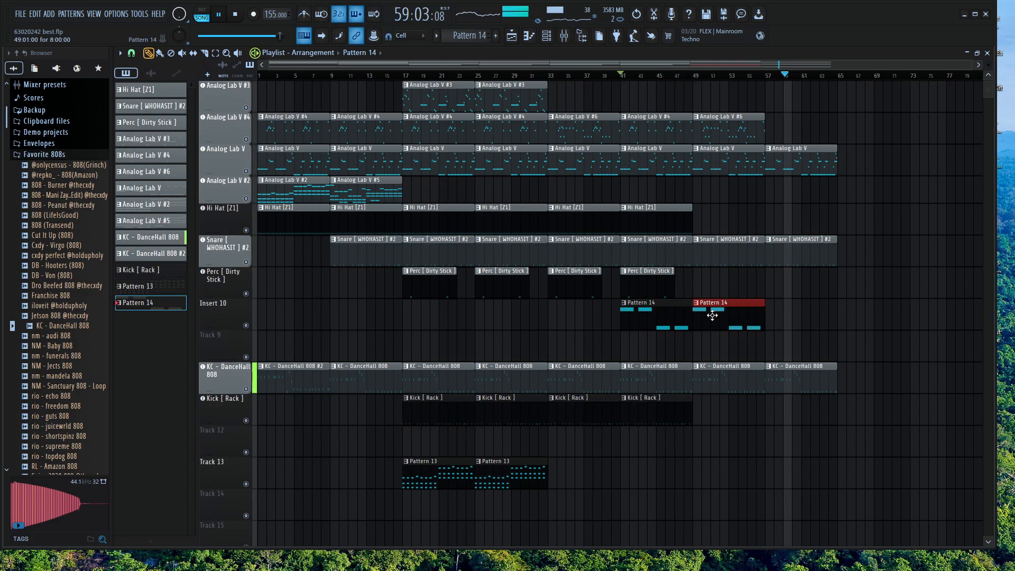
pyautogui.hotkey('ctrl', 'b')
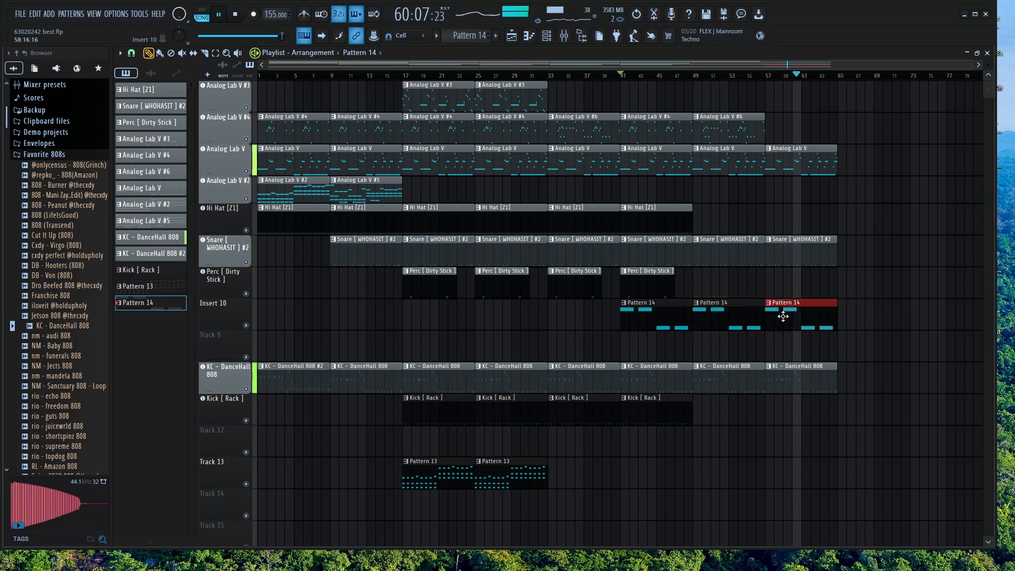
pyautogui.moveTo(766, 323); pyautogui.dragTo(798, 328)
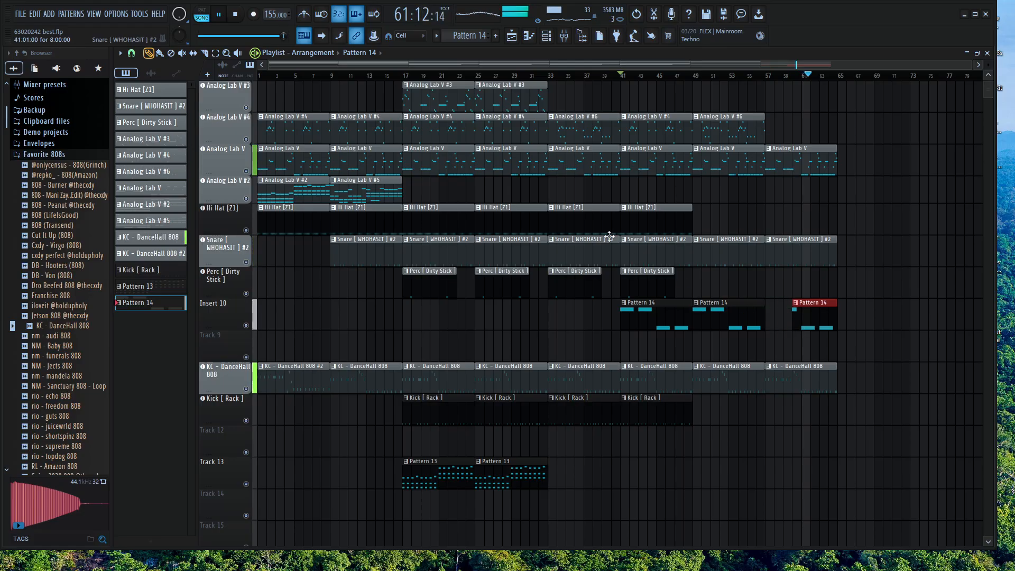
# Copy all the playlist clips in bars 25–33 to bar 65
pyautogui.click(215, 53)
pyautogui.moveTo(509, 99); pyautogui.dragTo(500, 510)
pyautogui.moveTo(515, 124); pyautogui.dragTo(872, 124)
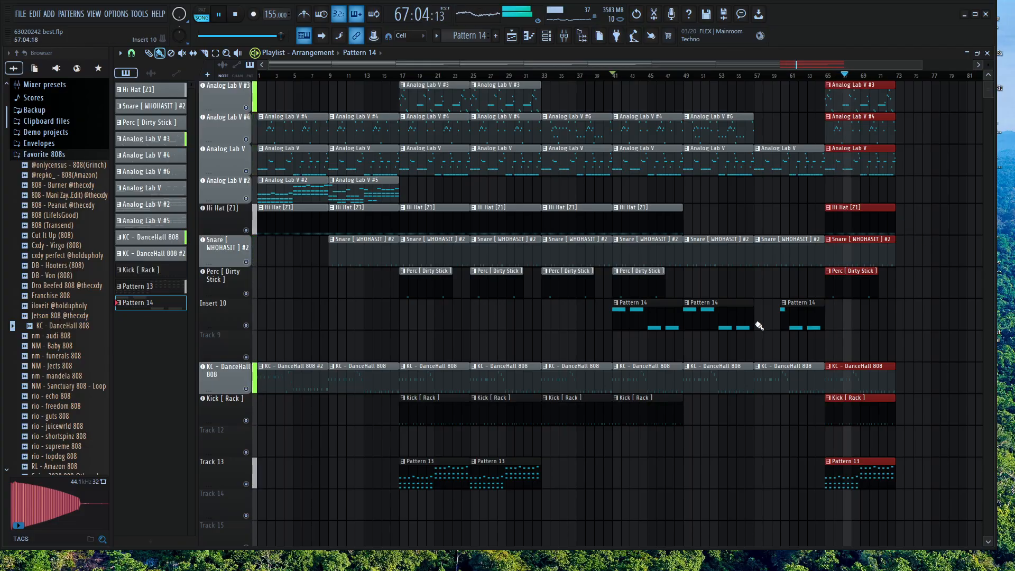
# Copy the shortened Pattern 14 clip to bar 65 on the Insert 10 track and resume playback
pyautogui.press('space')
pyautogui.moveTo(782, 323); pyautogui.dragTo(850, 311)
pyautogui.press('space')
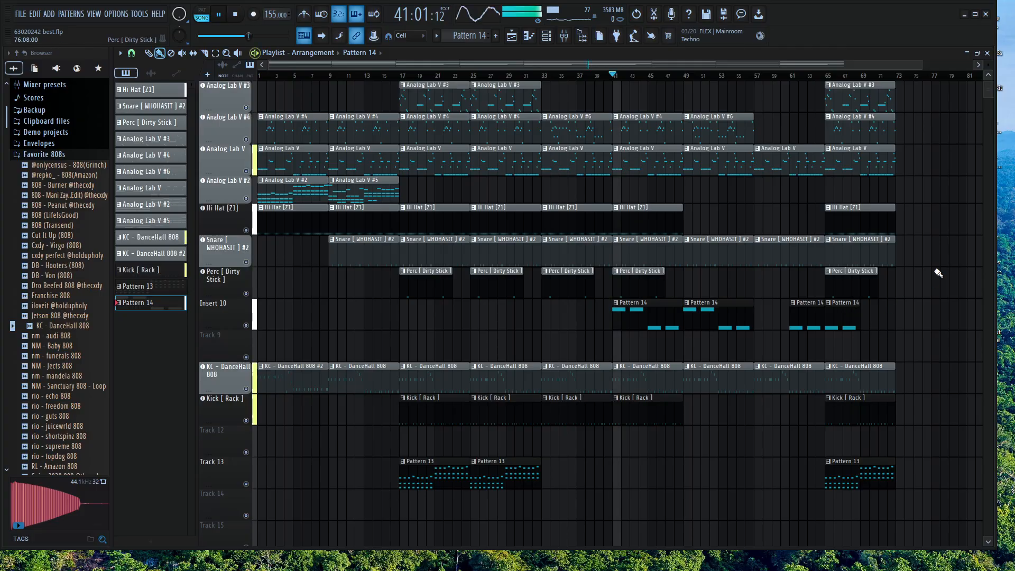
# Delete the Pattern 13 and Analog Lab V #3 clips at bar 65 and copy the Analog Lab V #2 clip there
pyautogui.rightClick(843, 463)
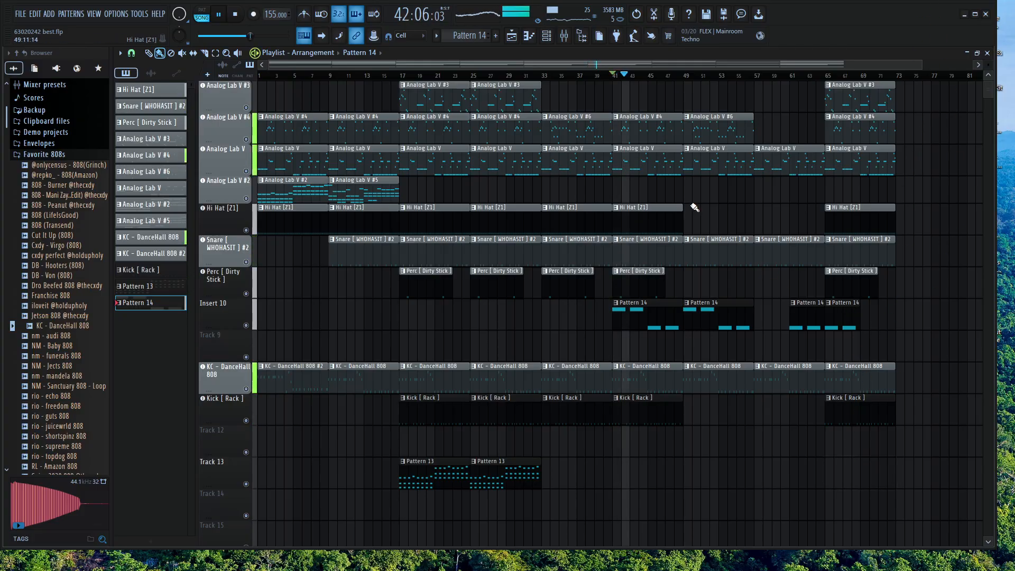
pyautogui.rightClick(864, 96)
pyautogui.moveTo(290, 195)
pyautogui.mouseDown()
pyautogui.moveTo(847, 106)
pyautogui.moveTo(869, 167)
pyautogui.moveTo(852, 201)
pyautogui.mouseUp()
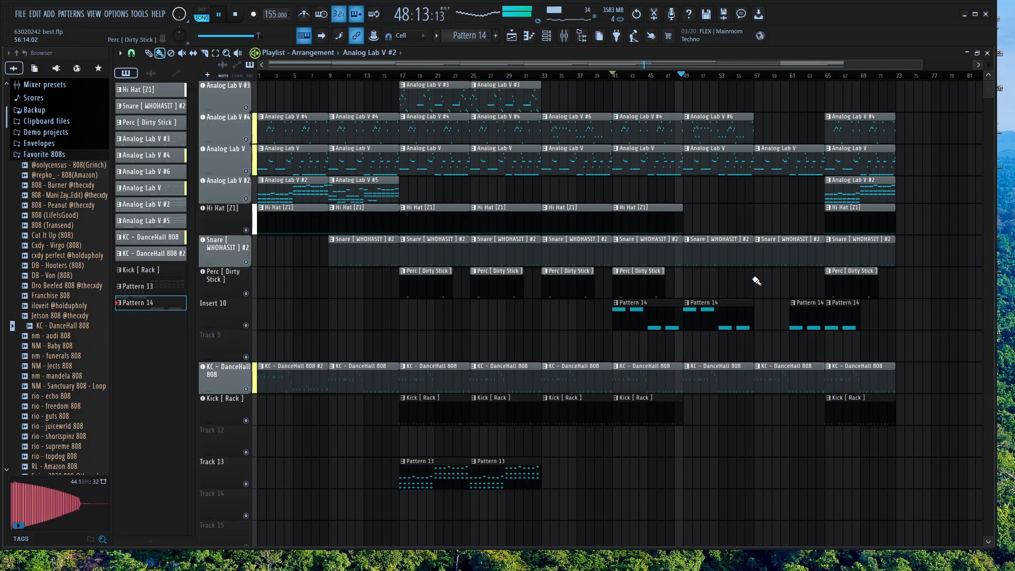
# Check the mixer, channel rack and Xpand!2 instrument, and return to the playlist
pyautogui.press('F9')
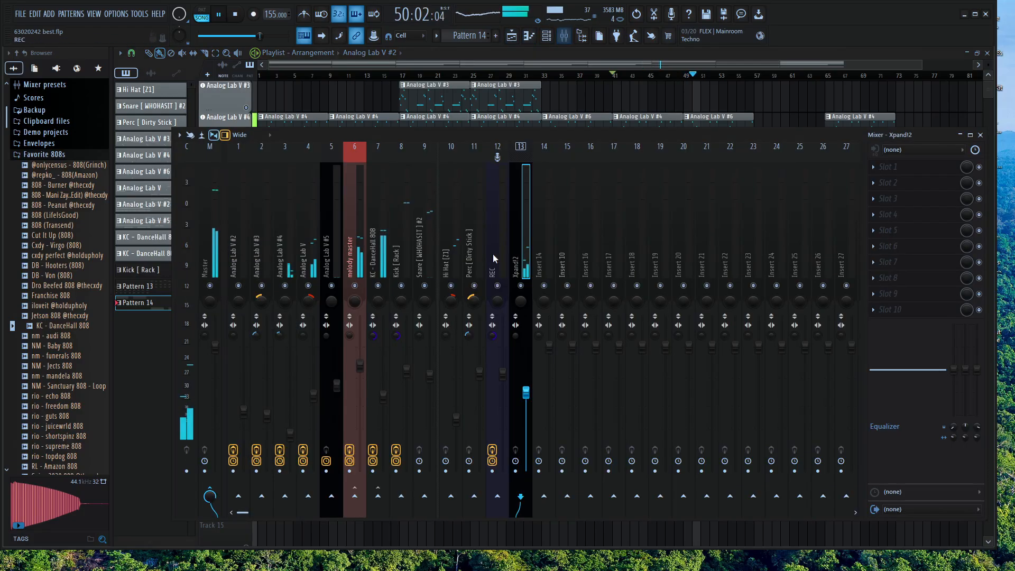
pyautogui.press('F6')
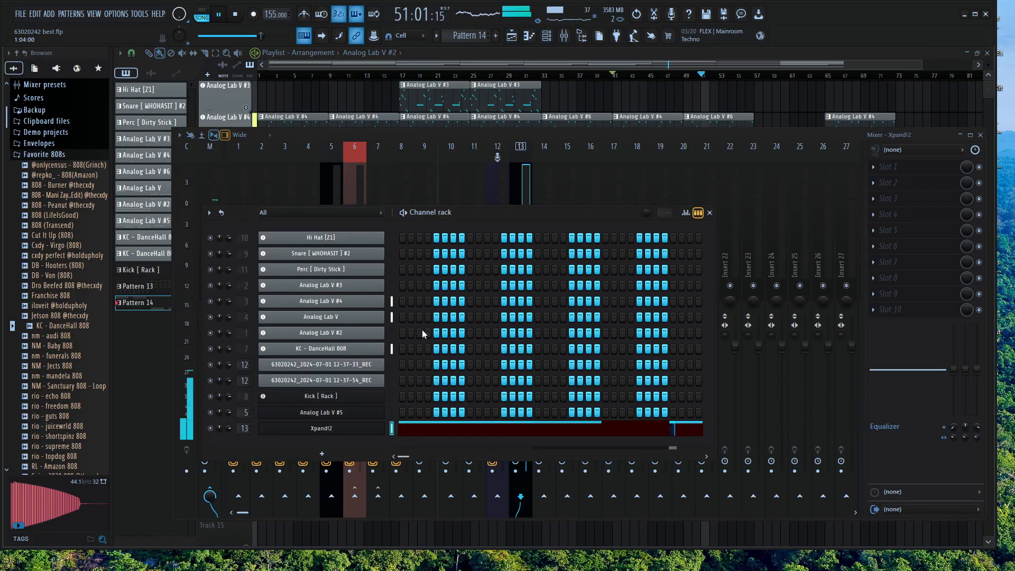
pyautogui.click(361, 428)
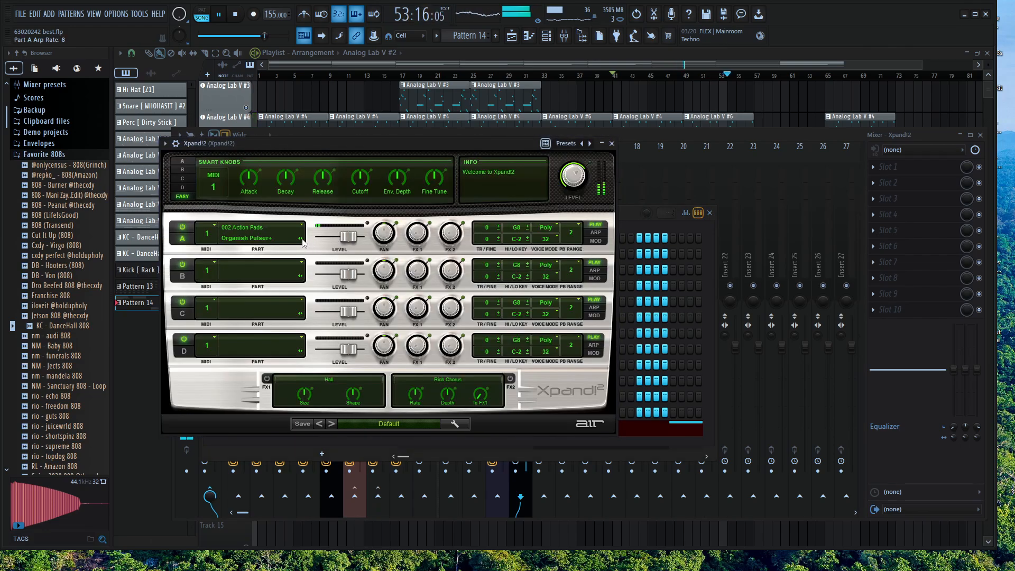
pyautogui.click(625, 211)
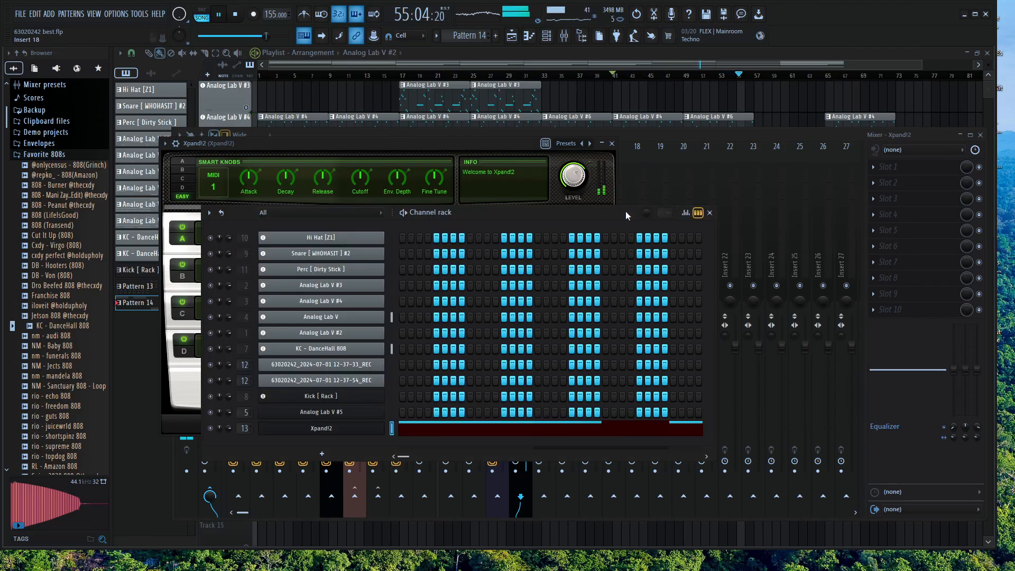
pyautogui.click(579, 49)
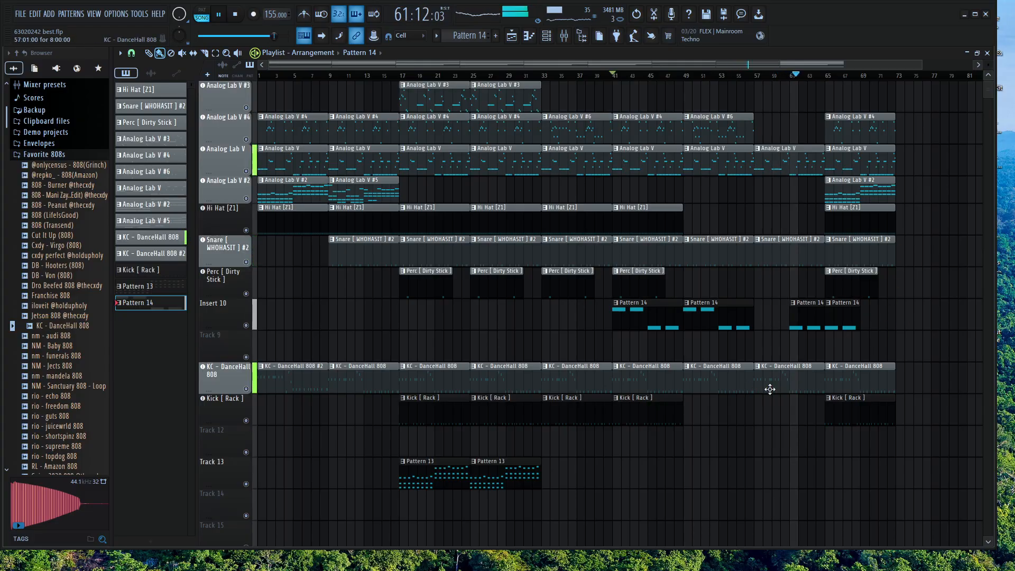
# Trim the bar 57 KC - DanceHall 808 and Snare clips to end at bar 63, and delete the Analog Lab V #2 clip at bar 65
pyautogui.moveTo(823, 380); pyautogui.dragTo(807, 380)
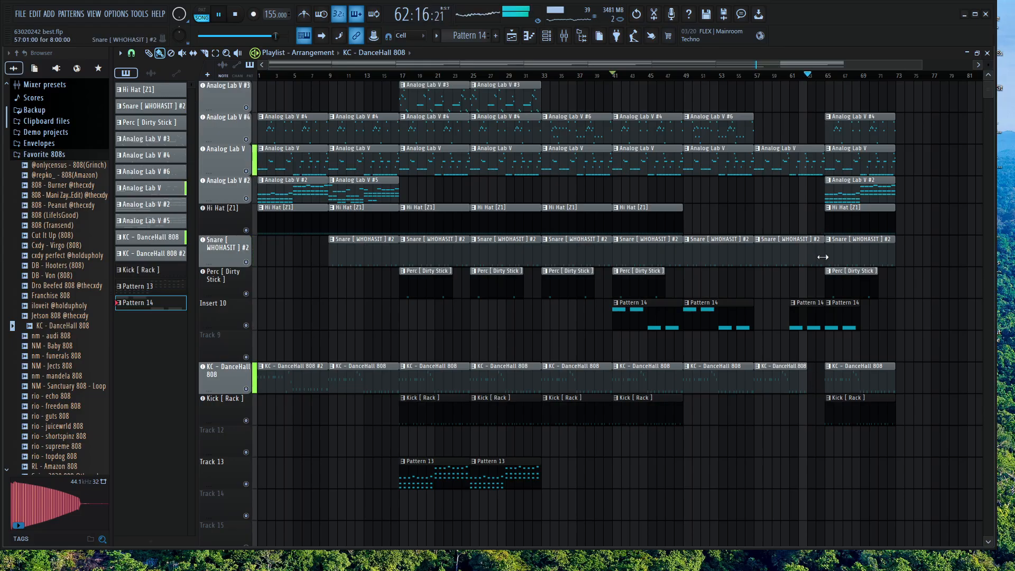
pyautogui.moveTo(822, 257); pyautogui.dragTo(807, 257)
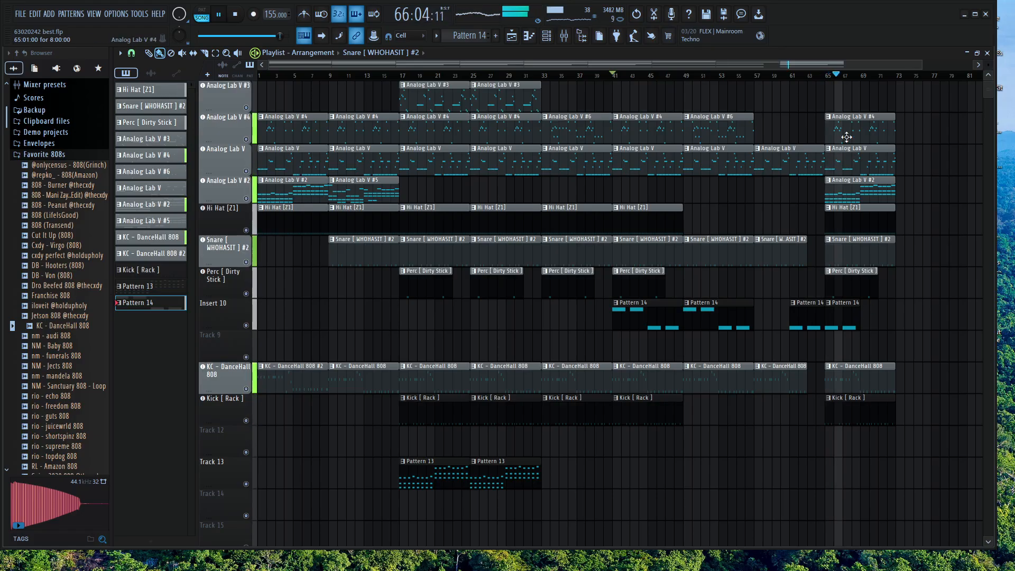
pyautogui.press('space')
pyautogui.rightClick(852, 191)
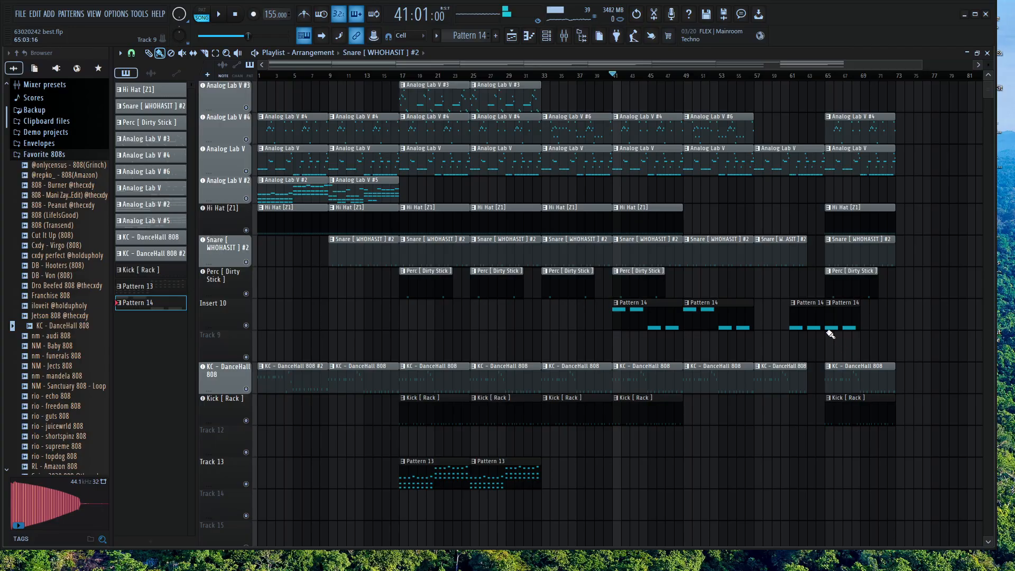
pyautogui.click(829, 304)
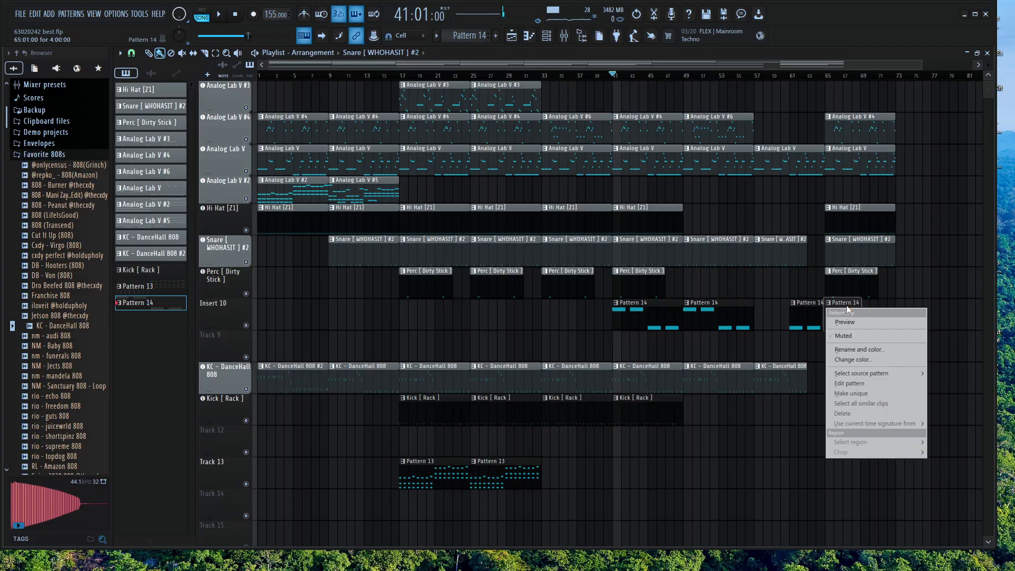
pyautogui.click(918, 297)
pyautogui.moveTo(835, 321)
pyautogui.mouseDown()
pyautogui.moveTo(848, 319)
pyautogui.moveTo(838, 319)
pyautogui.mouseUp()
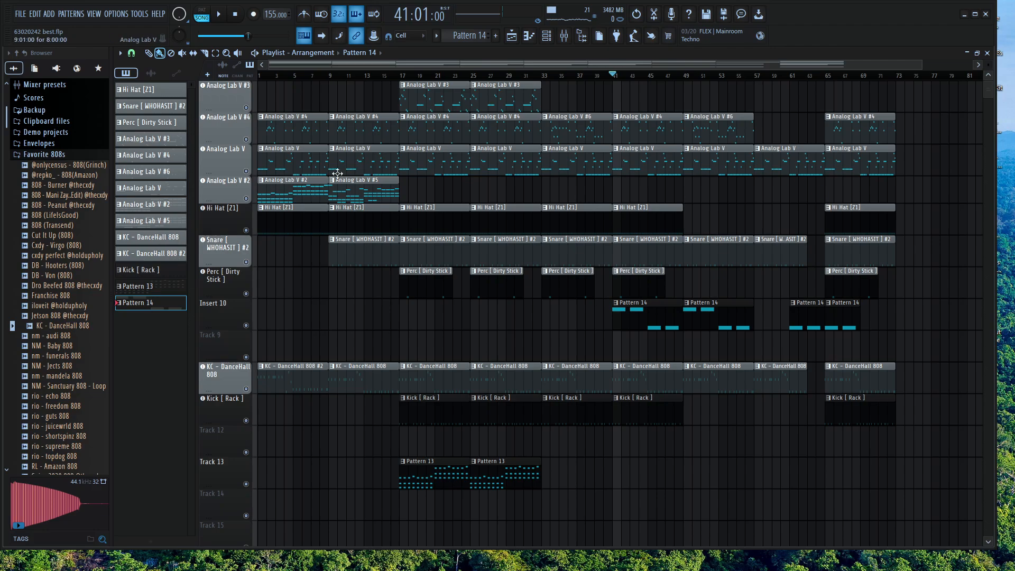
# Check the sound loaded in the Analog Lab V #5 instrument and reselect Pattern 14 in the playlist
pyautogui.click(563, 35)
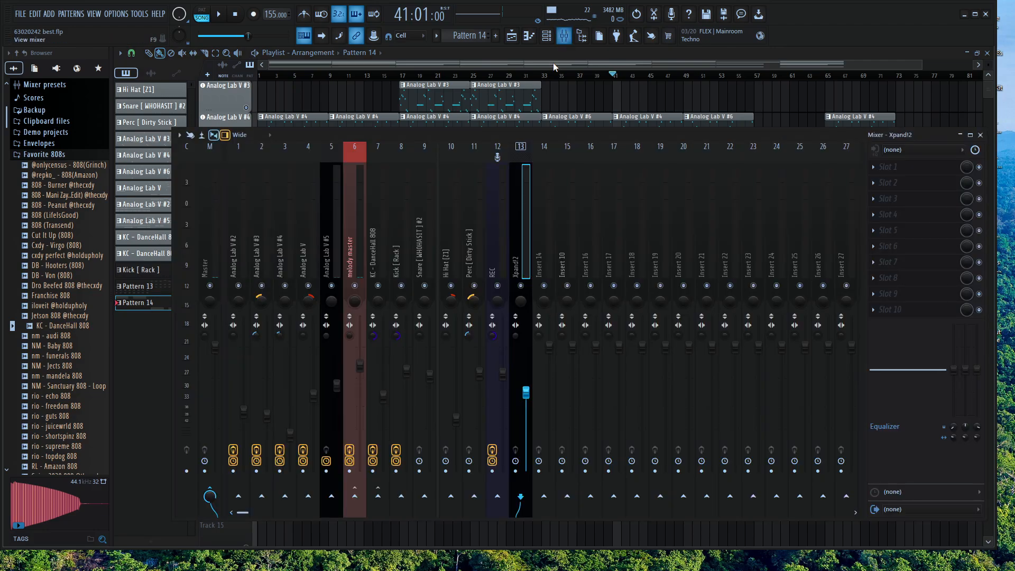
pyautogui.click(369, 125)
pyautogui.click(347, 187)
pyautogui.click(546, 35)
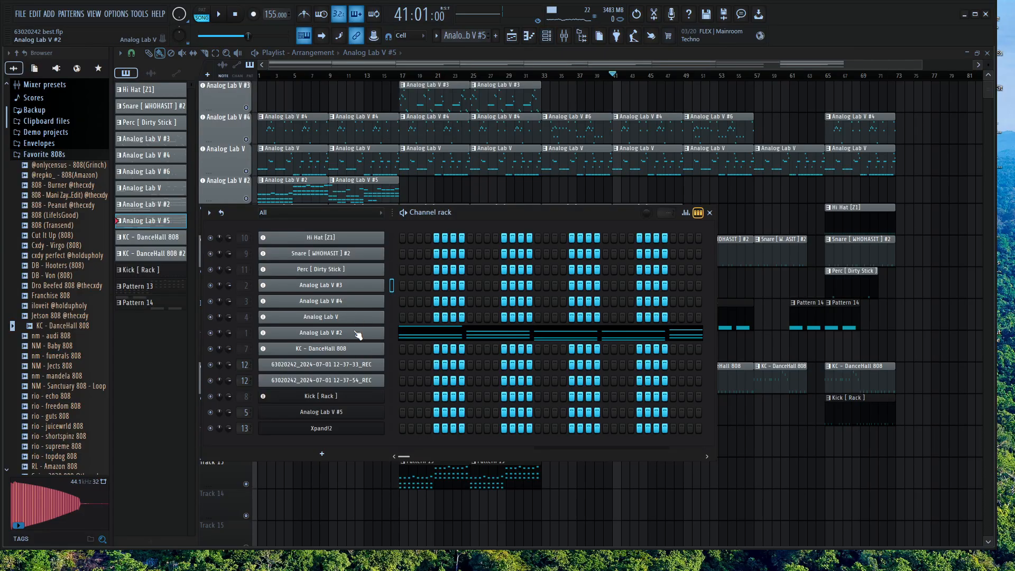
pyautogui.click(360, 412)
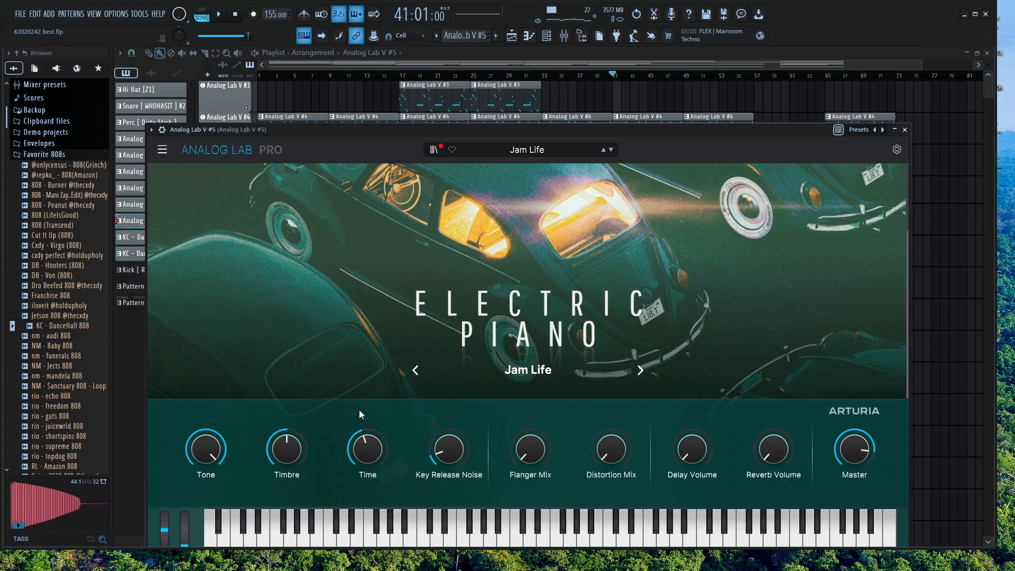
pyautogui.click(904, 130)
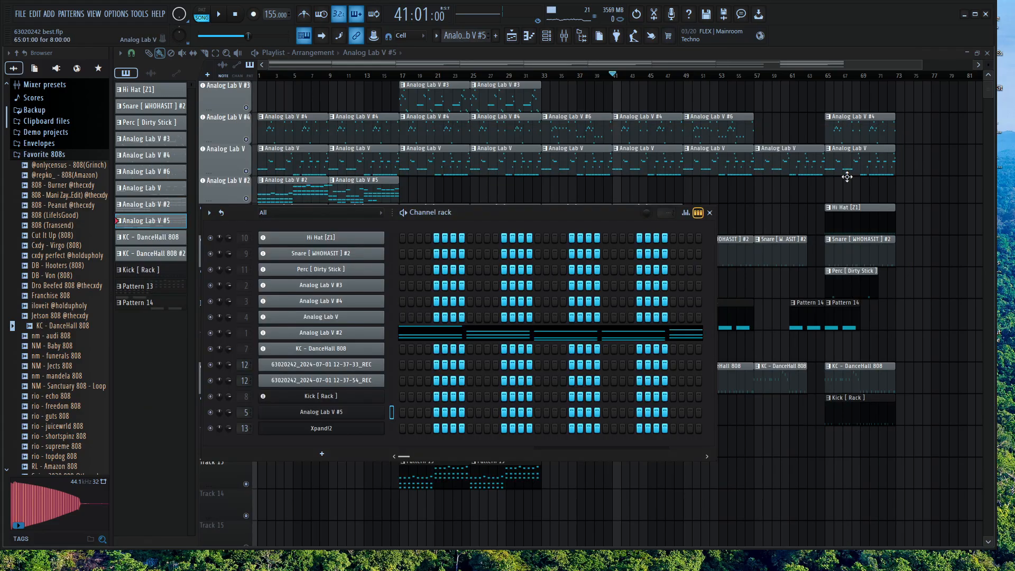
pyautogui.click(846, 319)
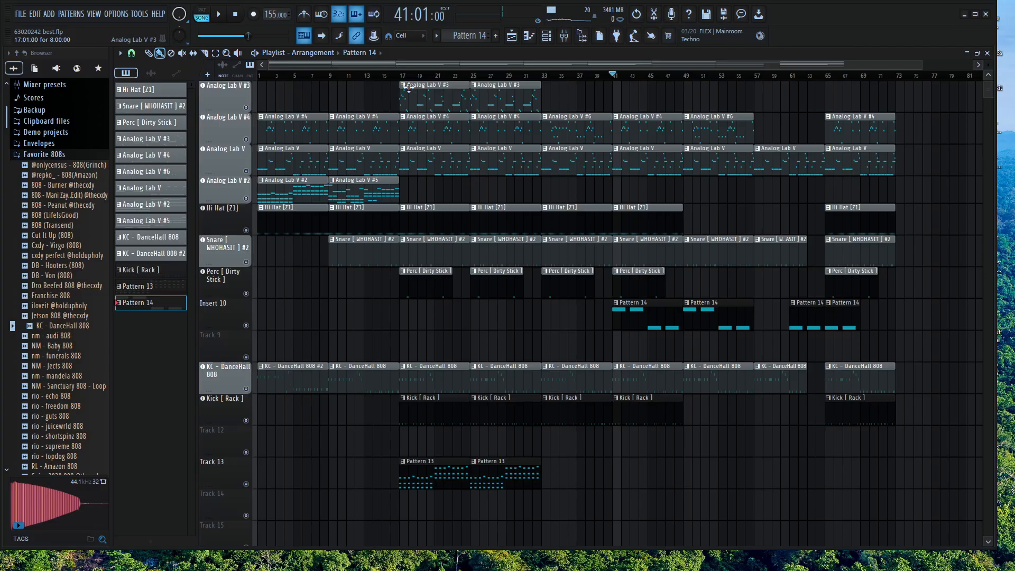
# Play the arrangement from bar 41 and delete the trimmed Snare clip at bar 57
pyautogui.press('space')
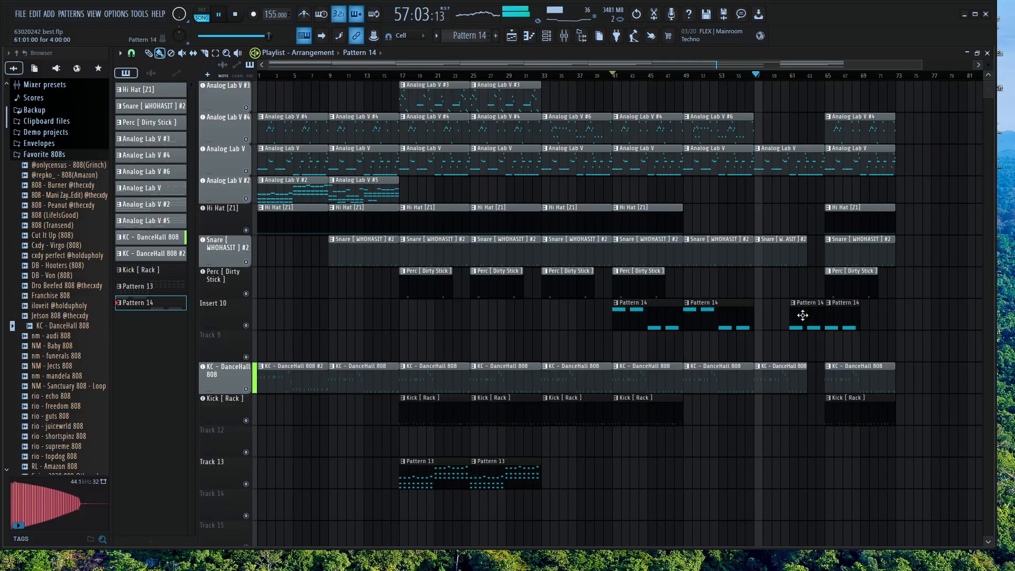
pyautogui.rightClick(774, 259)
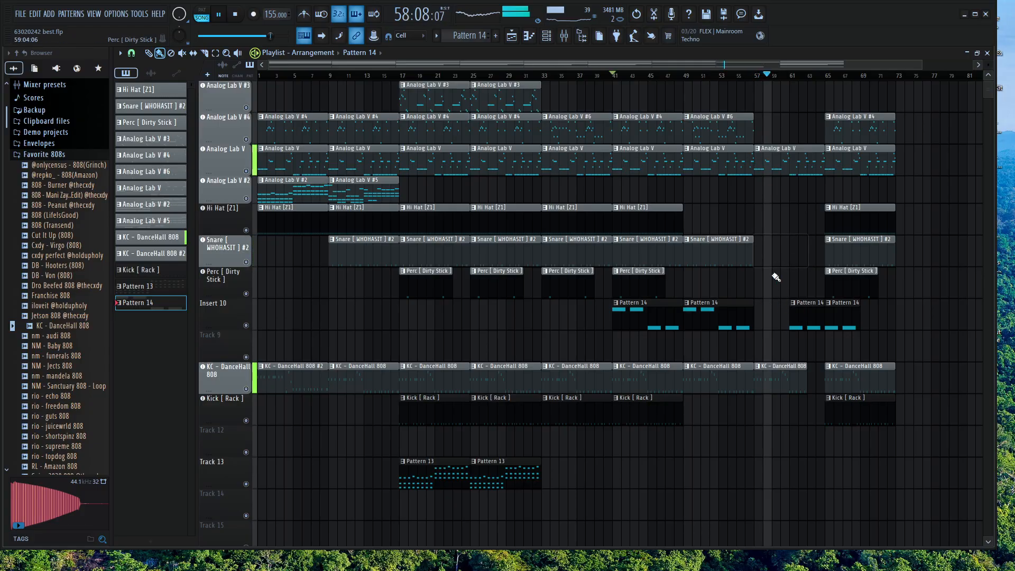
# Try copies of the Hi Hat [Z1] and Snare [WHOHASIT] #2 clips at bar 57, deleting each one
pyautogui.click(664, 224)
pyautogui.moveTo(735, 216); pyautogui.dragTo(797, 208)
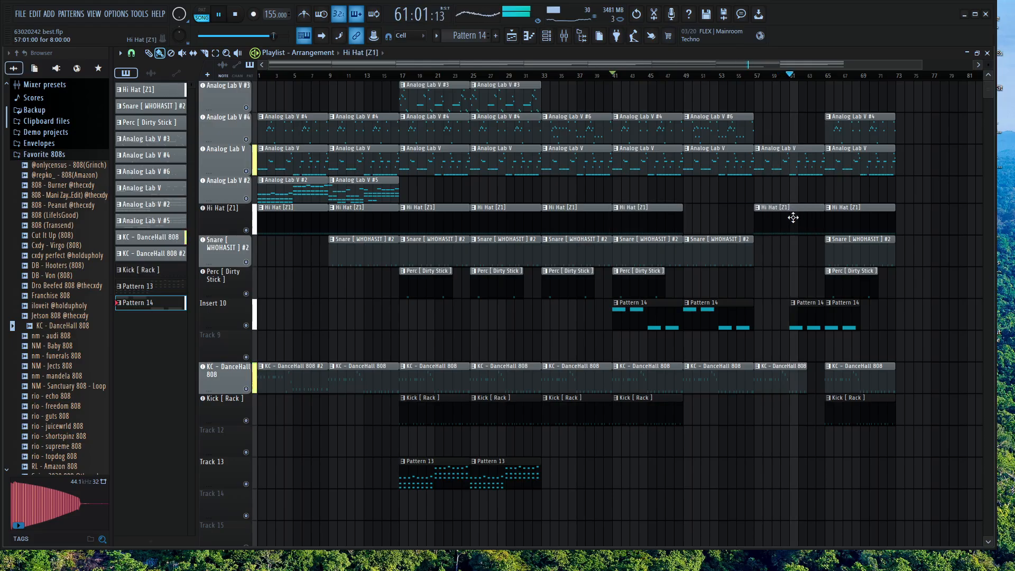
pyautogui.rightClick(763, 225)
pyautogui.moveTo(738, 240); pyautogui.dragTo(802, 247)
pyautogui.press('space')
pyautogui.rightClick(760, 241)
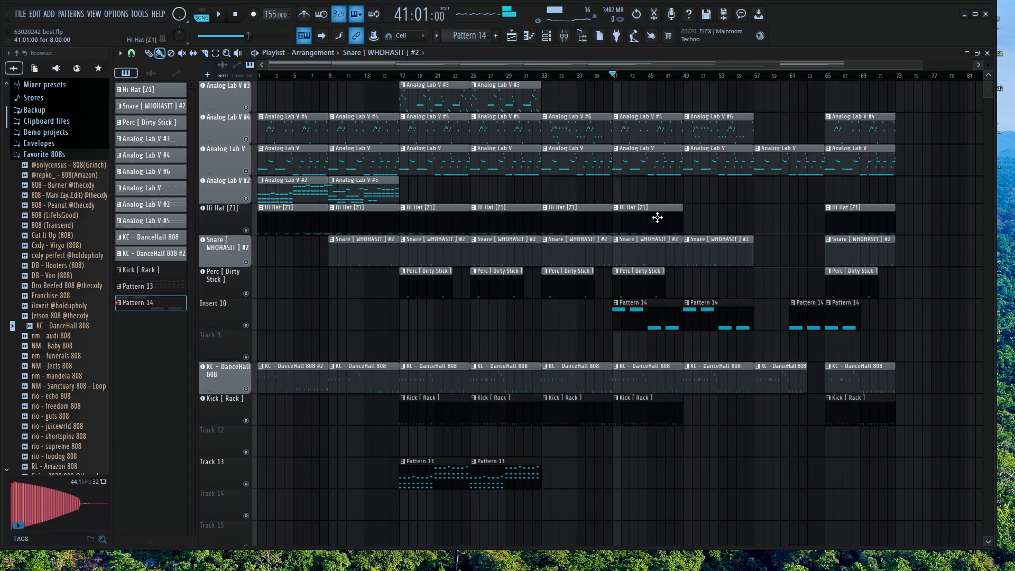
# Try a Hi Hat [Z1] copy at bar 58, visit Audio Input Capture 2 in OBS, and delete the copy
pyautogui.moveTo(657, 218); pyautogui.dragTo(806, 228)
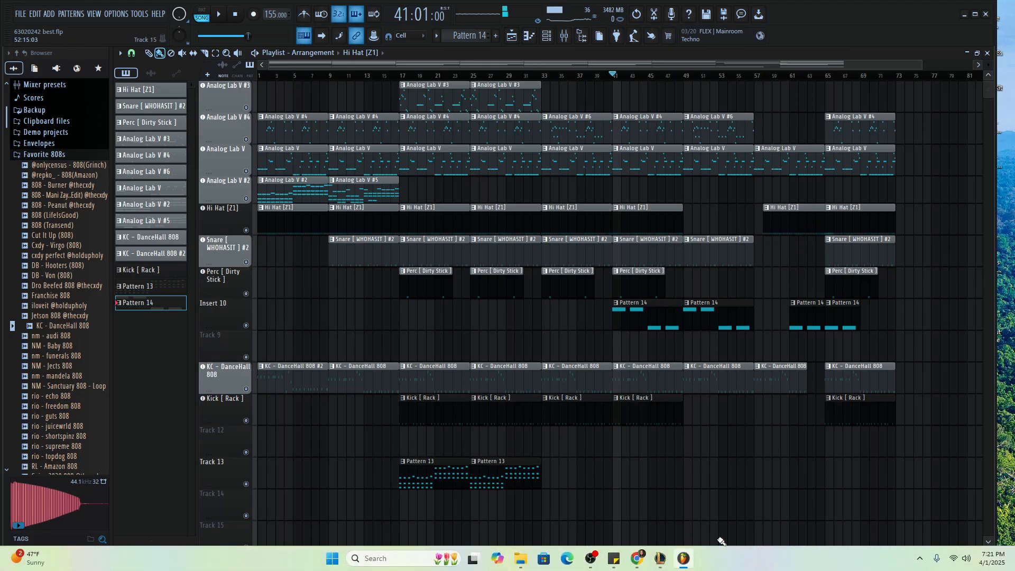
pyautogui.click(588, 560)
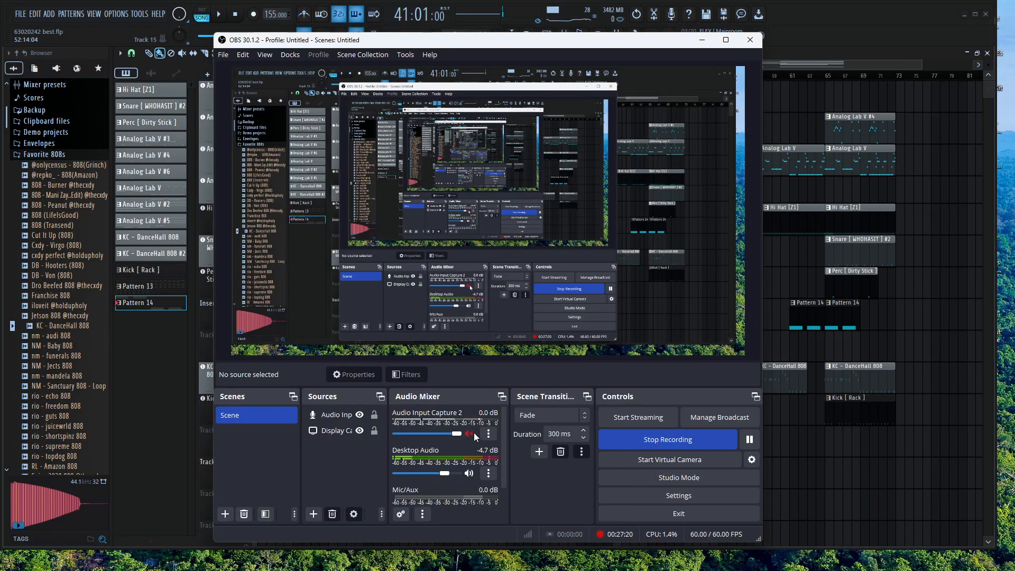
pyautogui.click(946, 248)
pyautogui.rightClick(779, 207)
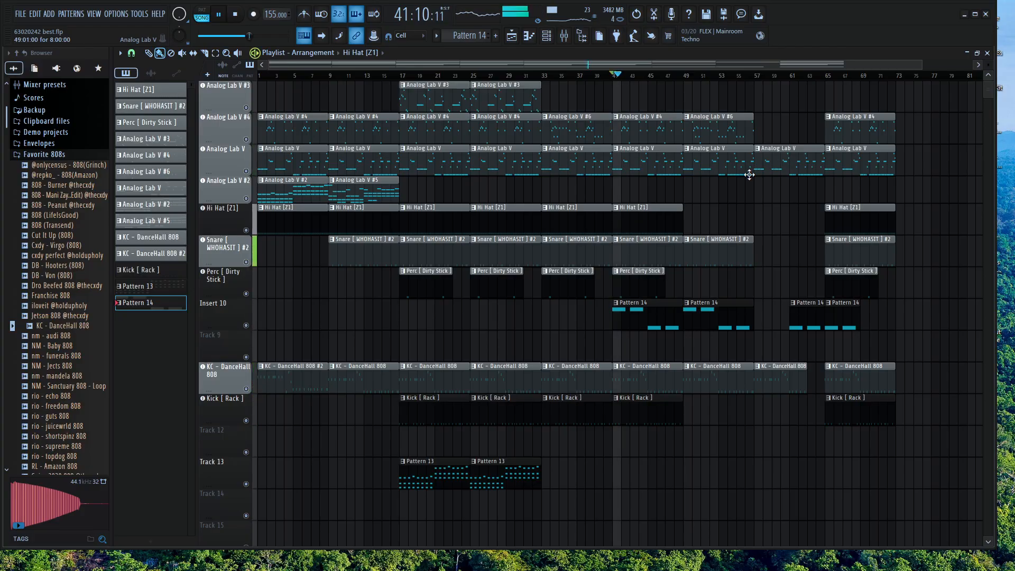
# Copy the Hi Hat [Z1] clip to bar 49, trim it to end at bar 53, and stop playback after listening
pyautogui.moveTo(667, 222); pyautogui.dragTo(735, 217)
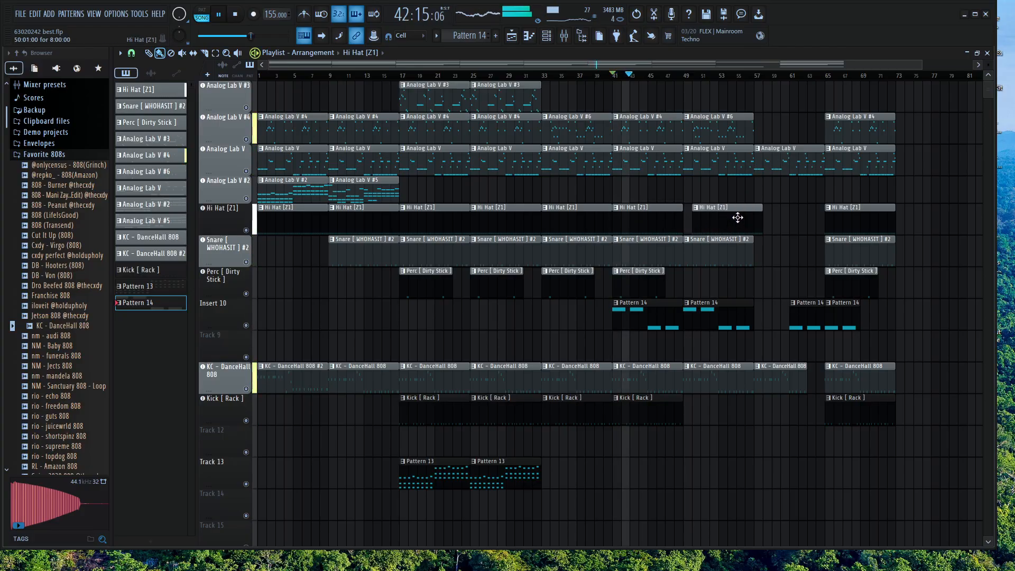
pyautogui.scroll(-1, 736, 277)
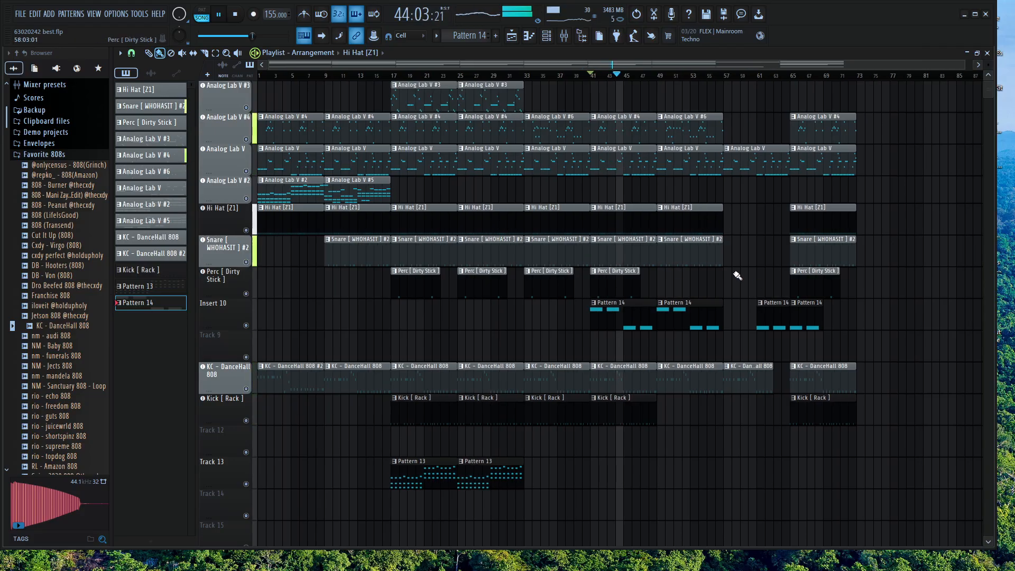
pyautogui.scroll(2, 761, 262)
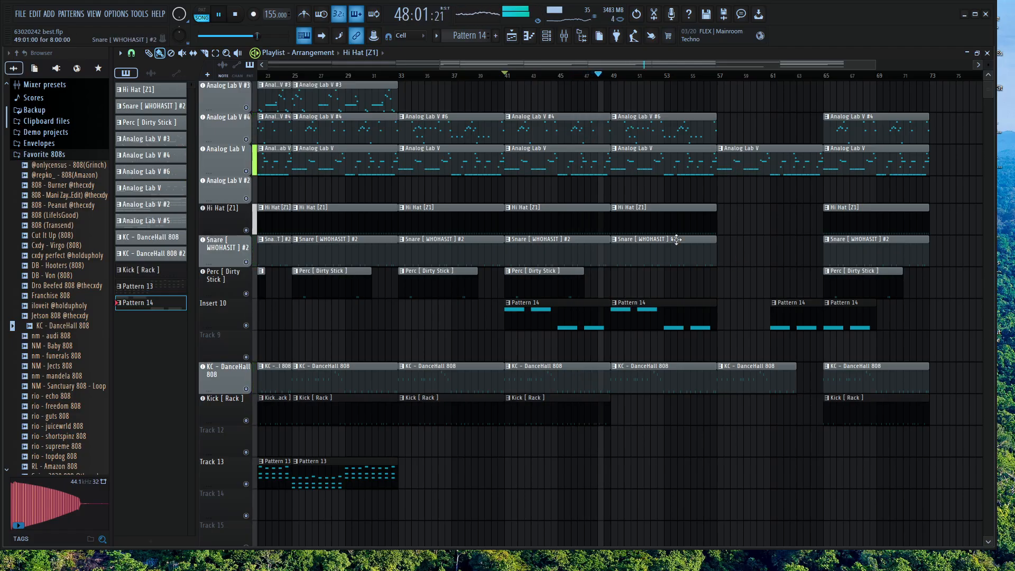
pyautogui.scroll(-1, 736, 243)
pyautogui.scroll(-1, 737, 244)
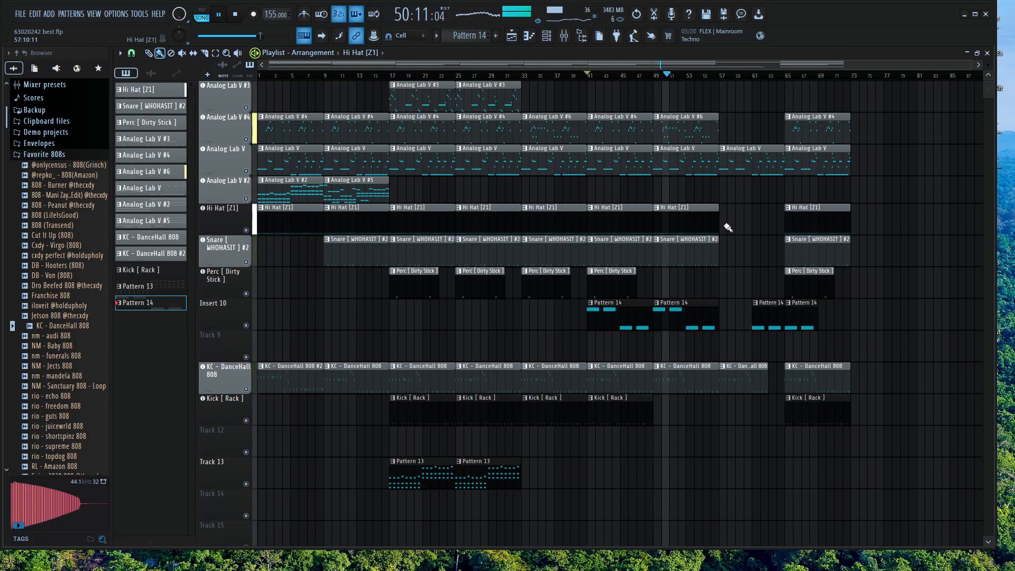
pyautogui.moveTo(716, 230); pyautogui.dragTo(684, 229)
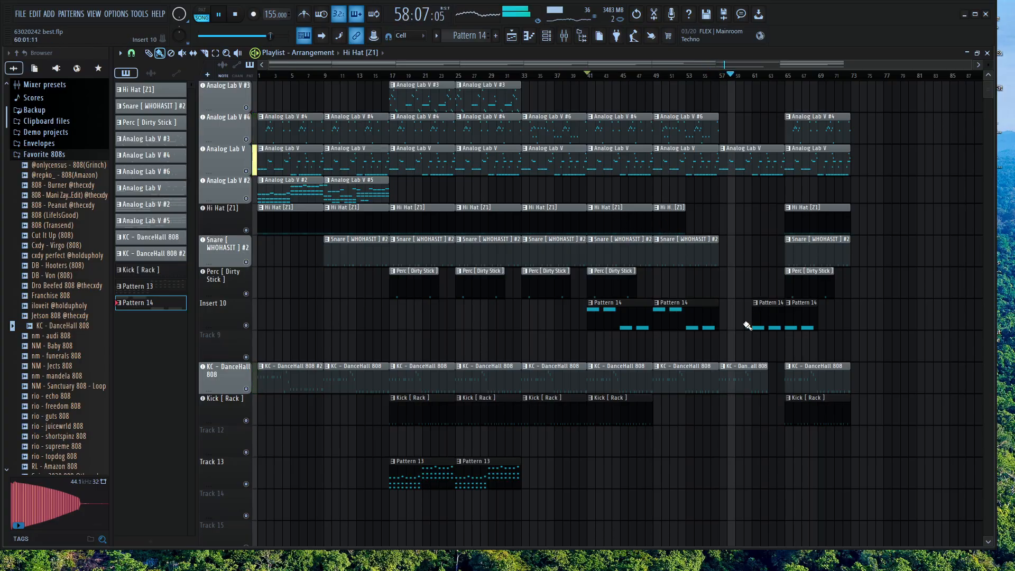
pyautogui.press('space')
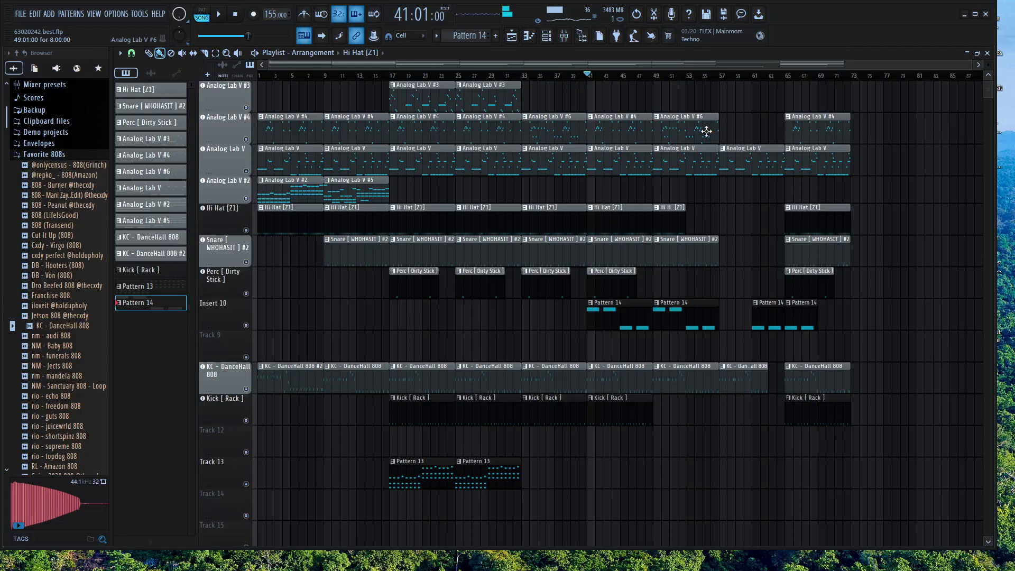
# Toggle the mute of Audio Input Capture 2 in OBS and return to FL Studio
pyautogui.scroll(3, 706, 132)
pyautogui.moveTo(655, 559)
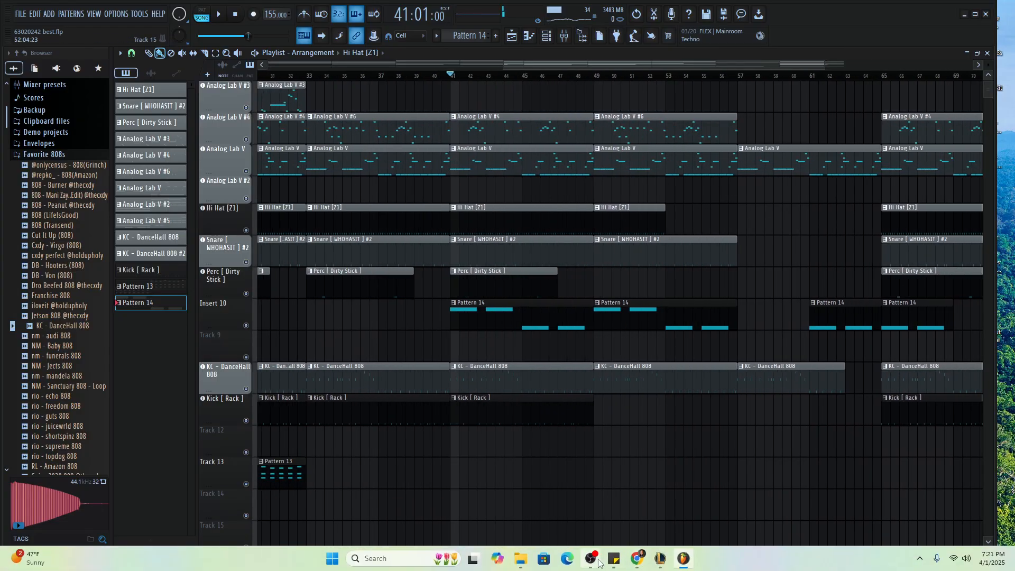
pyautogui.click(590, 561)
pyautogui.click(469, 434)
pyautogui.click(847, 29)
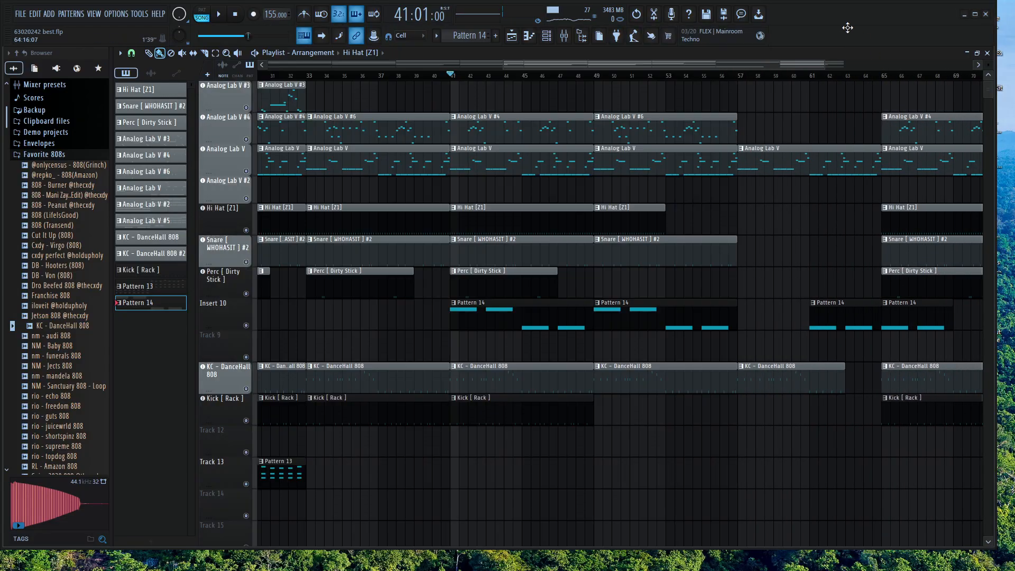
# Slice off the short end of the Analog Lab V #6 clip before bar 57 and copy that slice to bar 59
pyautogui.scroll(1, 720, 143)
pyautogui.scroll(-2, 444, 119)
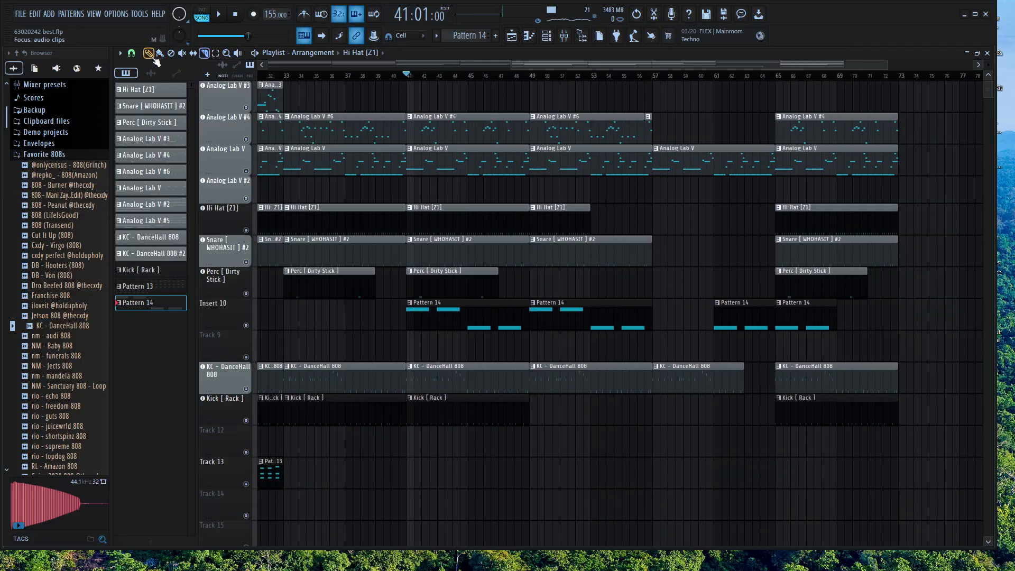
pyautogui.moveTo(650, 135); pyautogui.dragTo(690, 132)
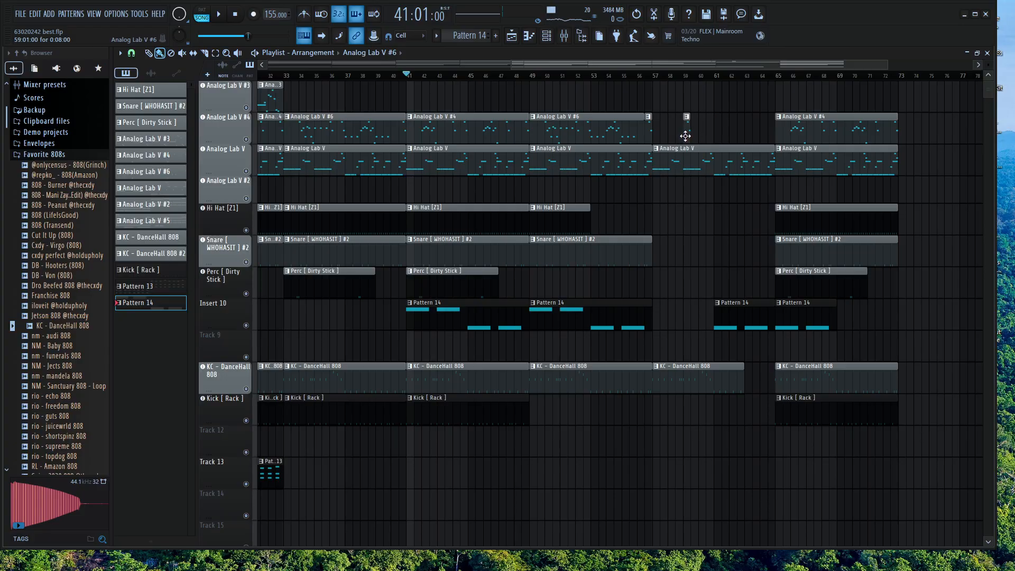
# Move the short Analog Lab V #6 slice to the middle of bar 58 and copy it to bars 61 and 64 during playback
pyautogui.click(685, 136)
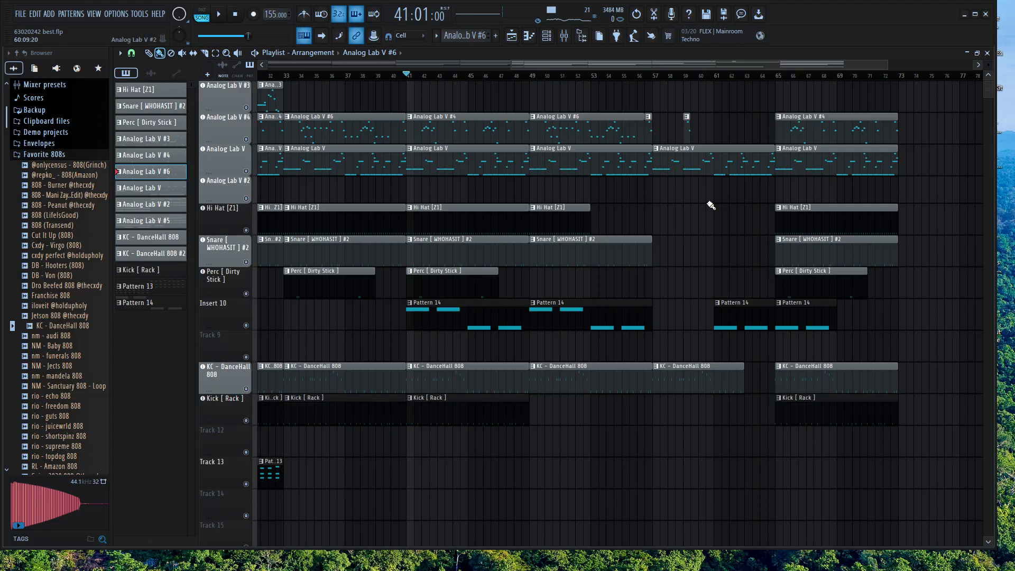
pyautogui.press('space')
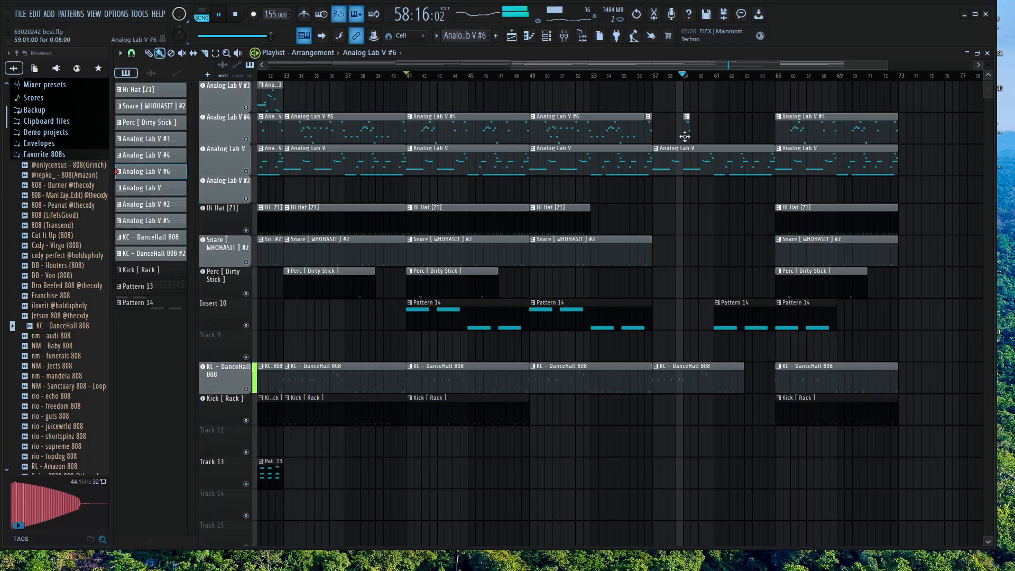
pyautogui.moveTo(684, 137); pyautogui.dragTo(763, 138)
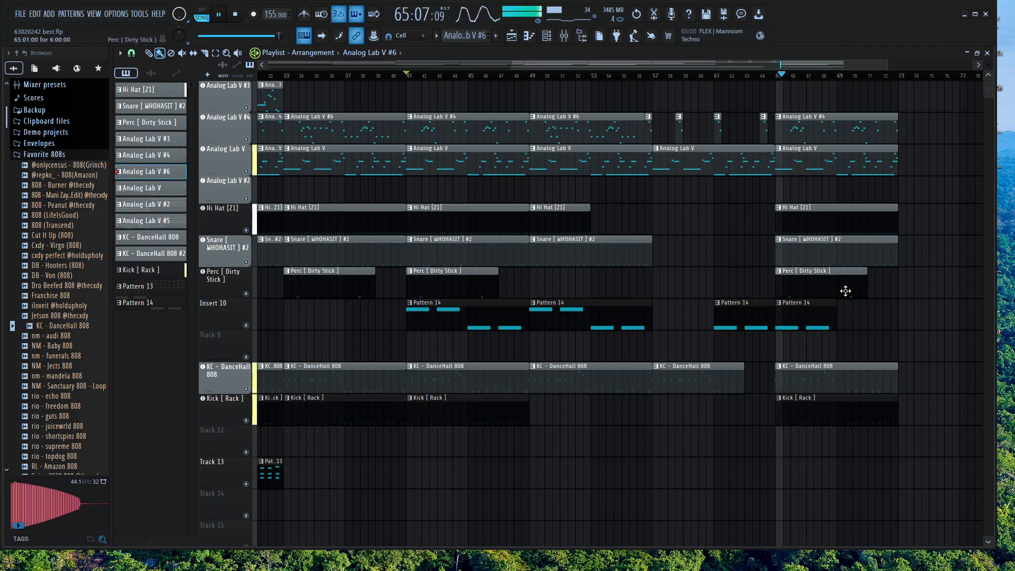
pyautogui.press('space')
# Make the Pattern 14 clip at bar 65 a unique pattern and briefly switch to OBS
pyautogui.doubleClick(798, 323)
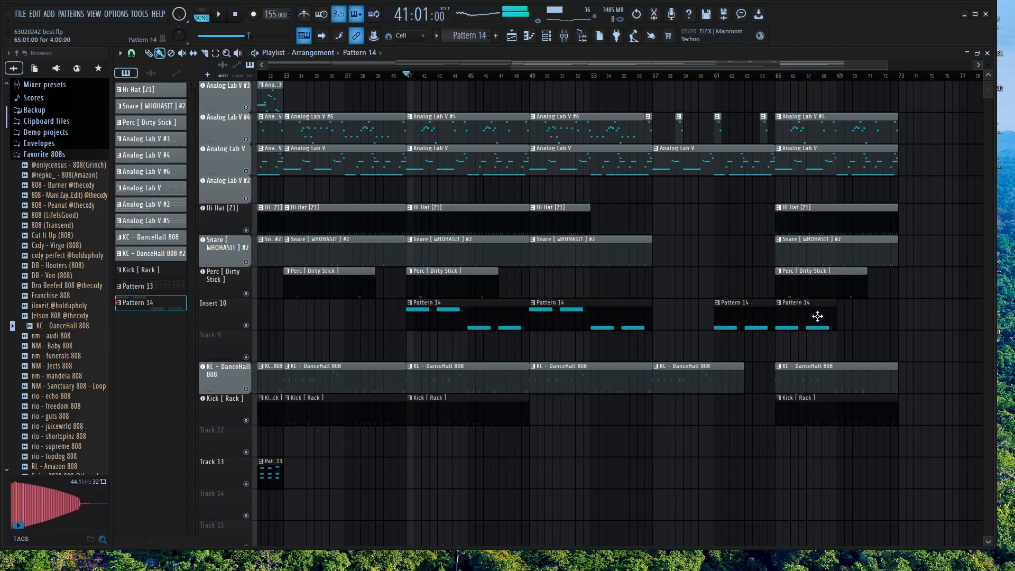
pyautogui.press('Escape')
pyautogui.rightClick(777, 306)
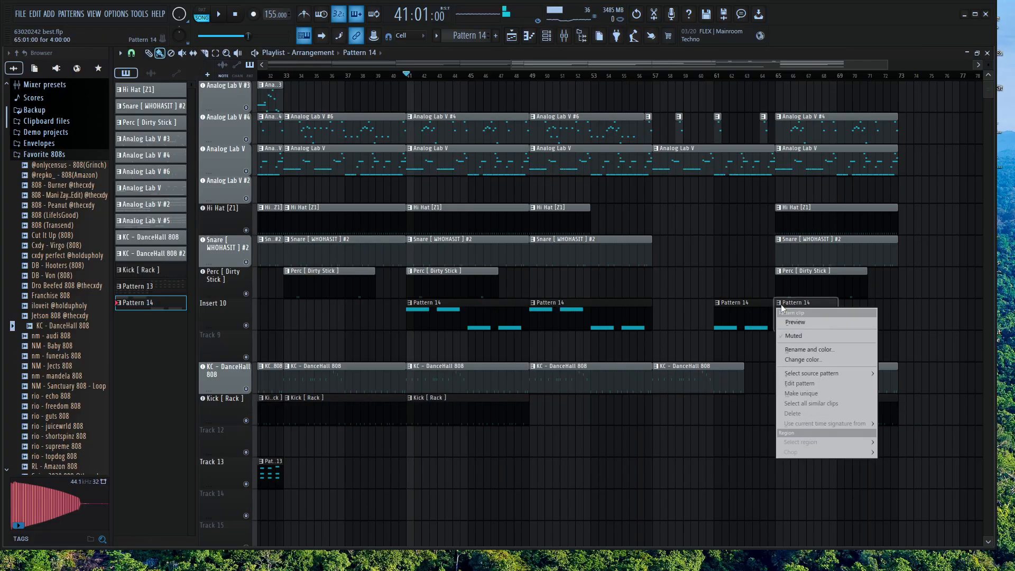
pyautogui.click(815, 394)
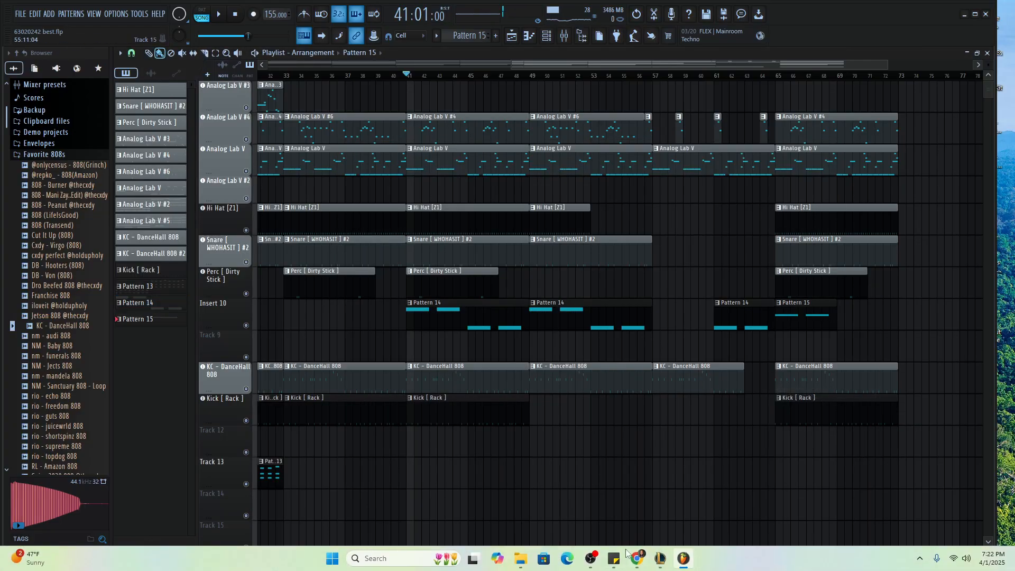
pyautogui.click(589, 565)
pyautogui.click(899, 311)
# Open the new Pattern 15 clip's notes and raise its second G#6 note, at bar 3, to A6
pyautogui.doubleClick(821, 321)
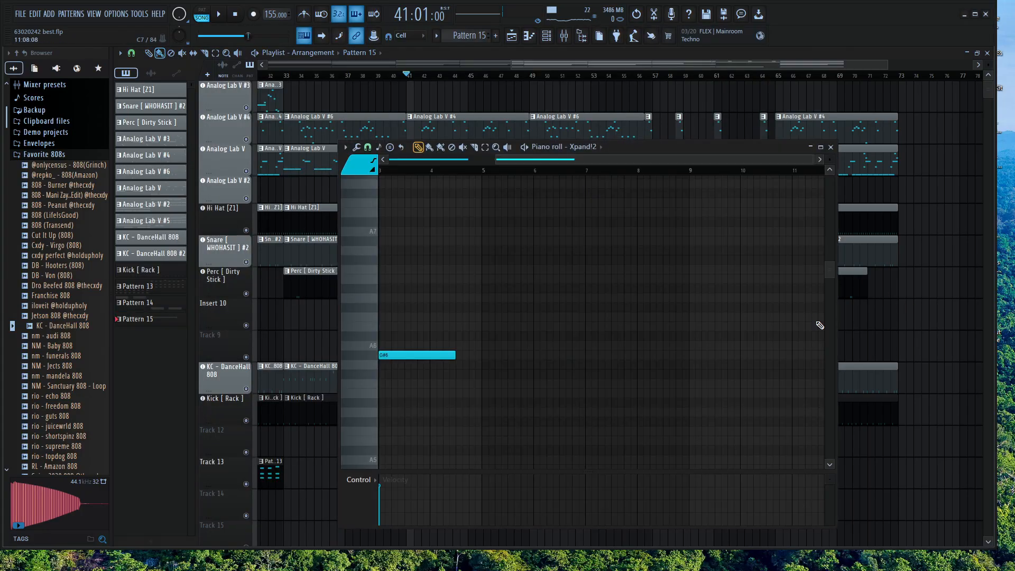
pyautogui.press('Escape')
pyautogui.doubleClick(815, 302)
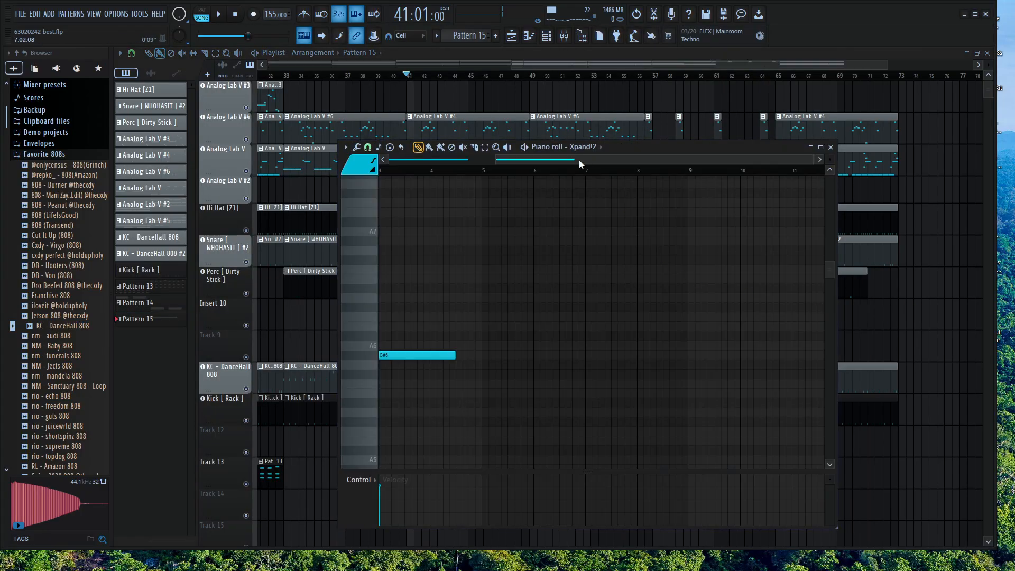
pyautogui.moveTo(578, 160); pyautogui.dragTo(465, 162)
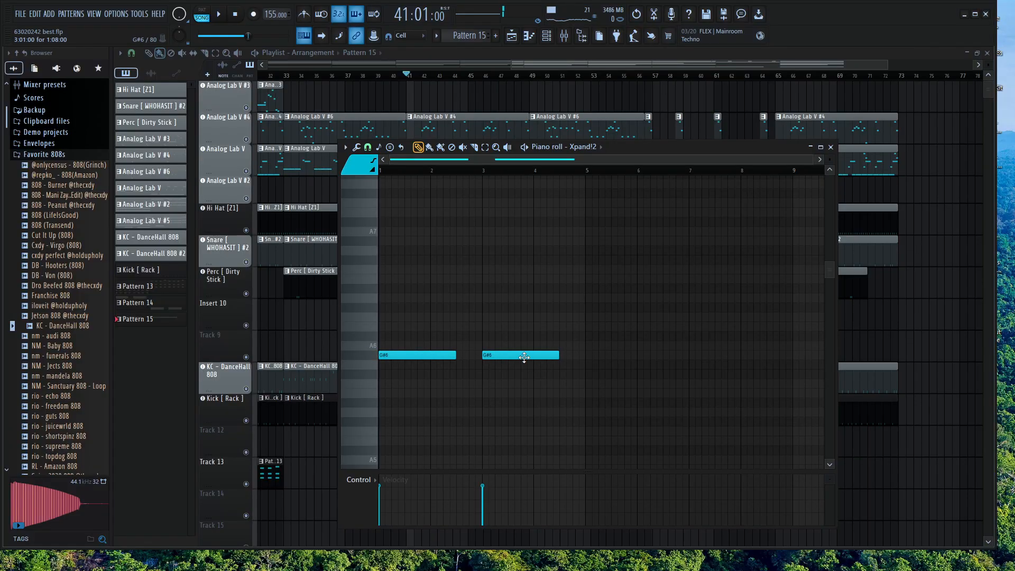
pyautogui.moveTo(524, 357); pyautogui.dragTo(522, 345)
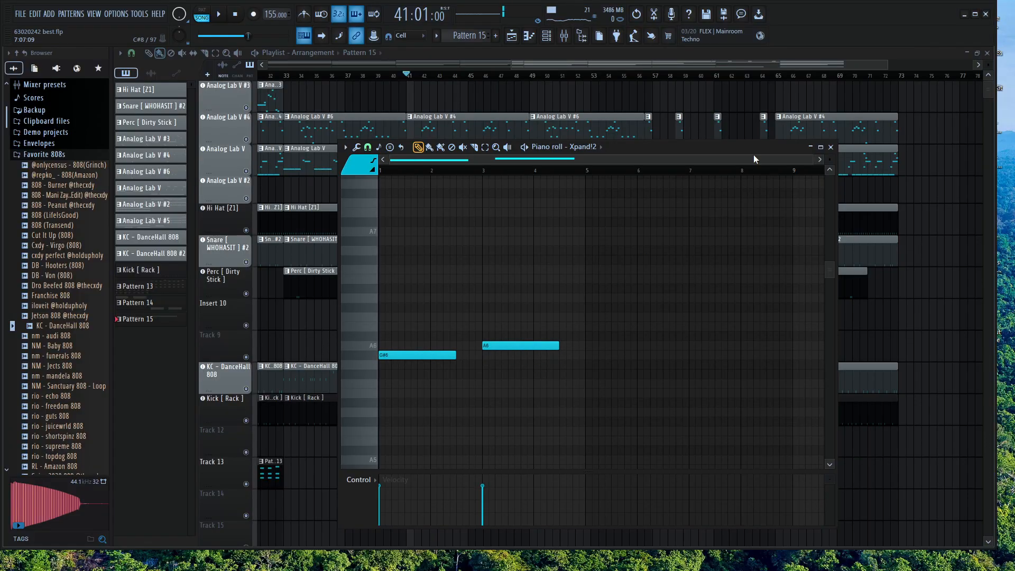
# Return to the playlist, reopen Pattern 15's notes and listen to the arrangement from bar 65
pyautogui.click(818, 100)
pyautogui.rightClick(833, 108)
pyautogui.scroll(2, 788, 233)
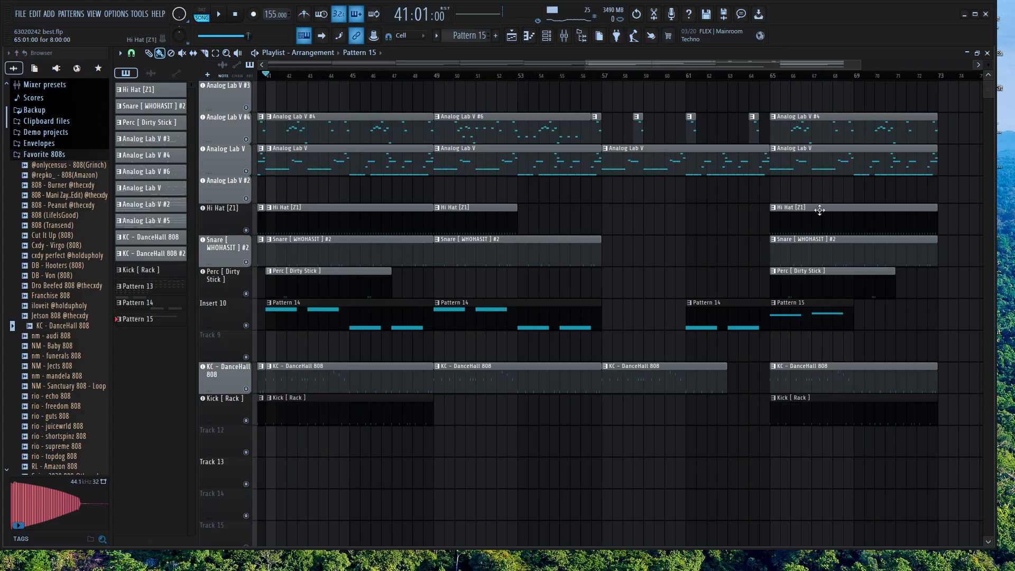
pyautogui.scroll(-3, 816, 207)
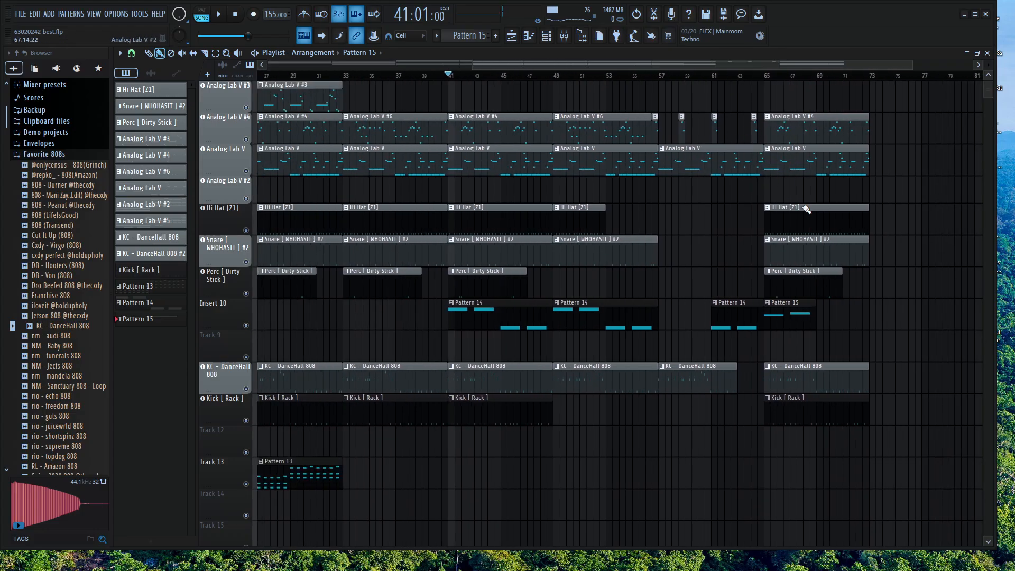
pyautogui.doubleClick(797, 309)
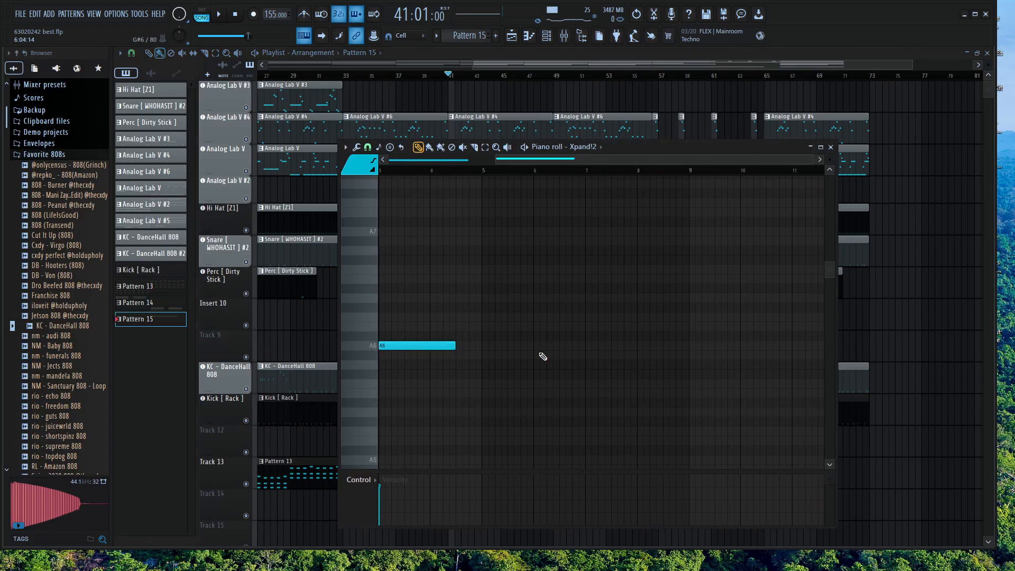
pyautogui.scroll(-2, 471, 302)
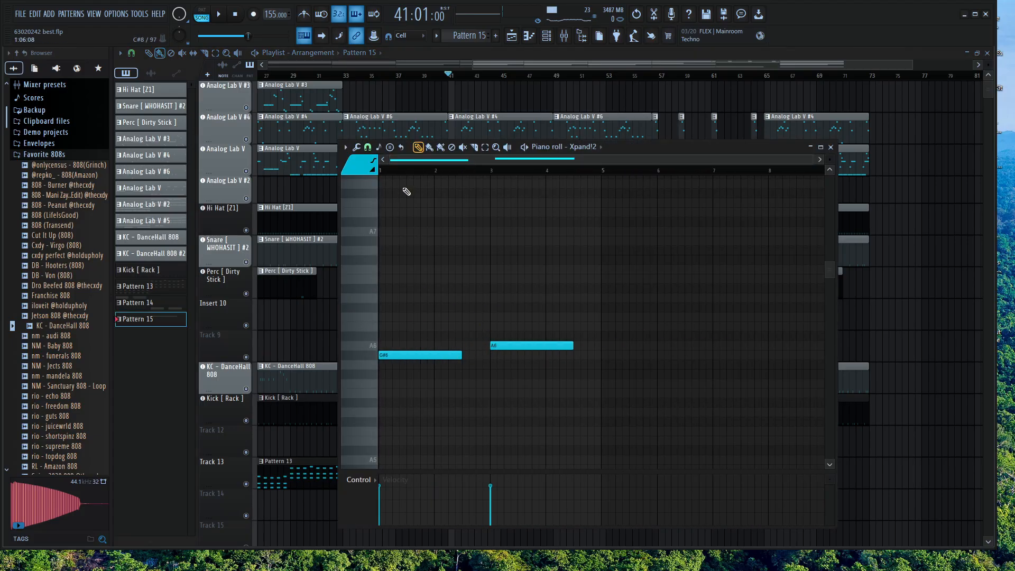
pyautogui.press('space')
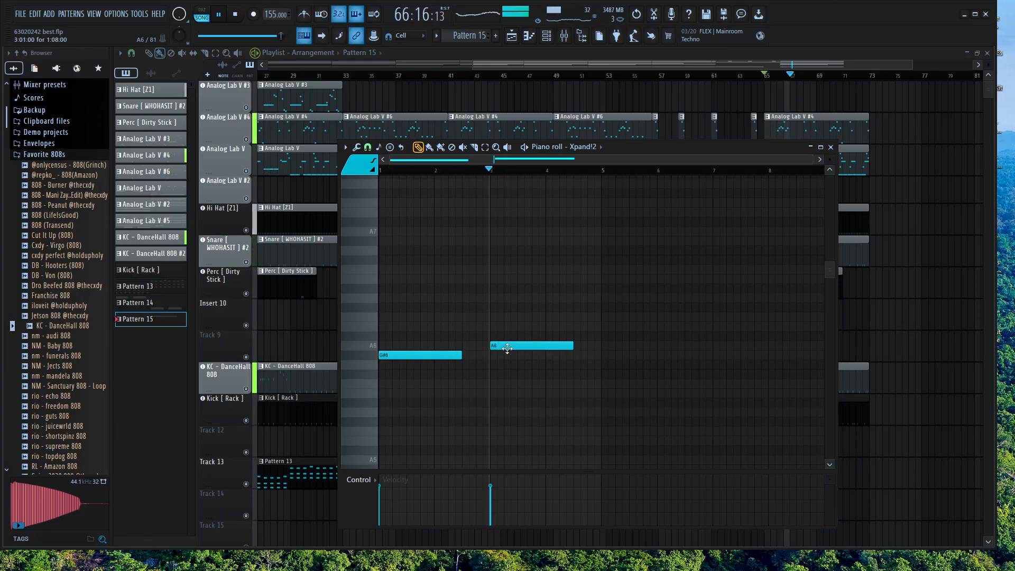
pyautogui.press('space')
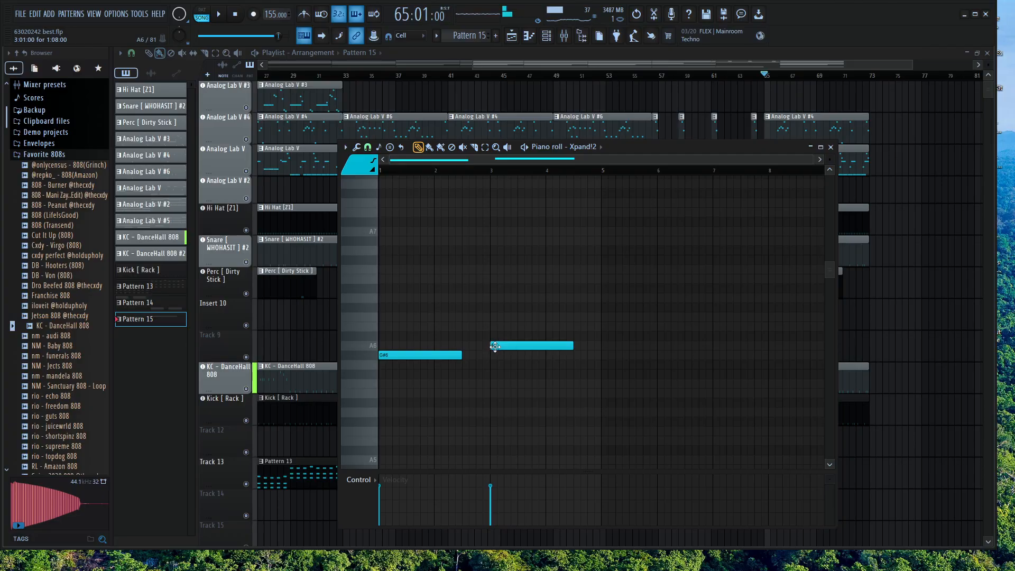
# Move Pattern 15's A6 note to bar 2 and shorten both notes to 12 steps each
pyautogui.press('space')
pyautogui.moveTo(495, 346); pyautogui.dragTo(420, 361)
pyautogui.press('space')
pyautogui.press('space')
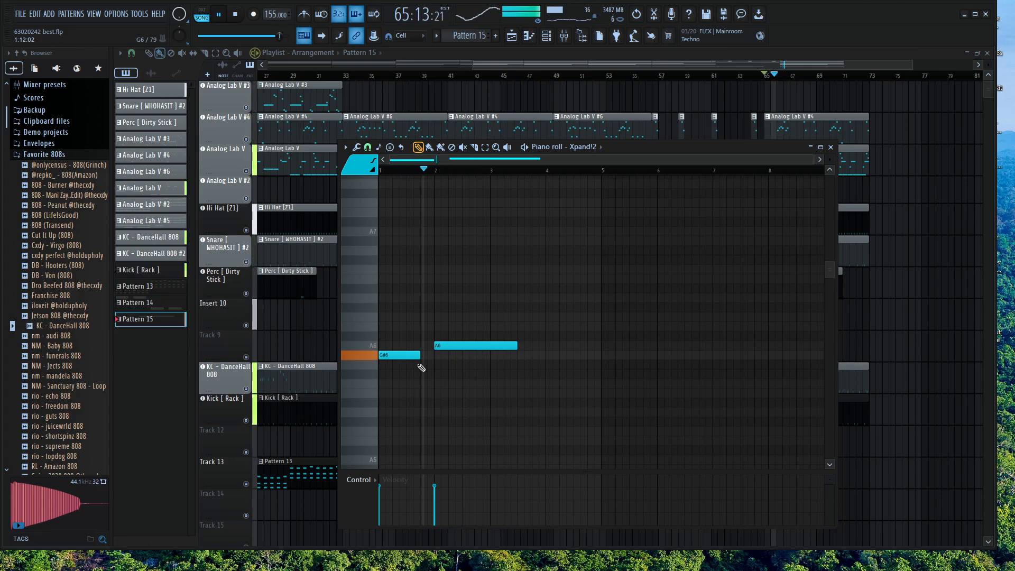
pyautogui.moveTo(512, 346); pyautogui.dragTo(472, 353)
pyautogui.press('space')
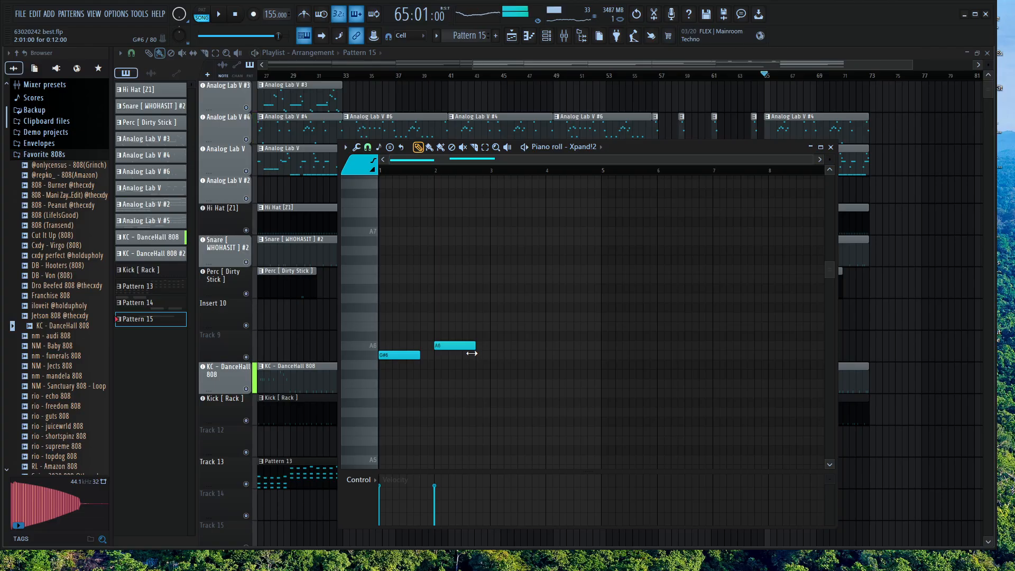
# Repeat the G#6 and A6 notes at bars 3 and 4 and add a D#7 note in the middle of bar 4
pyautogui.moveTo(396, 355); pyautogui.dragTo(562, 341)
pyautogui.press('space')
pyautogui.moveTo(562, 342); pyautogui.dragTo(592, 292)
pyautogui.press('space')
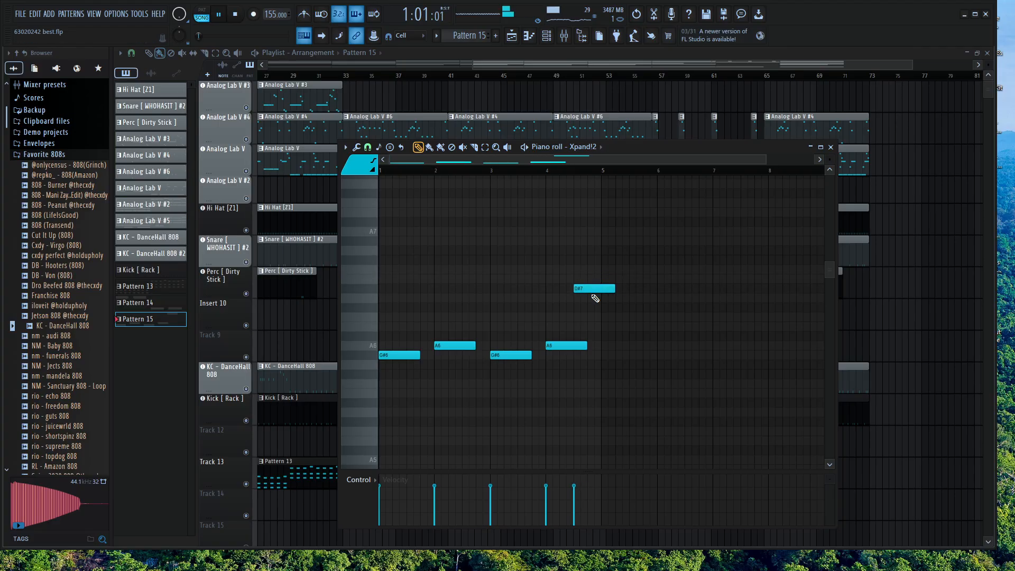
pyautogui.press('space')
pyautogui.press('space')
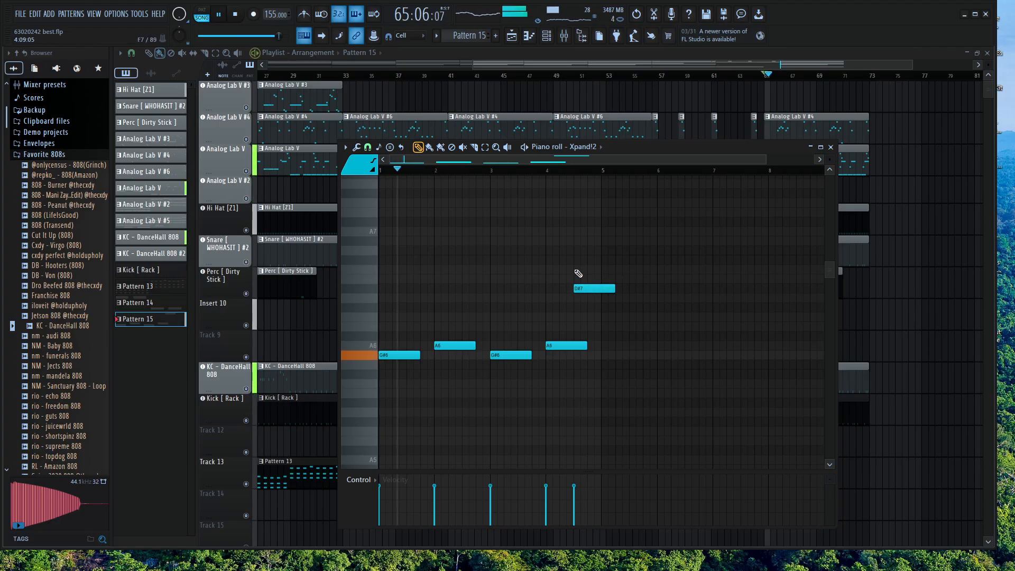
# Add a D#6 note at bar 5 of Pattern 15, try removing it during playback, and undo the removal
pyautogui.scroll(2, 583, 320)
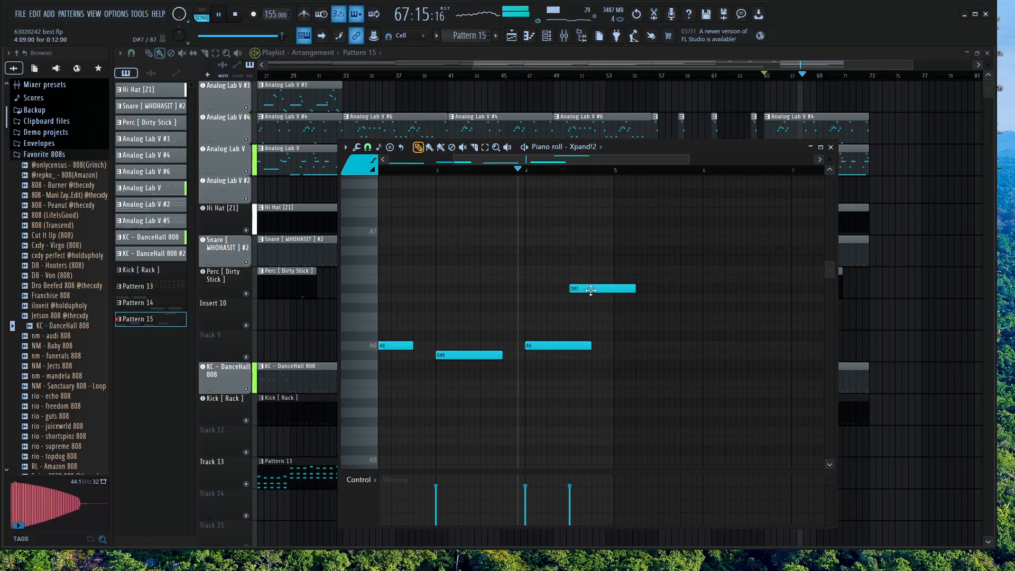
pyautogui.click(682, 289)
pyautogui.moveTo(682, 297); pyautogui.dragTo(649, 400)
pyautogui.press('space')
pyautogui.press('space')
pyautogui.scroll(-2, 648, 400)
pyautogui.rightClick(605, 405)
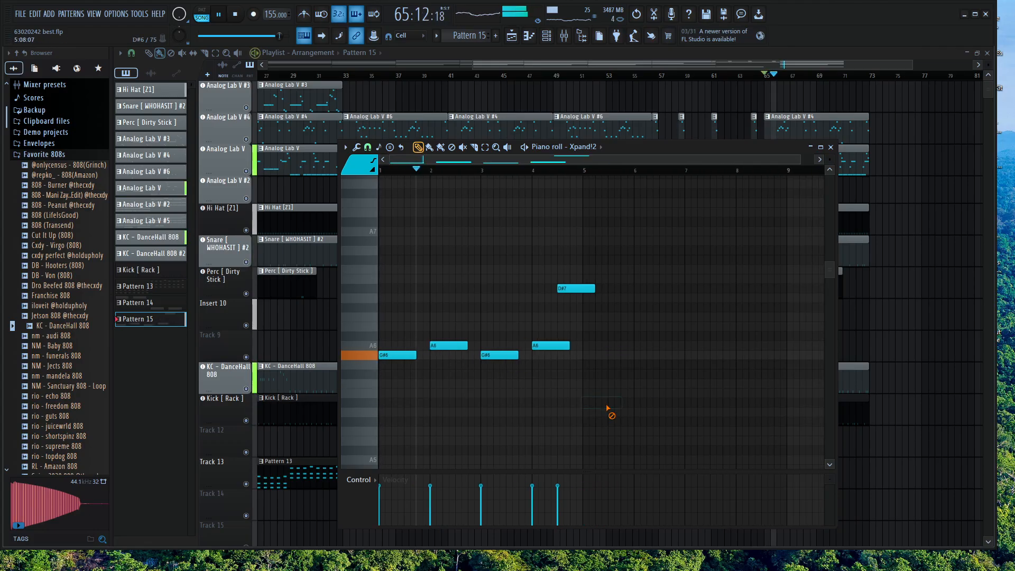
pyautogui.hotkey('ctrl', 'z')
pyautogui.press('space')
# Continue the Pattern 15 melody with E6 at bar 6, D#6 at bar 7 and G#5 at bar 8
pyautogui.click(650, 402)
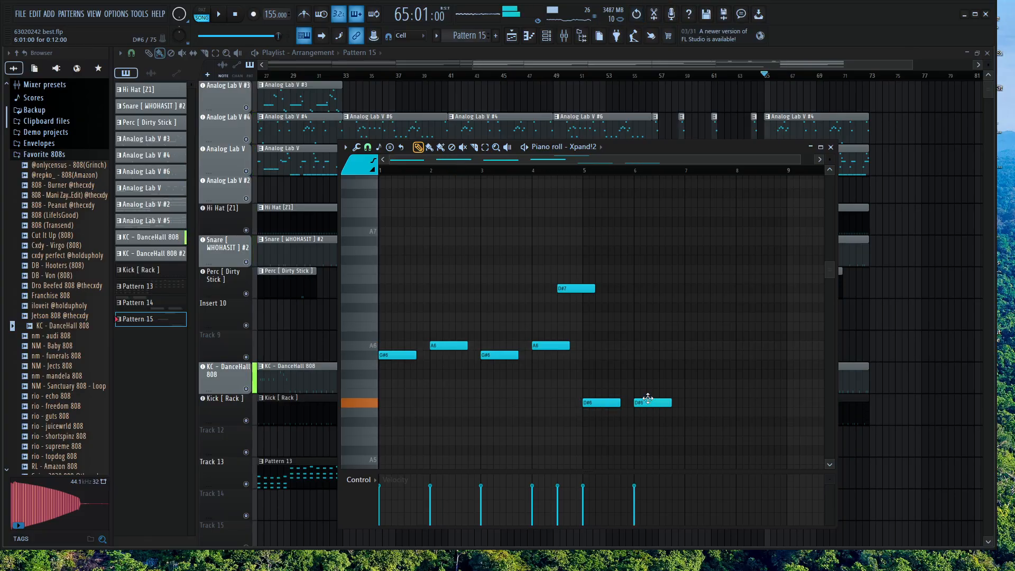
pyautogui.moveTo(649, 403); pyautogui.dragTo(750, 461)
pyautogui.press('space')
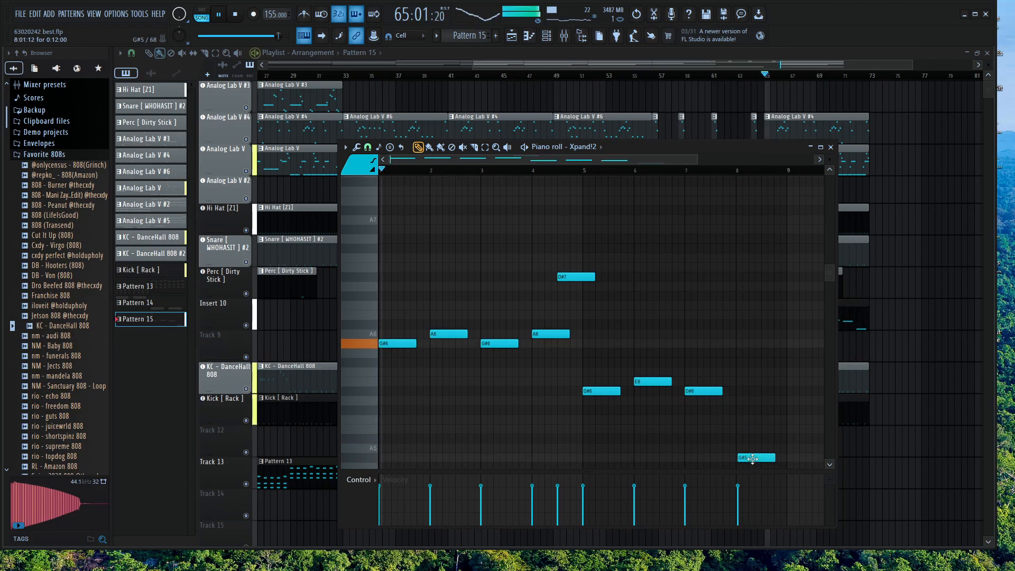
pyautogui.scroll(-1, 692, 370)
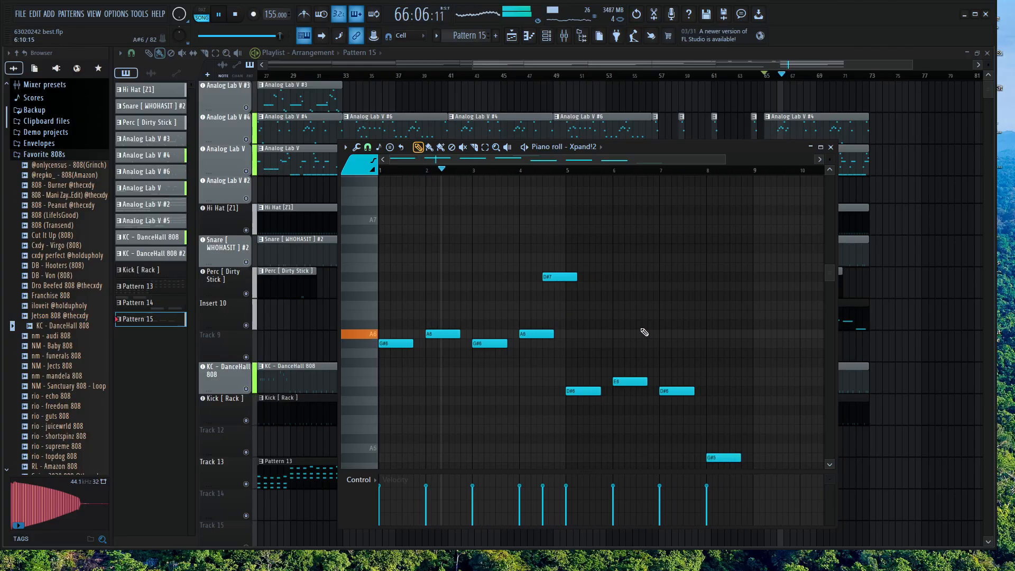
# Replace the Analog Lab V #4 clip at bar 65 with copies of the four short Analog Lab V #6 slices, and listen
pyautogui.click(721, 69)
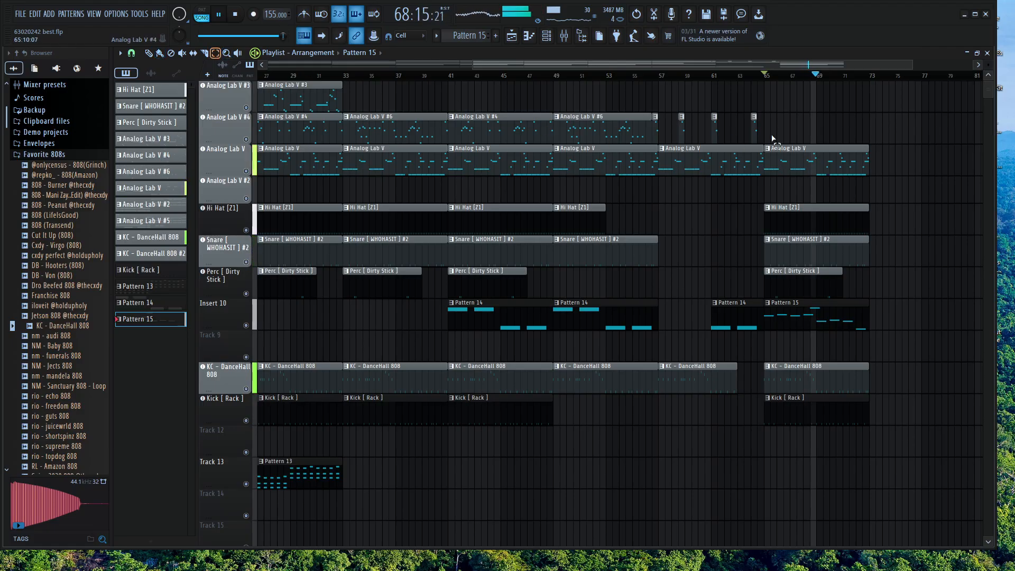
pyautogui.moveTo(770, 111); pyautogui.dragTo(801, 131)
pyautogui.press('space')
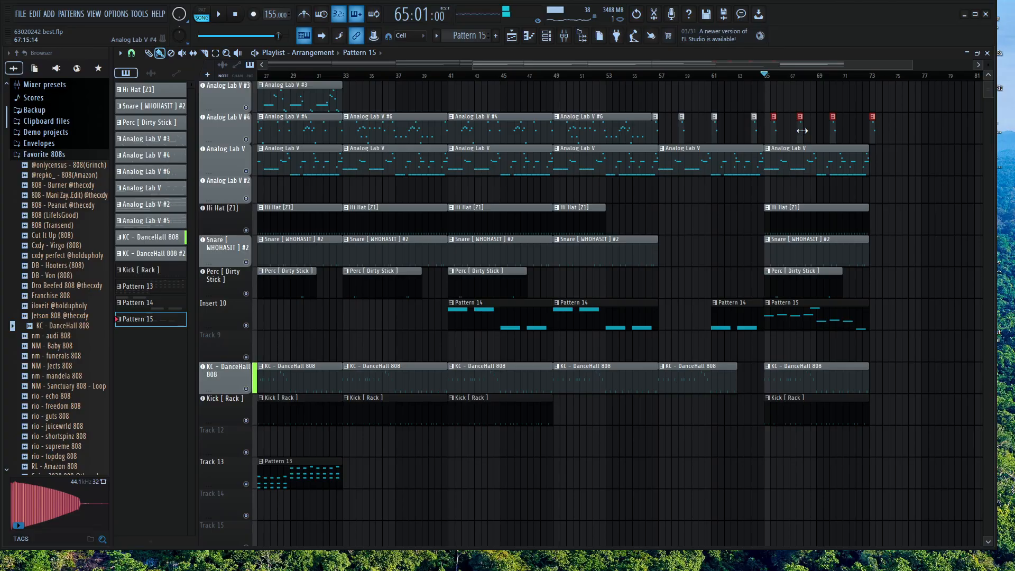
pyautogui.moveTo(871, 127); pyautogui.dragTo(865, 128)
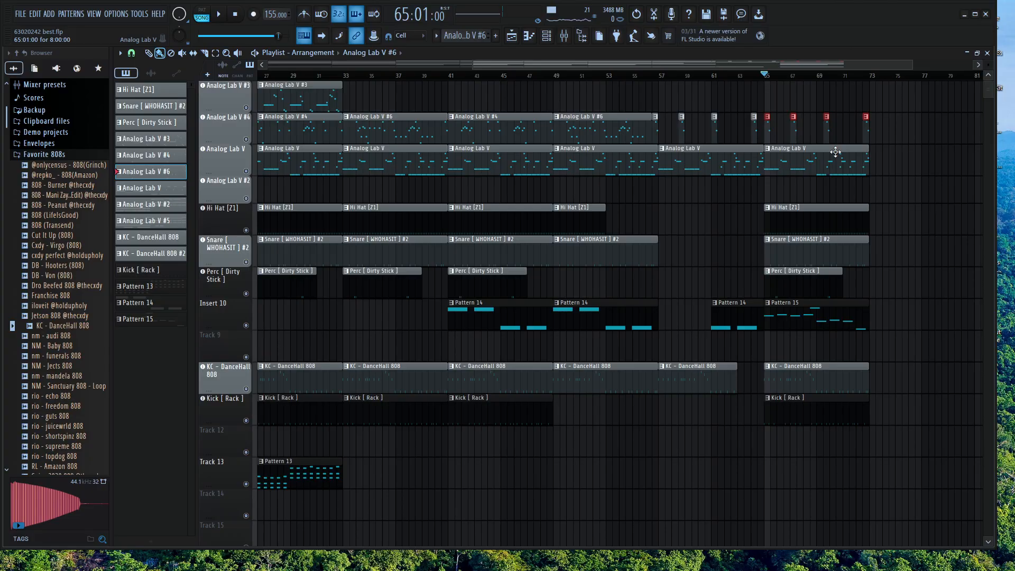
pyautogui.press('space')
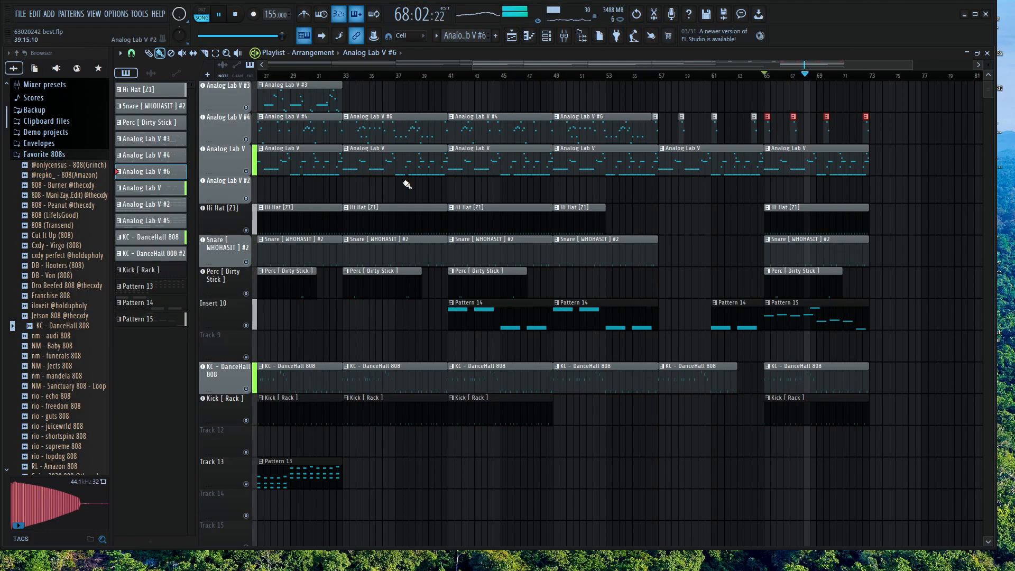
pyautogui.press('space')
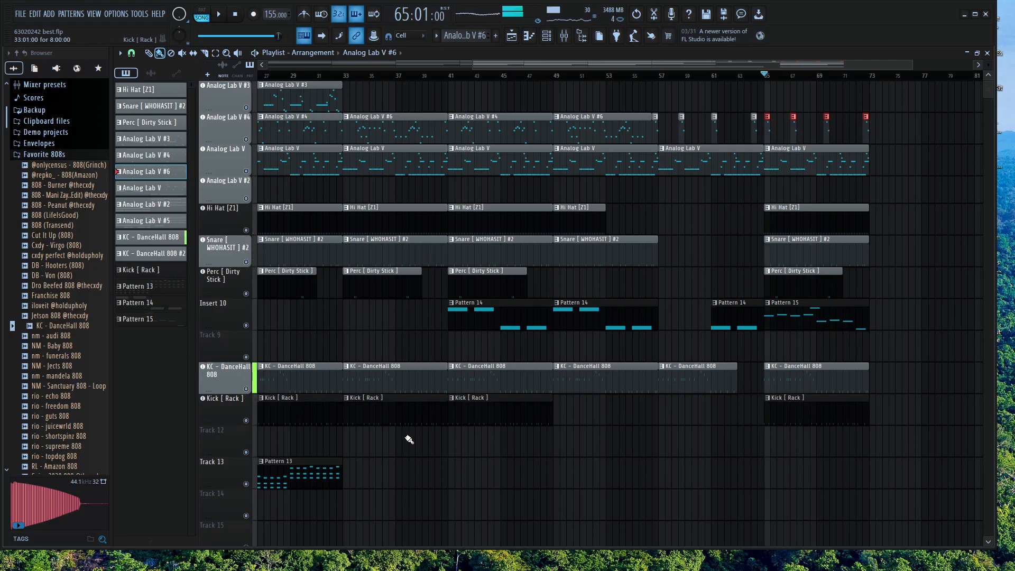
# Copy Pattern 13 to the middle of bar 65, trim it to one and a half bars, and repeat it from mid-bar 67
pyautogui.moveTo(306, 478); pyautogui.dragTo(768, 486)
pyautogui.press('space')
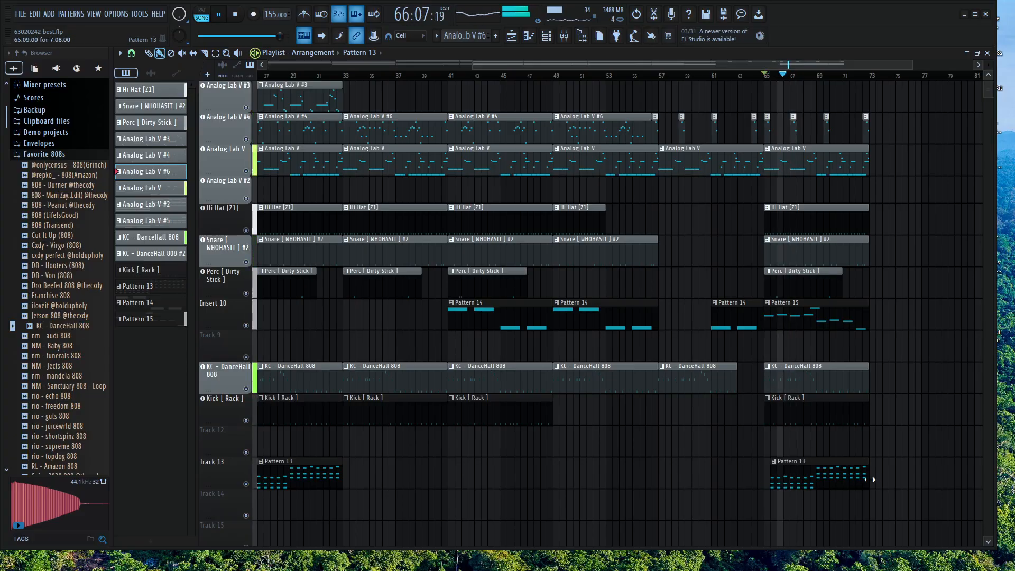
pyautogui.press('space')
pyautogui.press('space')
pyautogui.moveTo(866, 482); pyautogui.dragTo(802, 483)
pyautogui.press('space')
pyautogui.press('space')
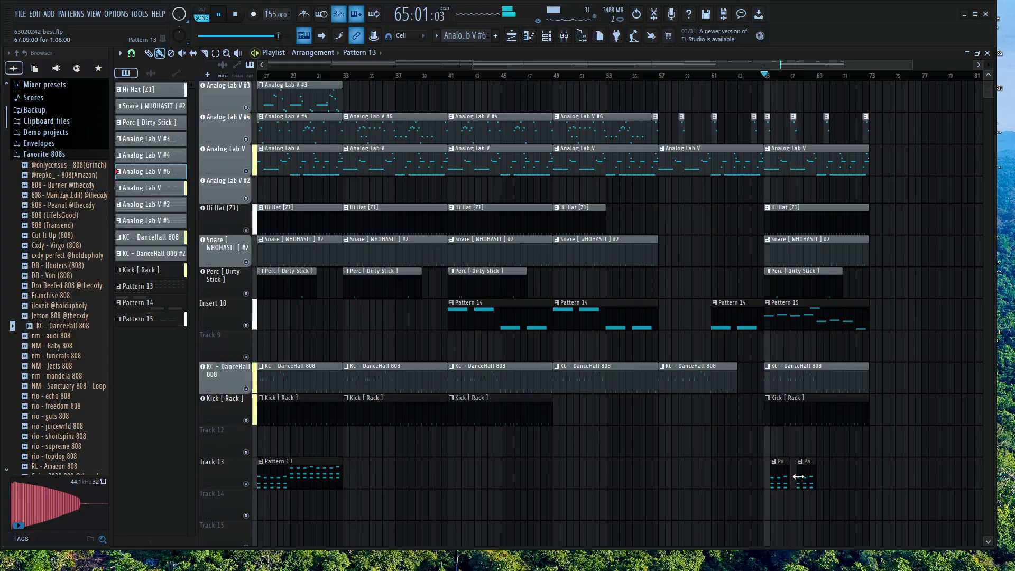
# Place a four-bar section of Pattern 13 on Track 14 from the middle of bar 69 and listen to it
pyautogui.moveTo(296, 480); pyautogui.dragTo(826, 517)
pyautogui.doubleClick(845, 512)
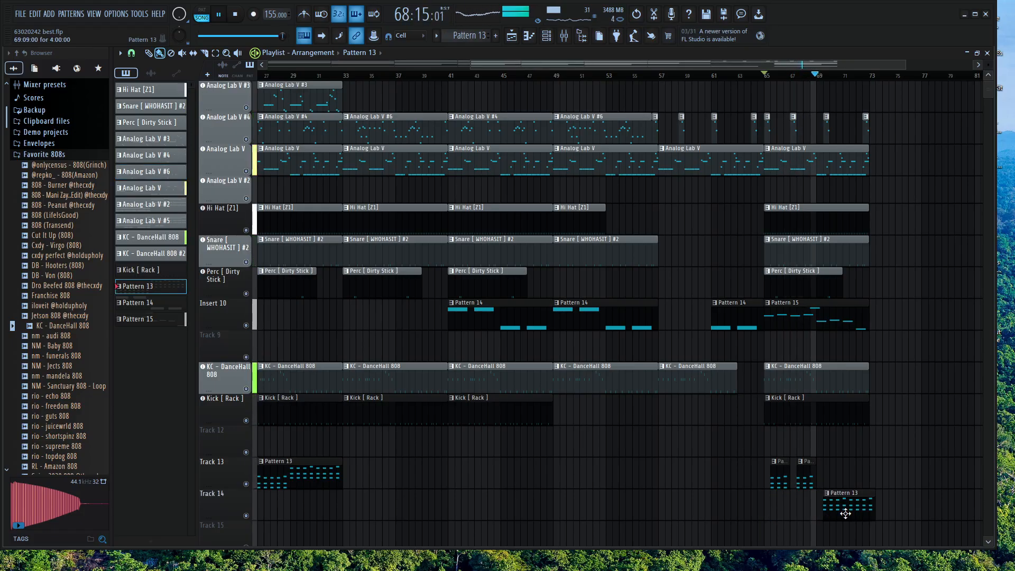
pyautogui.click(843, 504)
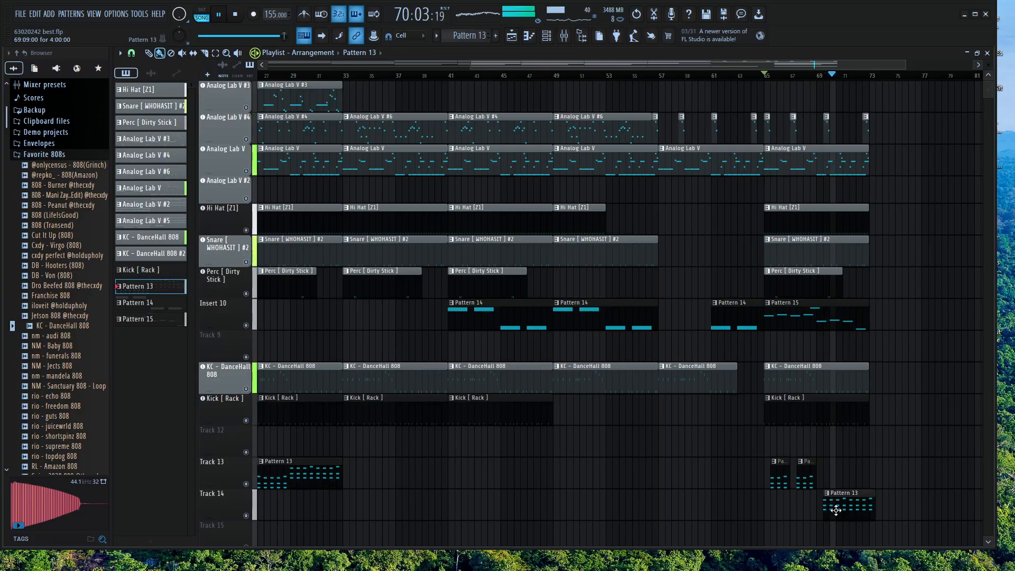
pyautogui.press('space')
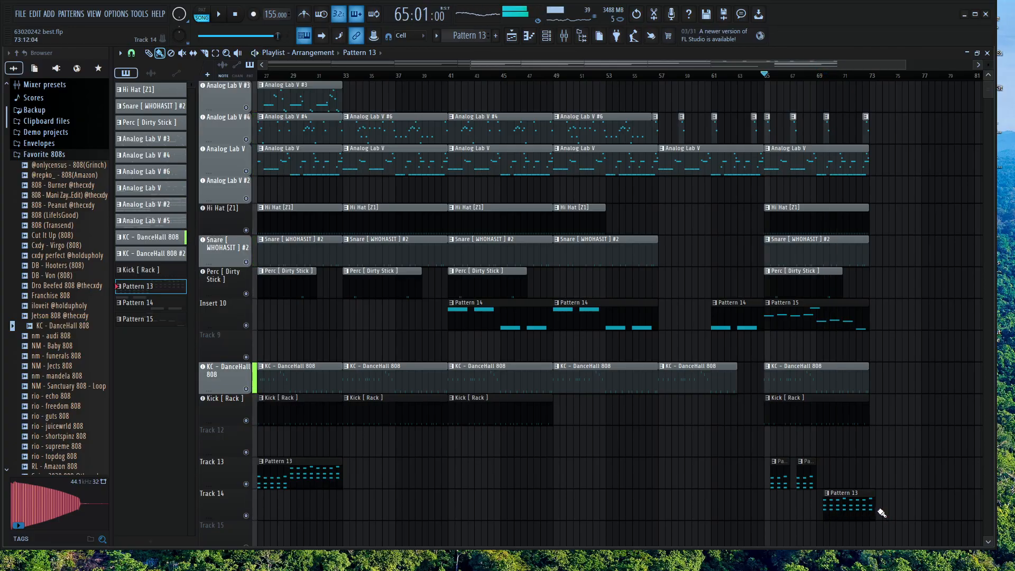
# Trim the Pattern 13 clip on Track 14 to one and a half bars, repeat it from mid-bar 71, and listen
pyautogui.moveTo(881, 513); pyautogui.dragTo(842, 513)
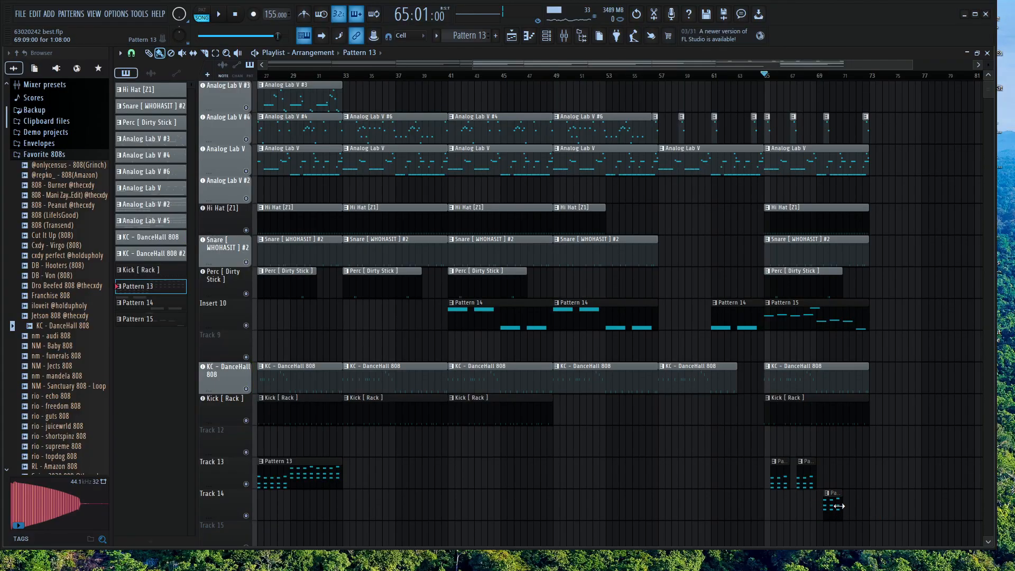
pyautogui.click(852, 506)
pyautogui.press('space')
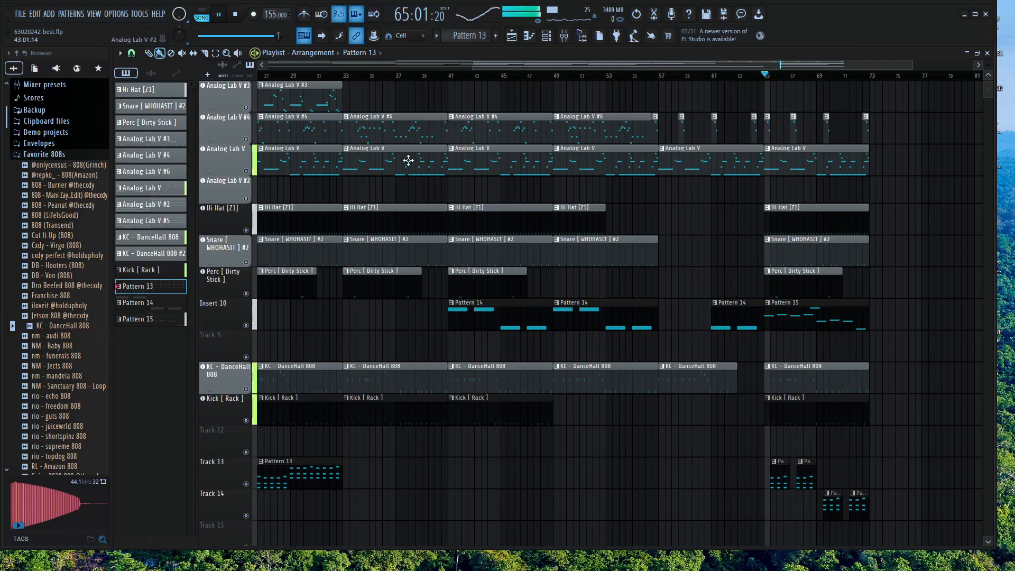
# Move the two short Pattern 13 clips from Track 14 up to Track 13, in line with the earlier slices, and stop playback
pyautogui.click(216, 54)
pyautogui.moveTo(882, 513); pyautogui.dragTo(834, 511)
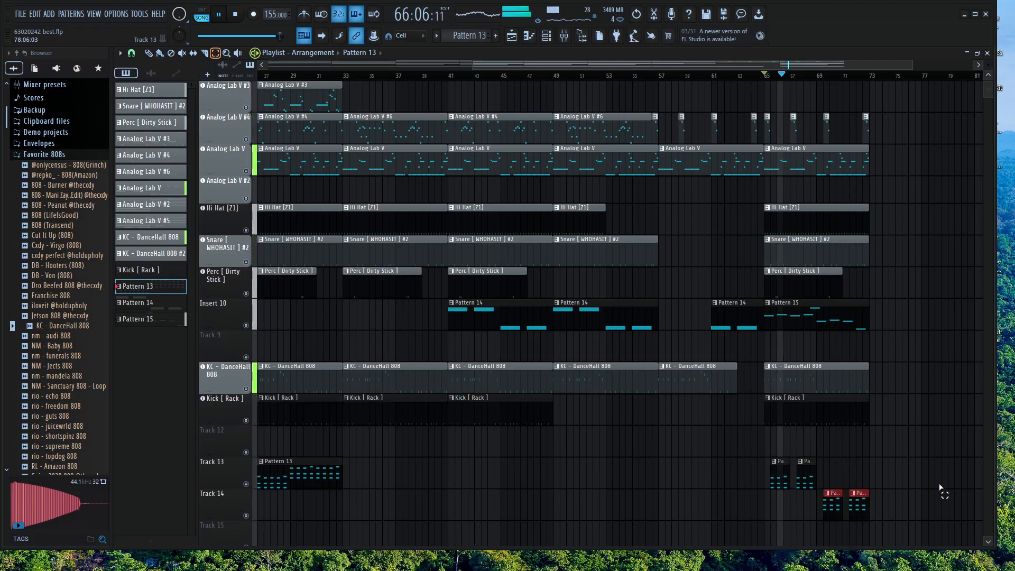
pyautogui.hotkey('shift', 'Up')
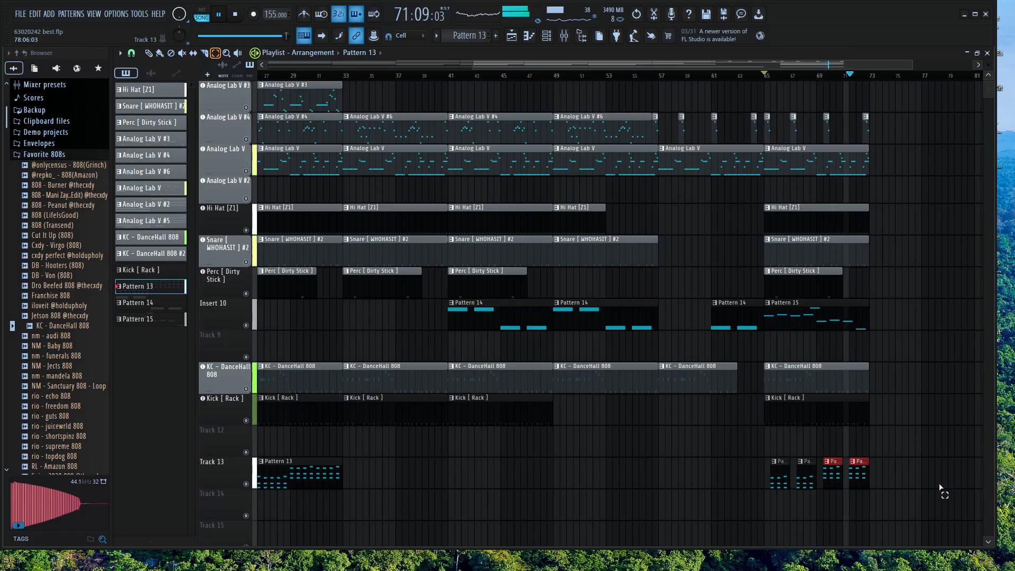
pyautogui.press('space')
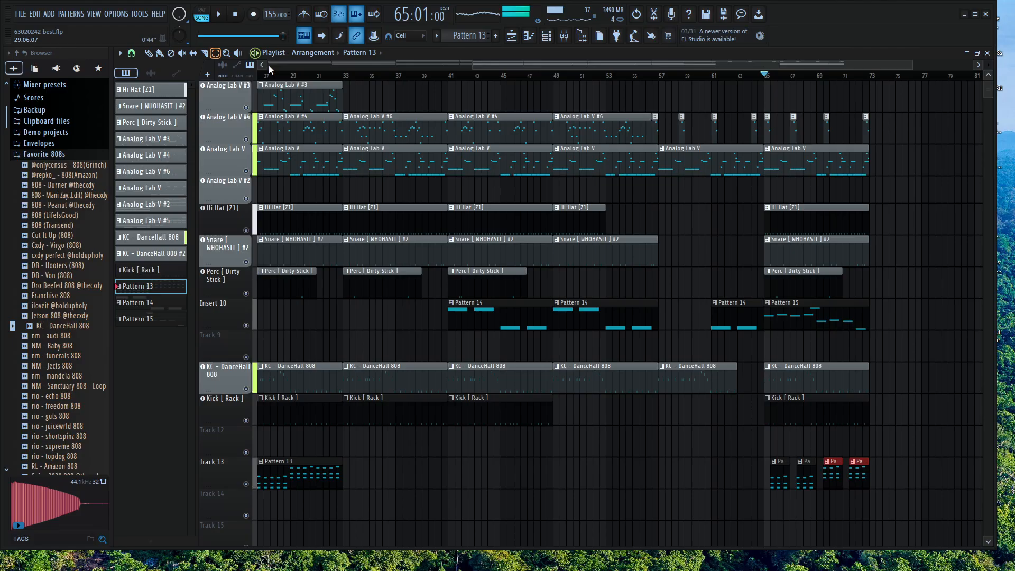
# Duplicate the whole eight-bar section of clips starting at bar 65 so that it repeats from bar 73
pyautogui.moveTo(929, 113); pyautogui.dragTo(769, 519)
pyautogui.hotkey('ctrl', 'b')
pyautogui.keyDown('ctrl'); pyautogui.scroll(-3, 740, 301); pyautogui.keyUp('ctrl')
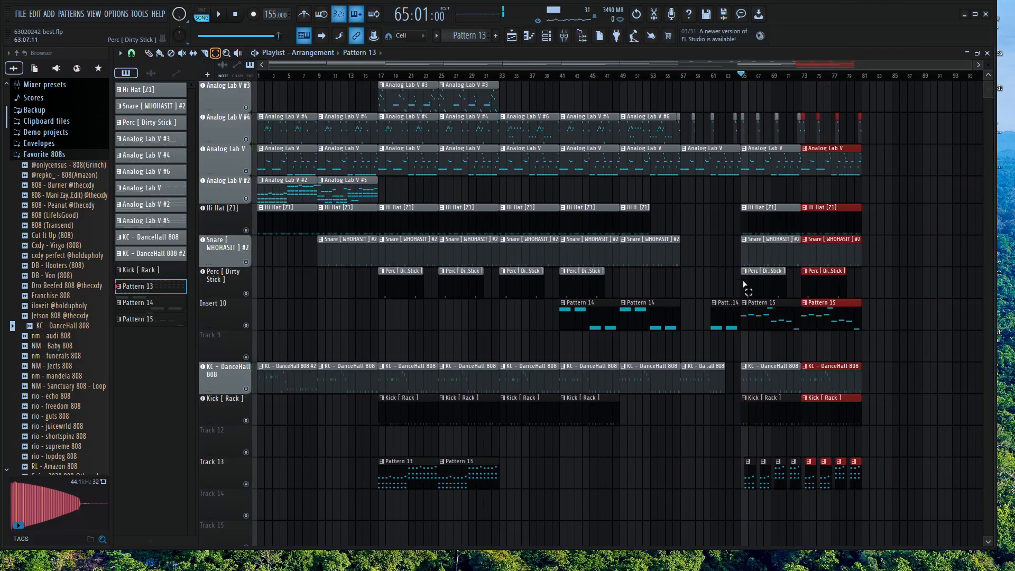
pyautogui.scroll(-3, 729, 248)
pyautogui.scroll(2, 727, 243)
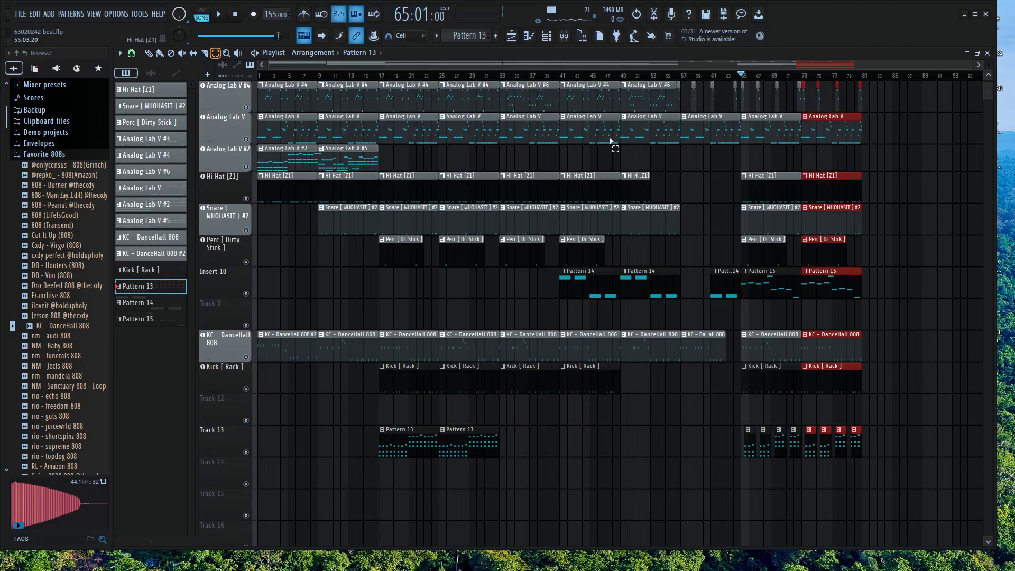
pyautogui.click(816, 181)
pyautogui.scroll(1, 813, 176)
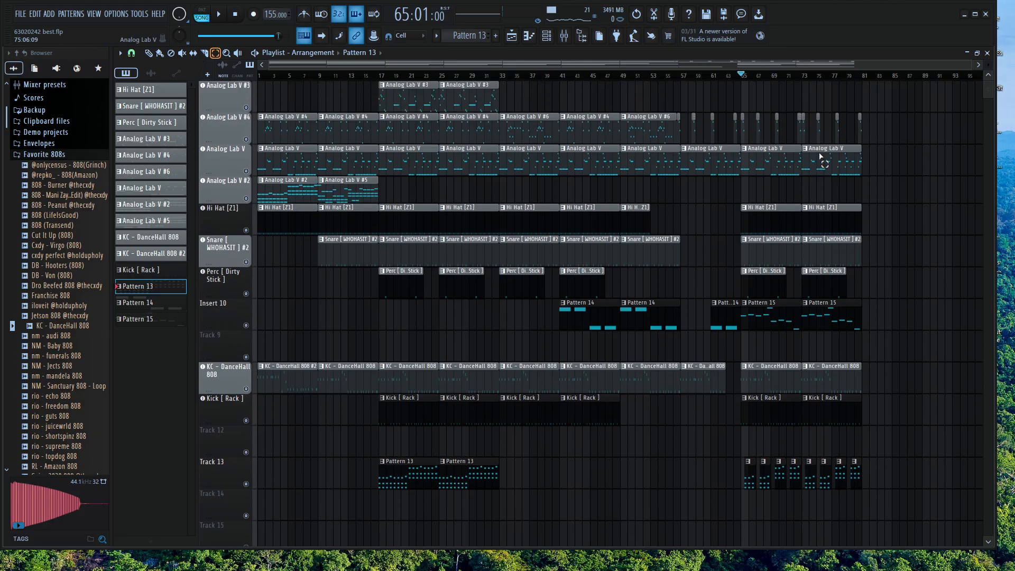
pyautogui.moveTo(832, 125); pyautogui.dragTo(770, 230)
pyautogui.click(787, 164)
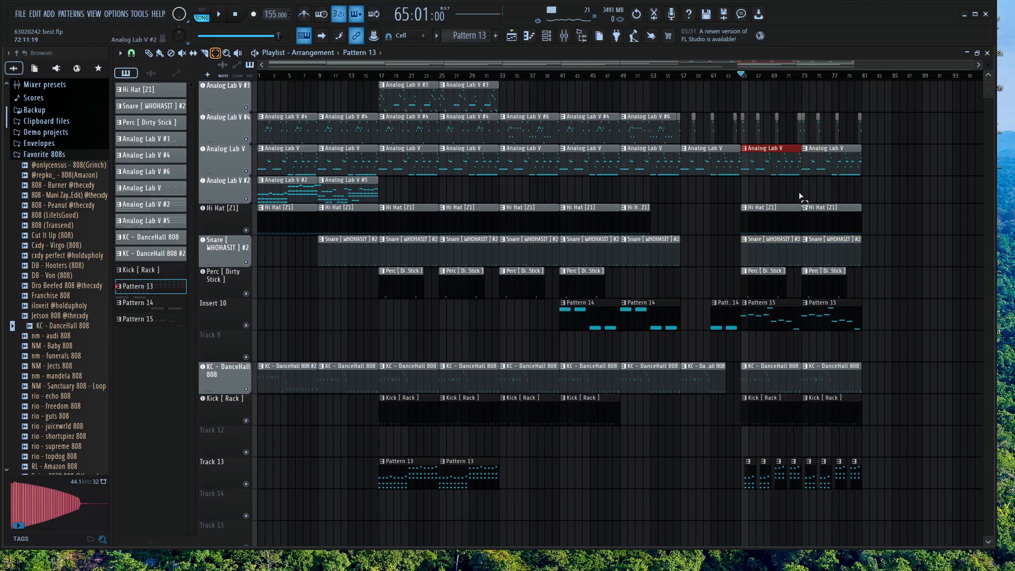
pyautogui.moveTo(787, 169); pyautogui.dragTo(815, 181)
pyautogui.click(905, 180)
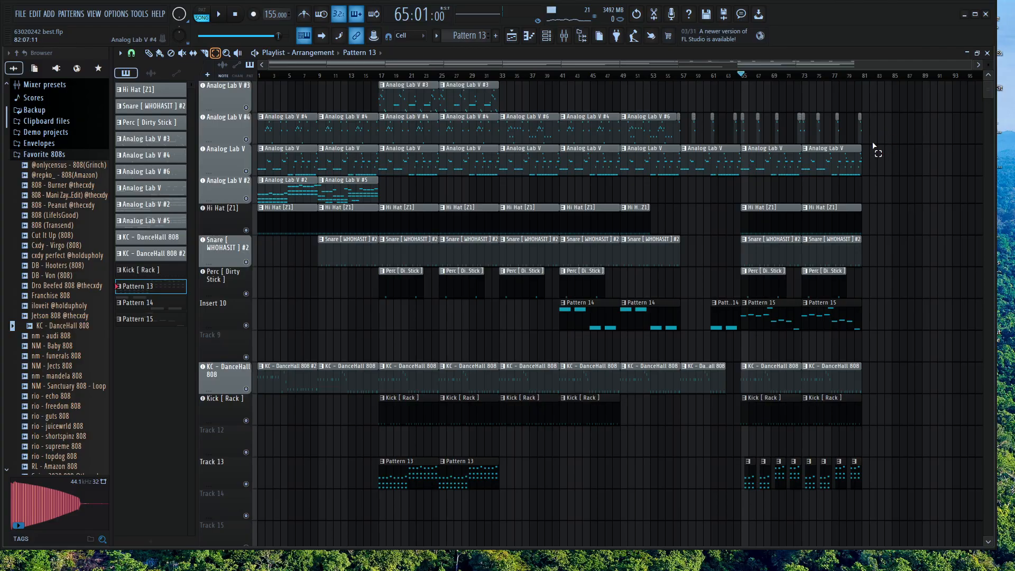
pyautogui.moveTo(886, 142); pyautogui.dragTo(505, 483)
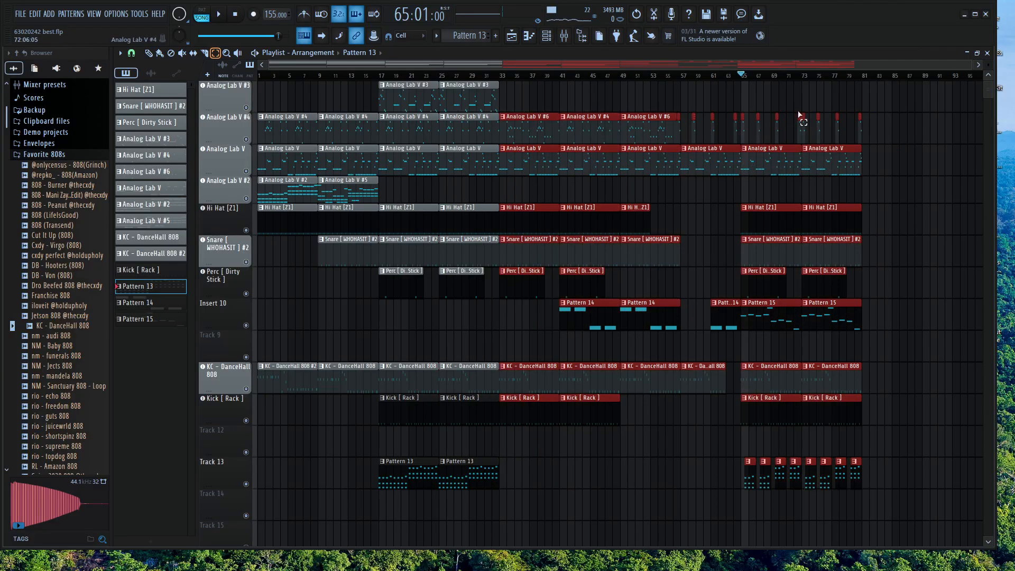
pyautogui.click(827, 136)
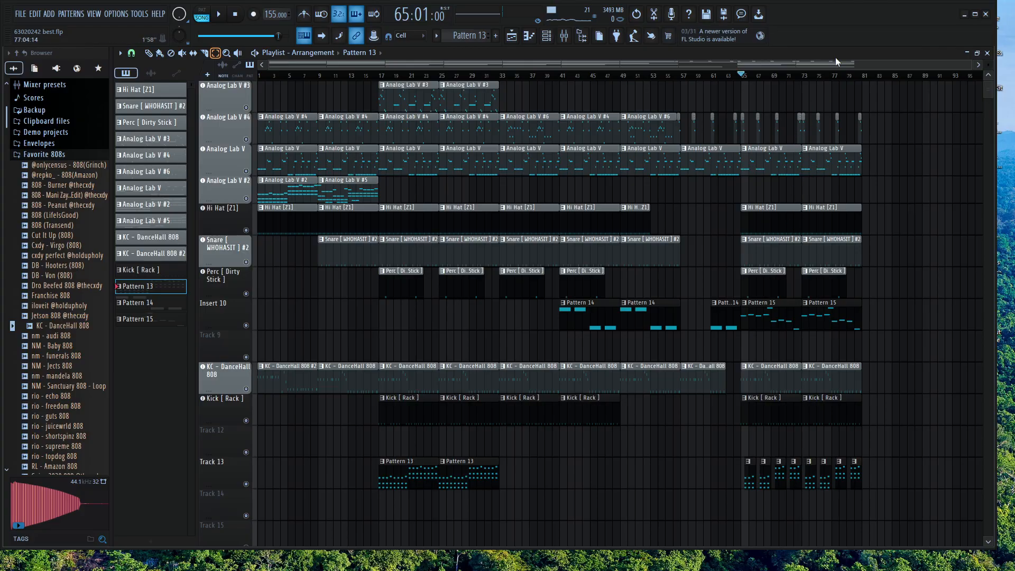
pyautogui.moveTo(833, 24); pyautogui.dragTo(838, 54)
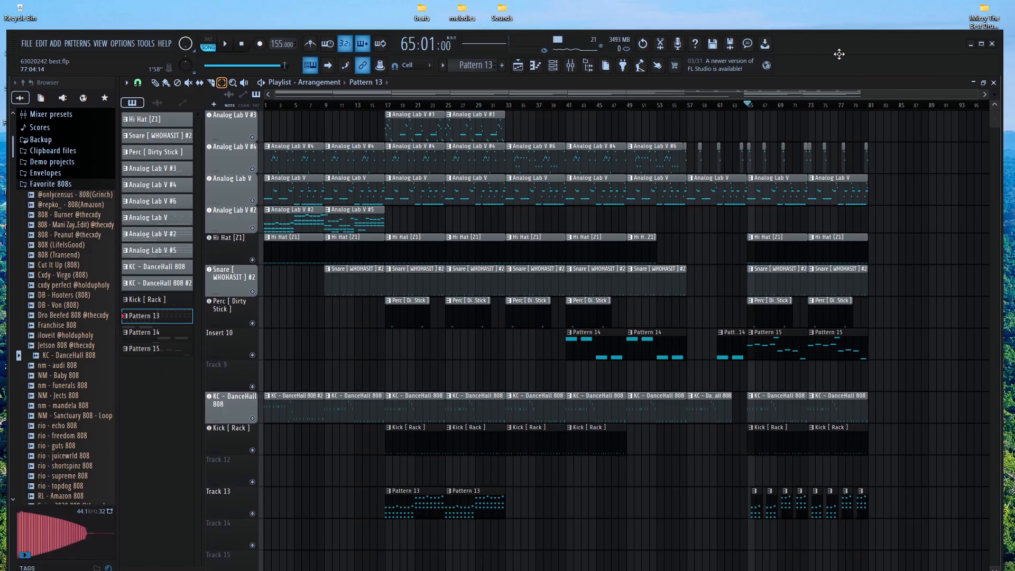
pyautogui.moveTo(839, 54); pyautogui.dragTo(844, 40)
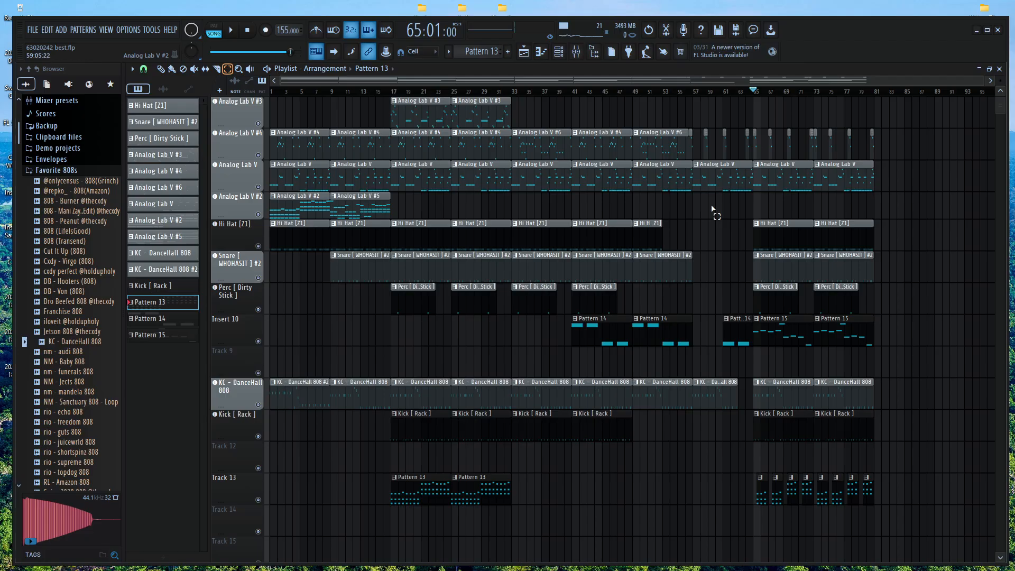
# Listen briefly from bar 65 and from the song's beginning, check the recording in OBS, and stop playback
pyautogui.press('space')
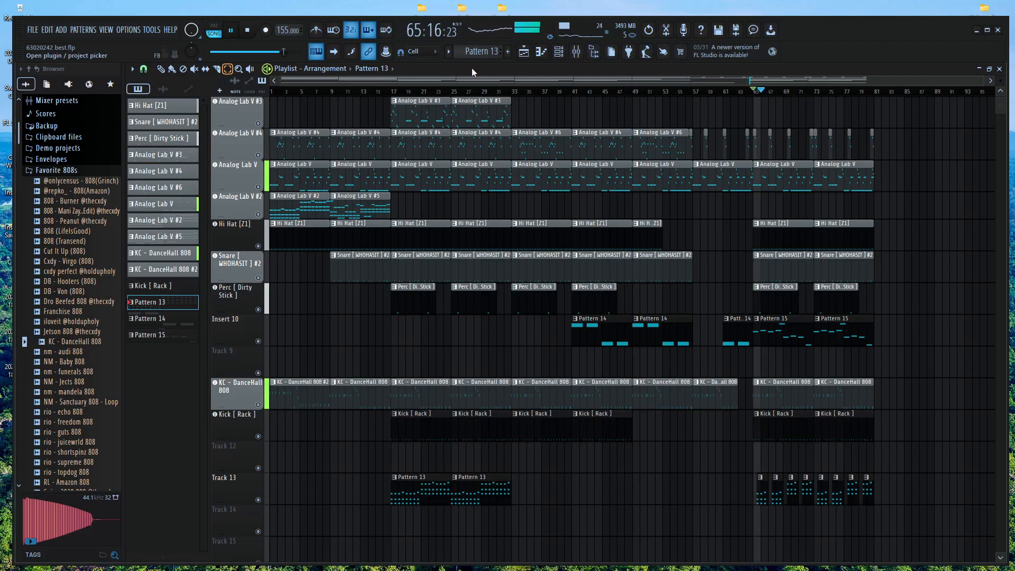
pyautogui.press('space')
pyautogui.click(246, 33)
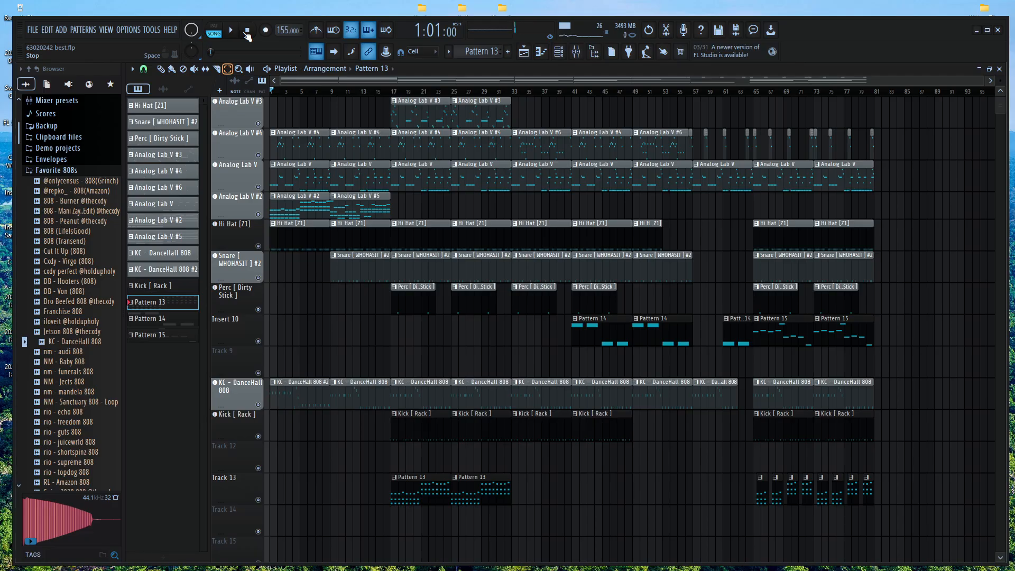
pyautogui.press('space')
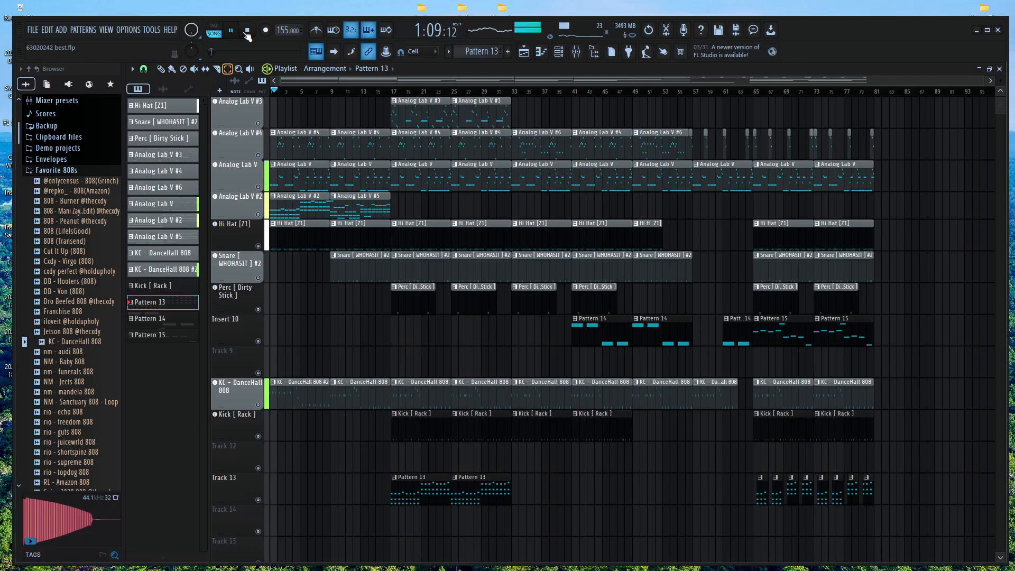
pyautogui.click(591, 560)
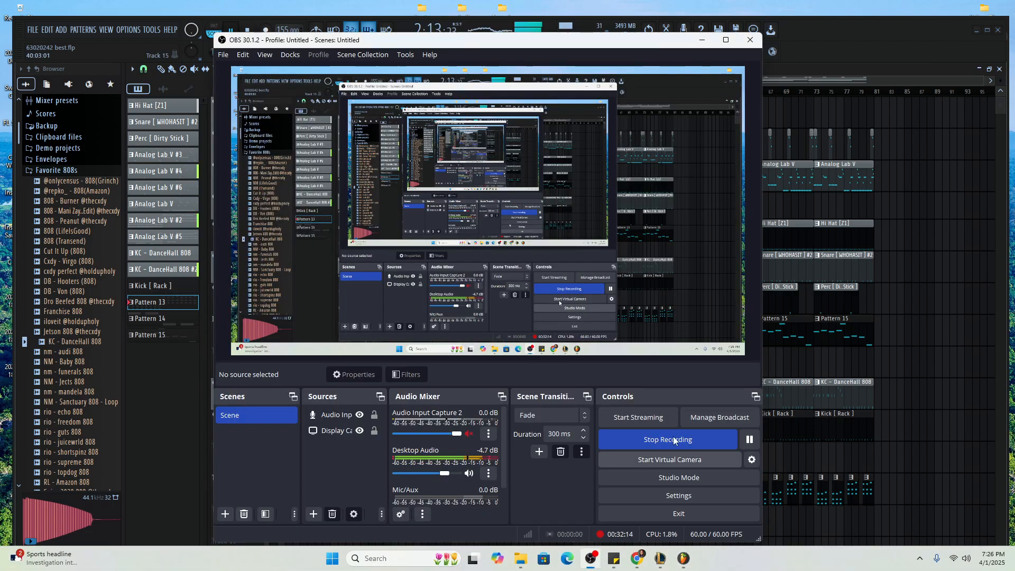
pyautogui.click(871, 41)
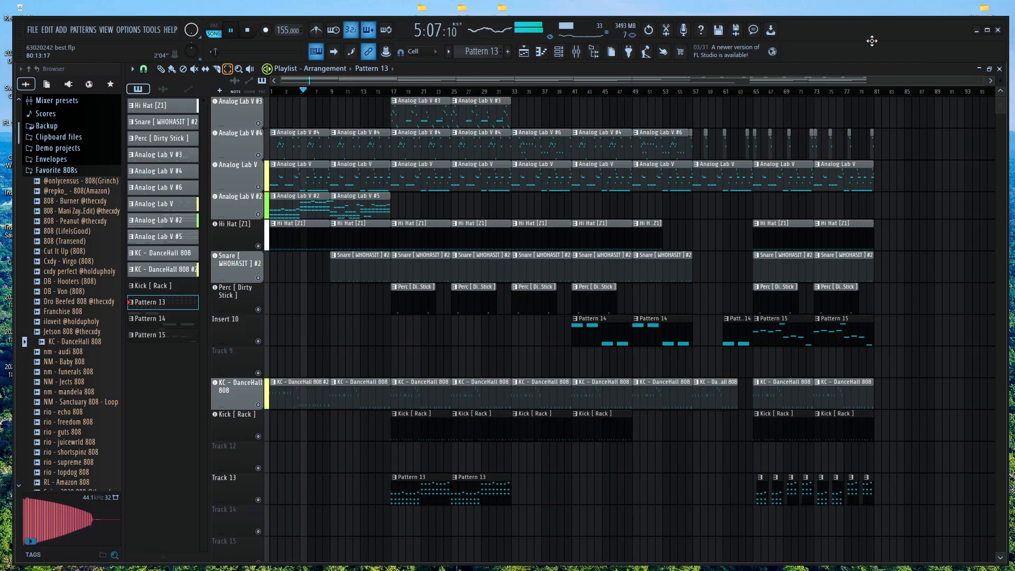
pyautogui.press('space')
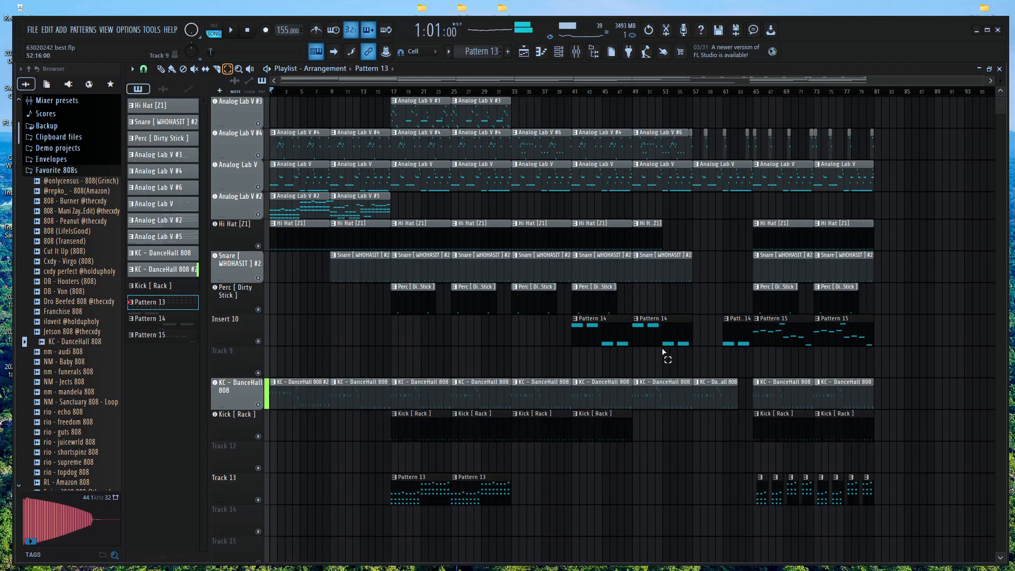
# Copy the two Analog Lab V #3 clips from bars 17 and 25 to bars 57 and 65, and listen from bar 57
pyautogui.click(364, 213)
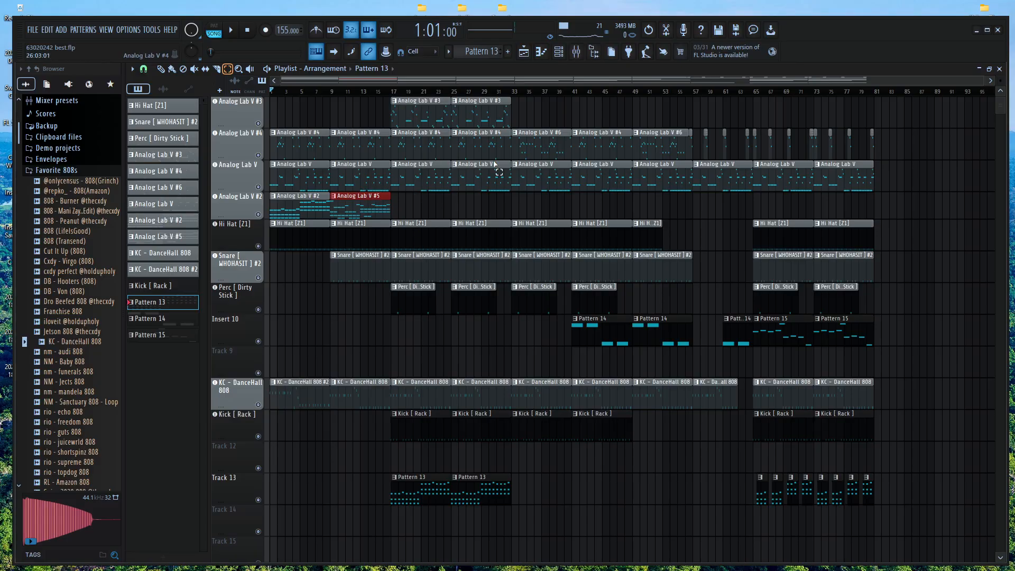
pyautogui.click(499, 113)
pyautogui.click(427, 114)
pyautogui.moveTo(505, 114); pyautogui.dragTo(719, 116)
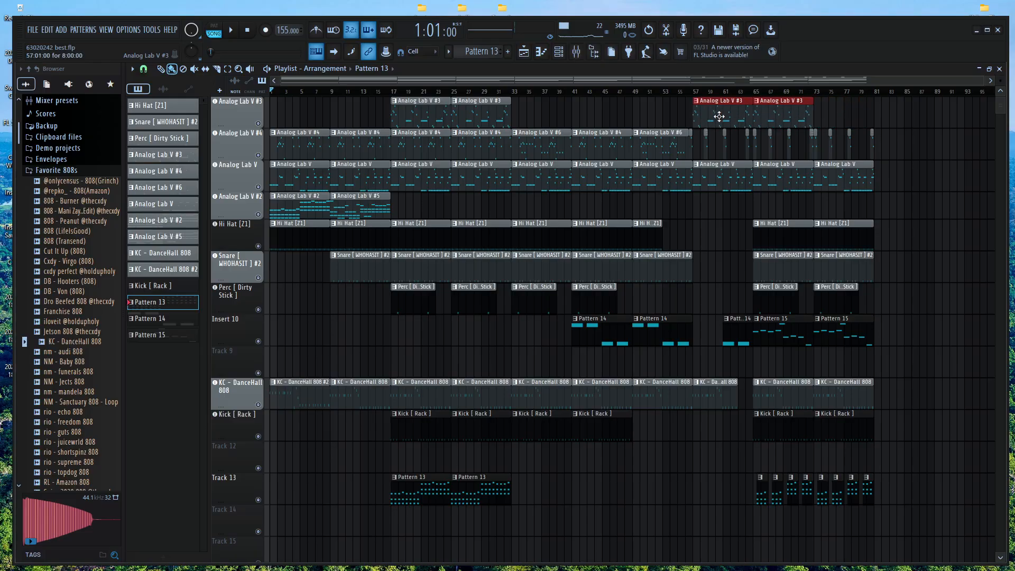
pyautogui.click(694, 92)
pyautogui.press('space')
pyautogui.press('space')
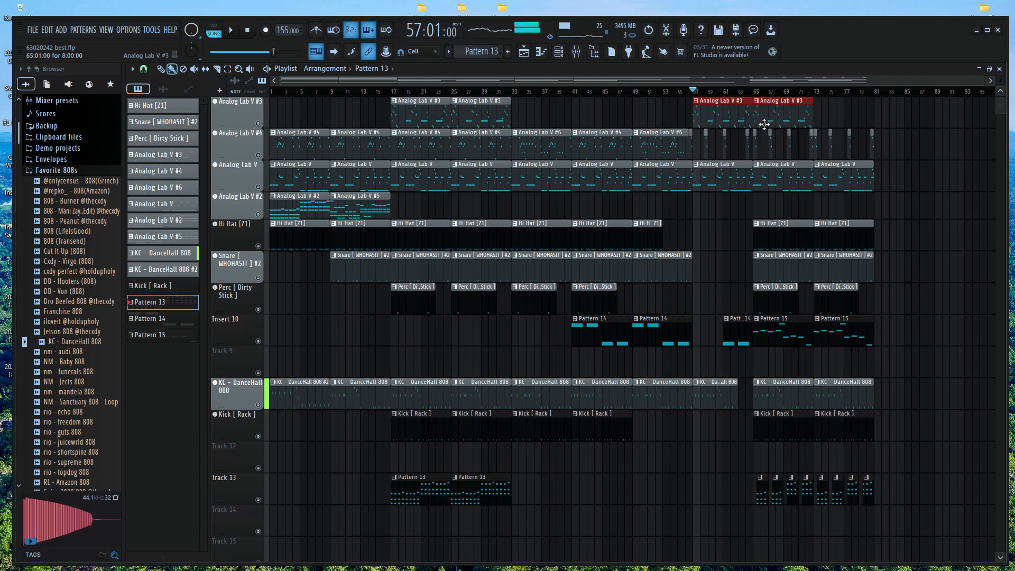
# Place a single Analog Lab V #3 clip at bar 73 and listen from there
pyautogui.moveTo(765, 125); pyautogui.dragTo(920, 124)
pyautogui.hotkey('ctrl', 'z')
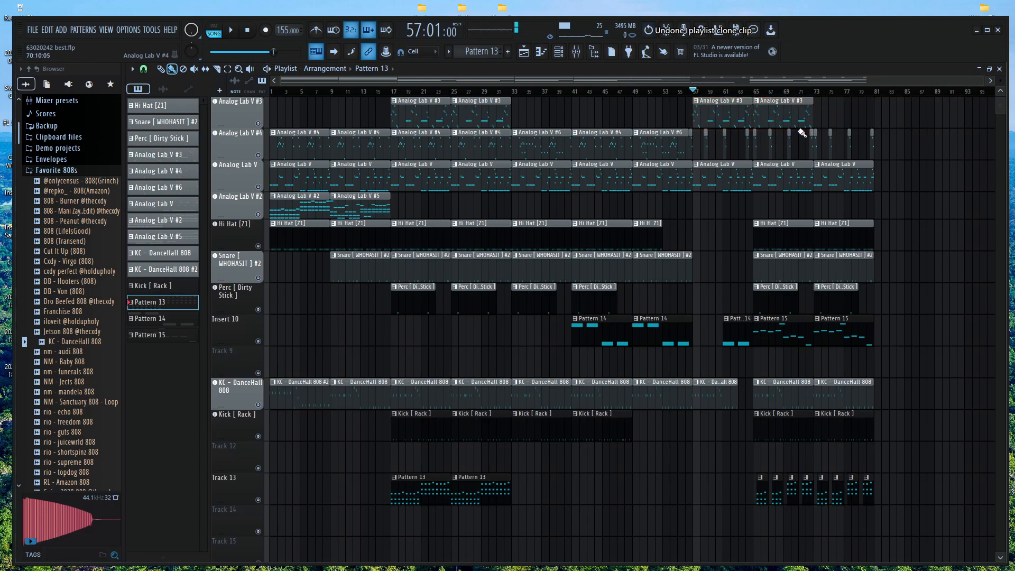
pyautogui.moveTo(800, 118)
pyautogui.mouseDown()
pyautogui.moveTo(870, 115)
pyautogui.moveTo(861, 113)
pyautogui.mouseUp()
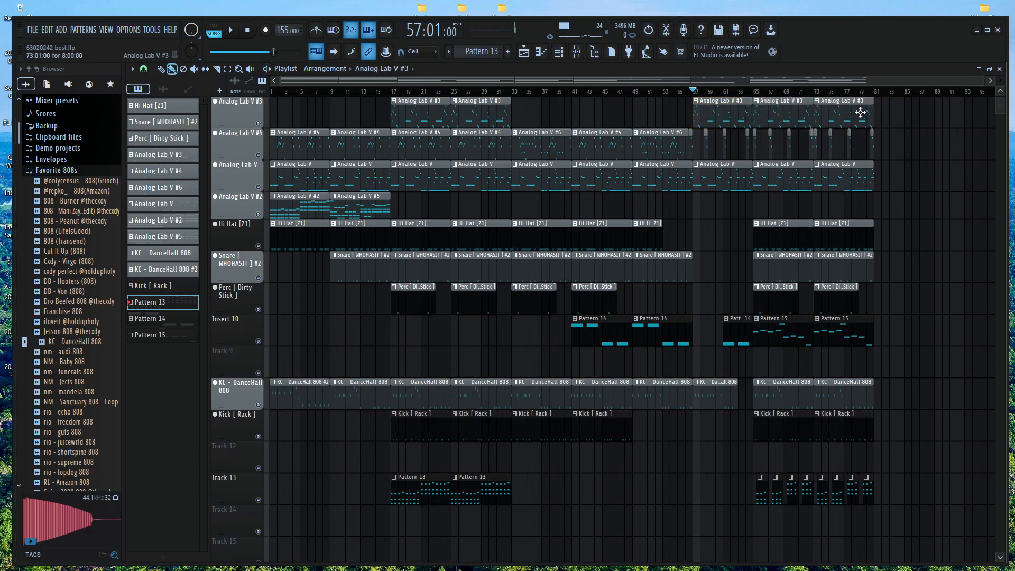
pyautogui.click(823, 97)
pyautogui.press('space')
pyautogui.press('space')
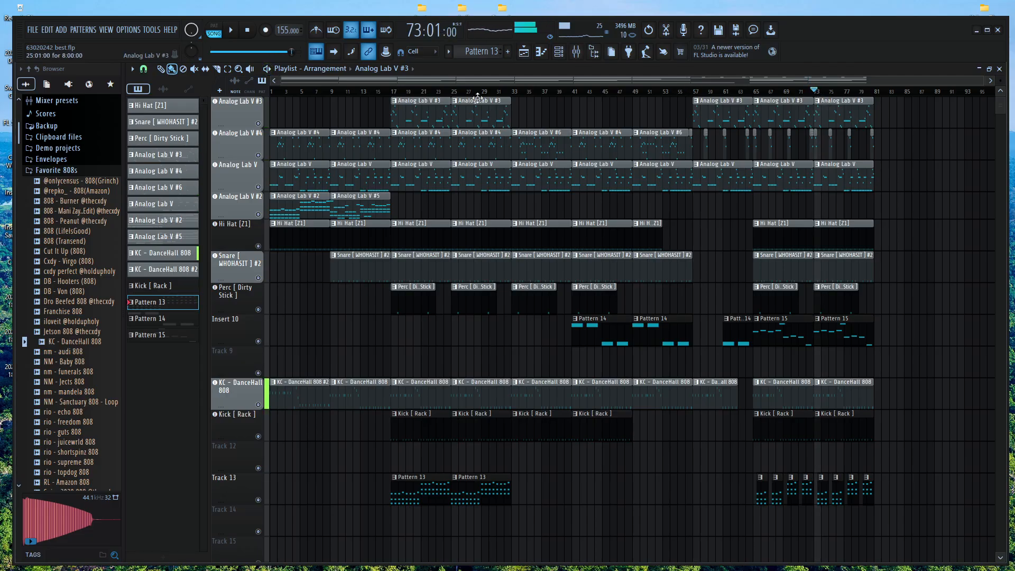
# While playing the song, replace the Analog Lab V #3 clips at bars 17 and 25 with clips at bars 25, 33 and 41
pyautogui.moveTo(476, 93); pyautogui.dragTo(22, 116)
pyautogui.press('space')
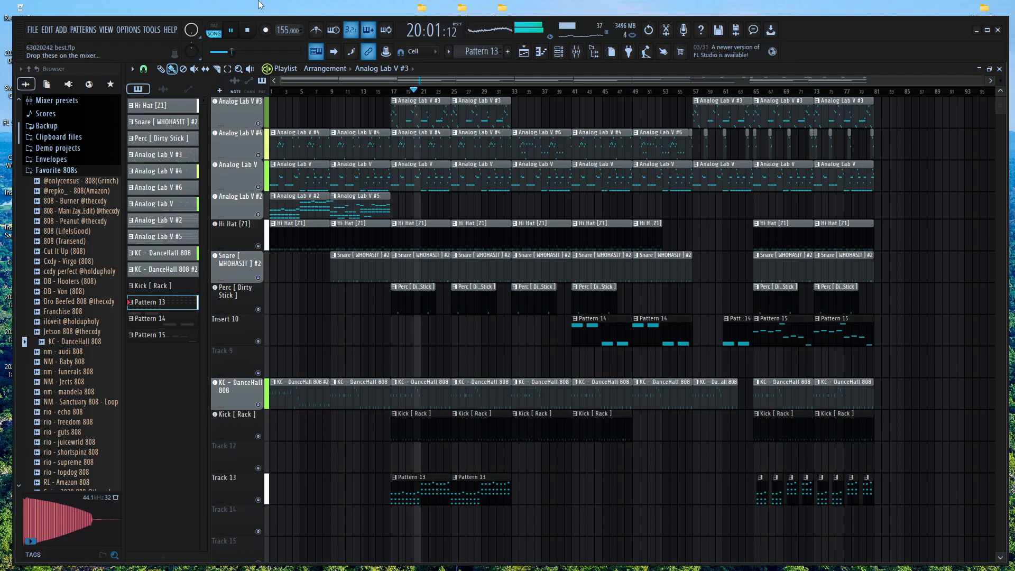
pyautogui.rightClick(427, 116)
pyautogui.rightClick(484, 116)
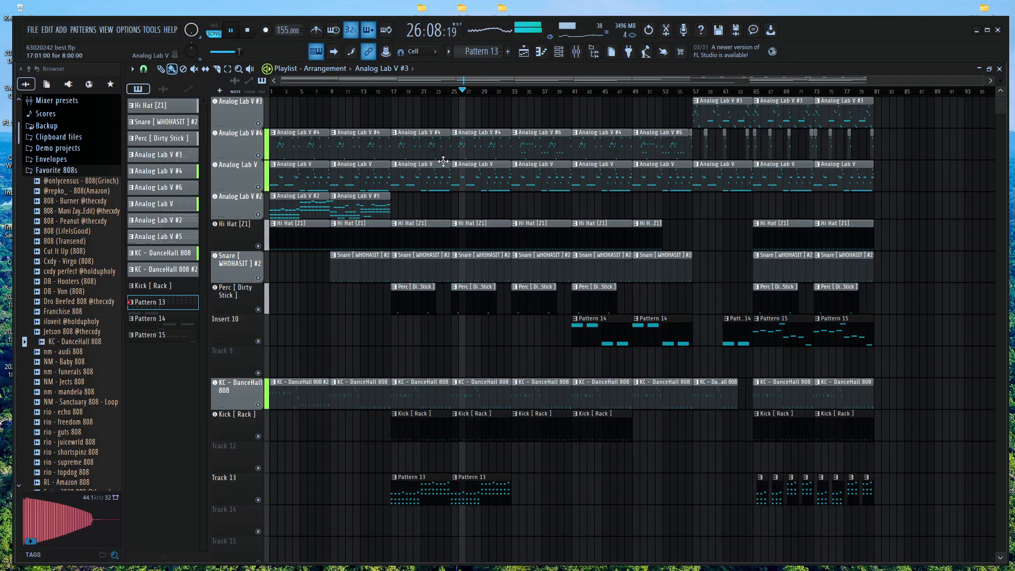
pyautogui.moveTo(456, 117)
pyautogui.mouseDown()
pyautogui.moveTo(426, 120)
pyautogui.moveTo(557, 111)
pyautogui.moveTo(482, 118)
pyautogui.moveTo(604, 120)
pyautogui.moveTo(457, 123)
pyautogui.moveTo(475, 123)
pyautogui.mouseUp()
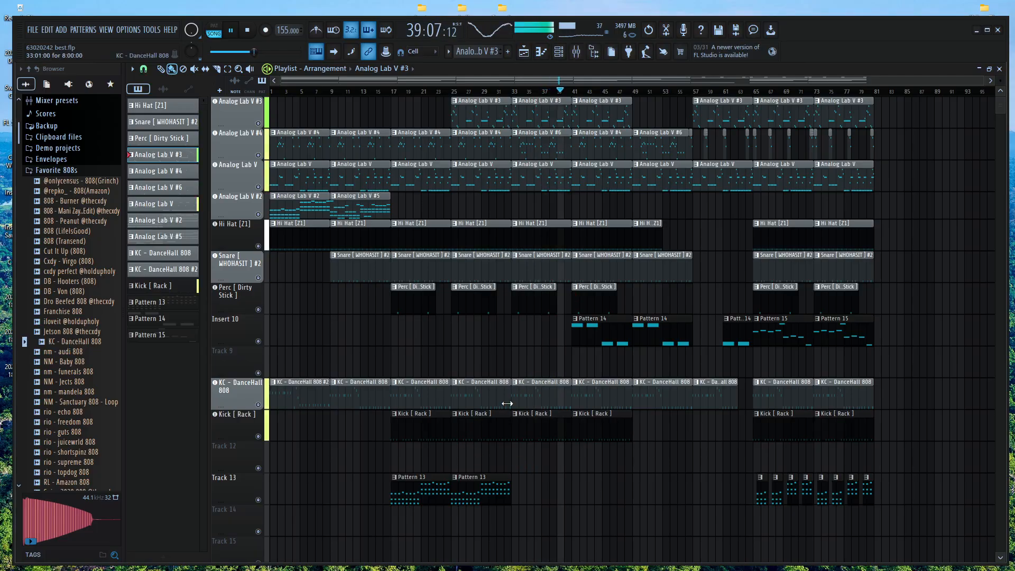
# Reorder the playlist tracks so Analog Lab V #2 is first, the Pattern 13 track second and Analog Lab V #3 third
pyautogui.moveTo(227, 482); pyautogui.dragTo(221, 143)
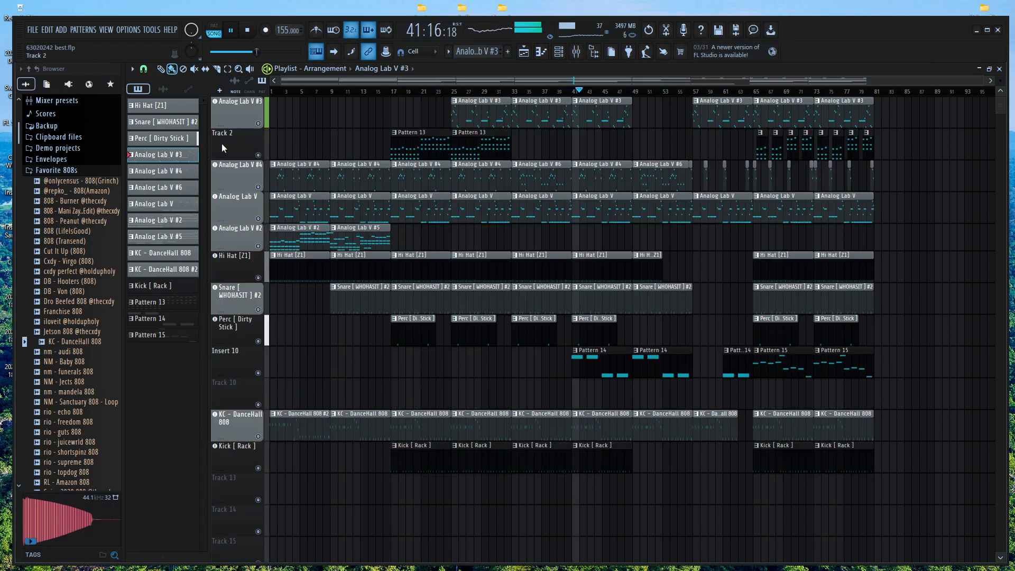
pyautogui.moveTo(233, 228); pyautogui.dragTo(245, 128)
pyautogui.moveTo(239, 164); pyautogui.dragTo(238, 138)
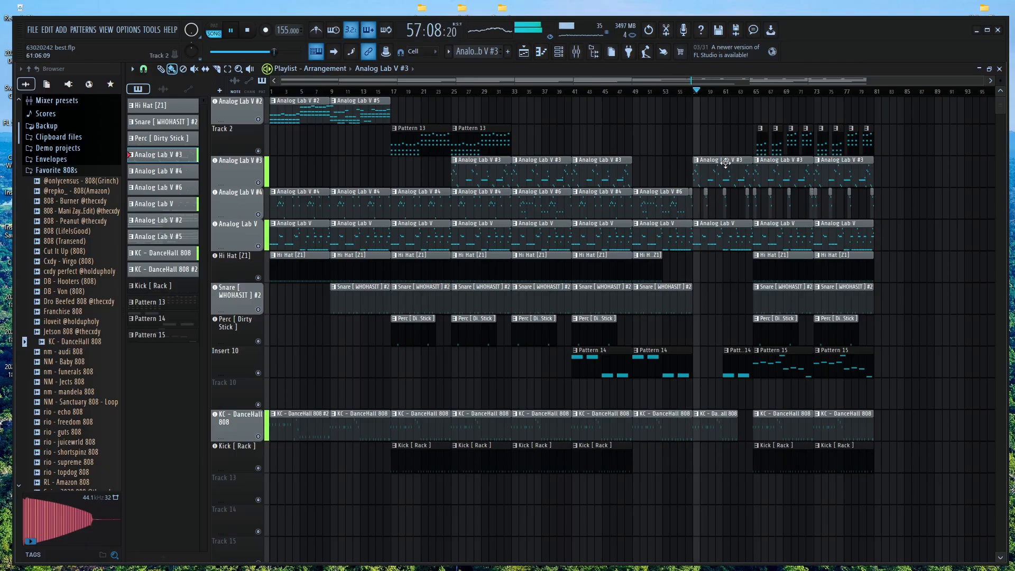
# Delete the shortened KC - DanceHall 808 clip at bar 57, listen to the section, and stop playback
pyautogui.rightClick(711, 420)
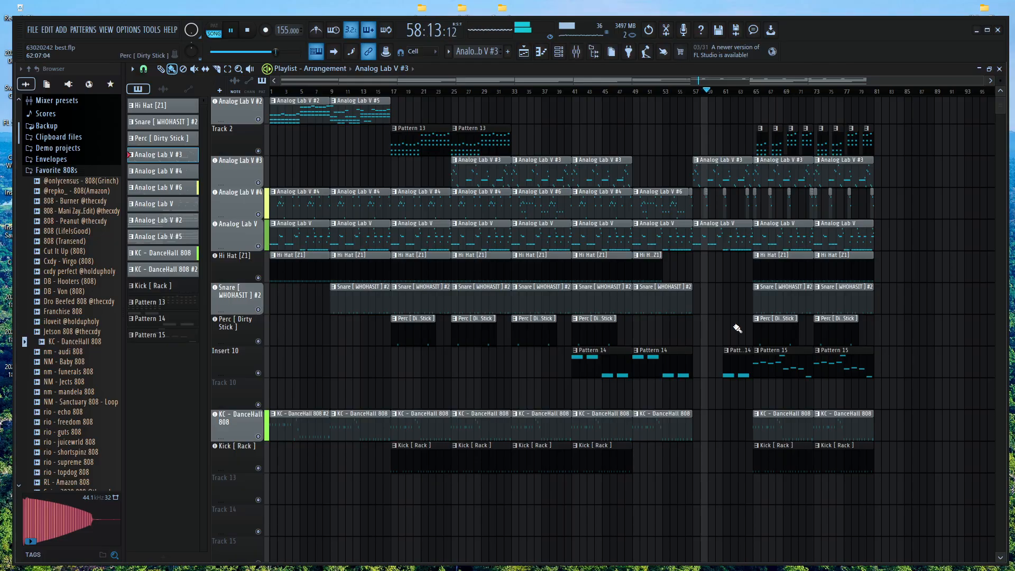
pyautogui.press('space')
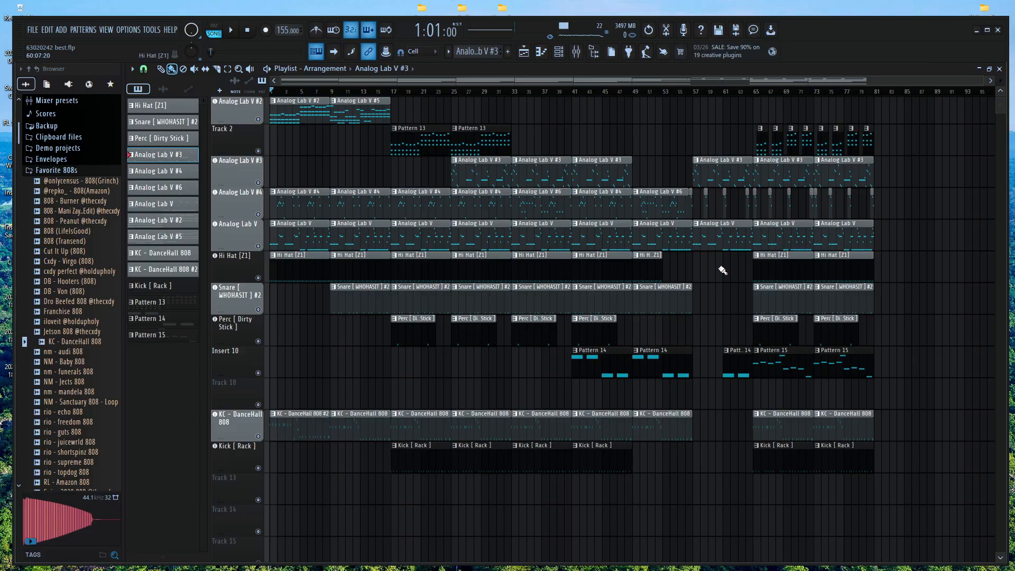
# Play the song from the start with the mixer open, inspect the KC - DanceHall 808 channel, and return to the playlist
pyautogui.click(576, 59)
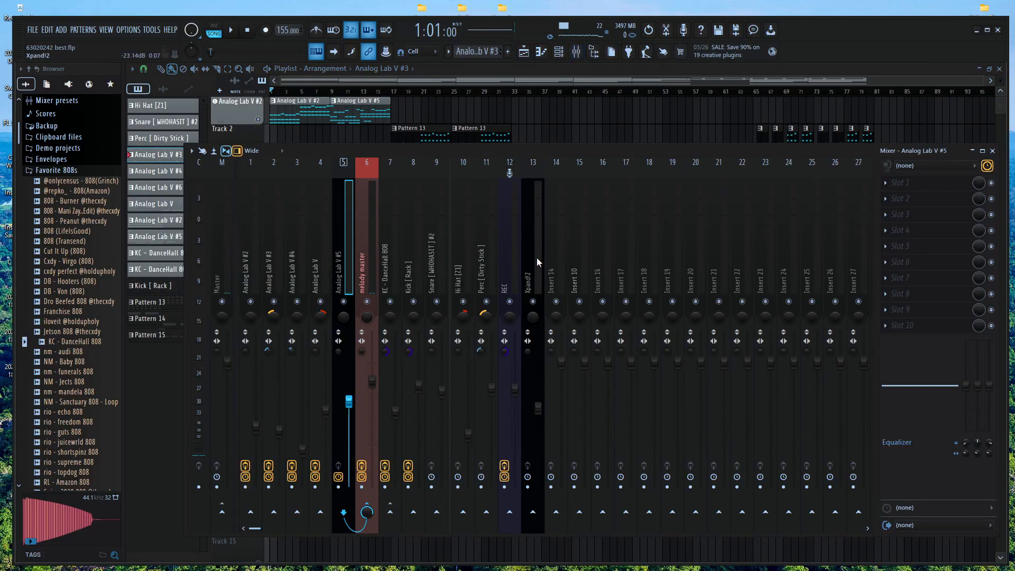
pyautogui.press('space')
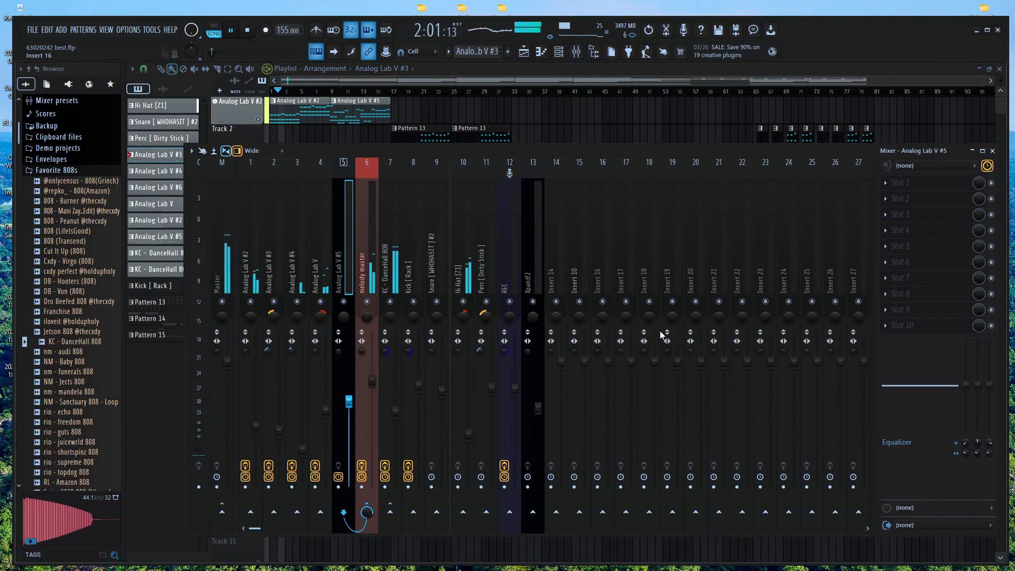
pyautogui.click(399, 258)
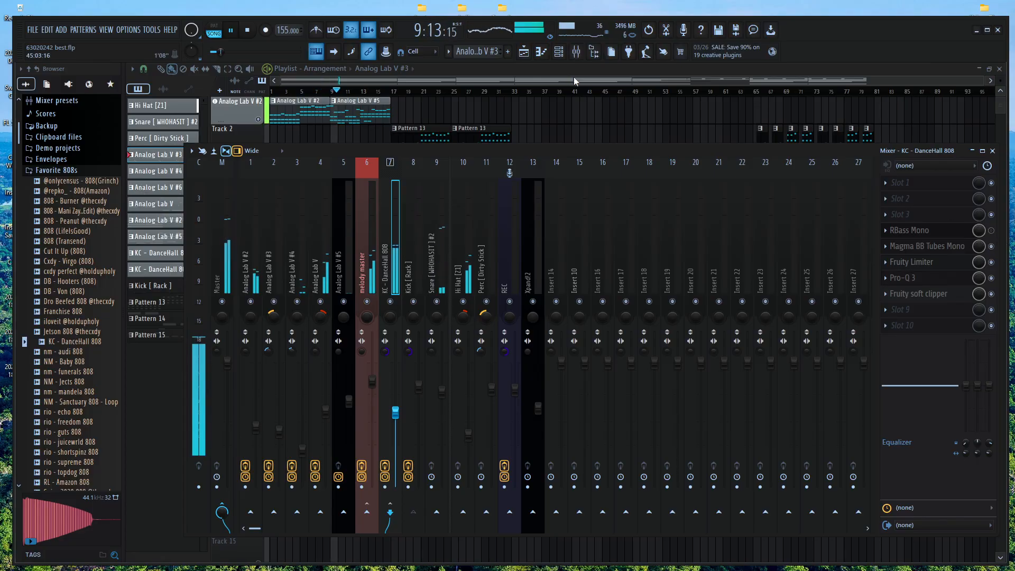
pyautogui.press('F9')
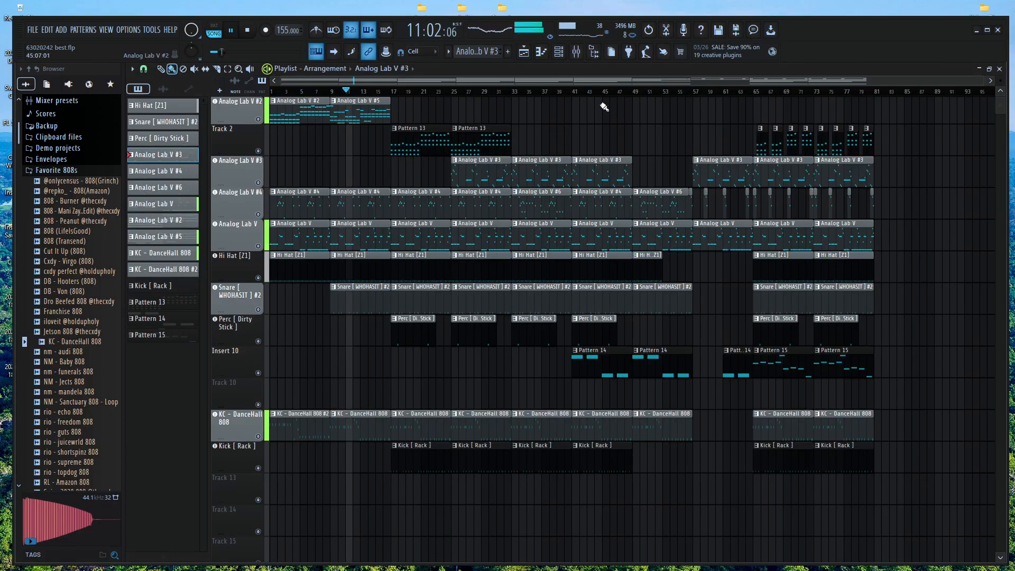
# While playing from bar 43, add Kick [ Rack ] and Analog Lab V #5 clips at bar 57 and delete the KC - DanceHall 808 clip at bar 49
pyautogui.click(592, 91)
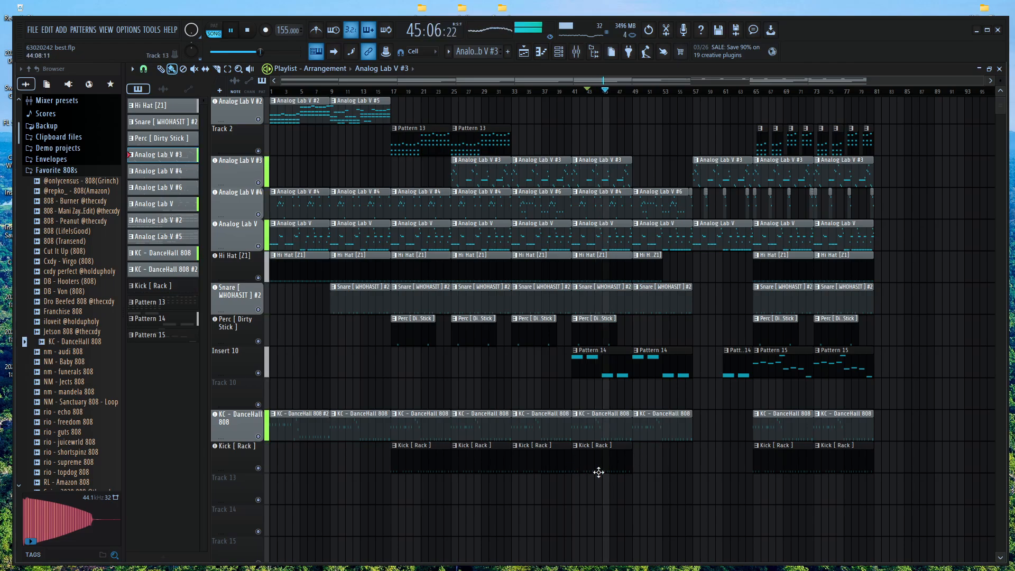
pyautogui.moveTo(602, 468)
pyautogui.mouseDown()
pyautogui.moveTo(763, 458)
pyautogui.moveTo(724, 470)
pyautogui.mouseUp()
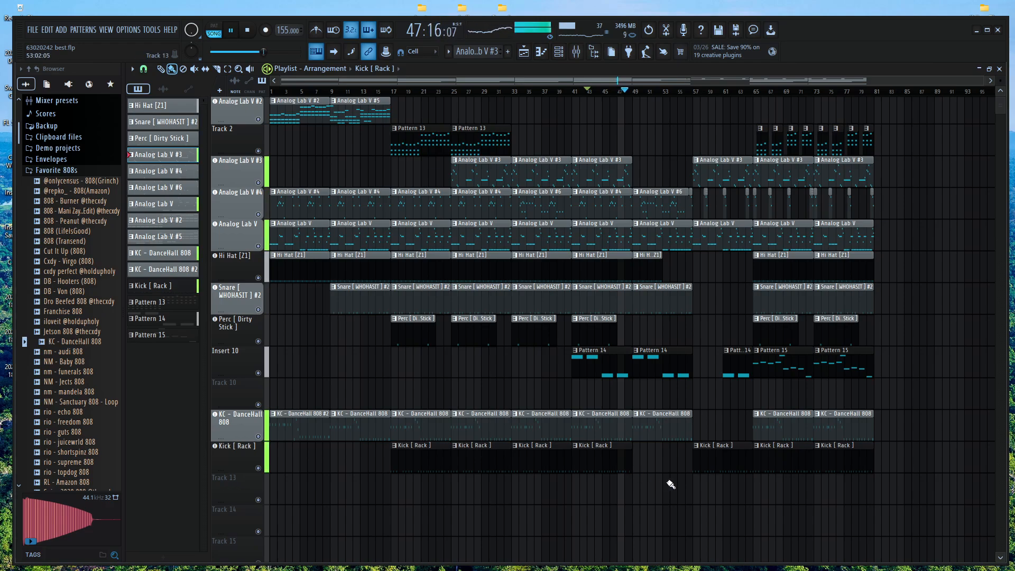
pyautogui.rightClick(674, 430)
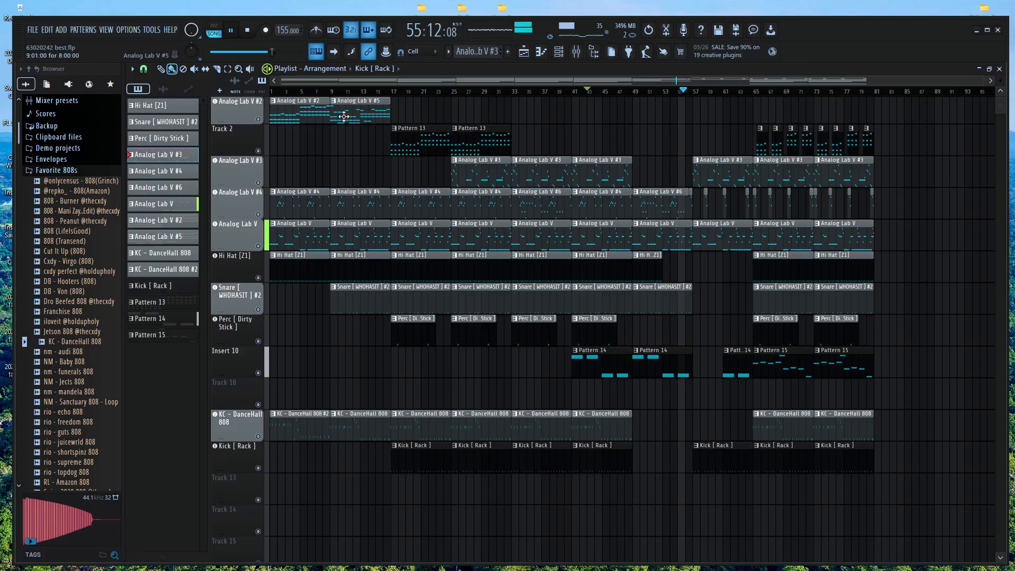
pyautogui.moveTo(344, 116); pyautogui.dragTo(708, 122)
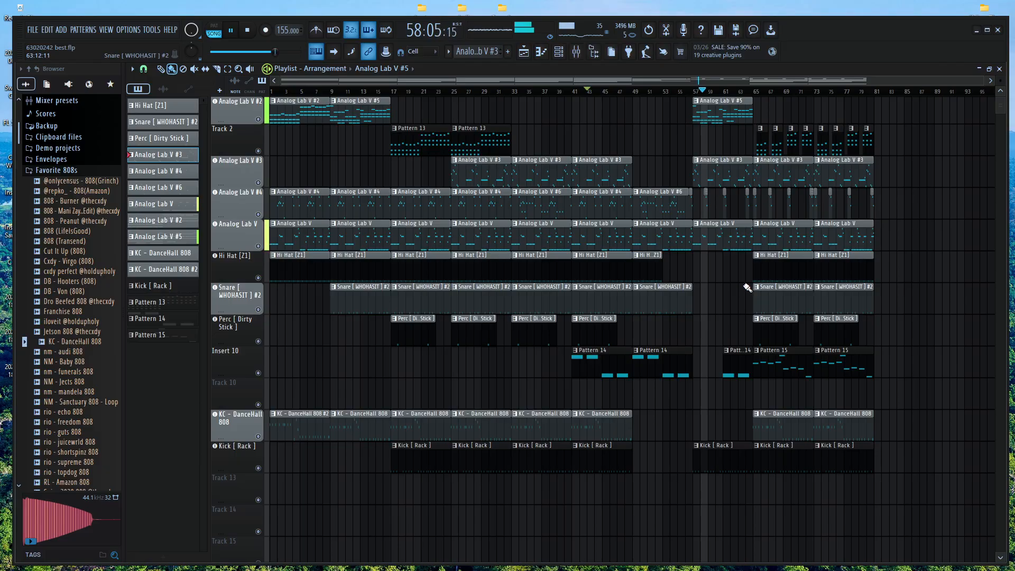
pyautogui.click(588, 555)
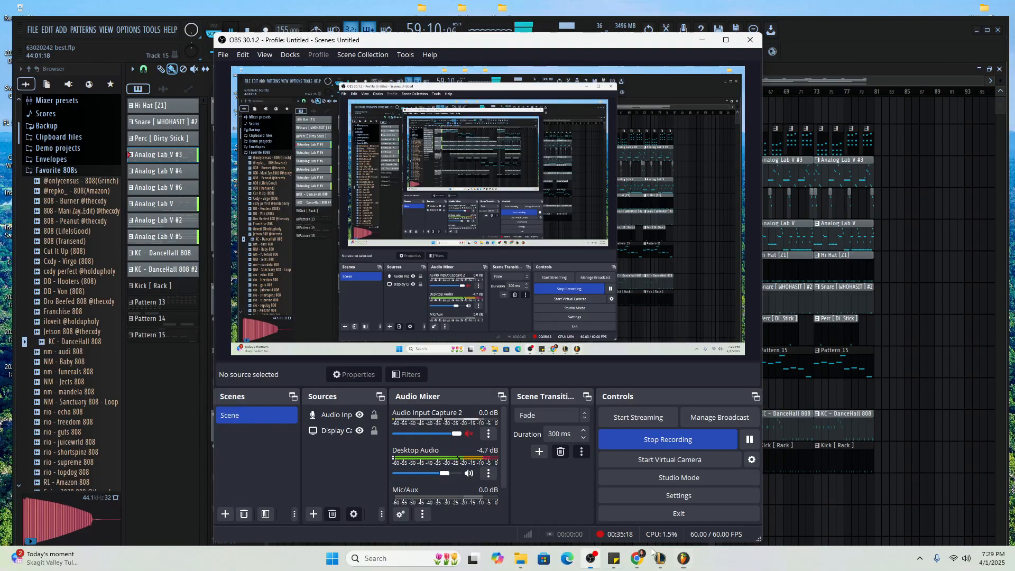
pyautogui.click(989, 242)
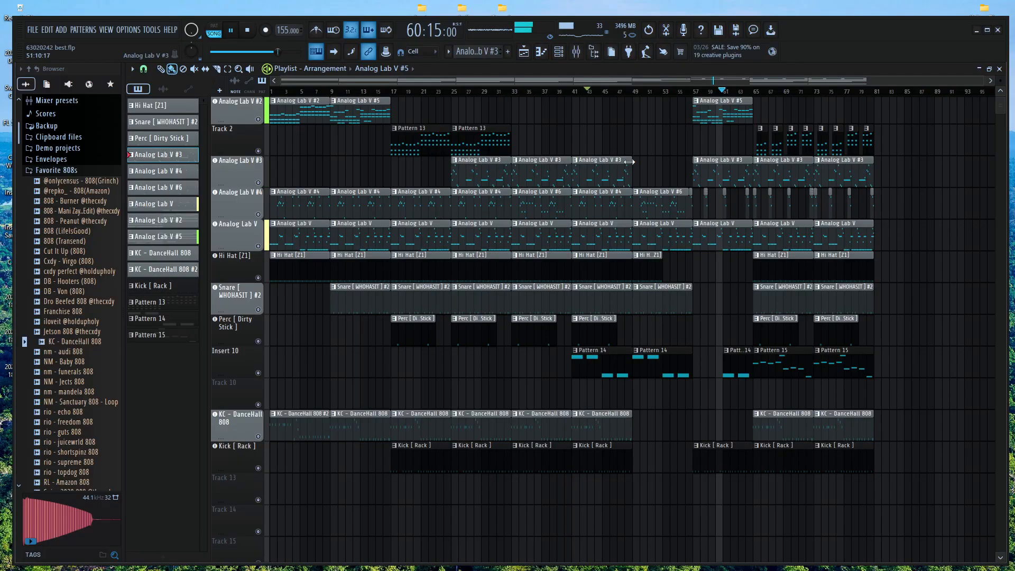
# Stop playback and shift all clips from bar 65 onward on every track so that they start at bar 73
pyautogui.click(227, 68)
pyautogui.moveTo(921, 126); pyautogui.dragTo(778, 531)
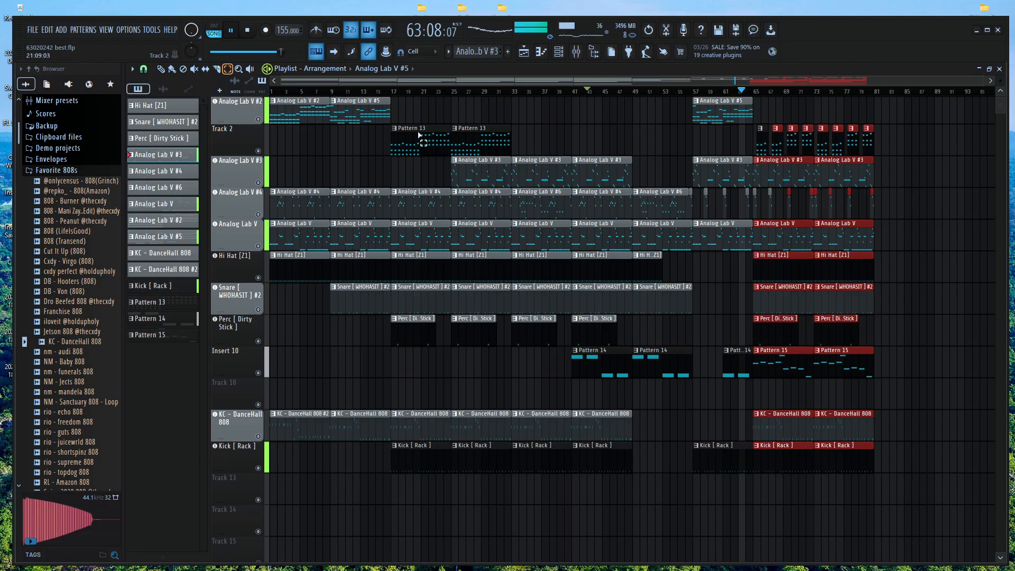
pyautogui.moveTo(900, 126); pyautogui.dragTo(761, 509)
pyautogui.press('space')
pyautogui.scroll(2, 742, 264)
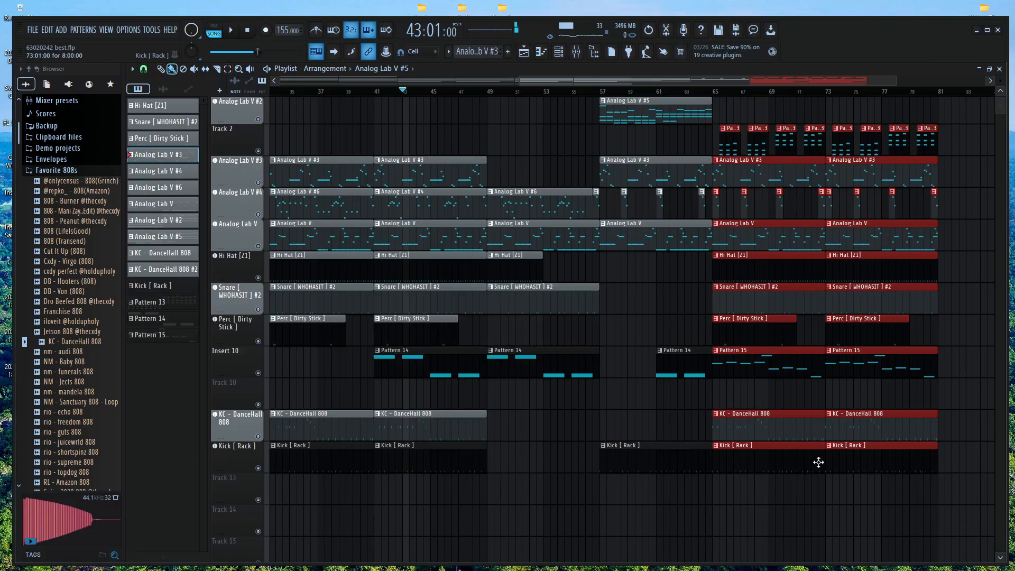
pyautogui.moveTo(761, 462); pyautogui.dragTo(872, 466)
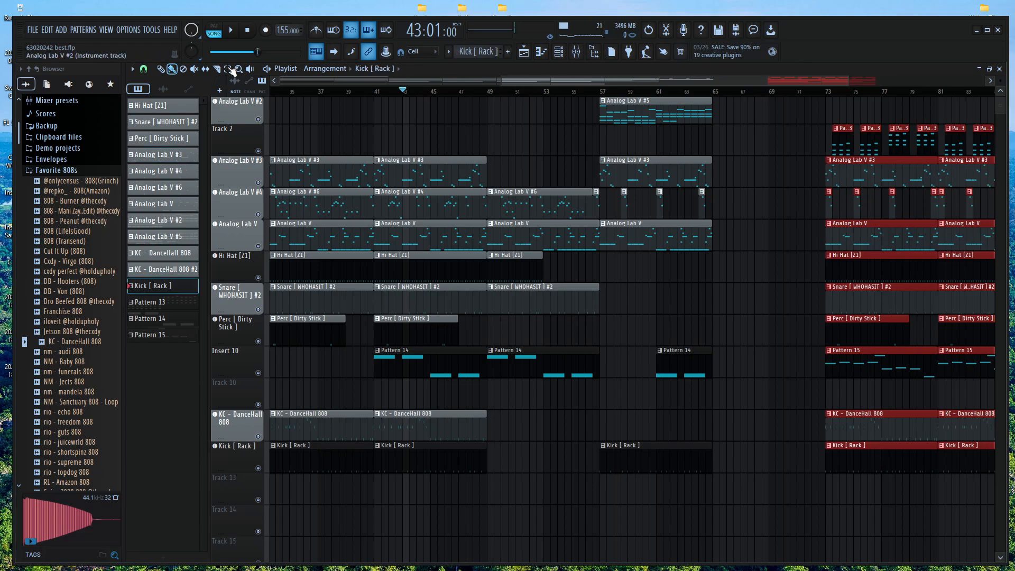
# Duplicate the whole section at bars 57 to 65 into the gap at bar 65, and clear the selection
pyautogui.moveTo(706, 100); pyautogui.dragTo(600, 560)
pyautogui.moveTo(741, 520); pyautogui.dragTo(612, 100)
pyautogui.hotkey('ctrl', 'b')
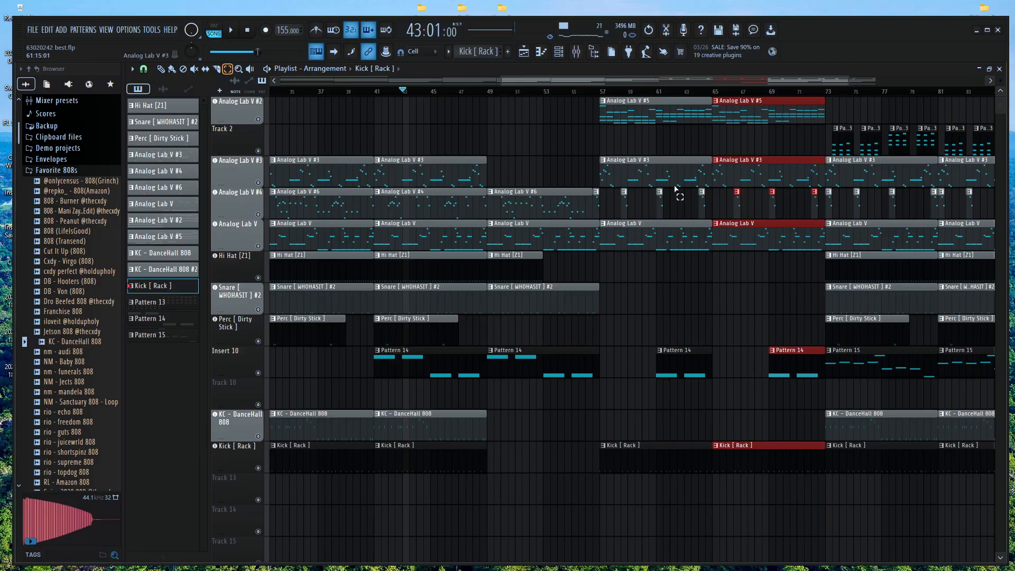
pyautogui.scroll(-3, 676, 189)
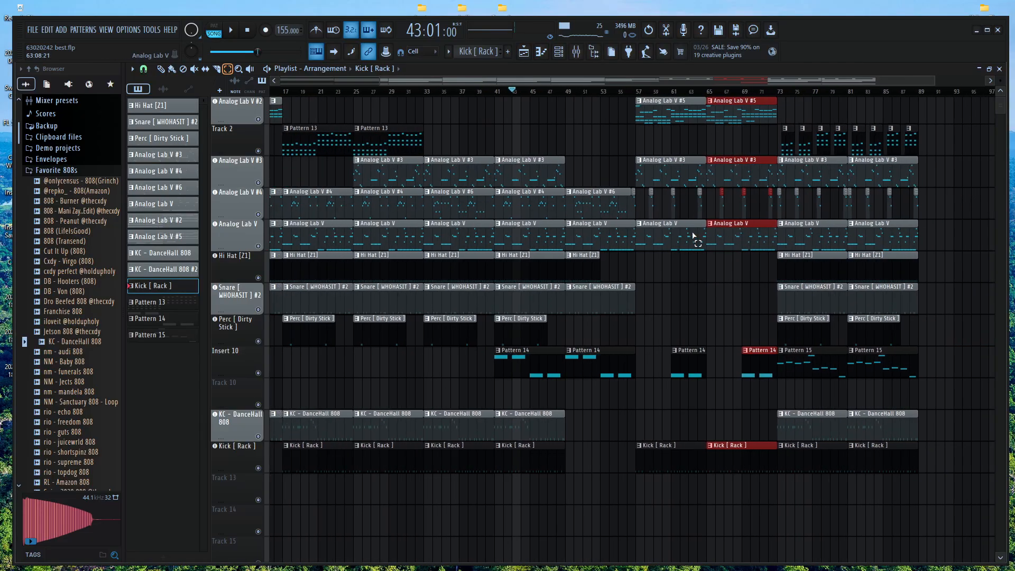
pyautogui.click(655, 309)
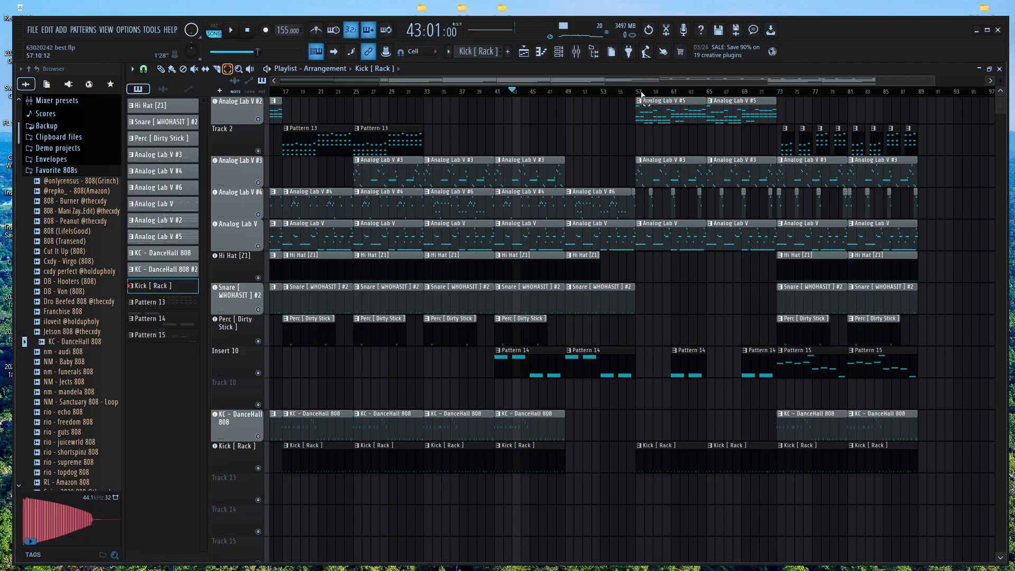
# Listen to the arrangement from bar 43 into the section at bar 57, checking the OBS audio mixer meanwhile, and stop playback
pyautogui.press('space')
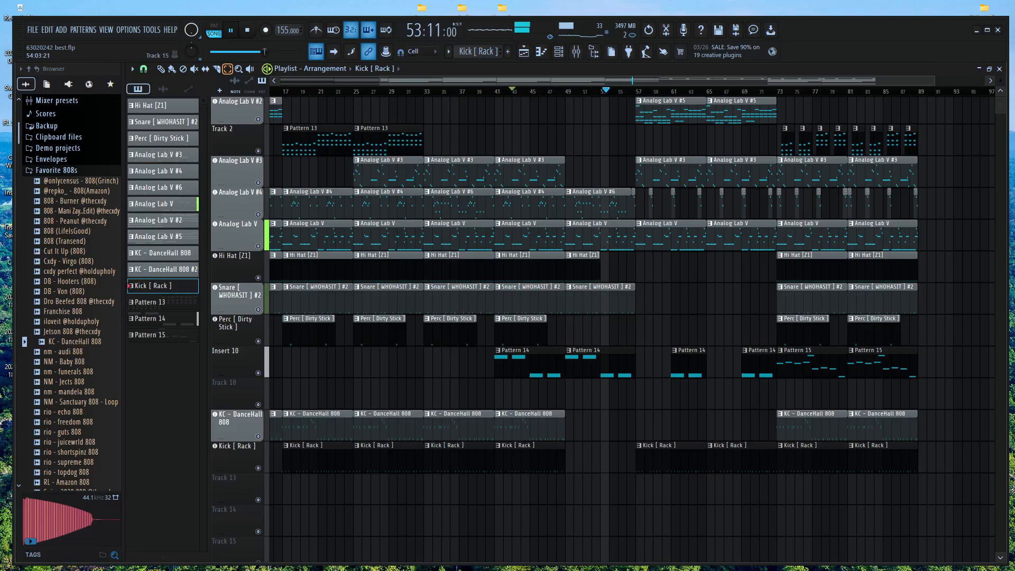
pyautogui.click(591, 557)
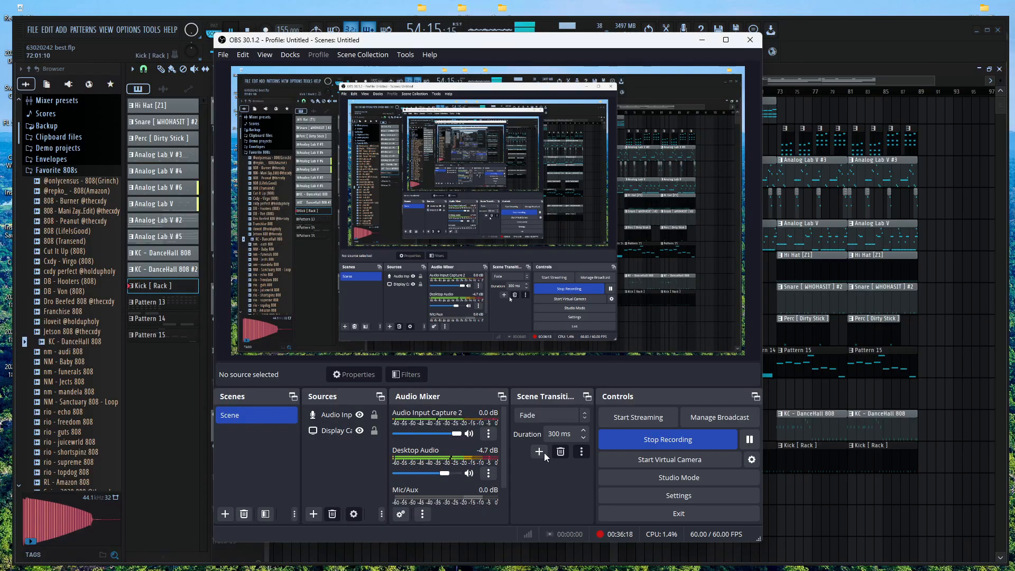
pyautogui.click(976, 191)
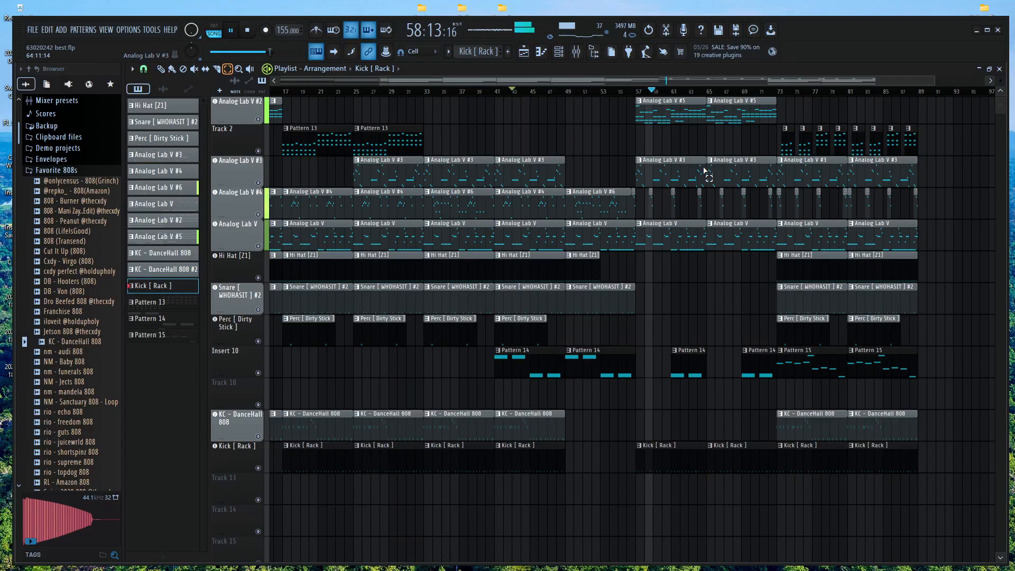
pyautogui.press('space')
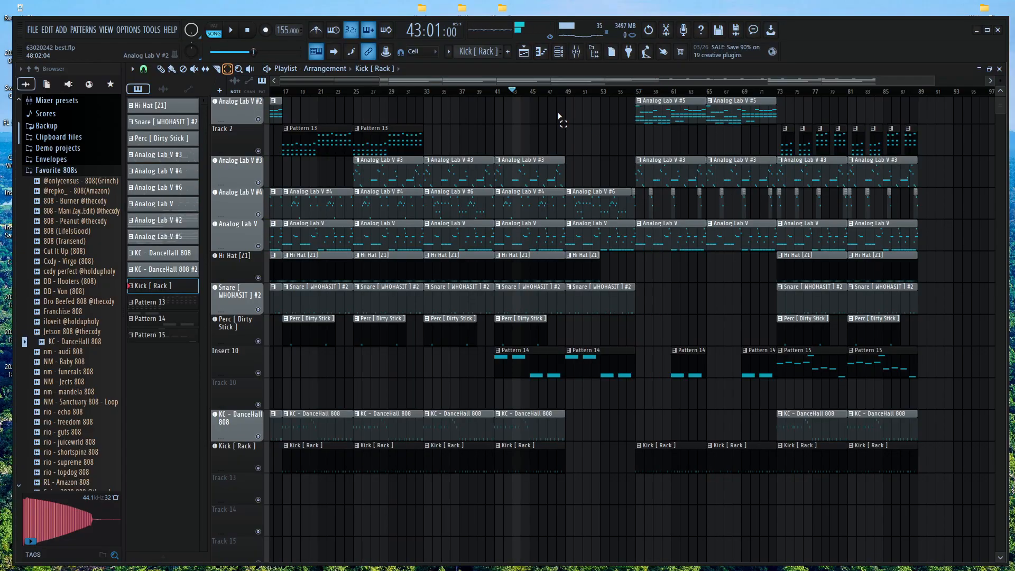
# Check the sticky notes and the OBS audio mixer, return to the FL Studio playlist, and briefly play the song from bar 43
pyautogui.moveTo(494, 566)
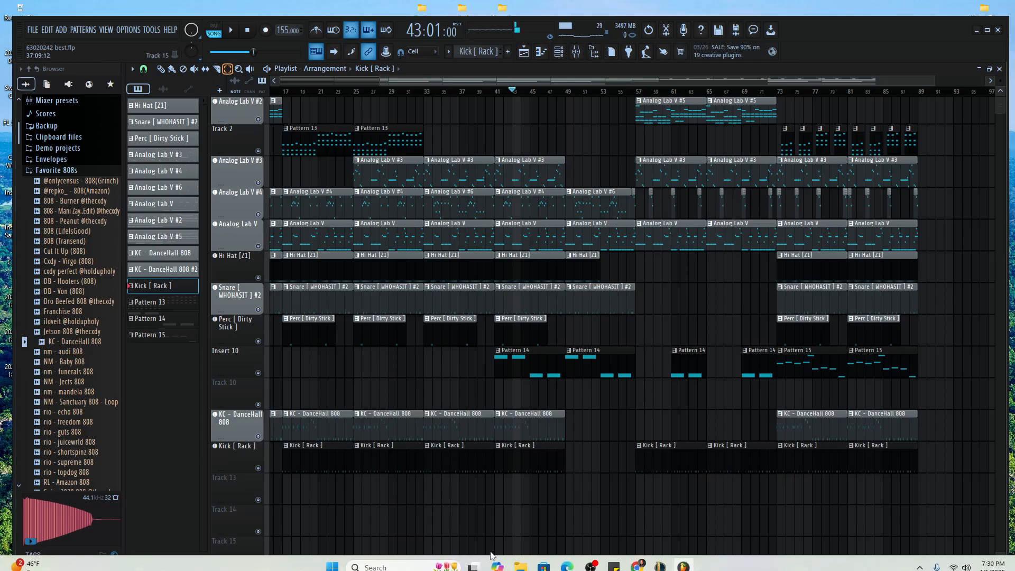
pyautogui.click(612, 559)
pyautogui.click(590, 558)
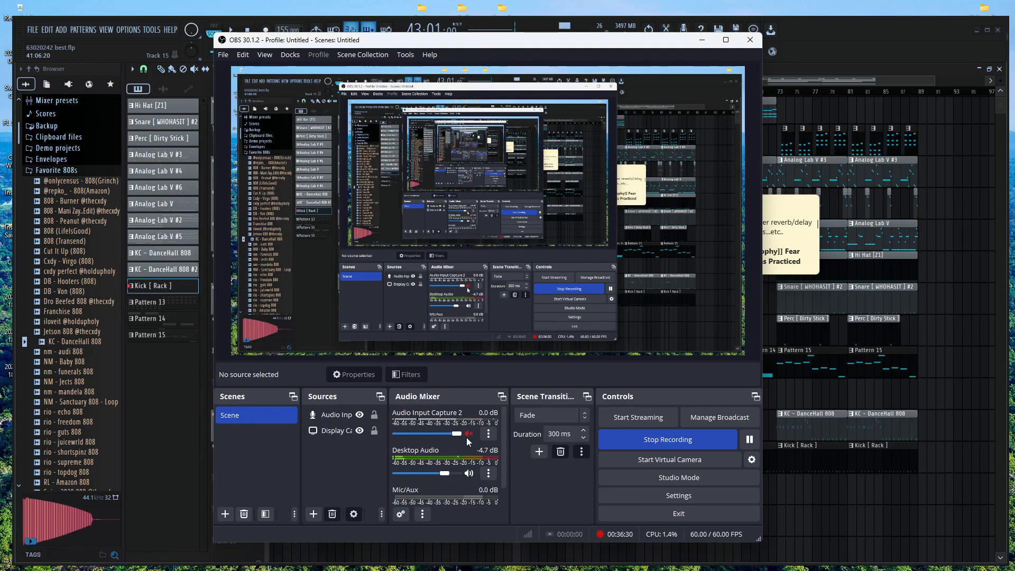
pyautogui.click(931, 214)
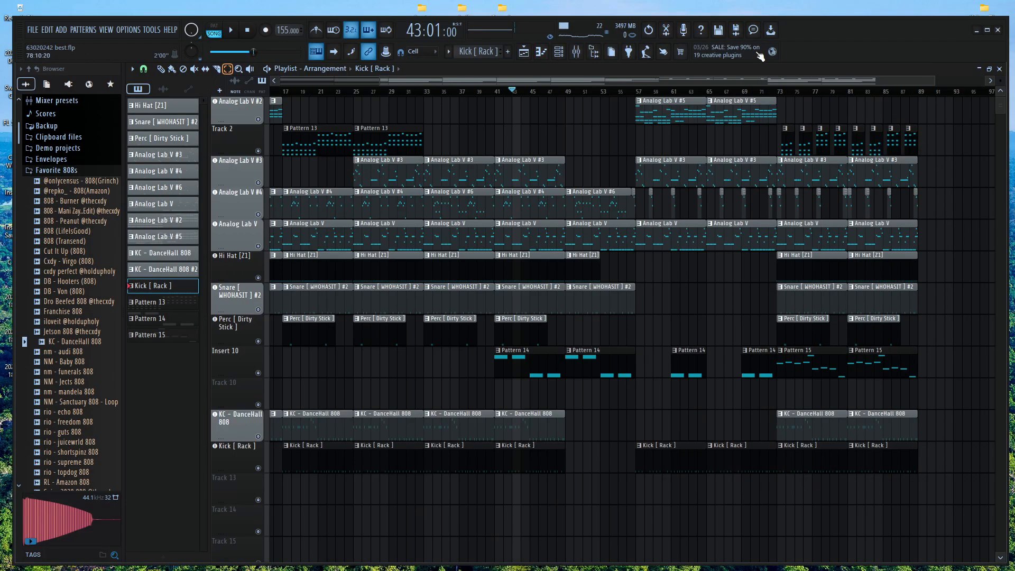
pyautogui.scroll(3, 547, 245)
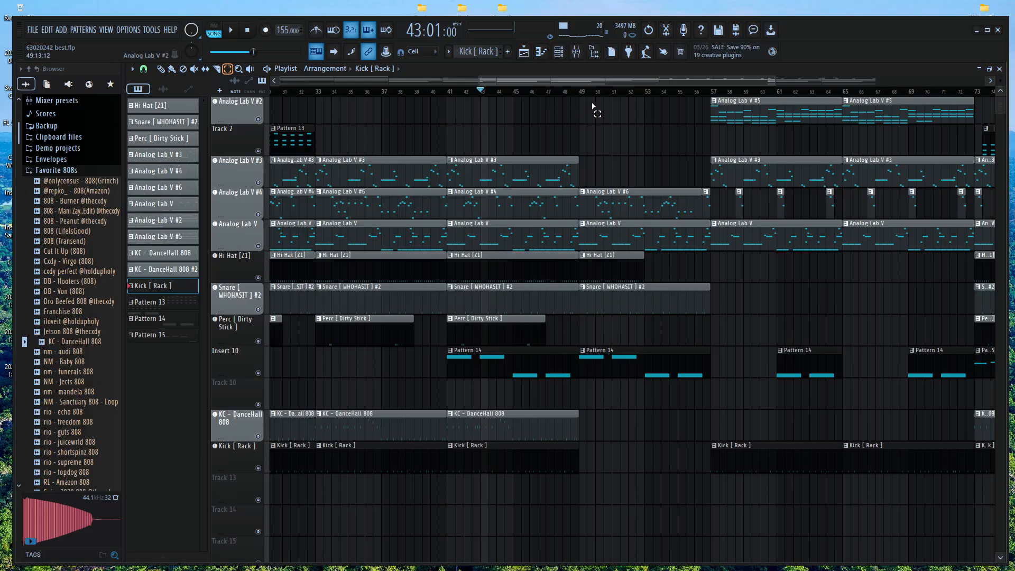
pyautogui.press('space')
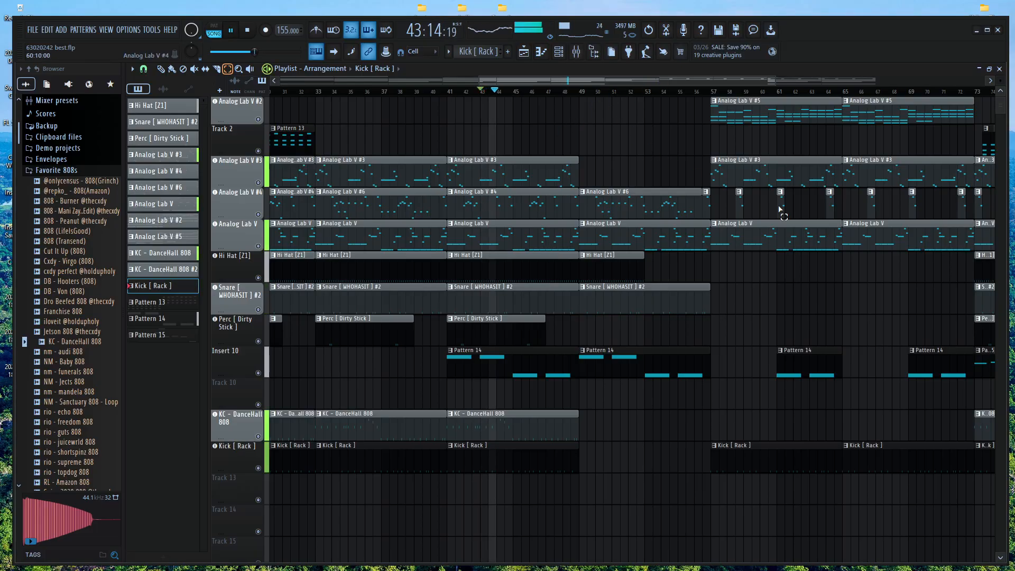
pyautogui.press('space')
# Collapse the Snare folder in the FM Drum Kit and open its FX, Risers & Drops, Risers folder
pyautogui.scroll(-10, 79, 380)
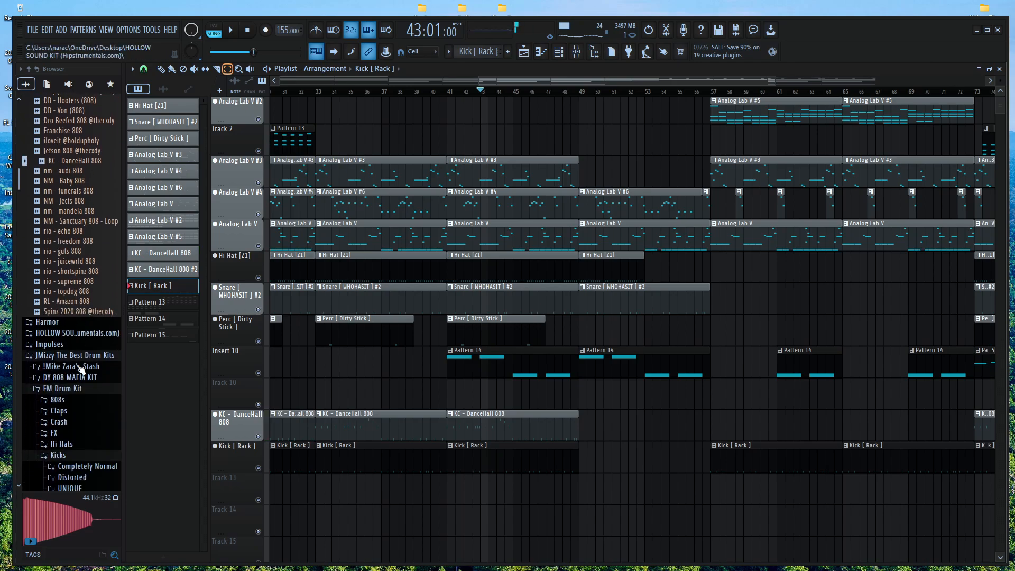
pyautogui.scroll(-4, 79, 381)
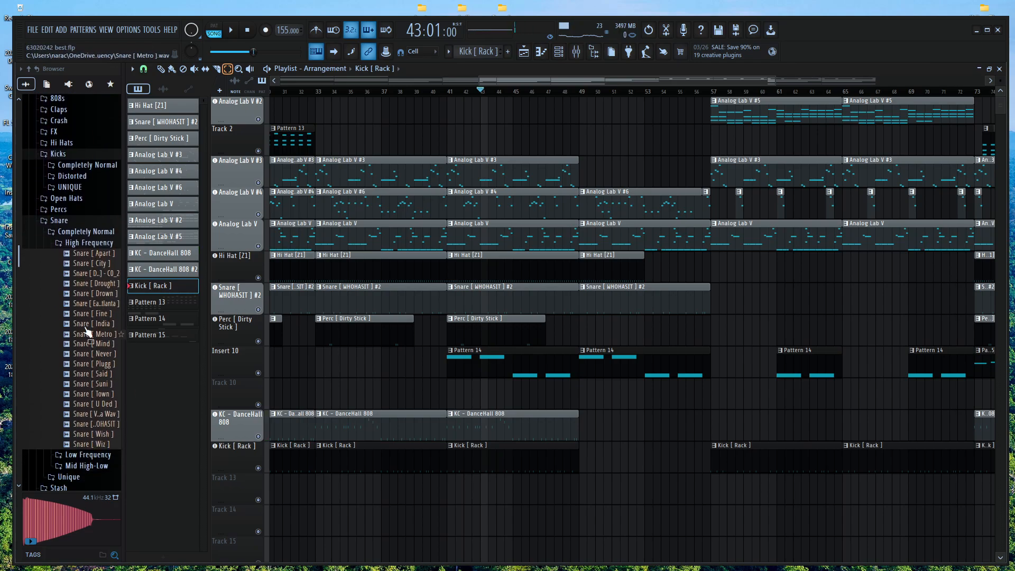
pyautogui.click(63, 221)
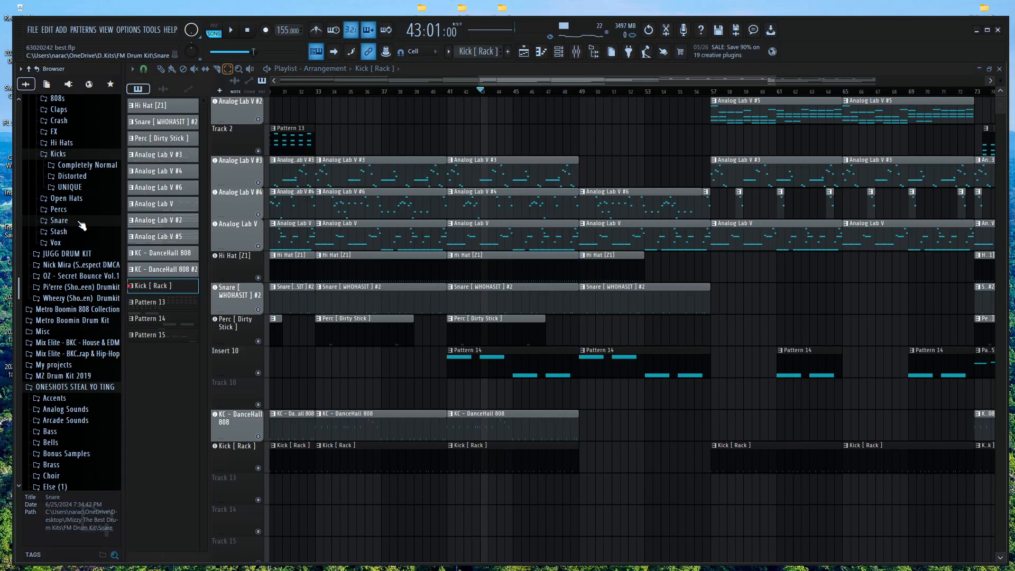
pyautogui.scroll(4, 79, 253)
pyautogui.click(59, 274)
pyautogui.click(54, 252)
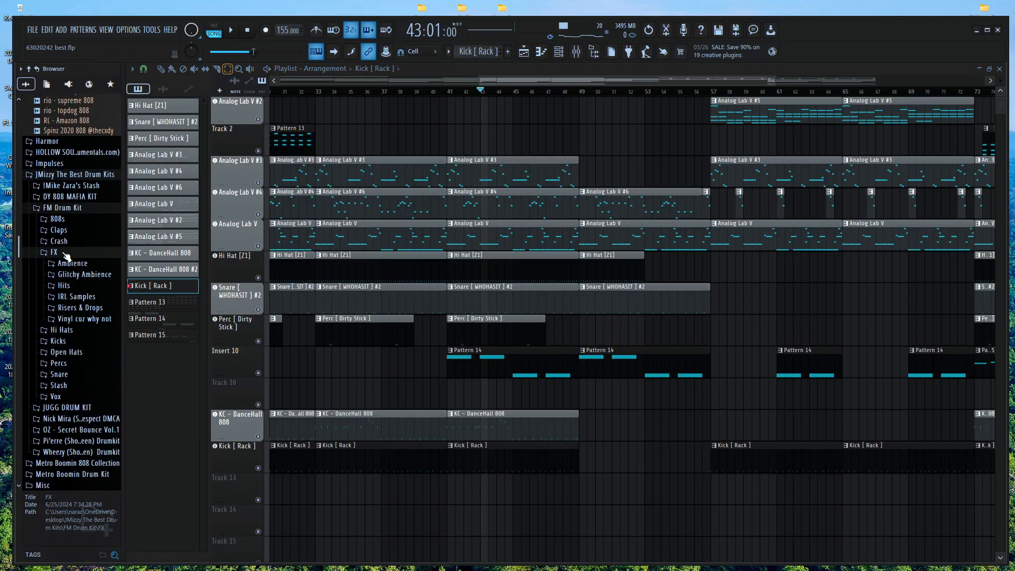
pyautogui.click(91, 308)
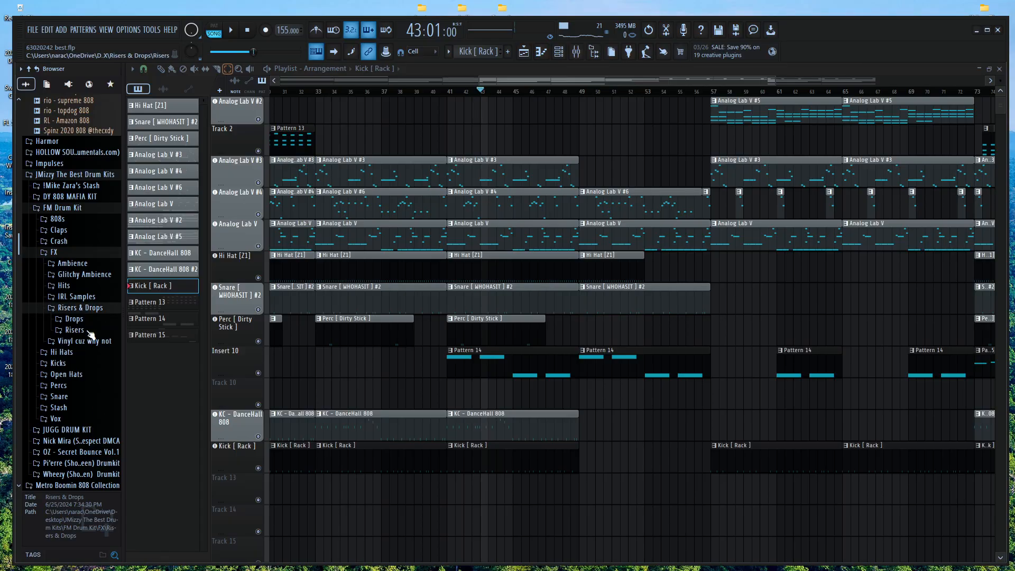
pyautogui.click(75, 330)
# Audition riser samples including FX [ Jet ], FX [ Obviously ] and FX [ Tarentino ] while the song plays from bar 43
pyautogui.click(89, 390)
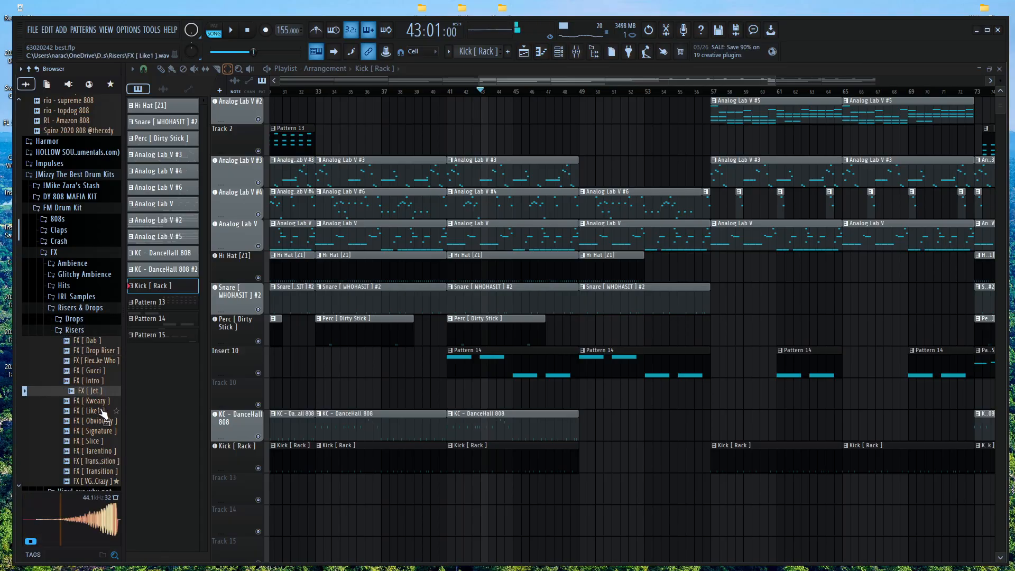
pyautogui.press('space')
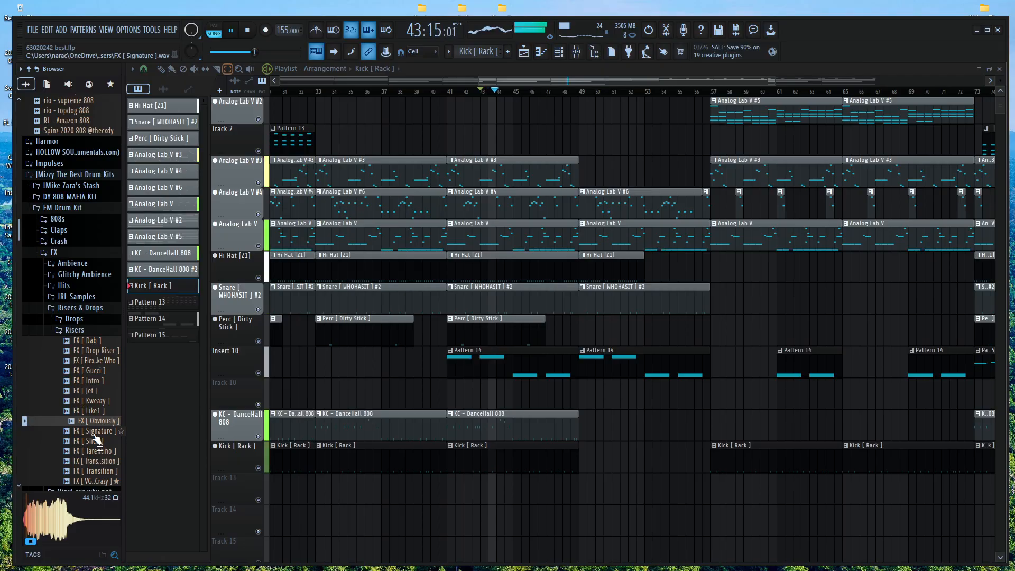
pyautogui.click(100, 450)
pyautogui.scroll(-3, 109, 450)
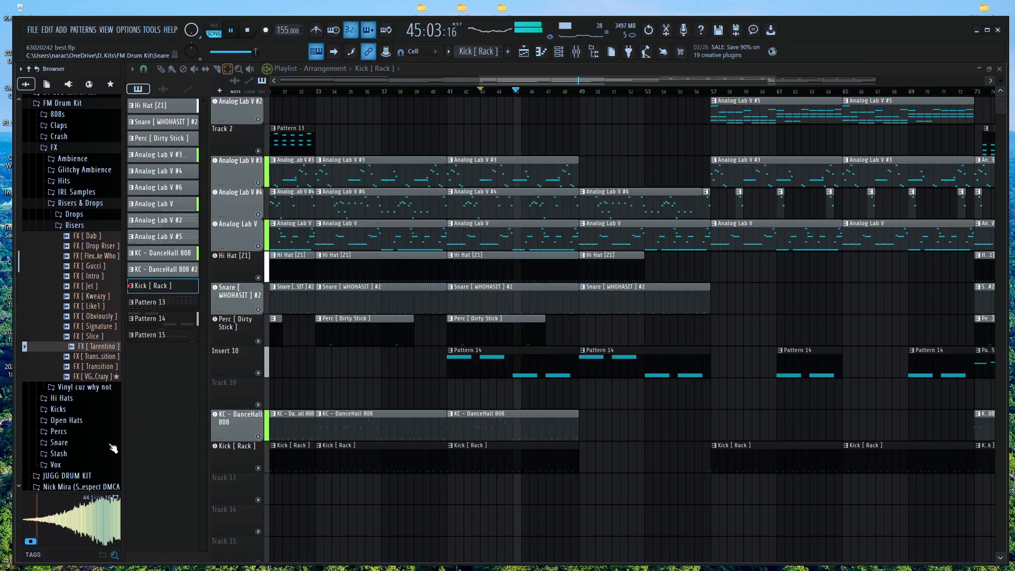
pyautogui.scroll(-1, 112, 448)
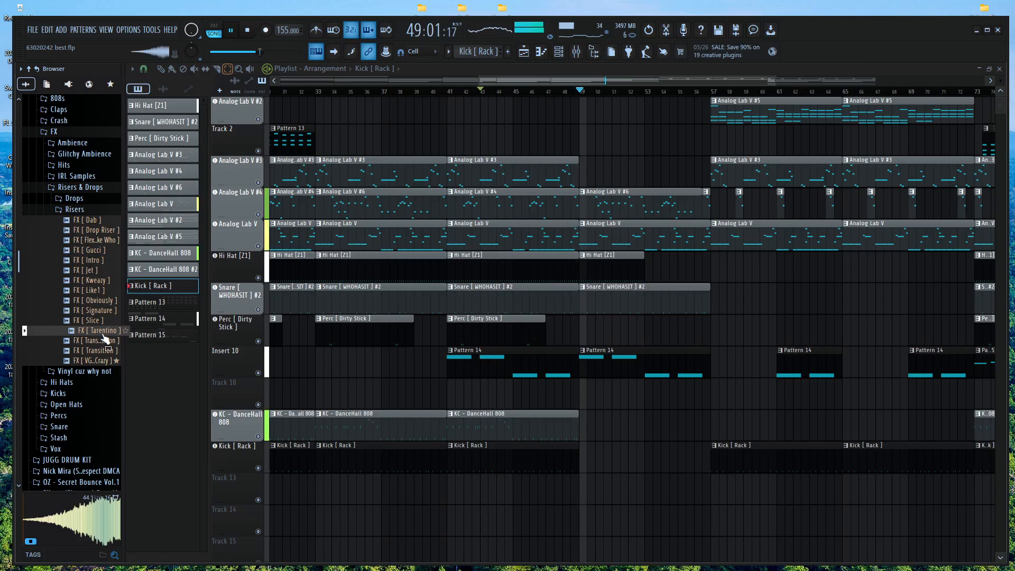
# Place the FX [ Tarentino ] riser on Track 13 so it ends at bar 49, and reset the playback position to bar 43
pyautogui.moveTo(103, 335); pyautogui.dragTo(534, 482)
pyautogui.click(534, 477)
pyautogui.click(481, 92)
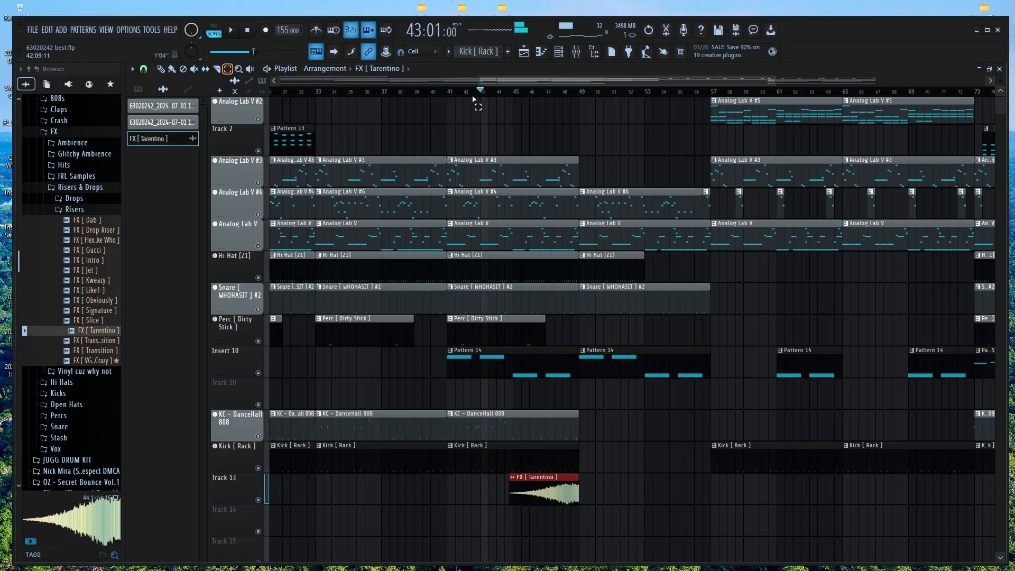
# Play the song and lower the gain of the FX [ Tarentino ] clip on Track 13 to -16.6 dB
pyautogui.scroll(6, 566, 523)
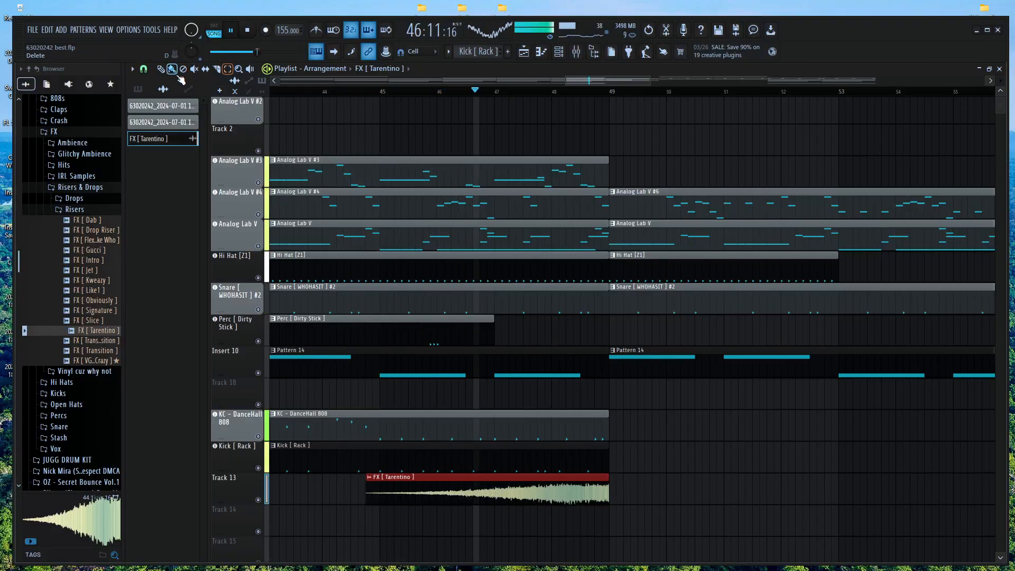
pyautogui.moveTo(487, 503); pyautogui.dragTo(487, 544)
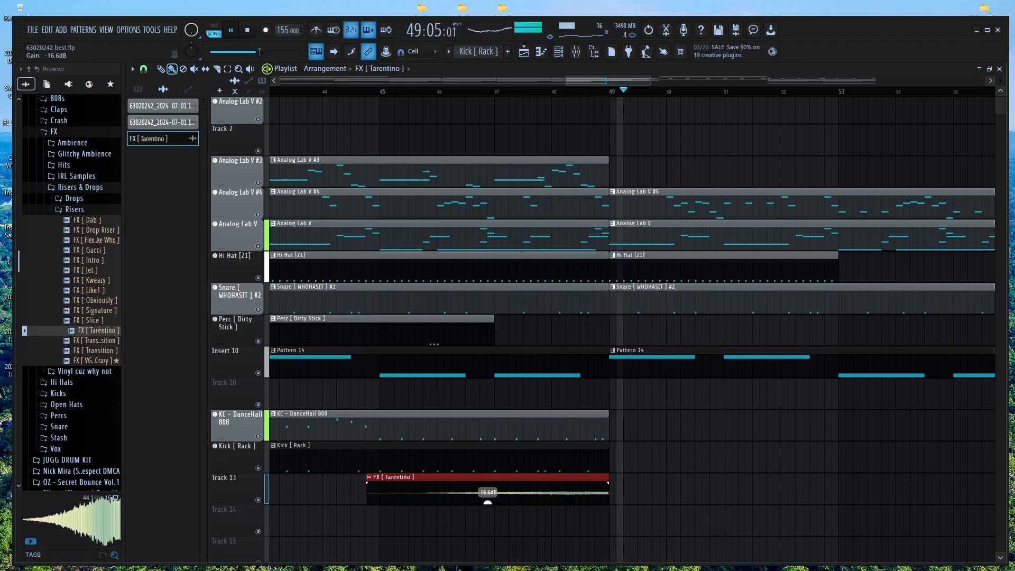
pyautogui.scroll(5, 600, 482)
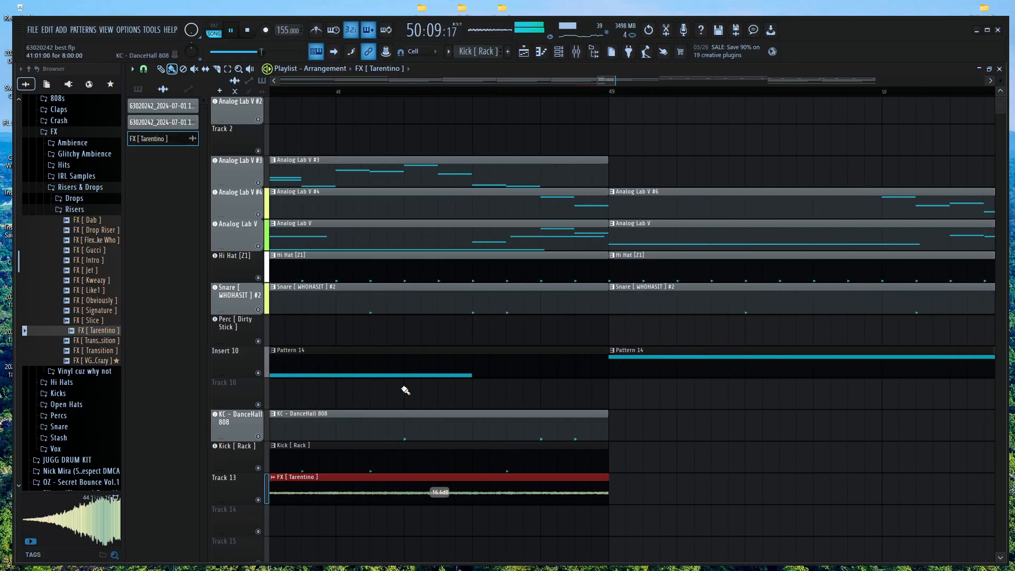
# Audition two more risers including FX [ VG That FX Crazy ] against the song, look into the Drops folder, and collapse Risers & Drops
pyautogui.click(97, 340)
pyautogui.press('space')
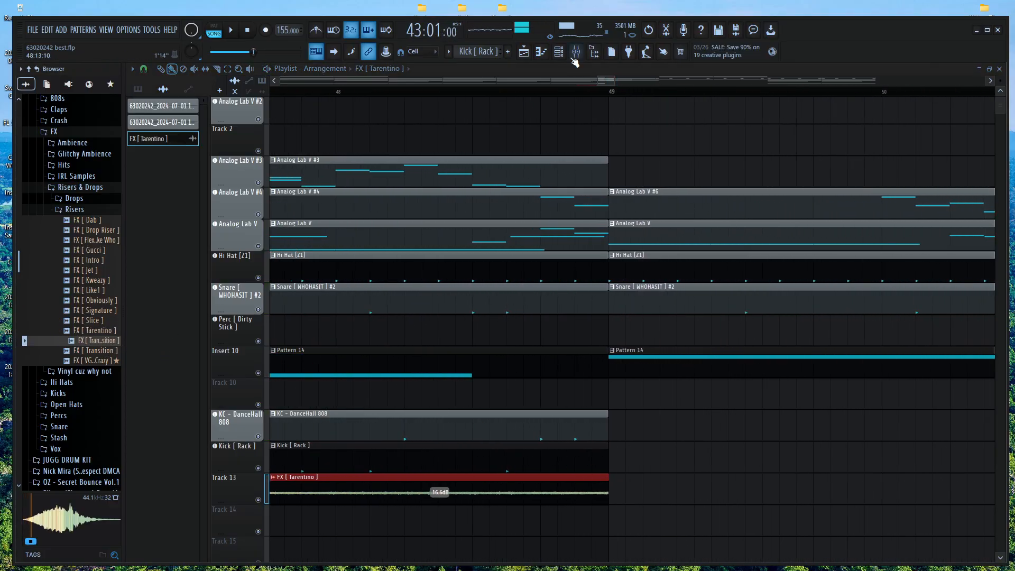
pyautogui.press('space')
pyautogui.click(98, 361)
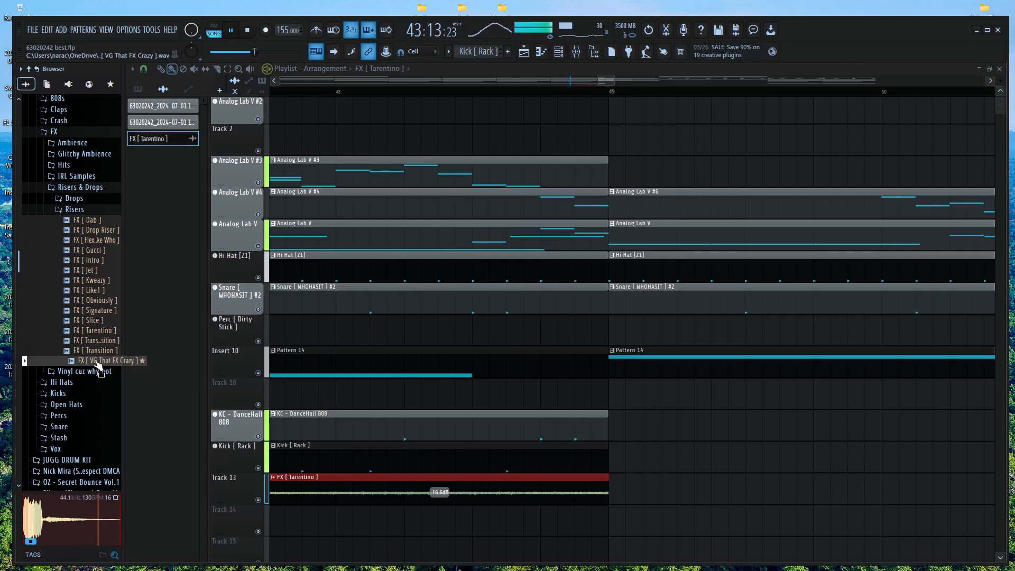
pyautogui.click(83, 201)
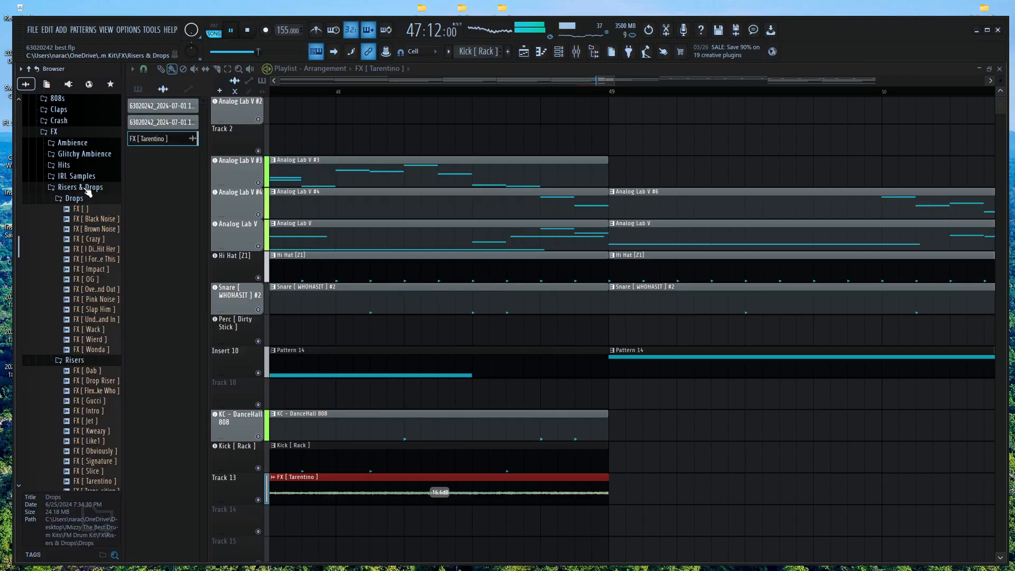
pyautogui.click(87, 189)
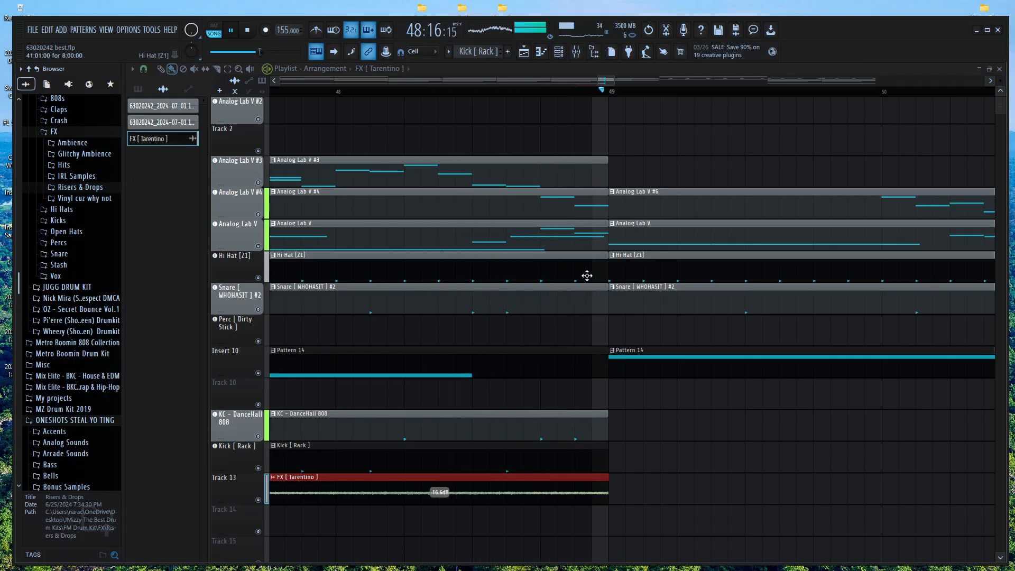
# Reduce the FX [ Tarentino ] clip's gain on Track 13 to -17.4 dB and stop playback
pyautogui.scroll(-5, 588, 214)
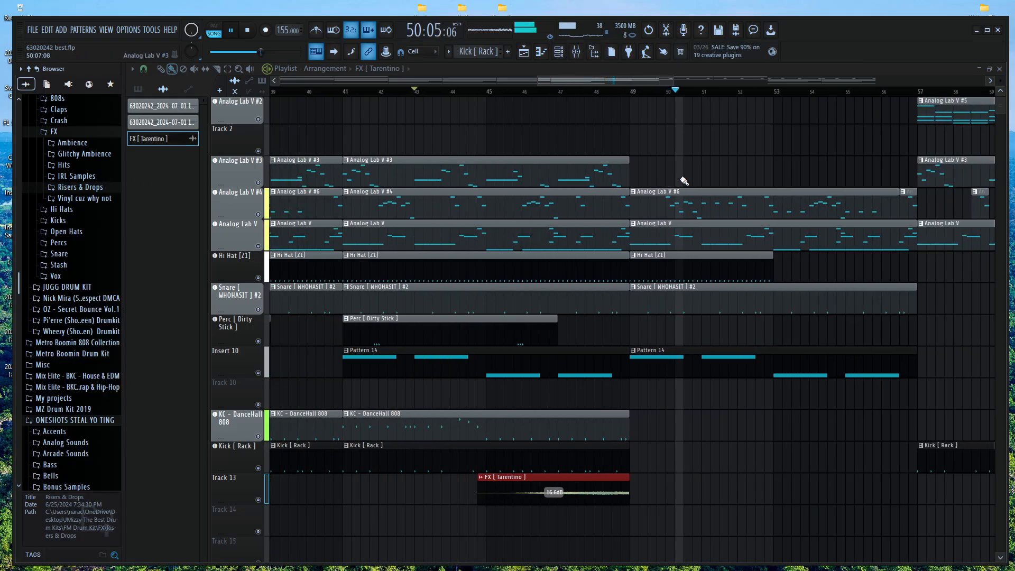
pyautogui.hscroll(5, 769, 141)
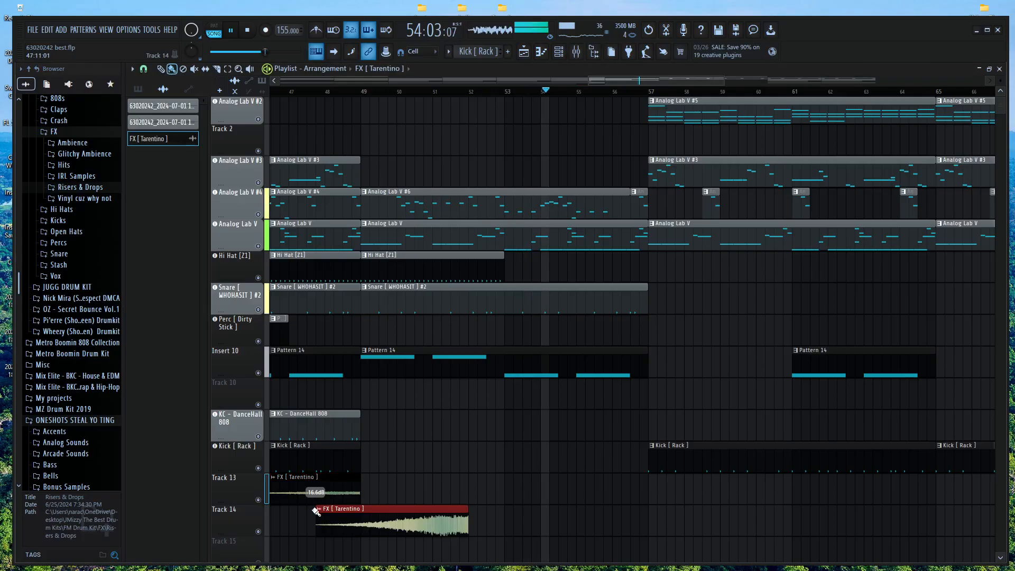
pyautogui.moveTo(318, 491); pyautogui.dragTo(317, 502)
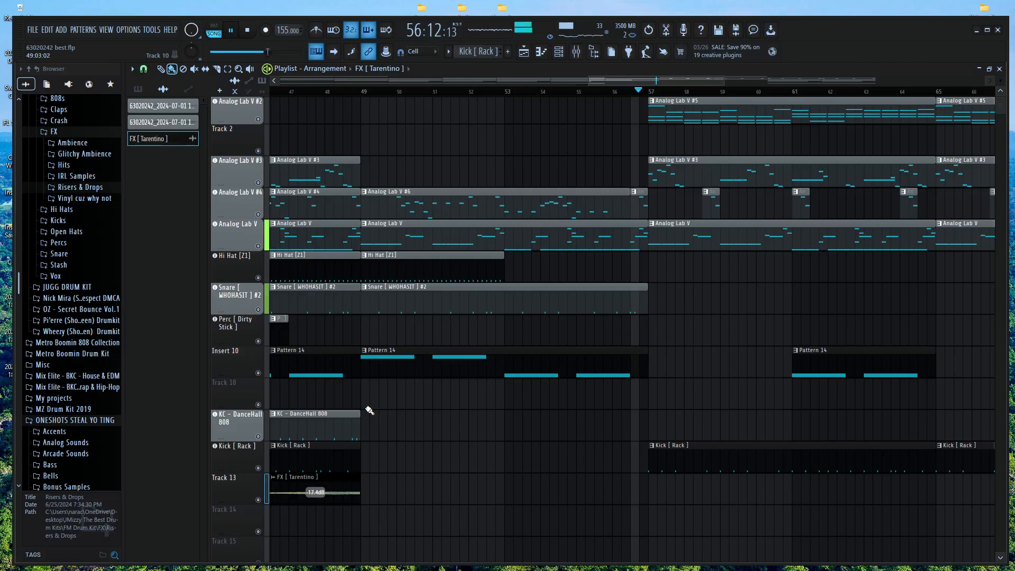
pyautogui.press('space')
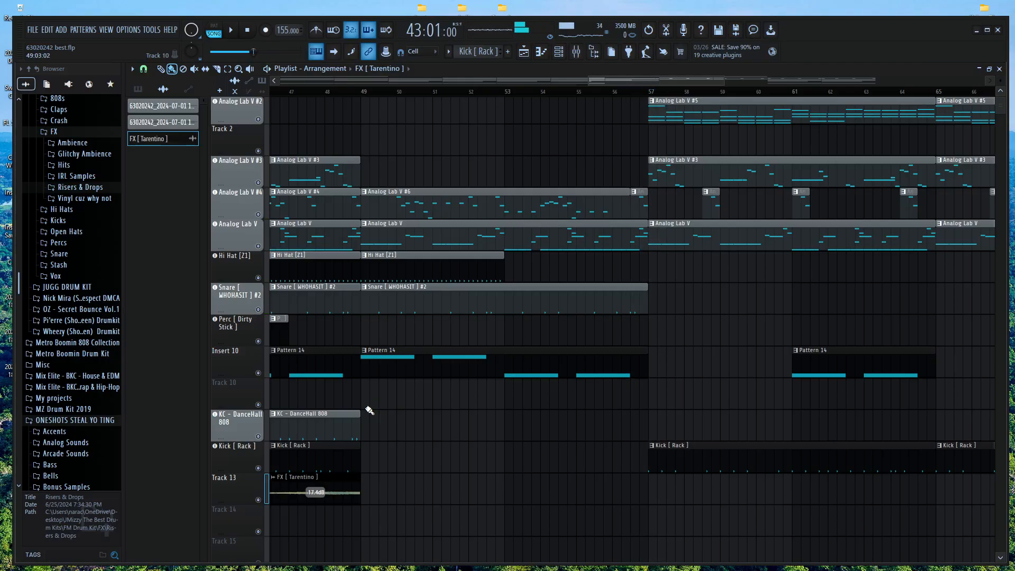
# Show all channels in the Channel rack and add a Mini Grand instrument channel
pyautogui.click(557, 52)
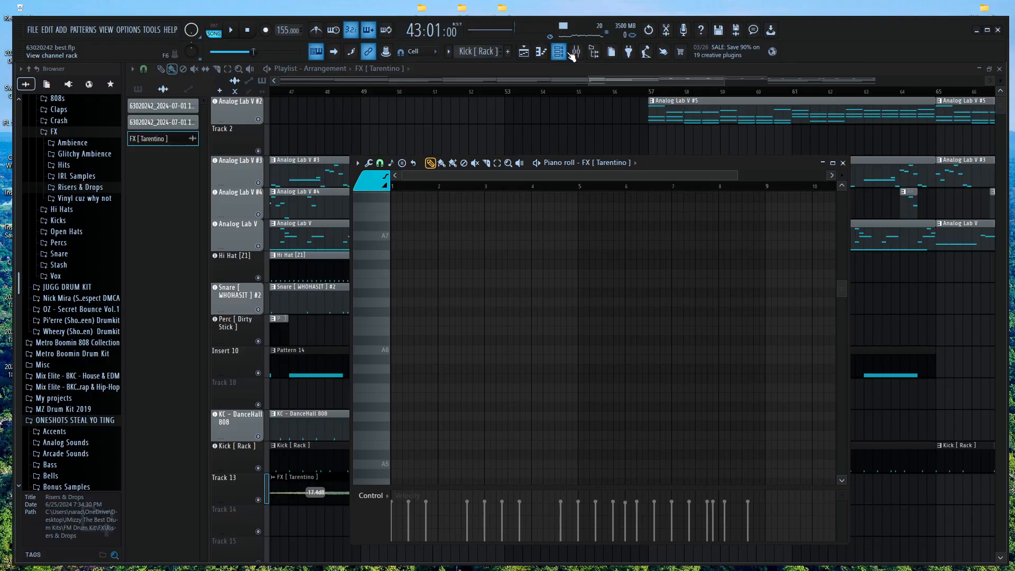
pyautogui.click(542, 51)
pyautogui.click(541, 52)
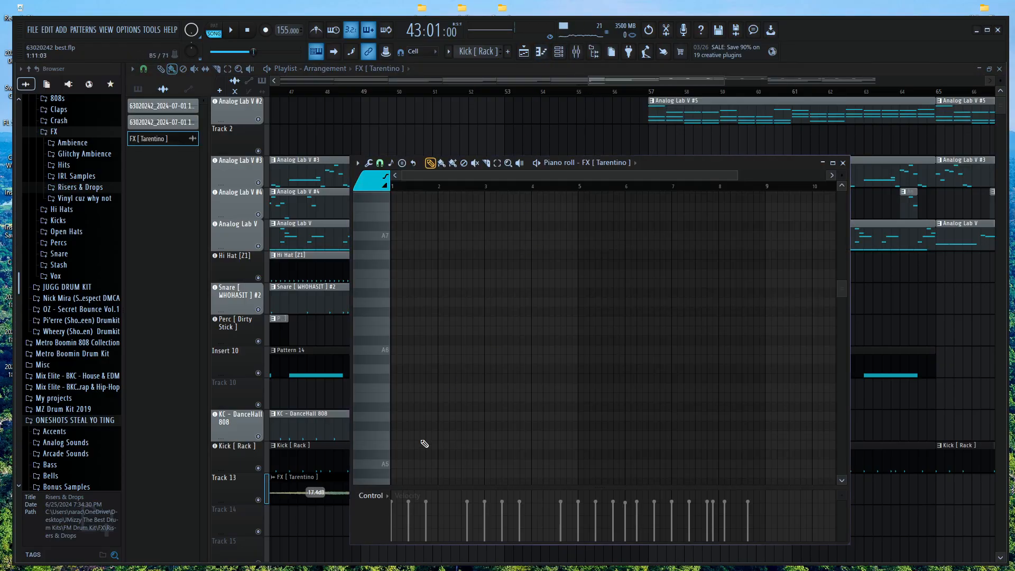
pyautogui.click(558, 52)
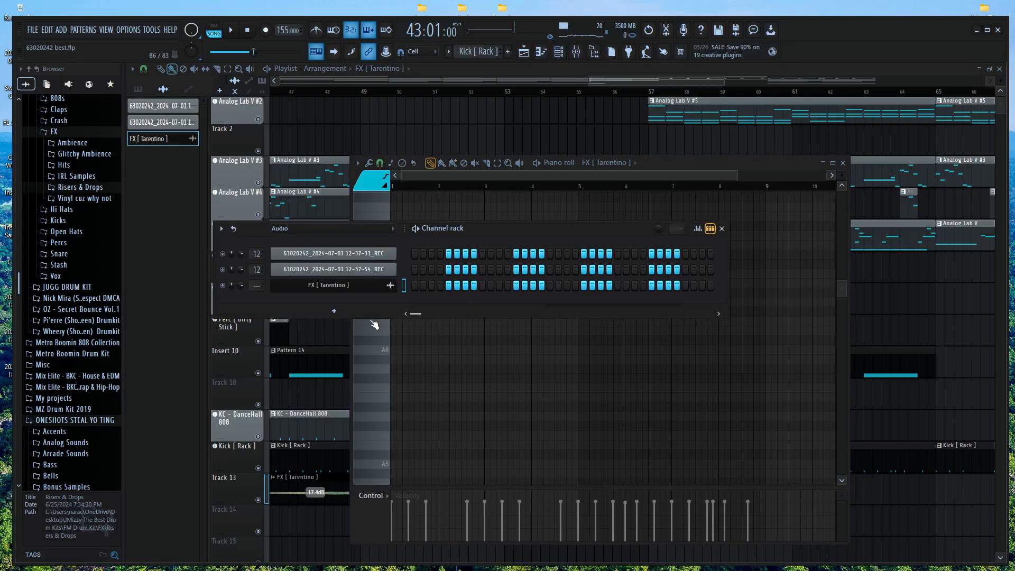
pyautogui.scroll(1, 349, 228)
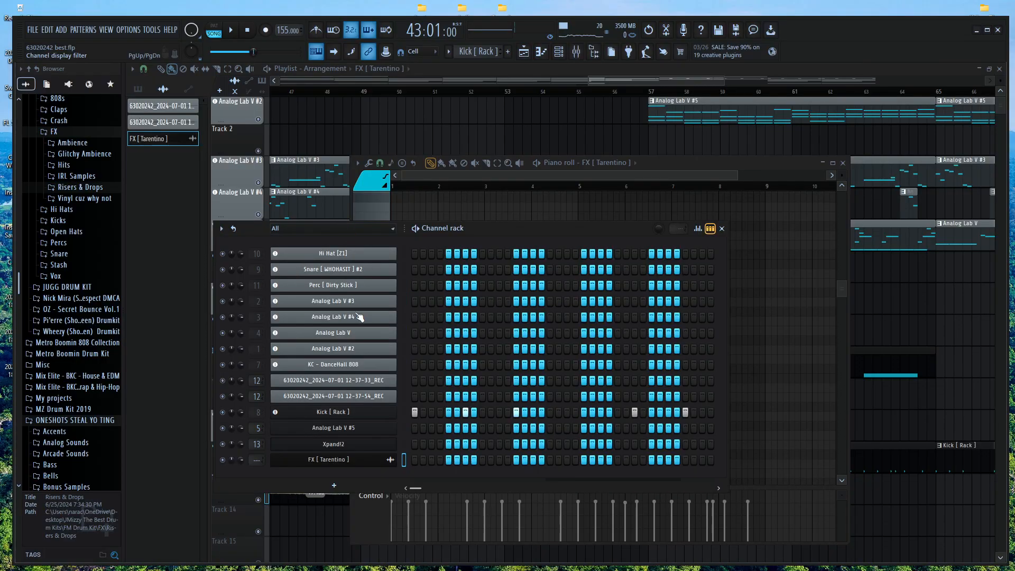
pyautogui.click(334, 486)
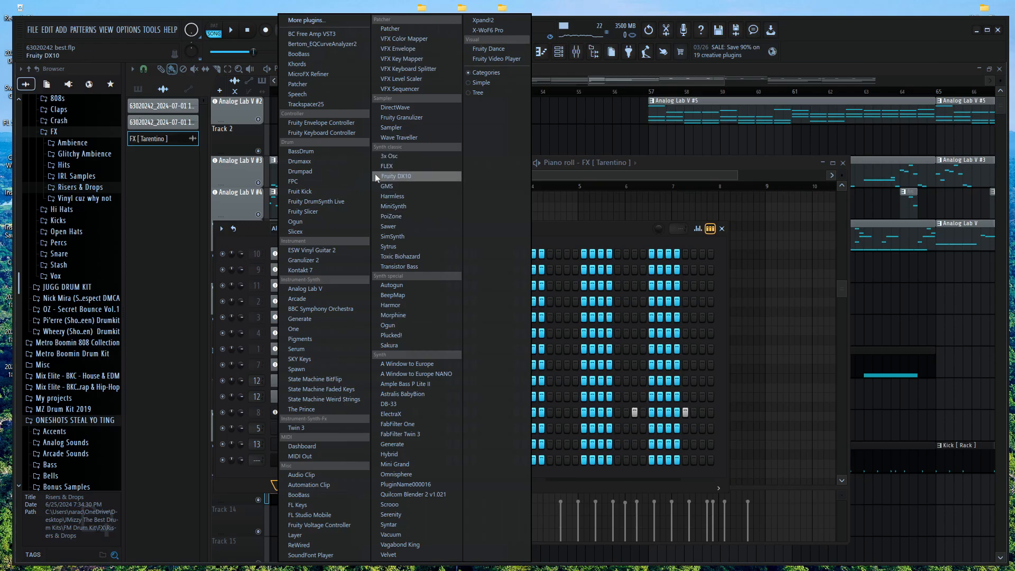
pyautogui.click(436, 465)
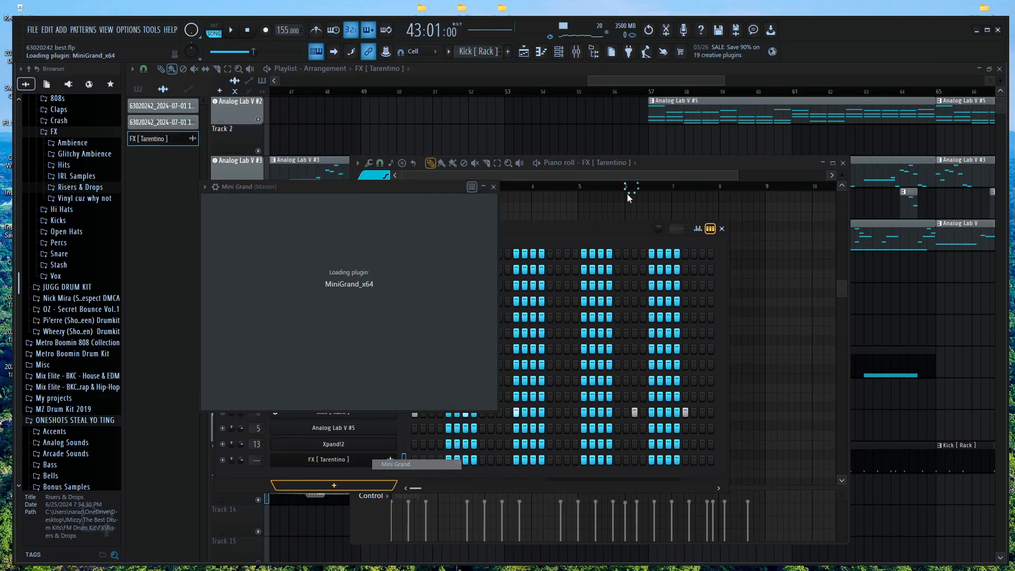
pyautogui.click(664, 164)
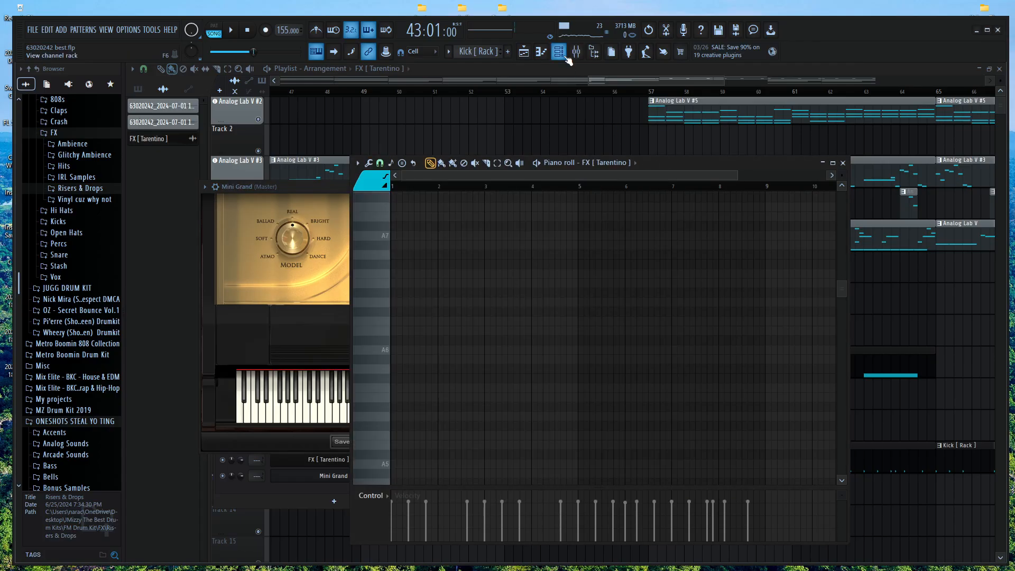
# Create a new pattern named Pattern 16 and place it on Track 2 of the playlist, spanning bars 55 to 61
pyautogui.click(138, 90)
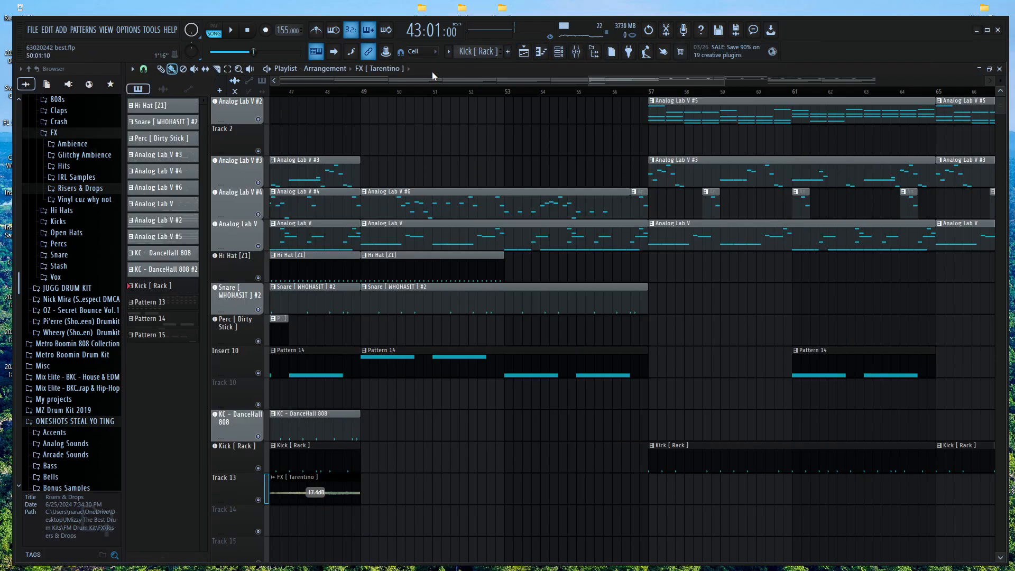
pyautogui.click(506, 51)
pyautogui.press('Return')
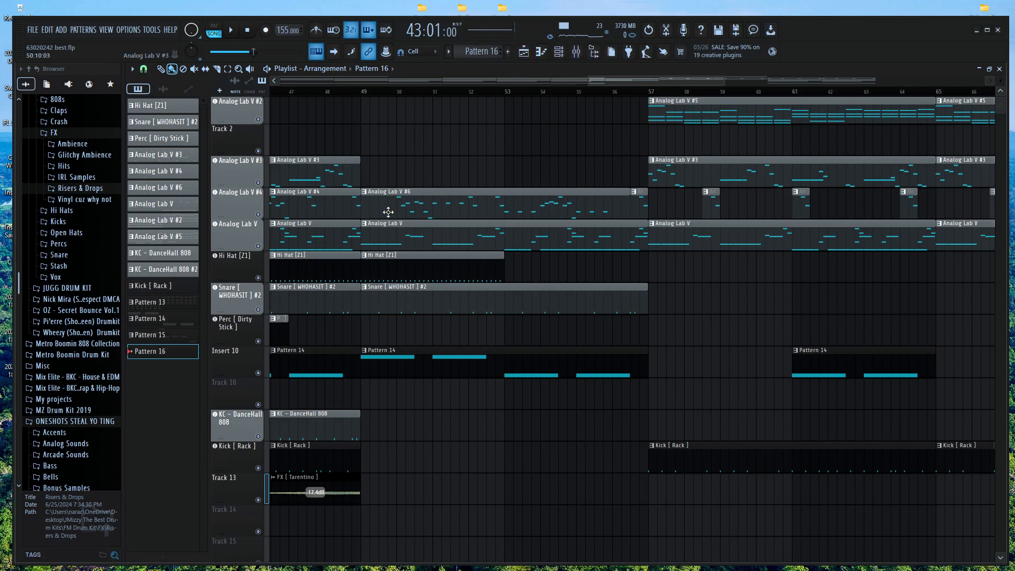
pyautogui.moveTo(170, 357); pyautogui.dragTo(788, 154)
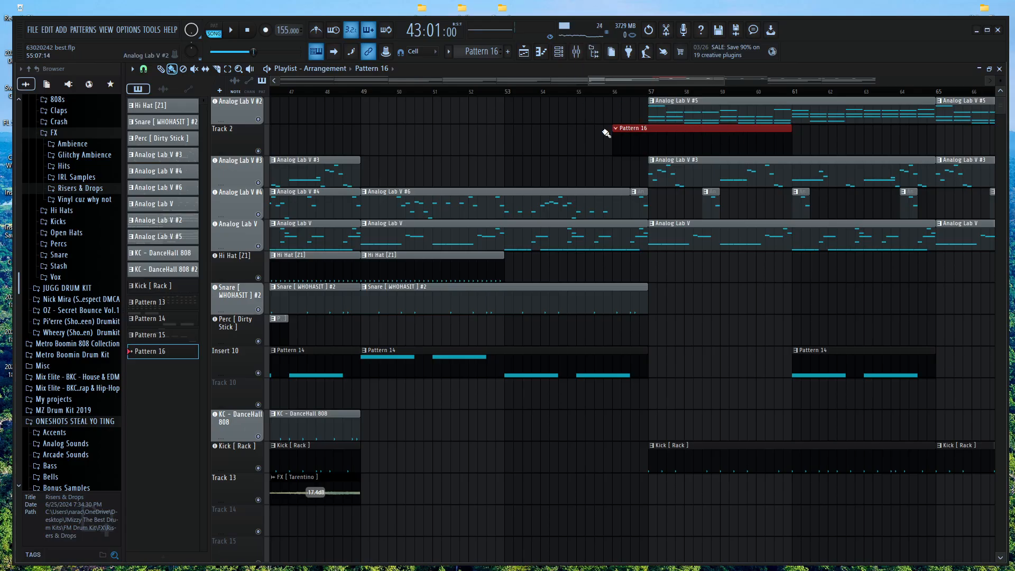
pyautogui.moveTo(655, 143); pyautogui.dragTo(620, 146)
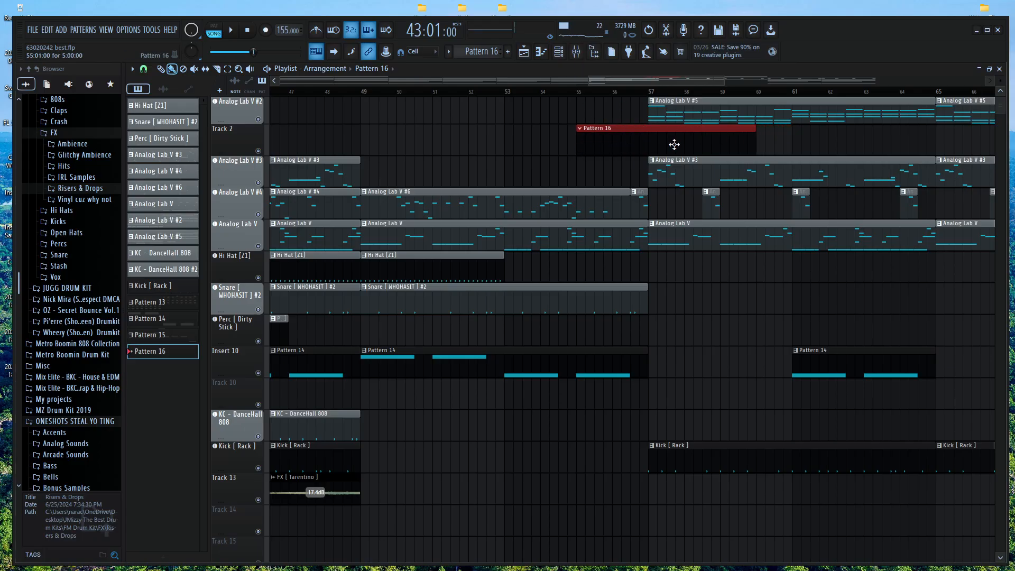
pyautogui.moveTo(756, 143); pyautogui.dragTo(786, 144)
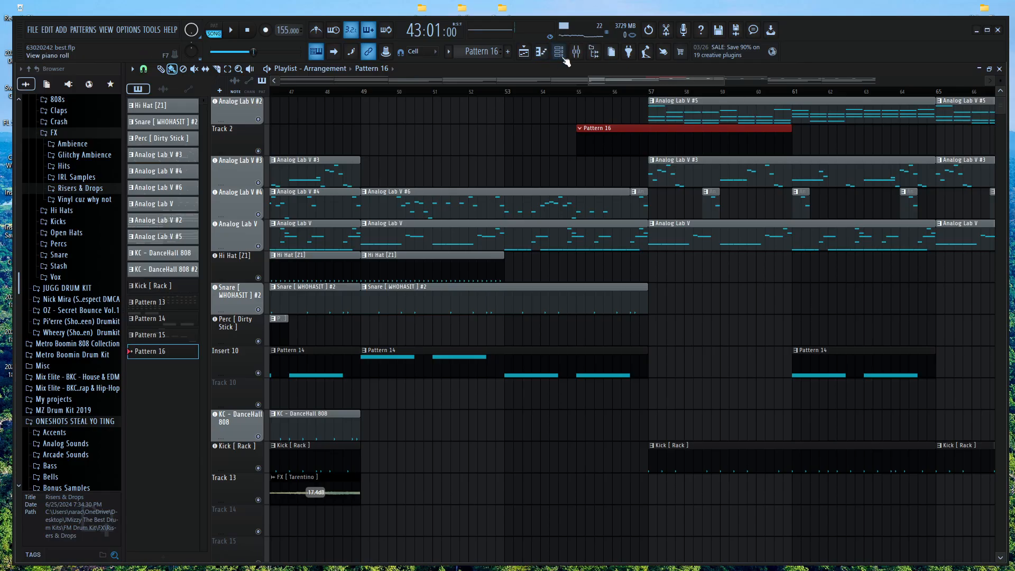
# Open the Mini Grand piano roll for Pattern 16, draw G#7, C#7 and D#7 notes in bar 1, and play them
pyautogui.click(561, 55)
pyautogui.click(541, 53)
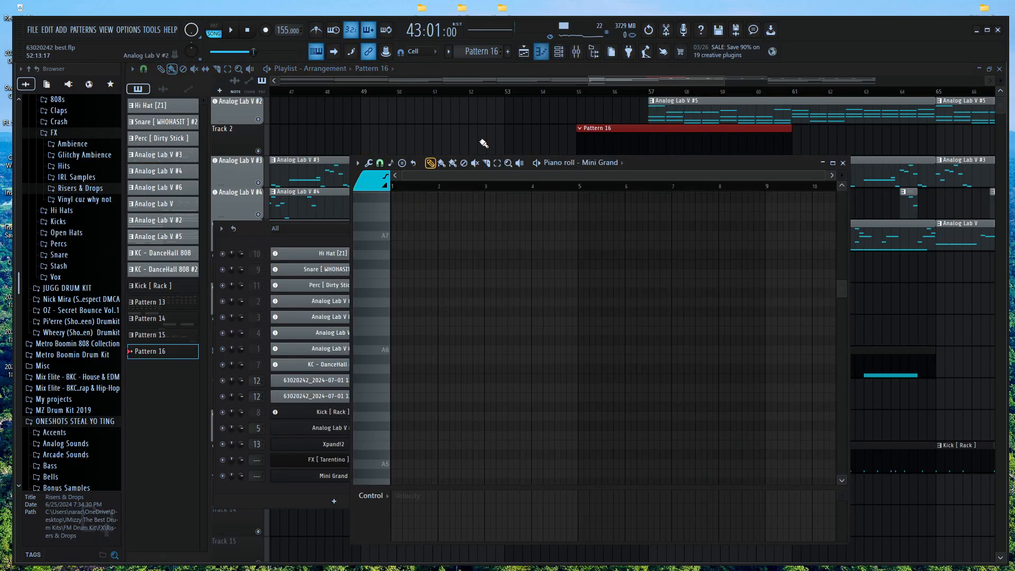
pyautogui.click(416, 348)
pyautogui.moveTo(420, 351)
pyautogui.mouseDown()
pyautogui.moveTo(365, 338)
pyautogui.moveTo(363, 242)
pyautogui.mouseUp()
pyautogui.moveTo(425, 325)
pyautogui.mouseDown()
pyautogui.moveTo(405, 308)
pyautogui.moveTo(407, 288)
pyautogui.mouseUp()
pyautogui.click(391, 188)
pyautogui.press('space')
pyautogui.press('space')
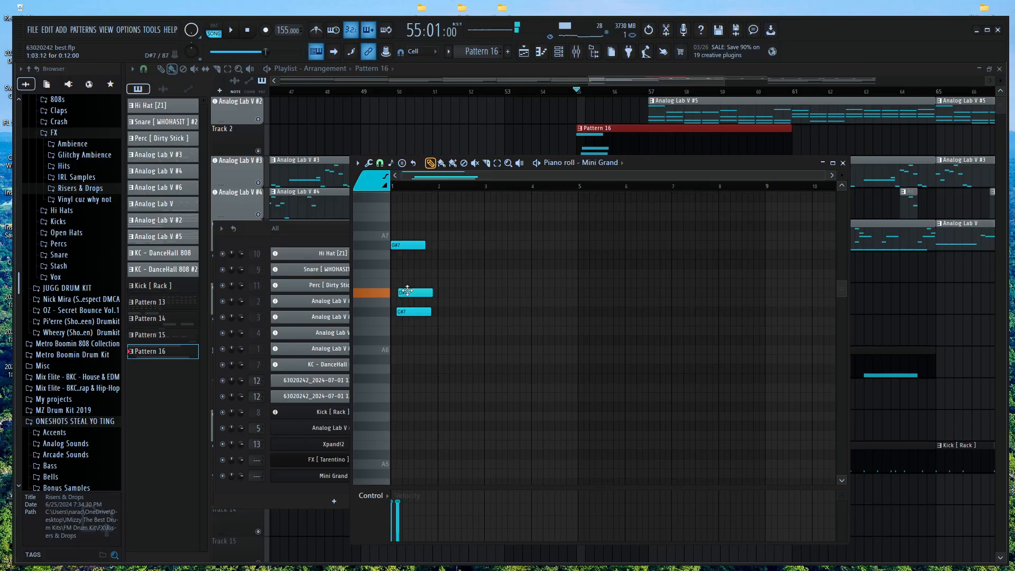
# Shorten the G#7, C#7 and D#7 notes into a consecutive run, add an E7 note after them, and play the phrase
pyautogui.click(413, 283)
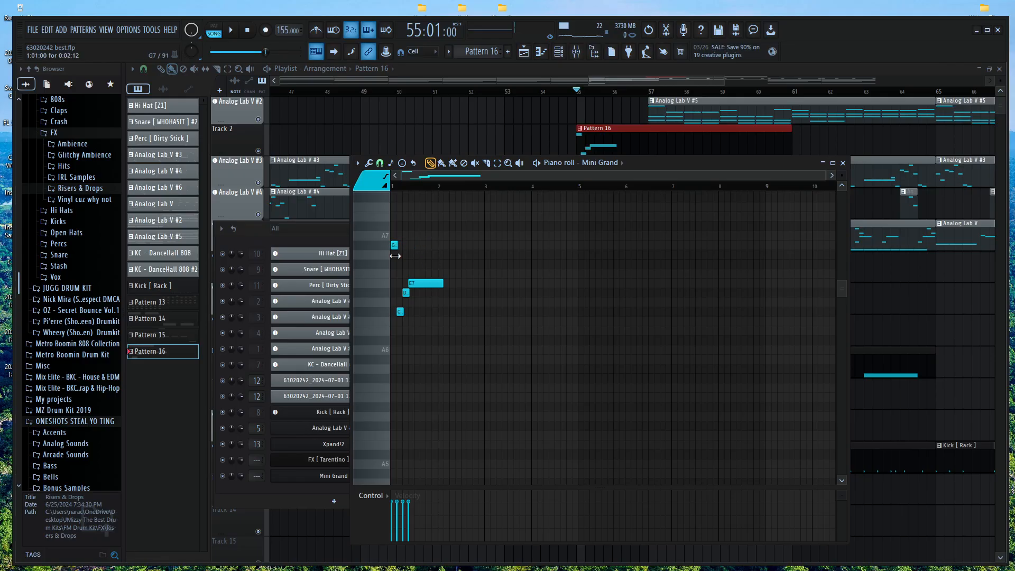
pyautogui.scroll(3, 460, 208)
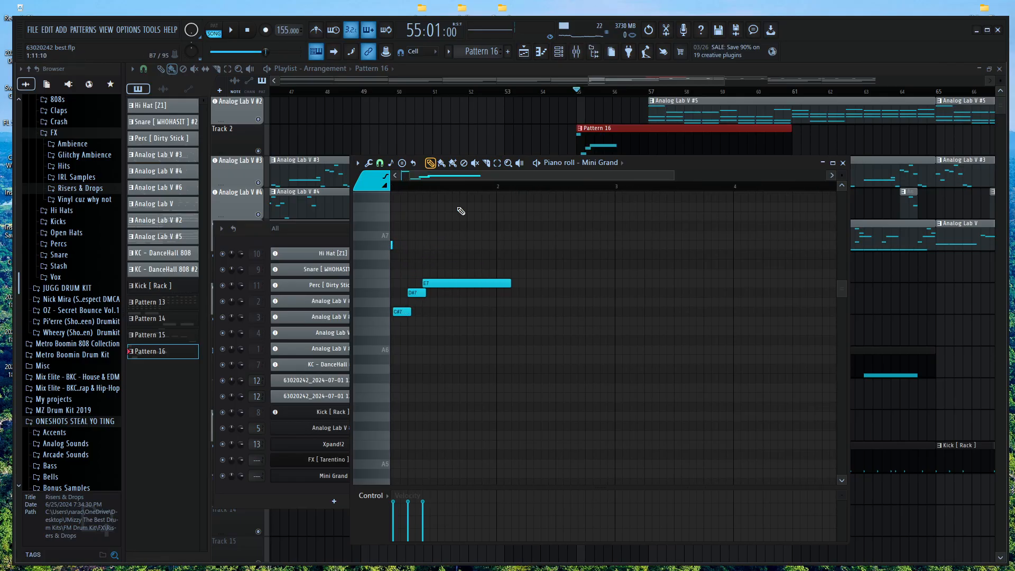
pyautogui.moveTo(488, 175); pyautogui.dragTo(412, 185)
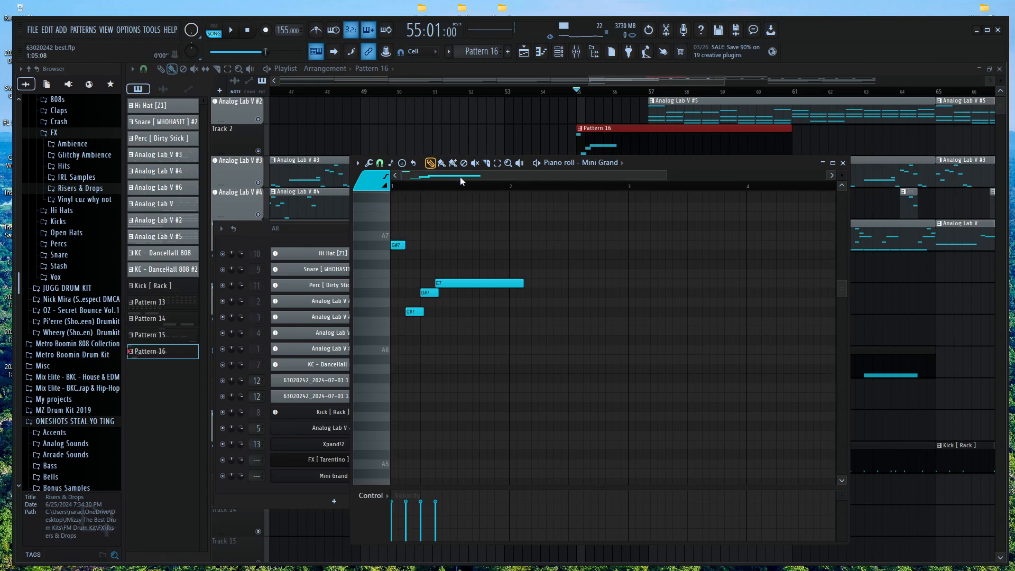
pyautogui.press('space')
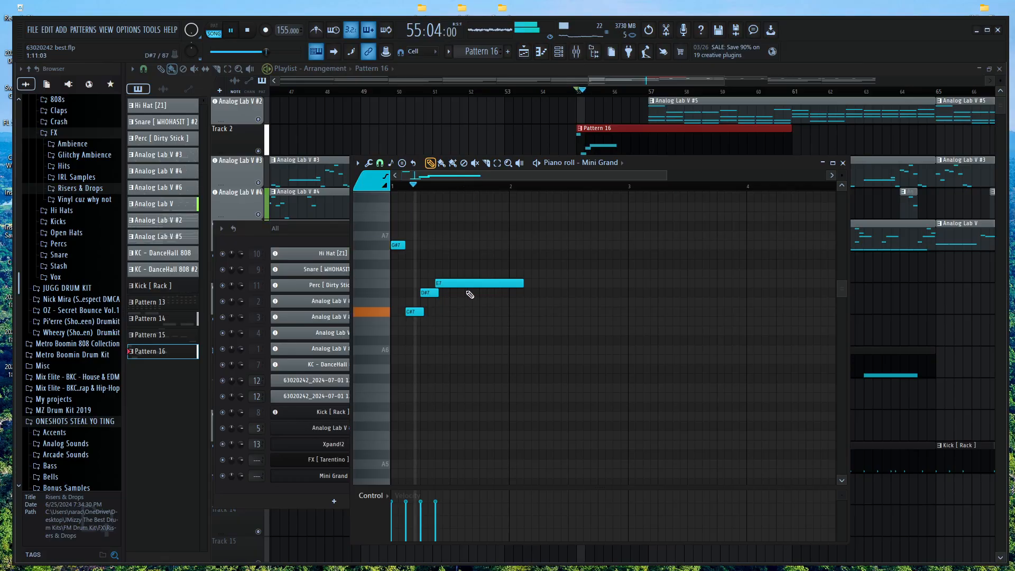
# Remove the long trial E7 and D#7 notes, replace them with short E7 and D#7 notes, and play the melody
pyautogui.click(484, 285)
pyautogui.press('space')
pyautogui.moveTo(484, 285)
pyautogui.mouseDown()
pyautogui.moveTo(485, 337)
pyautogui.moveTo(534, 287)
pyautogui.mouseUp()
pyautogui.rightClick(547, 287)
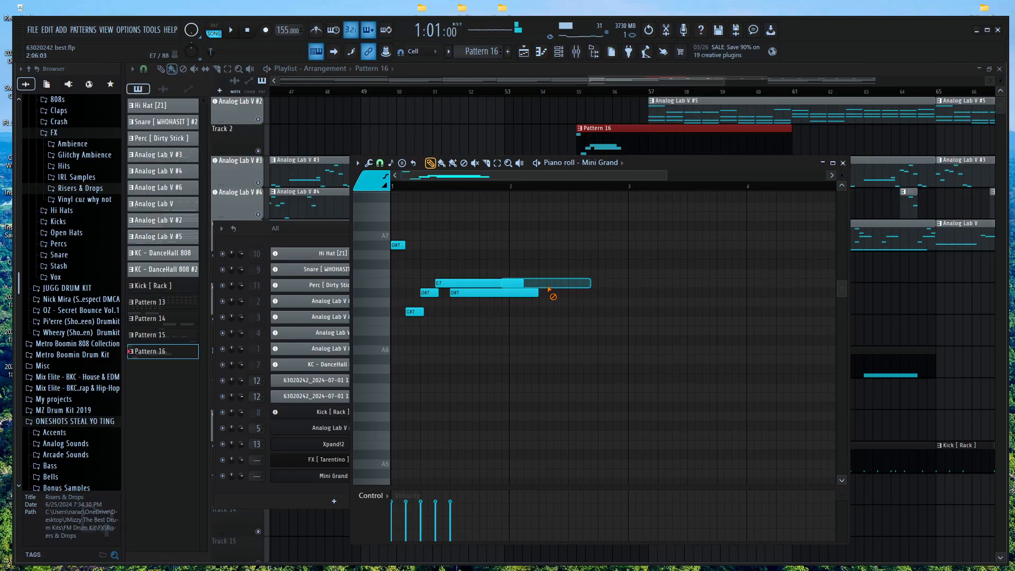
pyautogui.rightClick(492, 293)
pyautogui.rightClick(465, 283)
pyautogui.moveTo(427, 294); pyautogui.dragTo(442, 283)
pyautogui.moveTo(443, 282); pyautogui.dragTo(458, 296)
pyautogui.press('space')
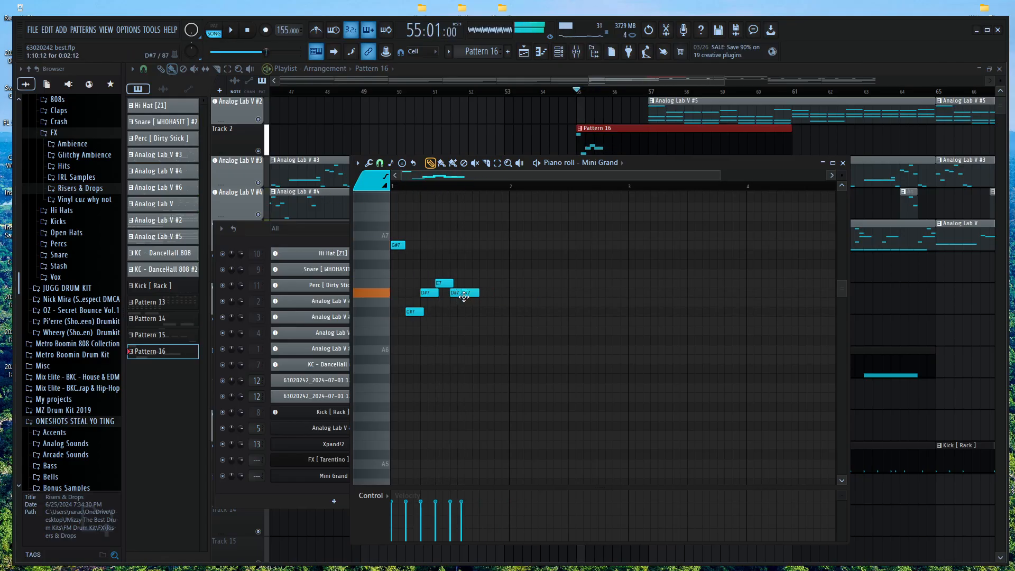
# Extend the melody with short E7, D#7 and E7 notes, ending on an F#7 at the start of bar 2
pyautogui.moveTo(464, 296); pyautogui.dragTo(485, 290)
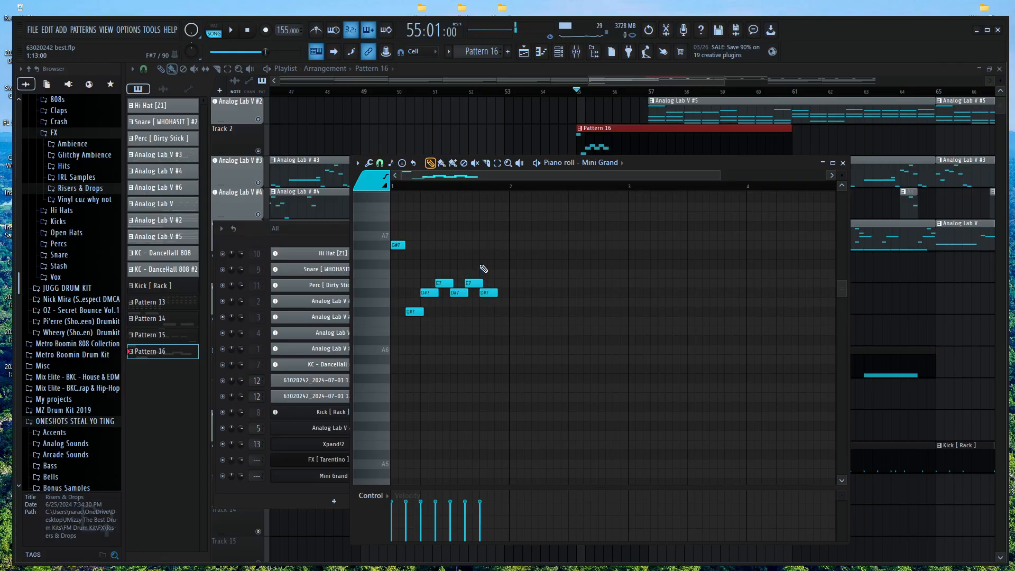
pyautogui.click(504, 282)
pyautogui.moveTo(513, 280); pyautogui.dragTo(522, 265)
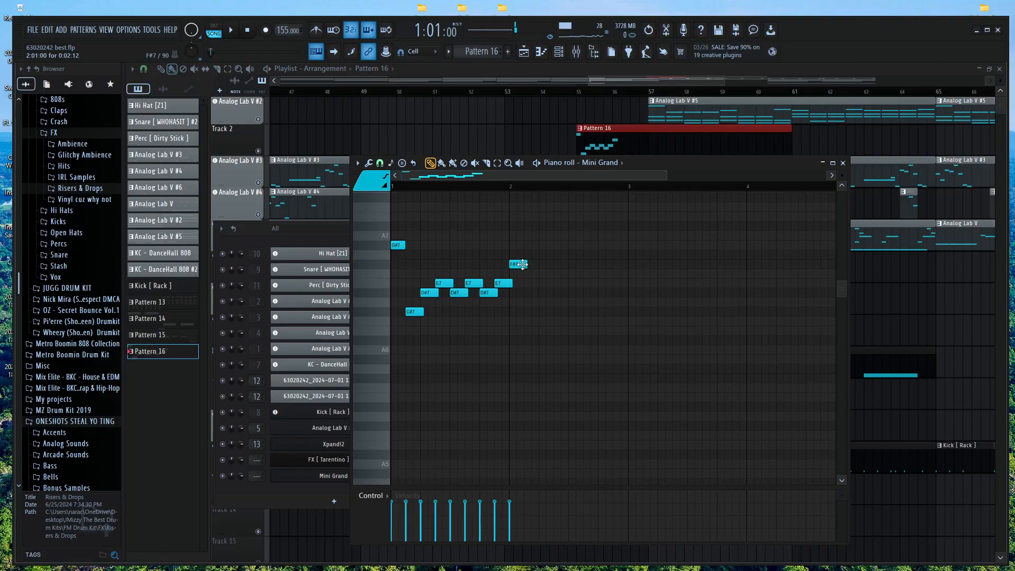
# Shift the Pattern 16 clip on Track 2 to start about three quarters through bar 55, and play the transition into bar 57
pyautogui.moveTo(661, 148); pyautogui.dragTo(693, 140)
pyautogui.press('space')
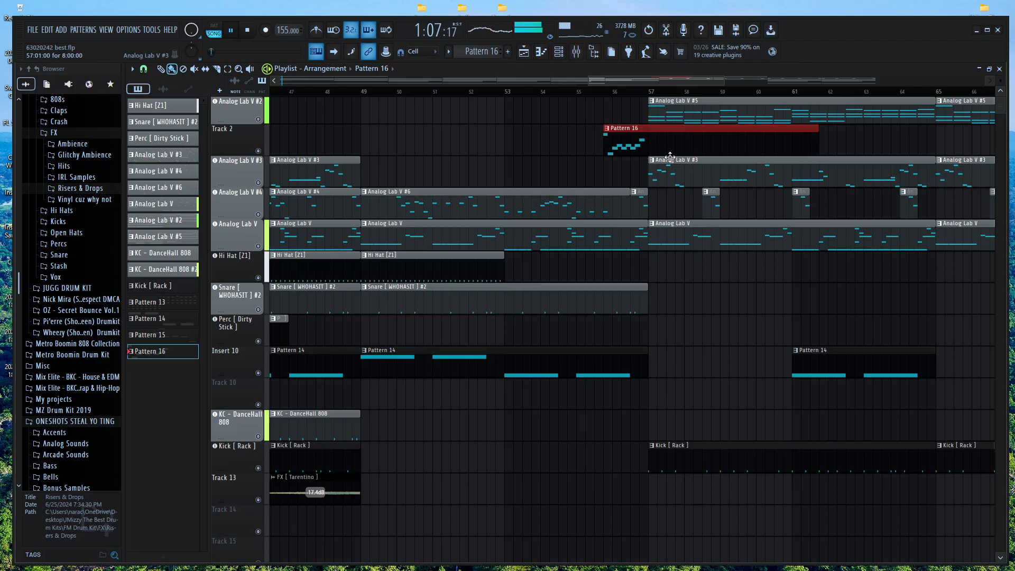
pyautogui.scroll(3, 668, 157)
pyautogui.scroll(3, 613, 204)
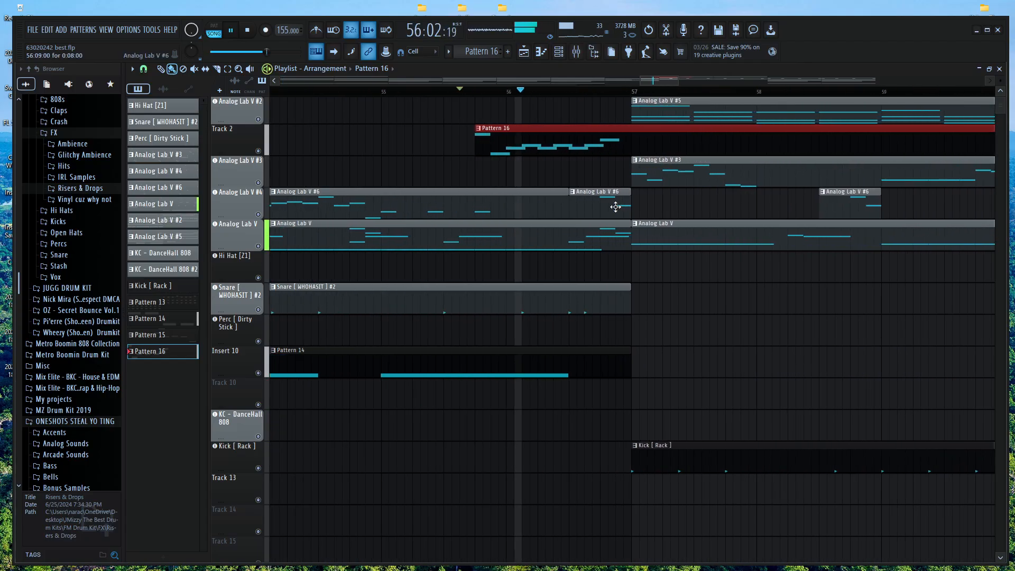
# Try the Pattern 16 clip on Track 2 at the start of bar 56, and undo the last two clip moves
pyautogui.moveTo(626, 150); pyautogui.dragTo(691, 143)
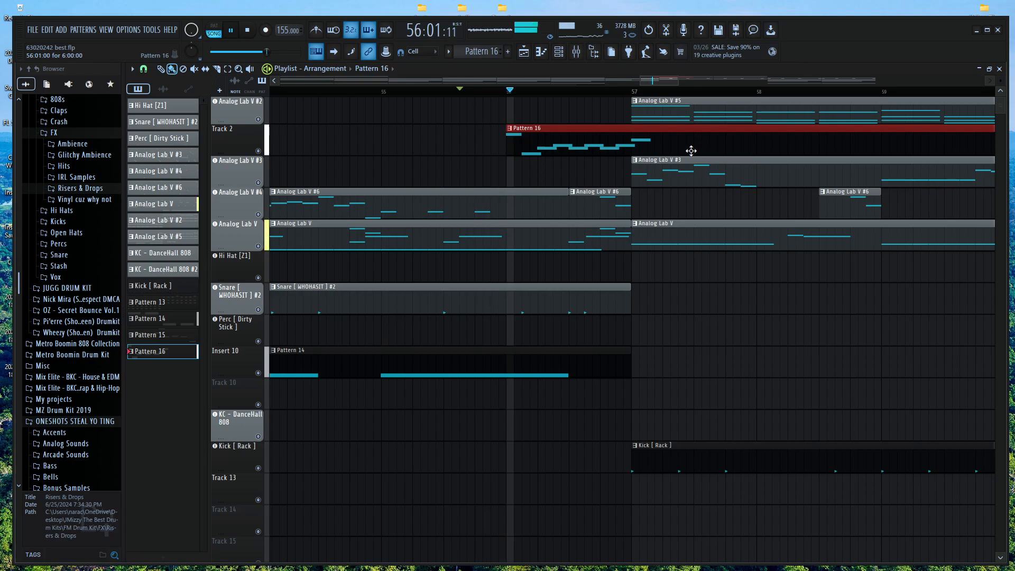
pyautogui.press('space')
pyautogui.scroll(-3, 608, 159)
pyautogui.hotkey('ctrl', 'z')
pyautogui.hotkey('ctrl', 'z')
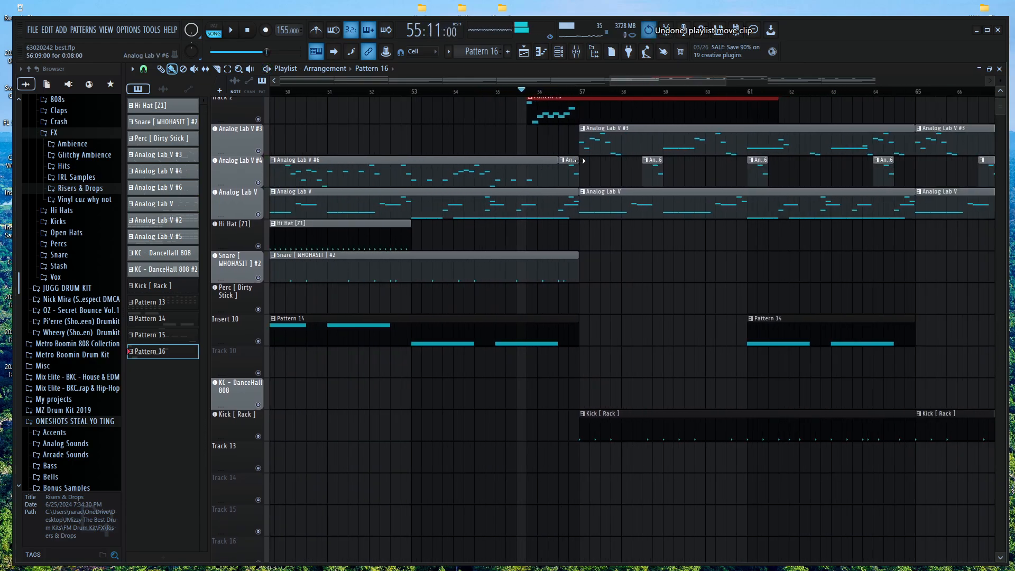
# Play the arrangement from the middle of bar 51 to hear the build-up towards the Pattern 16 clip
pyautogui.scroll(1, 573, 153)
pyautogui.click(348, 92)
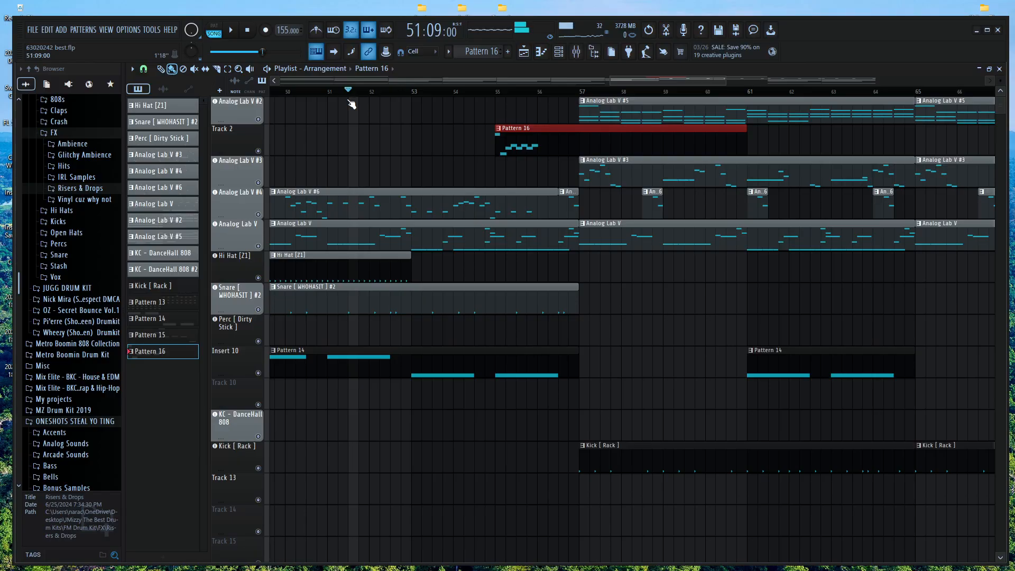
pyautogui.press('space')
pyautogui.scroll(-1, 409, 159)
pyautogui.scroll(1, 462, 243)
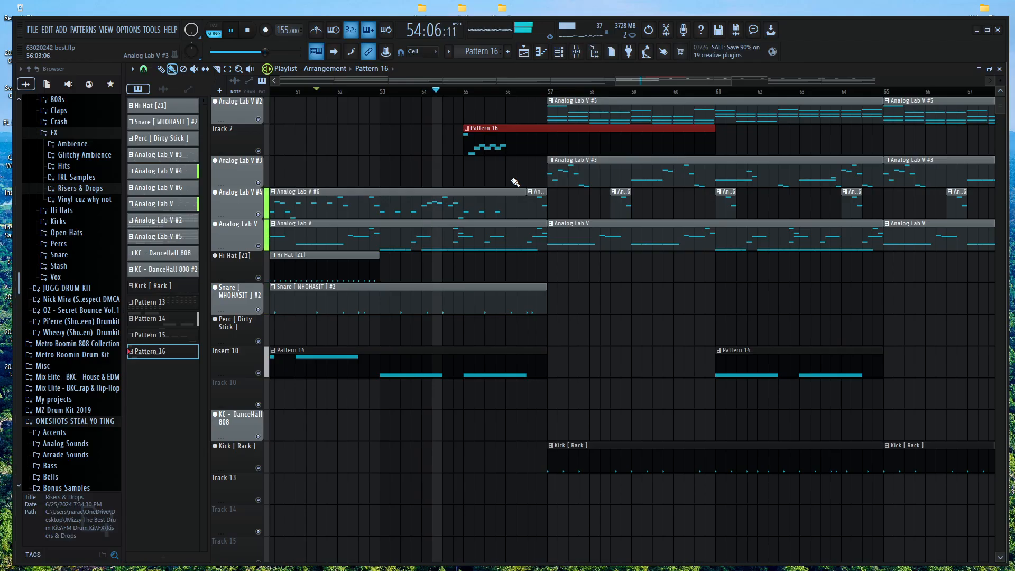
# Lengthen the last F#7 note of Pattern 16 to fill bar 2, play it, and add a one-bar D#7 note starting within bar 2
pyautogui.doubleClick(486, 150)
pyautogui.press('space')
pyautogui.moveTo(499, 284); pyautogui.dragTo(514, 258)
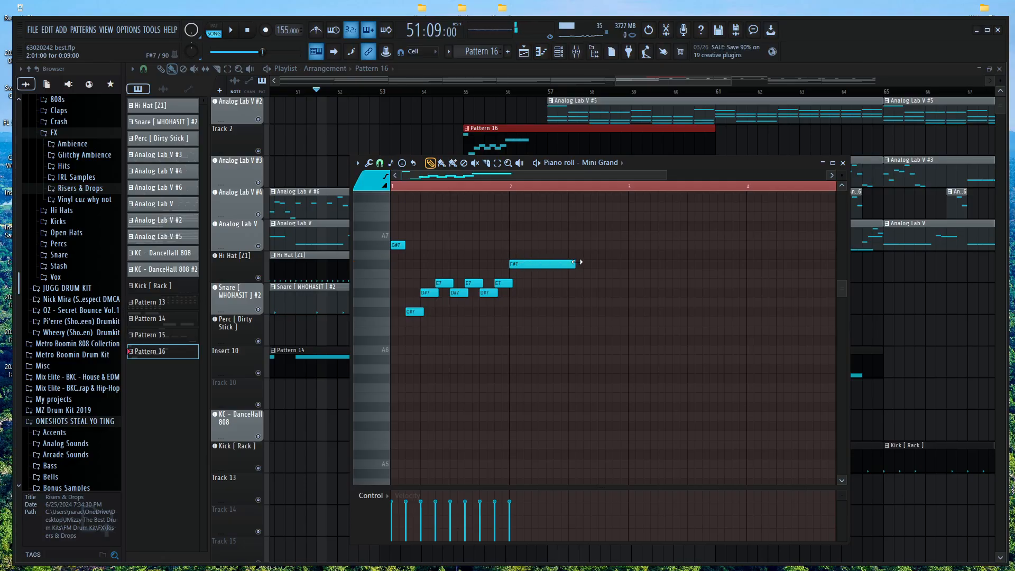
pyautogui.press('space')
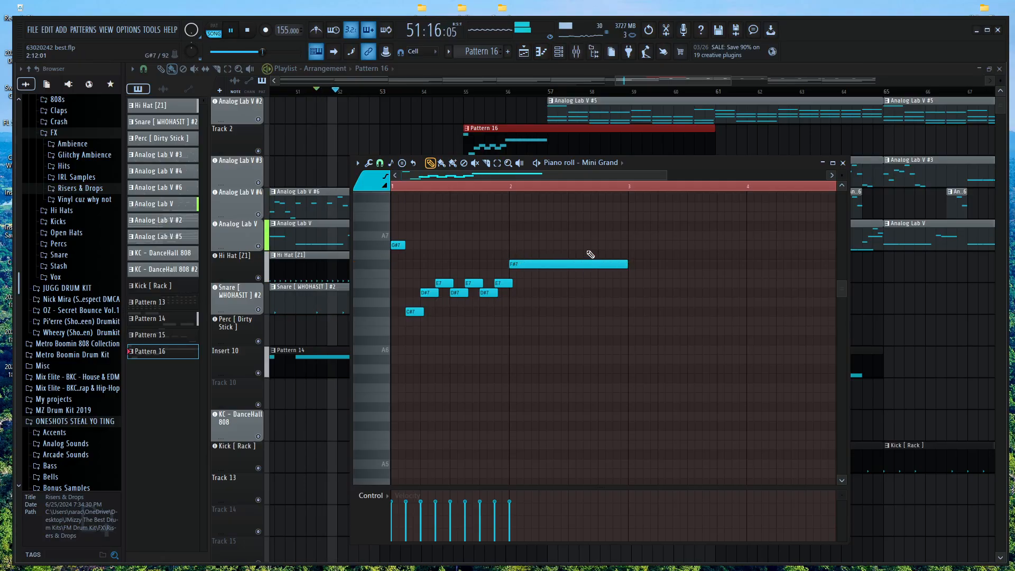
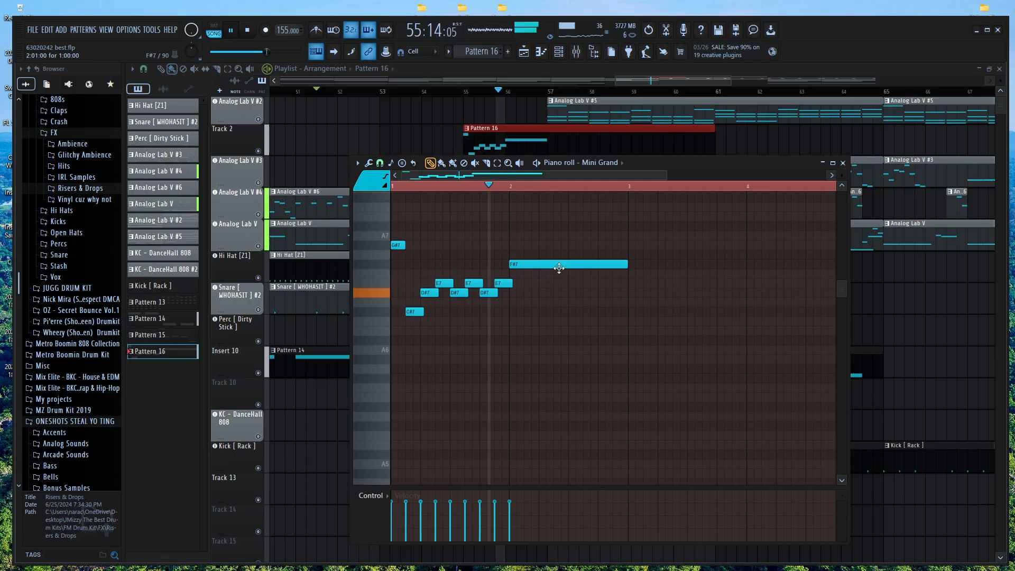
pyautogui.press('space')
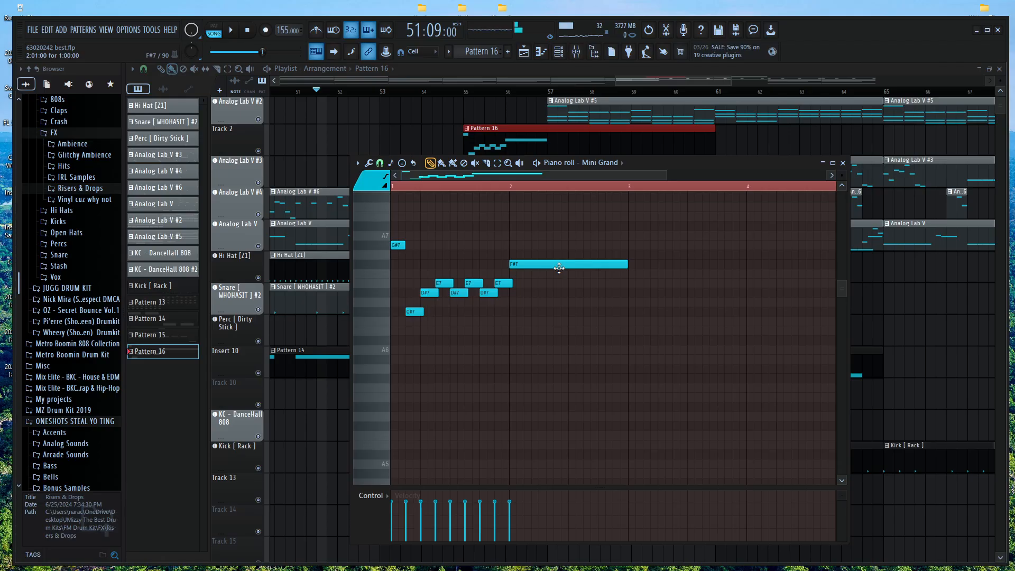
pyautogui.moveTo(533, 264); pyautogui.dragTo(581, 288)
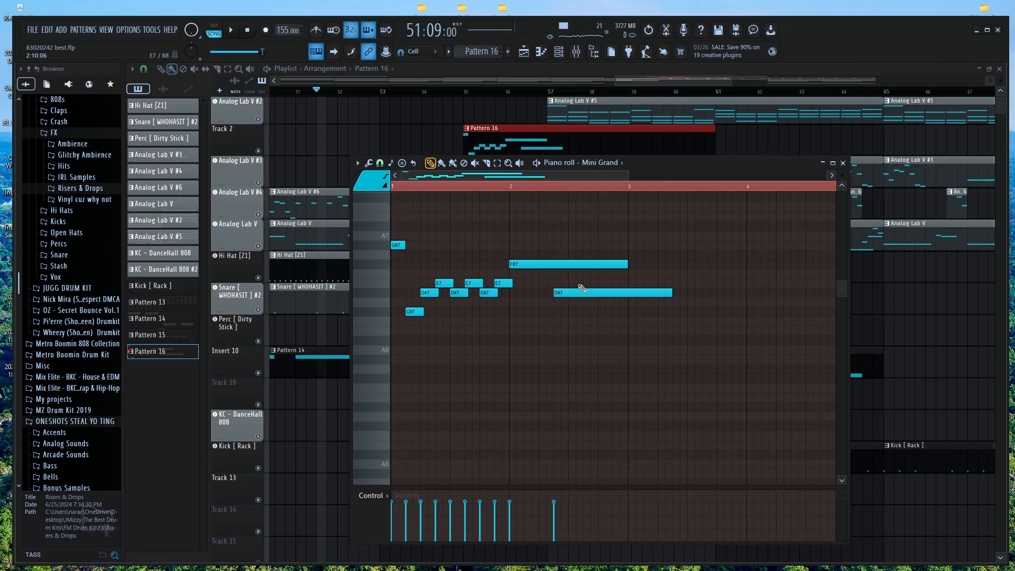
# Search the sample browser for "hit" and audition hits such as Ethnic_Hit and FX [Scary Hit]
pyautogui.click(90, 551)
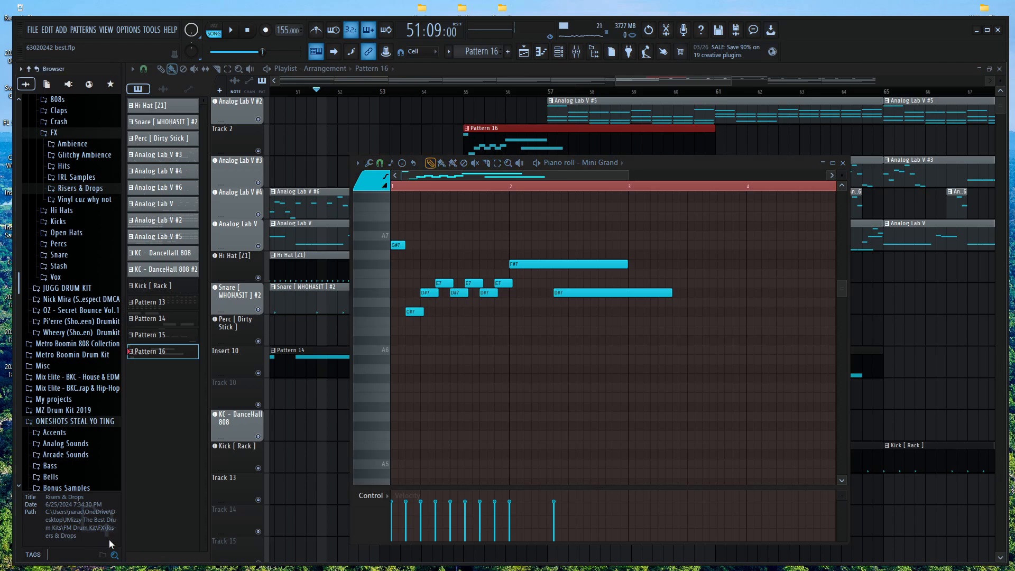
pyautogui.write('hit')
pyautogui.click(58, 302)
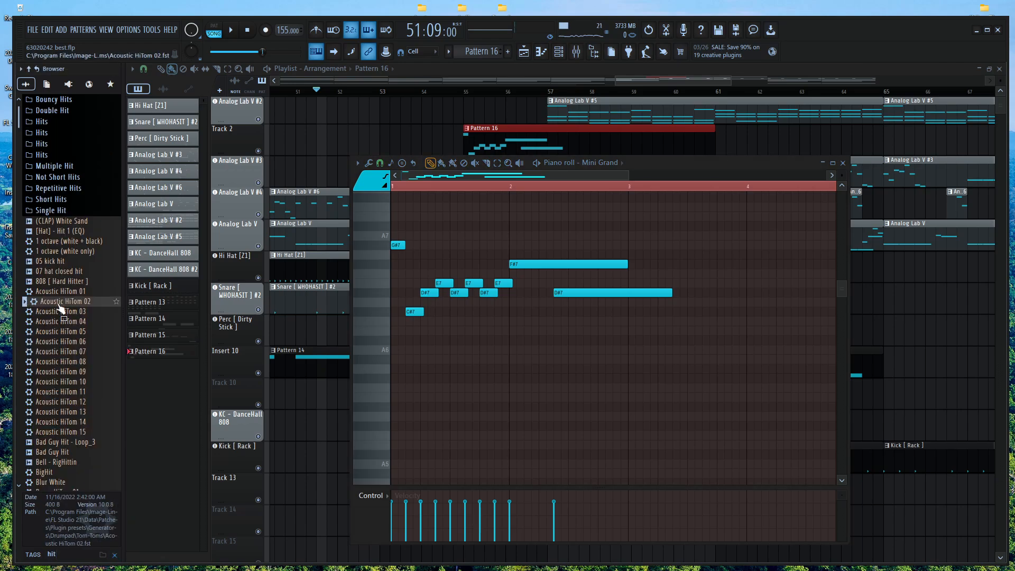
pyautogui.click(58, 331)
pyautogui.scroll(-6, 58, 185)
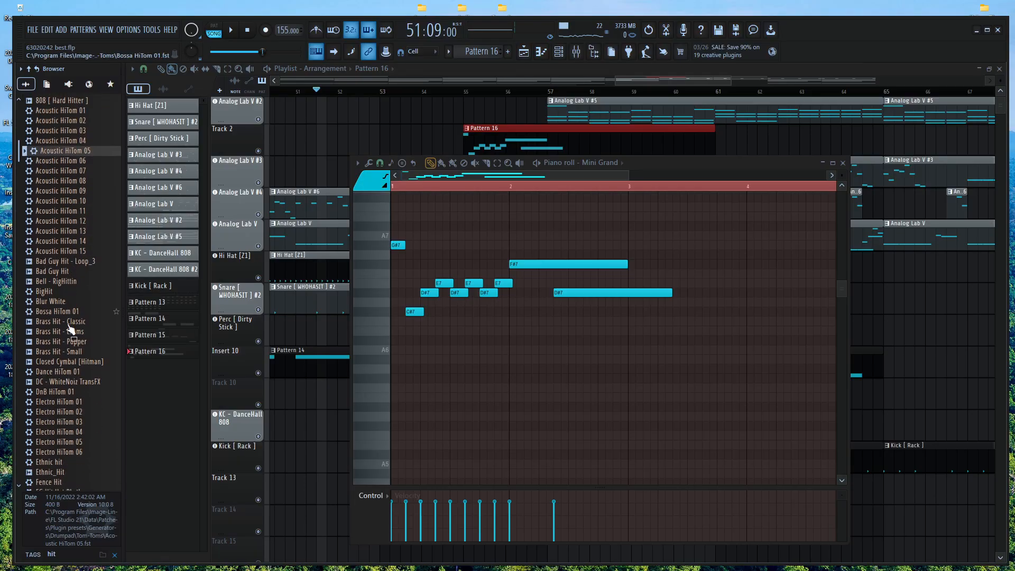
pyautogui.click(76, 412)
pyautogui.scroll(-6, 74, 380)
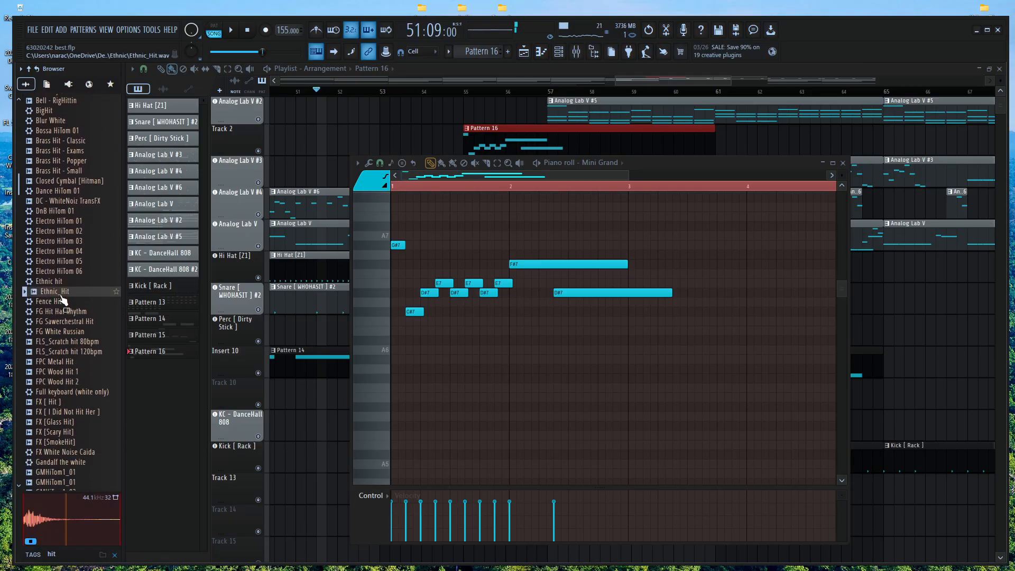
pyautogui.click(59, 281)
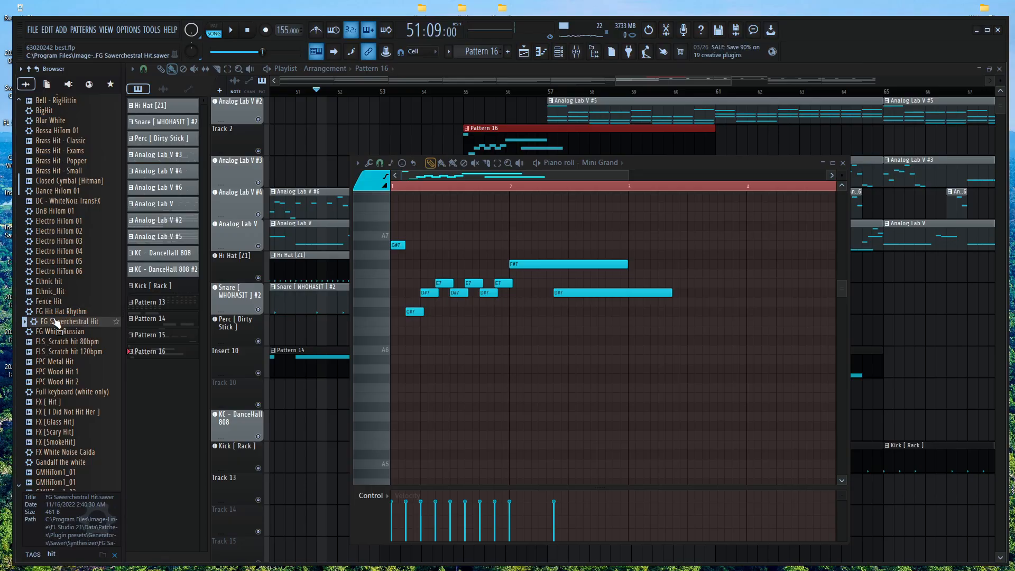
pyautogui.click(47, 292)
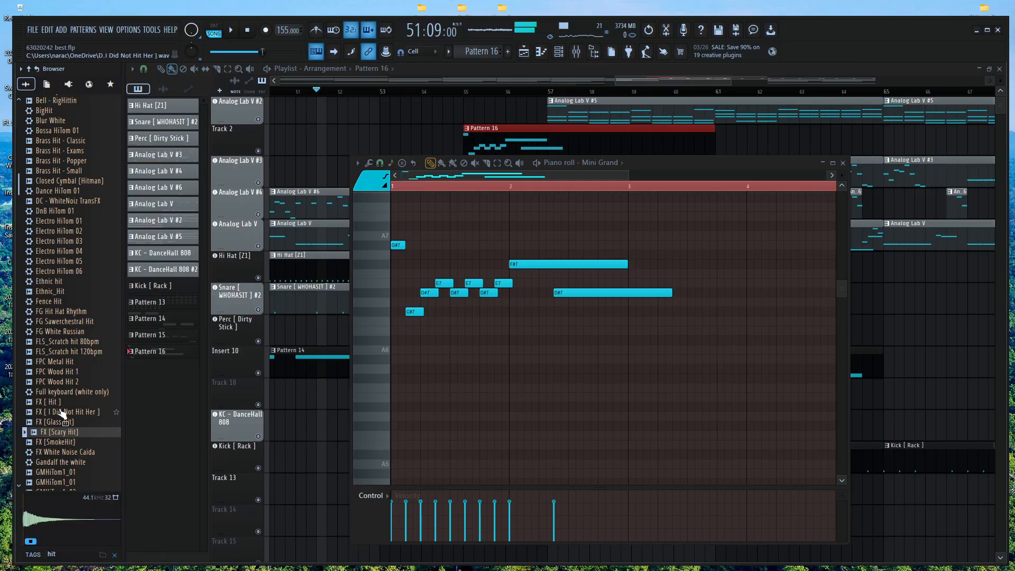
pyautogui.scroll(-6, 74, 446)
pyautogui.scroll(-10, 78, 446)
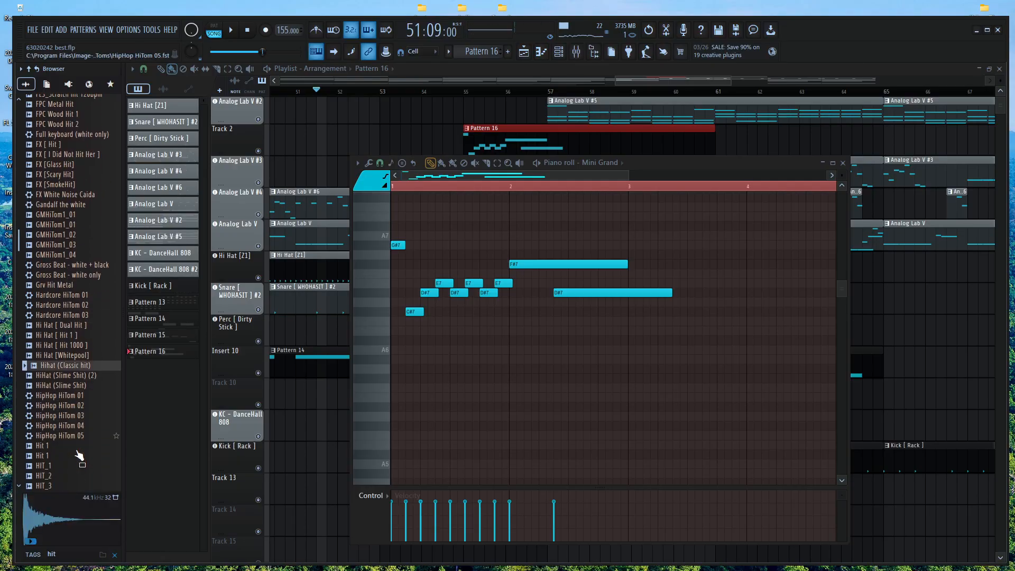
# Audition the numbered hit samples from Hit 1 and HIT_1 through HIT_6
pyautogui.click(53, 279)
pyautogui.click(51, 263)
pyautogui.click(52, 271)
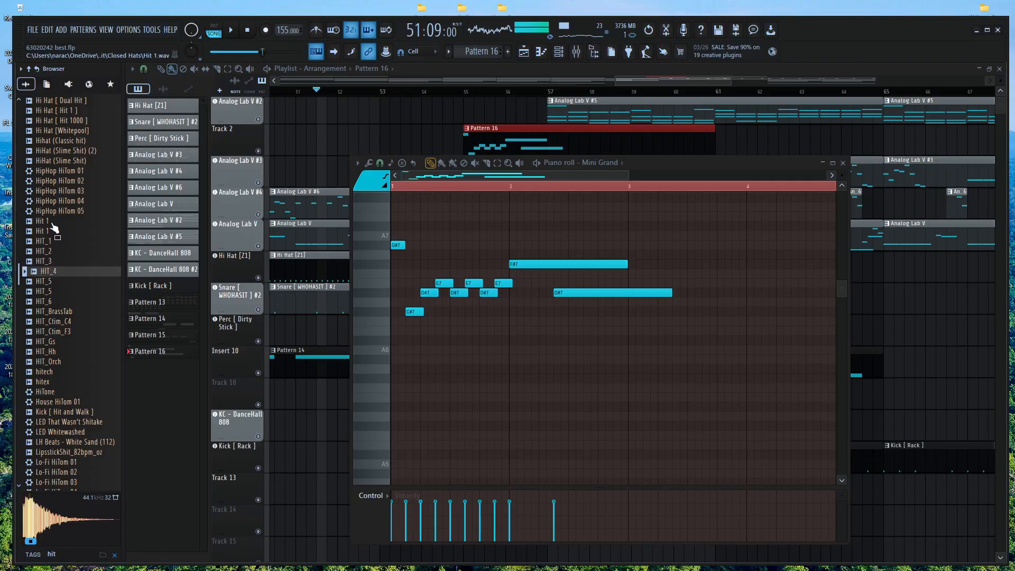
pyautogui.click(51, 212)
pyautogui.click(52, 231)
pyautogui.click(52, 223)
pyautogui.click(52, 233)
pyautogui.click(53, 241)
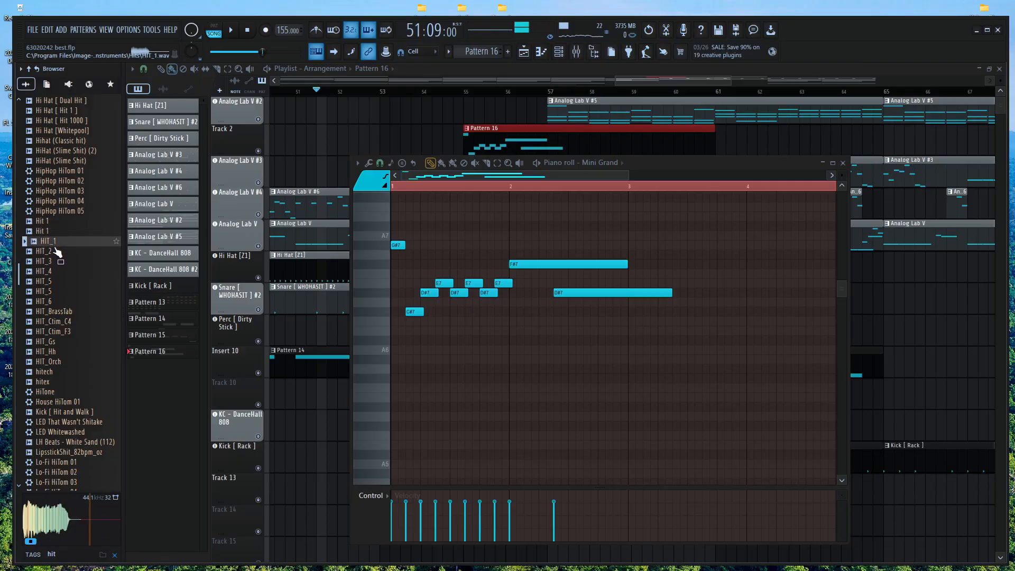
pyautogui.click(54, 251)
pyautogui.click(55, 261)
pyautogui.click(58, 280)
pyautogui.click(58, 291)
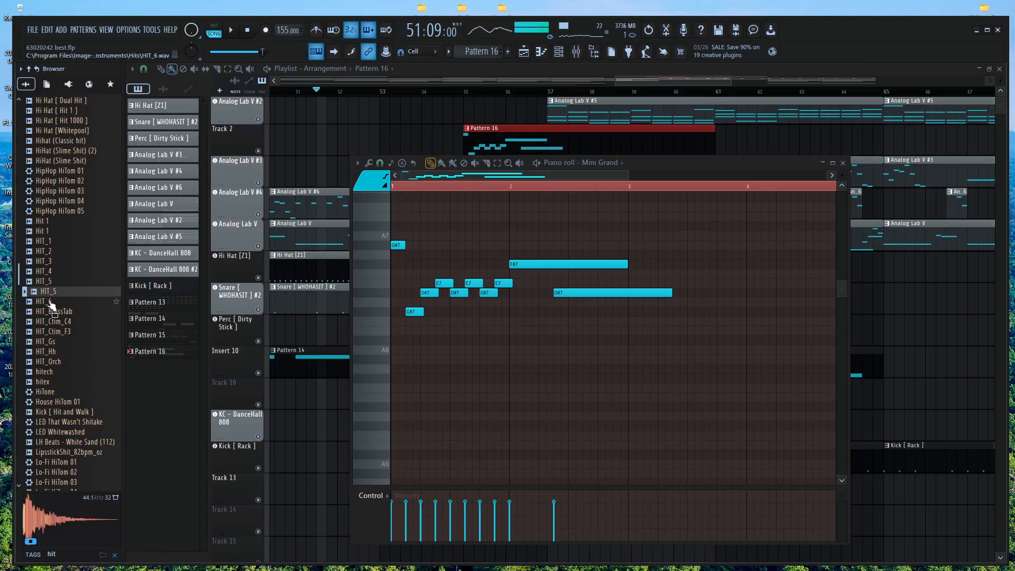
pyautogui.click(61, 301)
# Play the arrangement while auditioning the HIT samples from HIT_BrassTab to HIT_Orch over it
pyautogui.press('space')
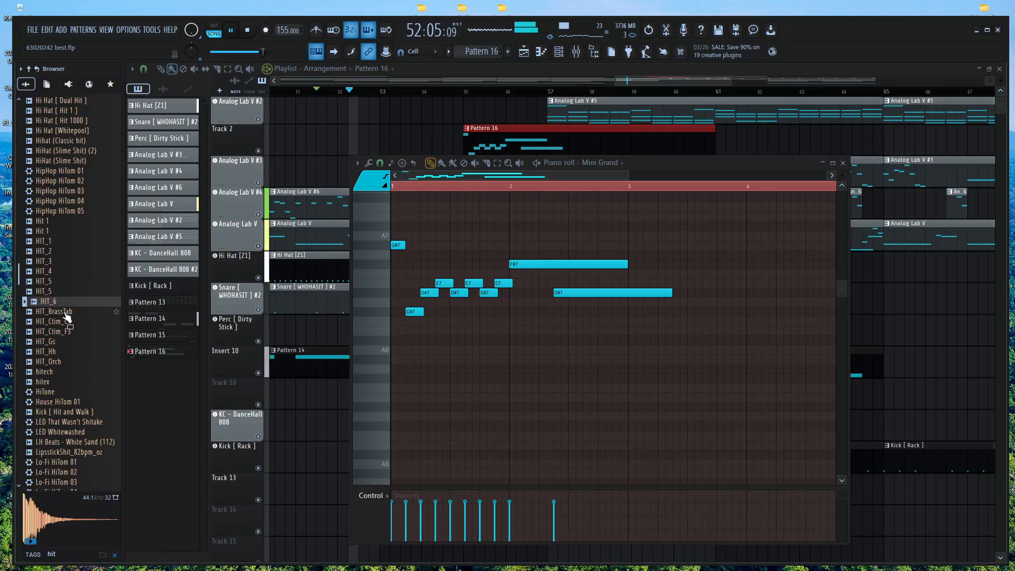
pyautogui.click(62, 312)
pyautogui.click(66, 332)
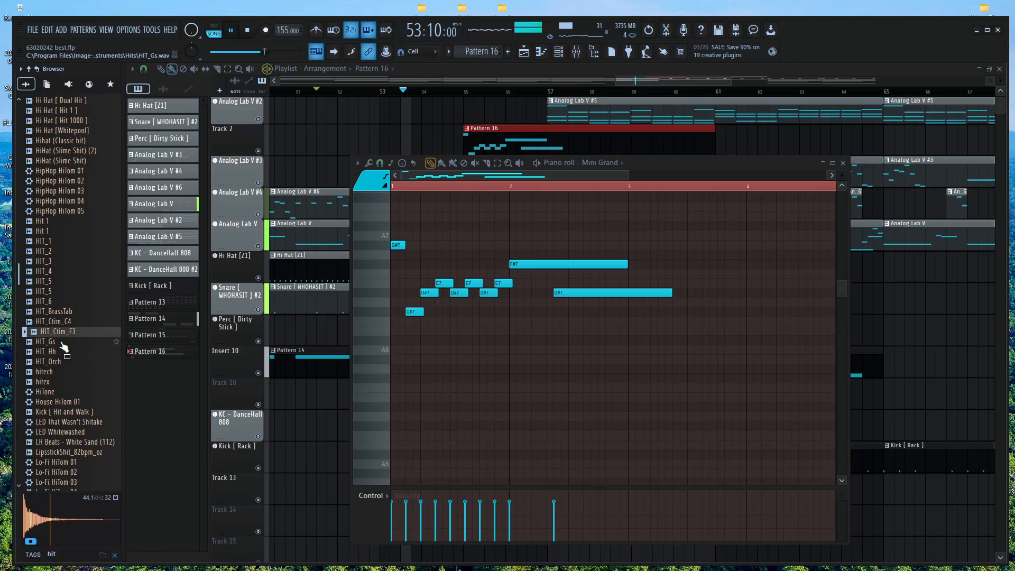
pyautogui.click(72, 351)
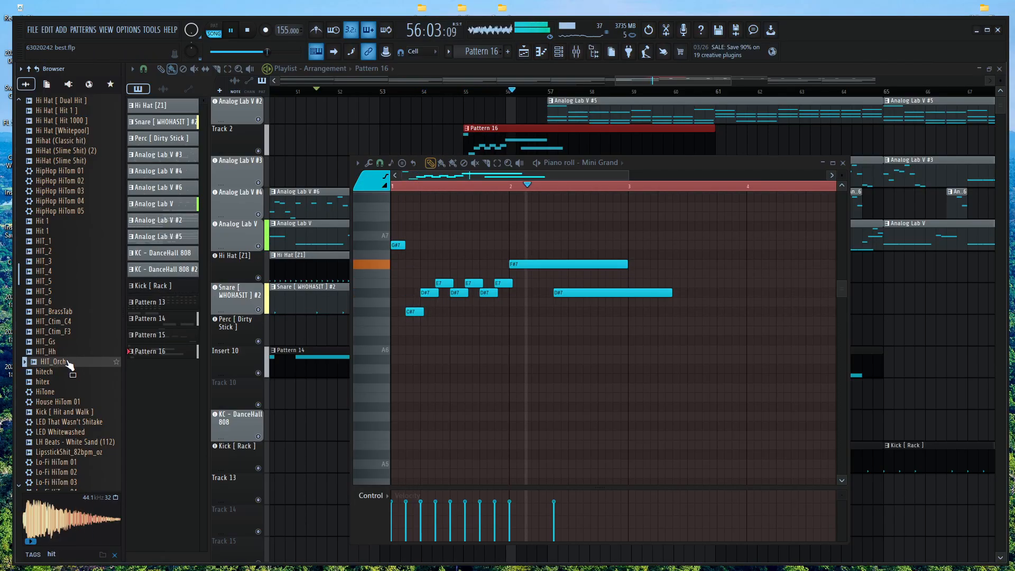
pyautogui.press('space')
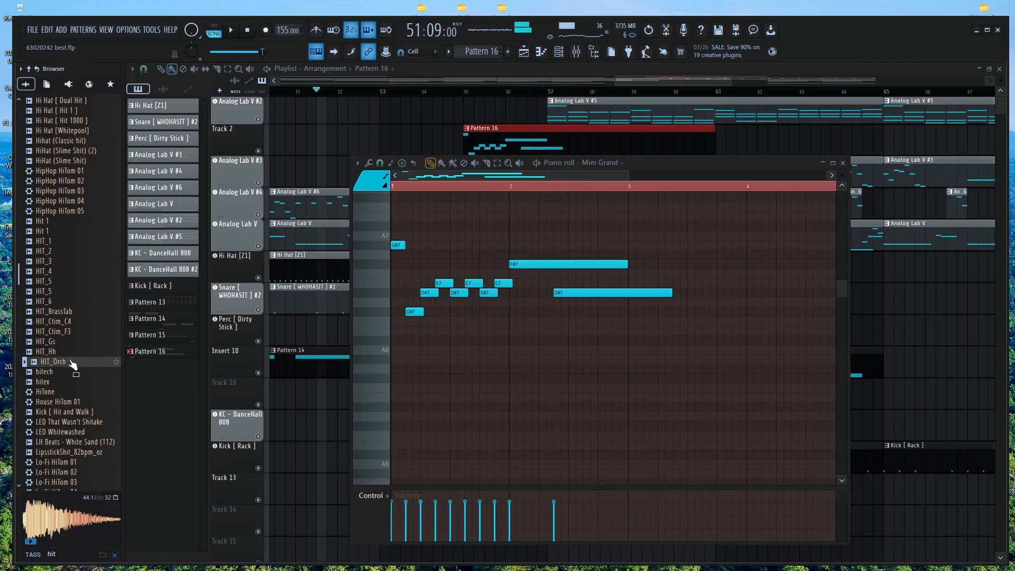
# Add the HIT_Orch sample as a new channel below Mini Grand in the channel rack
pyautogui.click(559, 51)
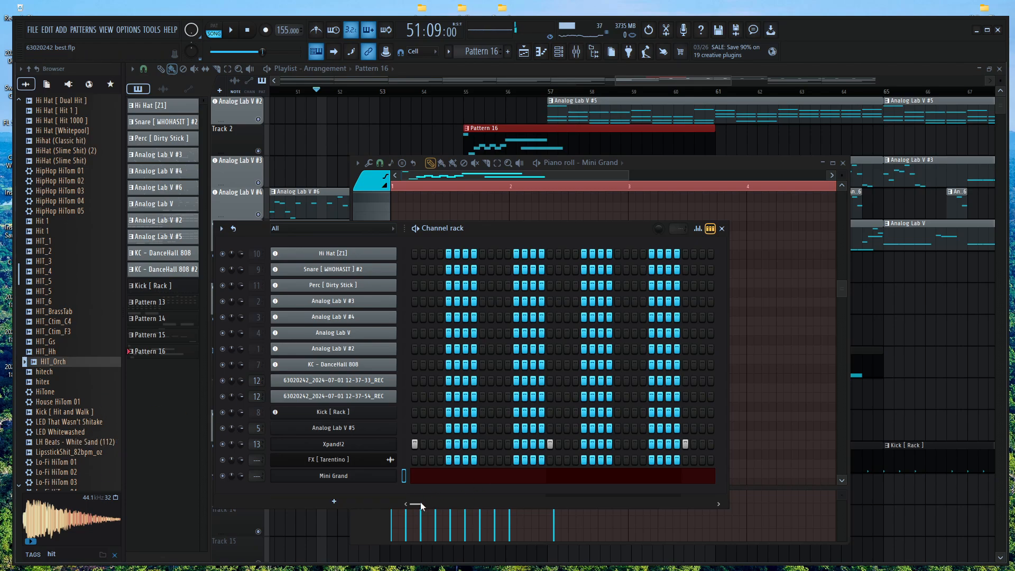
pyautogui.moveTo(418, 504); pyautogui.dragTo(421, 499)
pyautogui.moveTo(68, 379); pyautogui.dragTo(352, 487)
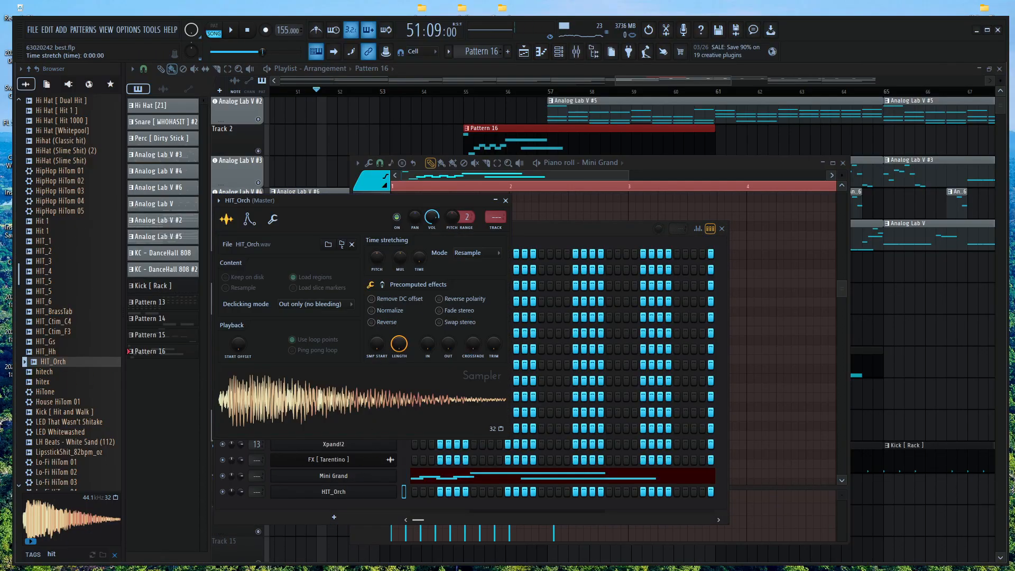
# Switch the piano roll to the HIT_Orch channel, stop playback, and audition the sample at several pitches around A5 and A6
pyautogui.click(678, 162)
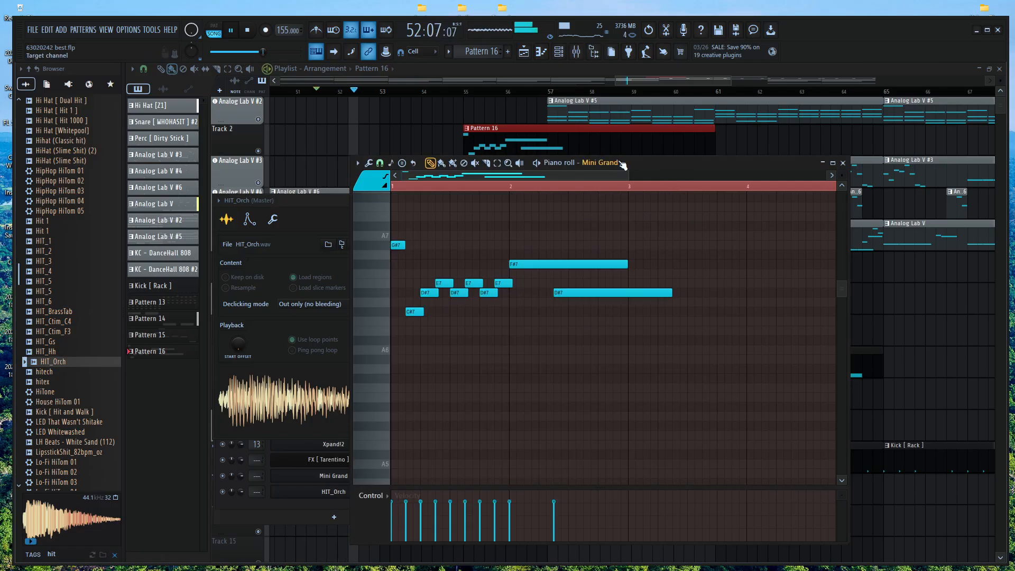
pyautogui.click(601, 163)
pyautogui.click(616, 363)
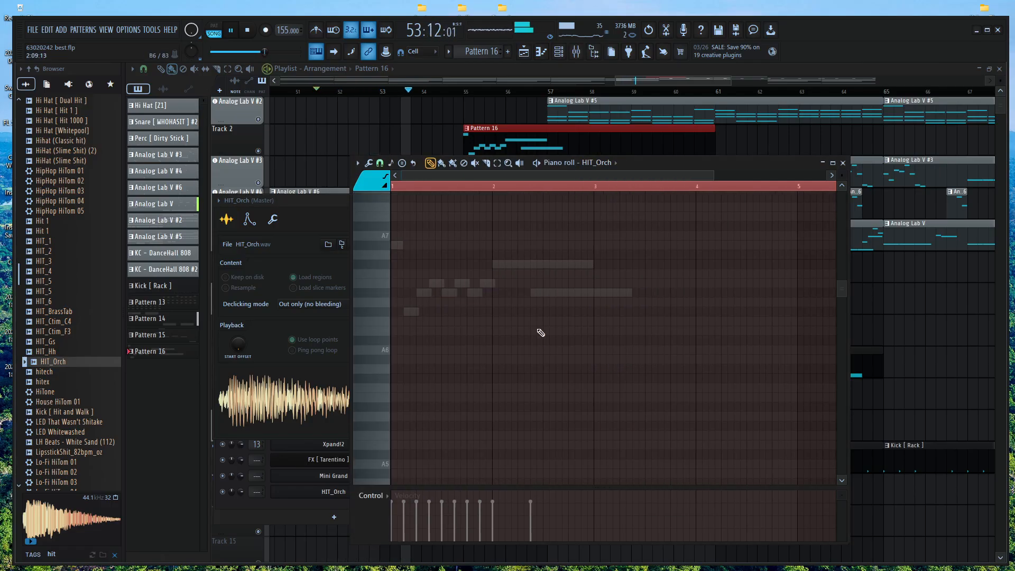
pyautogui.press('space')
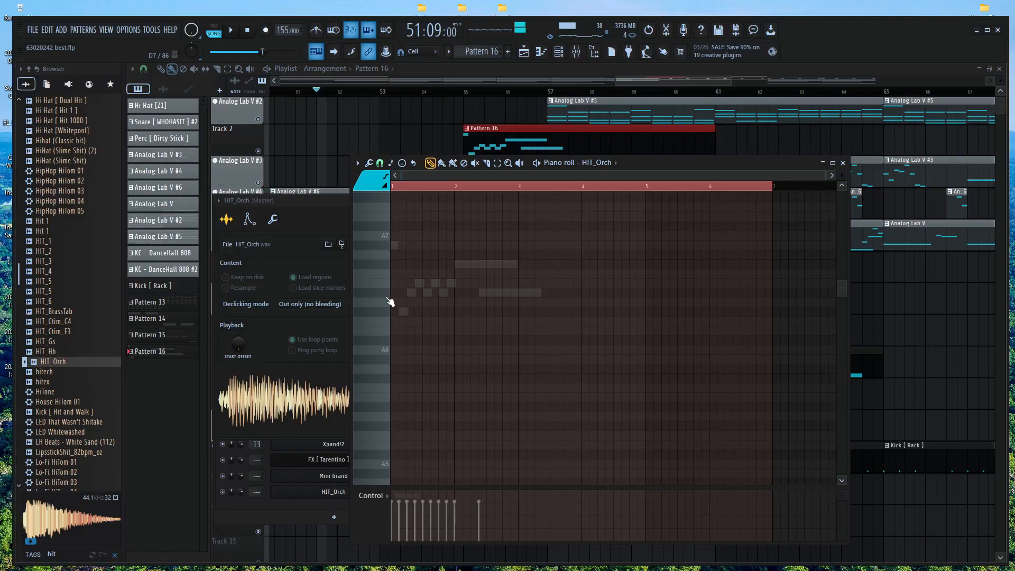
pyautogui.click(390, 389)
pyautogui.click(387, 361)
pyautogui.click(384, 460)
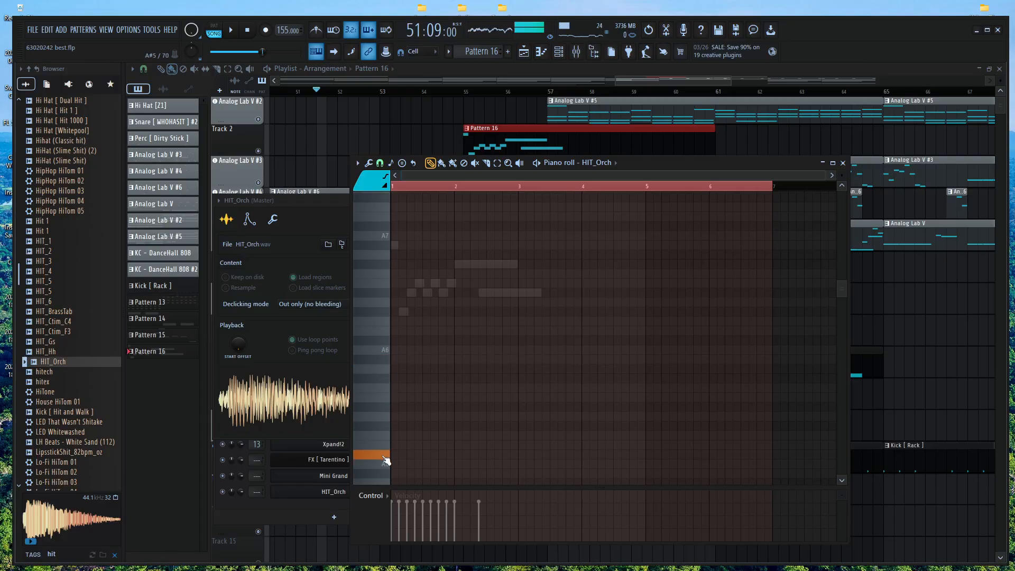
pyautogui.scroll(-2, 387, 464)
pyautogui.click(386, 460)
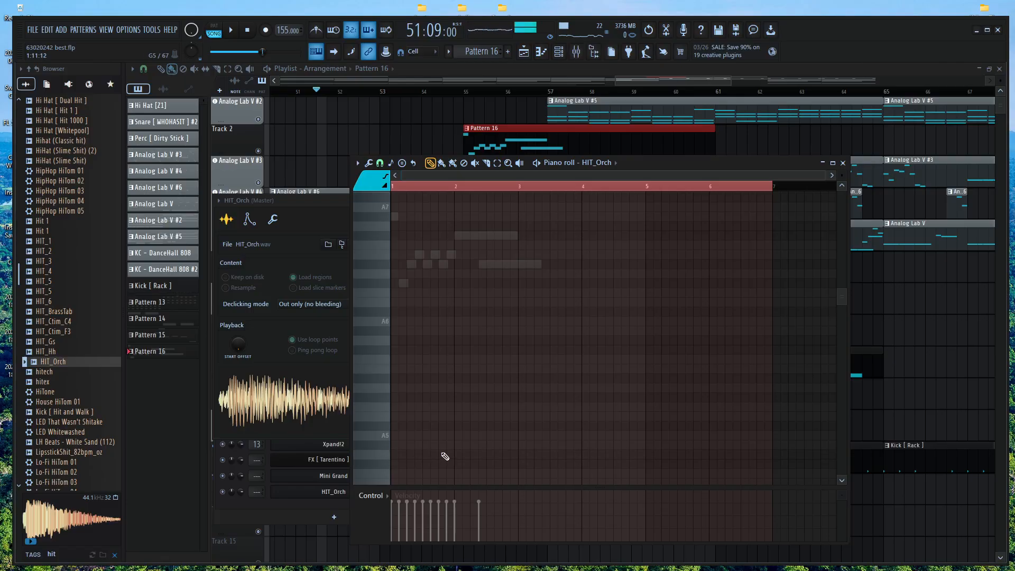
# Remove the trial note from HIT_Orch's piano roll and place a hit on the channel's first step in Pattern 16
pyautogui.click(465, 445)
pyautogui.rightClick(468, 445)
pyautogui.click(540, 55)
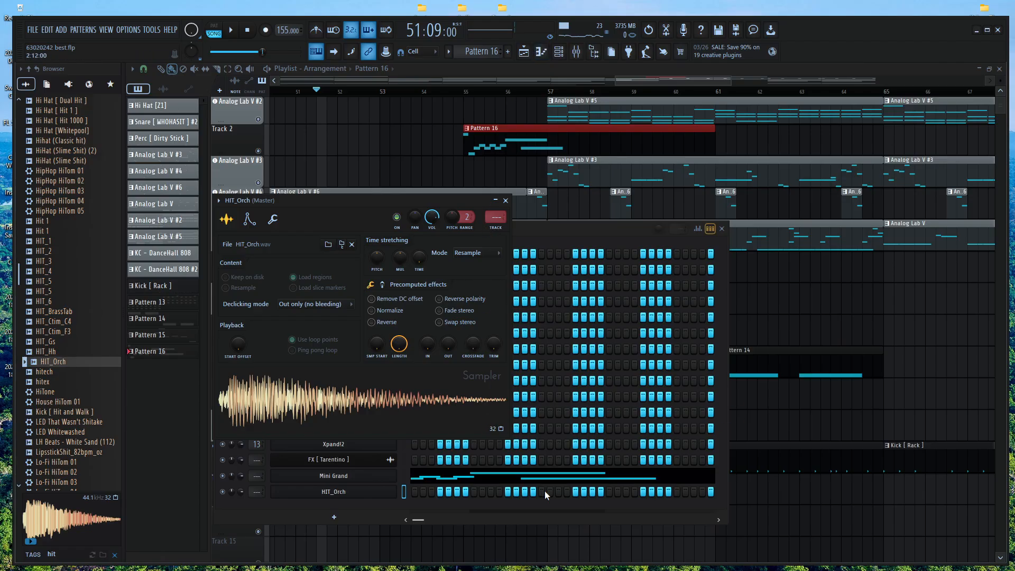
pyautogui.moveTo(419, 521); pyautogui.dragTo(386, 523)
pyautogui.click(415, 492)
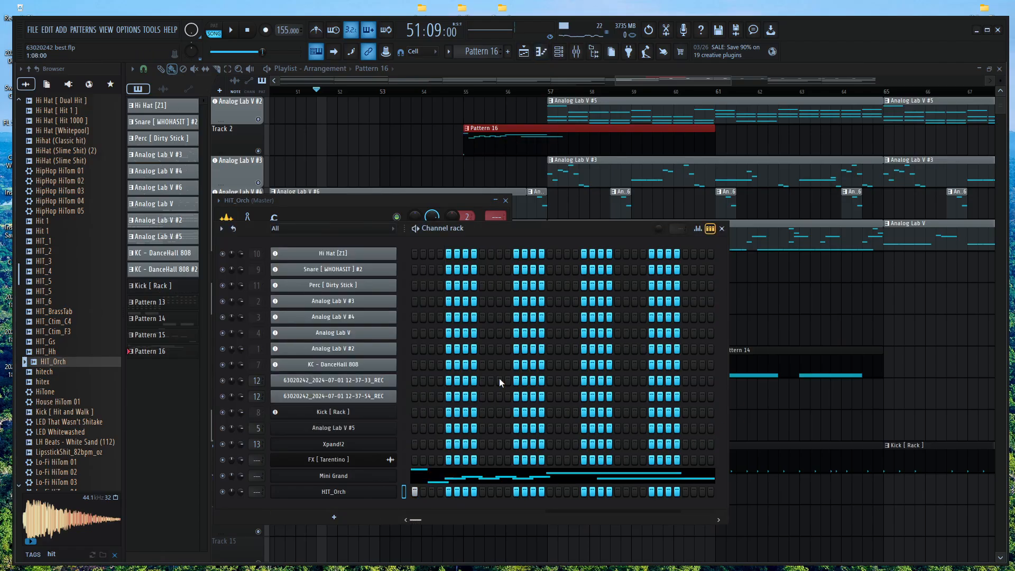
# Move the HIT_Orch note to G#5 at the start of bar 3 in the piano roll, and play the arrangement
pyautogui.click(522, 51)
pyautogui.click(558, 53)
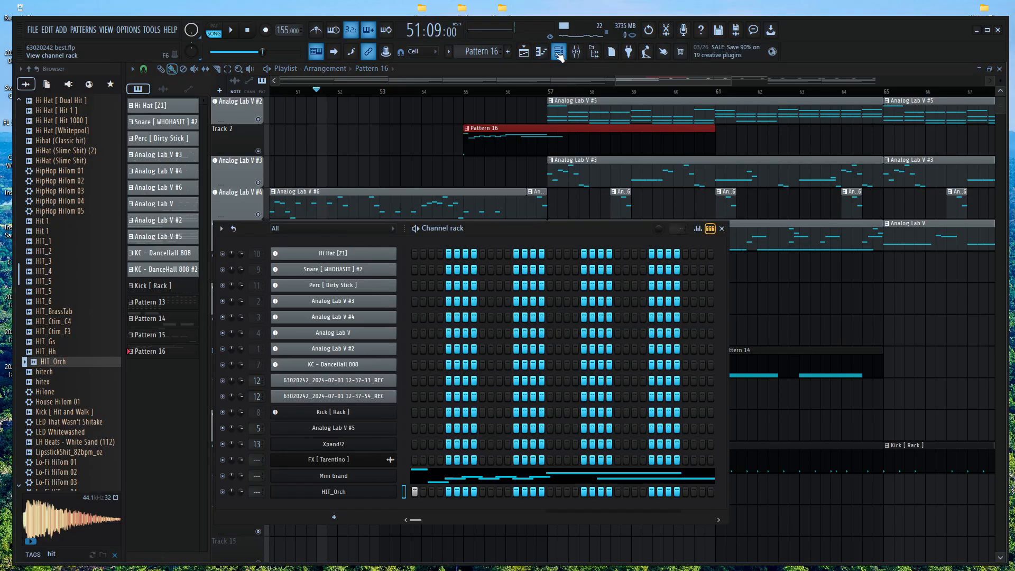
pyautogui.click(542, 53)
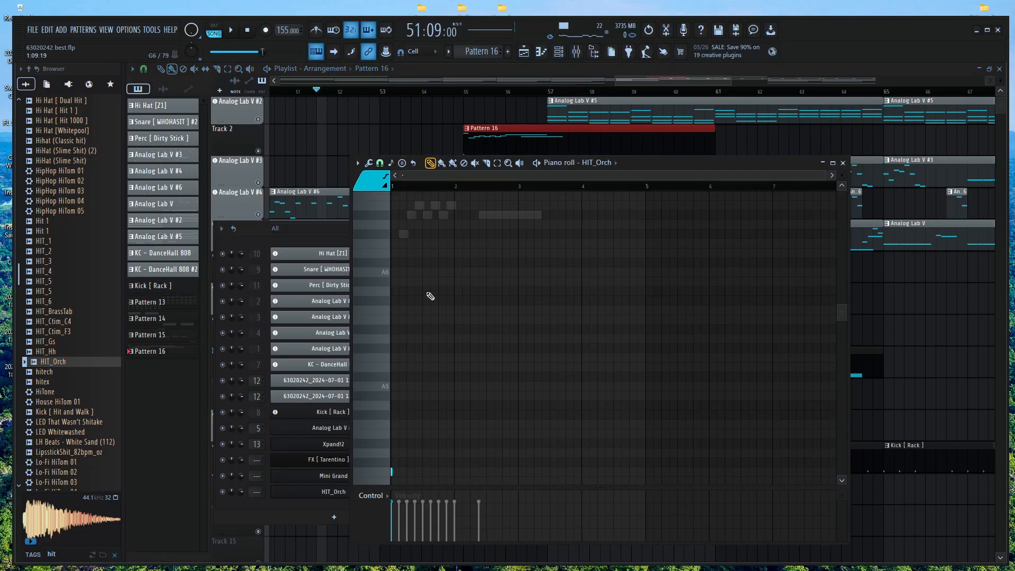
pyautogui.scroll(-4, 432, 370)
pyautogui.moveTo(393, 380); pyautogui.dragTo(521, 302)
pyautogui.press('space')
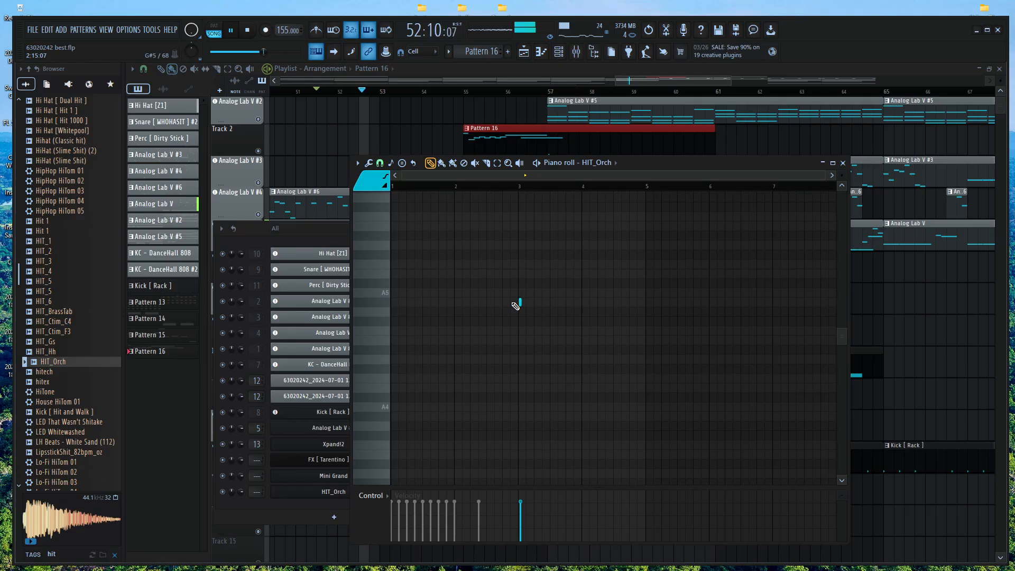
# Move the HIT_Orch note to G#5 on beat 3 of bar 2, stop playback, and add a G5 note on beat 4
pyautogui.scroll(3, 517, 303)
pyautogui.moveTo(522, 447); pyautogui.dragTo(487, 447)
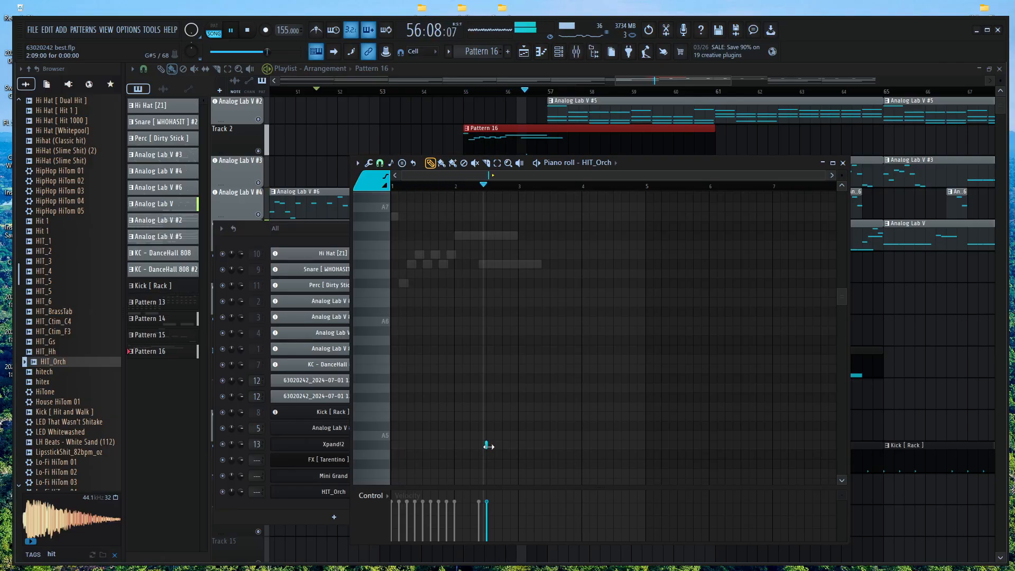
pyautogui.press('space')
pyautogui.moveTo(502, 445); pyautogui.dragTo(504, 454)
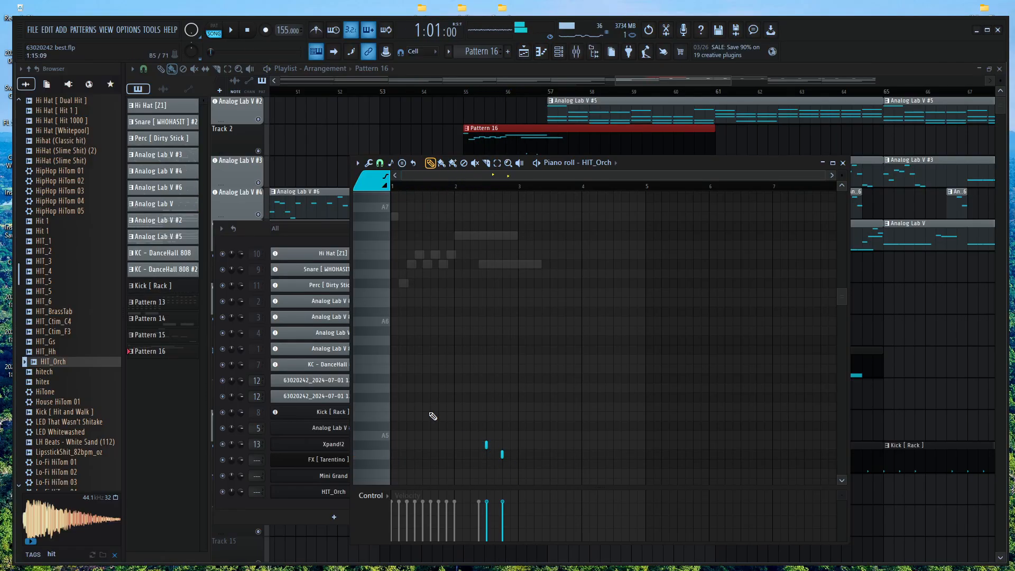
# Search the browser for "tubu", preview the tubular bell samples, and add Tubular Bell 2 as a channel below HIT_Orch with a hit at bar 3
pyautogui.click(117, 554)
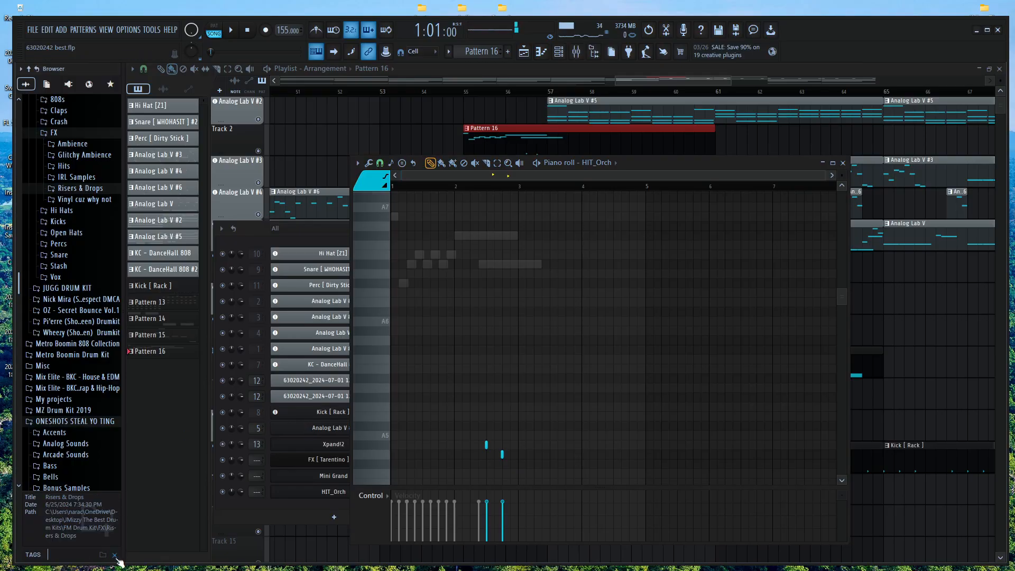
pyautogui.write('tubur')
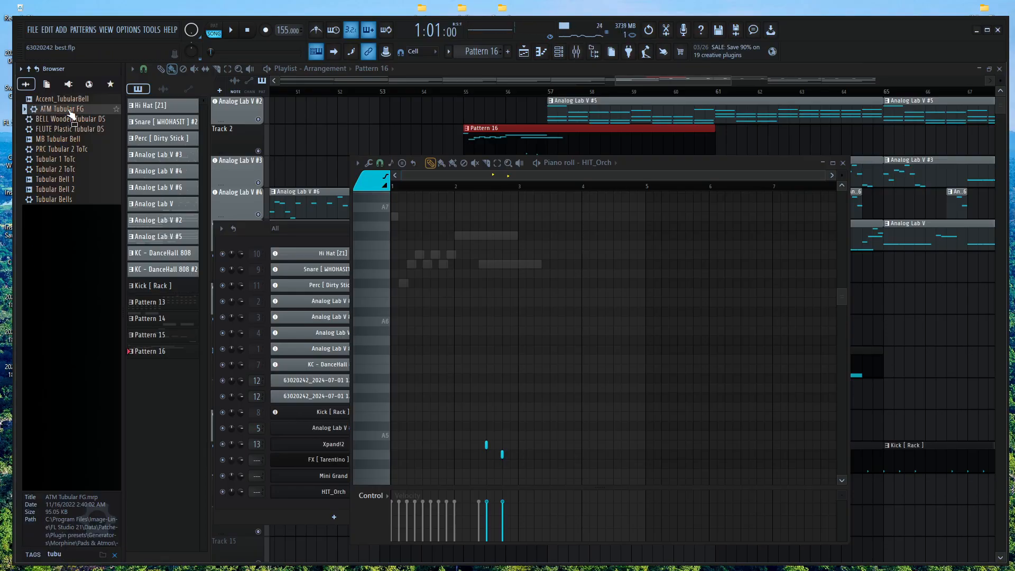
pyautogui.click(72, 179)
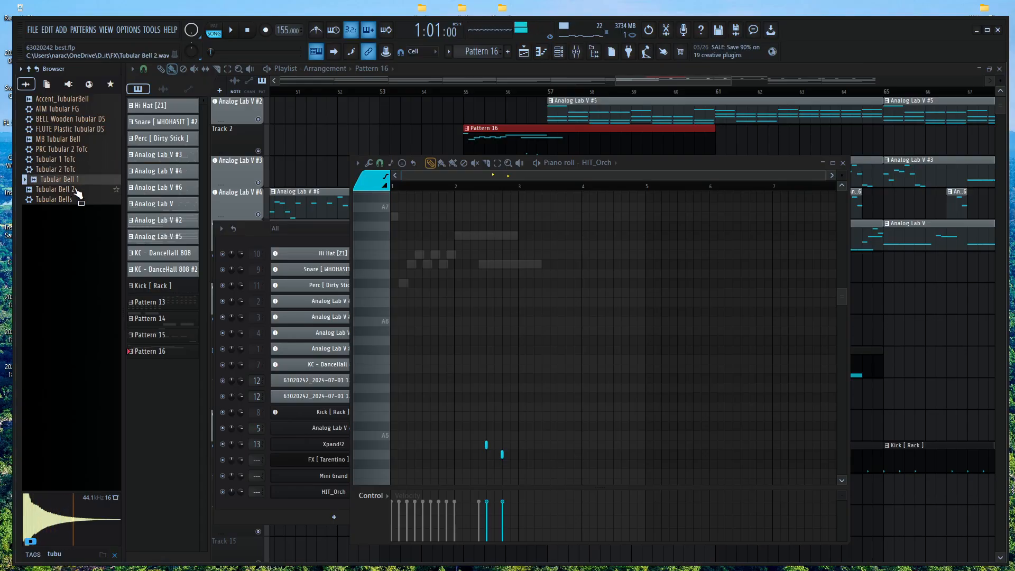
pyautogui.click(304, 512)
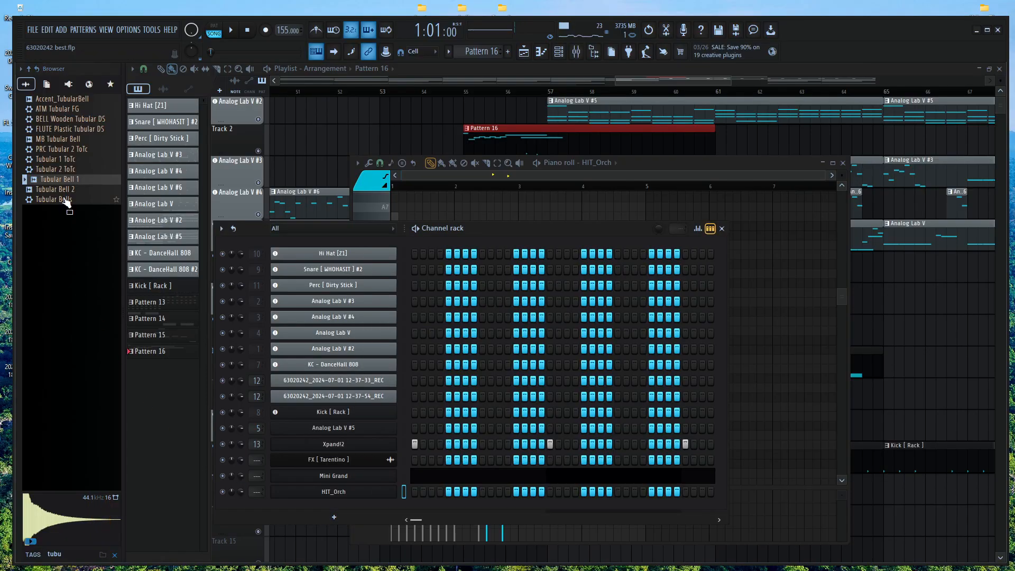
pyautogui.moveTo(62, 180); pyautogui.dragTo(373, 508)
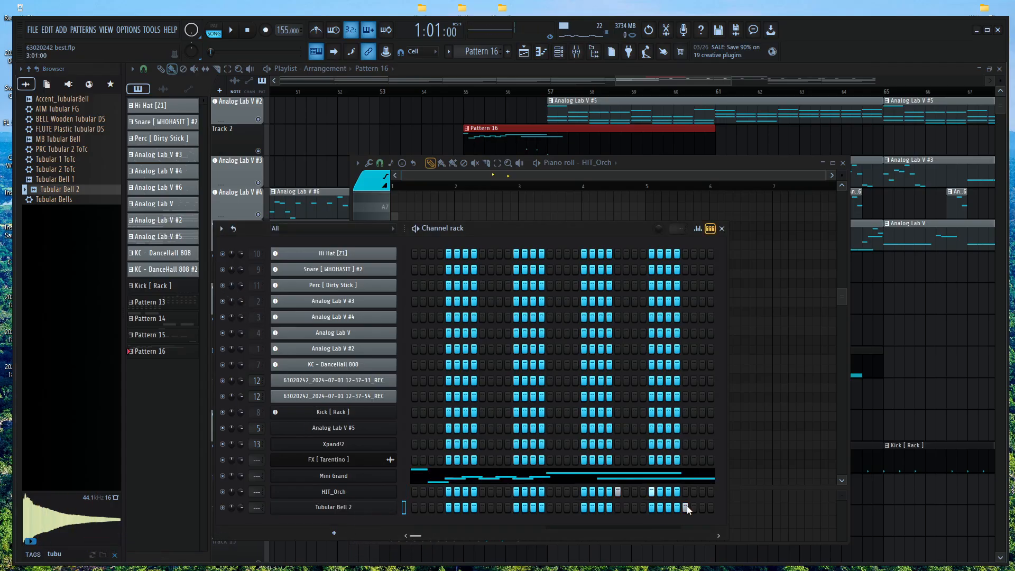
# Switch the piano roll to Tubular Bell 2, lower its note at the start of bar 3 to A4, and play the arrangement
pyautogui.click(600, 164)
pyautogui.click(607, 164)
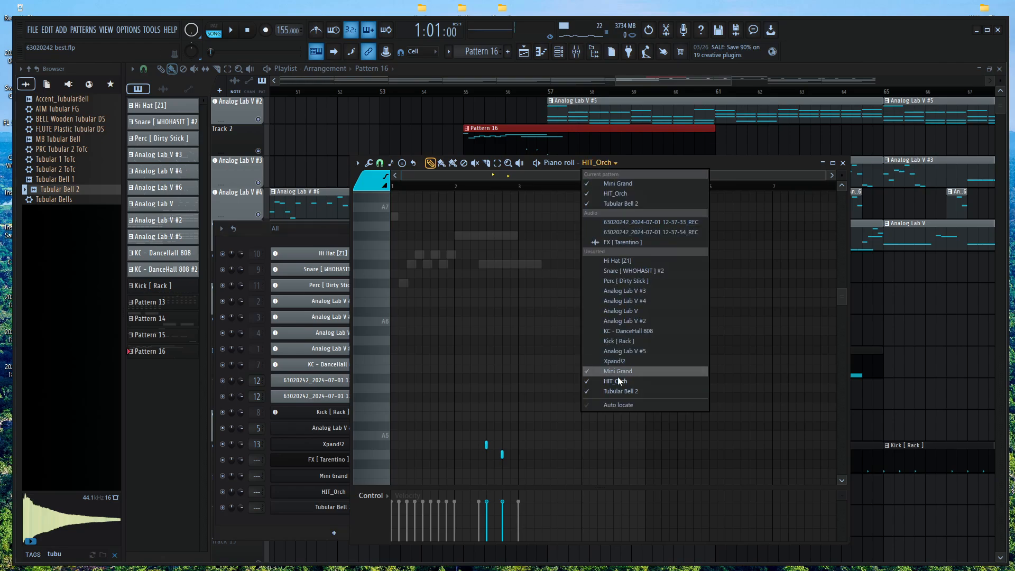
pyautogui.click(620, 391)
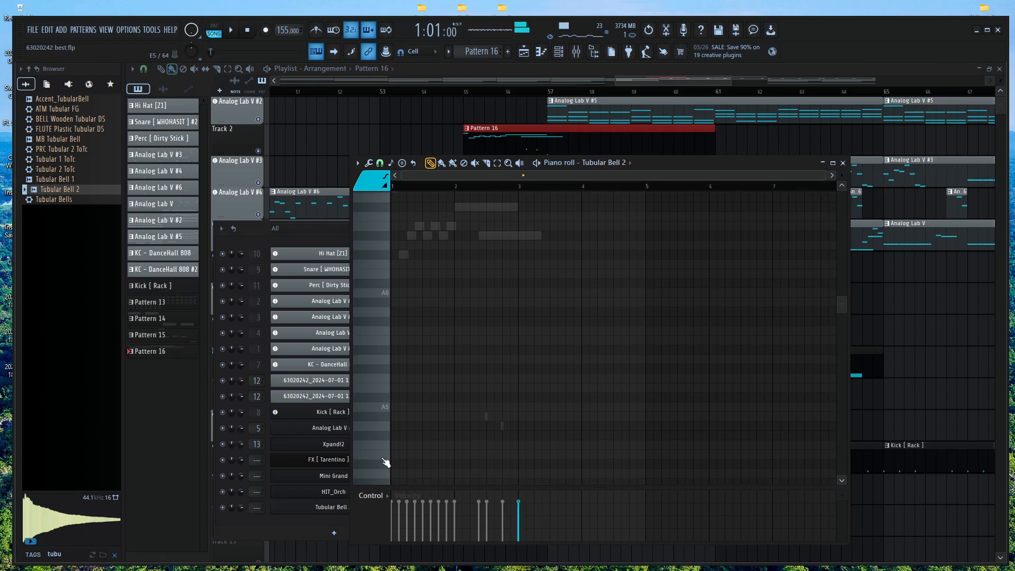
pyautogui.scroll(-3, 388, 465)
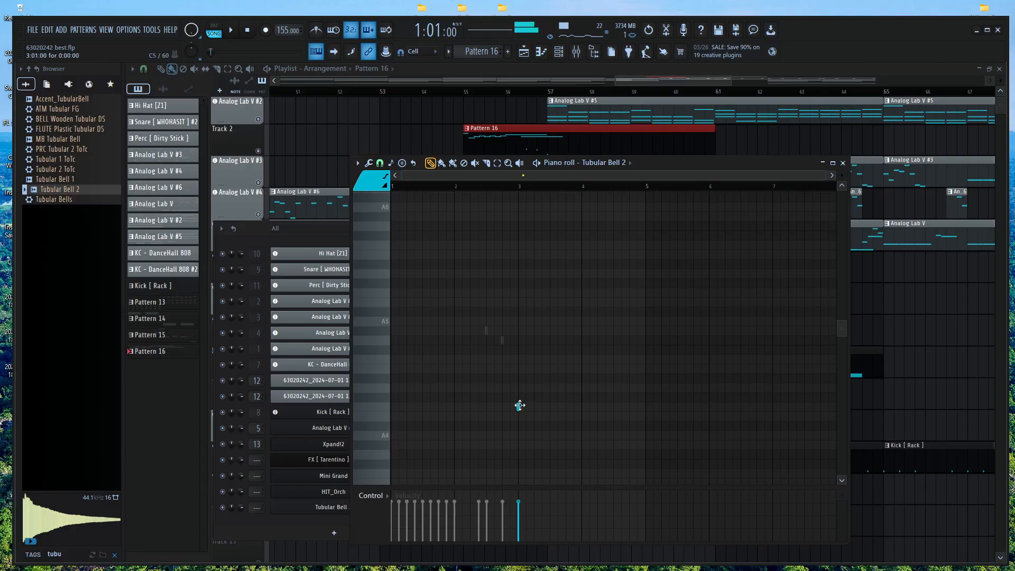
pyautogui.moveTo(518, 412); pyautogui.dragTo(520, 427)
pyautogui.press('space')
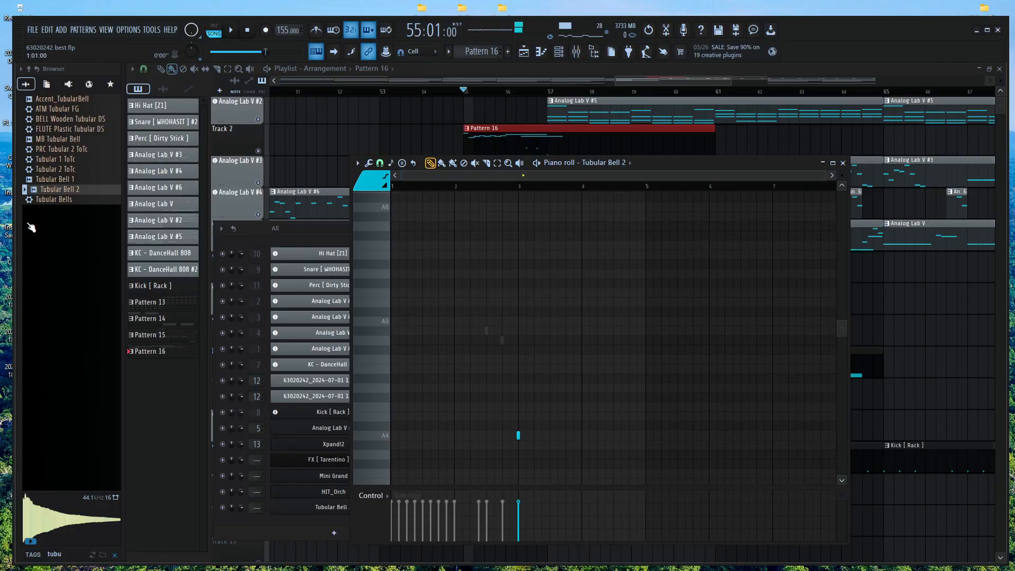
# Lower the Tubular Bell 2 note to G#4 and listen to the transition leading into bar 57 in the playlist
pyautogui.scroll(3, 506, 306)
pyautogui.scroll(-2, 568, 360)
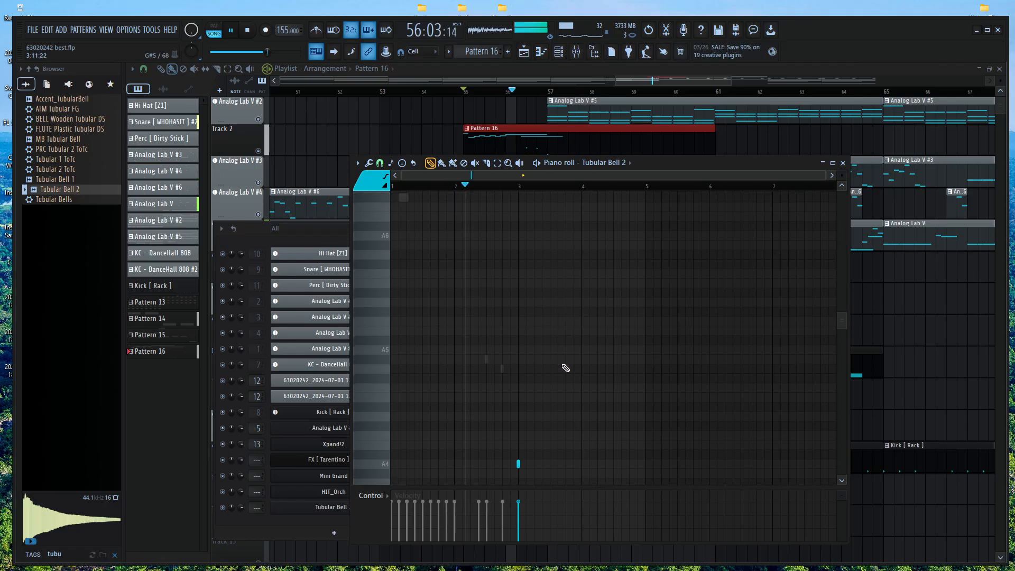
pyautogui.press('space')
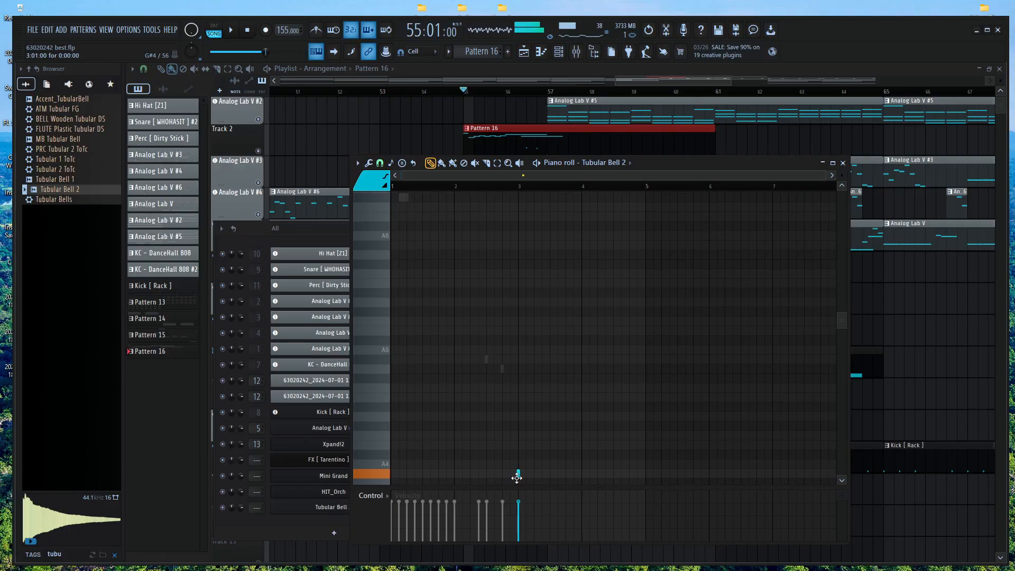
pyautogui.press('space')
pyautogui.click(773, 81)
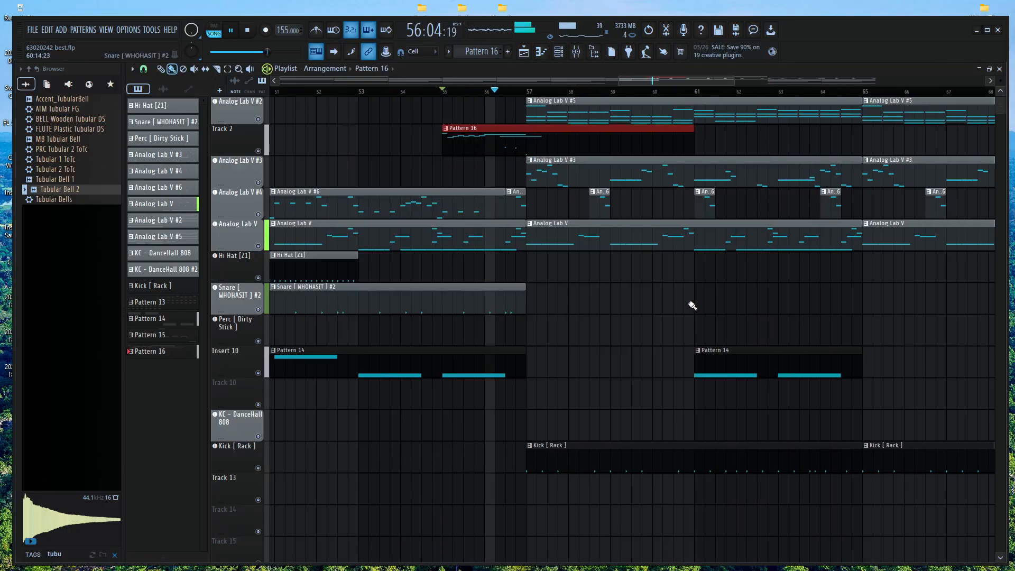
pyautogui.press('space')
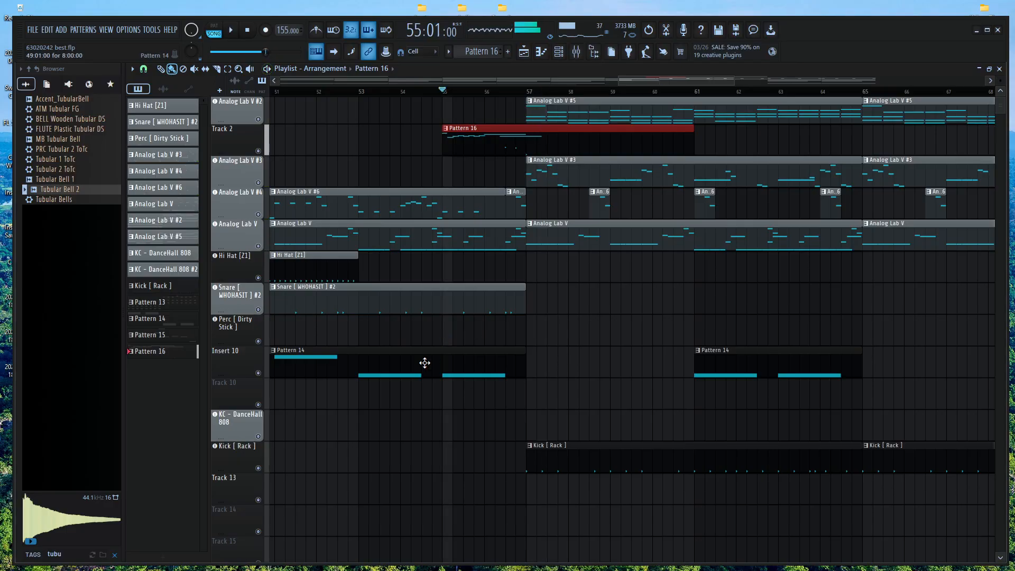
# Try a KC - DanceHall 808 clip at bar 57, play the transition, and remove the clip again
pyautogui.scroll(-5, 338, 296)
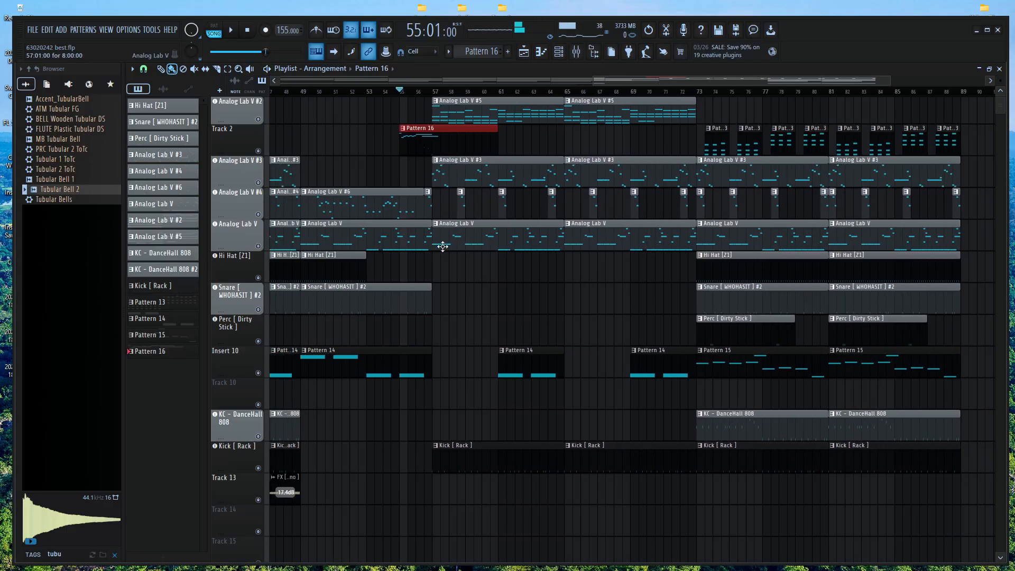
pyautogui.scroll(-3, 333, 399)
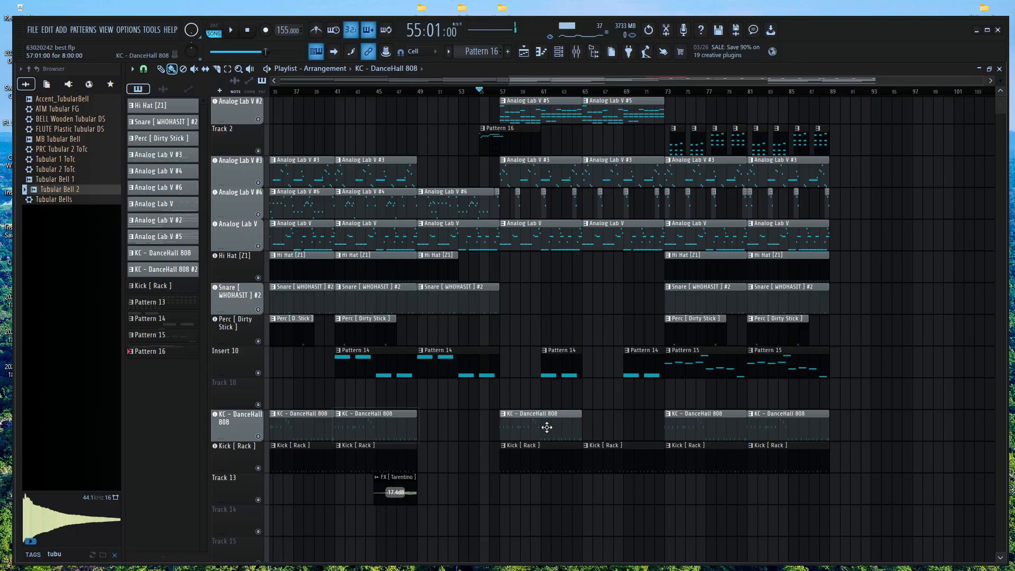
pyautogui.moveTo(551, 429); pyautogui.dragTo(549, 427)
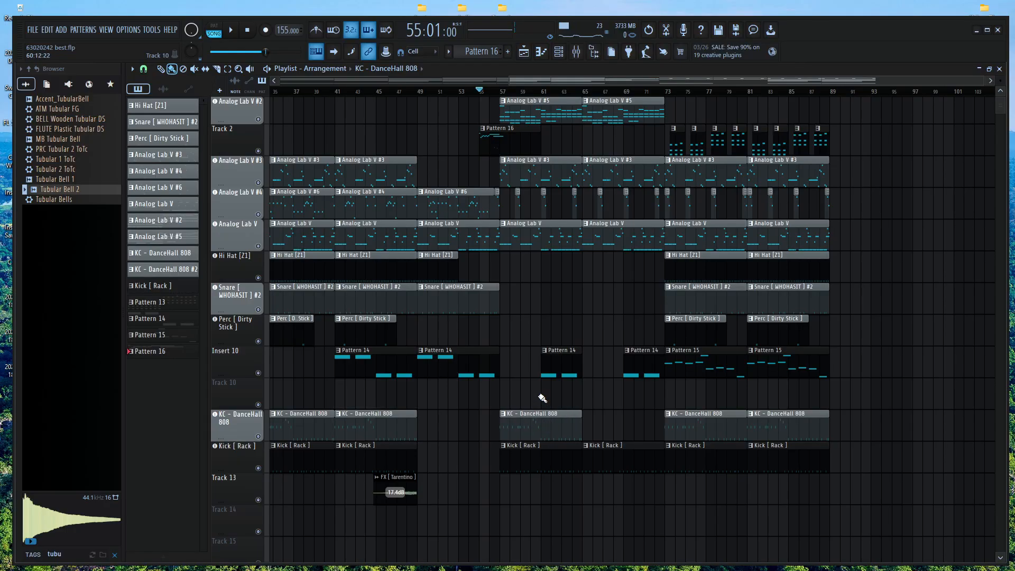
pyautogui.press('space')
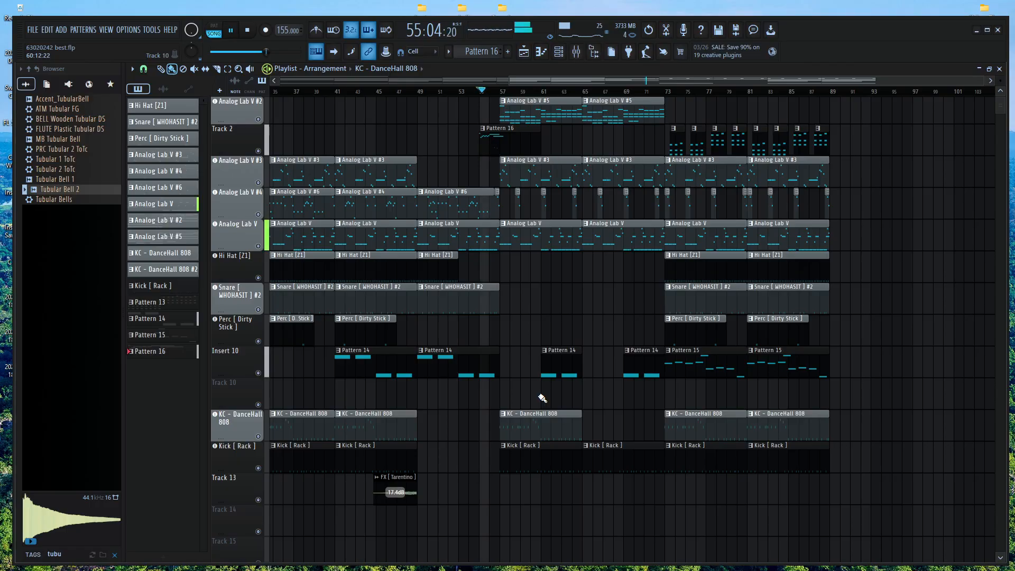
pyautogui.scroll(3, 592, 409)
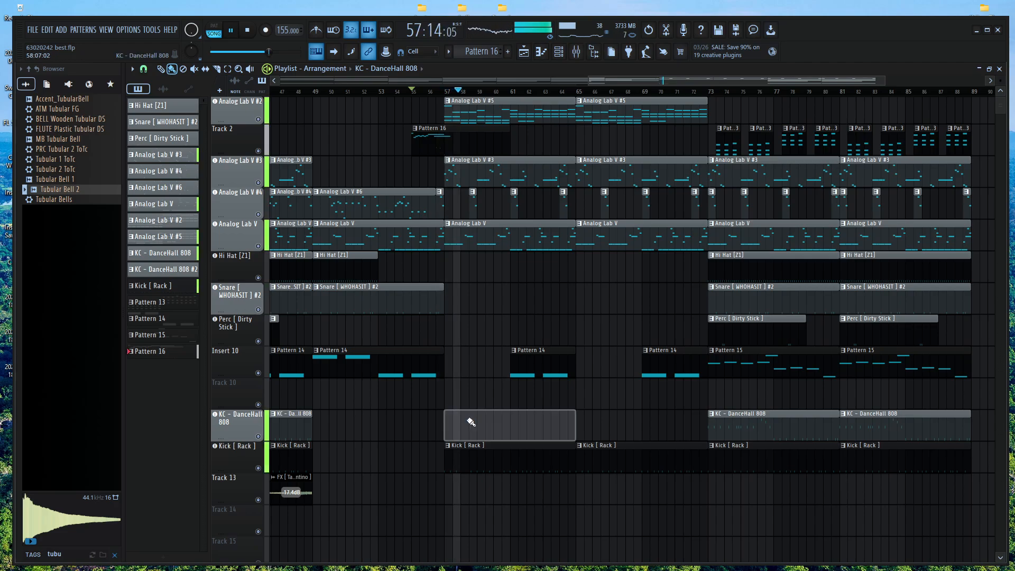
pyautogui.rightClick(464, 419)
pyautogui.press('space')
# Open Pattern 16 in the channel rack, delete the HIT_Orch channel, and cut the notes from Tubular Bell 2
pyautogui.doubleClick(459, 130)
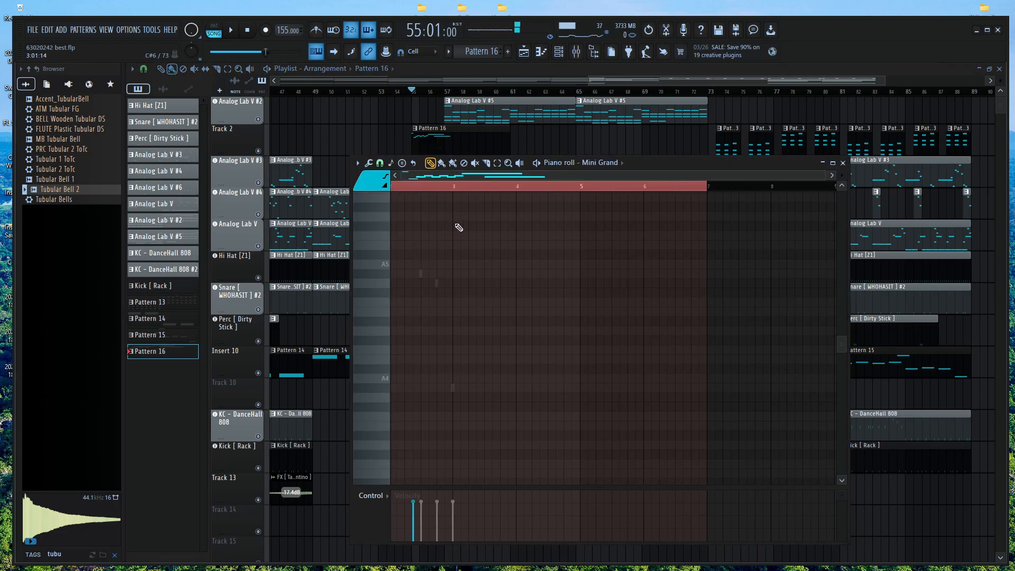
pyautogui.press('F6')
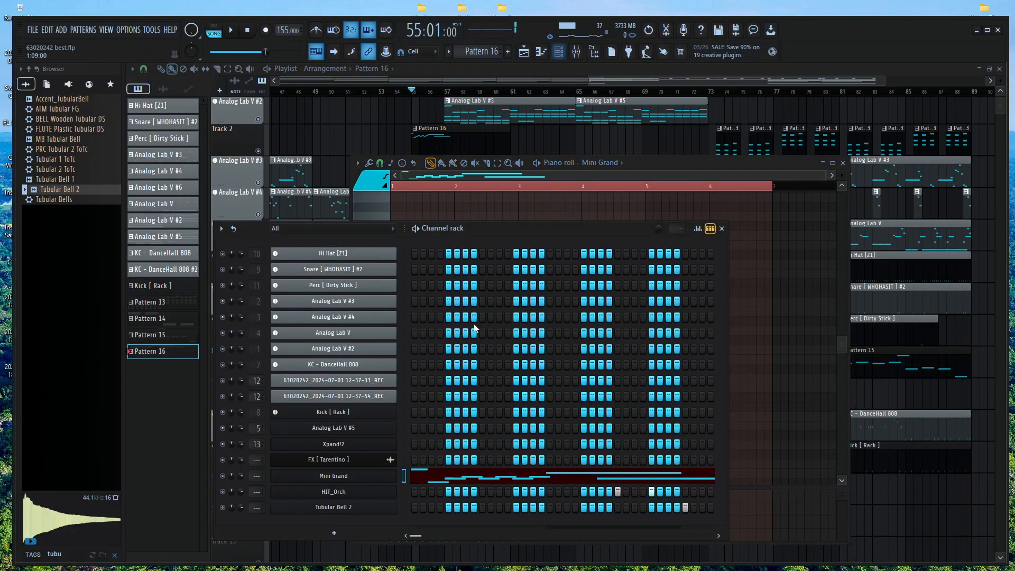
pyautogui.rightClick(354, 493)
pyautogui.press('d')
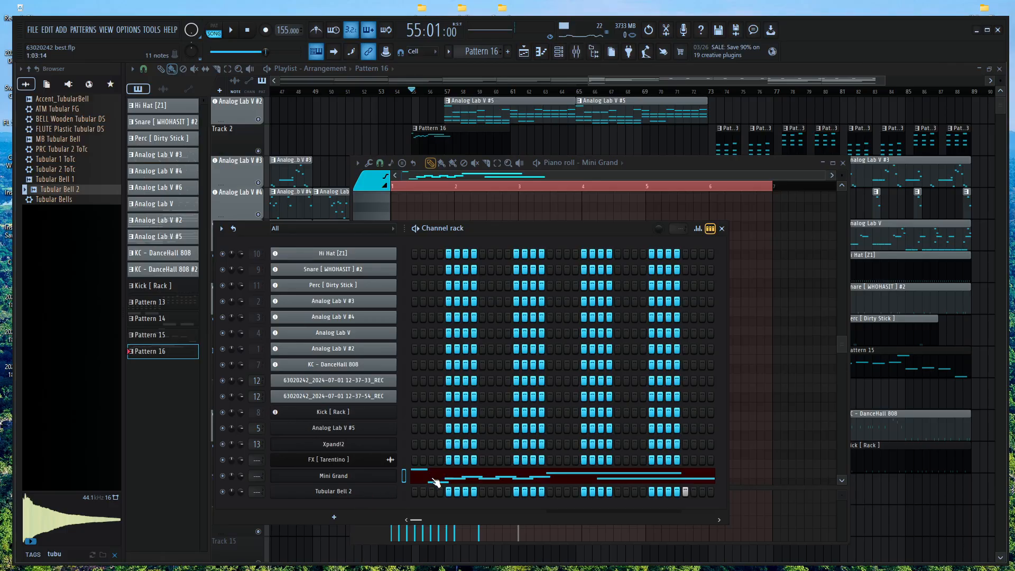
pyautogui.rightClick(383, 493)
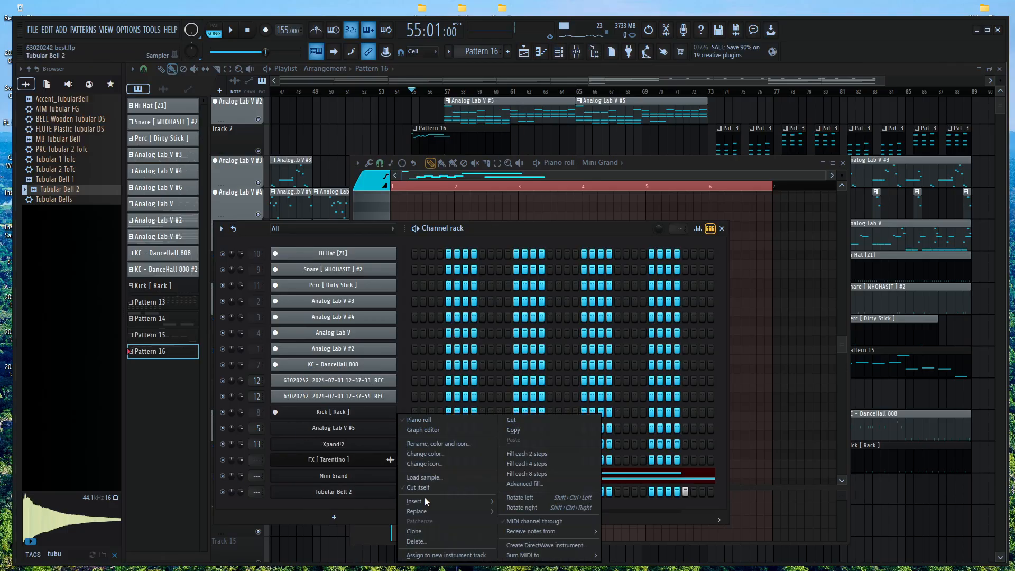
pyautogui.click(533, 420)
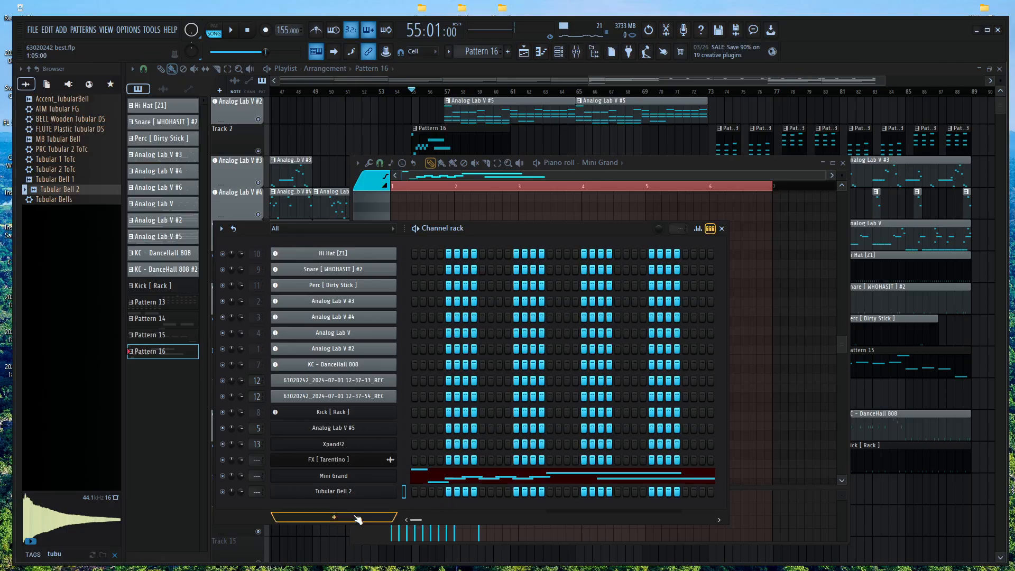
# Play Pattern 16 in the arrangement, open Mini Grand's notes in the piano roll, and stop playback
pyautogui.press('space')
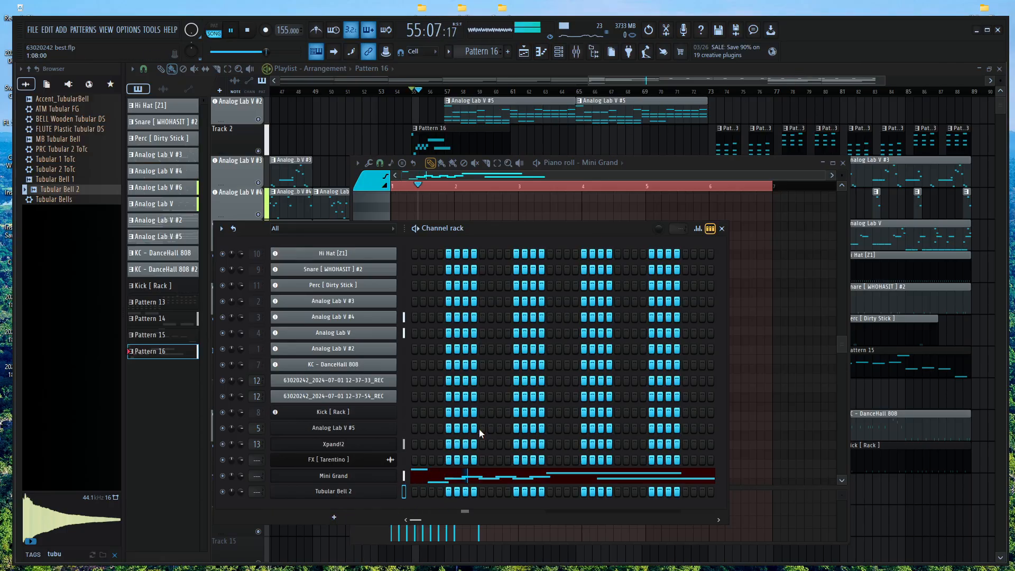
pyautogui.click(503, 476)
pyautogui.press('space')
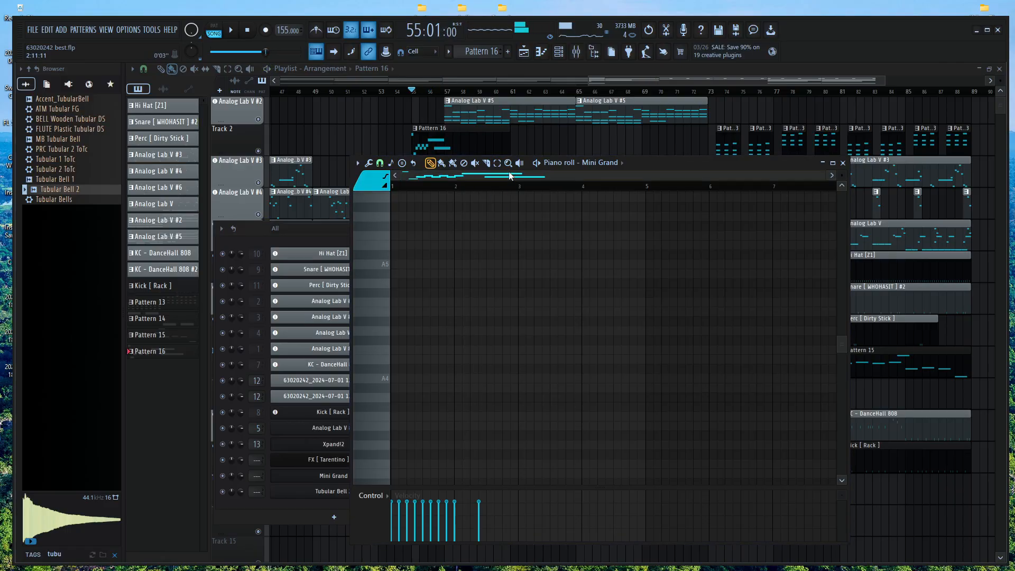
# Try deleting every Mini Grand note after the first three, and undo the deletion
pyautogui.scroll(4, 473, 287)
pyautogui.scroll(4, 473, 286)
pyautogui.rightClick(492, 293)
pyautogui.rightClick(510, 321)
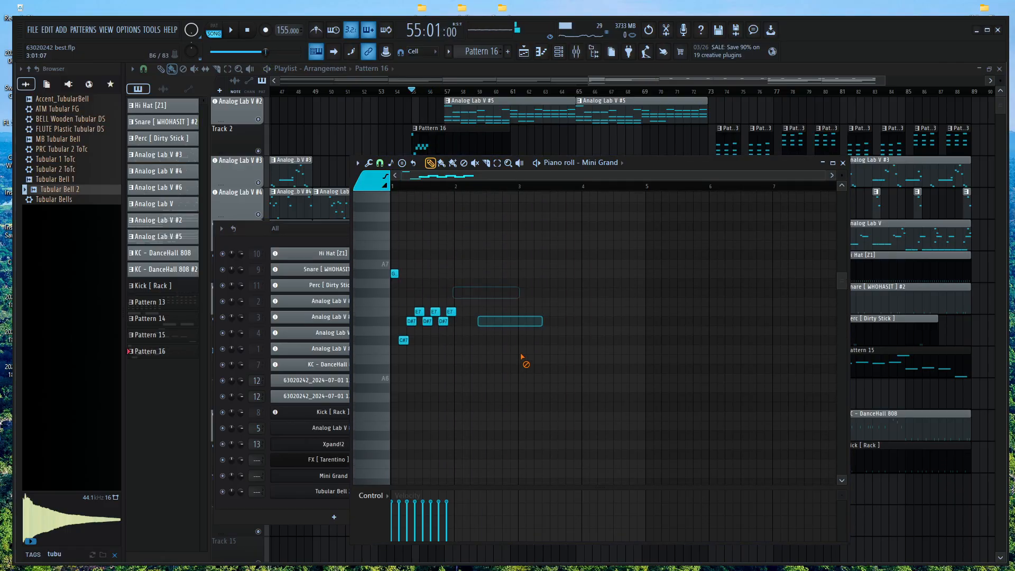
pyautogui.rightClick(451, 312)
pyautogui.rightClick(443, 322)
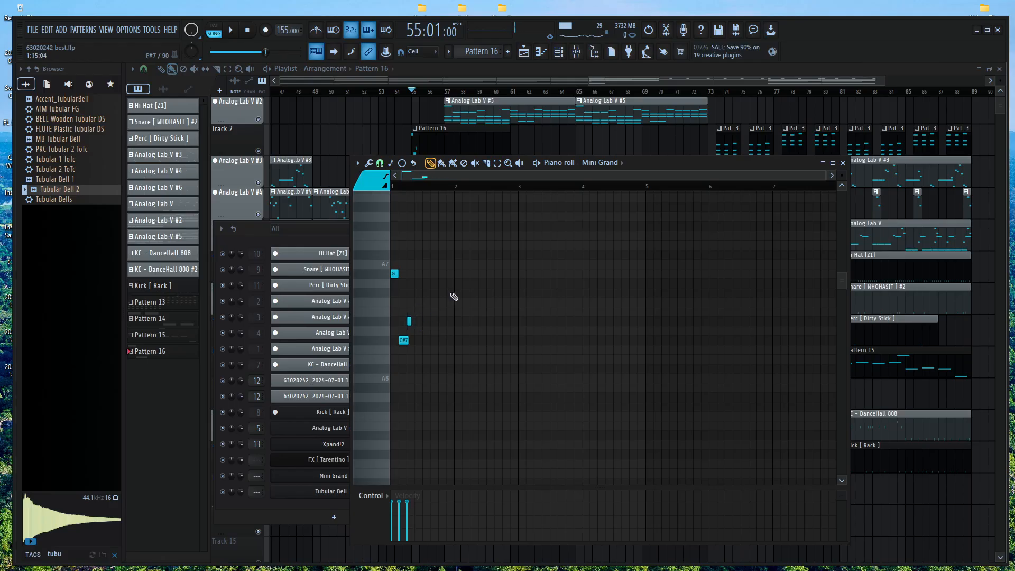
pyautogui.scroll(3, 465, 294)
pyautogui.scroll(4, 452, 272)
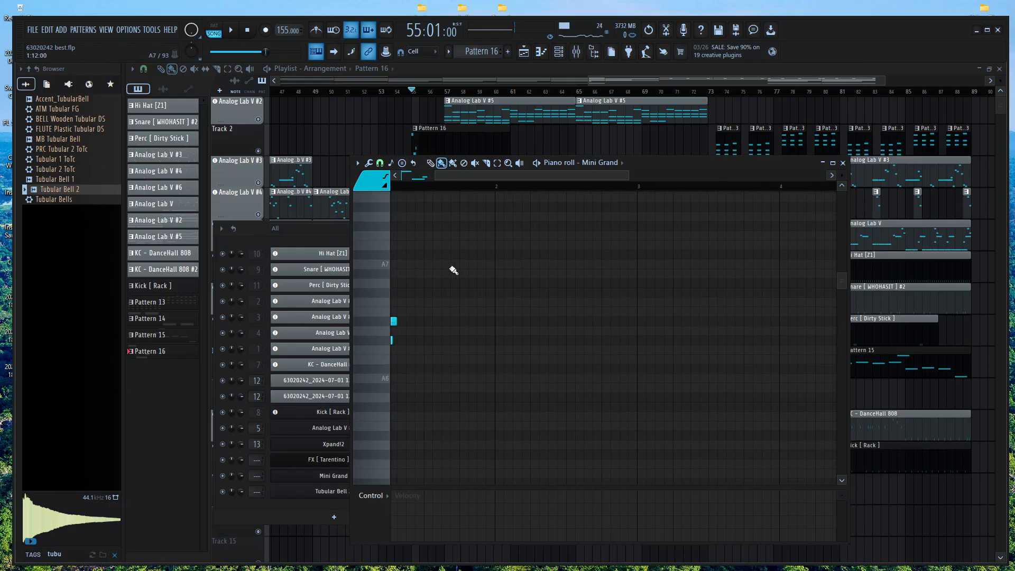
pyautogui.scroll(-2, 318, 138)
pyautogui.scroll(-3, 318, 138)
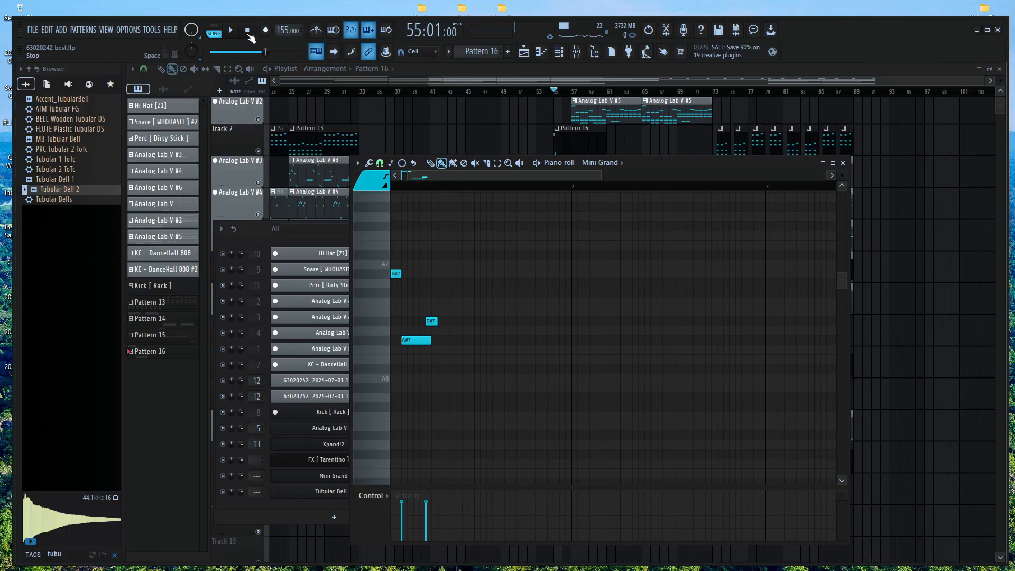
pyautogui.hotkey('ctrl', 'z')
# Trim the Mini Grand melody to its first five notes, G#7, C#7, D#7, E7 and D#7, and play it
pyautogui.rightClick(641, 291)
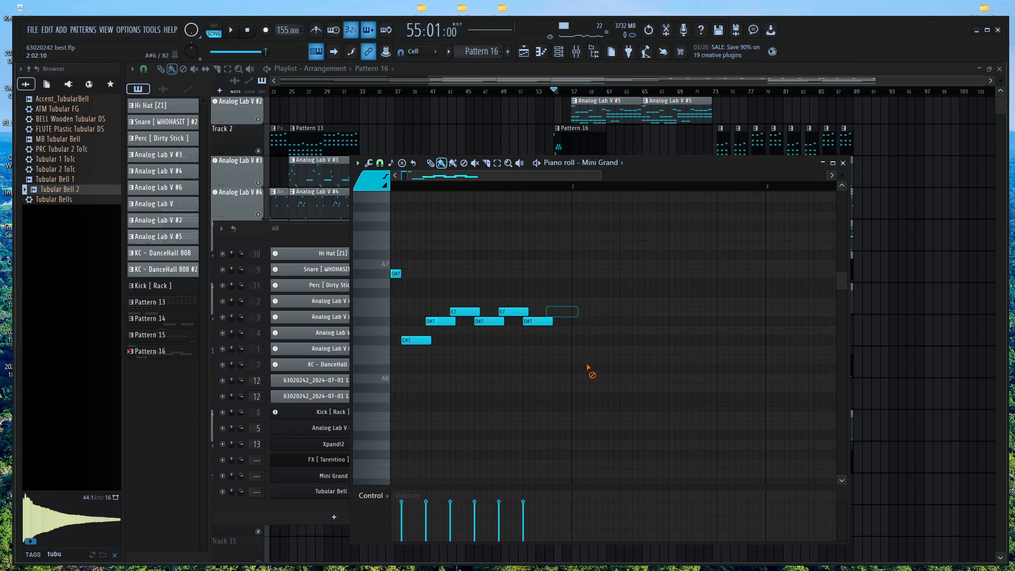
pyautogui.moveTo(427, 177); pyautogui.dragTo(165, 219)
pyautogui.press('space')
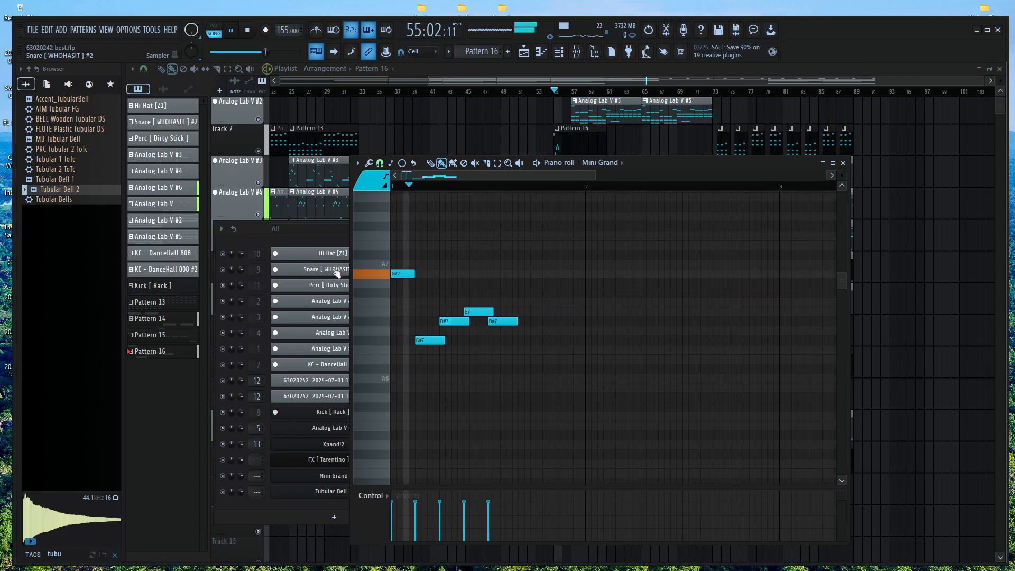
pyautogui.press('space')
# Extend the Mini Grand melody in bar 1 with C#7, D#7 and G#6 notes, playing it back between edits
pyautogui.click(513, 324)
pyautogui.click(533, 353)
pyautogui.click(527, 339)
pyautogui.moveTo(535, 350); pyautogui.dragTo(551, 319)
pyautogui.press('space')
pyautogui.press('space')
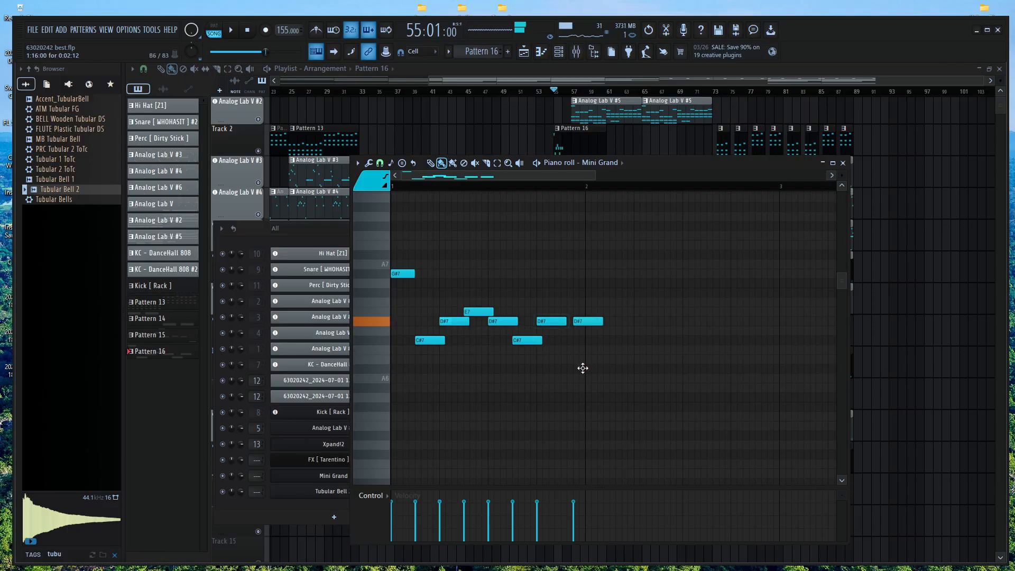
pyautogui.moveTo(575, 397); pyautogui.dragTo(579, 387)
pyautogui.press('space')
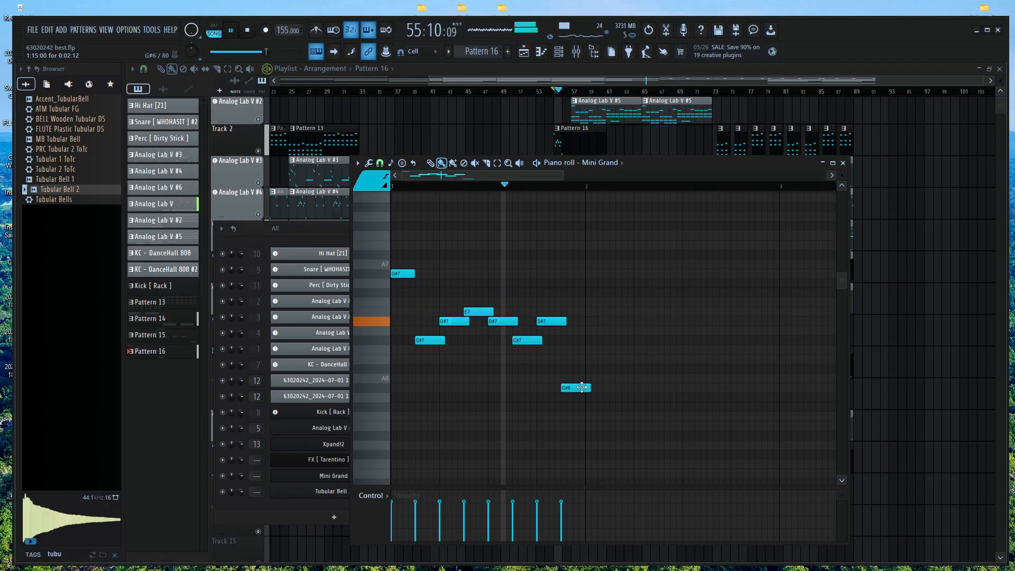
# Try raising bar 1's last D#7 to E7 and starting it slightly later, then play the Mini Grand melody
pyautogui.press('space')
pyautogui.moveTo(549, 312); pyautogui.dragTo(556, 312)
pyautogui.press('space')
pyautogui.press('space')
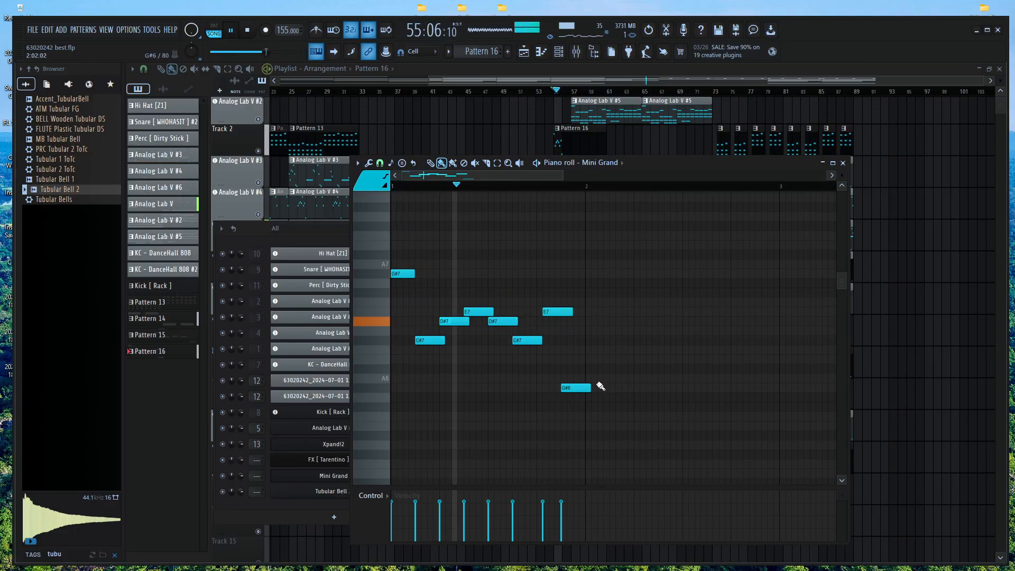
pyautogui.press('space')
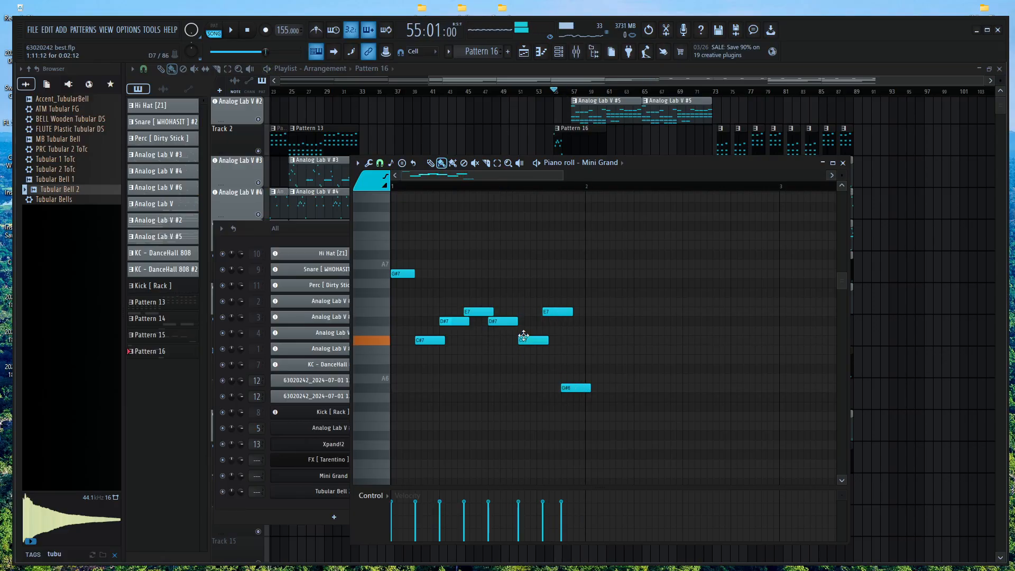
# Change the two notes before bar 1's closing G#6 to E7 and D#7, adjusting the E7's timing between playbacks
pyautogui.moveTo(523, 335); pyautogui.dragTo(547, 333)
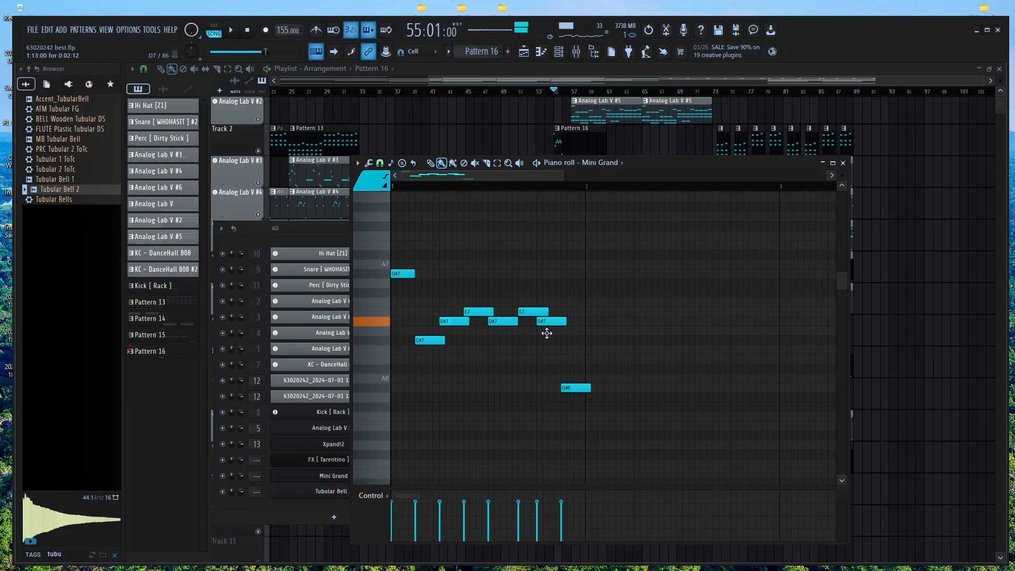
pyautogui.press('space')
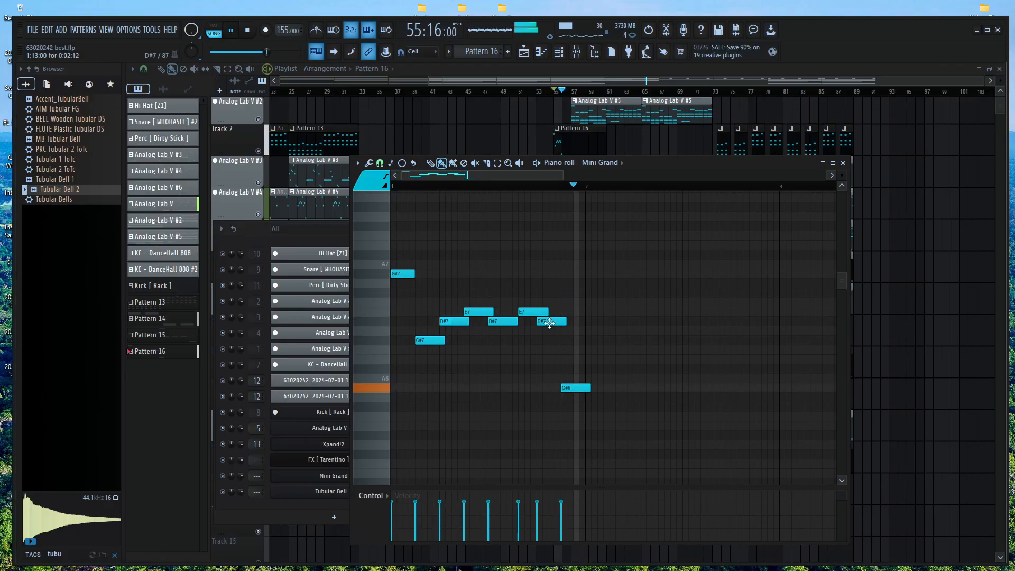
pyautogui.press('space')
pyautogui.click(525, 312)
pyautogui.press('space')
pyautogui.moveTo(525, 314); pyautogui.dragTo(518, 316)
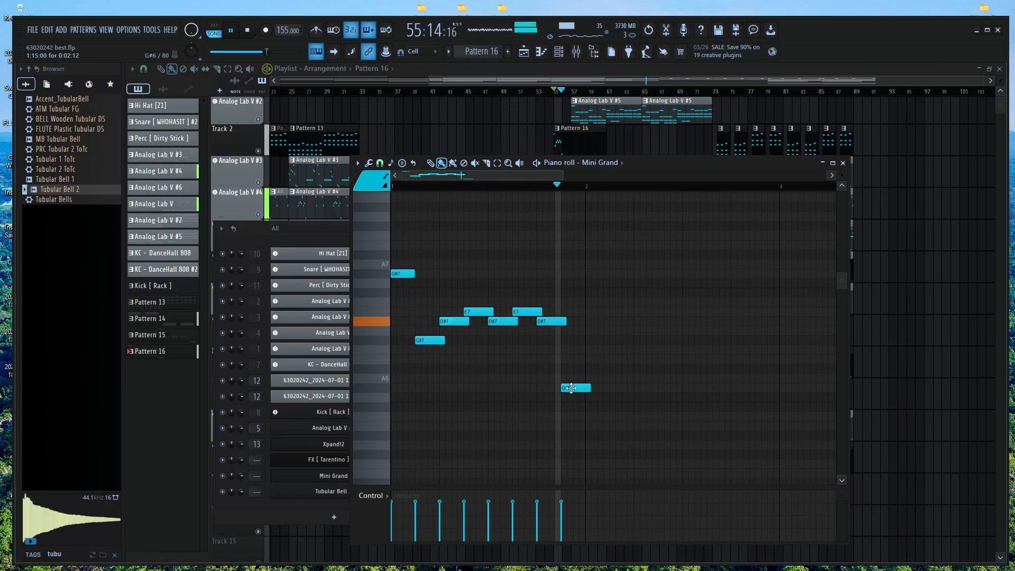
pyautogui.press('space')
# Continue the Mini Grand melody into bar 2 with F#7, E7, D#7, C#7 and D#7 notes
pyautogui.moveTo(591, 388); pyautogui.dragTo(593, 414)
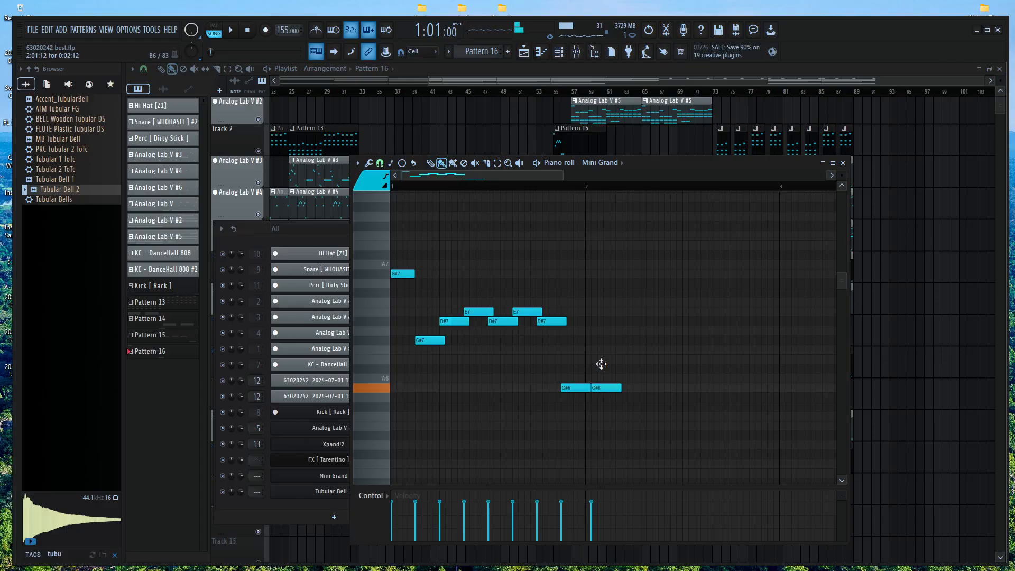
pyautogui.moveTo(601, 364); pyautogui.dragTo(699, 310)
pyautogui.click(629, 299)
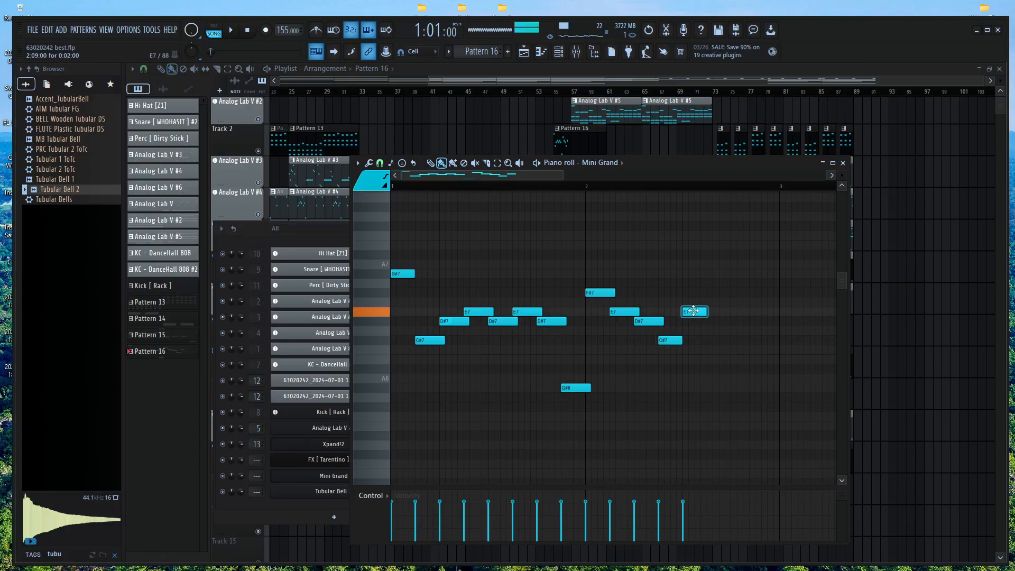
pyautogui.click(716, 350)
pyautogui.moveTo(691, 321); pyautogui.dragTo(693, 321)
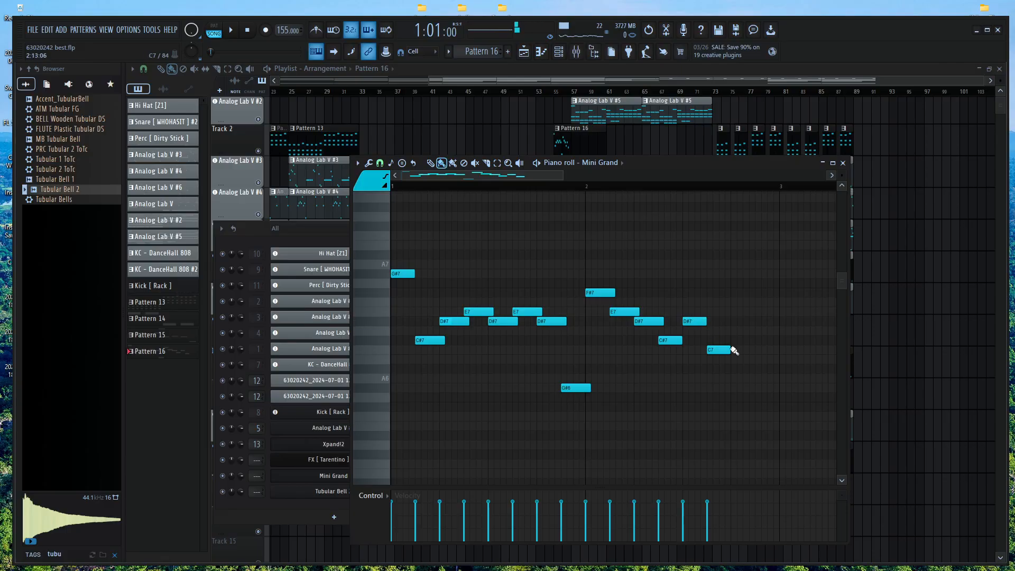
# Complete bar 2 of the melody with G#6, D#7 and G#6 notes, and play the result
pyautogui.moveTo(718, 358); pyautogui.dragTo(714, 389)
pyautogui.click(737, 387)
pyautogui.moveTo(768, 321); pyautogui.dragTo(765, 371)
pyautogui.press('space')
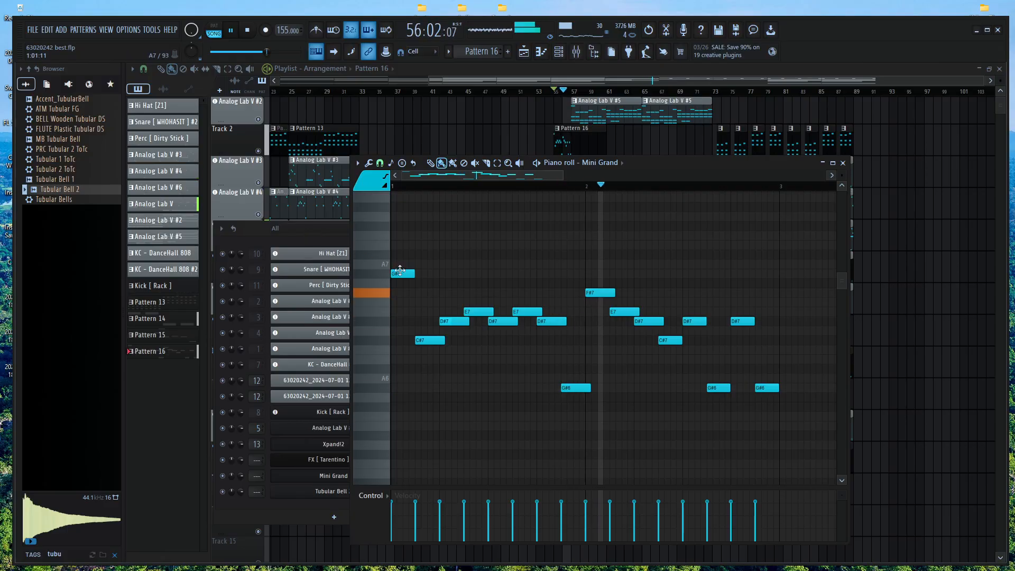
pyautogui.press('space')
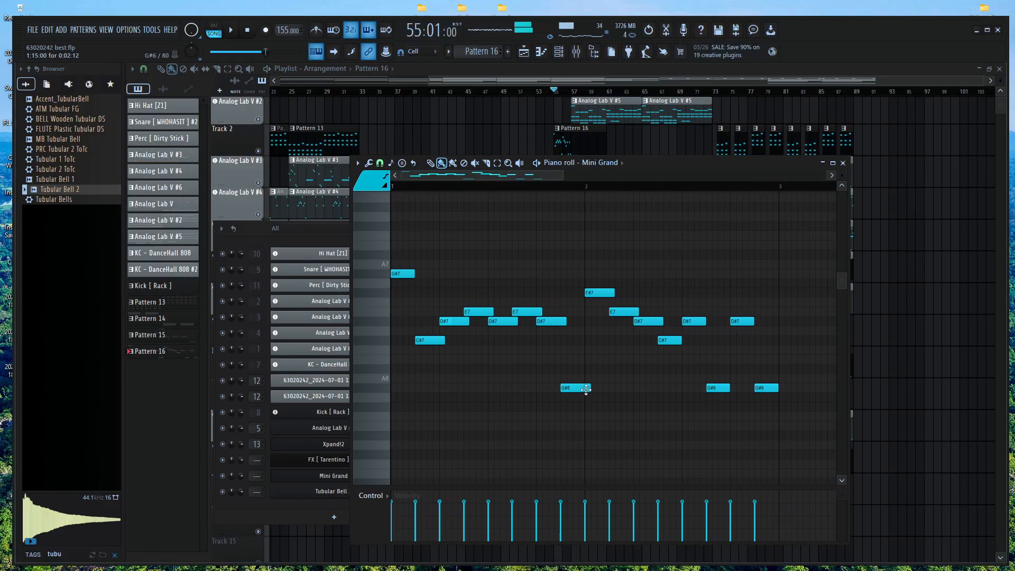
# Try adding a G#6 note directly after bar 1's closing G#6, delete it, and replay the melody
pyautogui.scroll(3, 580, 344)
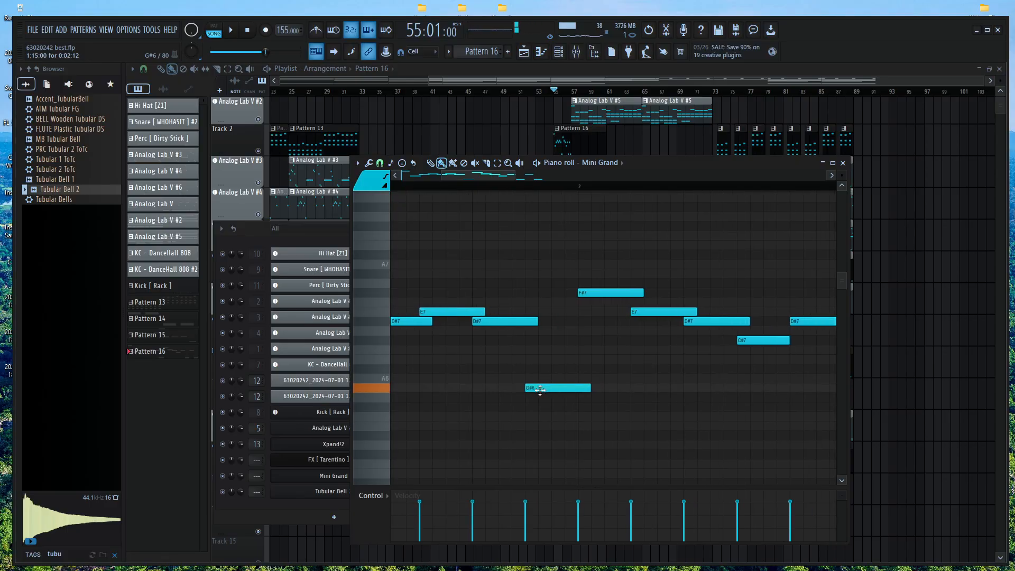
pyautogui.press('space')
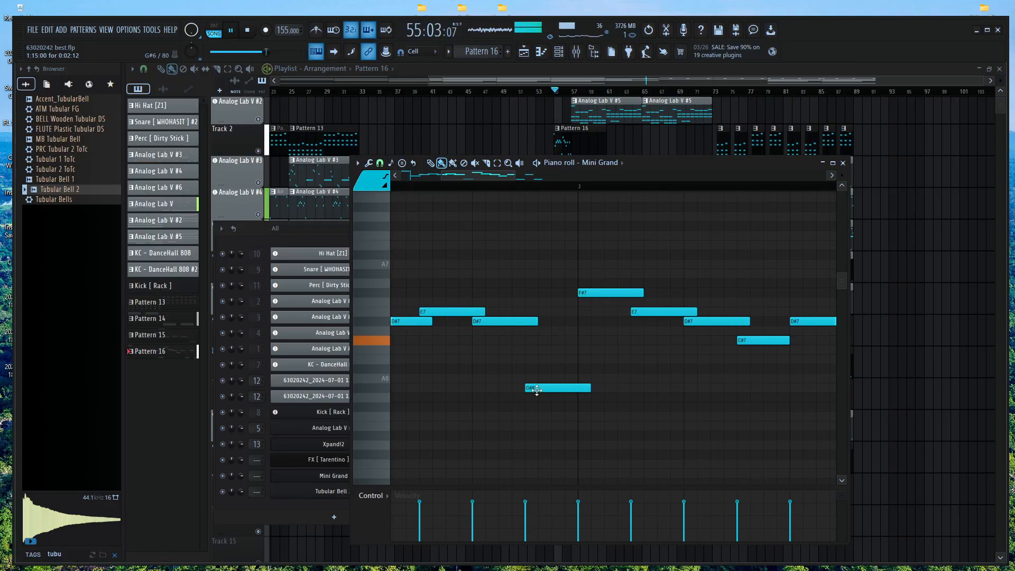
pyautogui.press('space')
pyautogui.click(596, 387)
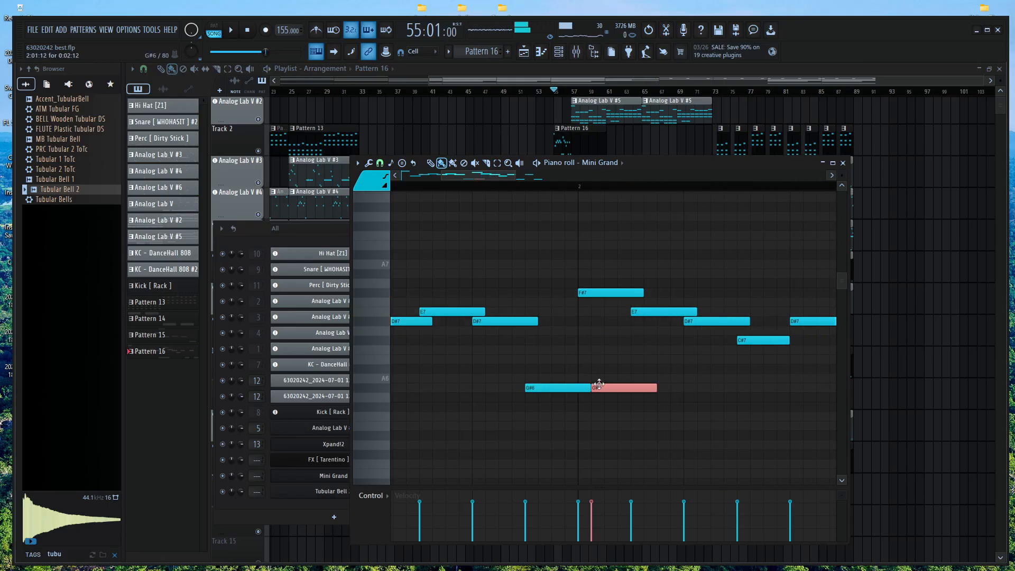
pyautogui.rightClick(598, 388)
pyautogui.press('space')
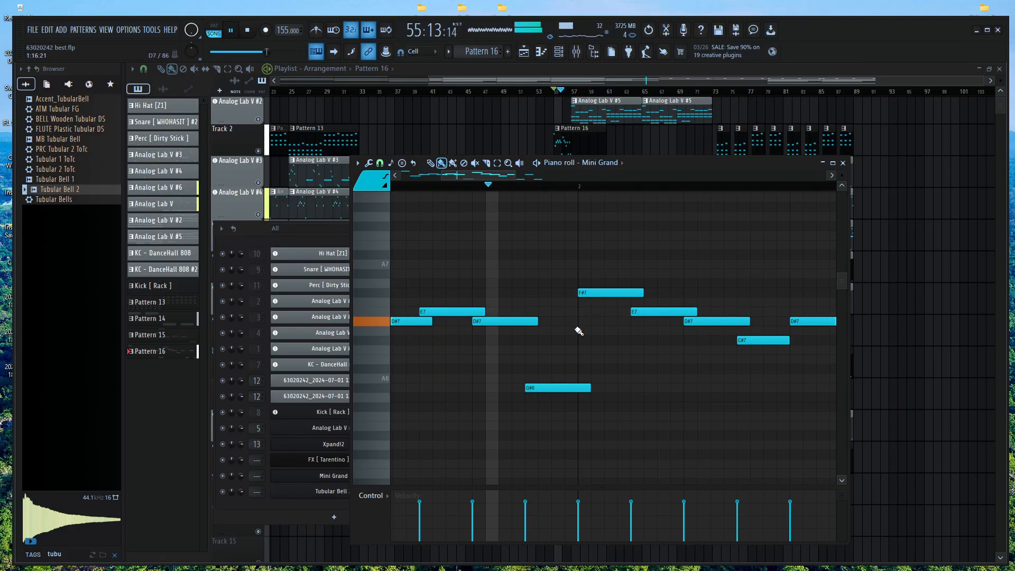
pyautogui.scroll(-4, 579, 331)
pyautogui.press('space')
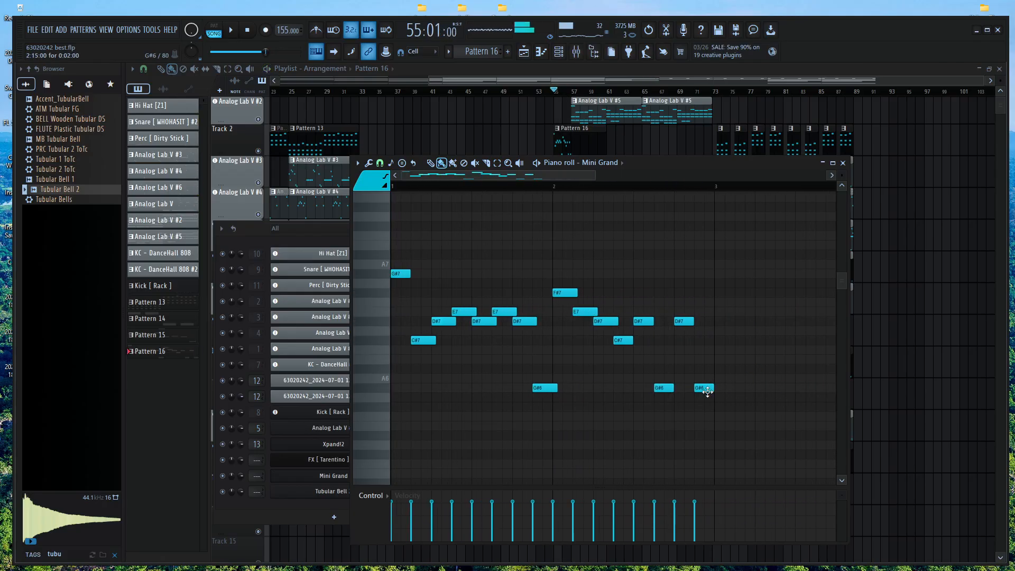
# Raise bar 2's last note to E7, add G#7, E7 and C#7 in bar 3, and play the transition
pyautogui.moveTo(704, 385); pyautogui.dragTo(764, 337)
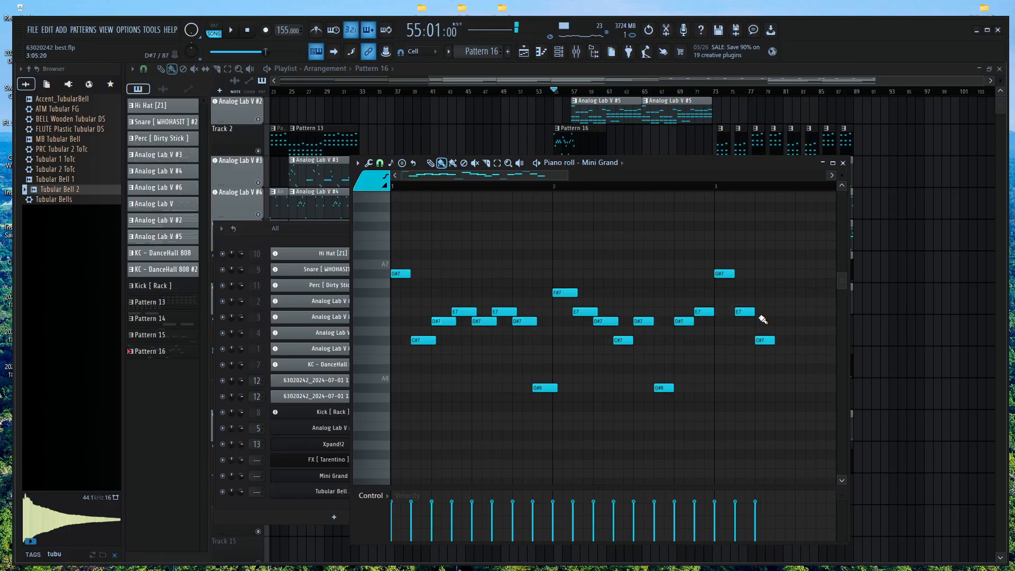
pyautogui.scroll(10, 582, 136)
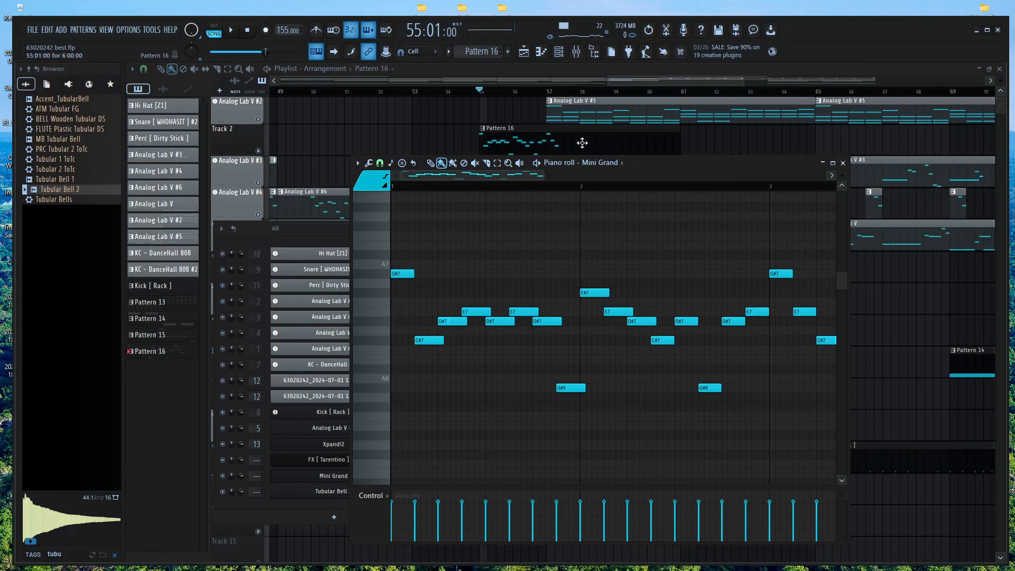
pyautogui.press('space')
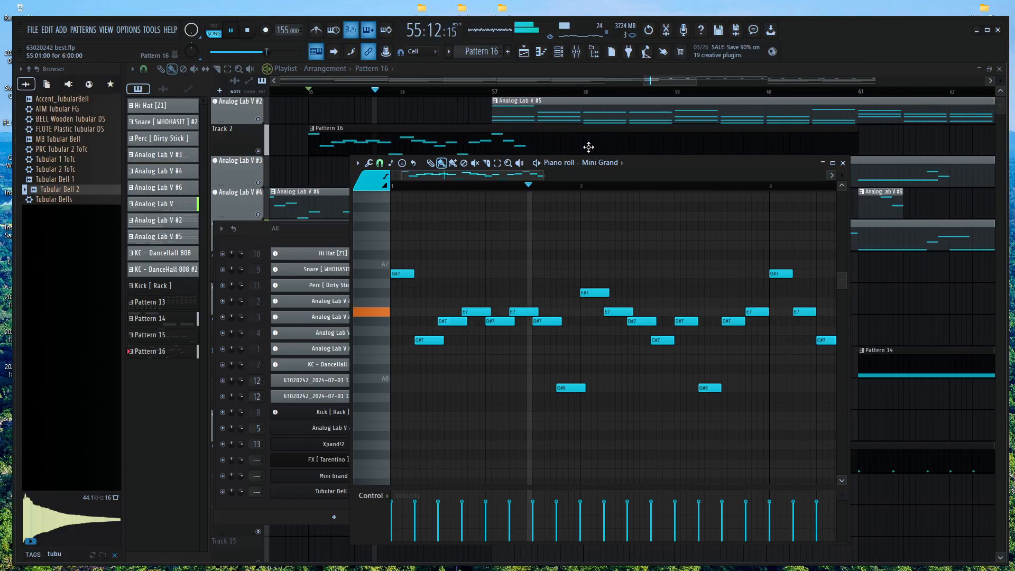
pyautogui.scroll(-2, 611, 233)
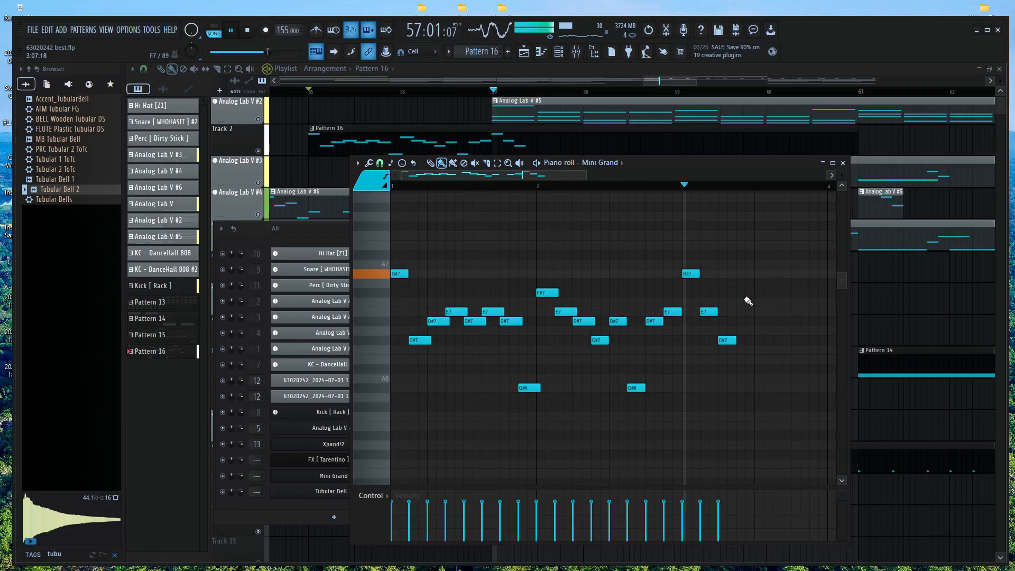
pyautogui.moveTo(665, 81); pyautogui.dragTo(637, 81)
pyautogui.press('space')
# Place a KC - DanceHall 808 clip at bar 57 in the arrangement and make it unique
pyautogui.scroll(-6, 759, 309)
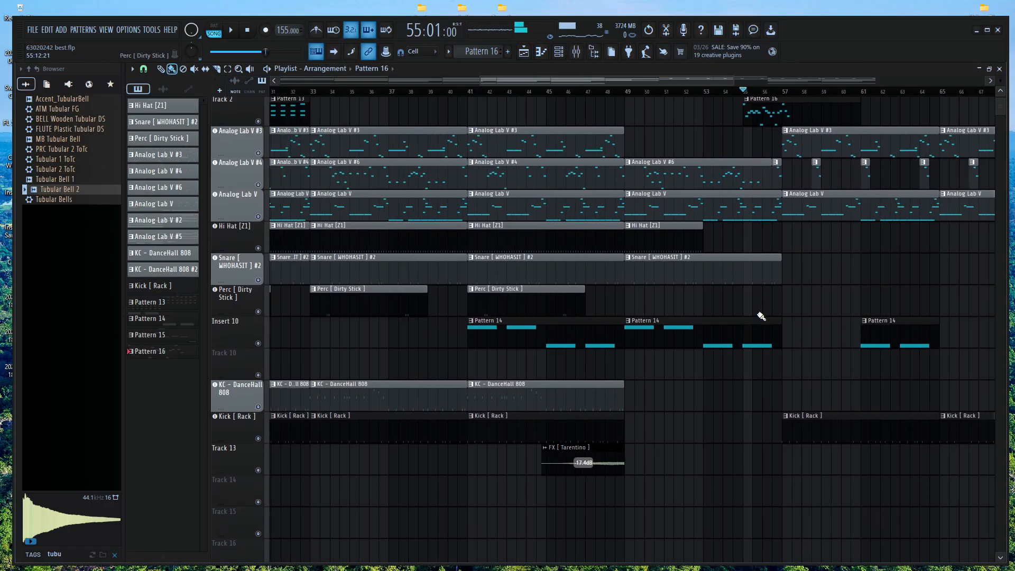
pyautogui.scroll(-4, 758, 299)
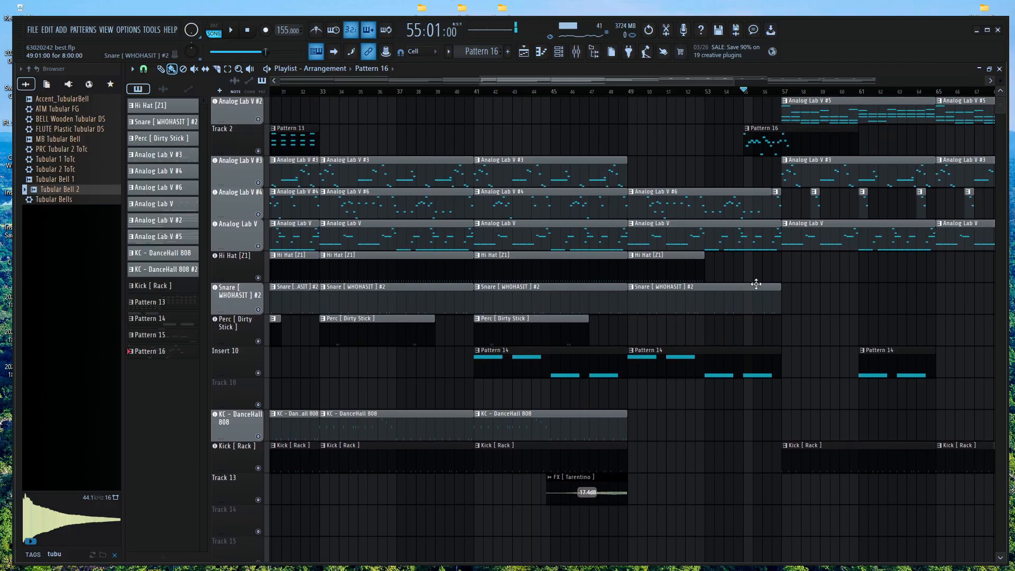
pyautogui.click(662, 411)
pyautogui.click(808, 422)
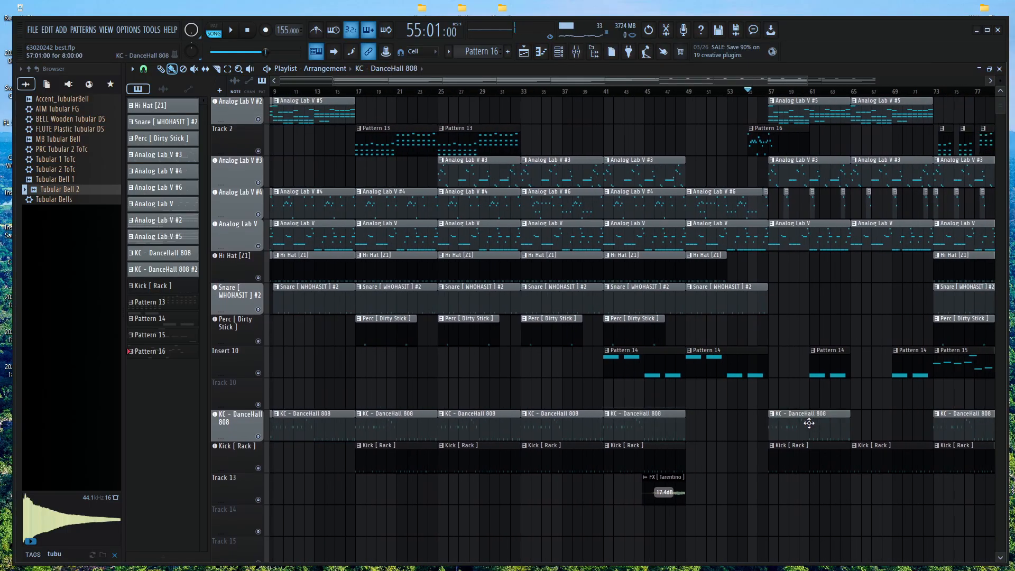
pyautogui.click(774, 416)
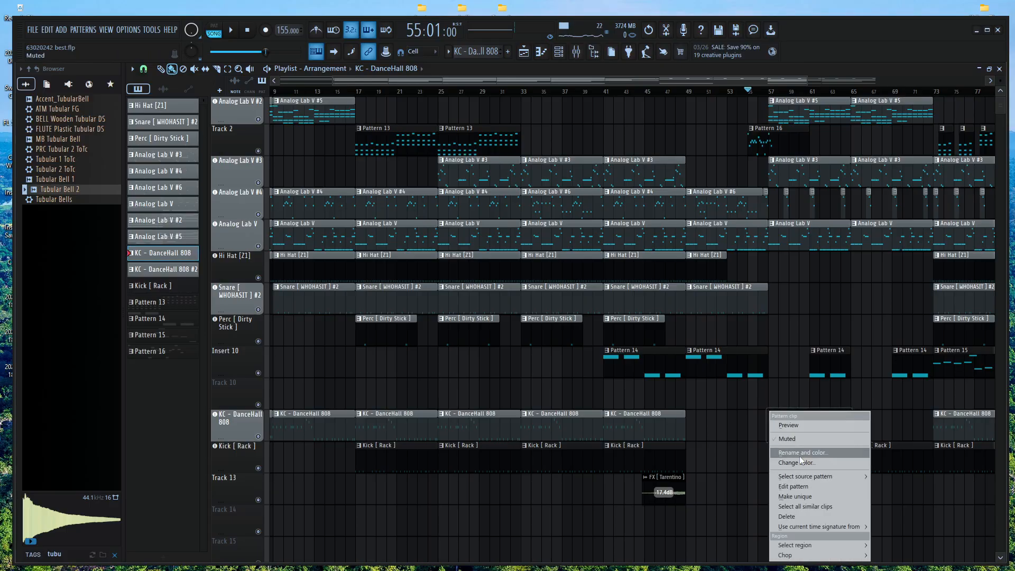
pyautogui.click(826, 498)
# Edit the unique 808 clip so bar 1 opens with G#6, D#6 and two C#6 notes before the existing ones, and play it
pyautogui.click(771, 413)
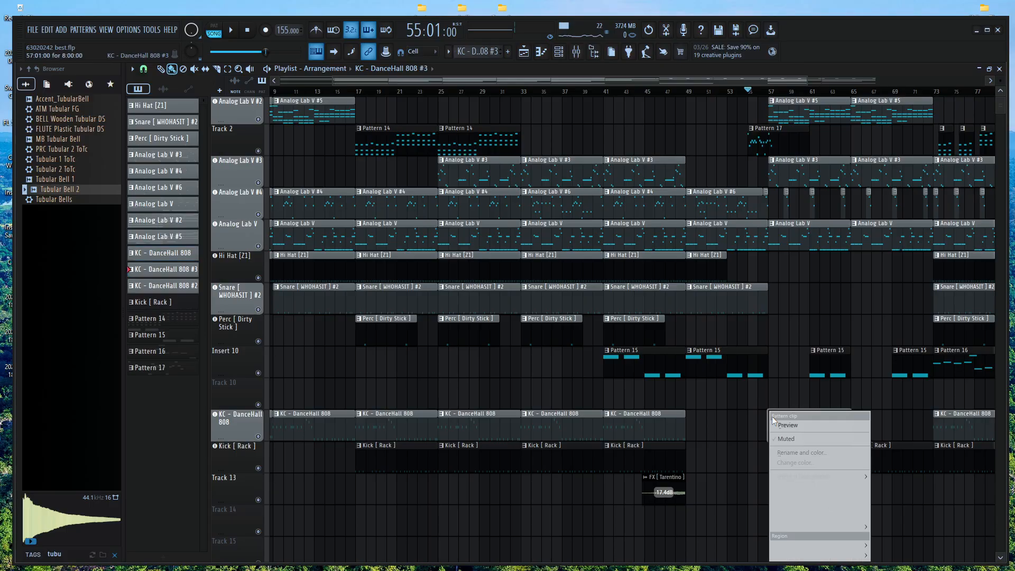
pyautogui.click(814, 429)
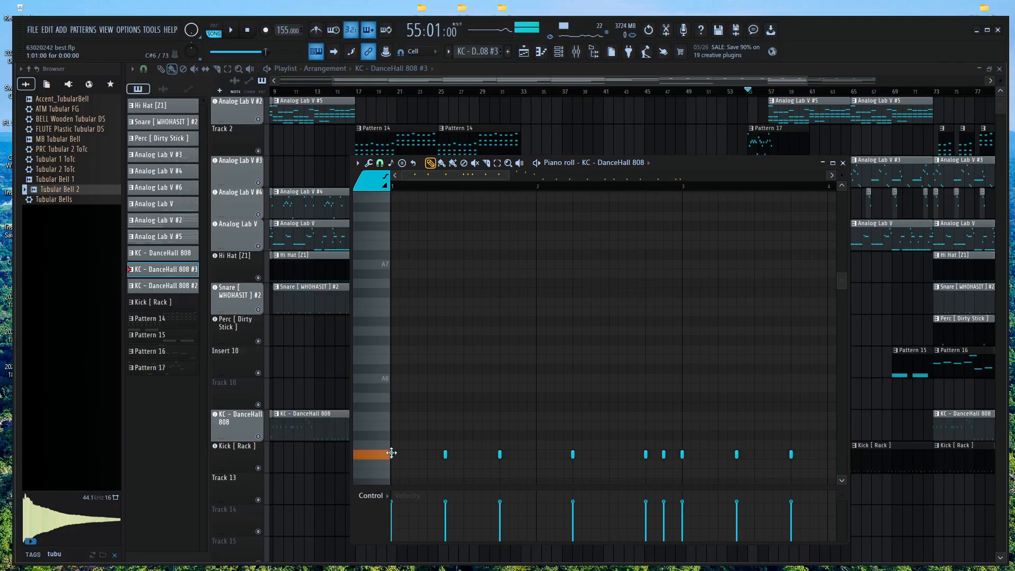
pyautogui.moveTo(391, 452); pyautogui.dragTo(377, 405)
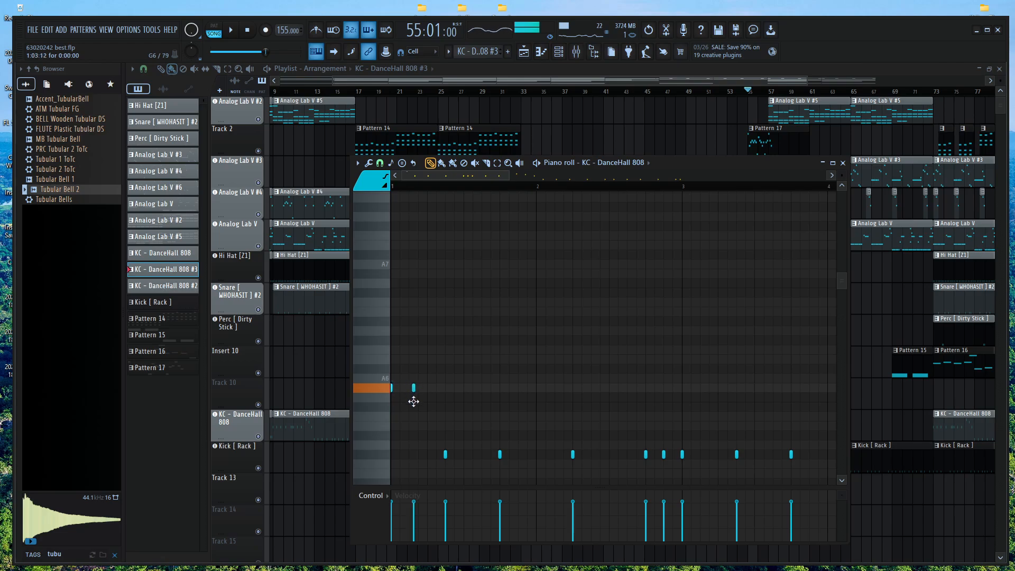
pyautogui.moveTo(413, 401); pyautogui.dragTo(407, 441)
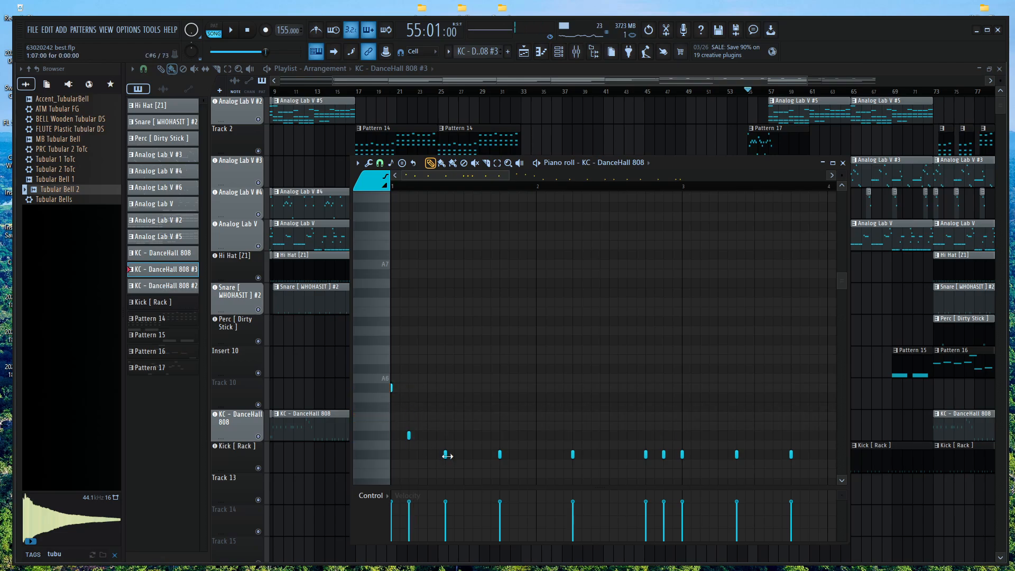
pyautogui.press('space')
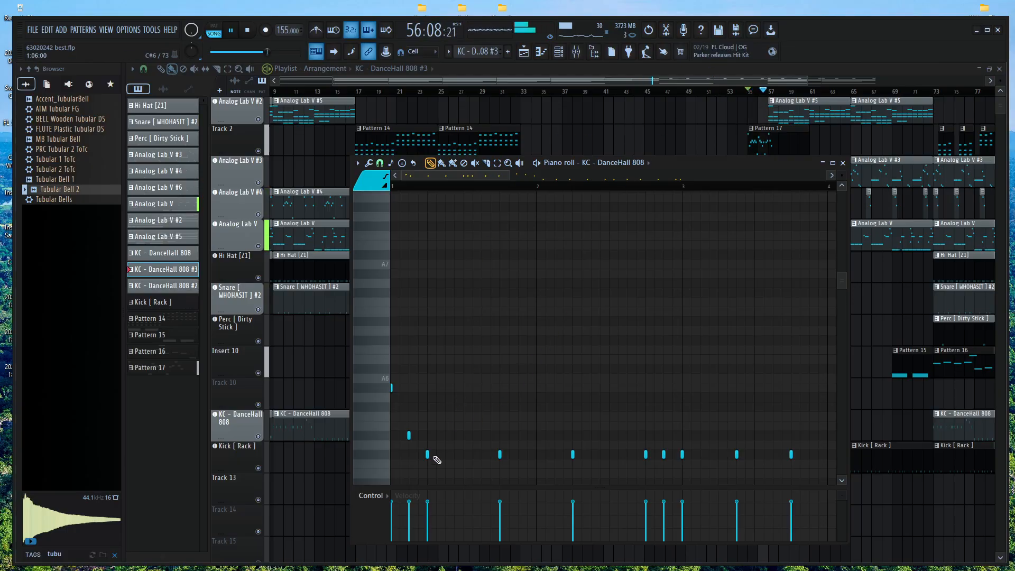
pyautogui.moveTo(427, 456); pyautogui.dragTo(462, 461)
pyautogui.press('space')
pyautogui.press('space')
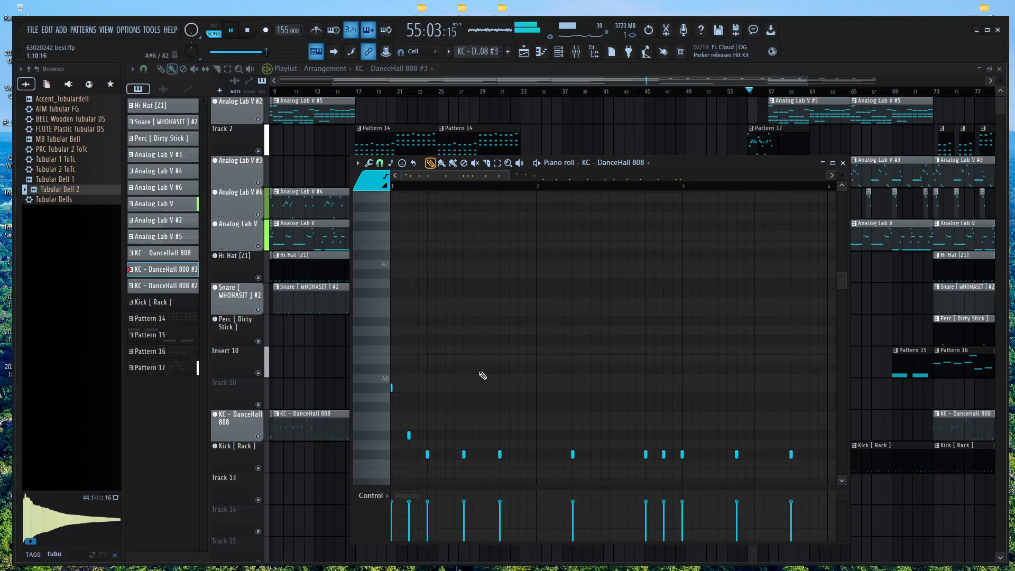
pyautogui.press('space')
# Return to the arrangement, play from bar 55, and check the KC - DanceHall 808 #3 clip at bar 57
pyautogui.click(773, 69)
pyautogui.scroll(-2, 834, 243)
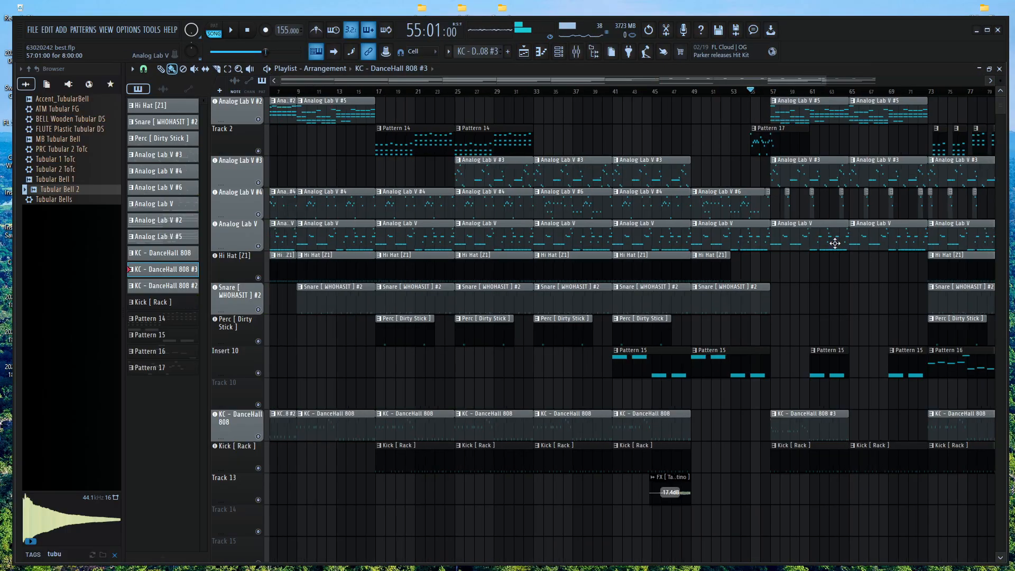
pyautogui.scroll(-1, 774, 238)
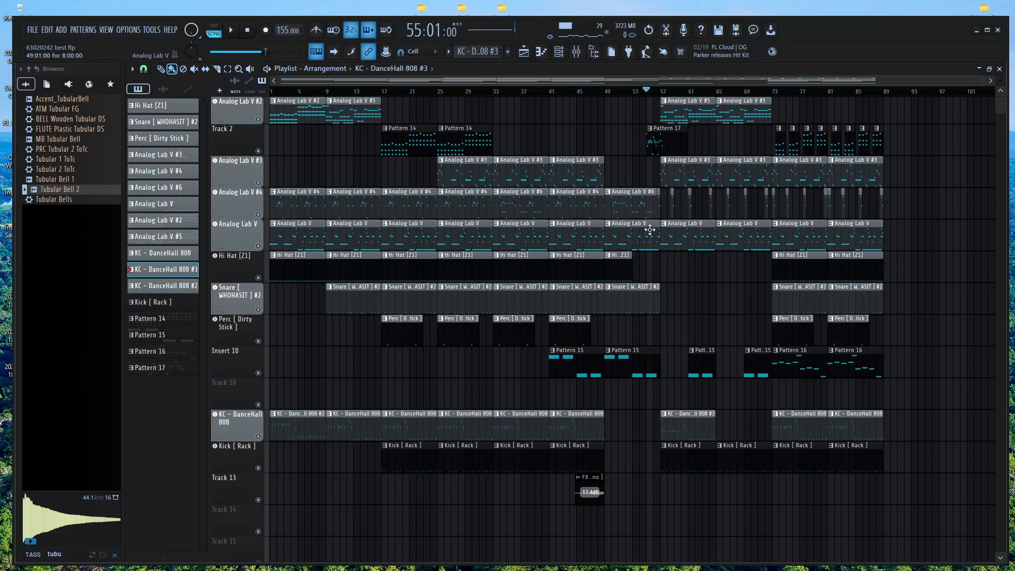
pyautogui.scroll(3, 649, 230)
pyautogui.press('space')
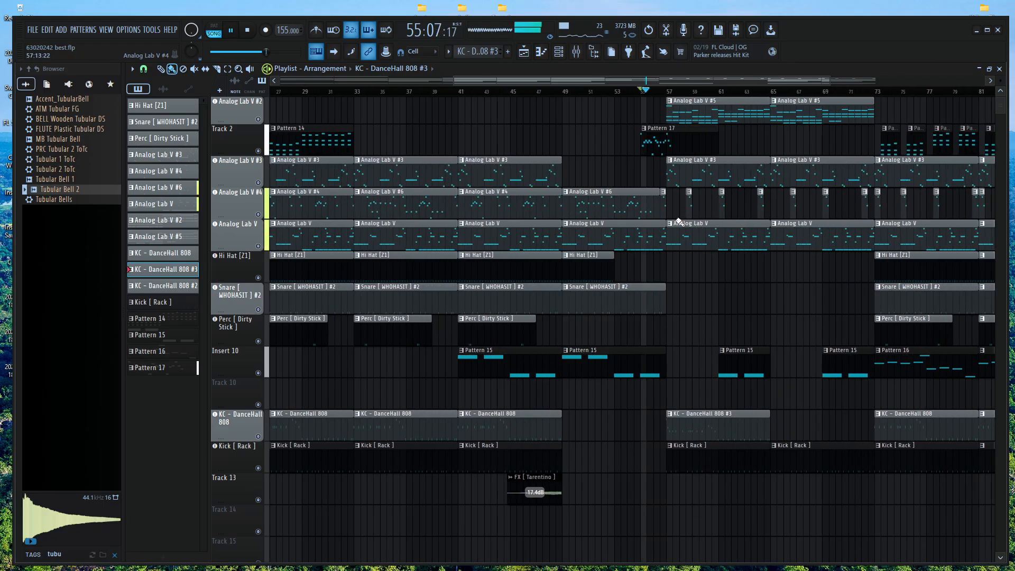
pyautogui.doubleClick(702, 423)
pyautogui.press('space')
pyautogui.press('Escape')
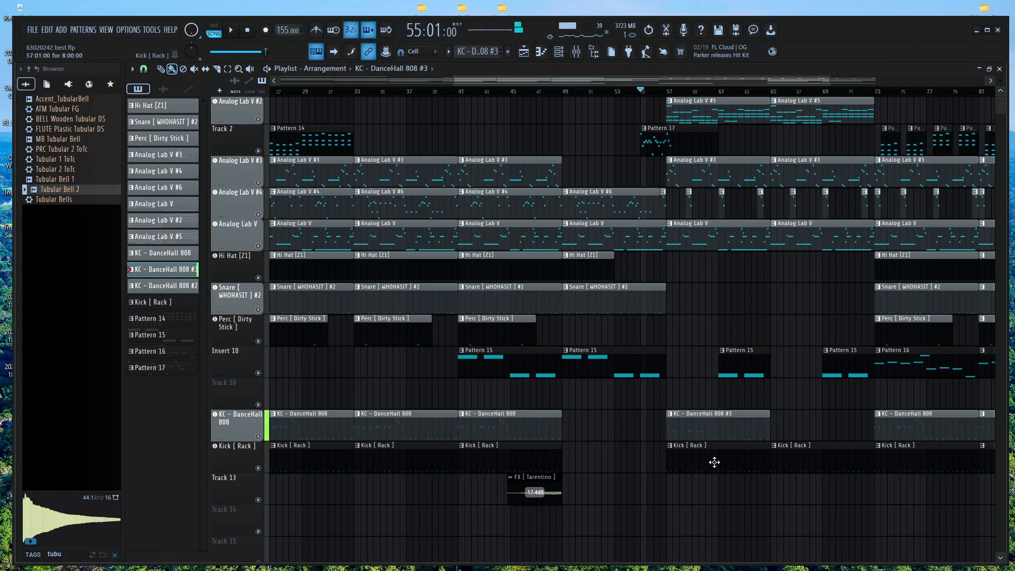
# Delete the Kick [ Rack ] clip at bar 57 and play the arrangement from bar 55
pyautogui.click(671, 445)
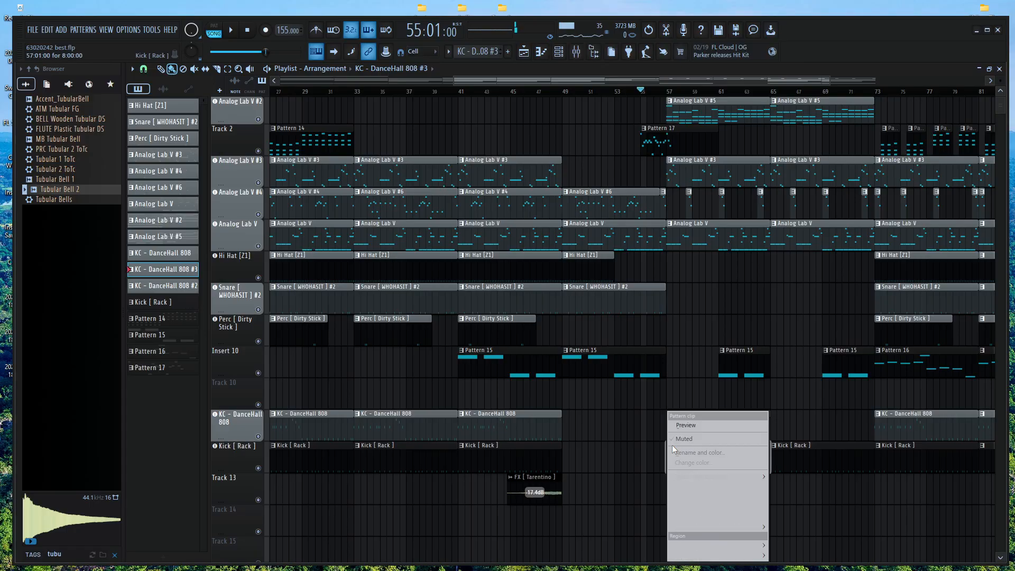
pyautogui.click(703, 452)
pyautogui.press('space')
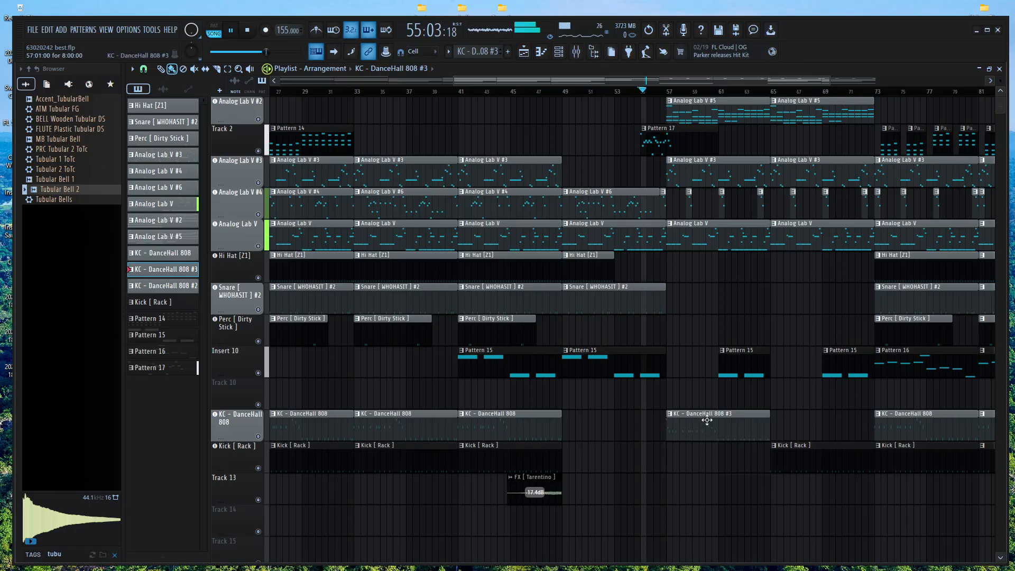
# In the KC - DanceHall 808 #3 clip, move two C#6 notes to step 11 of bar 1 and bar 2's start, and add one at step 7 of bar 2
pyautogui.doubleClick(702, 423)
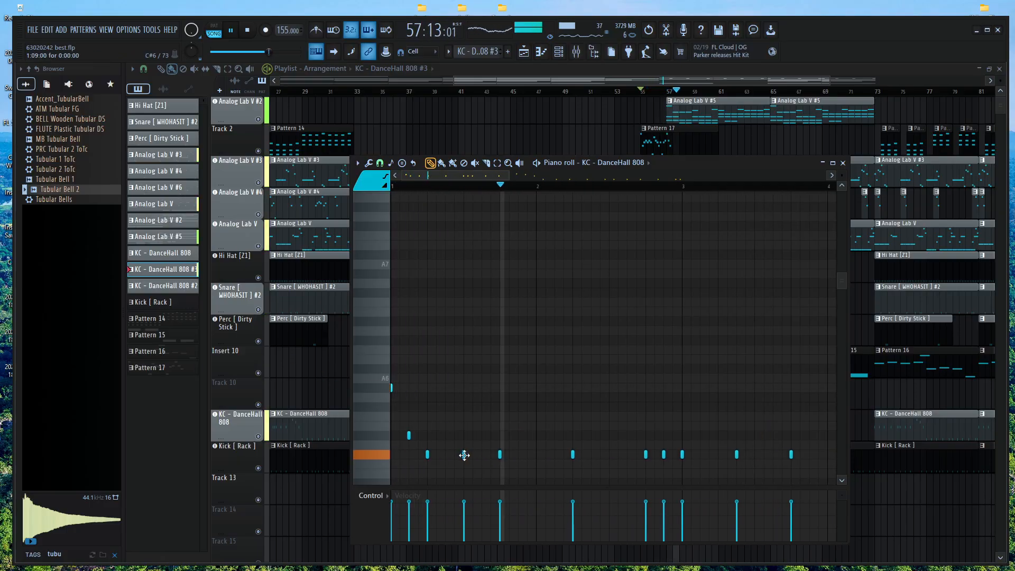
pyautogui.moveTo(464, 455); pyautogui.dragTo(538, 457)
pyautogui.press('space')
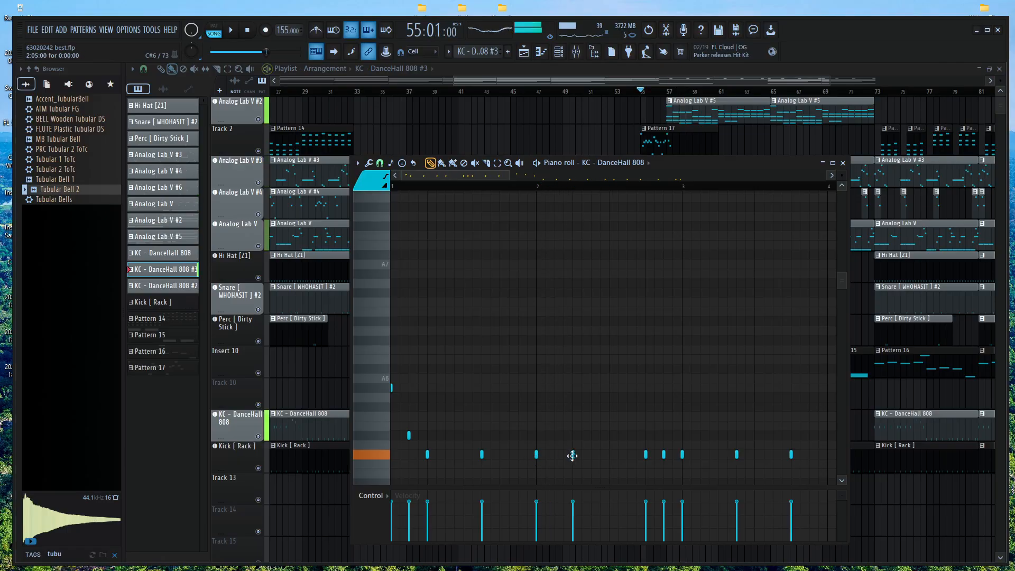
pyautogui.press('space')
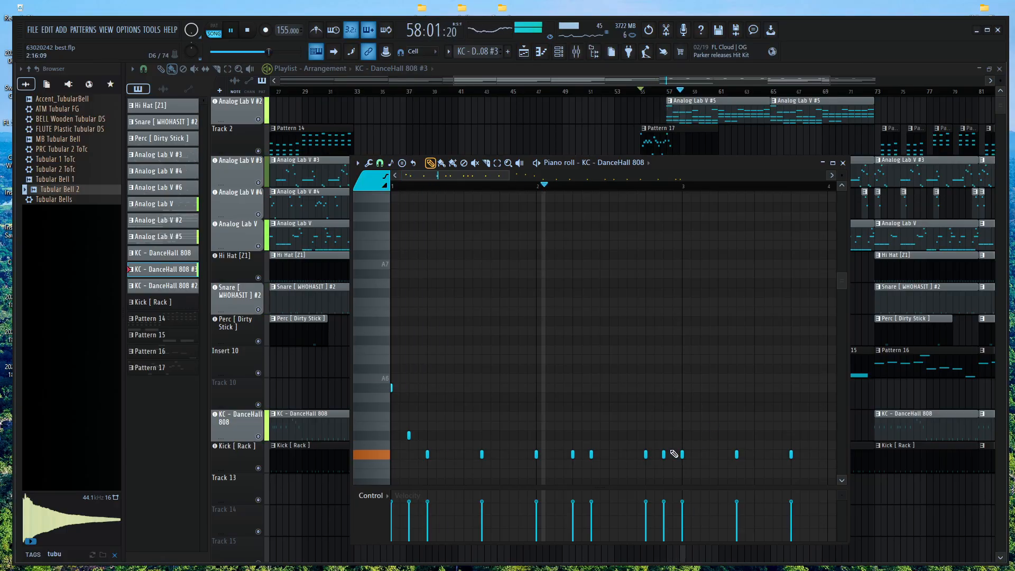
pyautogui.press('space')
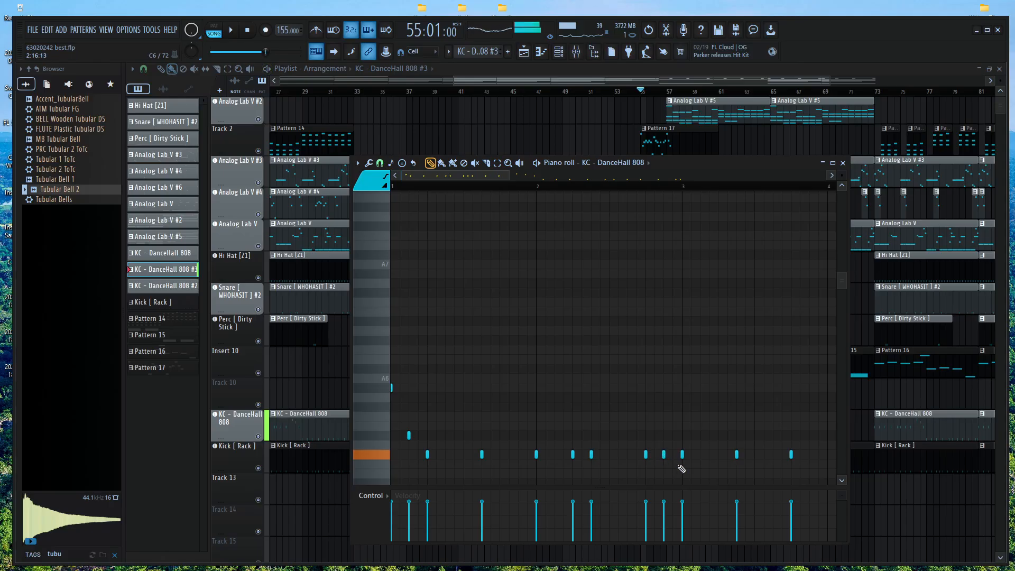
# Raise the first note of bar 3 to D#6, add an A5 note at step 3, and play the section
pyautogui.moveTo(683, 457); pyautogui.dragTo(682, 430)
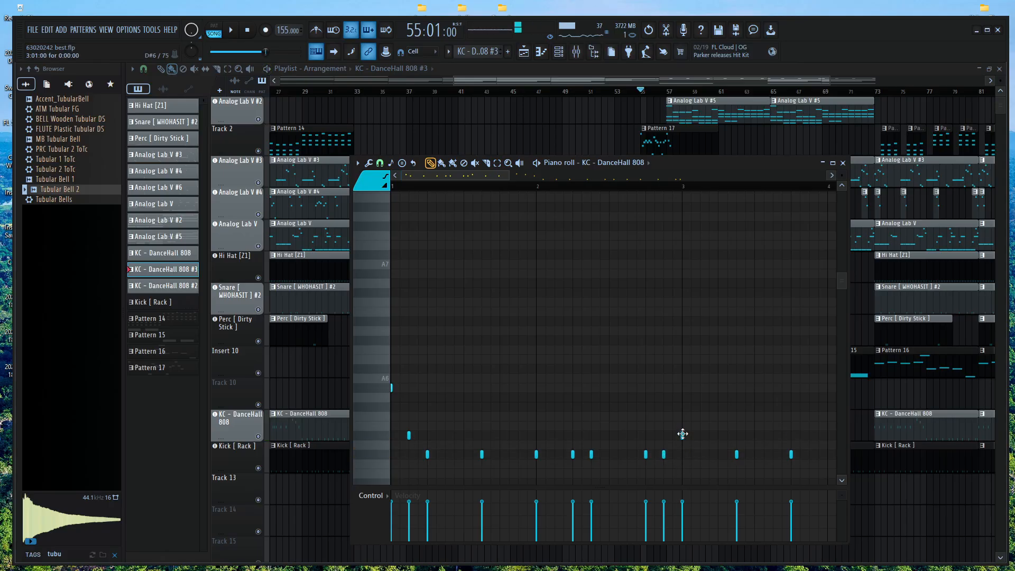
pyautogui.moveTo(702, 472); pyautogui.dragTo(700, 433)
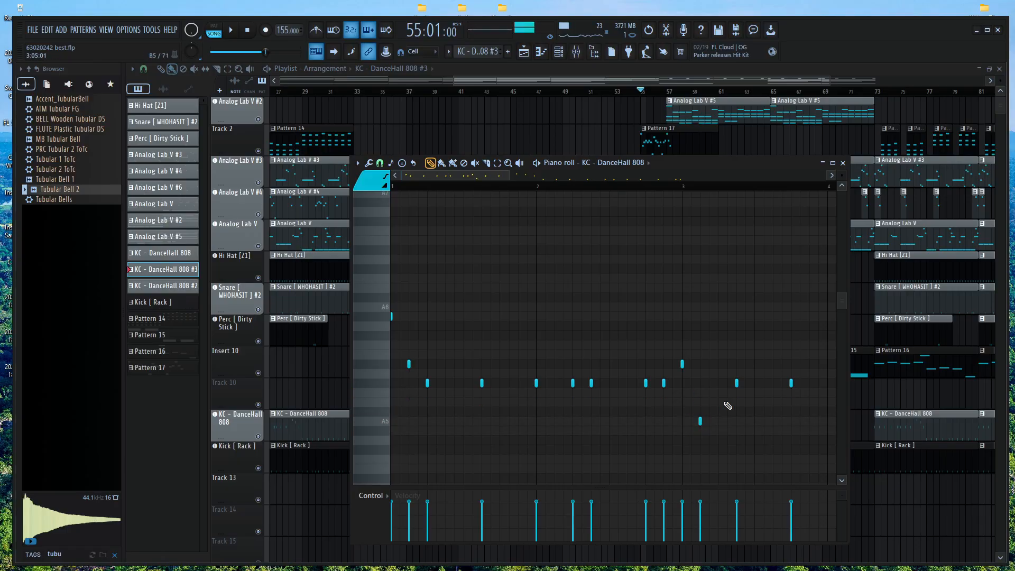
pyautogui.press('space')
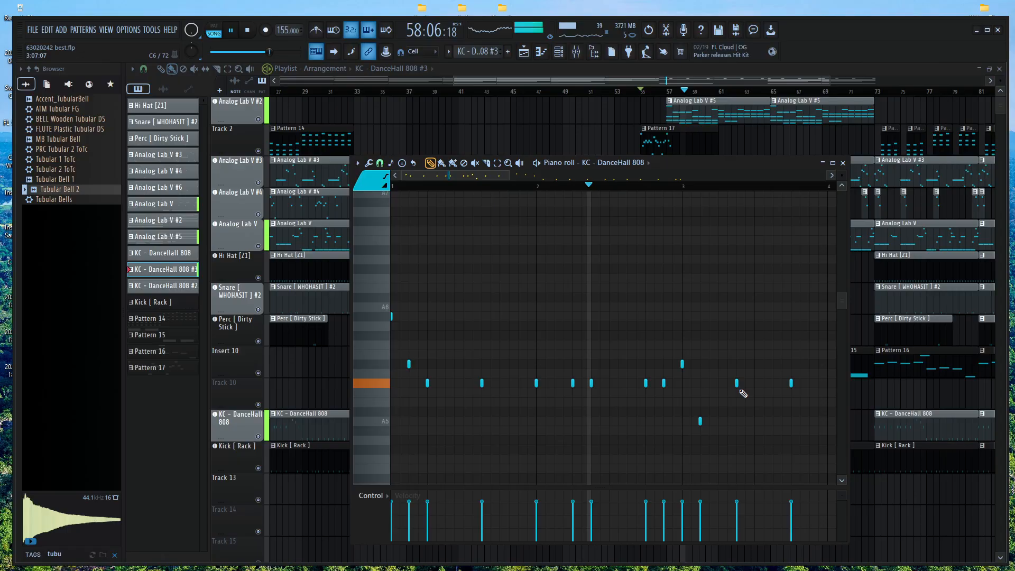
pyautogui.press('space')
# Arrange the following bar 3 notes as G#5 at steps 5 and 11 and C#6 at step 13, checking them during playback
pyautogui.moveTo(737, 384); pyautogui.dragTo(700, 423)
pyautogui.click(682, 364)
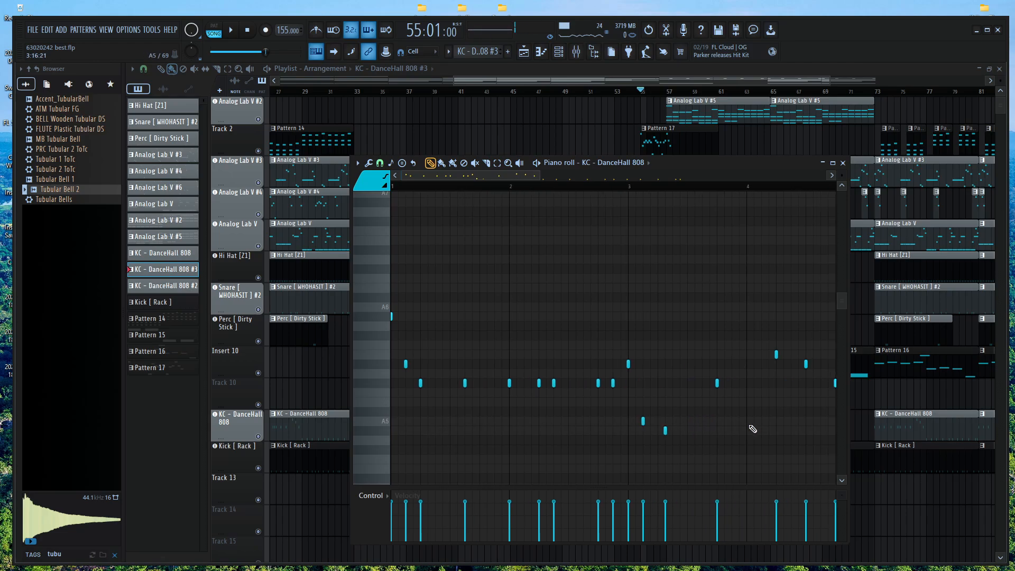
pyautogui.scroll(-2, 750, 426)
pyautogui.press('space')
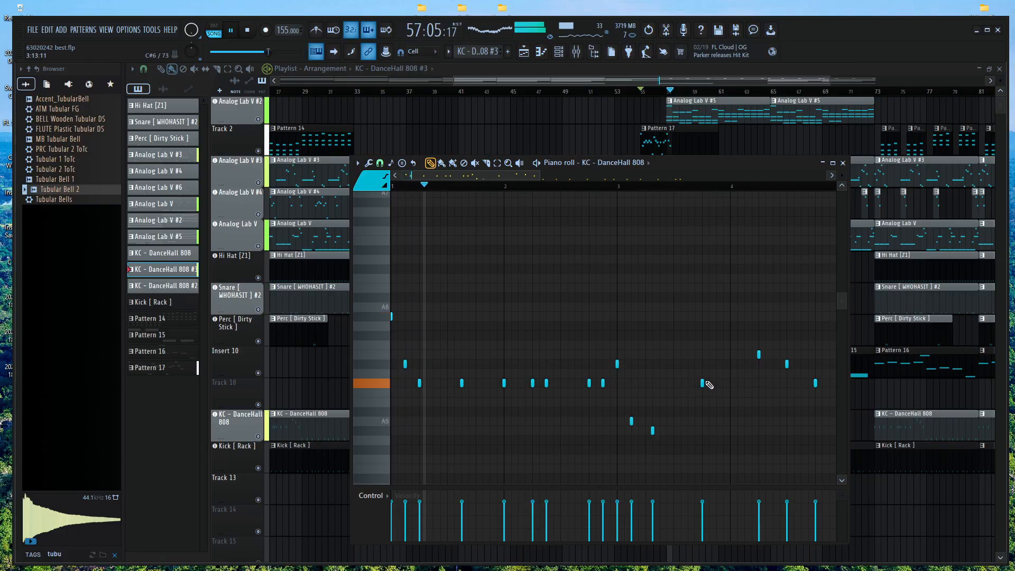
pyautogui.rightClick(653, 430)
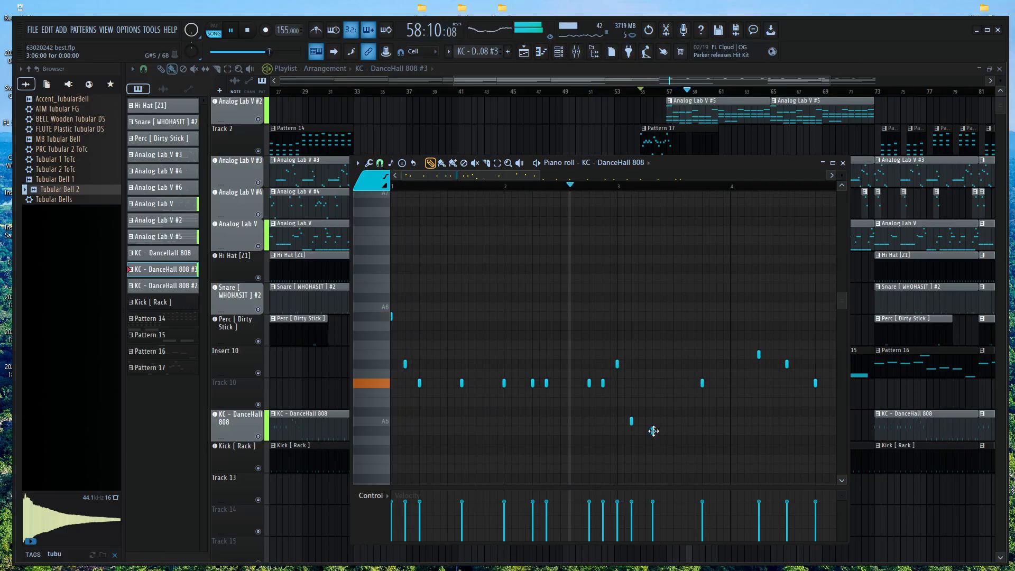
pyautogui.click(653, 430)
pyautogui.click(688, 430)
pyautogui.press('space')
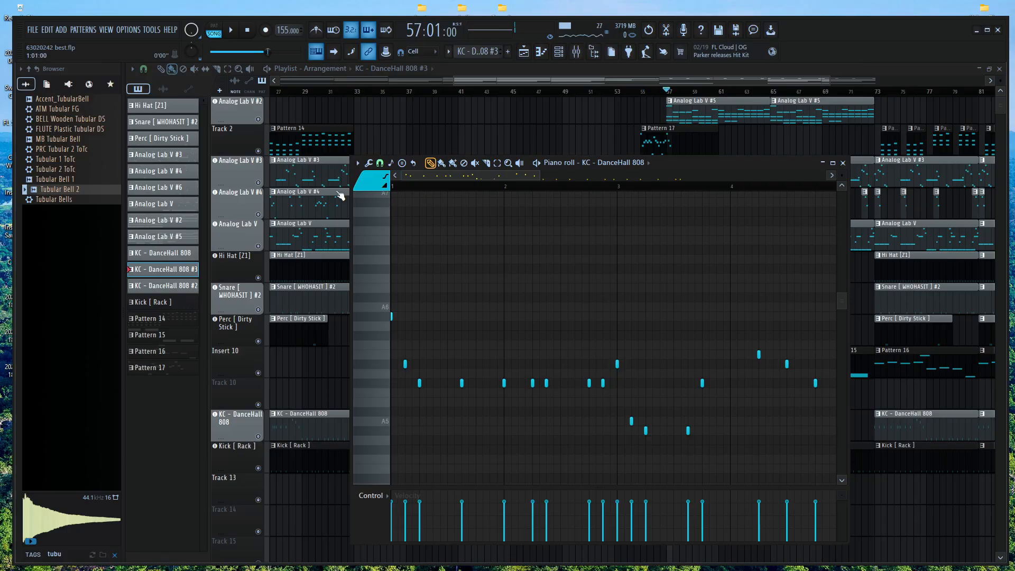
# Try lowering the A5 note in bar 3 to G5, play it from bar 57, and undo the move
pyautogui.press('space')
pyautogui.scroll(2, 671, 462)
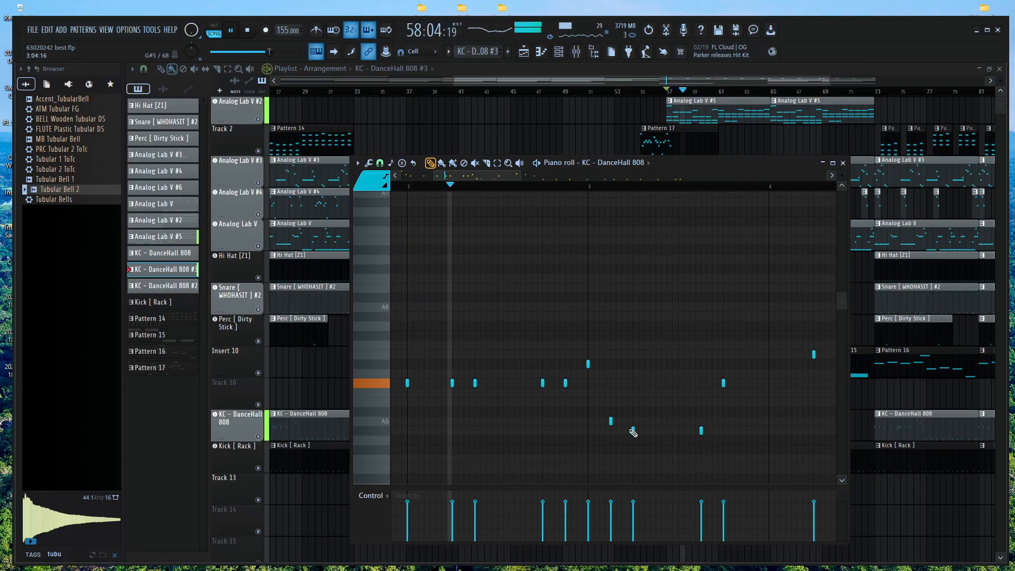
pyautogui.press('space')
pyautogui.moveTo(611, 422); pyautogui.dragTo(610, 447)
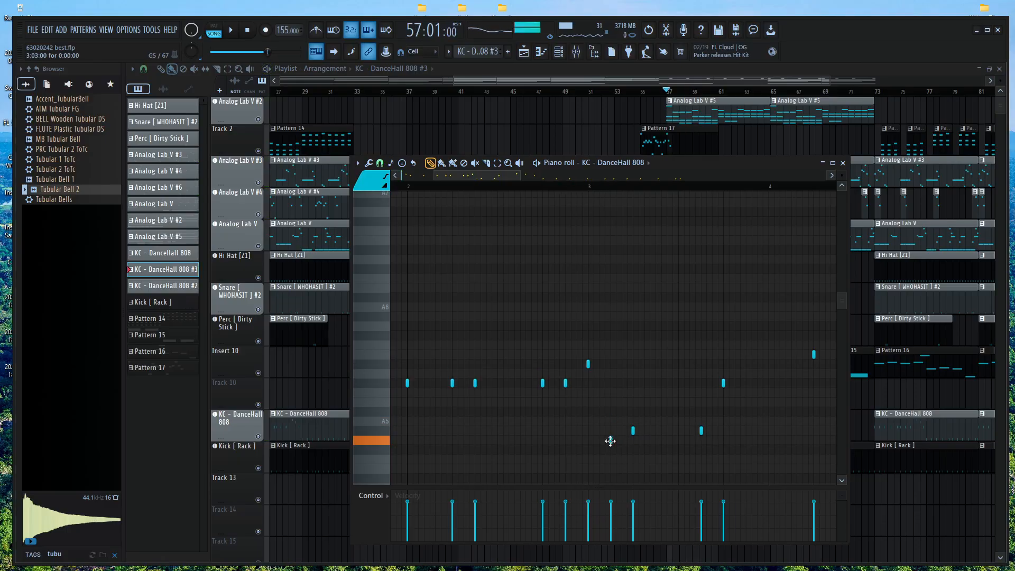
pyautogui.press('space')
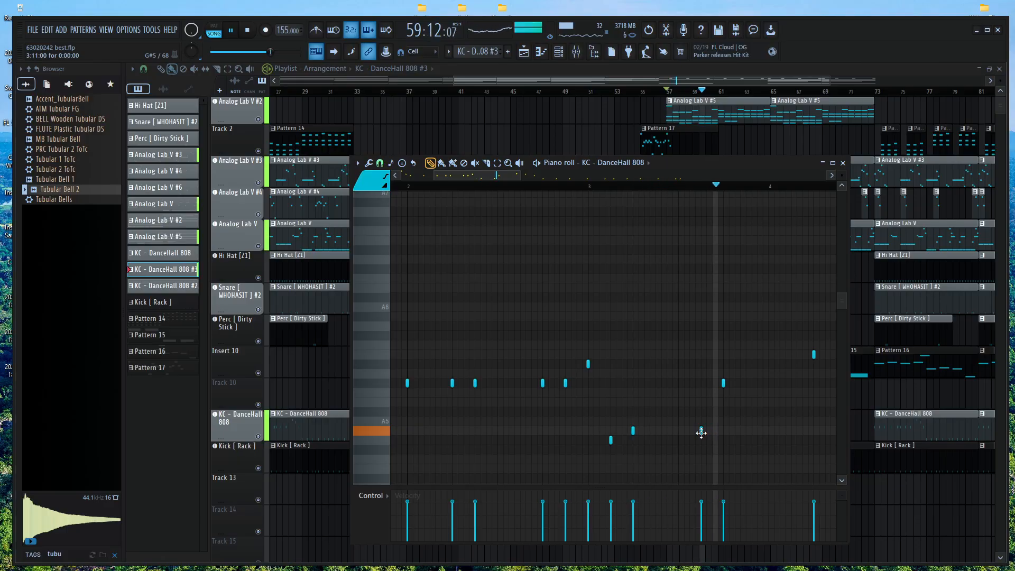
pyautogui.press('space')
pyautogui.press('space')
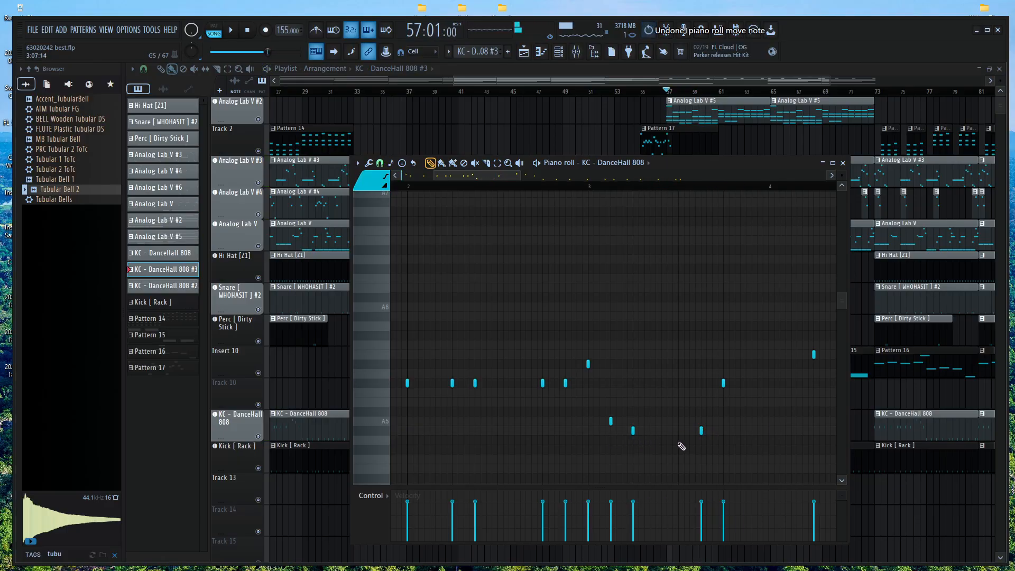
# Move the C#6 note at step 13 of bar 3 to G#5 at step 15, and play the 808 clip through bar 5
pyautogui.moveTo(701, 431); pyautogui.dragTo(679, 430)
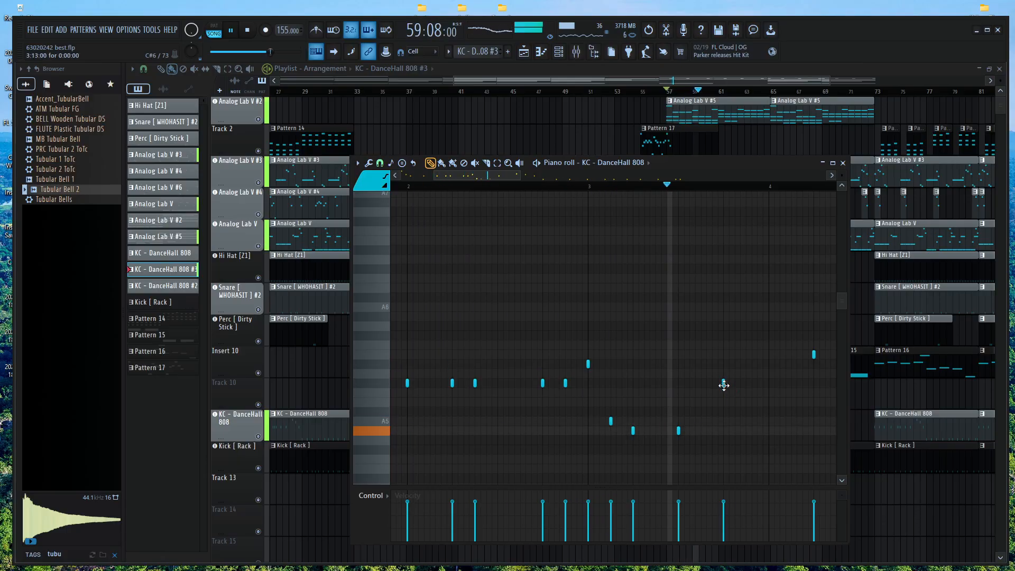
pyautogui.moveTo(679, 431); pyautogui.dragTo(702, 430)
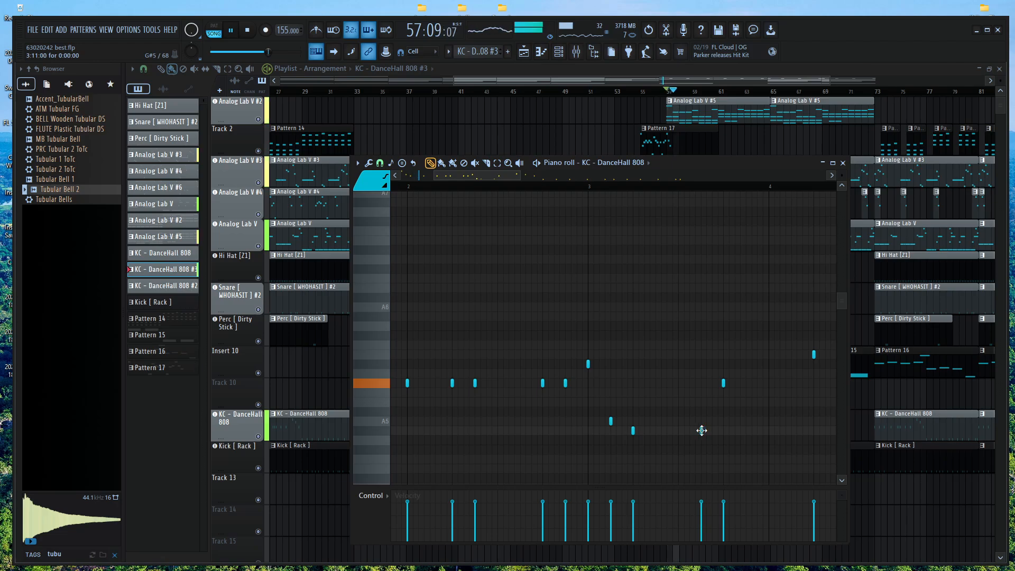
pyautogui.moveTo(724, 385); pyautogui.dragTo(748, 431)
pyautogui.scroll(-2, 748, 441)
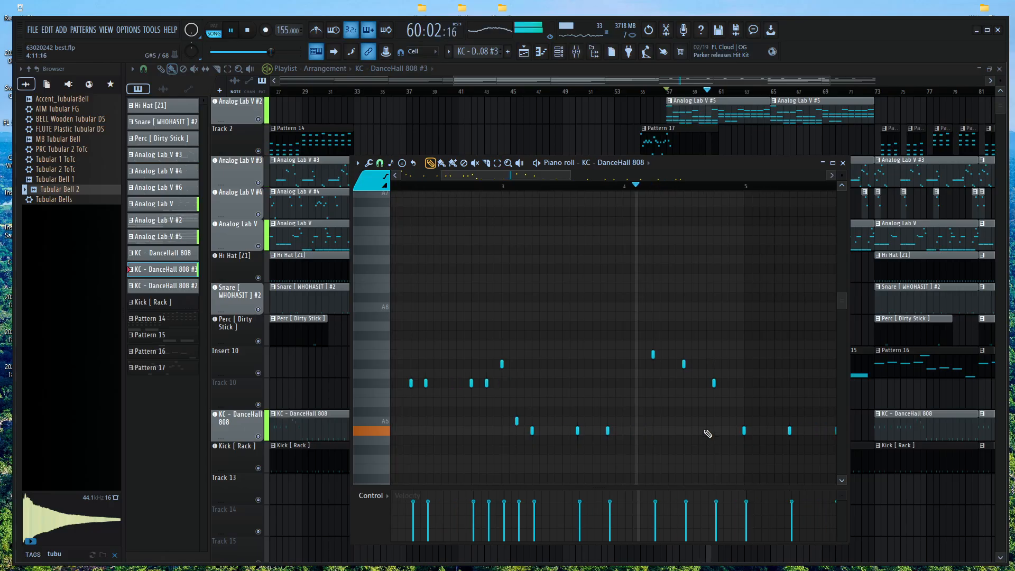
pyautogui.scroll(-2, 745, 383)
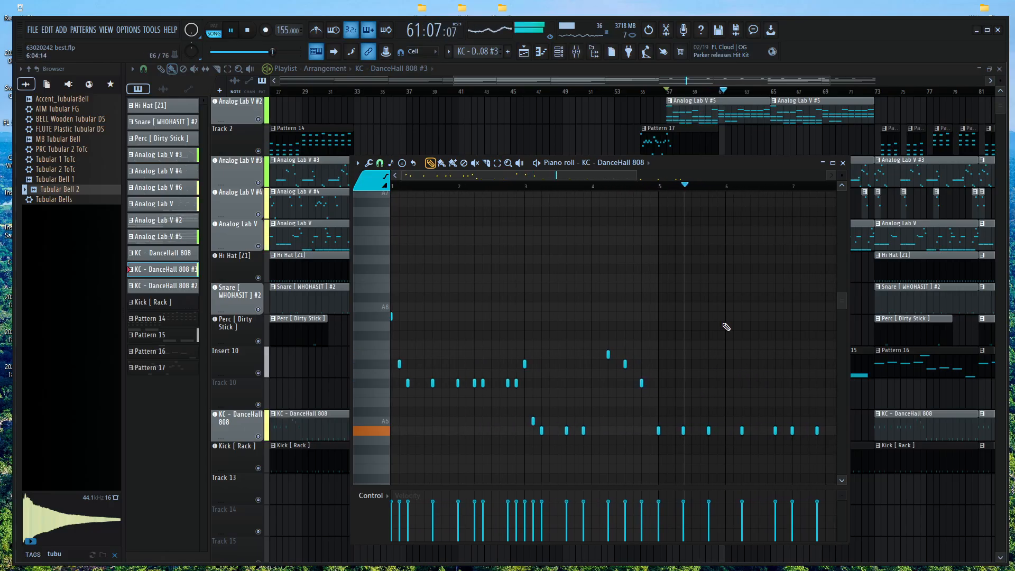
pyautogui.press('space')
# Copy the Snare [ WHOHASIT ] #2 clip after bar 57, trim it to start at bar 61, and play the arrangement from bar 57
pyautogui.click(711, 94)
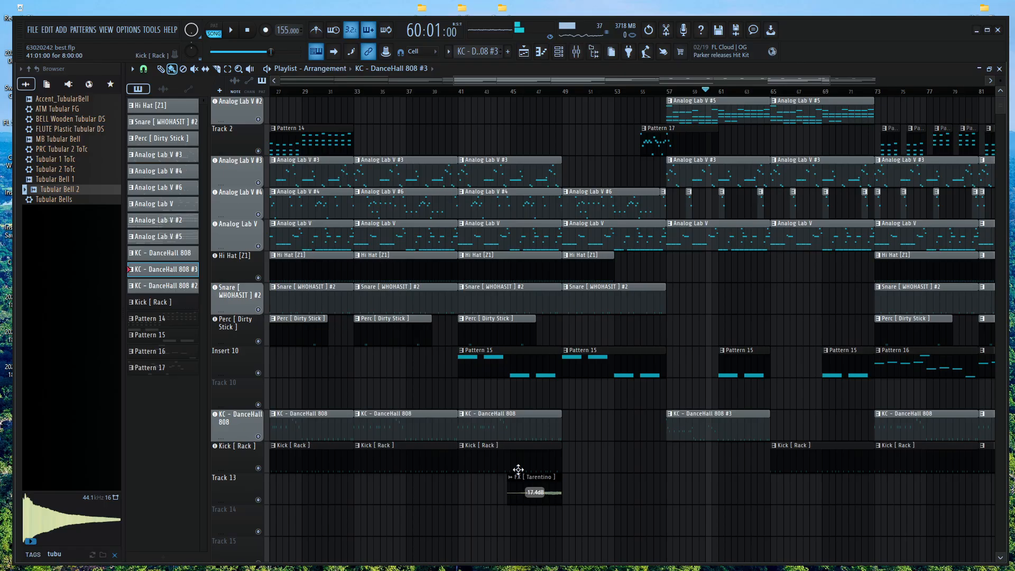
pyautogui.moveTo(493, 337); pyautogui.dragTo(568, 328)
pyautogui.hotkey('ctrl', 'z')
pyautogui.moveTo(616, 300); pyautogui.dragTo(698, 302)
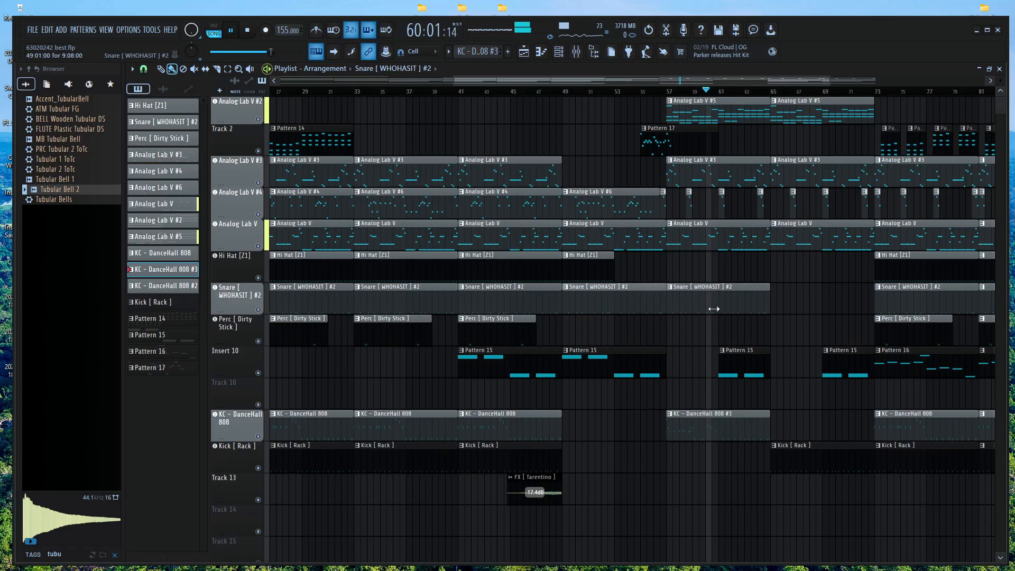
pyautogui.moveTo(667, 300); pyautogui.dragTo(709, 304)
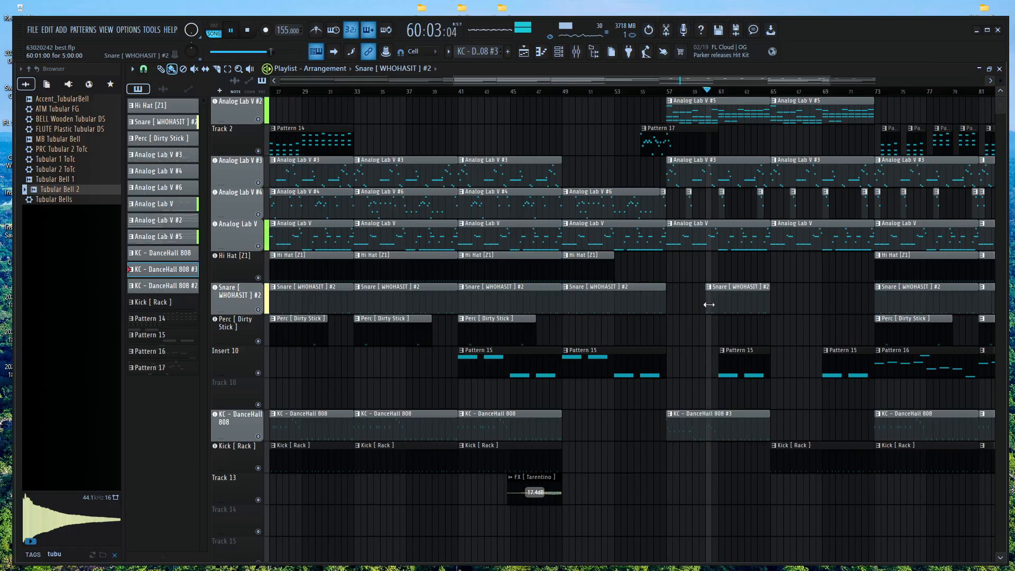
pyautogui.press('space')
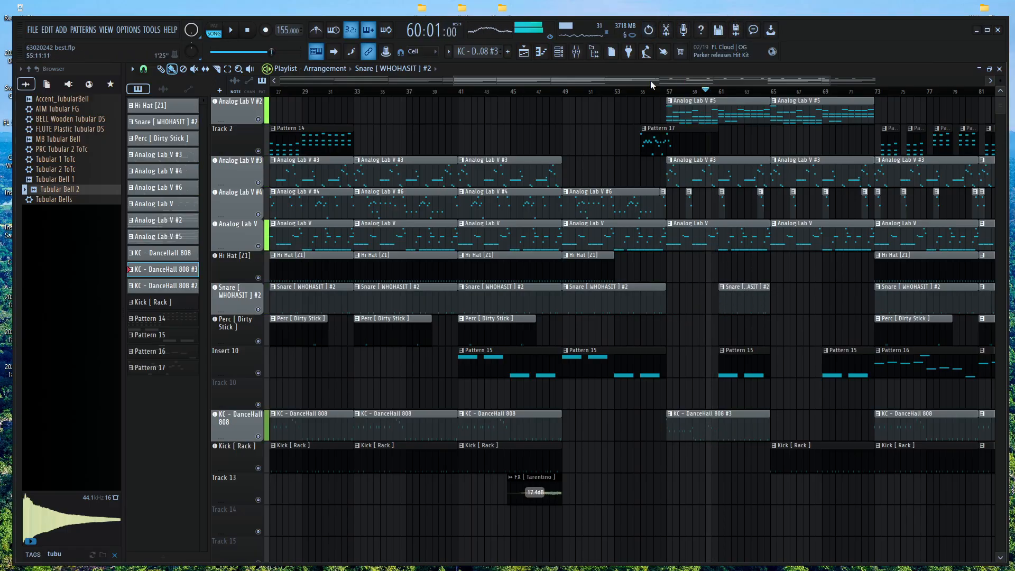
pyautogui.click(671, 93)
pyautogui.press('space')
pyautogui.scroll(3, 738, 294)
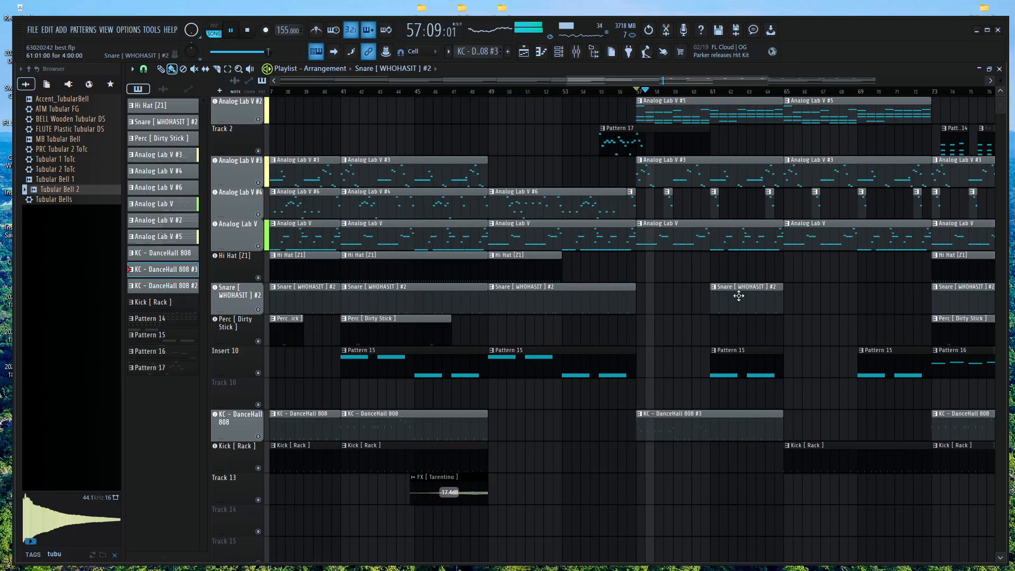
pyautogui.scroll(-4, 735, 293)
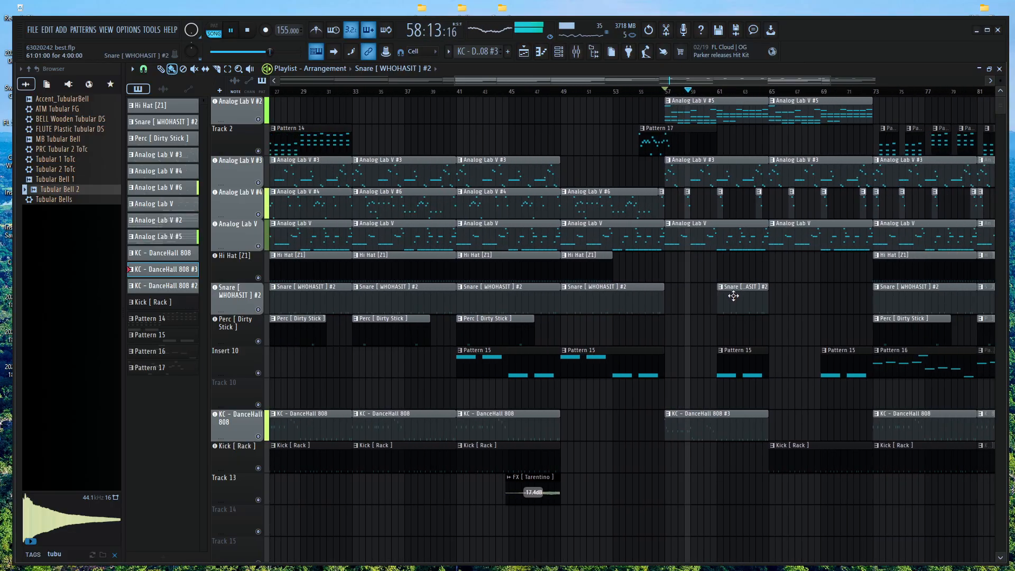
pyautogui.scroll(-1, 765, 331)
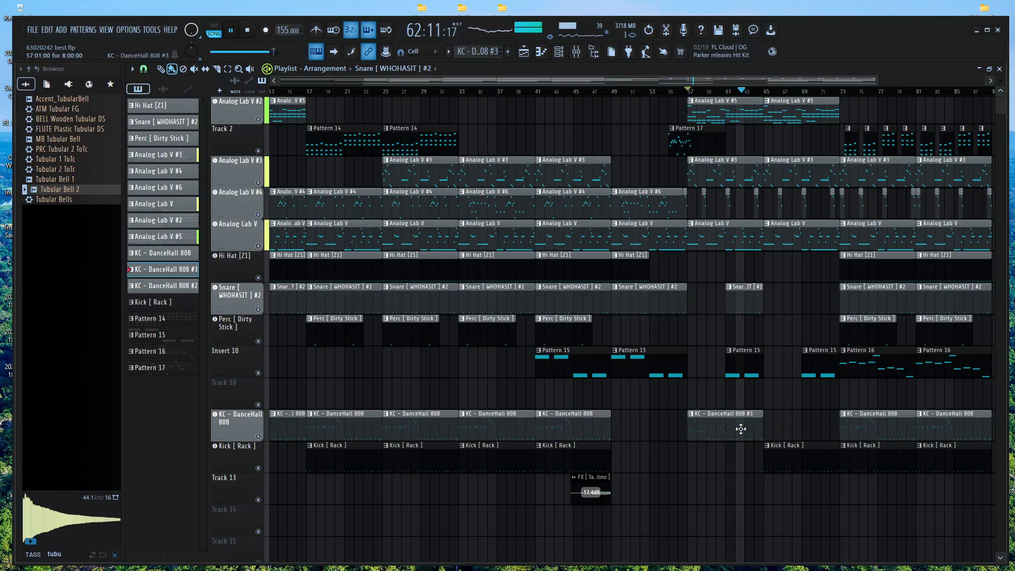
# Try filling bar 65 on the 808 track with a copy of the original KC - DanceHall 808 clip, and play it
pyautogui.moveTo(736, 426); pyautogui.dragTo(813, 422)
pyautogui.rightClick(830, 424)
pyautogui.moveTo(879, 430); pyautogui.dragTo(799, 432)
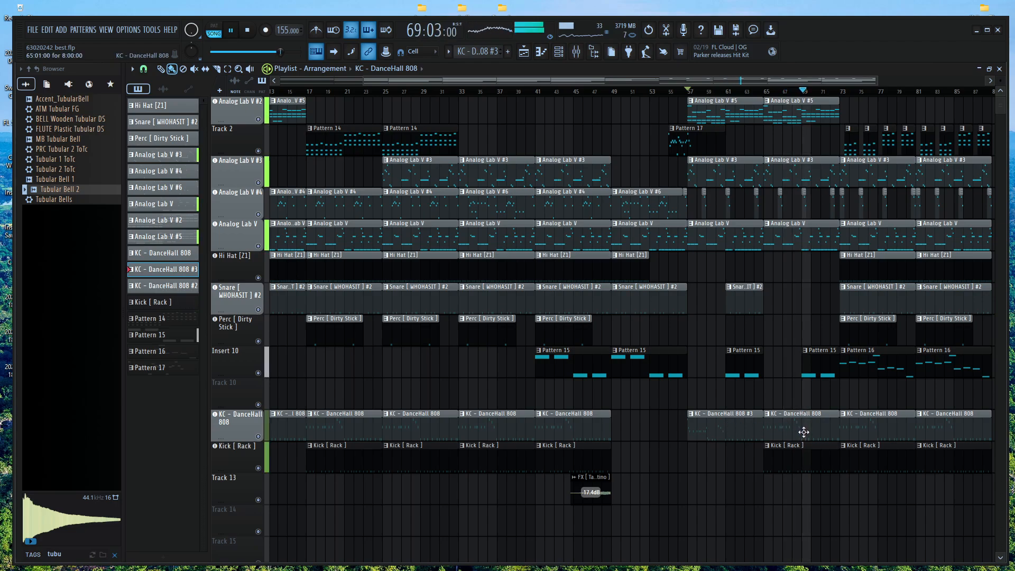
pyautogui.press('space')
# Move the KC - DanceHall 808 #3 clip to start at bar 58 and play the whole arrangement from the beginning
pyautogui.moveTo(733, 421)
pyautogui.mouseDown()
pyautogui.moveTo(798, 430)
pyautogui.moveTo(727, 426)
pyautogui.mouseUp()
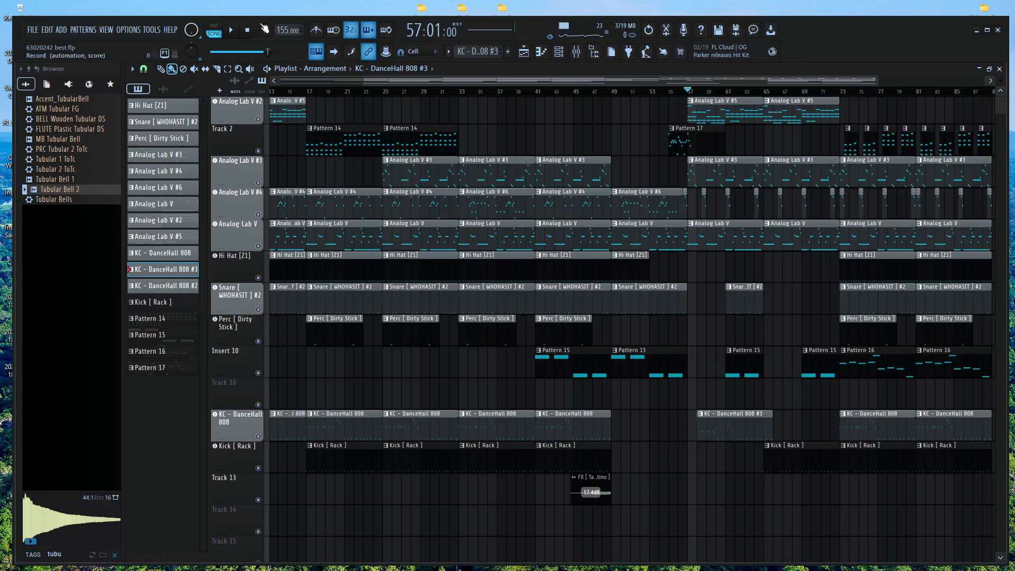
pyautogui.press('space')
pyautogui.scroll(-2, 689, 365)
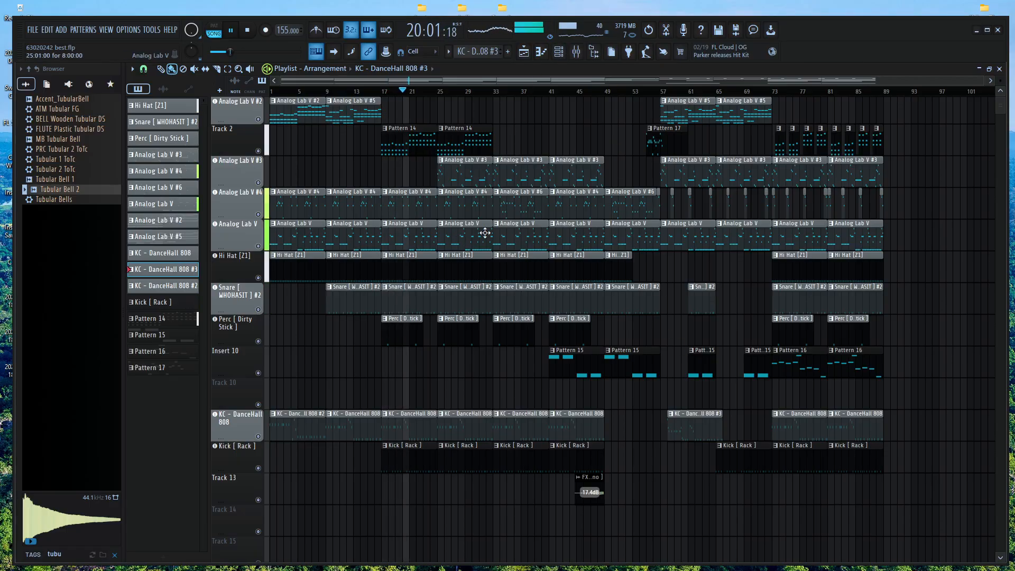
# Replace the KC - DanceHall 808 channel's sample with Franchise 808 from the Favorite 808s folder
pyautogui.press('F6')
pyautogui.press('space')
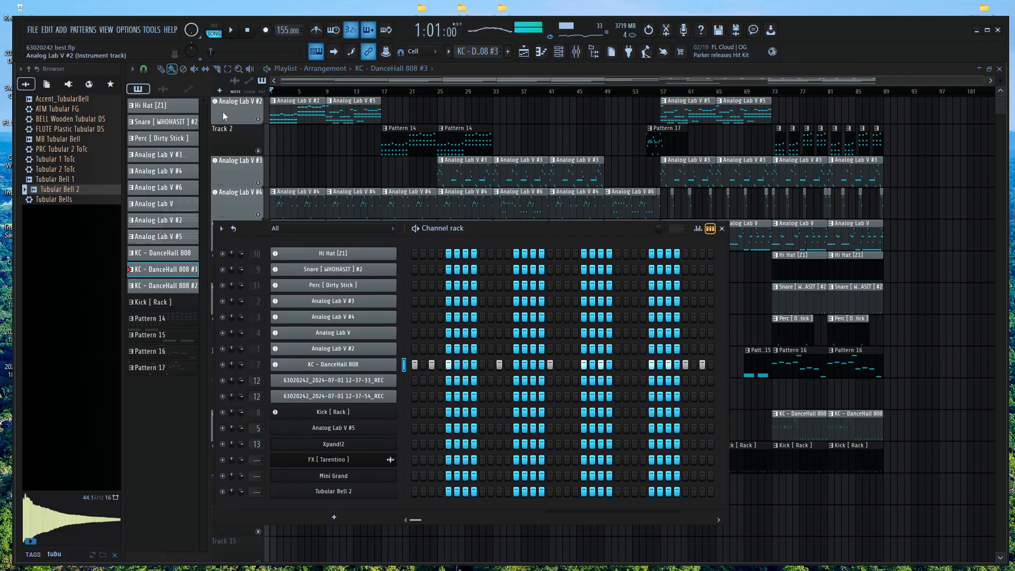
pyautogui.click(46, 84)
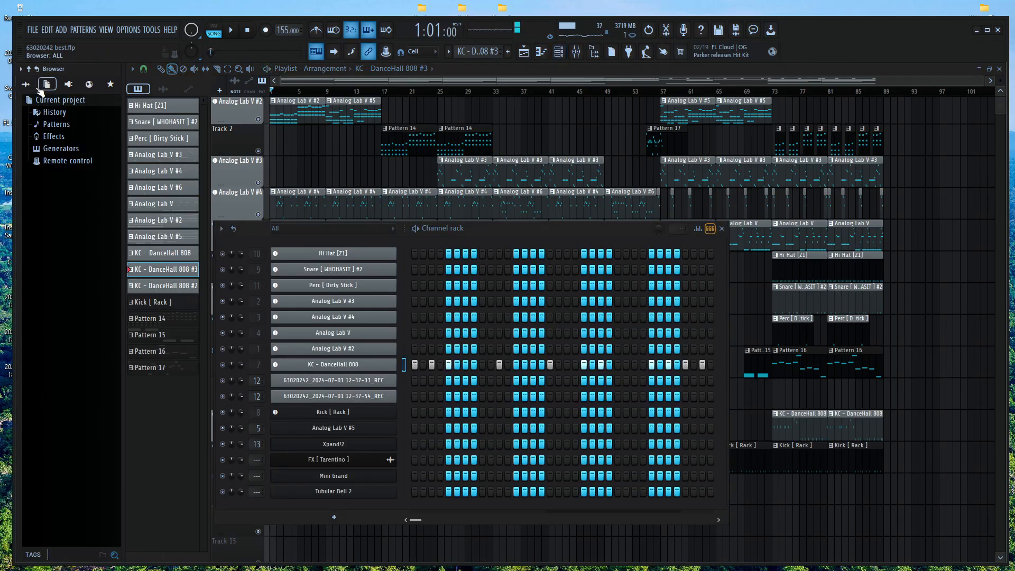
pyautogui.click(25, 84)
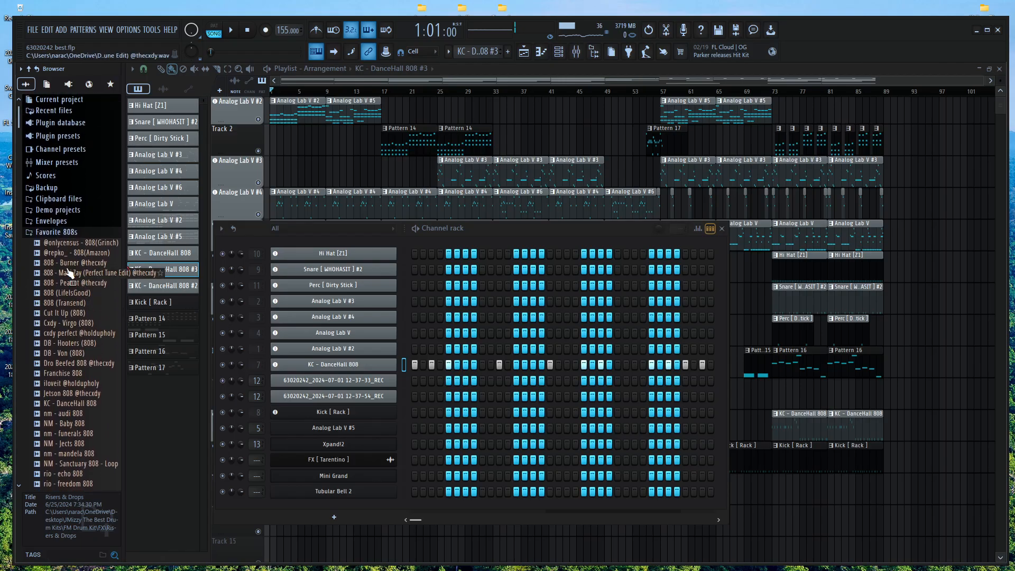
pyautogui.scroll(-6, 78, 385)
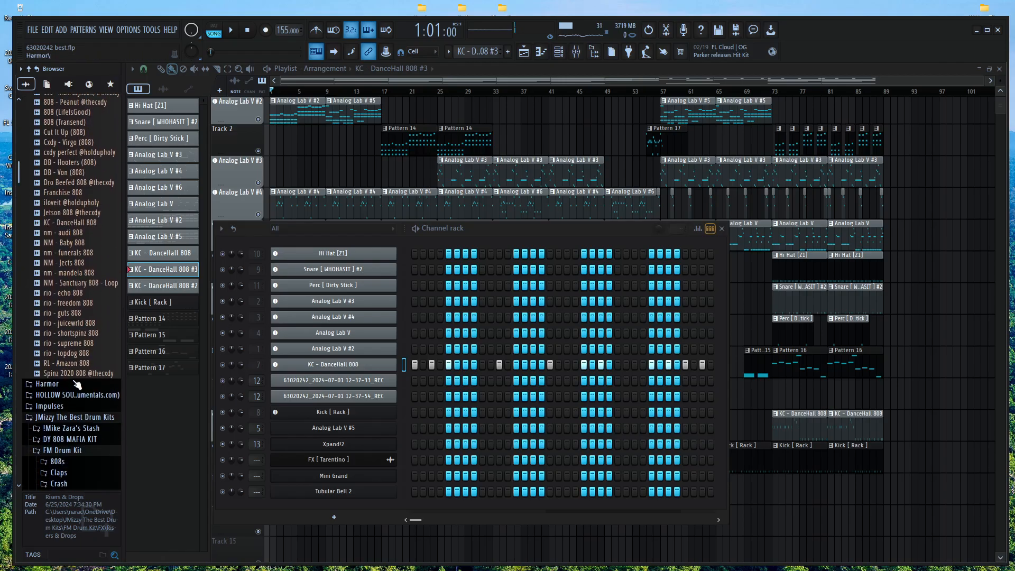
pyautogui.click(74, 193)
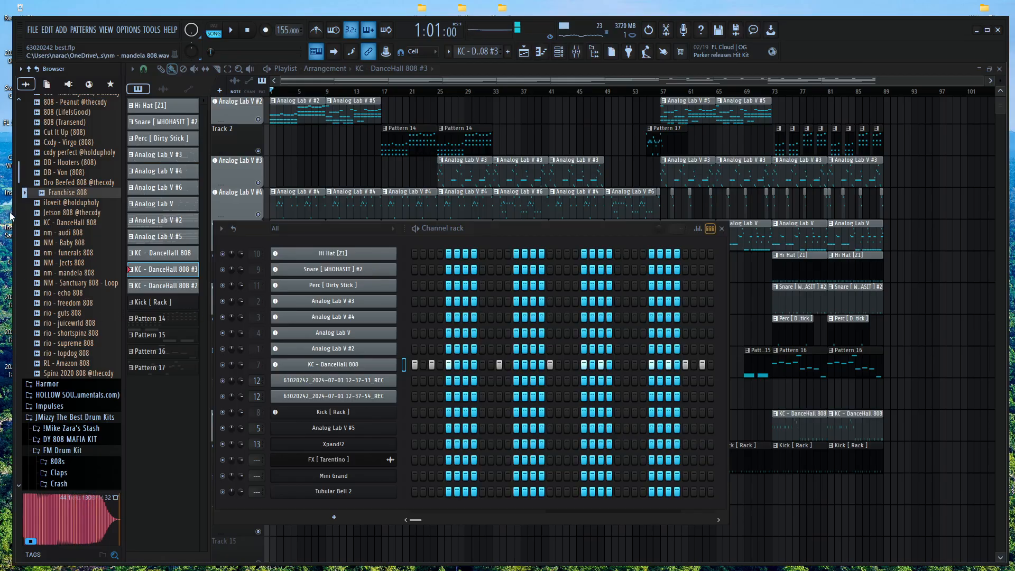
pyautogui.moveTo(66, 192); pyautogui.dragTo(363, 367)
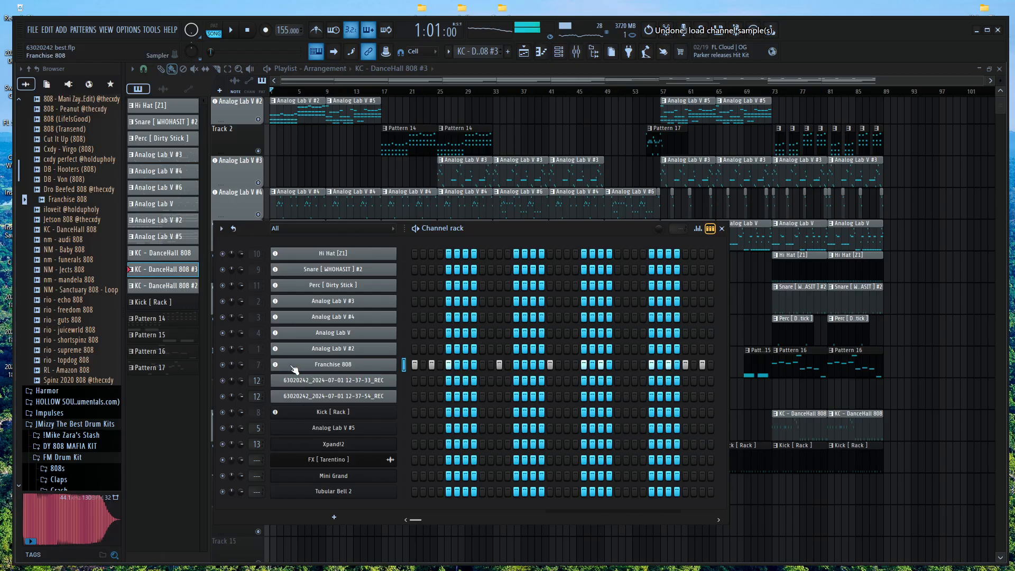
# Undo the Franchise 808 sample load, replace the channel's sample with nm - mandela 808, and play the arrangement
pyautogui.hotkey('ctrl', 'z')
pyautogui.press('space')
pyautogui.press('space')
pyautogui.click(78, 281)
pyautogui.moveTo(77, 284); pyautogui.dragTo(347, 365)
pyautogui.press('space')
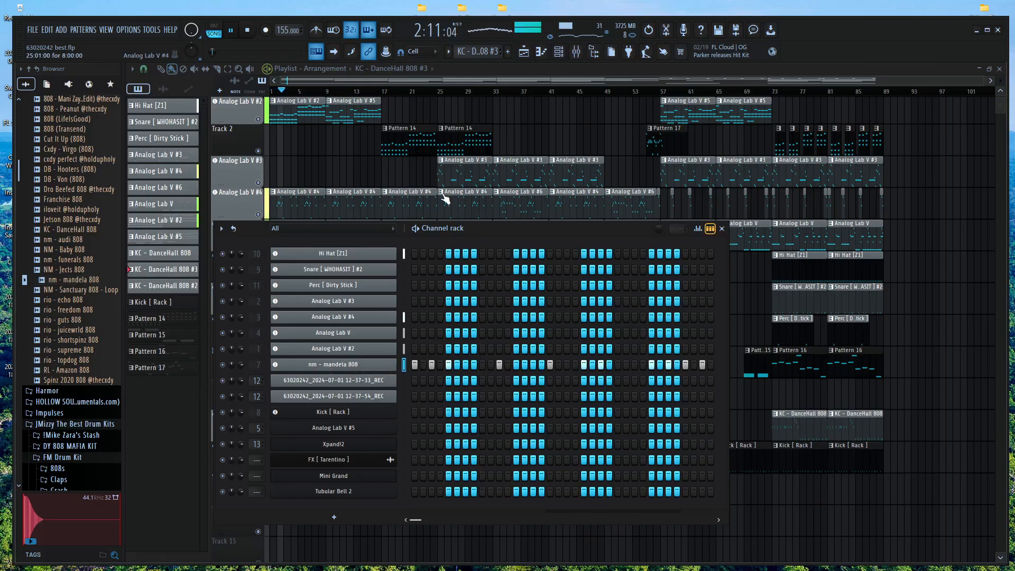
pyautogui.click(577, 53)
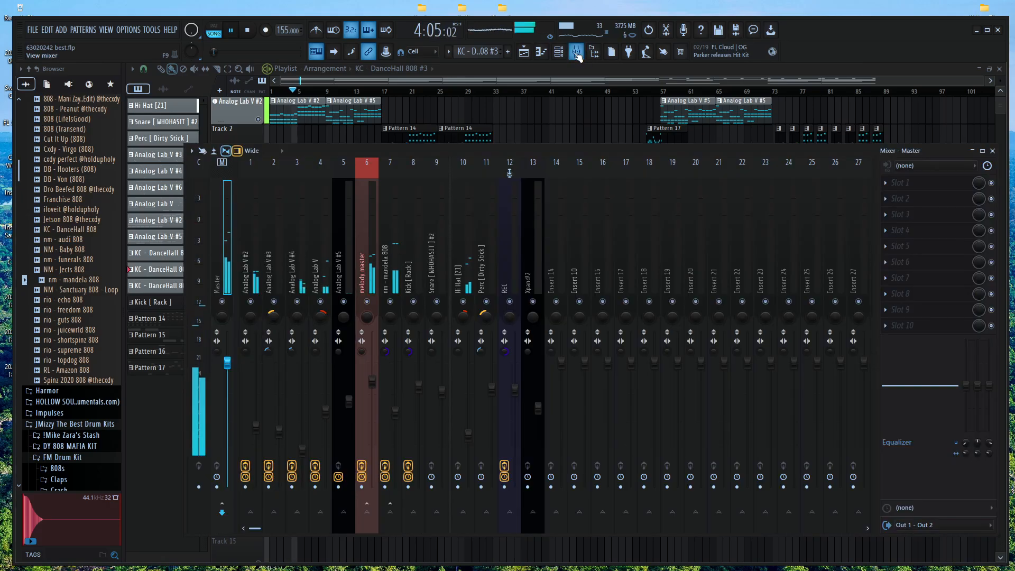
pyautogui.click(522, 53)
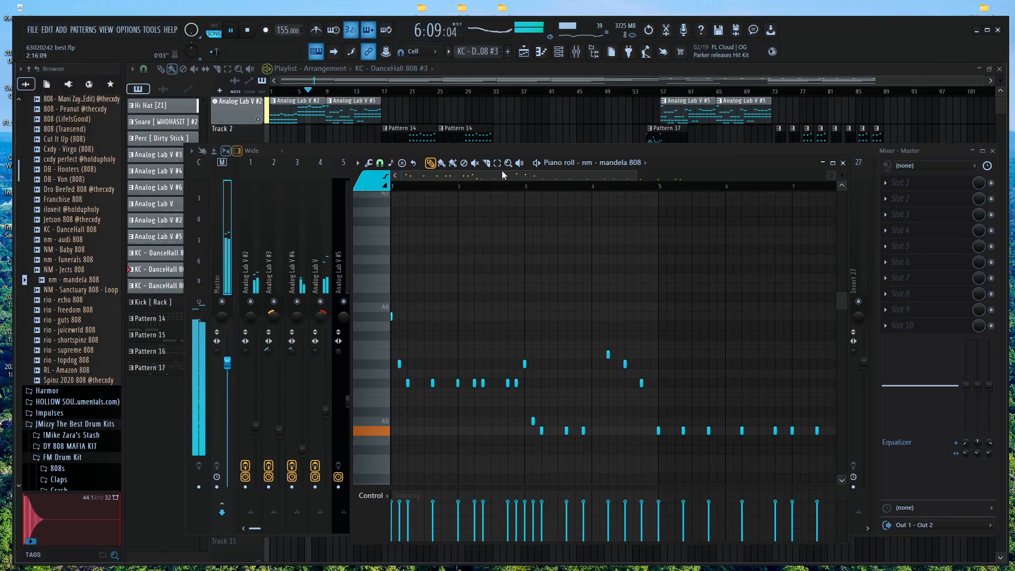
pyautogui.click(480, 69)
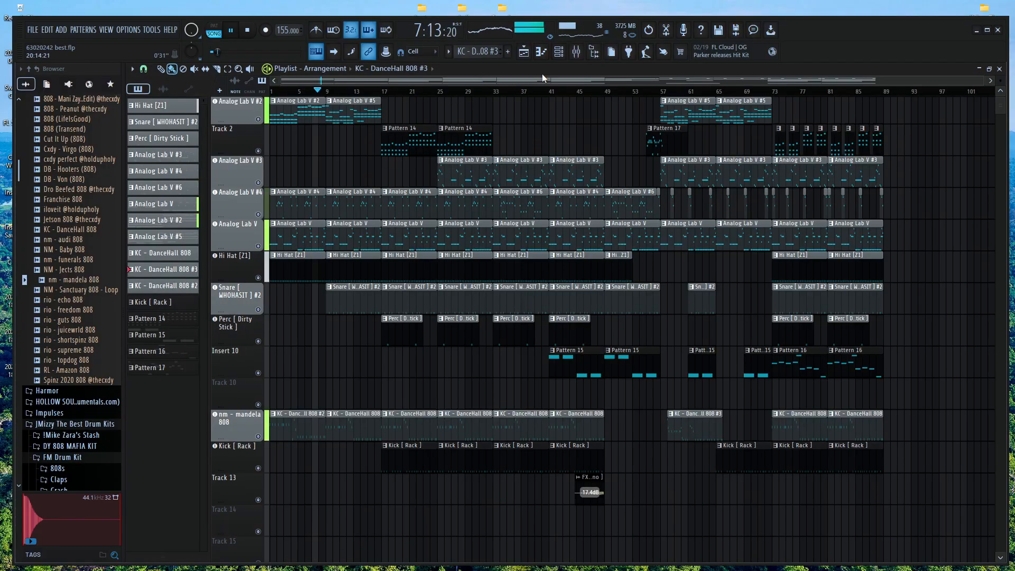
# In RBass Mono on the nm - mandela 808 mixer track, set the intensity to -4.7 and the frequency to 79
pyautogui.click(576, 54)
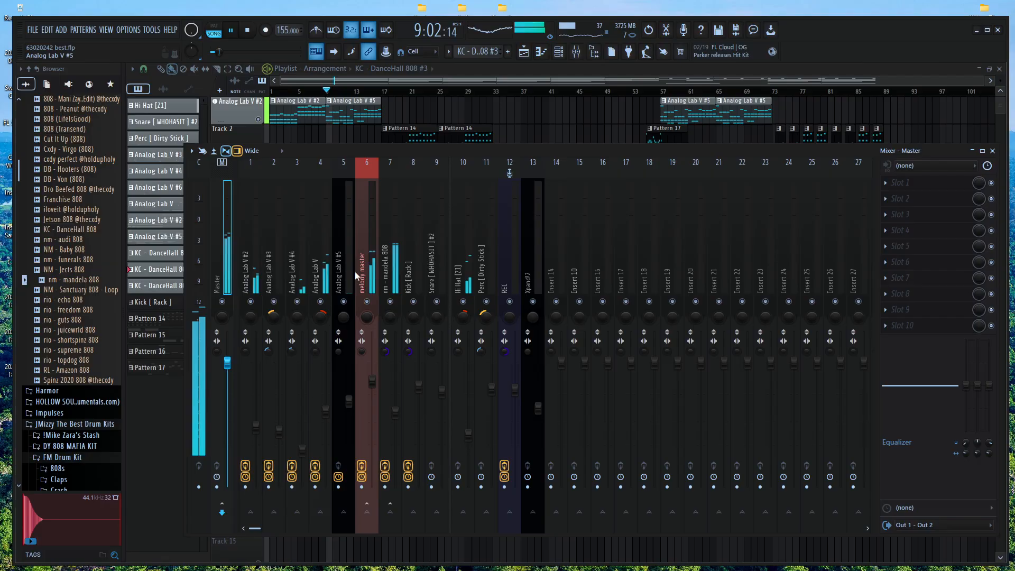
pyautogui.click(386, 264)
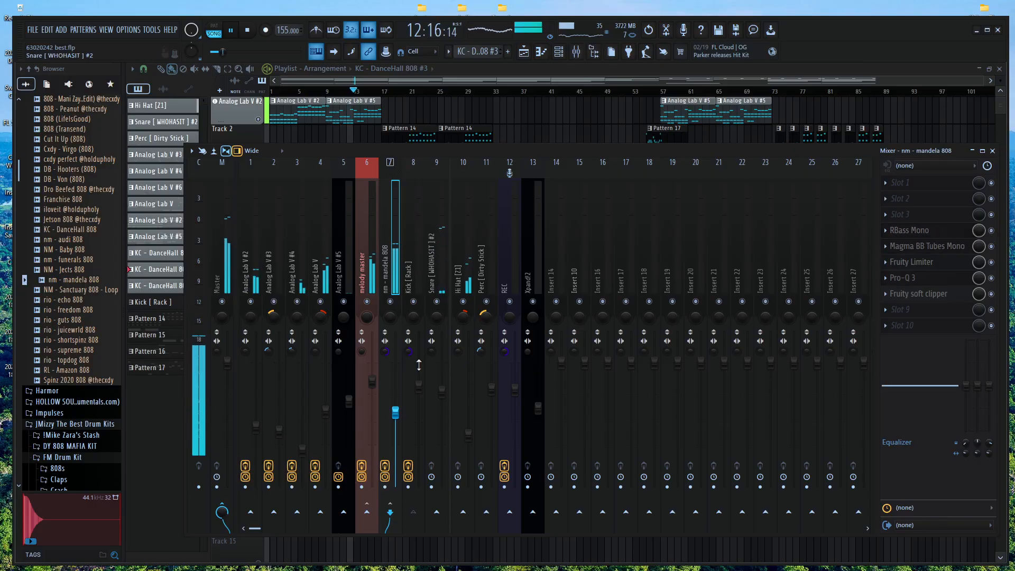
pyautogui.click(915, 233)
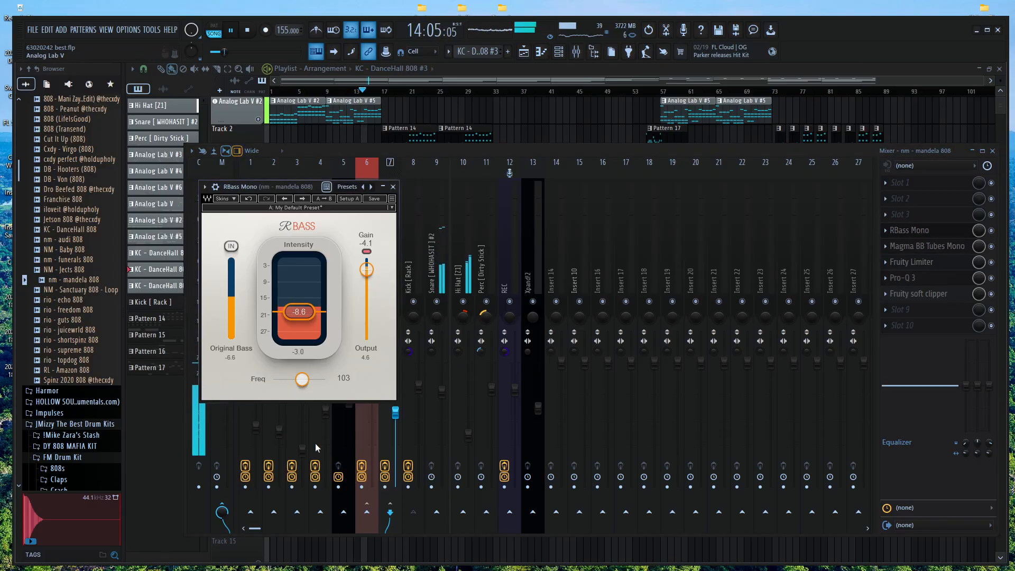
pyautogui.moveTo(304, 317); pyautogui.dragTo(303, 307)
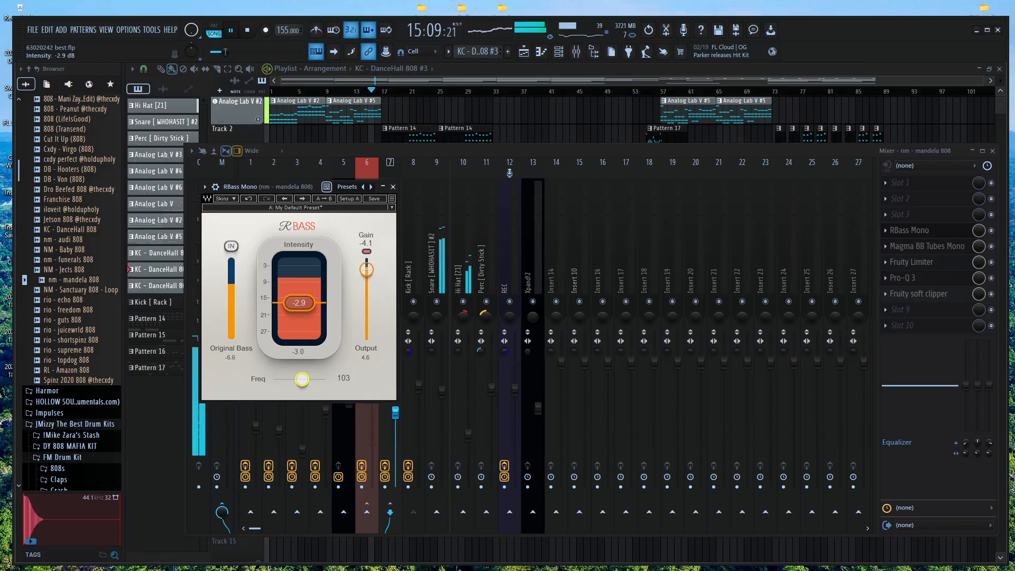
pyautogui.moveTo(302, 379); pyautogui.dragTo(296, 379)
pyautogui.moveTo(305, 300); pyautogui.dragTo(304, 304)
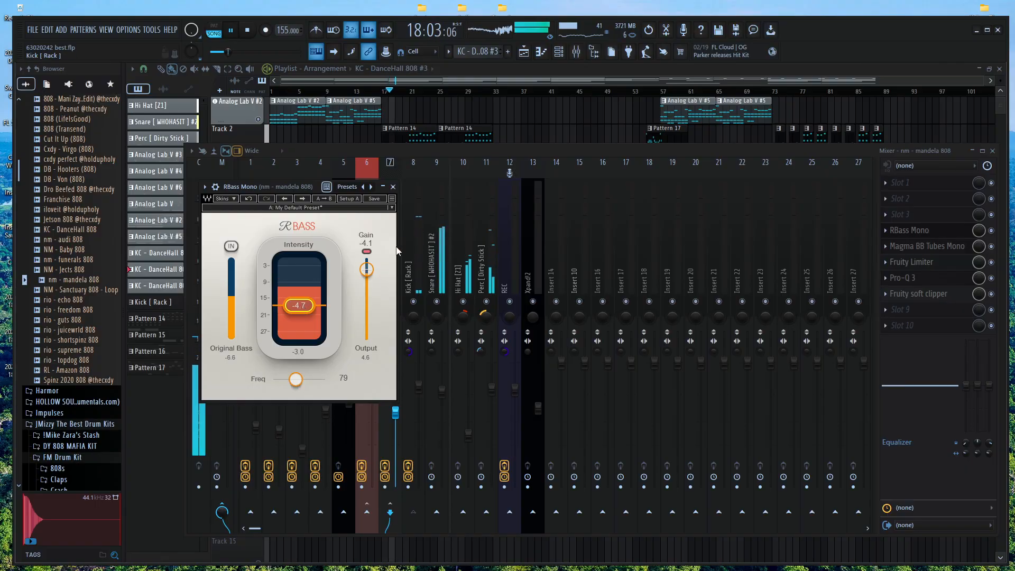
# Open the KC - DanceHall 808 clip at bar 17 in the piano roll, examine its notes, and return to the playlist
pyautogui.click(535, 72)
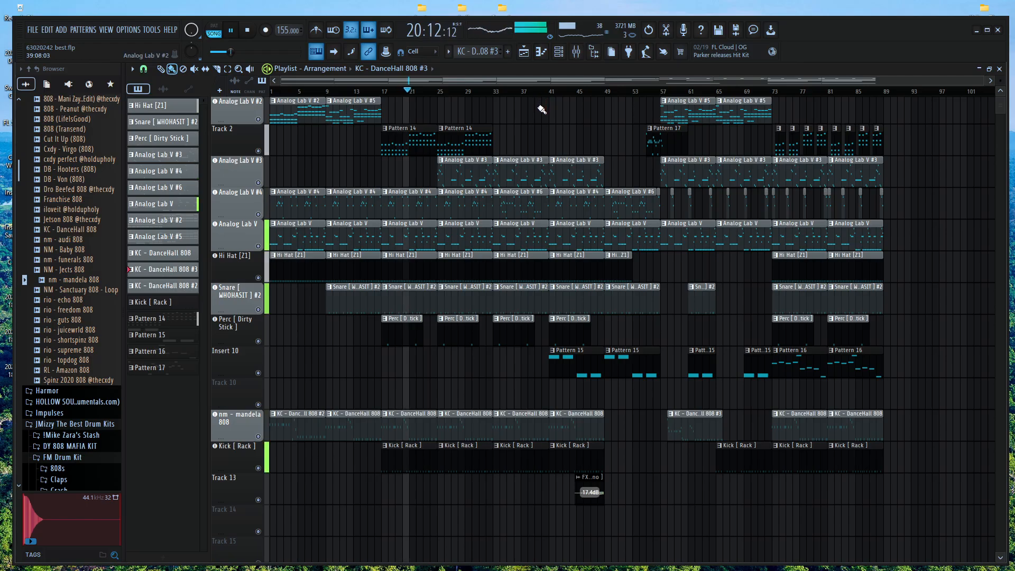
pyautogui.click(419, 419)
pyautogui.doubleClick(419, 419)
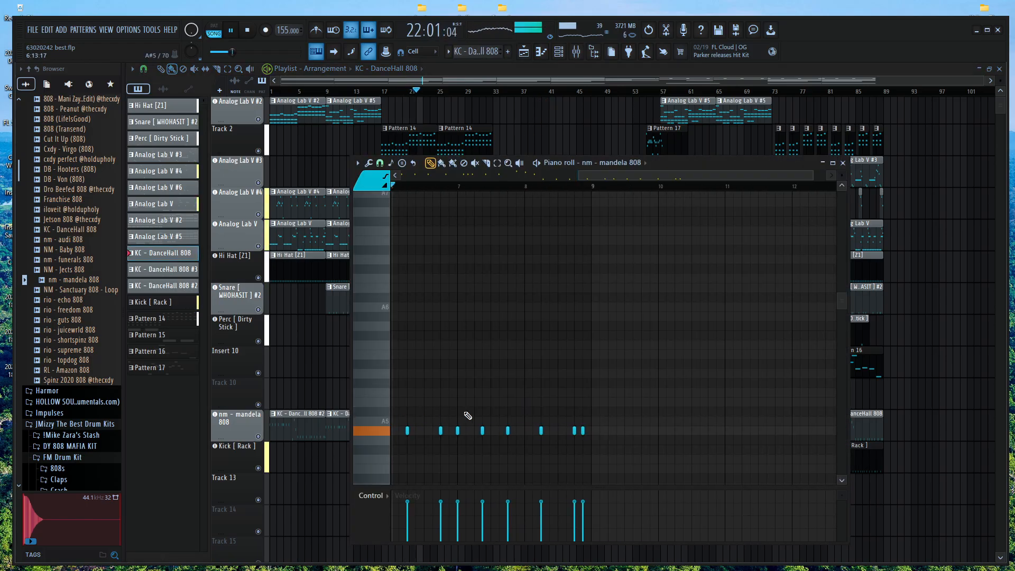
pyautogui.scroll(5, 476, 377)
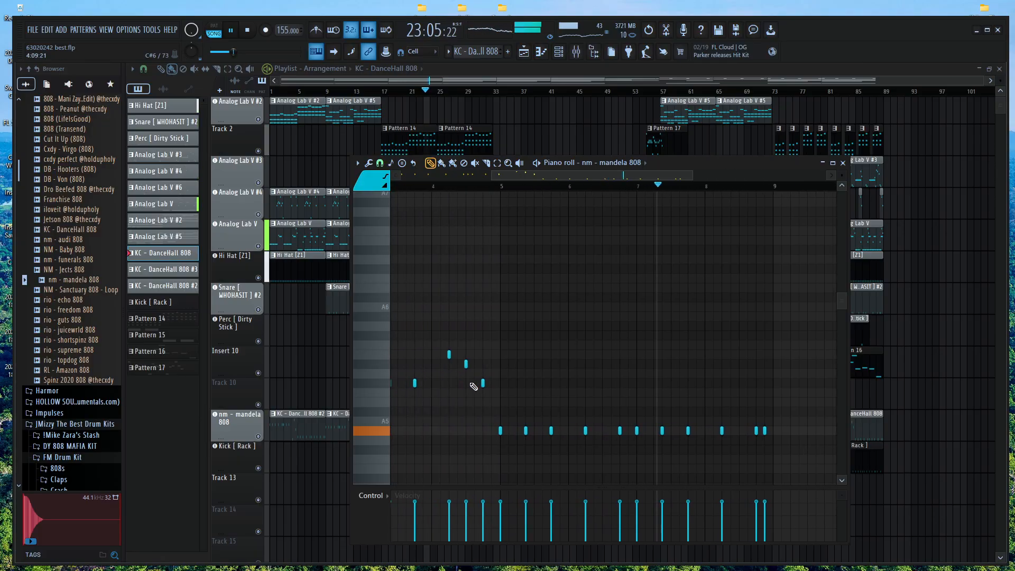
pyautogui.scroll(-5, 560, 356)
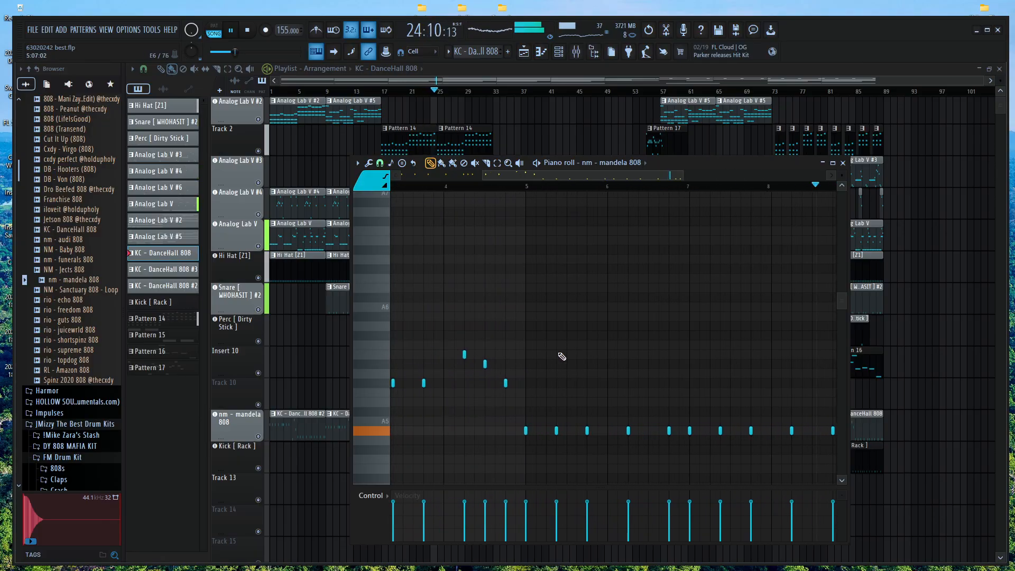
pyautogui.click(588, 82)
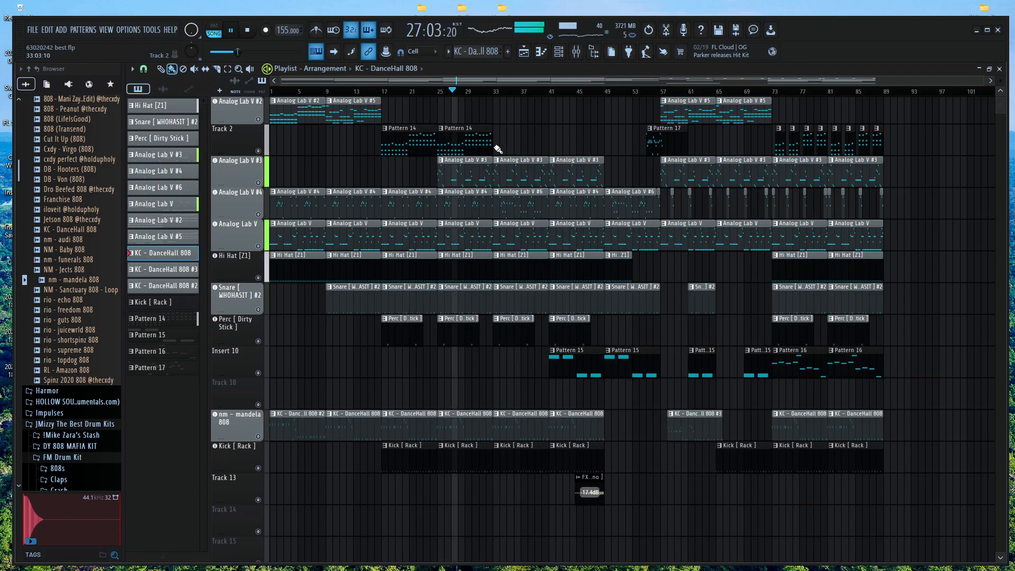
pyautogui.scroll(3, 498, 199)
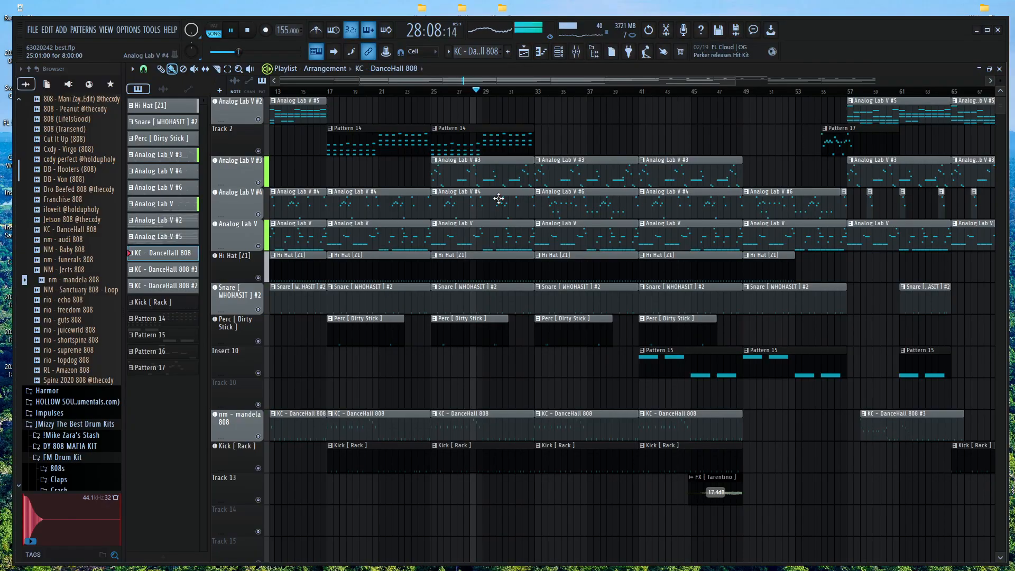
# Lower the Analog Lab V #5 mixer track's volume slightly and open the effect choices for its first slot
pyautogui.click(575, 55)
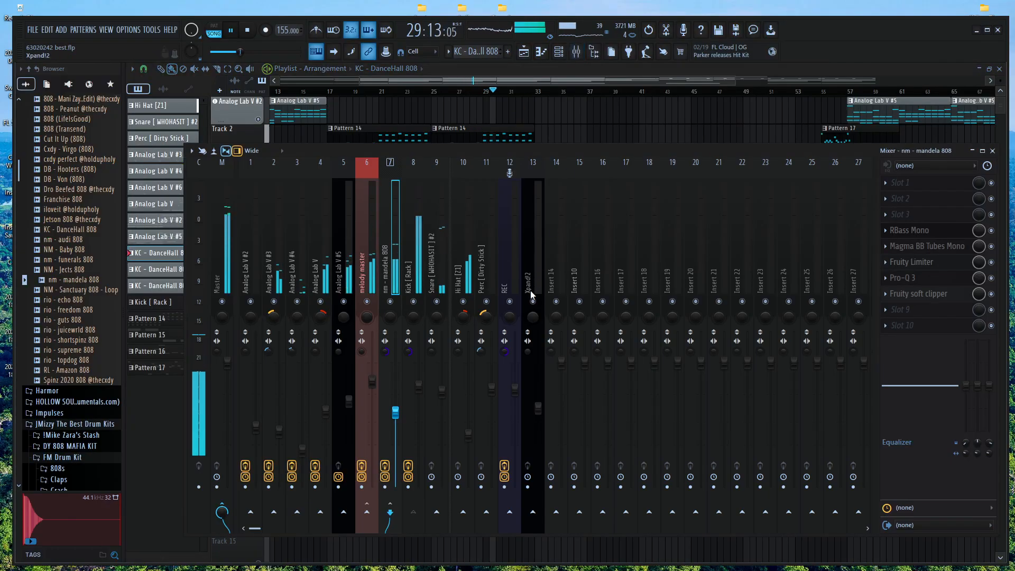
pyautogui.click(354, 359)
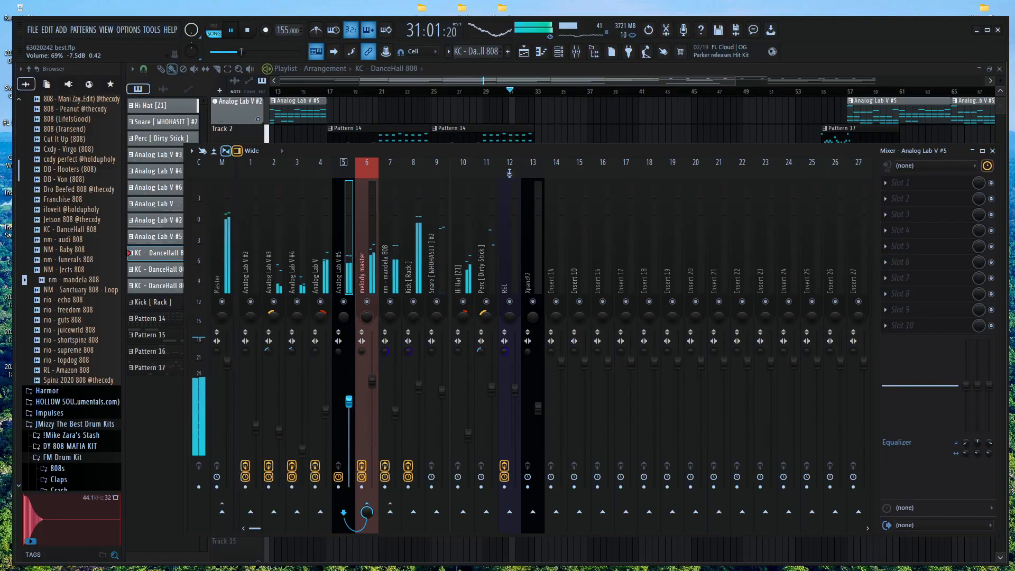
pyautogui.click(895, 186)
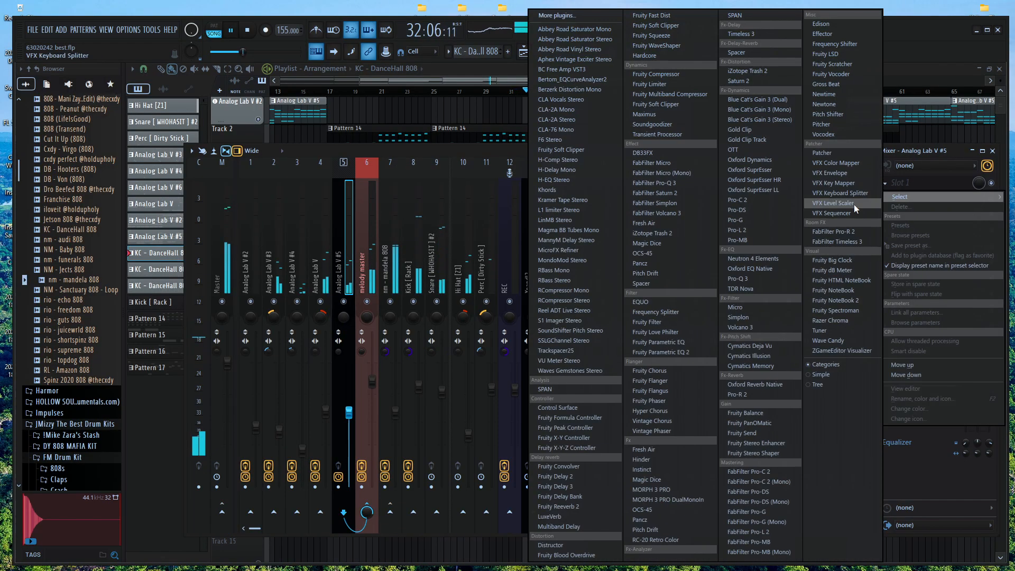
# Add Fruity Parametric EQ 2 to the Analog Lab V #5 mixer track and slightly lower its band 5
pyautogui.click(680, 352)
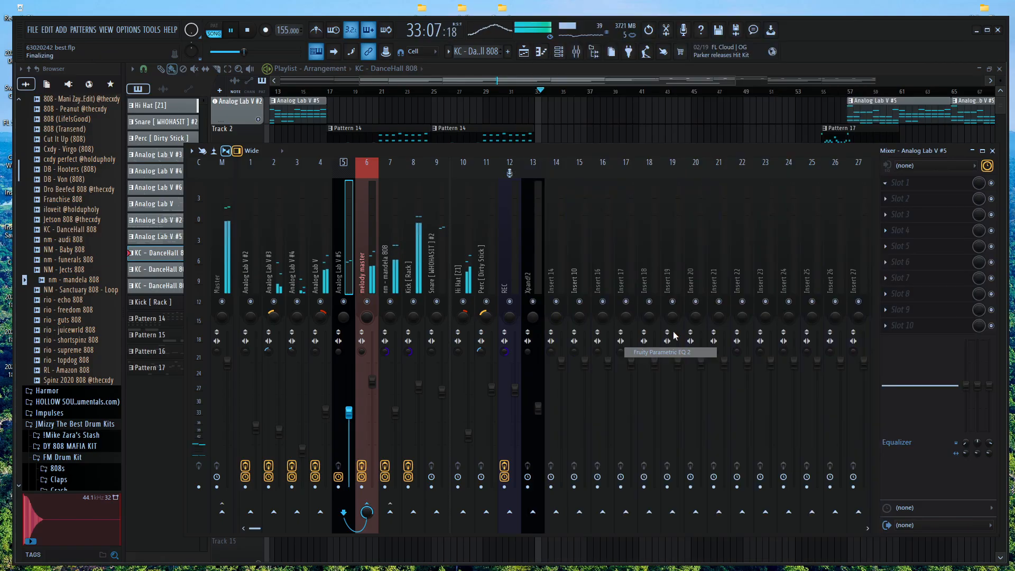
pyautogui.press('space')
pyautogui.press('space')
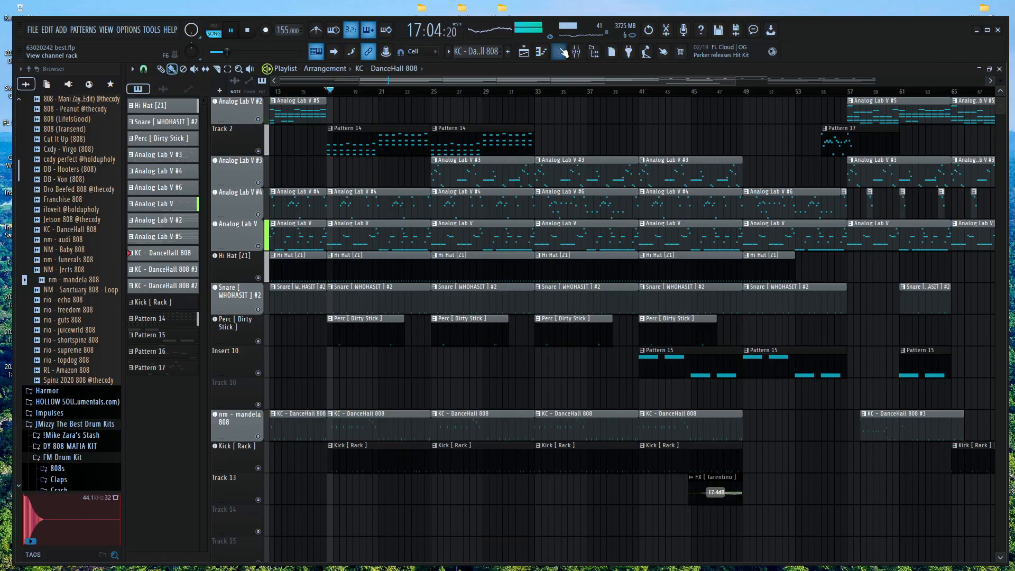
pyautogui.click(576, 51)
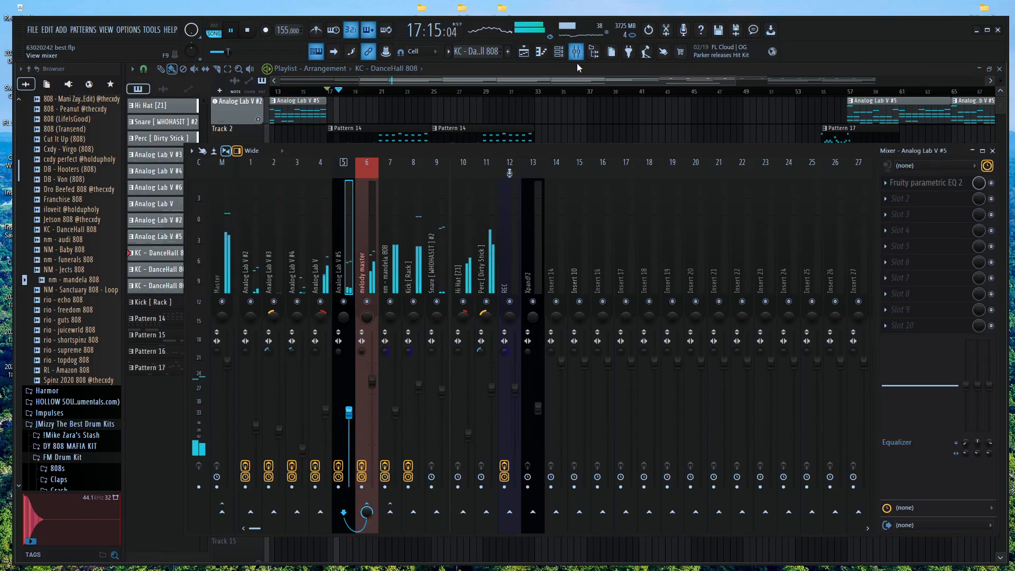
pyautogui.click(925, 182)
pyautogui.moveTo(352, 262); pyautogui.dragTo(351, 271)
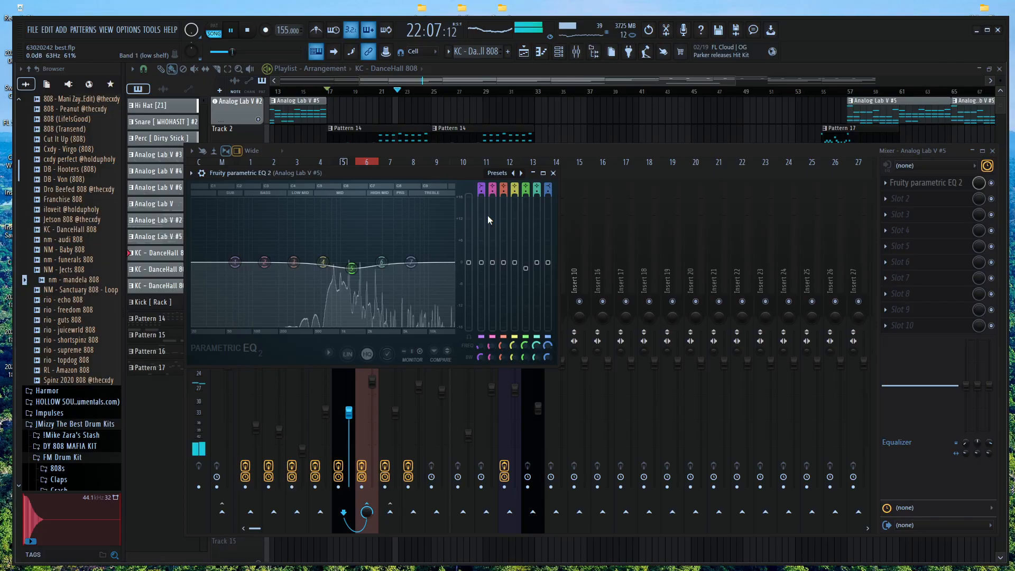
pyautogui.click(553, 173)
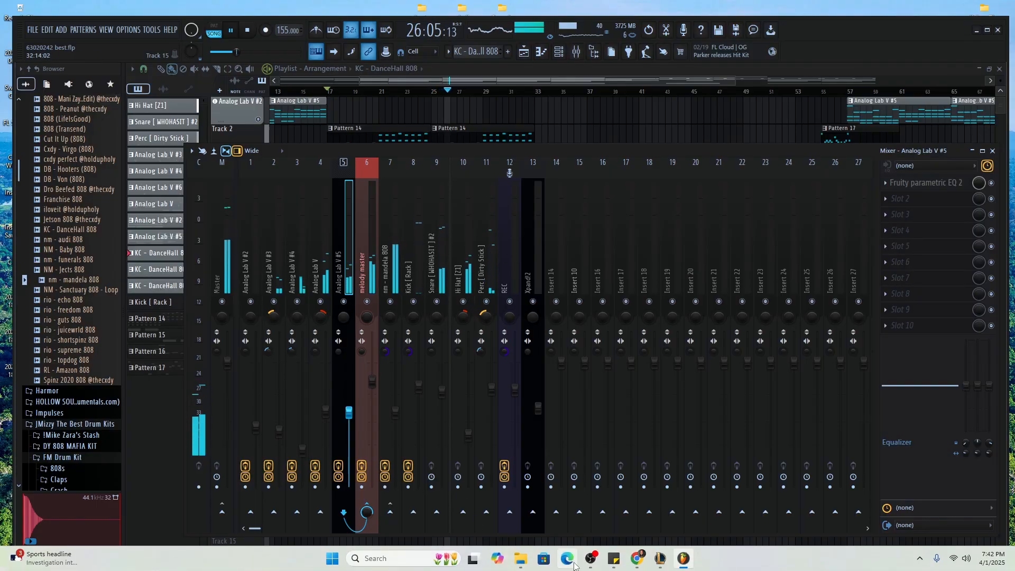
pyautogui.click(592, 559)
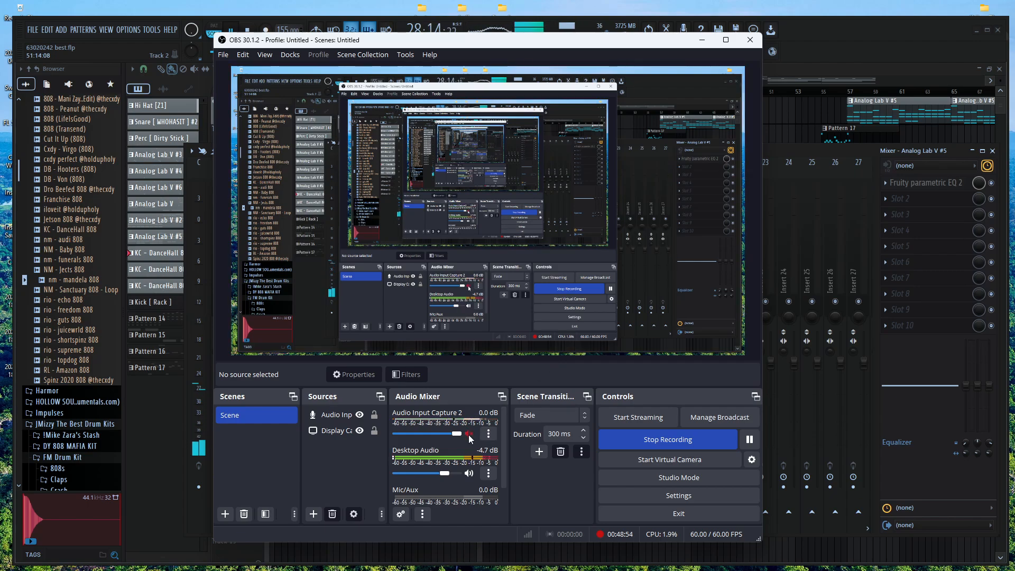
pyautogui.click(837, 48)
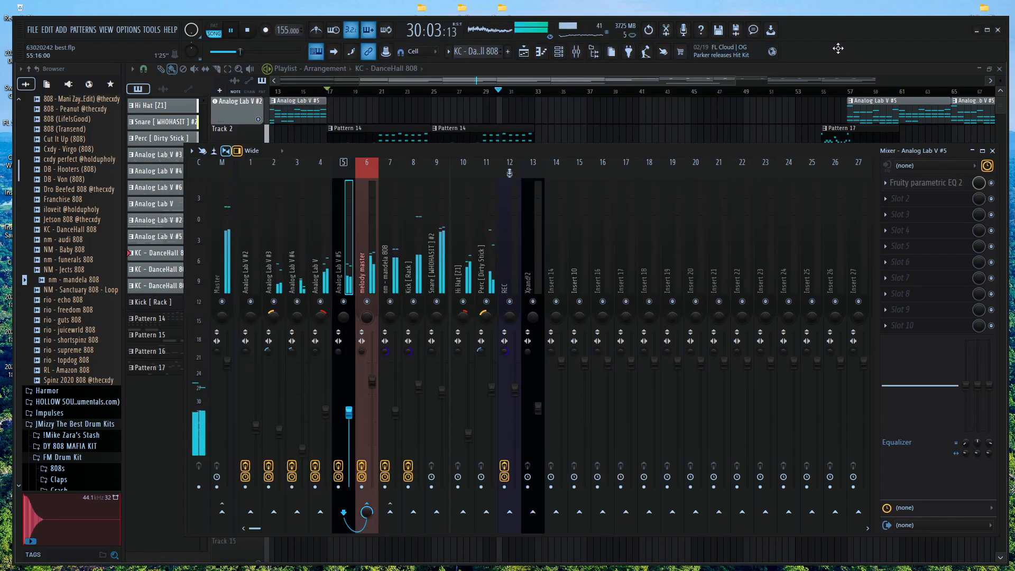
# Listen through the arrangement in the playlist, examine the section around bars 41 to 53, and stop playback
pyautogui.press('F9')
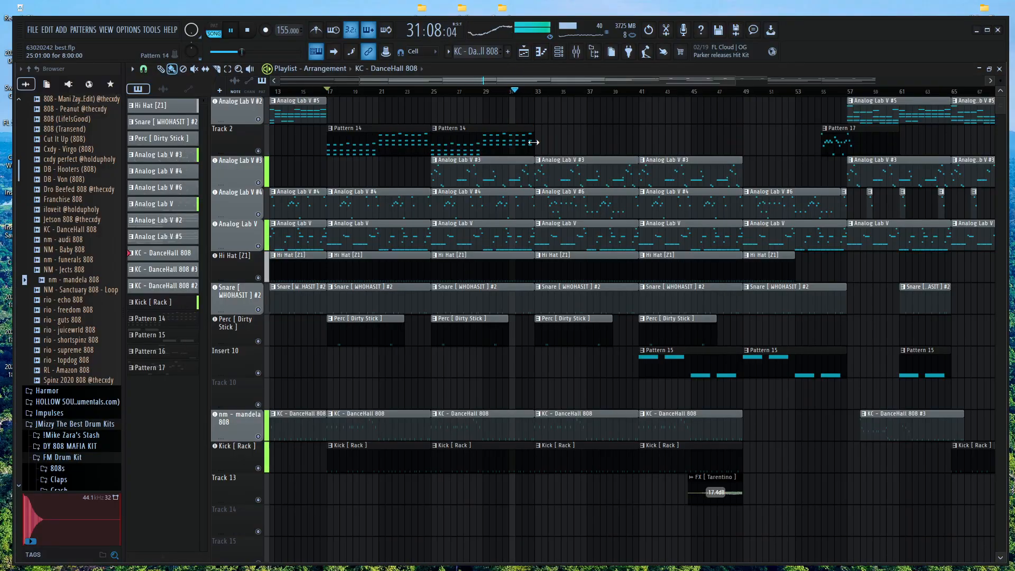
pyautogui.scroll(-5, 563, 205)
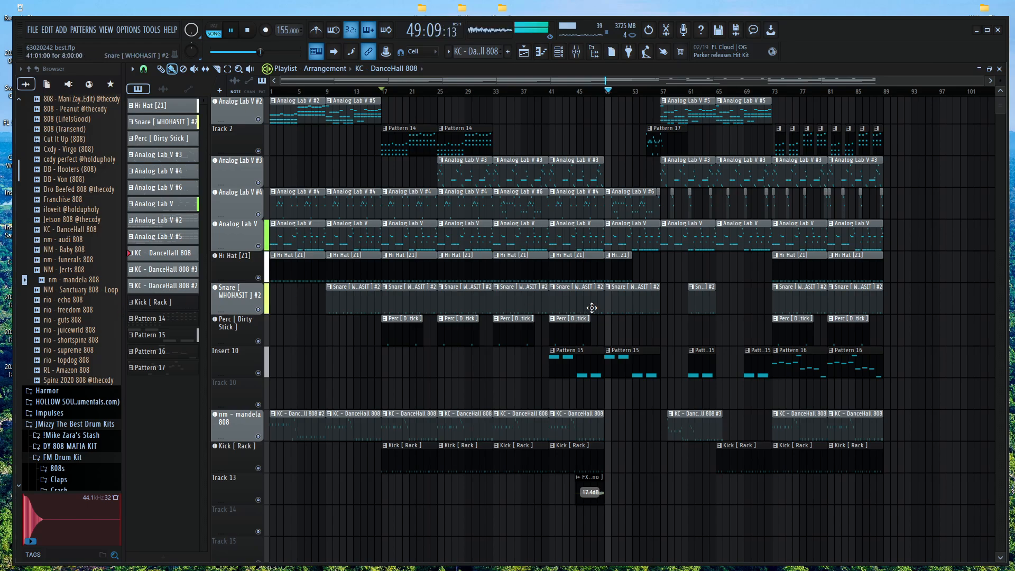
pyautogui.scroll(5, 613, 460)
pyautogui.scroll(2, 603, 425)
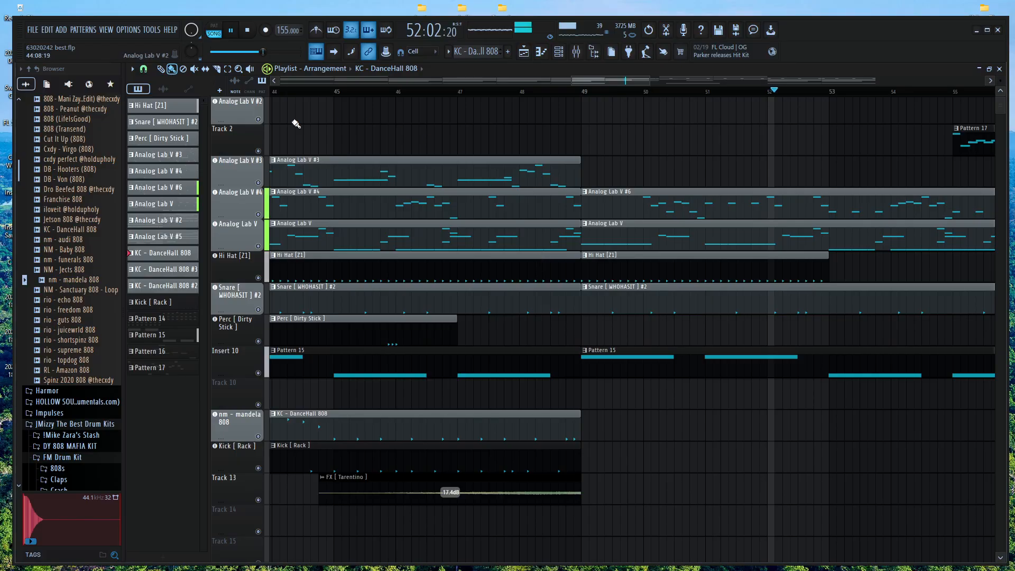
pyautogui.press('space')
pyautogui.scroll(-2, 516, 273)
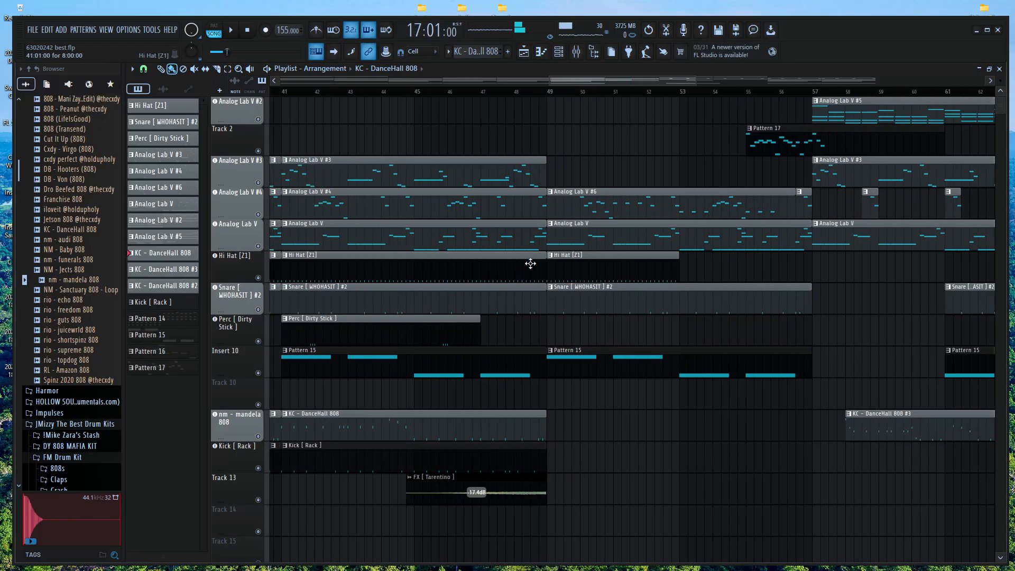
pyautogui.click(590, 559)
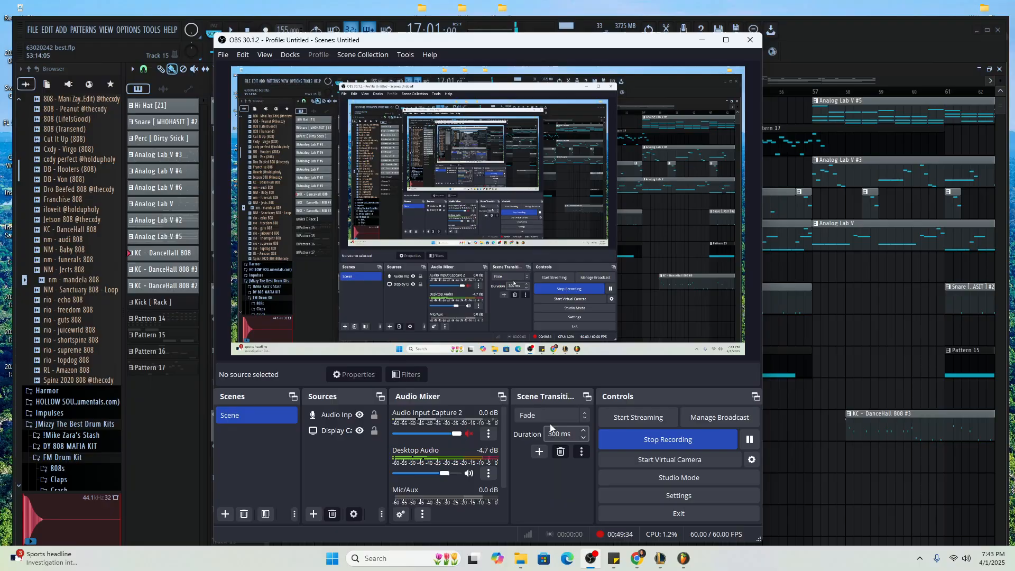
pyautogui.click(860, 326)
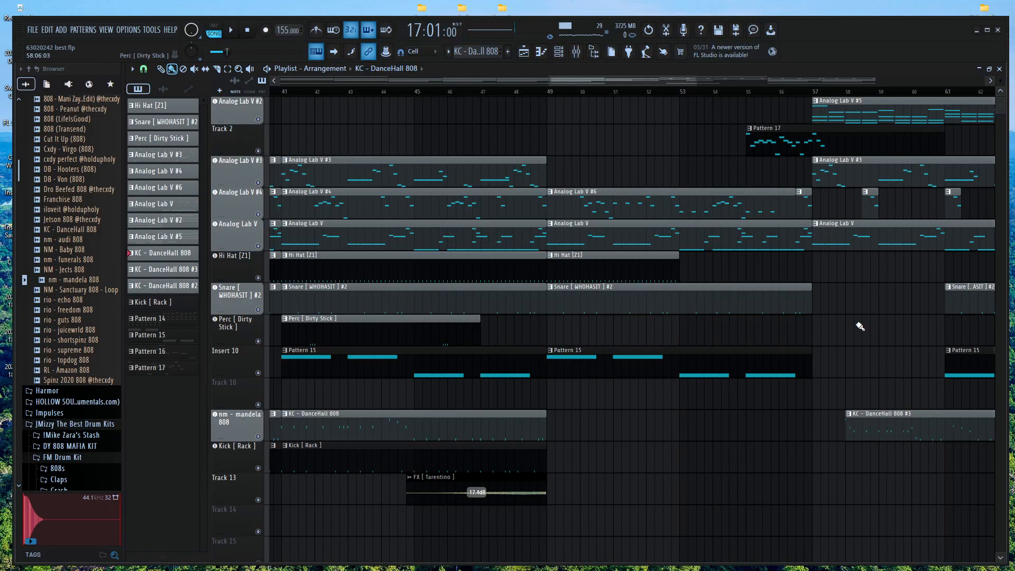
# Set the playlist's playback position to bar 41
pyautogui.scroll(-3, 888, 277)
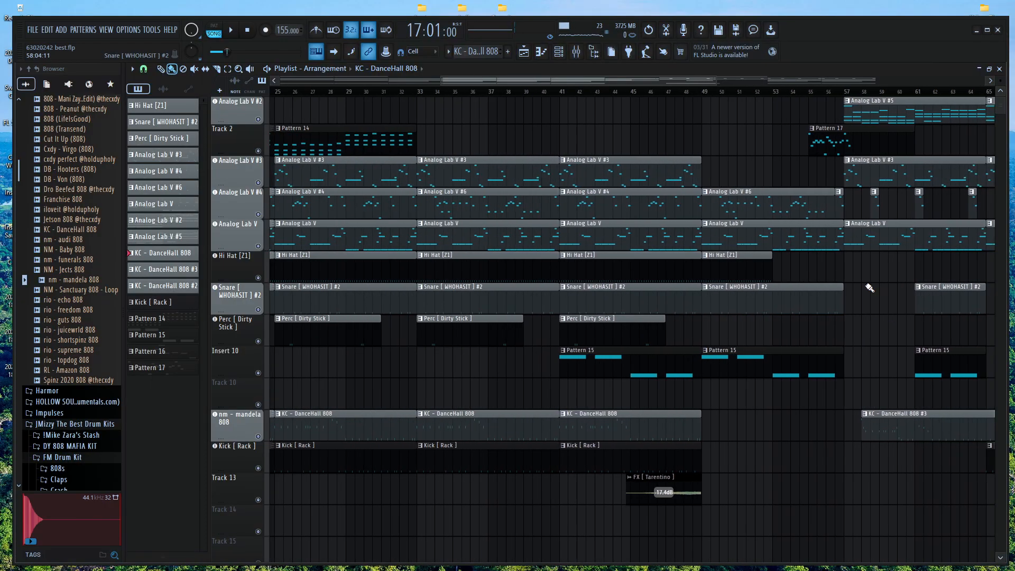
pyautogui.click(563, 93)
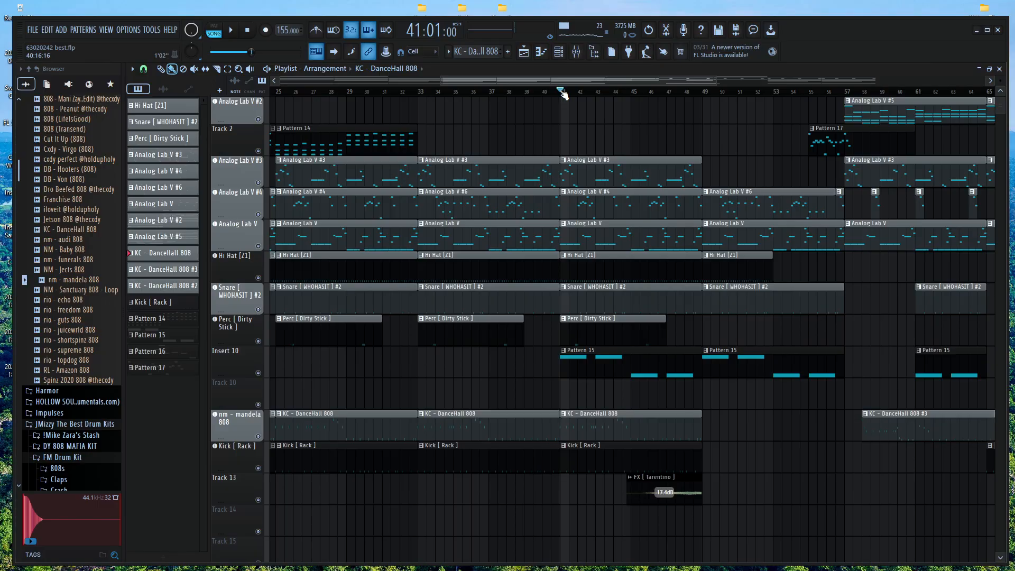
pyautogui.scroll(-5, 656, 142)
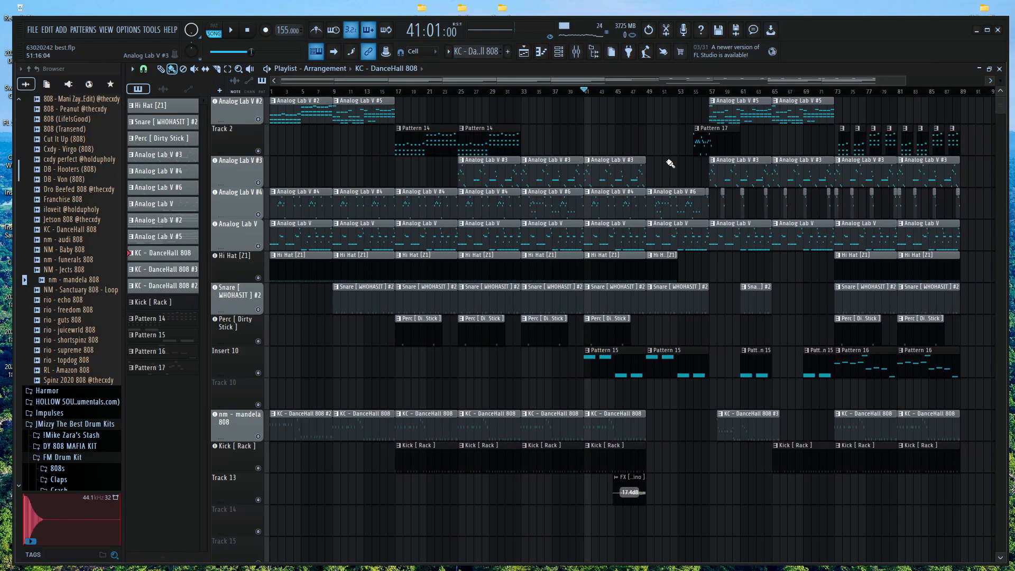
# Load Newtime into slot 5 of the Master mixer track and close its window
pyautogui.click(589, 52)
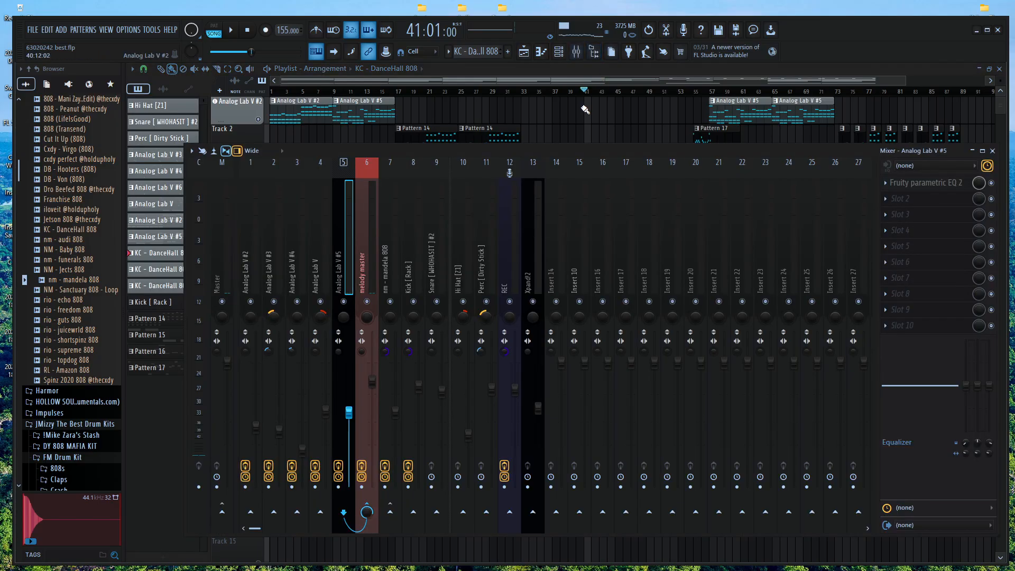
pyautogui.click(238, 267)
pyautogui.click(893, 246)
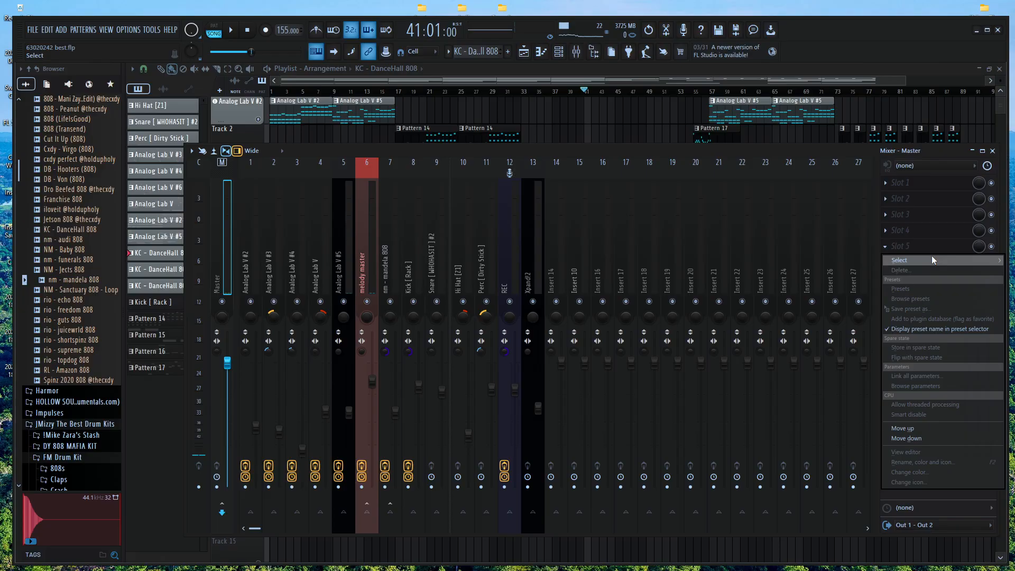
pyautogui.moveTo(931, 255)
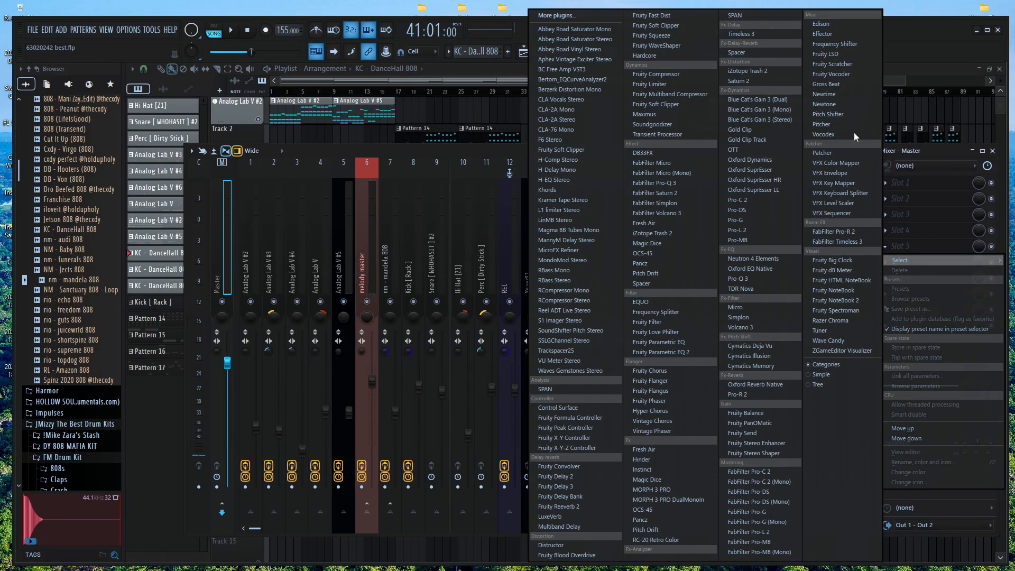
pyautogui.click(856, 94)
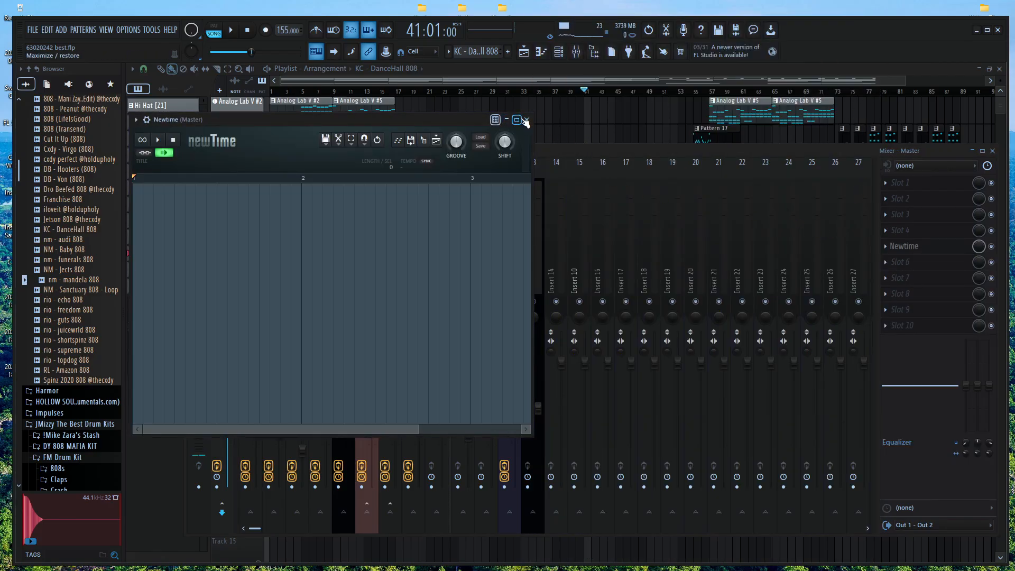
pyautogui.click(516, 119)
pyautogui.click(994, 69)
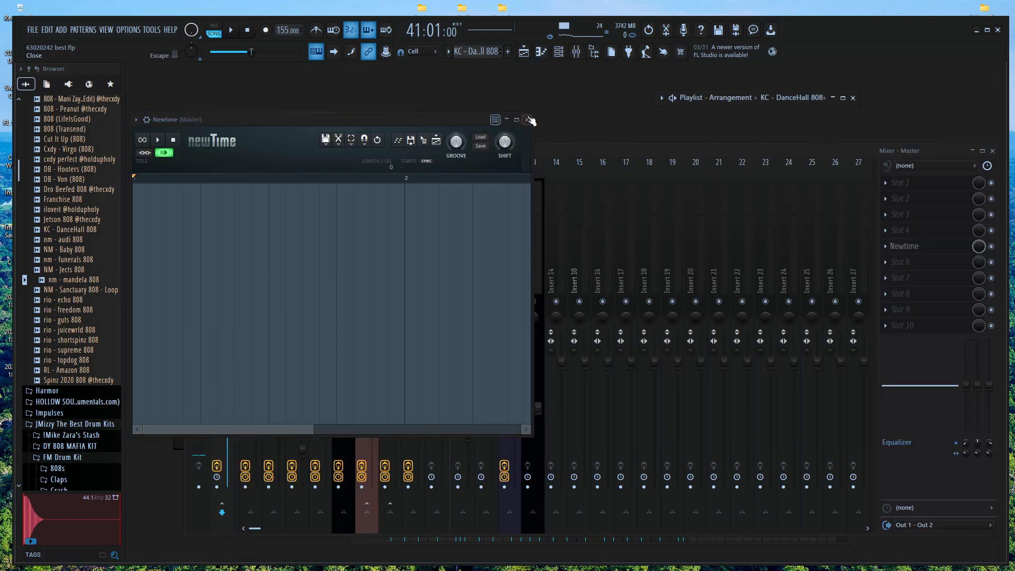
pyautogui.click(529, 119)
# Replace Newtime in slot 5 of the Master track with Gross Beat
pyautogui.click(883, 246)
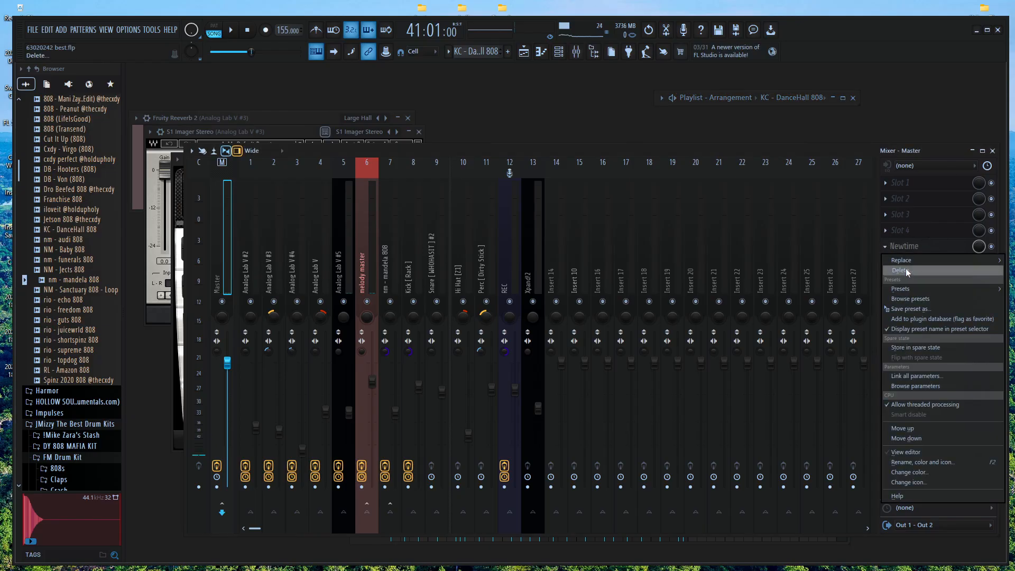
pyautogui.moveTo(906, 259)
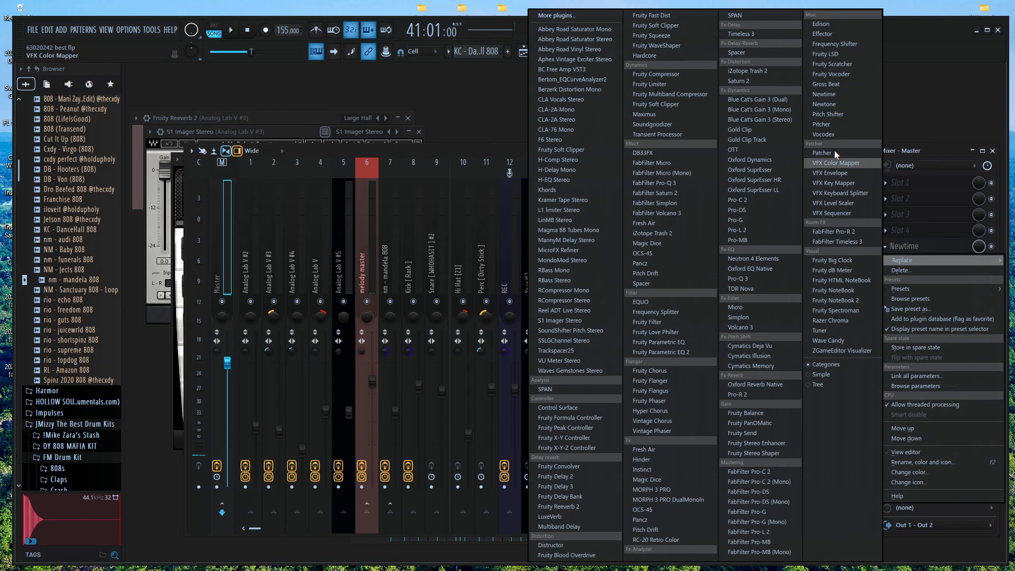
pyautogui.click(854, 84)
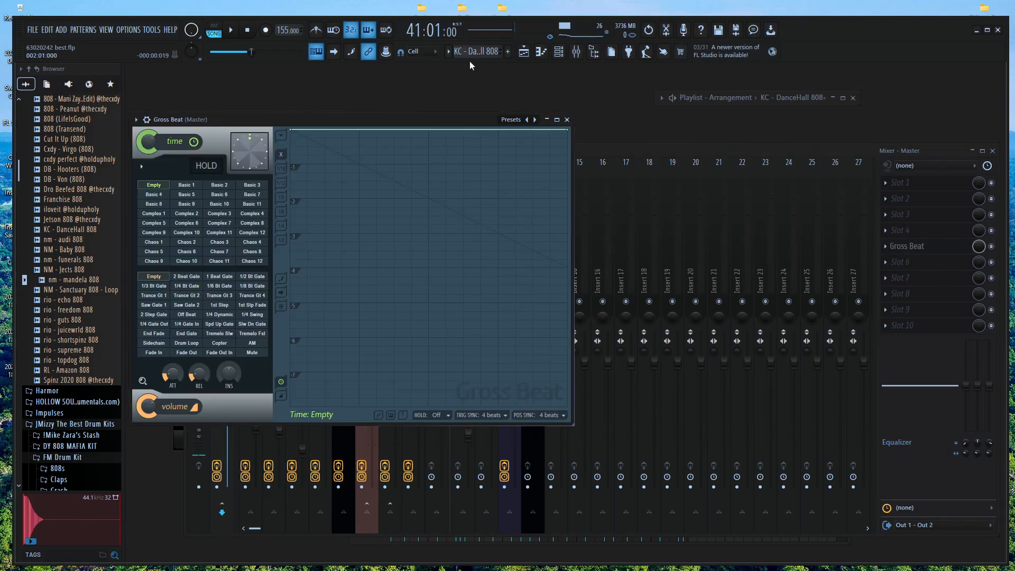
# Restore the maximized playlist and listen to the arrangement from bar 41
pyautogui.click(547, 54)
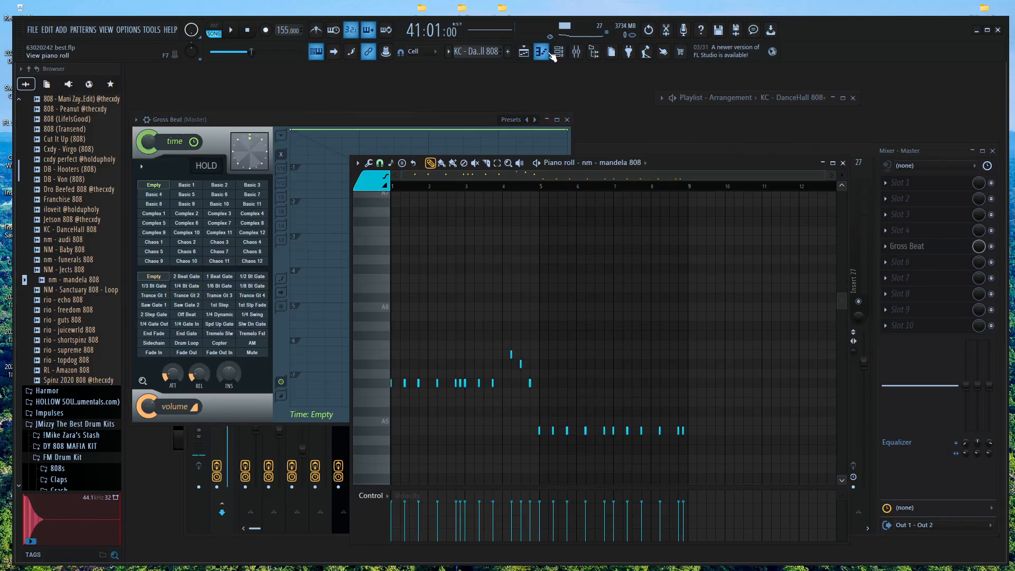
pyautogui.click(547, 54)
pyautogui.click(842, 97)
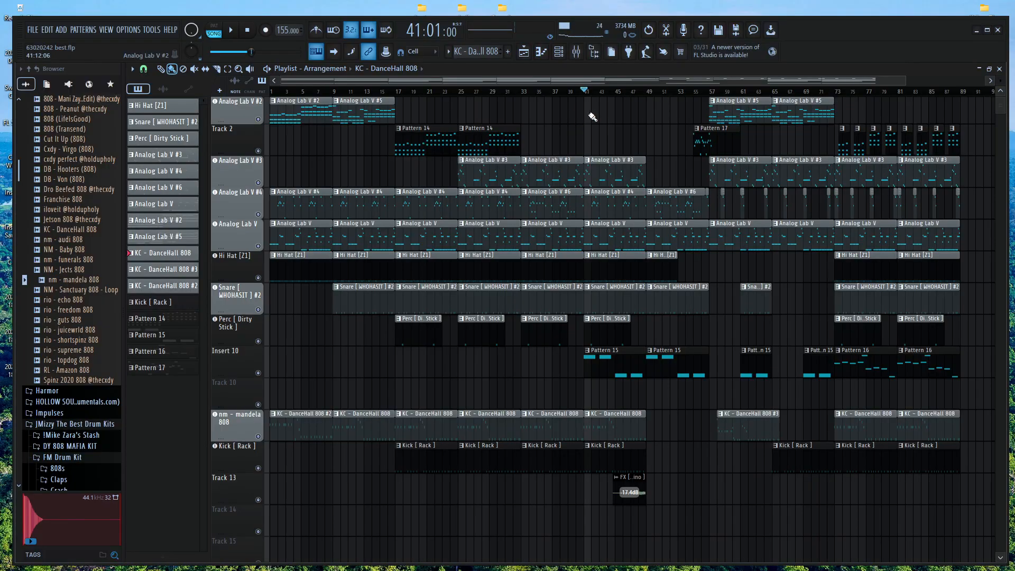
pyautogui.press('space')
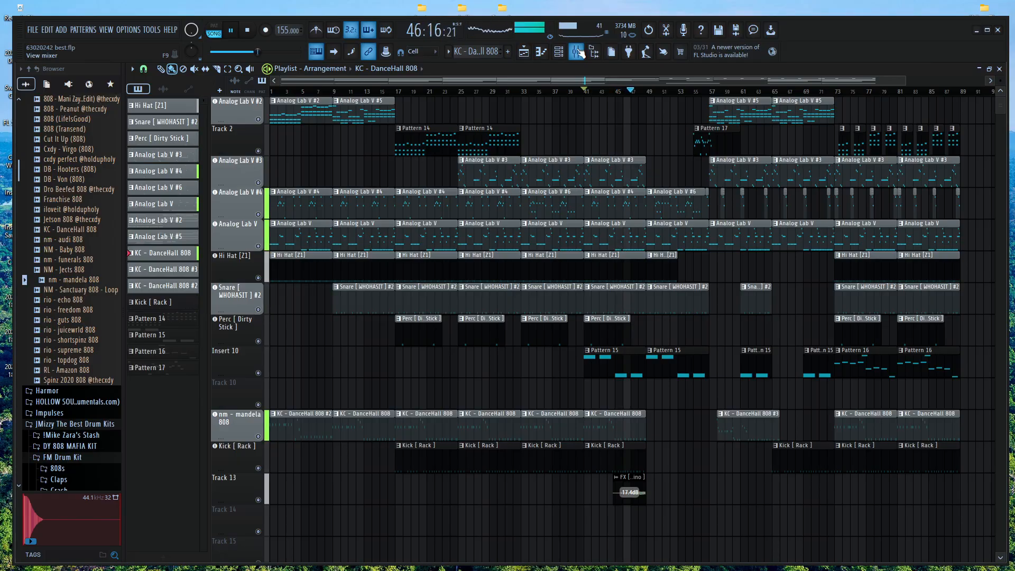
pyautogui.scroll(3, 679, 275)
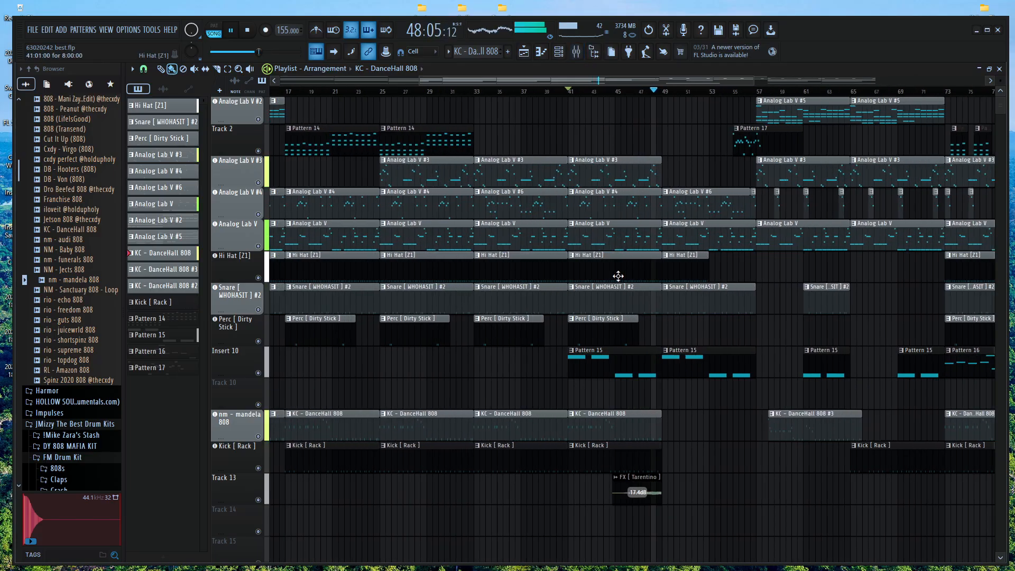
pyautogui.press('space')
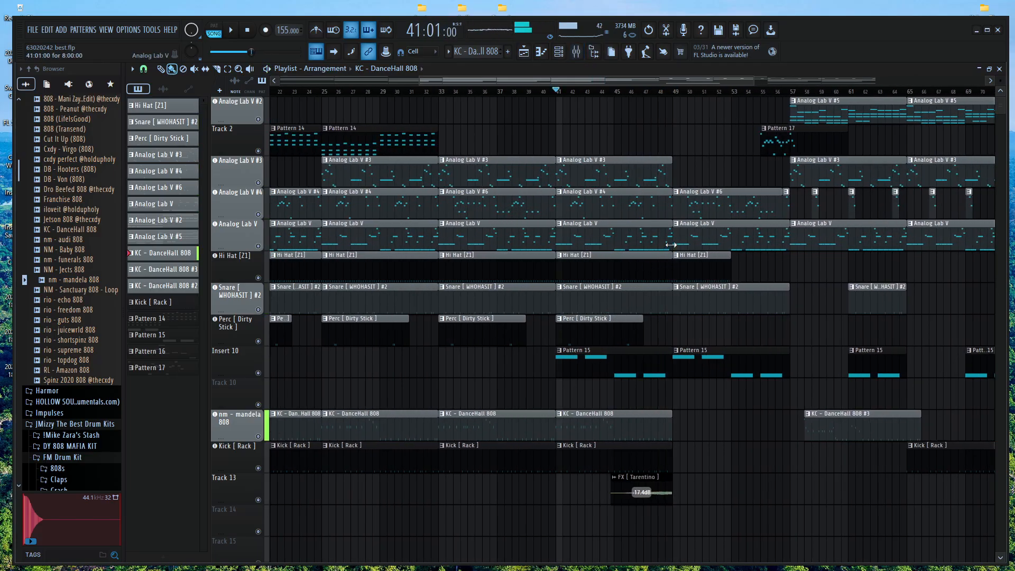
# Open Gross Beat on the Master mixer track, select time slot Complex 10 and audition it from bar 41
pyautogui.click(584, 52)
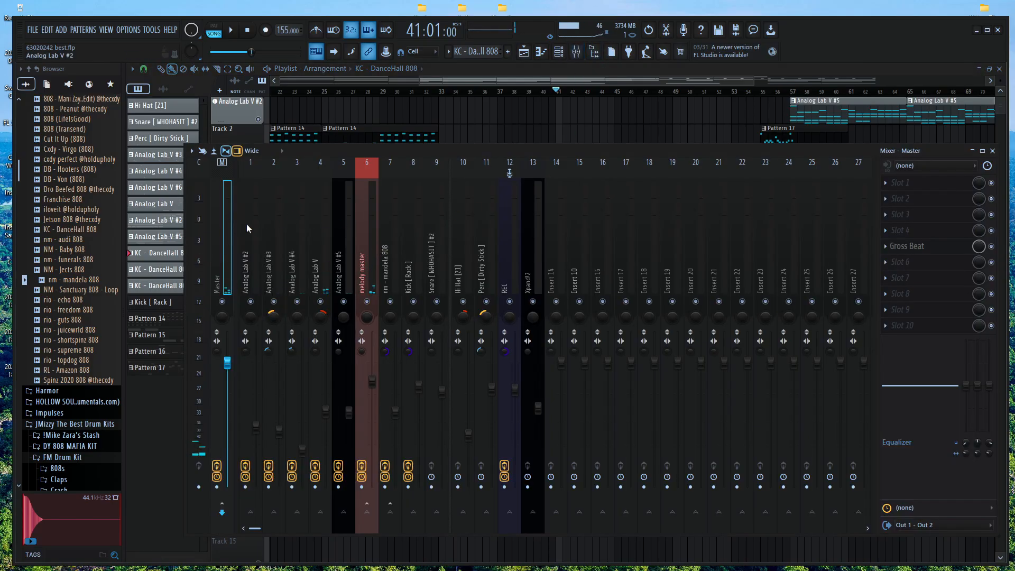
pyautogui.click(939, 247)
pyautogui.click(186, 233)
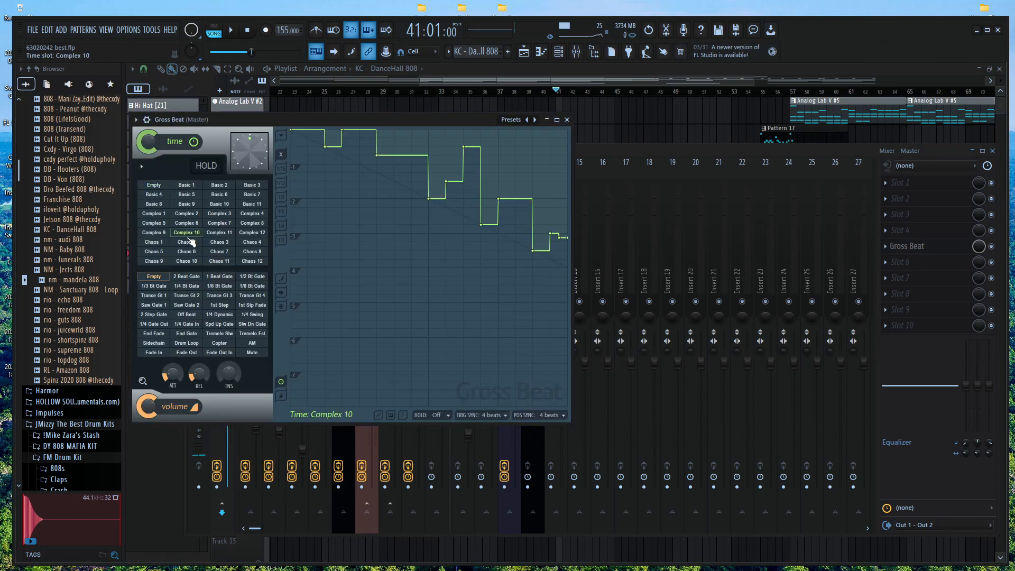
pyautogui.press('space')
pyautogui.press('space')
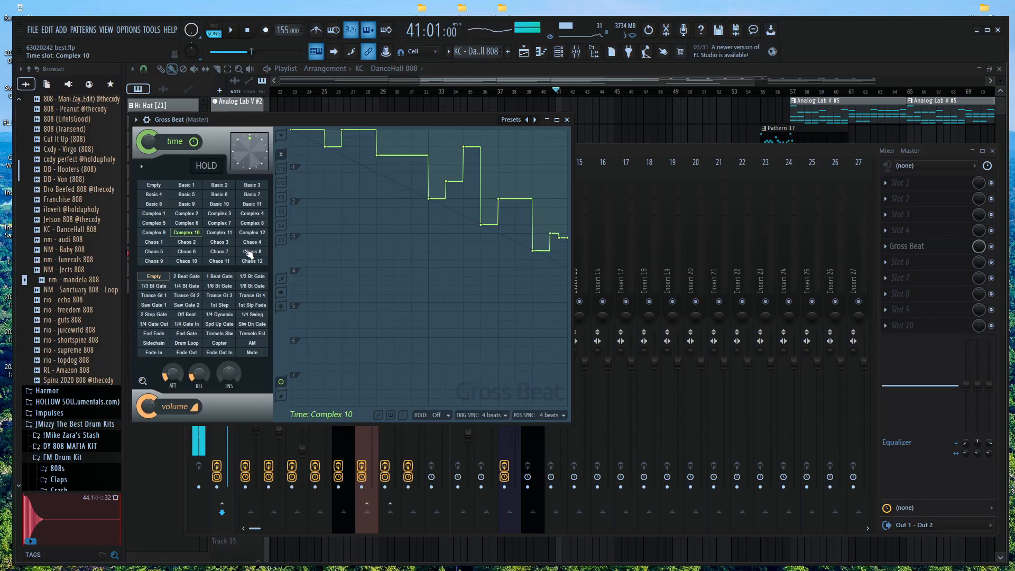
# Try time slot Chaos 4 in Gross Beat by playing the arrangement from bar 41
pyautogui.click(252, 242)
pyautogui.press('space')
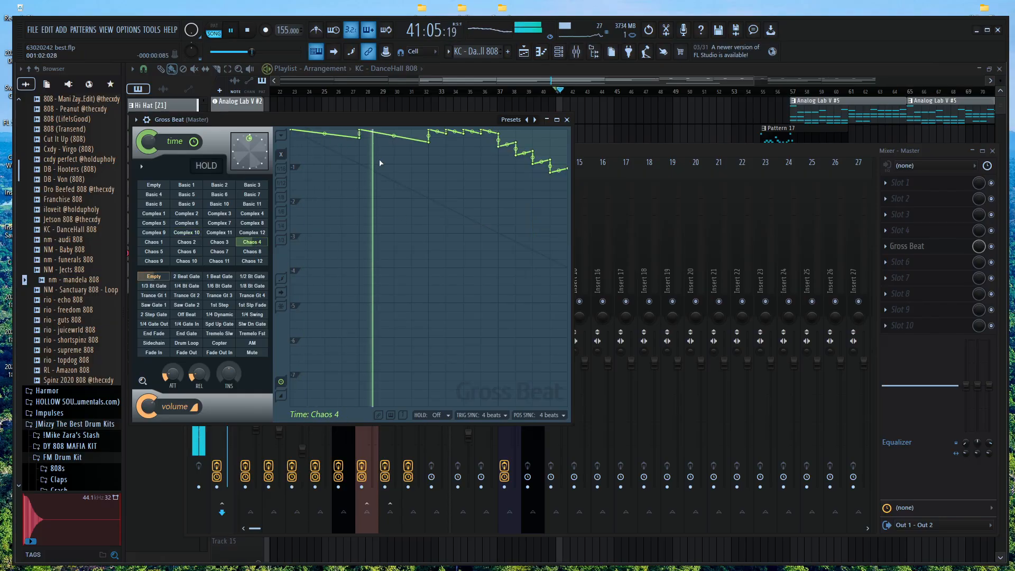
pyautogui.press('space')
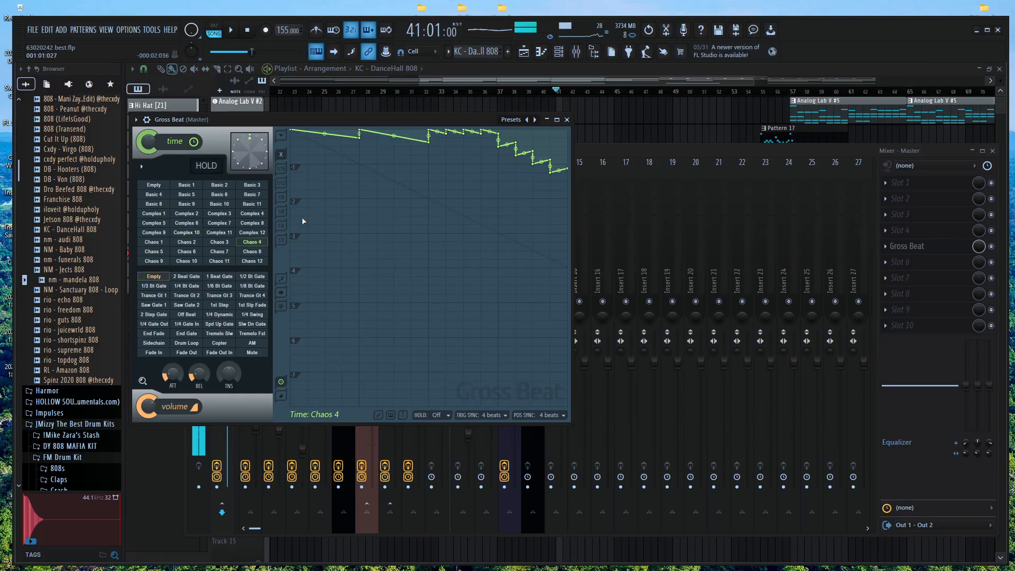
# Select time slot Chaos 8 in Gross Beat and audition it repeatedly from bar 41
pyautogui.click(252, 253)
pyautogui.press('space')
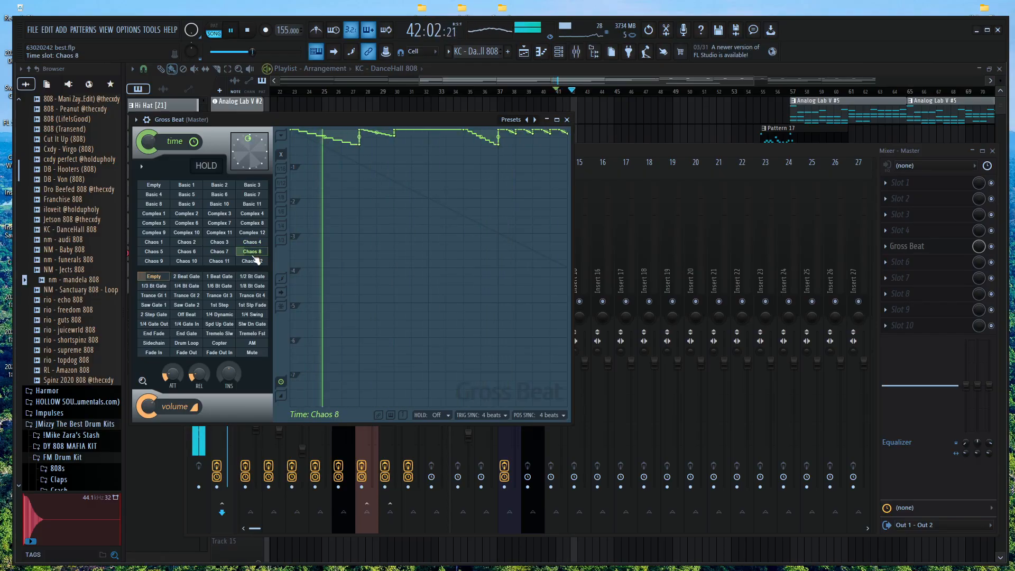
pyautogui.press('space')
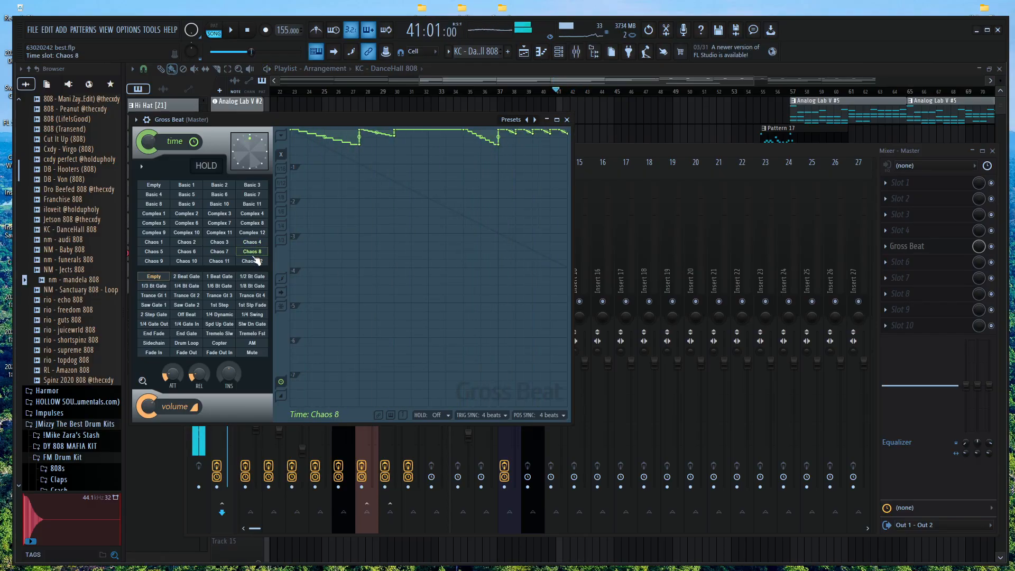
pyautogui.press('space')
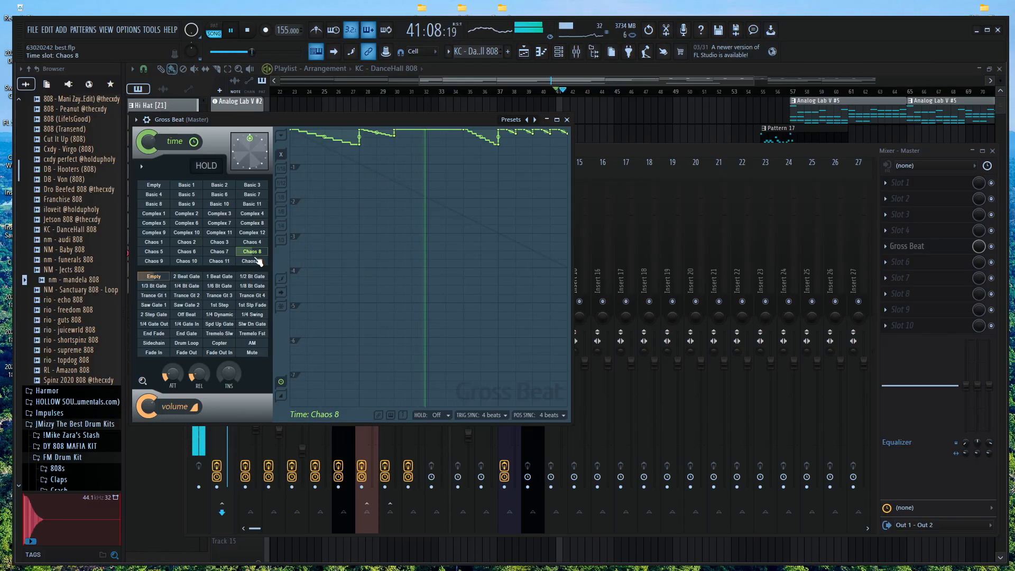
pyautogui.press('space')
pyautogui.press('space')
pyautogui.press('space')
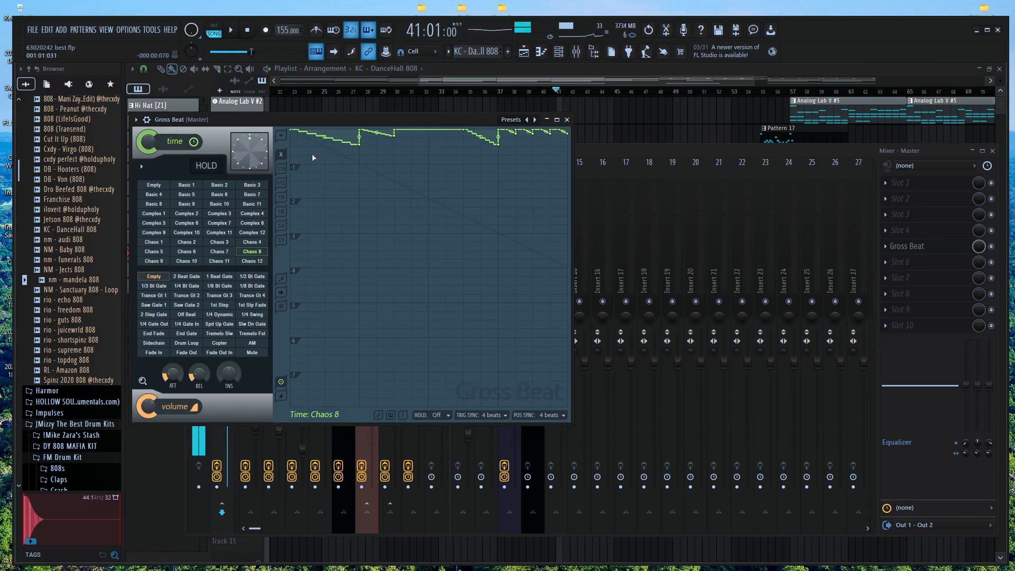
pyautogui.press('space')
pyautogui.press('space')
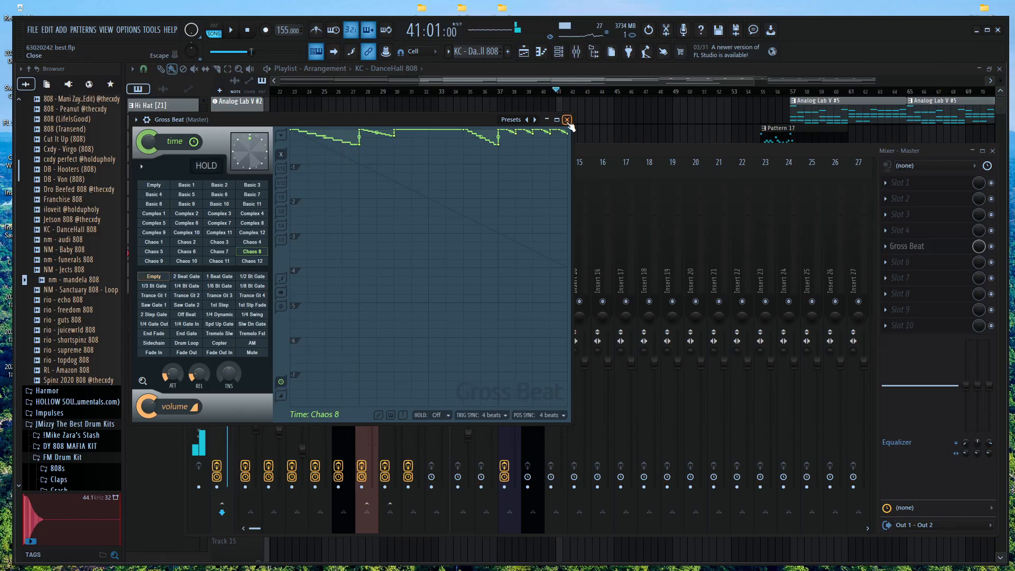
# Delete the points that form the dips after the first drop in the Chaos 8 time envelope
pyautogui.rightClick(397, 138)
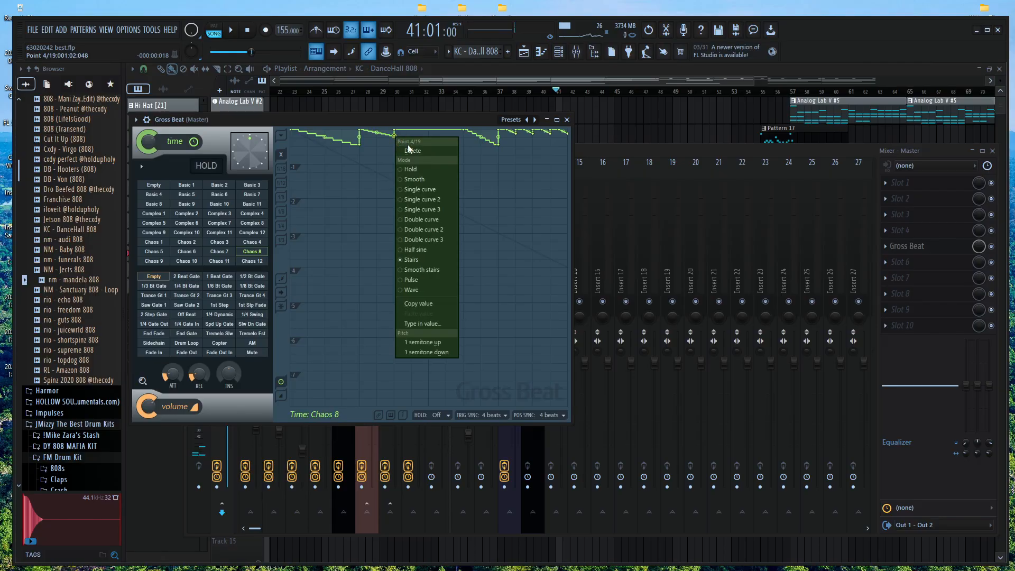
pyautogui.click(410, 151)
pyautogui.rightClick(502, 144)
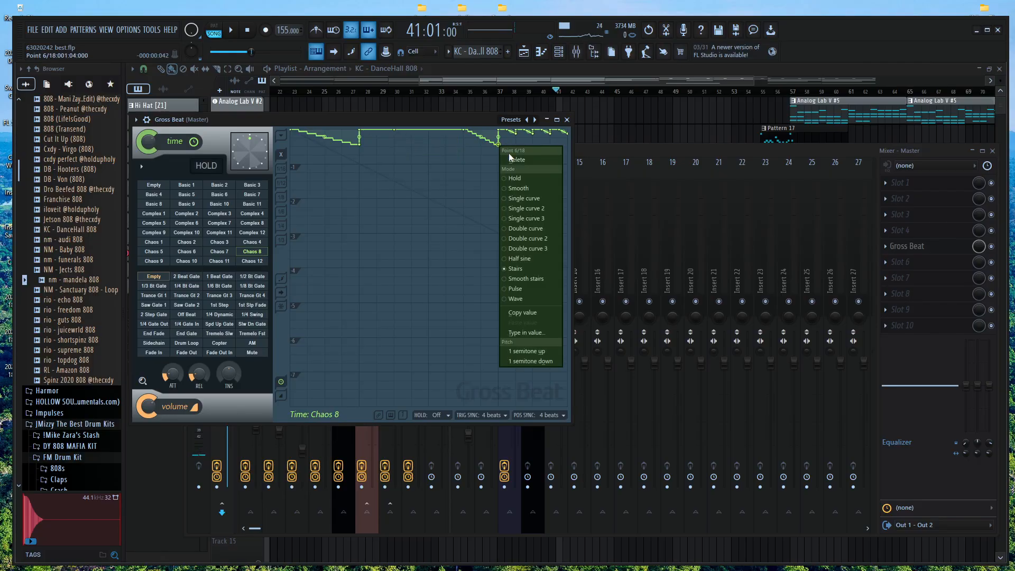
pyautogui.click(515, 156)
pyautogui.rightClick(517, 136)
pyautogui.click(532, 150)
pyautogui.rightClick(525, 136)
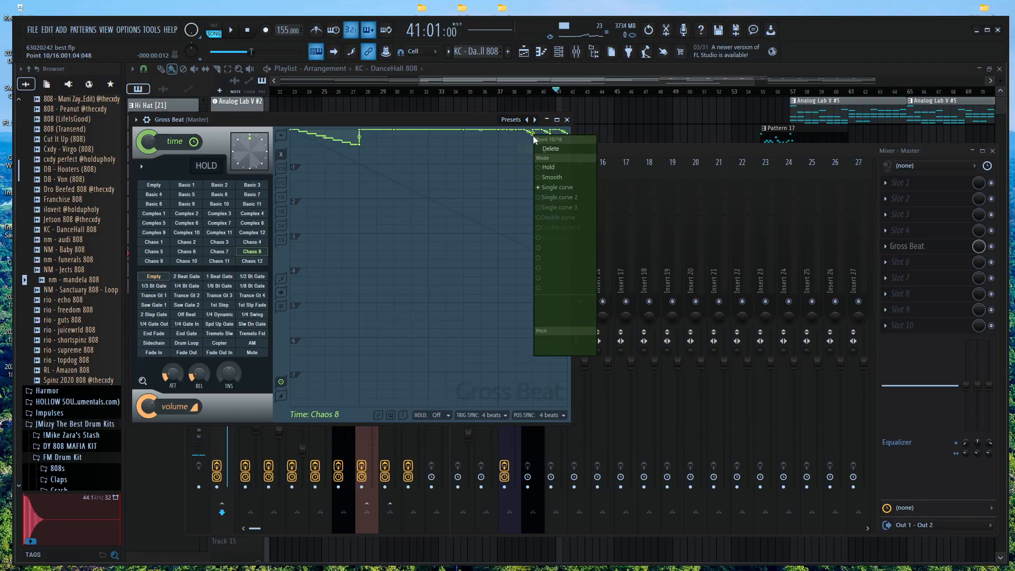
pyautogui.click(539, 149)
pyautogui.rightClick(552, 136)
pyautogui.click(560, 146)
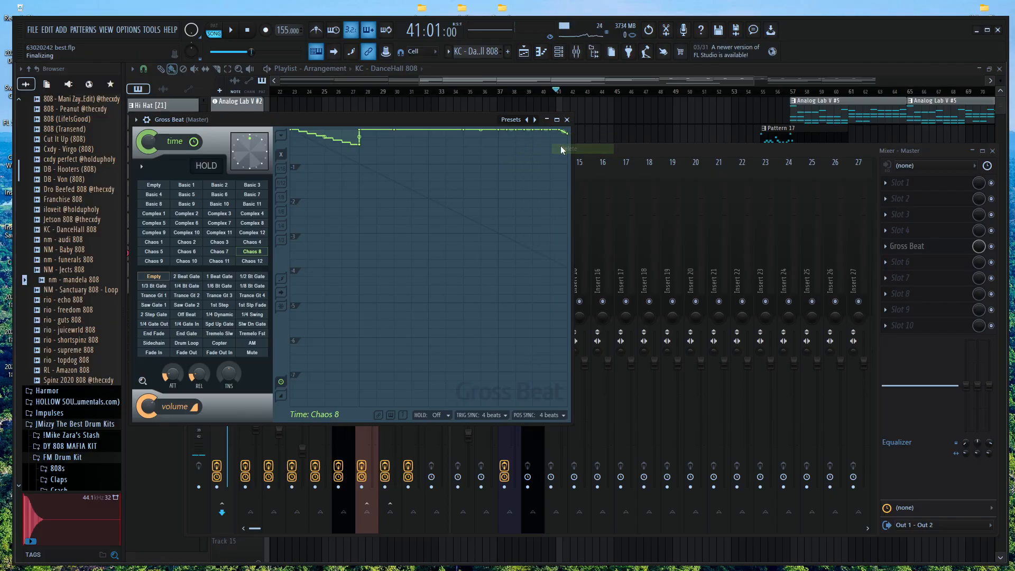
# Raise the last point of the Chaos 8 envelope to the upper edge and listen from bar 41
pyautogui.press('space')
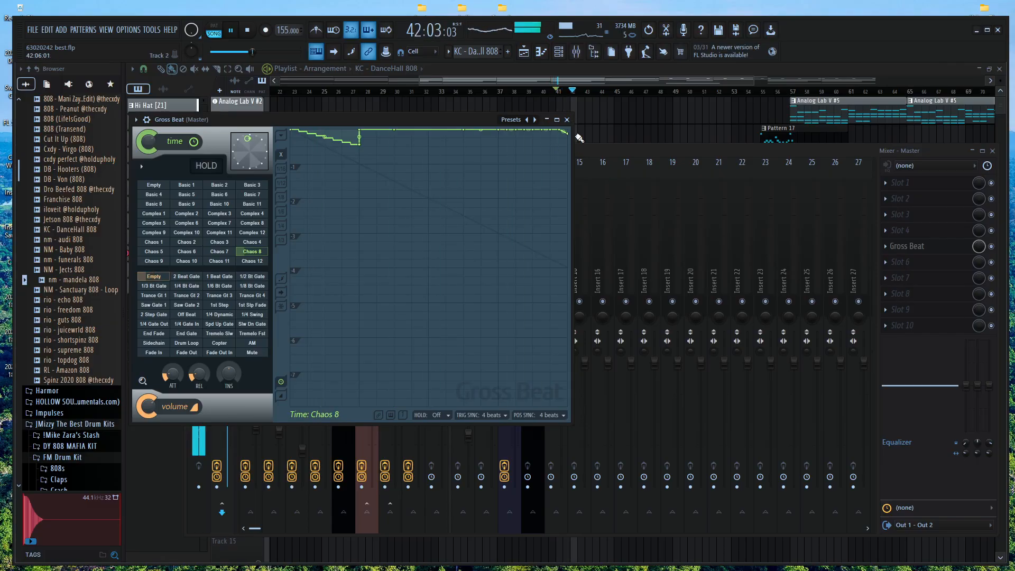
pyautogui.rightClick(567, 133)
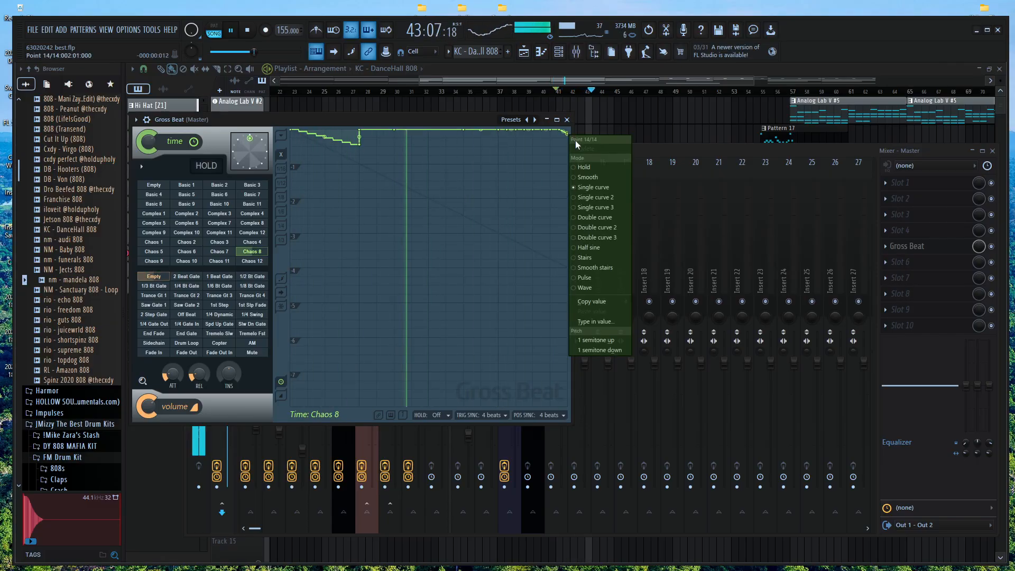
pyautogui.click(569, 133)
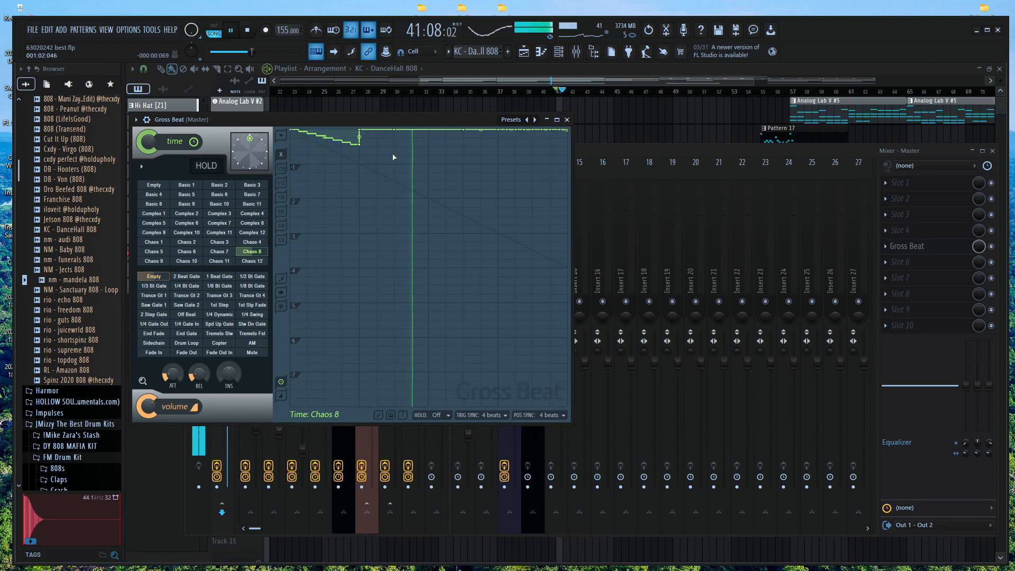
pyautogui.press('space')
pyautogui.press('space')
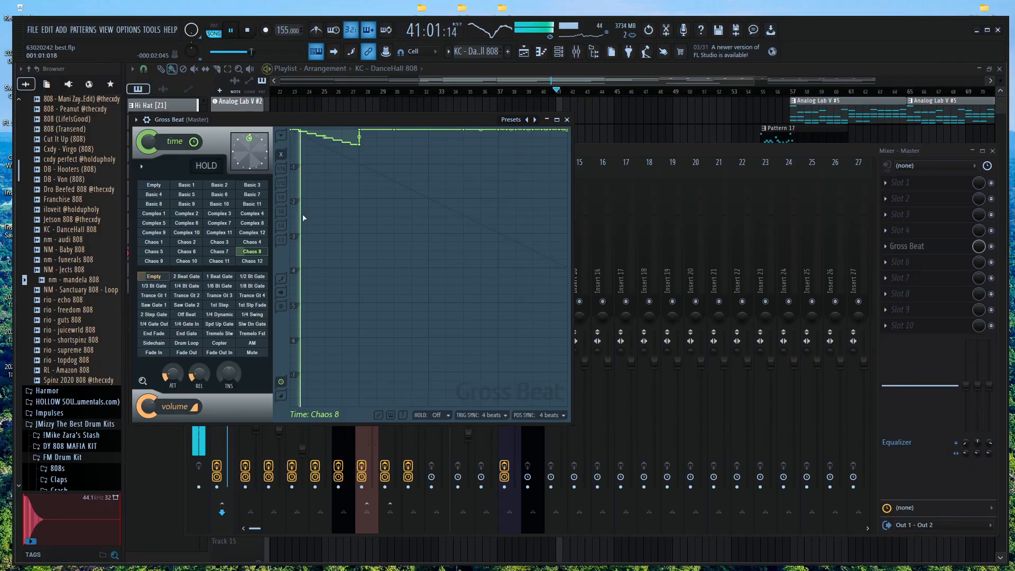
pyautogui.press('space')
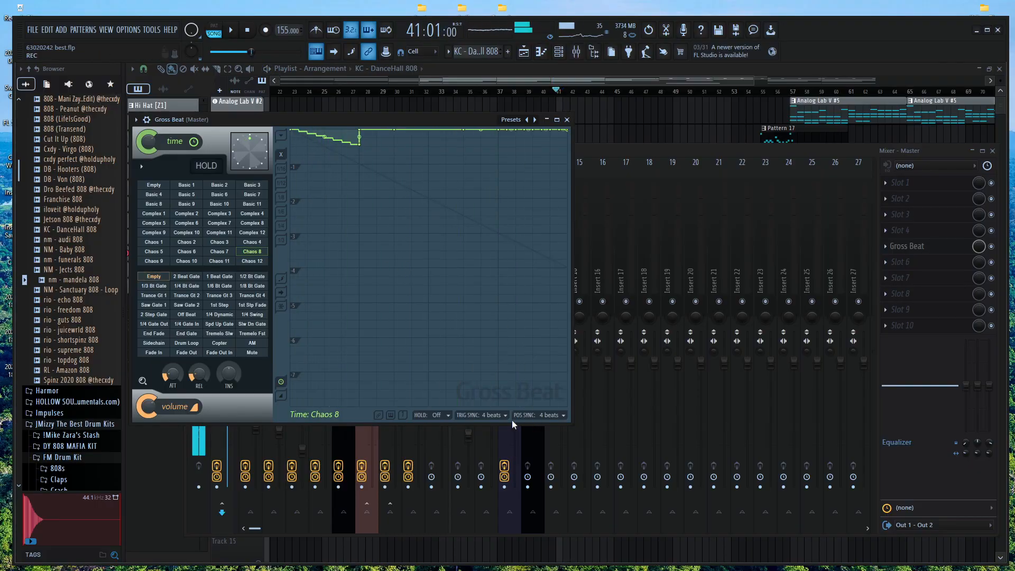
# Try a trigger sync of 1/4 beat in Gross Beat during playback and set it back to 4 beats
pyautogui.click(492, 415)
pyautogui.click(536, 400)
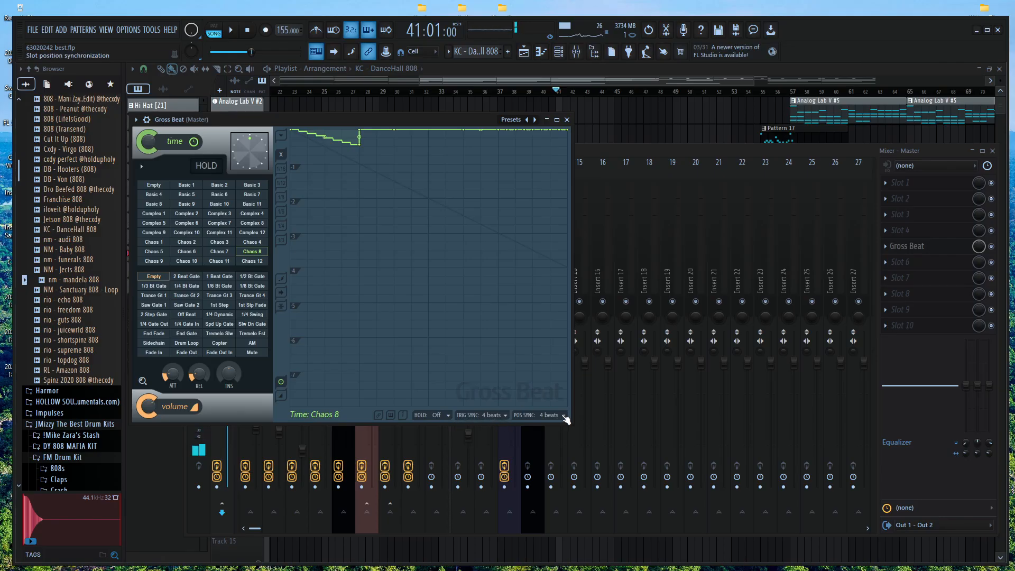
pyautogui.click(564, 416)
pyautogui.click(497, 404)
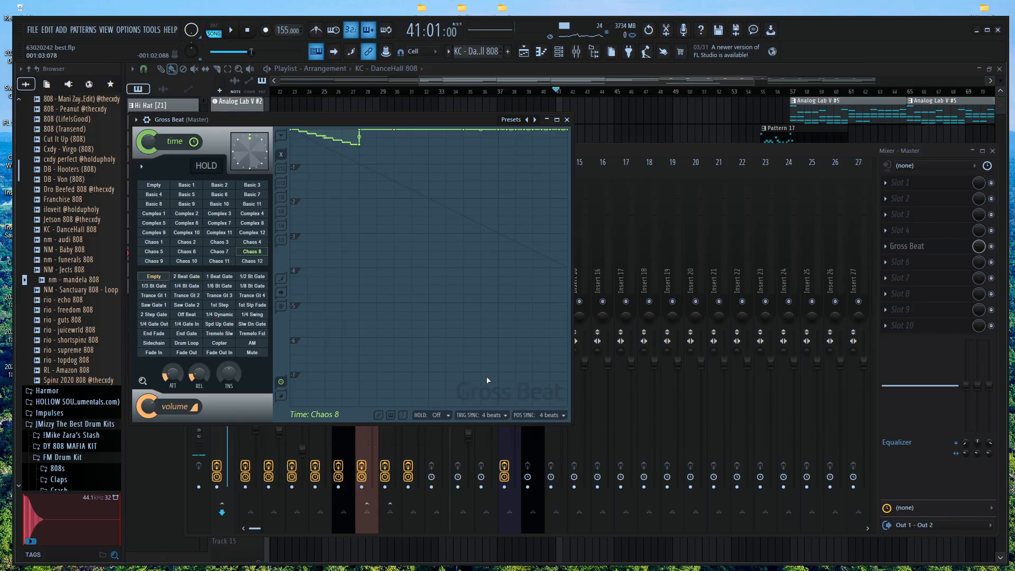
pyautogui.click(491, 416)
pyautogui.click(498, 438)
pyautogui.press('space')
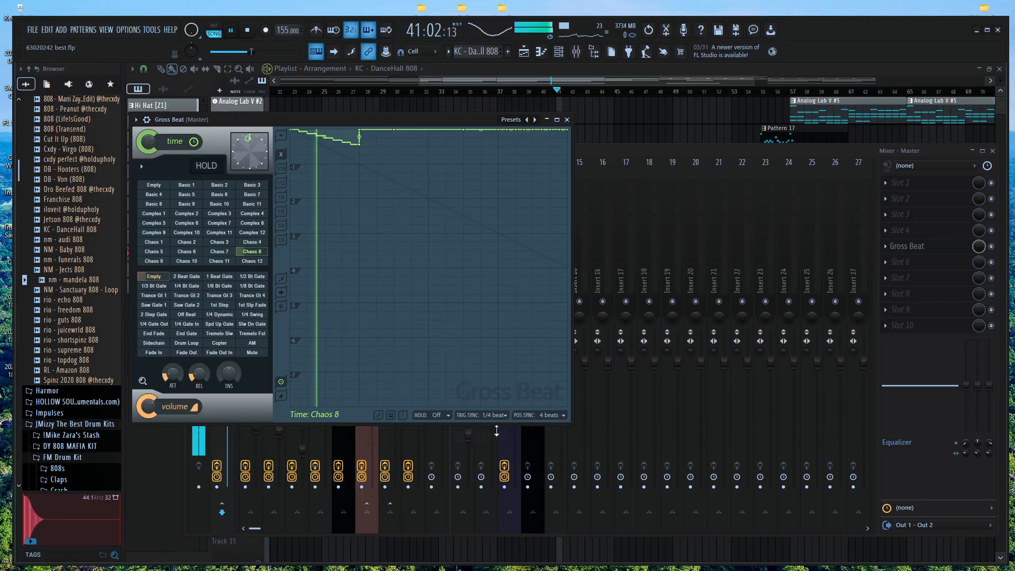
pyautogui.click(491, 416)
pyautogui.click(477, 476)
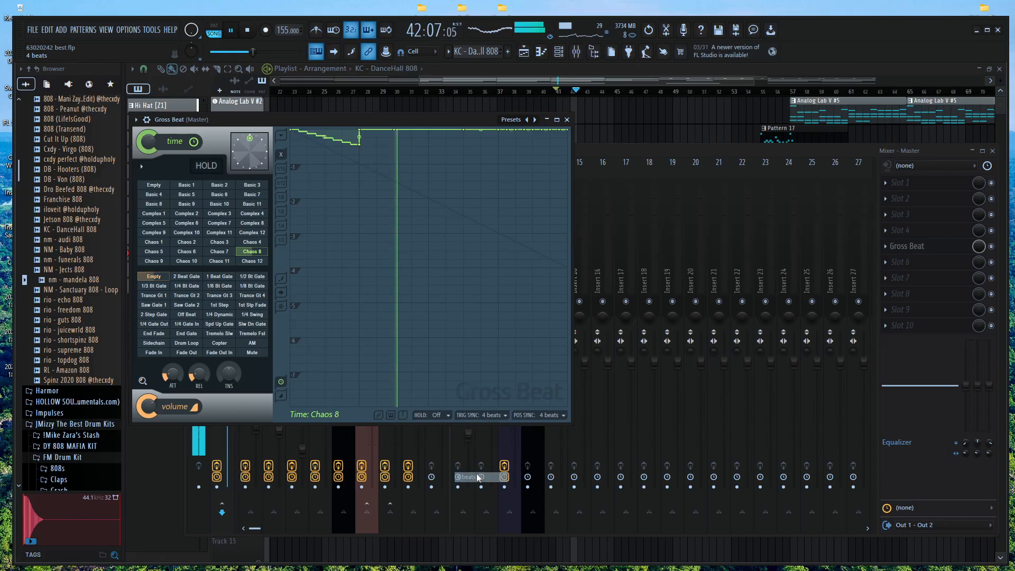
# Try the Last and Next hold modes in Gross Beat, set hold back to Off and stop playback
pyautogui.click(442, 415)
pyautogui.click(430, 437)
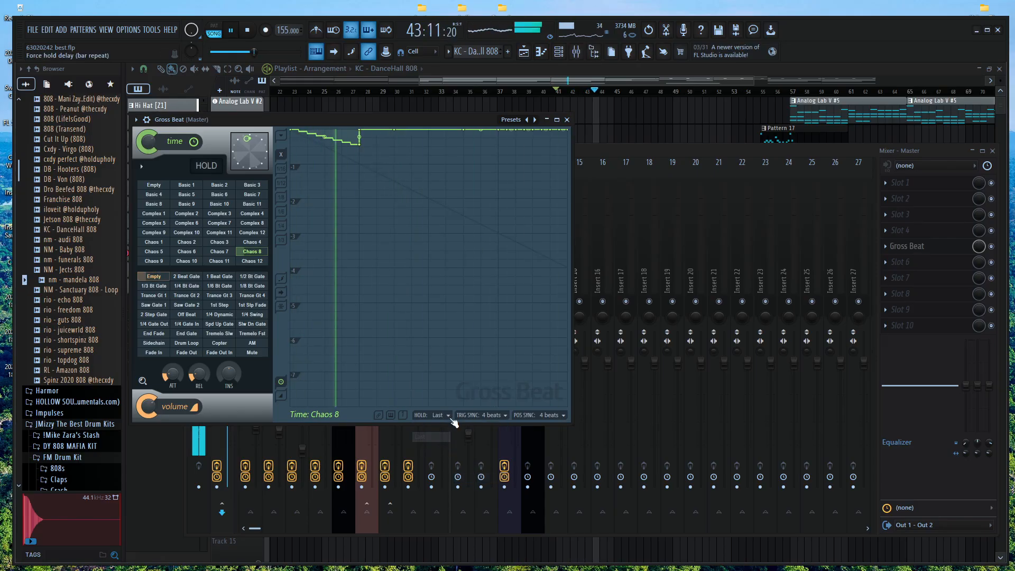
pyautogui.click(441, 416)
pyautogui.click(431, 447)
pyautogui.click(442, 415)
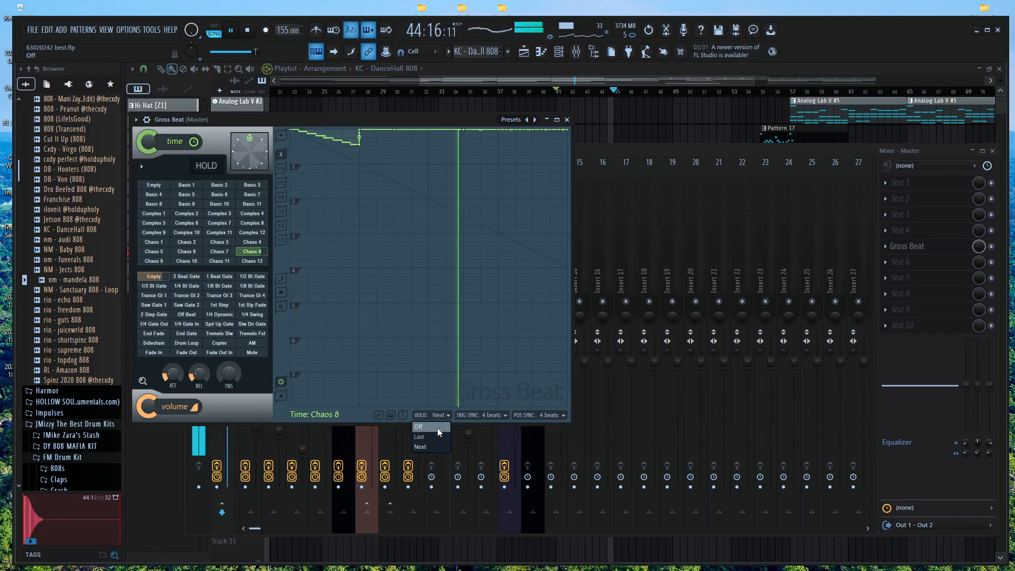
pyautogui.click(436, 427)
pyautogui.press('space')
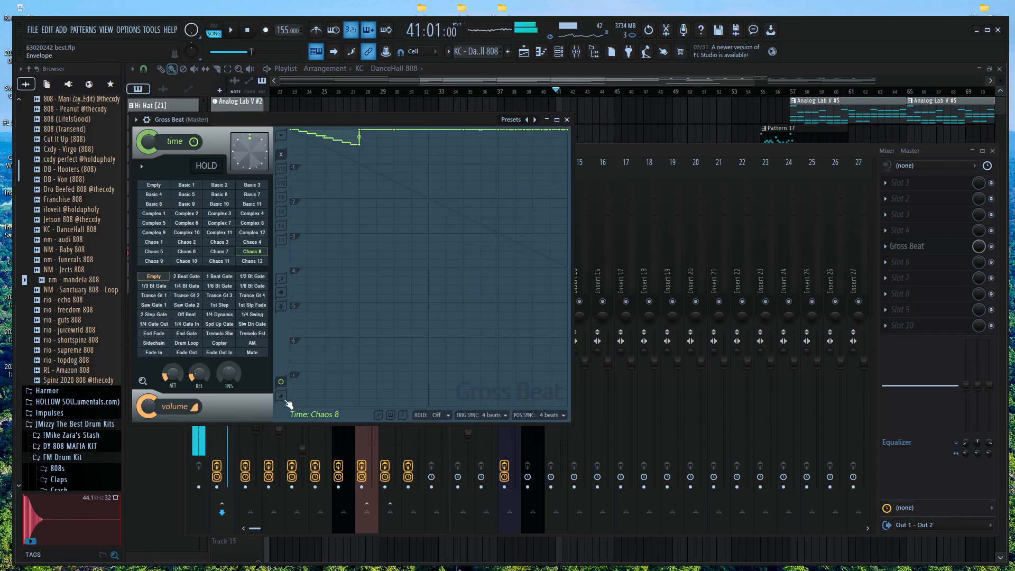
# Check the edited Chaos 8 time effect by playing the arrangement from bar 41
pyautogui.click(282, 397)
pyautogui.click(283, 396)
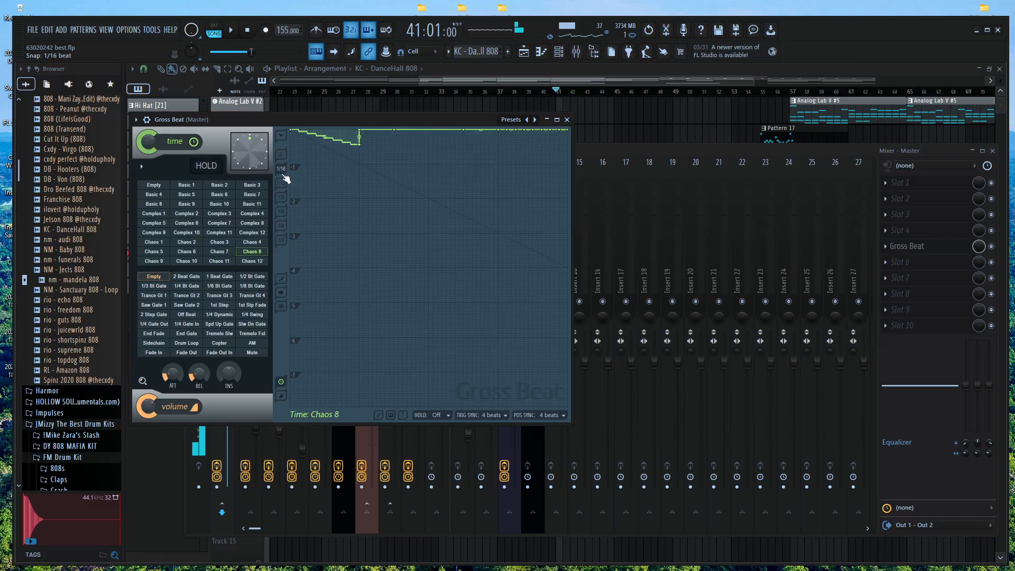
pyautogui.press('space')
pyautogui.press('space')
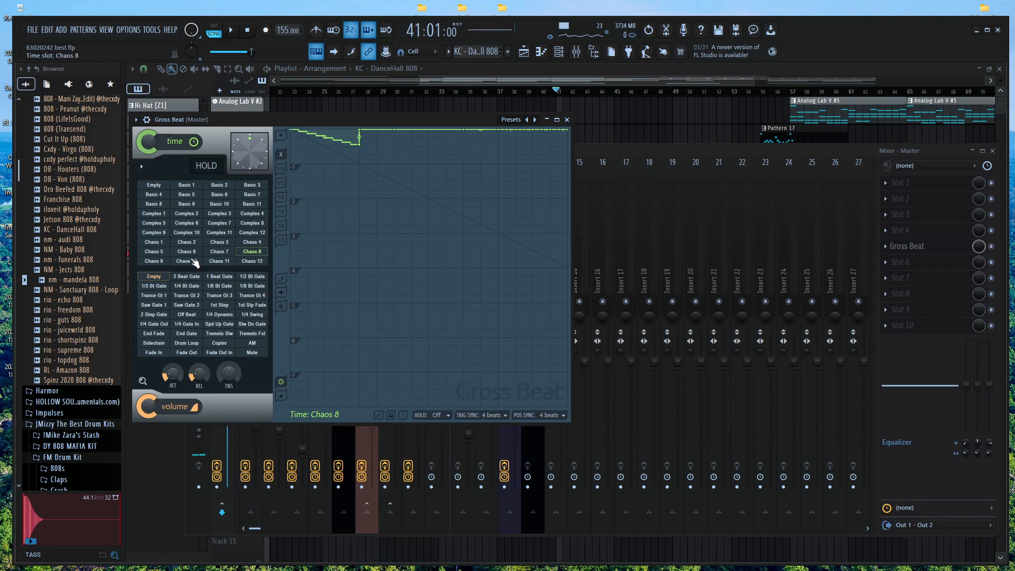
# Select time slot Chaos 10 in Gross Beat and audition it from bar 41
pyautogui.click(194, 261)
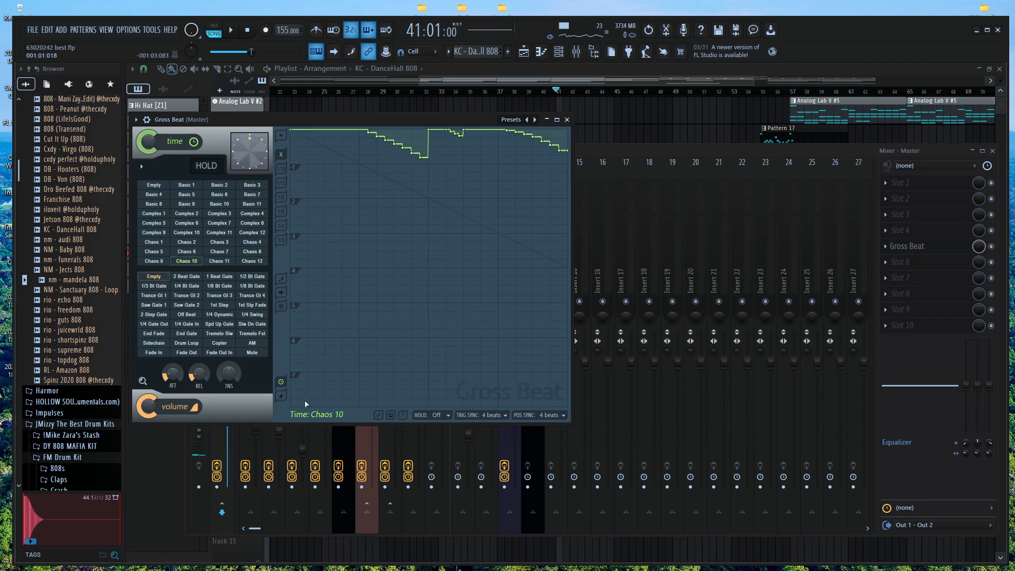
pyautogui.press('space')
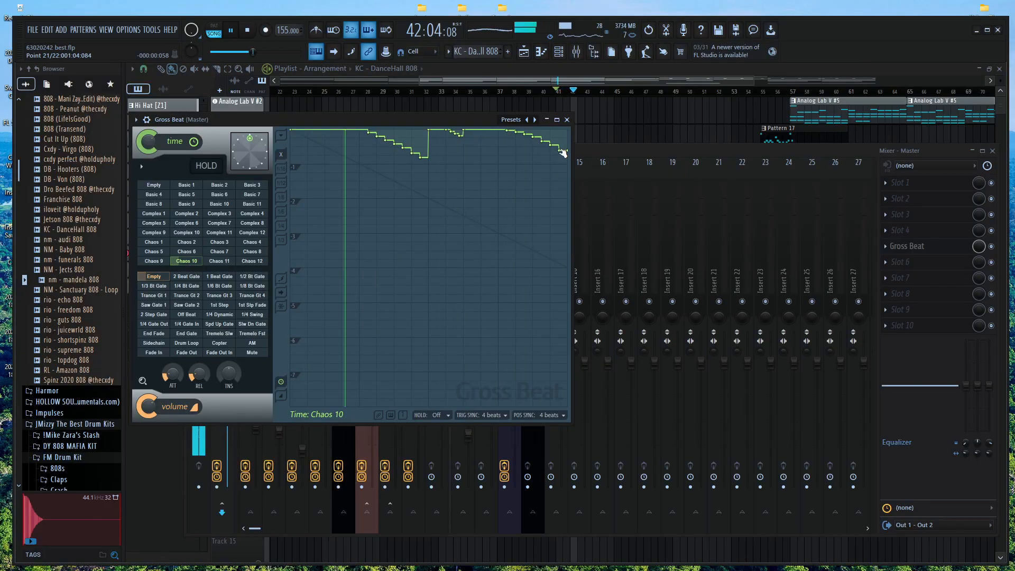
pyautogui.press('space')
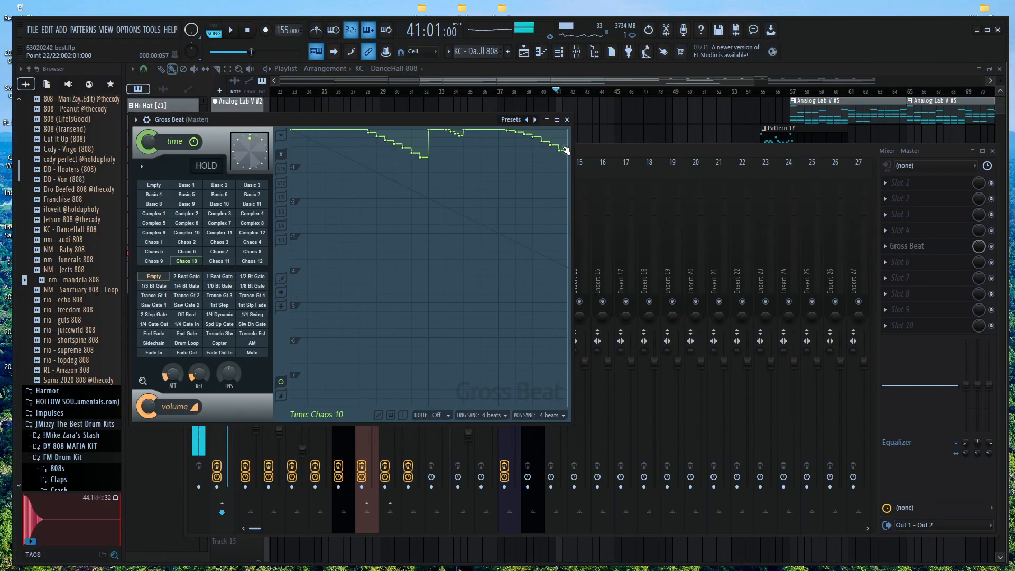
# Delete the second-to-last point of the Chaos 10 envelope and raise its end point to the upper edge
pyautogui.rightClick(562, 150)
pyautogui.click(578, 165)
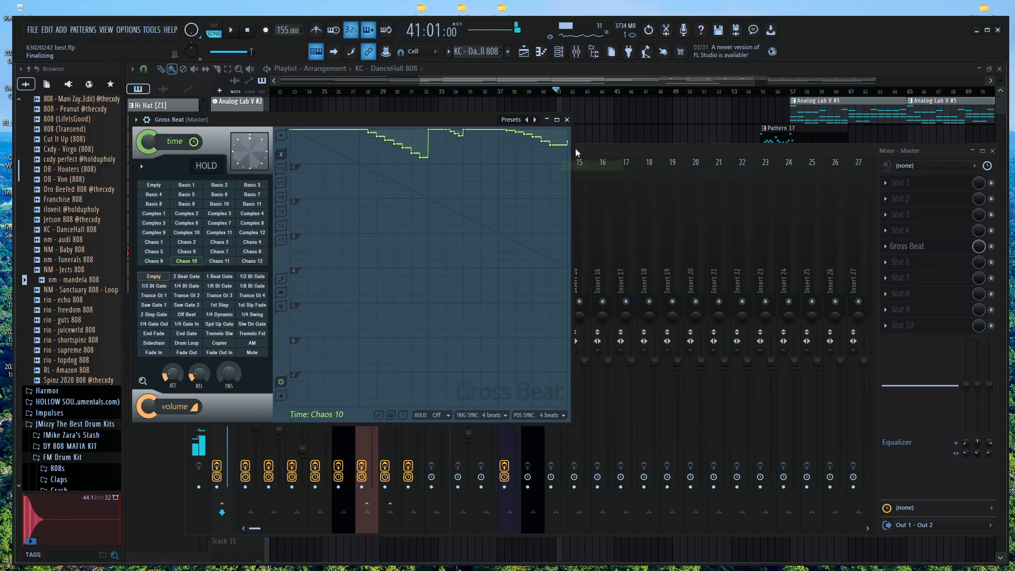
pyautogui.moveTo(569, 143); pyautogui.dragTo(435, 129)
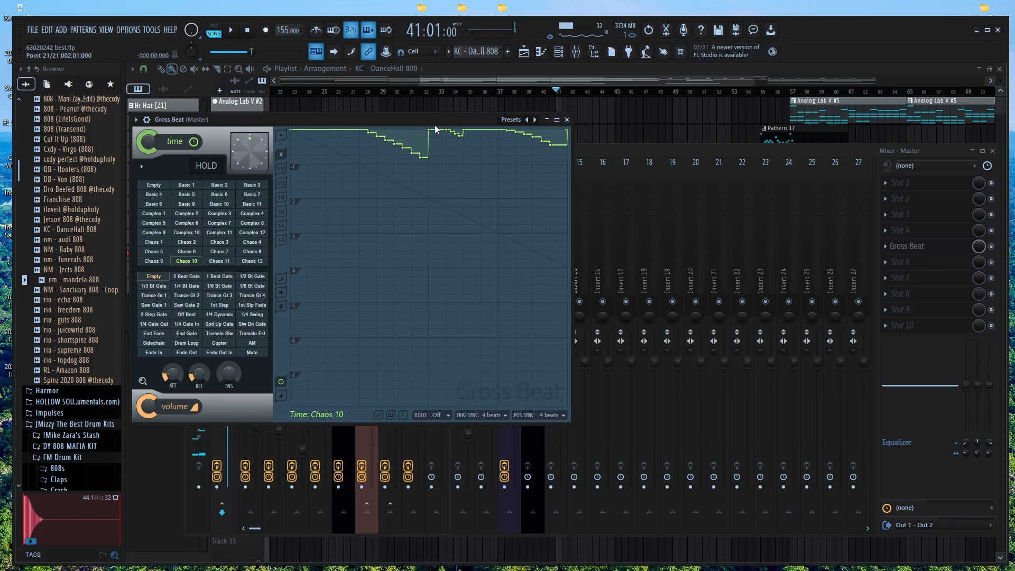
# Delete the points that form the small dip in the middle of the Chaos 10 time envelope
pyautogui.rightClick(454, 134)
pyautogui.click(465, 149)
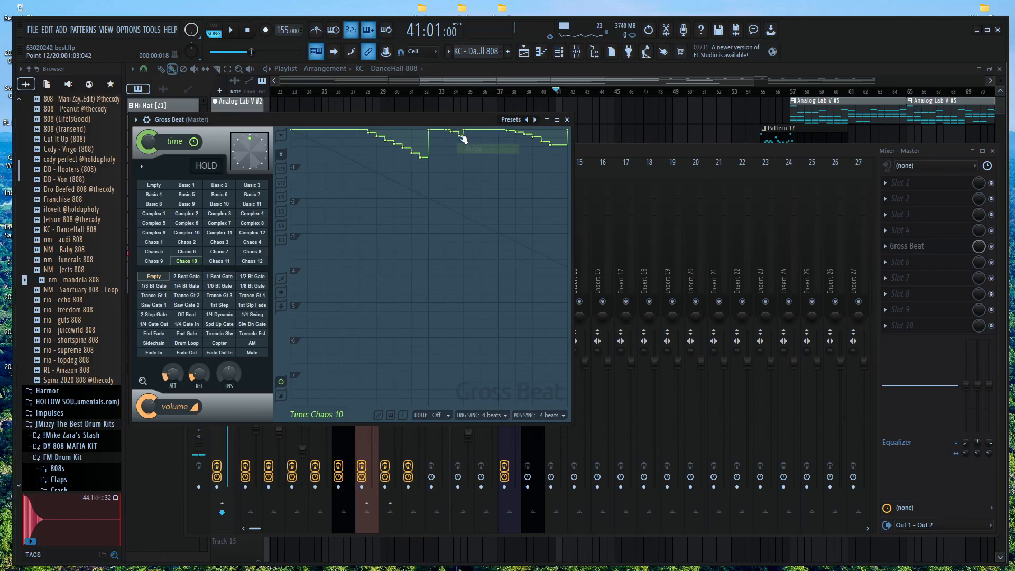
pyautogui.rightClick(460, 136)
pyautogui.click(469, 151)
pyautogui.rightClick(463, 131)
pyautogui.click(470, 146)
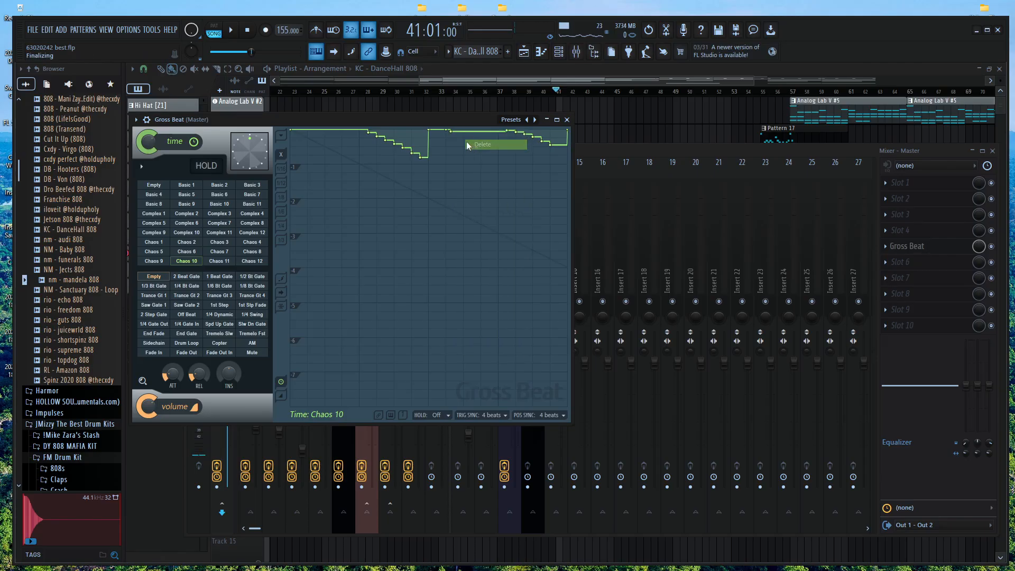
# Delete the leftover middle point and the points of the second descending staircase in the Chaos 10 time envelope
pyautogui.rightClick(451, 132)
pyautogui.click(463, 147)
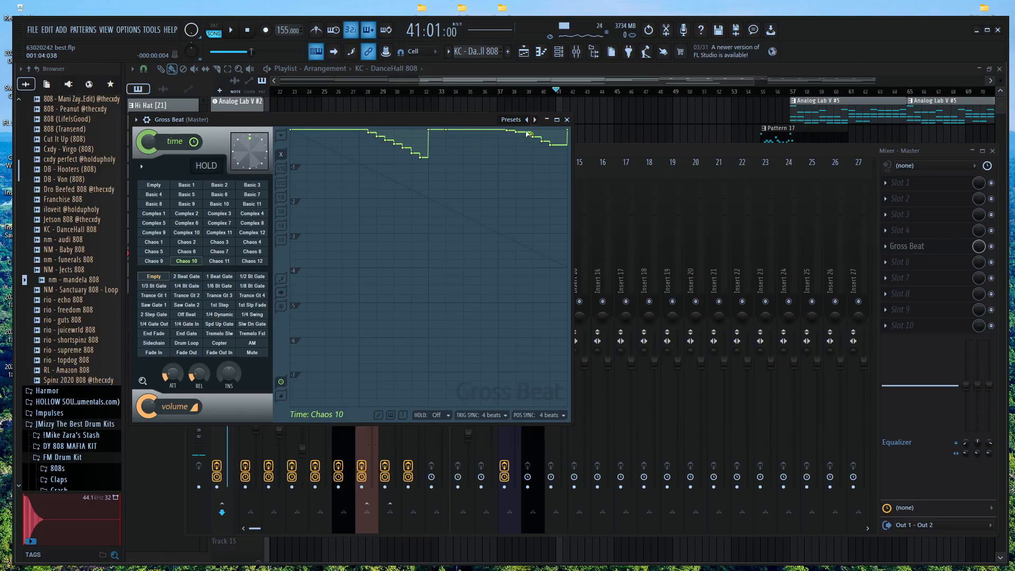
pyautogui.rightClick(521, 134)
pyautogui.click(528, 149)
pyautogui.rightClick(535, 135)
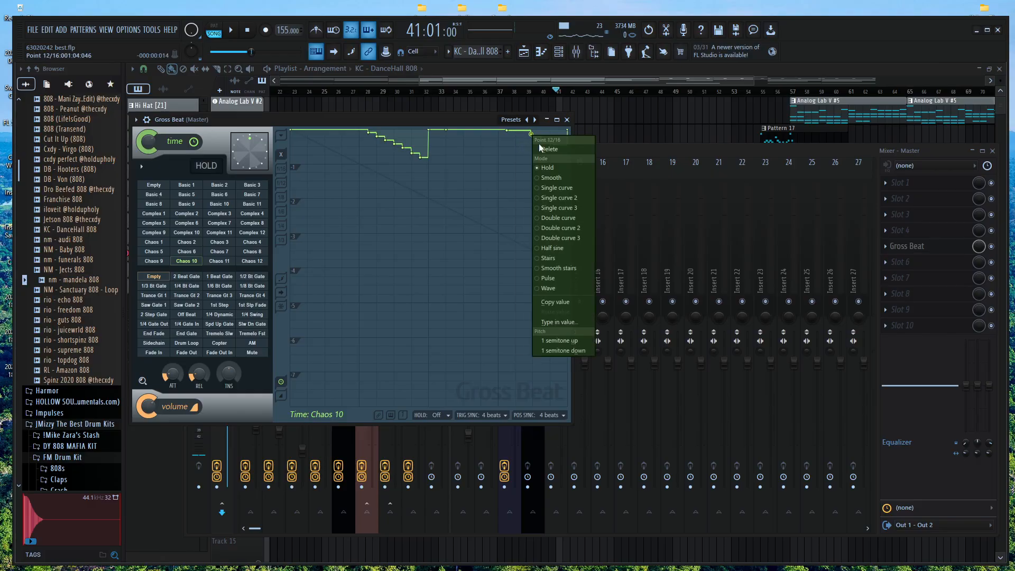
pyautogui.click(541, 149)
pyautogui.rightClick(533, 136)
pyautogui.click(540, 146)
pyautogui.press('space')
pyautogui.rightClick(542, 142)
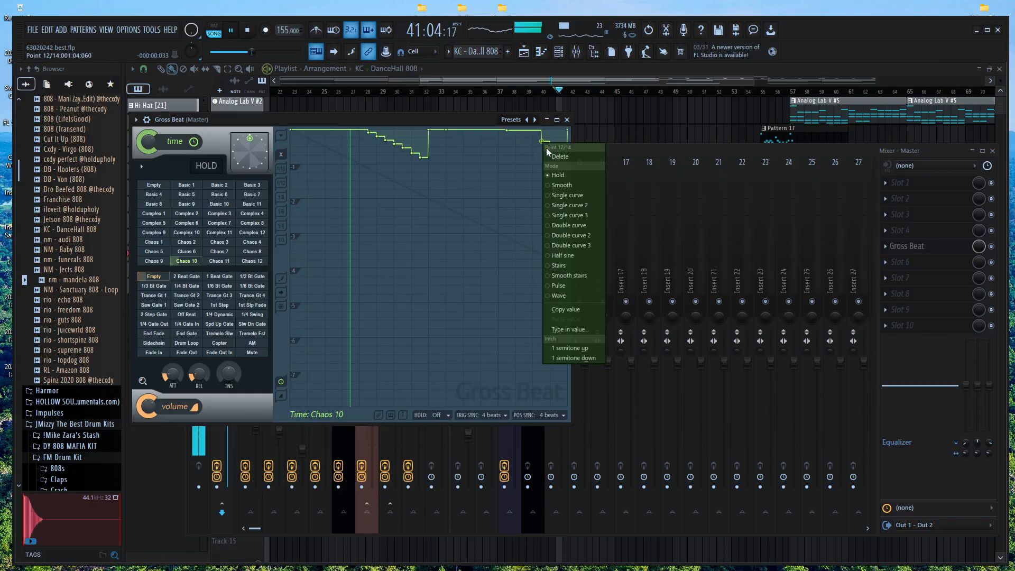
pyautogui.click(557, 156)
pyautogui.rightClick(549, 141)
pyautogui.click(556, 154)
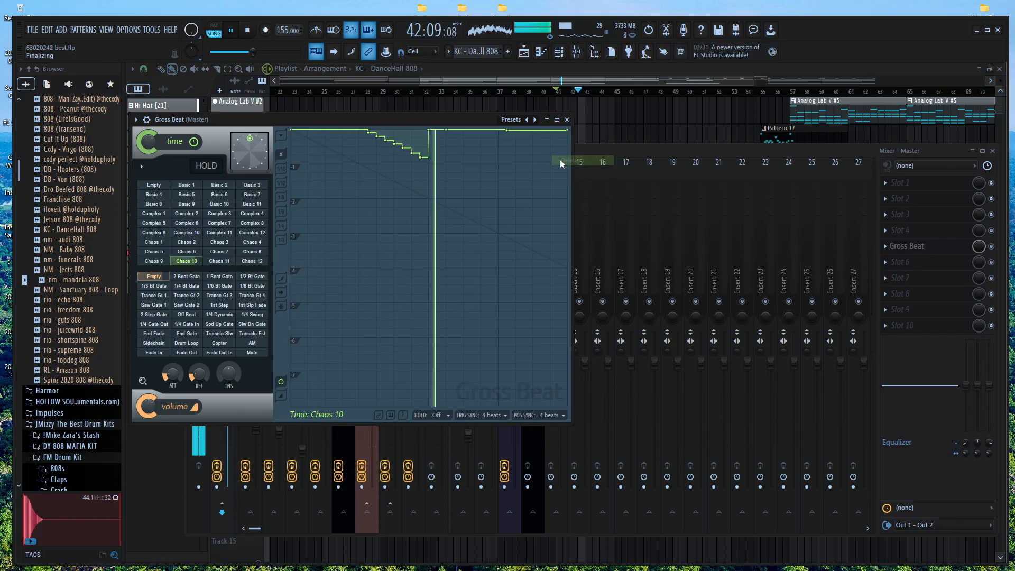
# Delete the two remaining points on the flat section after the stepped dip in the Chaos 10 envelope
pyautogui.rightClick(507, 130)
pyautogui.click(514, 143)
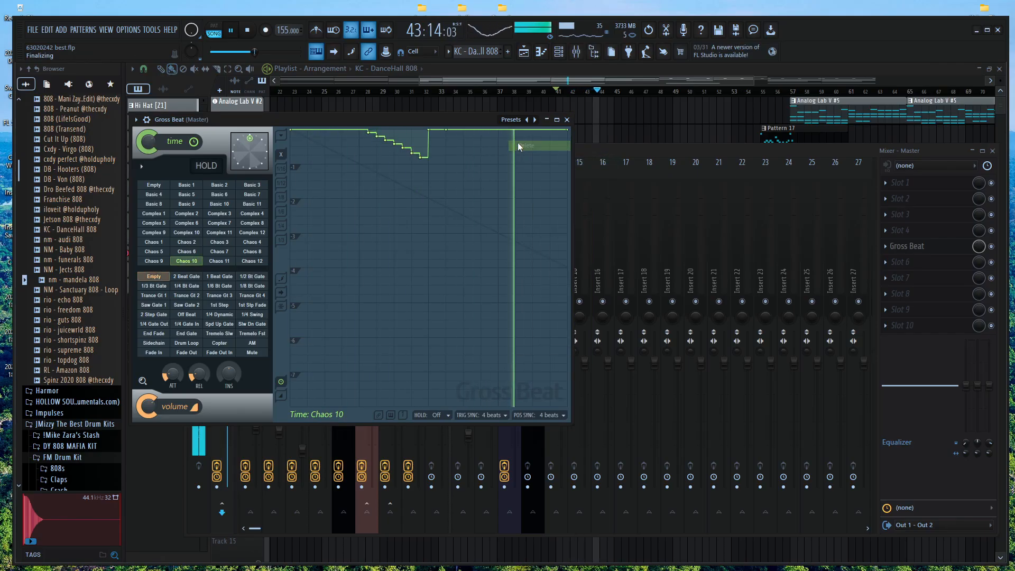
pyautogui.press('space')
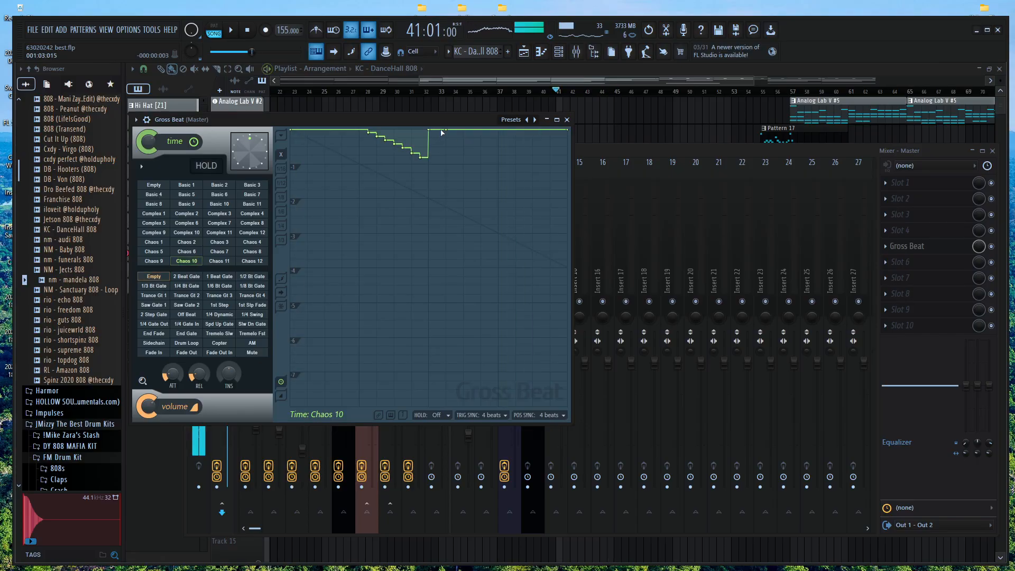
pyautogui.rightClick(445, 130)
pyautogui.click(469, 145)
# Audition the simplified Chaos 10 effect on the Master by playing the arrangement from bar 41
pyautogui.press('space')
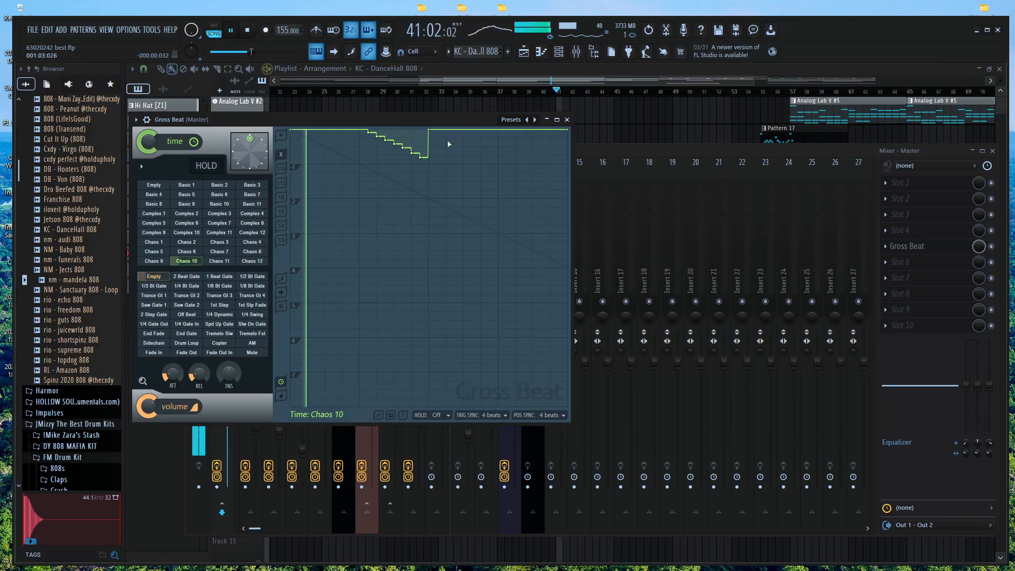
pyautogui.press('space')
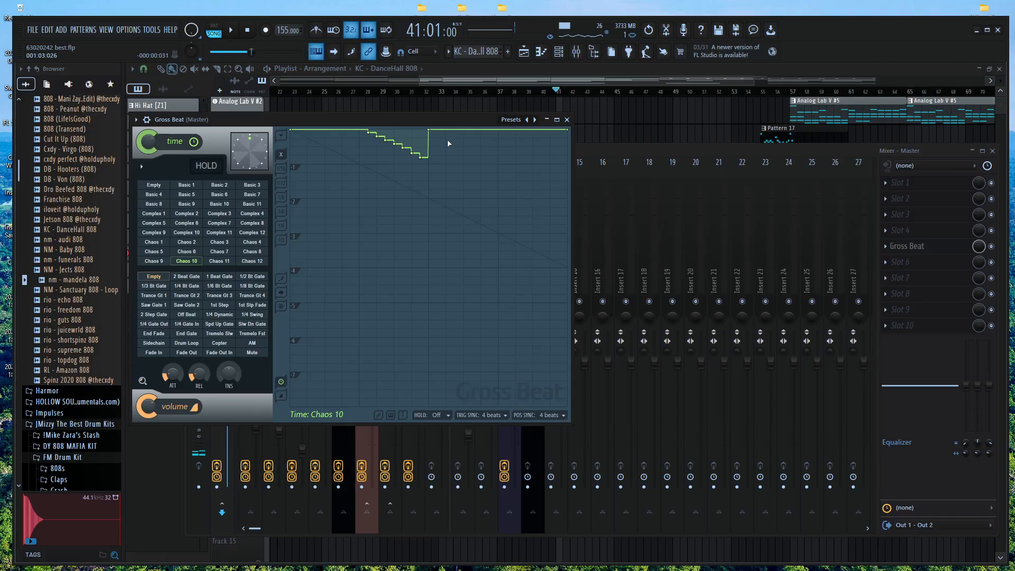
pyautogui.press('space')
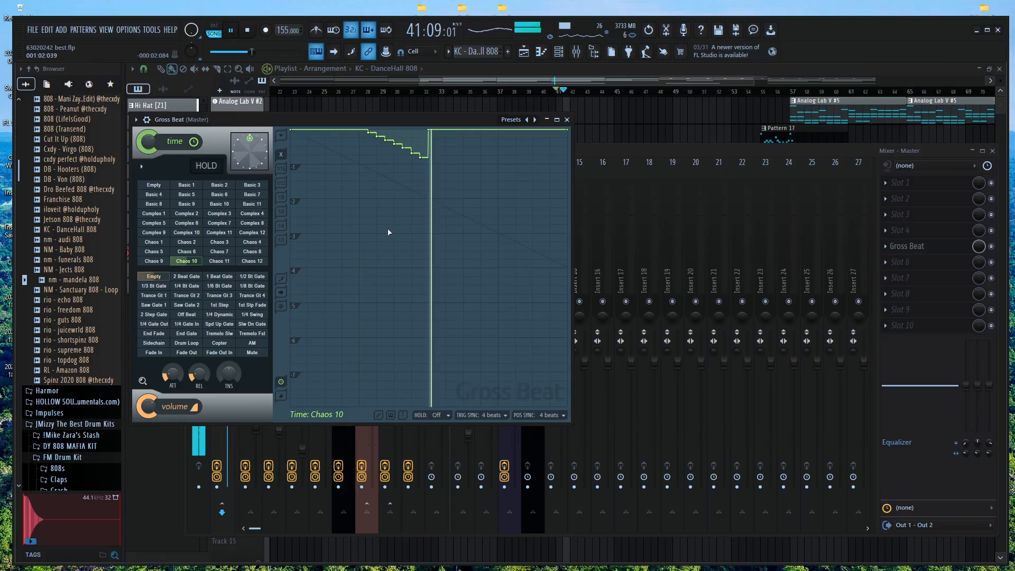
pyautogui.press('space')
# Close the Gross Beat editor and delete Gross Beat from the Master track's effect chain
pyautogui.click(567, 119)
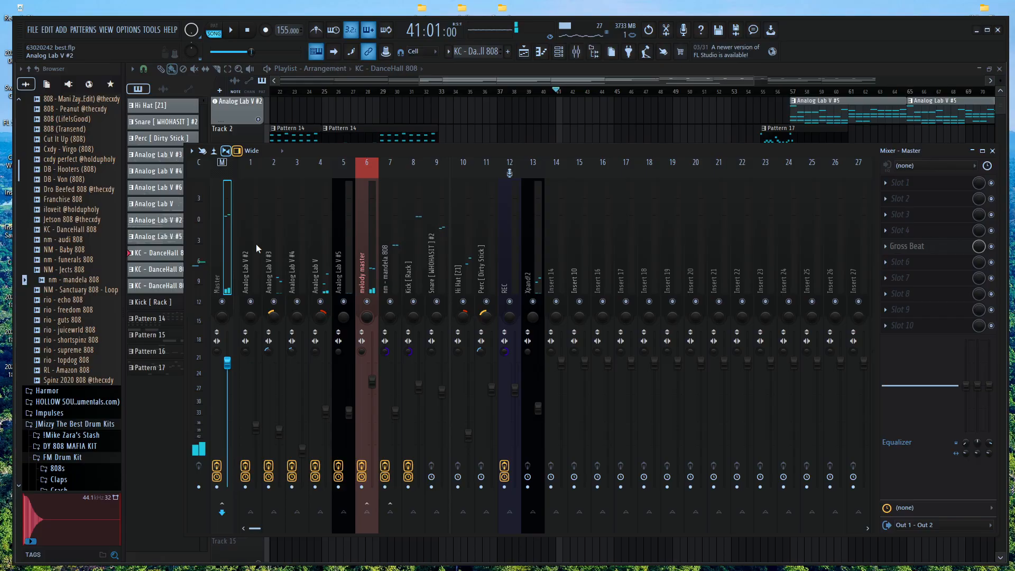
pyautogui.click(885, 247)
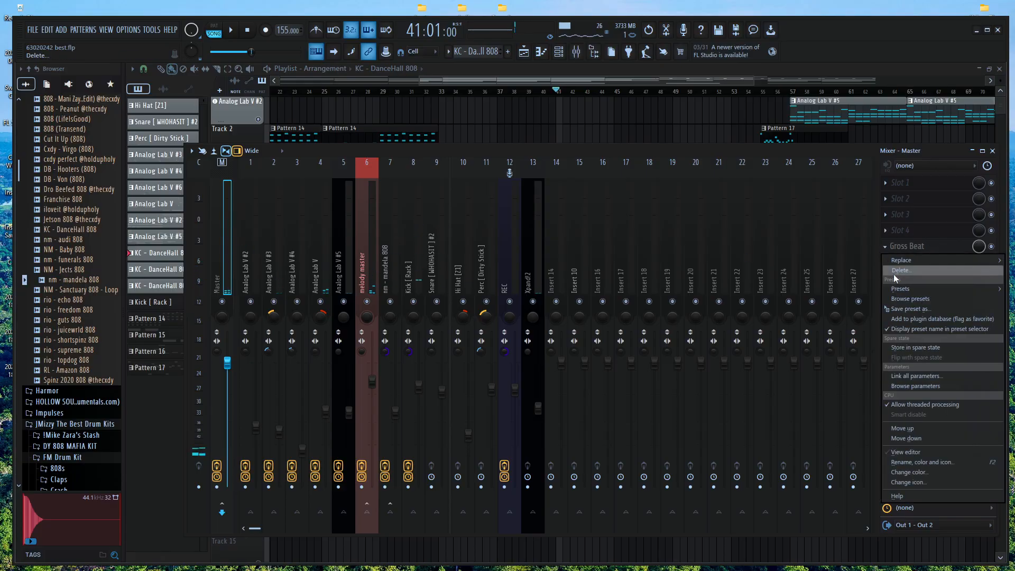
pyautogui.click(893, 271)
pyautogui.click(543, 326)
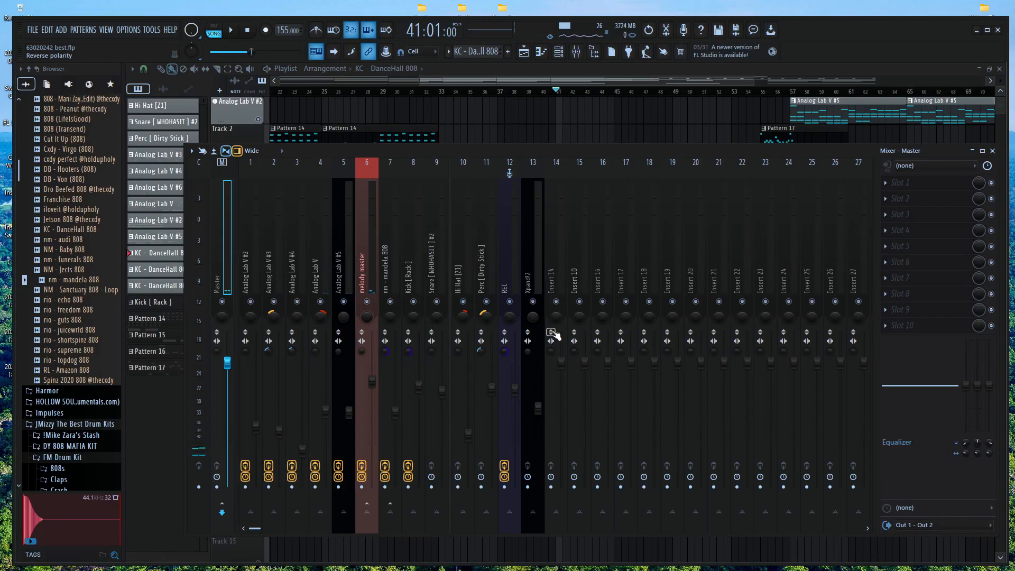
# Add Gross Beat to slot 10 of the nm - mandela 808 mixer track and select time slot Chaos 10
pyautogui.click(383, 266)
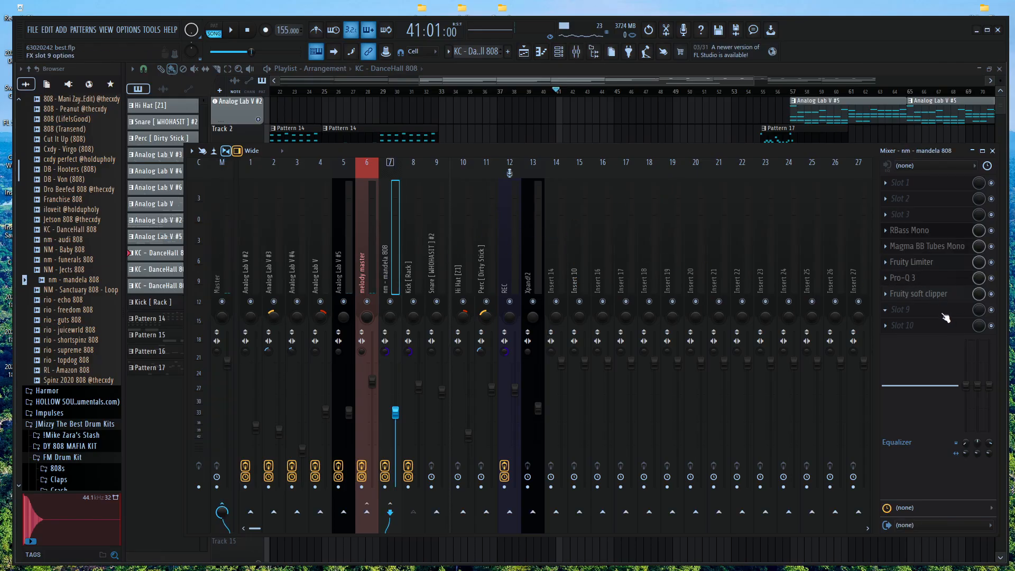
pyautogui.click(889, 332)
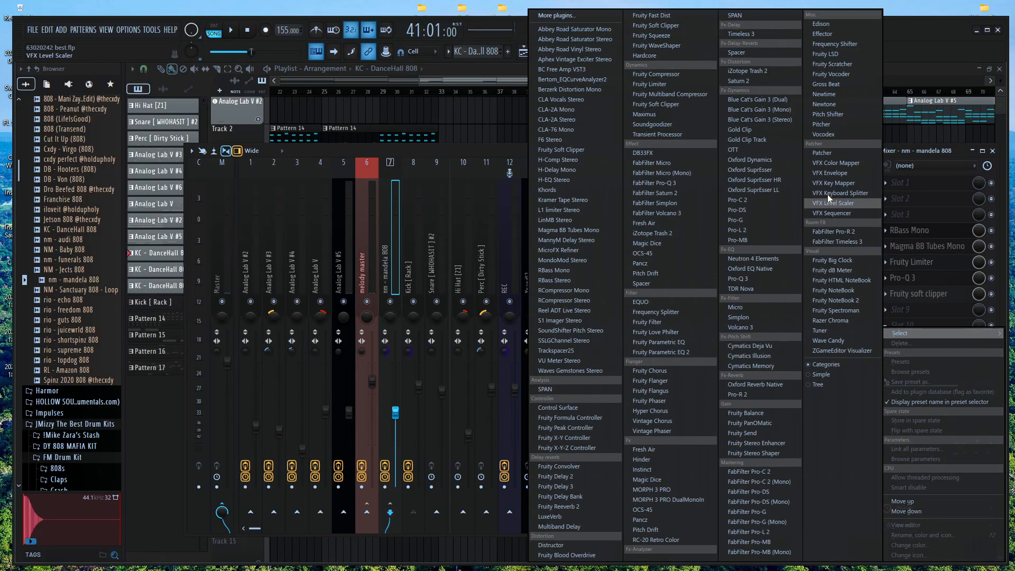
pyautogui.click(852, 84)
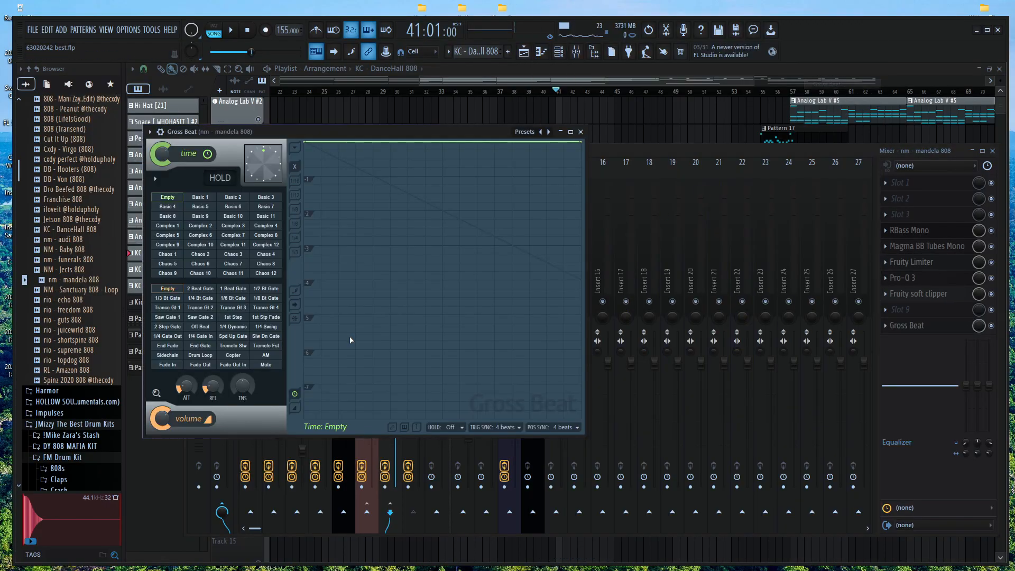
pyautogui.click(215, 273)
# Delete the points forming the small middle dip in the 808 track's Chaos 10 time envelope
pyautogui.rightClick(465, 145)
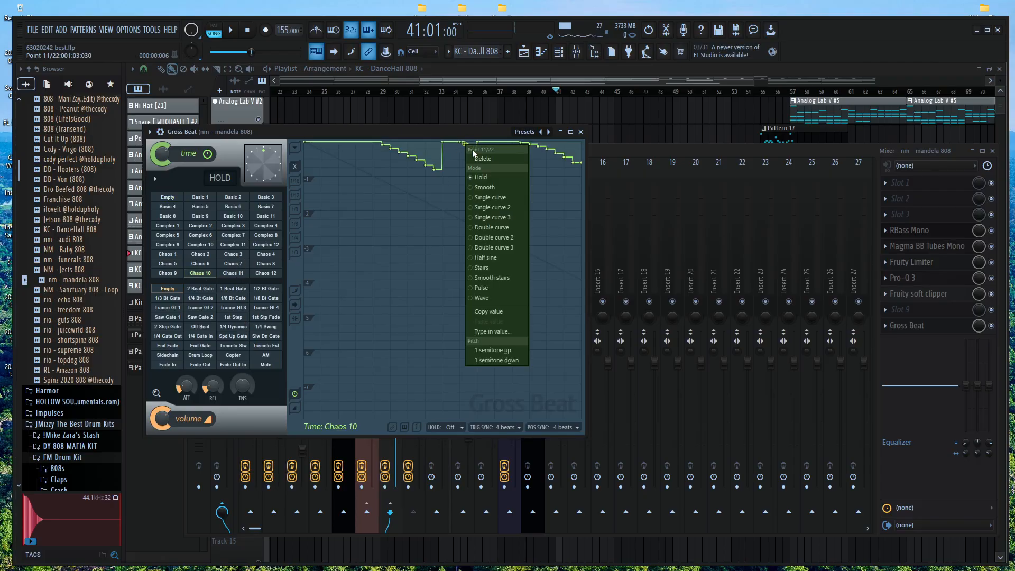
pyautogui.click(474, 158)
pyautogui.rightClick(474, 148)
pyautogui.click(481, 161)
pyautogui.rightClick(469, 144)
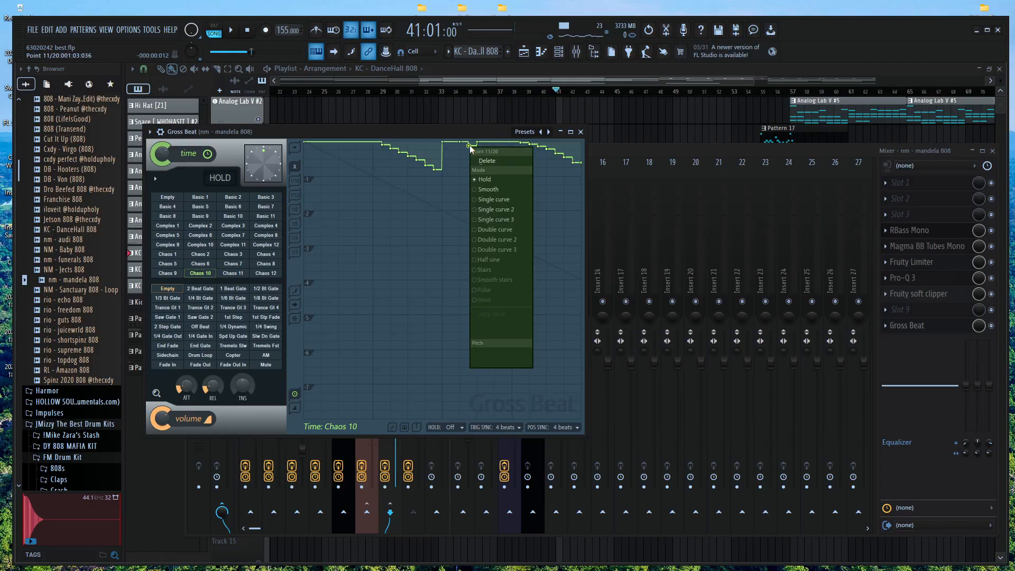
pyautogui.click(483, 161)
# Delete all points of the second descending staircase before the end point of the 808's Chaos 10 envelope
pyautogui.rightClick(521, 142)
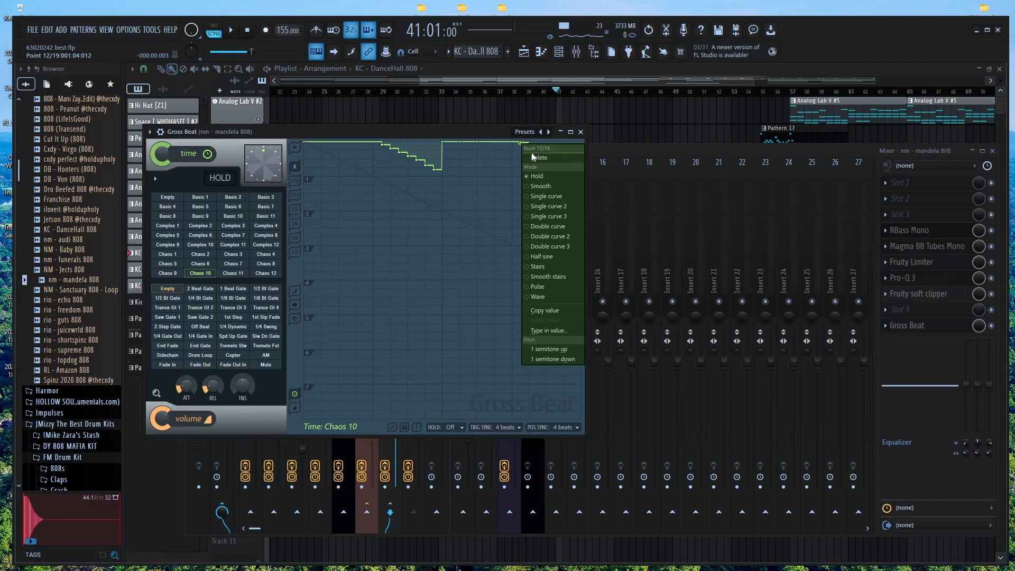
pyautogui.click(535, 158)
pyautogui.rightClick(528, 145)
pyautogui.click(541, 160)
pyautogui.rightClick(538, 145)
pyautogui.click(543, 161)
pyautogui.rightClick(546, 149)
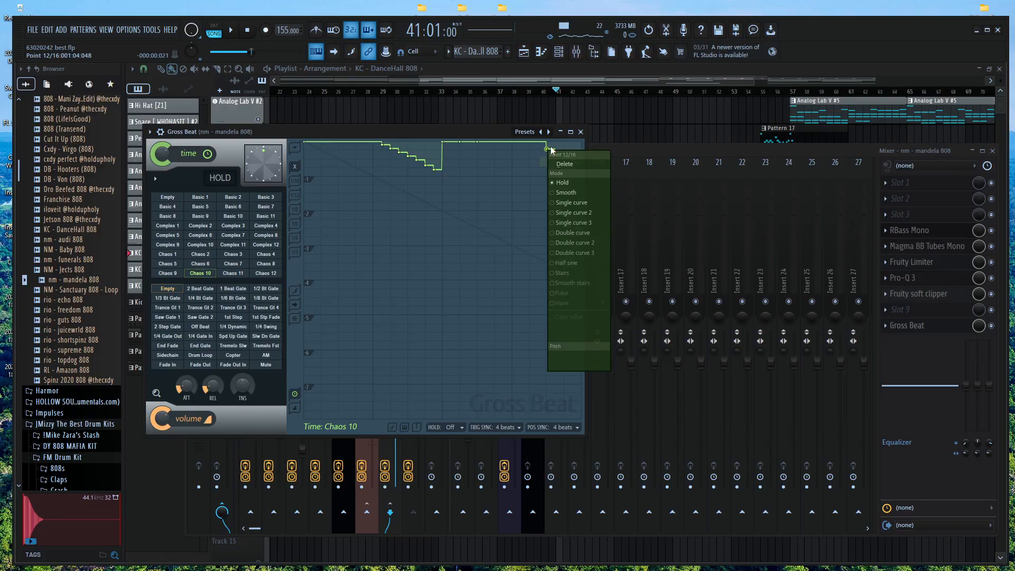
pyautogui.click(558, 162)
pyautogui.rightClick(559, 153)
pyautogui.click(566, 170)
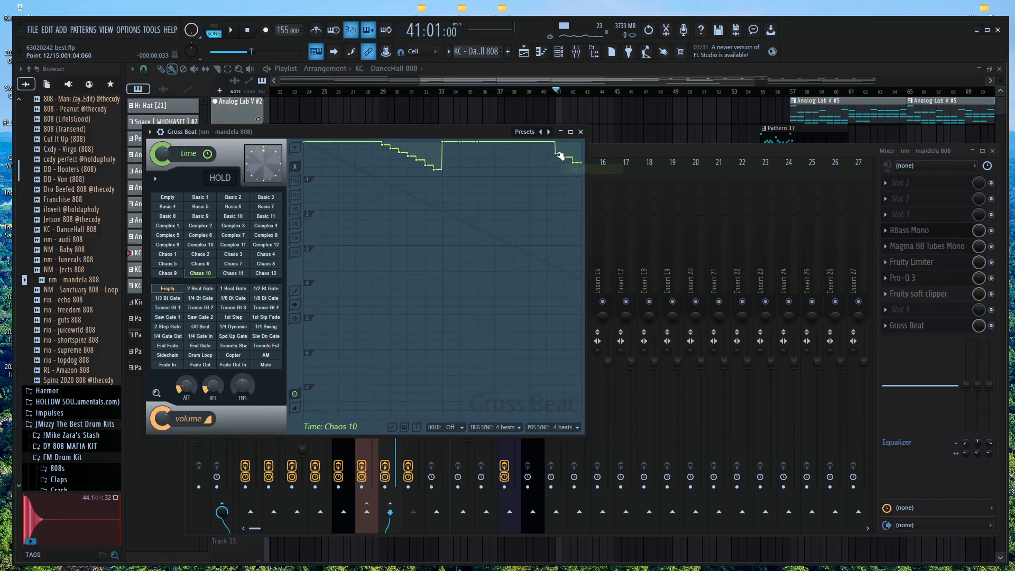
pyautogui.rightClick(561, 153)
pyautogui.click(571, 170)
pyautogui.rightClick(565, 157)
pyautogui.click(577, 172)
pyautogui.rightClick(572, 163)
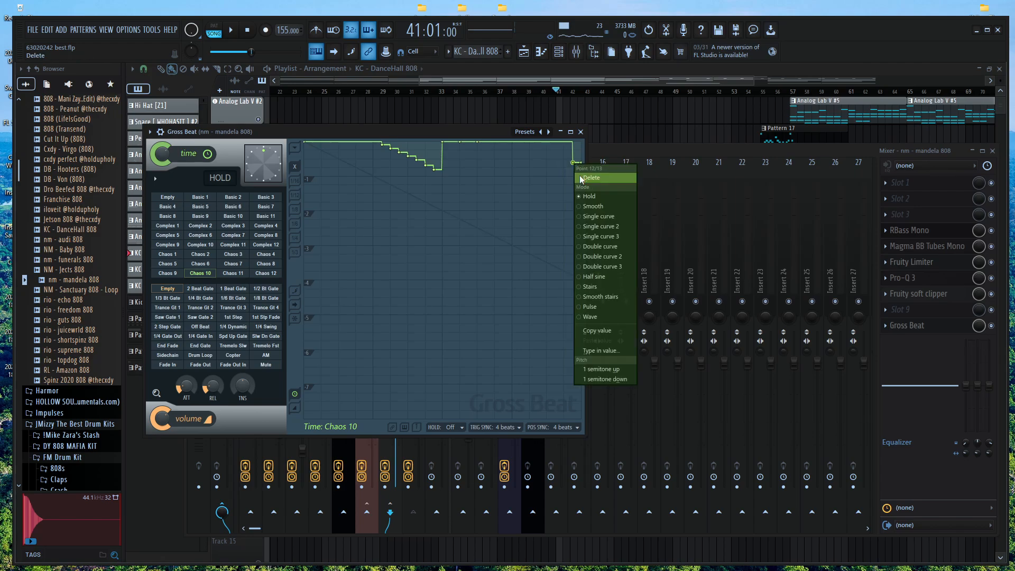
pyautogui.click(580, 175)
# Raise the end point of the 808's Chaos 10 envelope to the upper edge
pyautogui.rightClick(582, 164)
pyautogui.click(582, 165)
pyautogui.rightClick(582, 164)
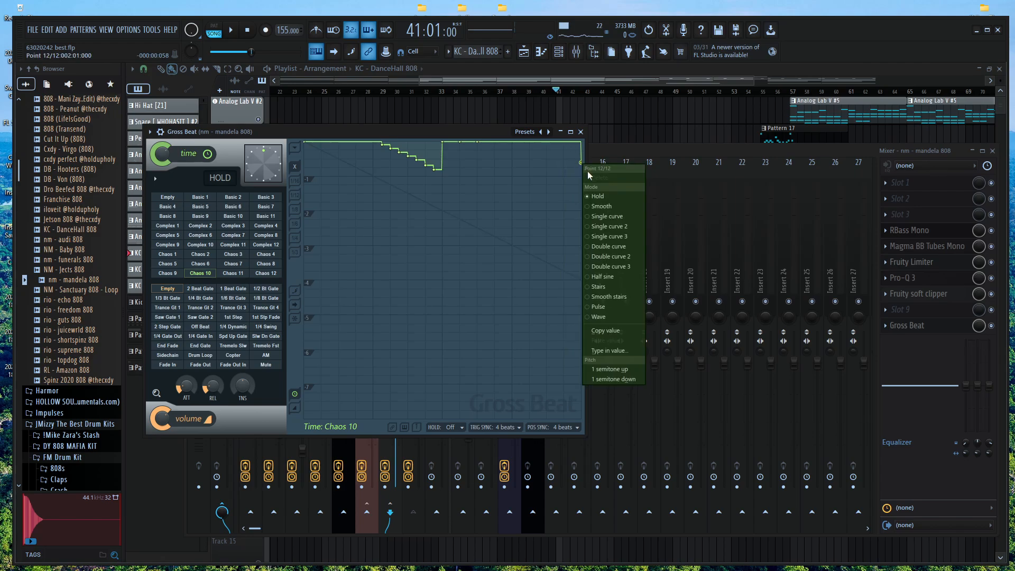
pyautogui.click(583, 165)
pyautogui.moveTo(582, 164); pyautogui.dragTo(578, 118)
# Audition the edited Chaos 10 effect on the 808 track by playing from bar 41
pyautogui.press('space')
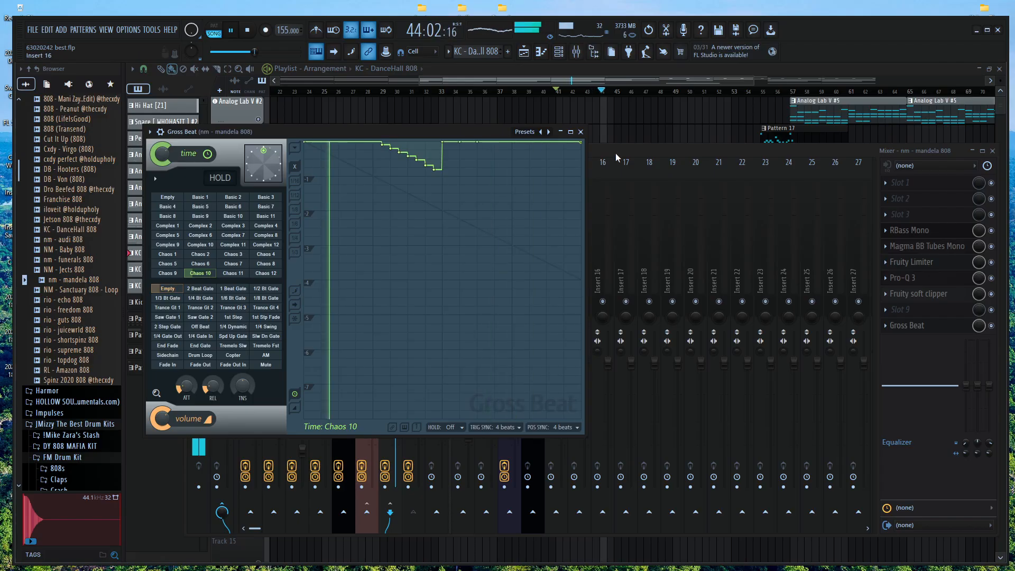
pyautogui.press('space')
pyautogui.click(643, 146)
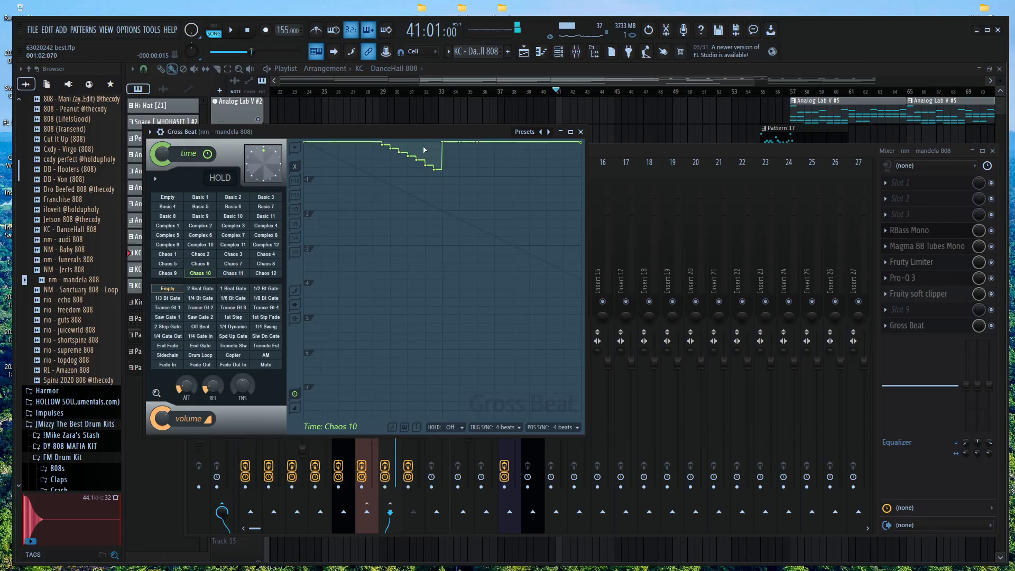
# Try shifting the selected stepped-dip points of the 808's Chaos 10 envelope slightly earlier and lower during playback, and undo the last change
pyautogui.hotkey('ctrl', 'z')
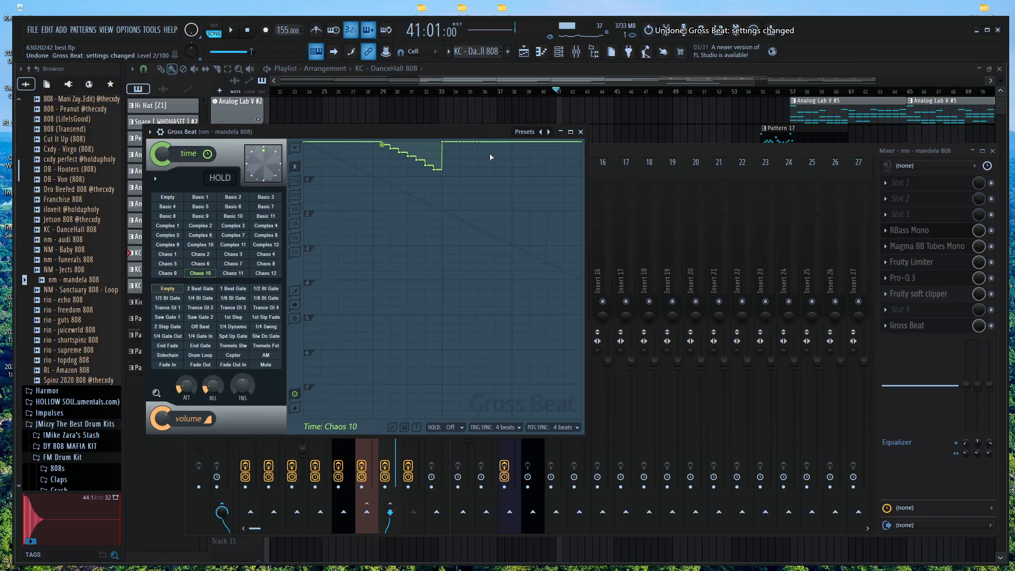
pyautogui.moveTo(471, 190); pyautogui.dragTo(377, 146)
pyautogui.press('space')
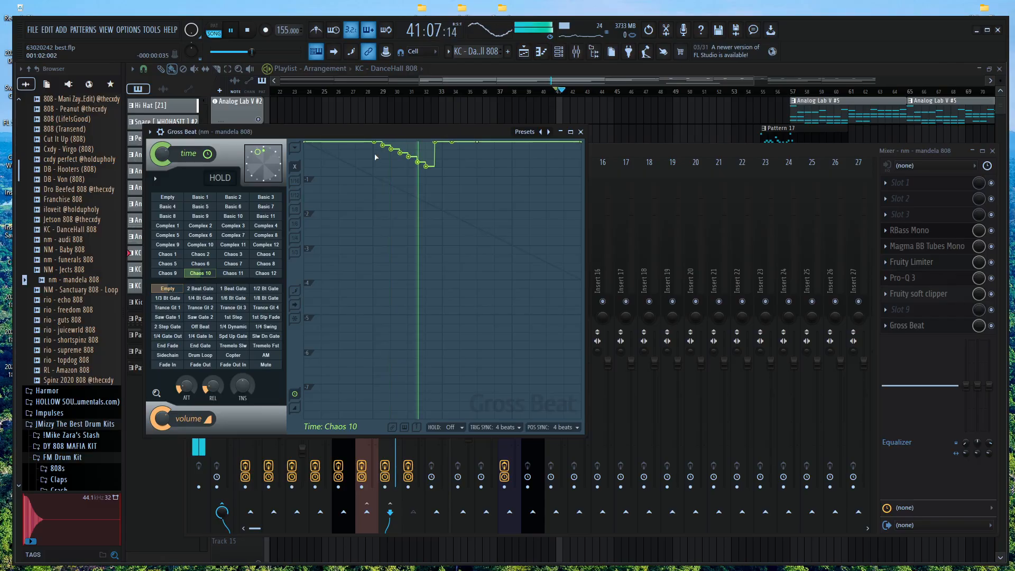
pyautogui.moveTo(428, 169); pyautogui.dragTo(435, 176)
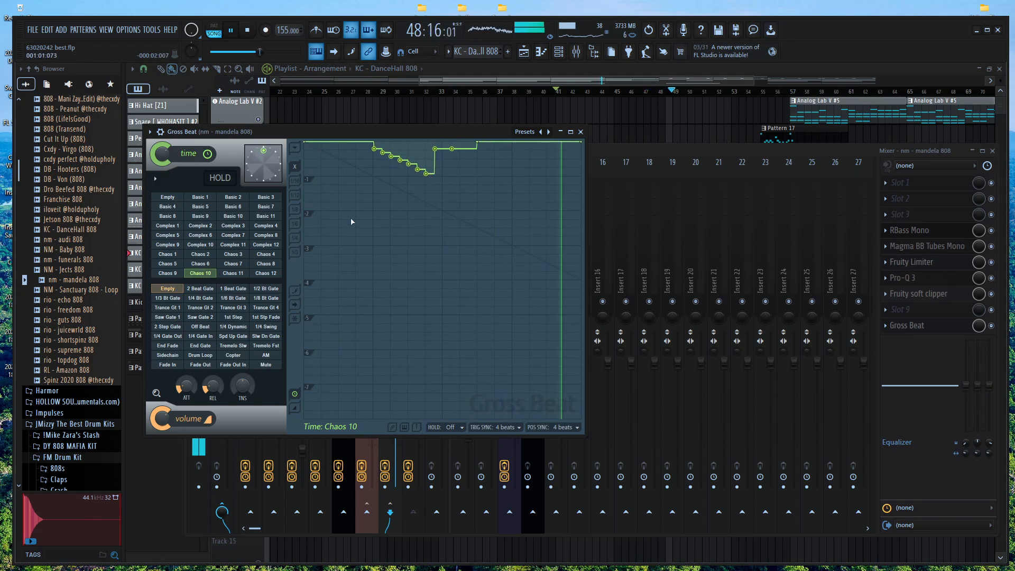
pyautogui.press('space')
pyautogui.hotkey('ctrl', 'z')
# Close the Gross Beat editor and delete Gross Beat from the nm - mandela 808 track
pyautogui.click(580, 132)
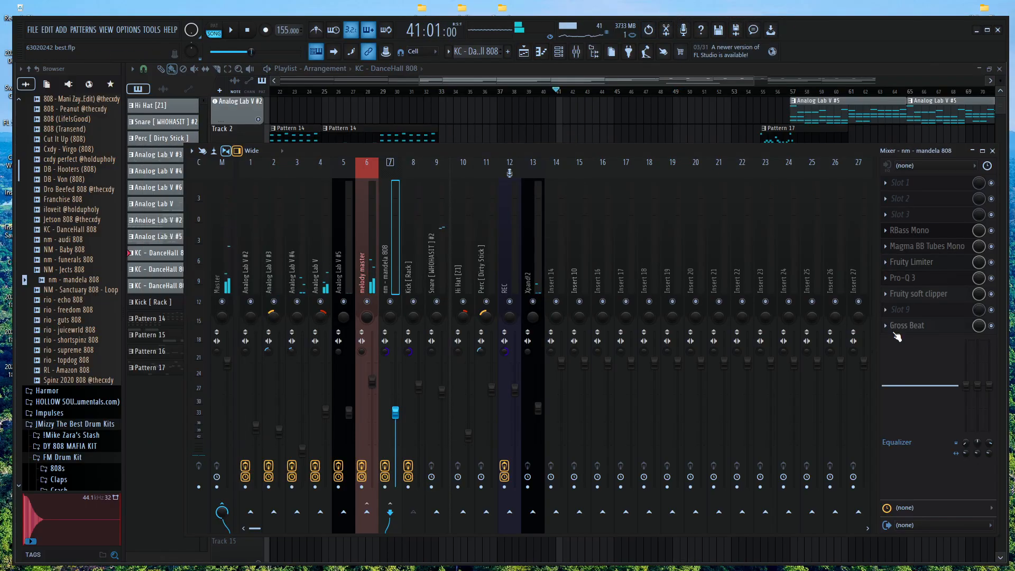
pyautogui.click(898, 332)
pyautogui.click(899, 332)
pyautogui.rightClick(901, 332)
pyautogui.click(901, 332)
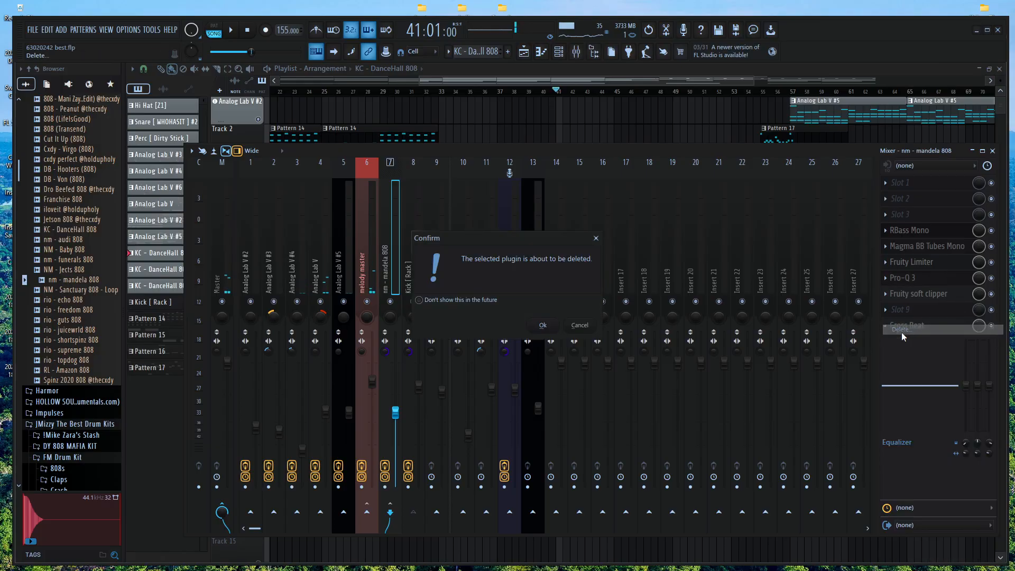
pyautogui.click(543, 325)
# Show the whole arrangement in the playlist and return the playhead to the start of the song
pyautogui.click(597, 69)
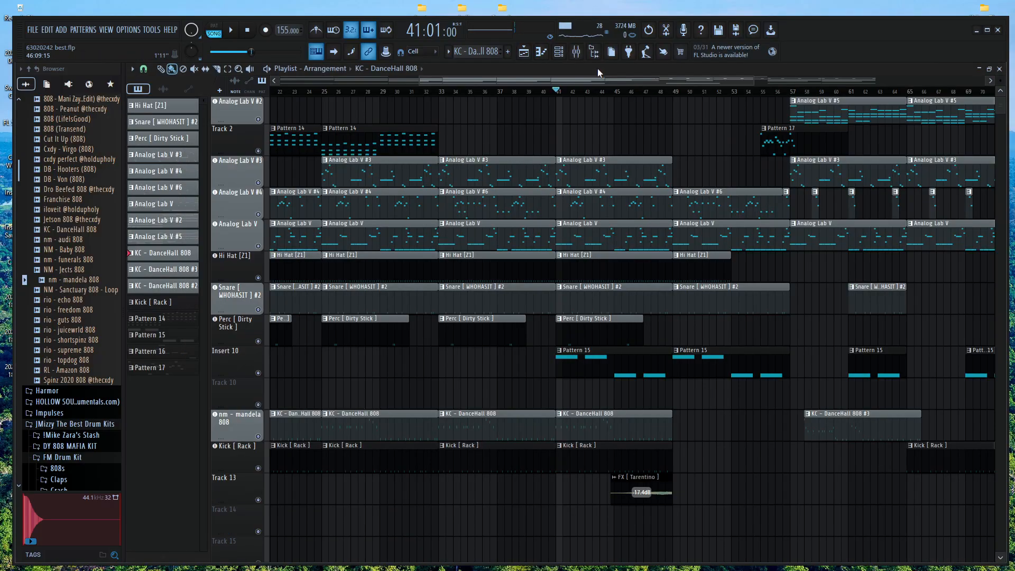
pyautogui.scroll(-4, 711, 319)
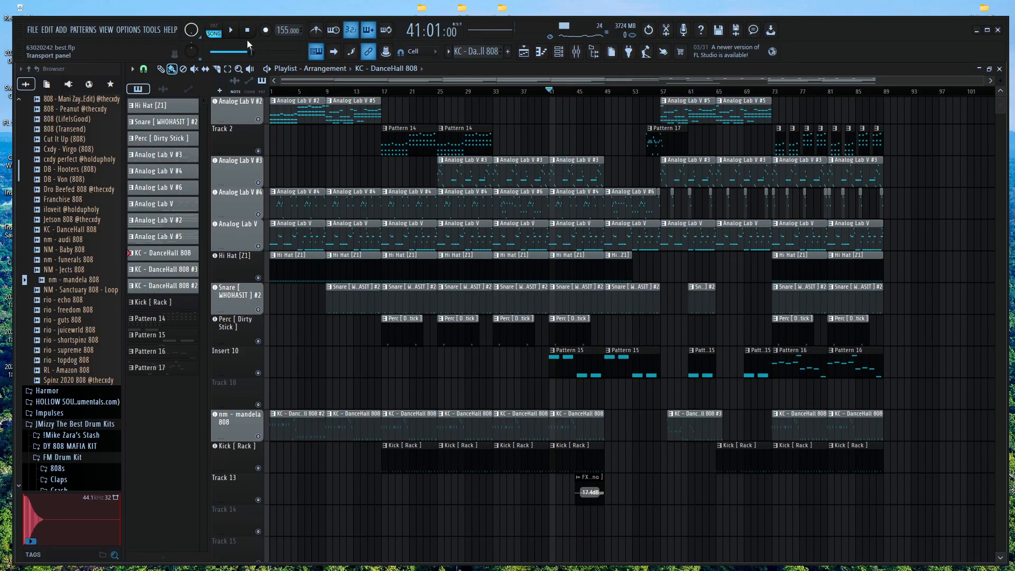
pyautogui.click(249, 37)
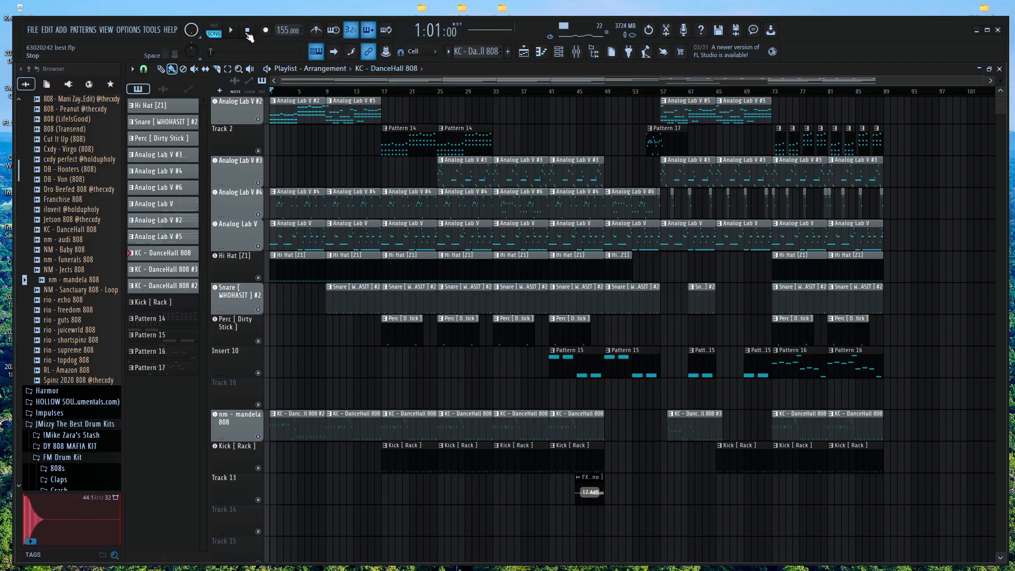
pyautogui.click(163, 88)
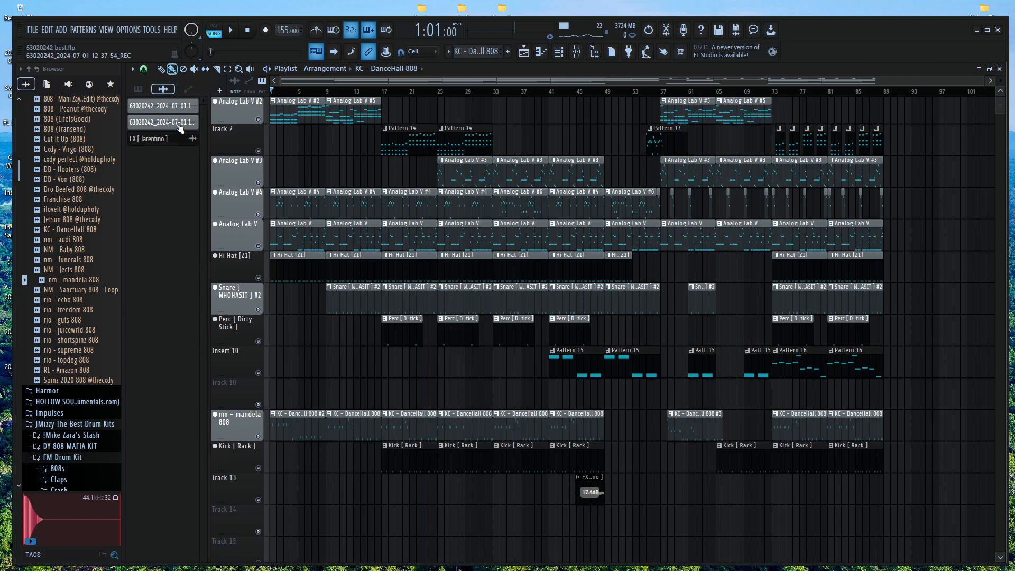
pyautogui.moveTo(179, 126); pyautogui.dragTo(434, 531)
pyautogui.rightClick(433, 531)
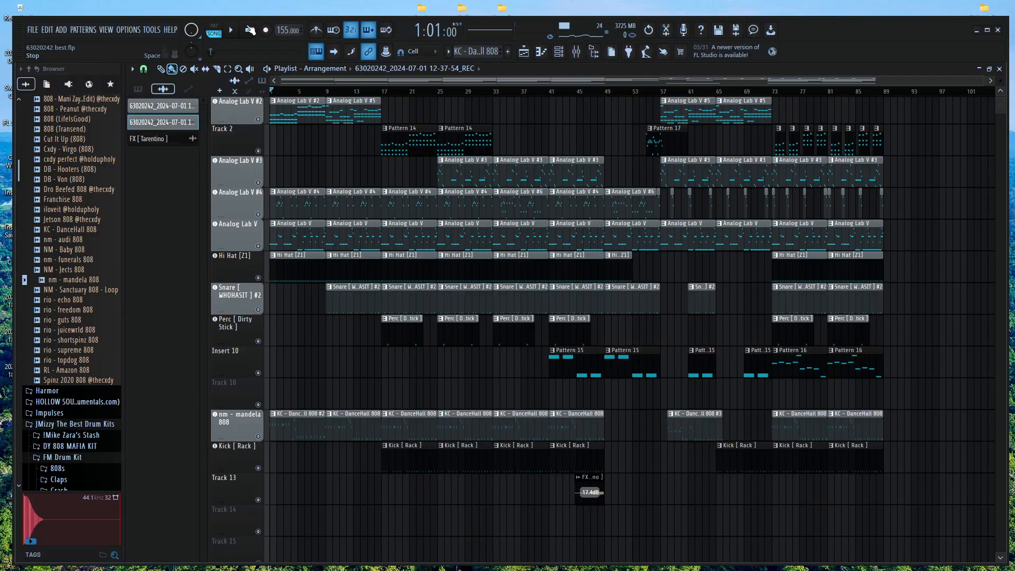
# Play the full arrangement from the beginning to review the beat
pyautogui.click(231, 31)
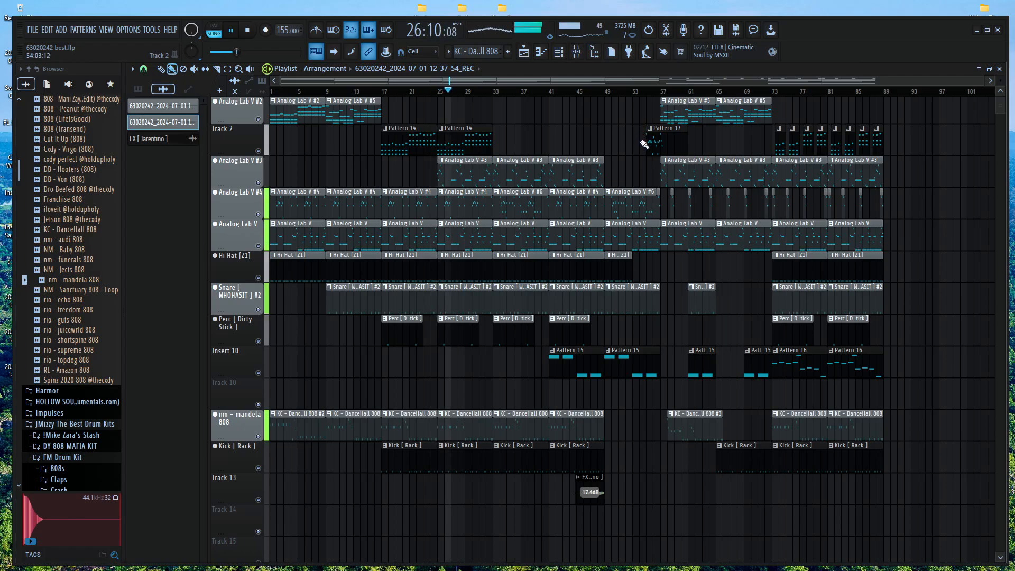
# Stop playback and delete the first three Analog Lab V #4 clips, covering bars 1 to 24
pyautogui.press('space')
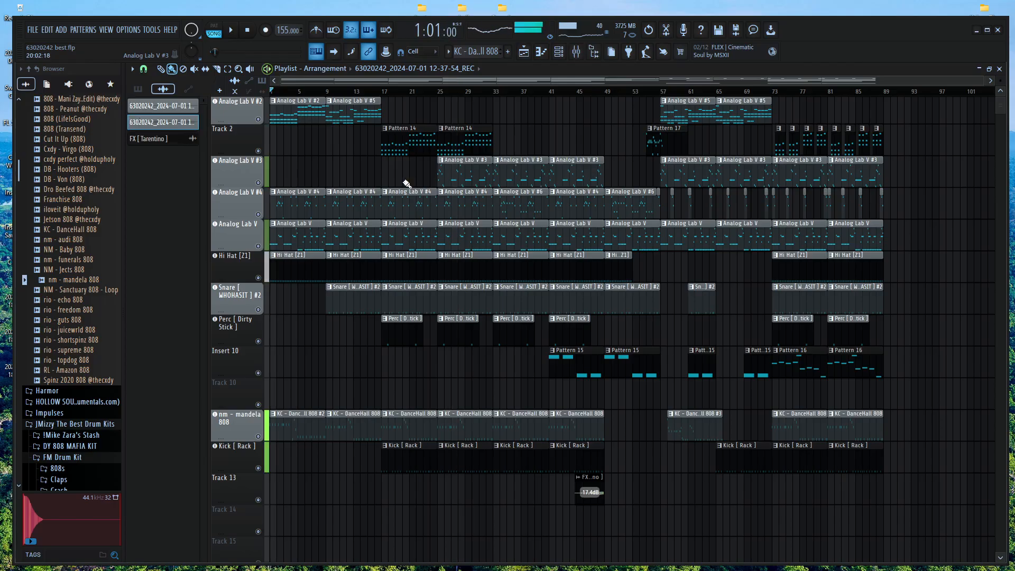
pyautogui.scroll(3, 391, 185)
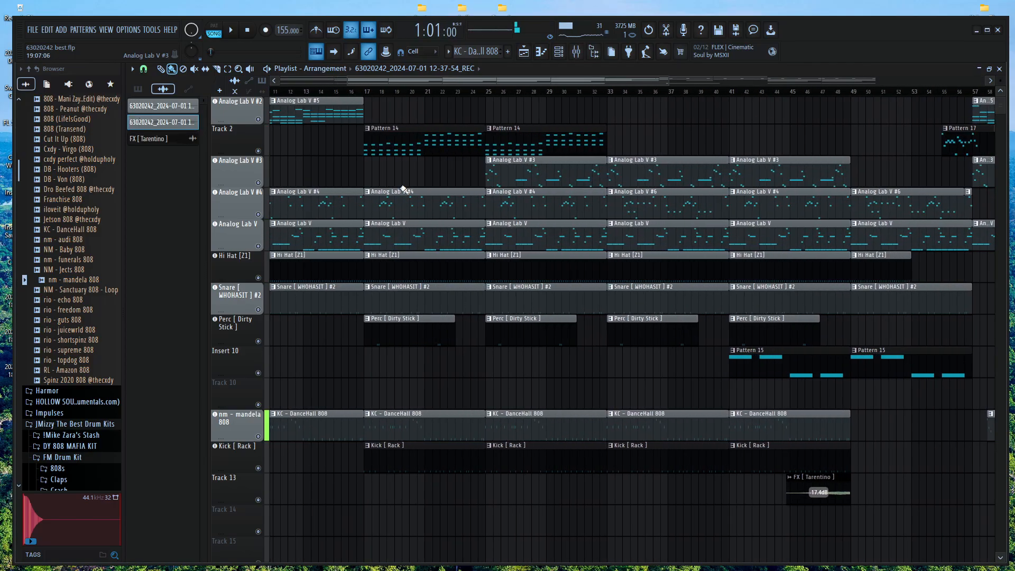
pyautogui.hscroll(-2, 412, 186)
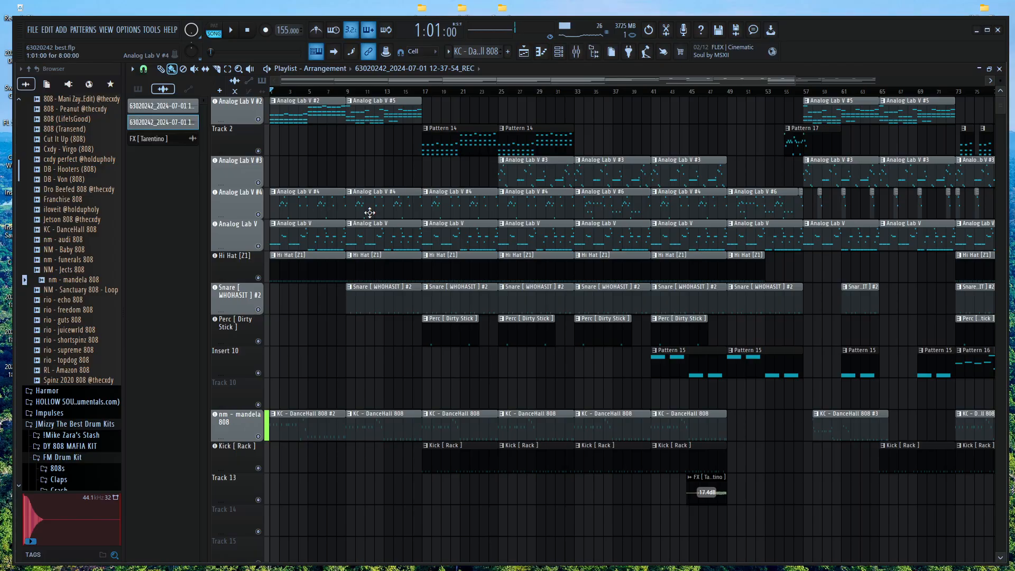
pyautogui.rightClick(313, 212)
pyautogui.rightClick(389, 216)
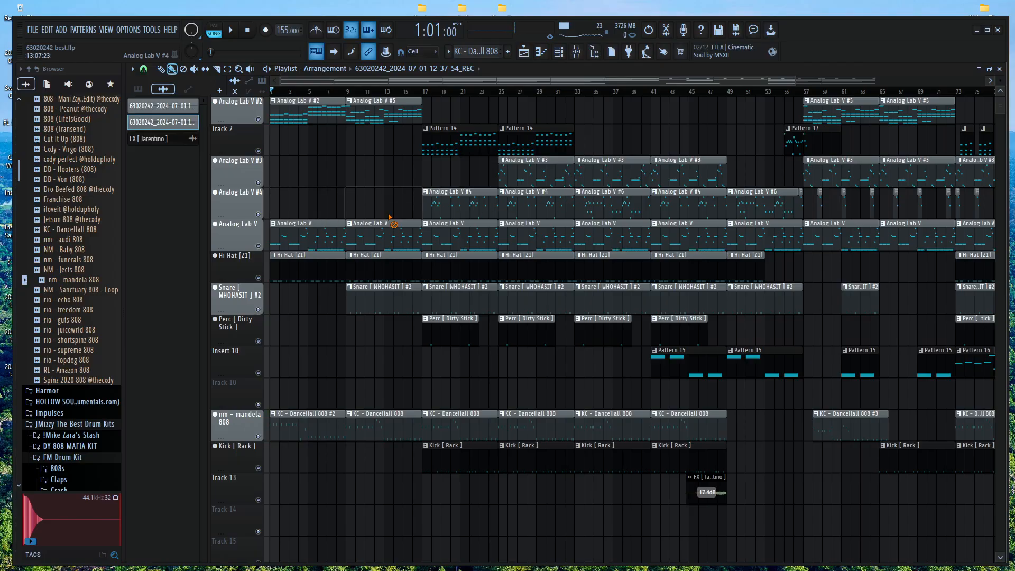
pyautogui.rightClick(438, 210)
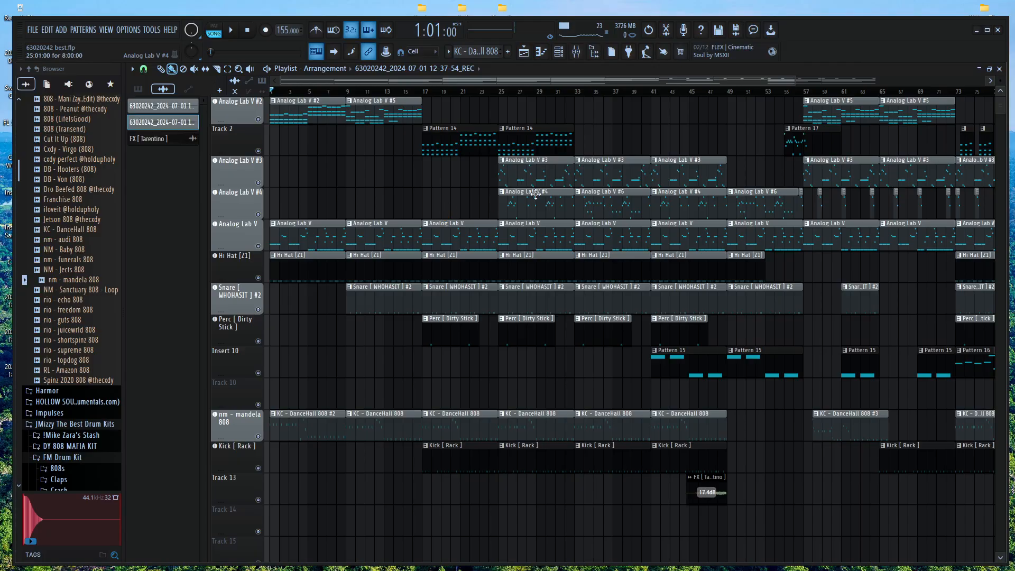
# Play the song's opening from the start to review it with the full arrangement in view, and stop playback
pyautogui.press('space')
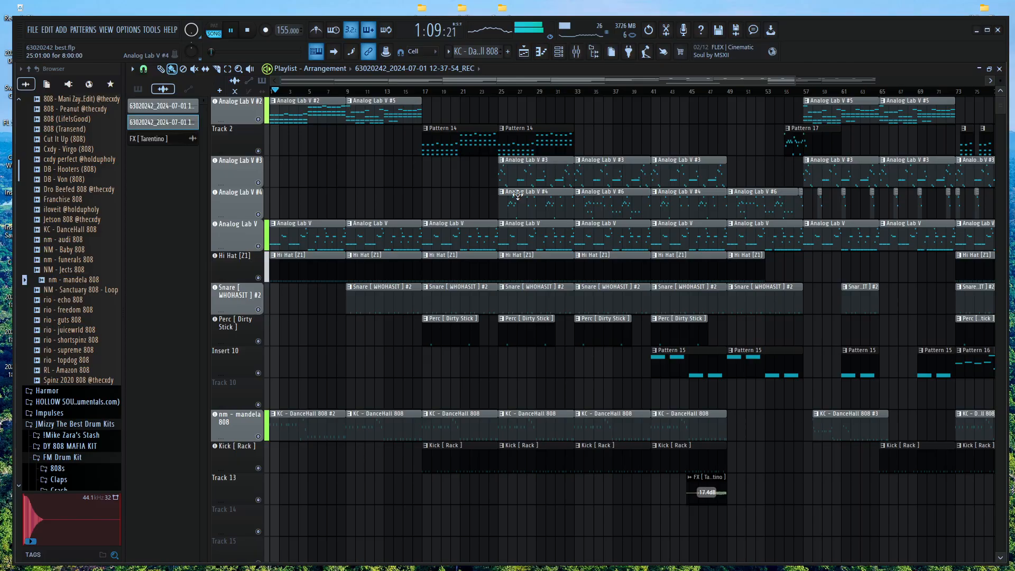
pyautogui.press('space')
pyautogui.scroll(-3, 608, 211)
pyautogui.press('space')
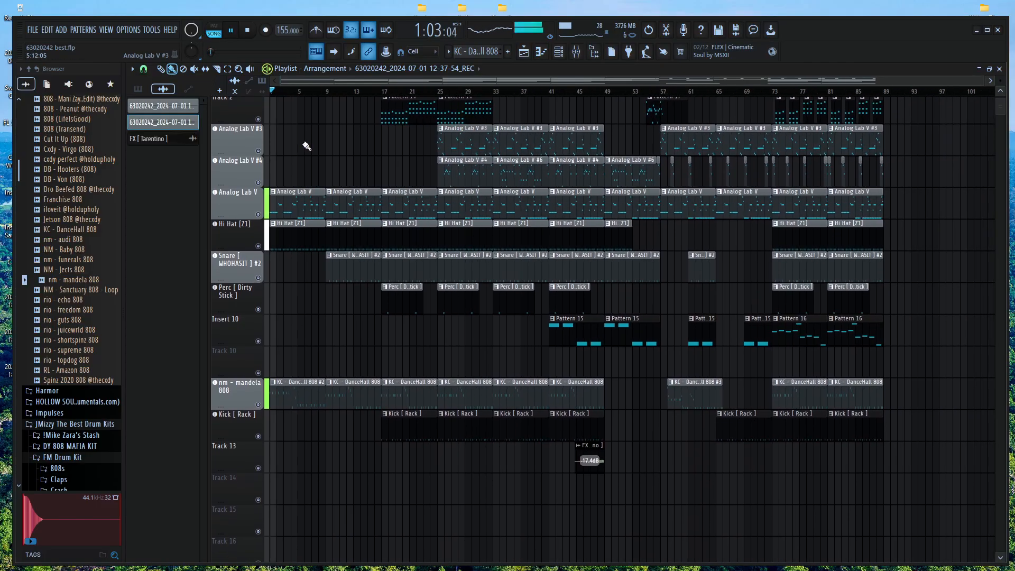
pyautogui.scroll(1, 306, 147)
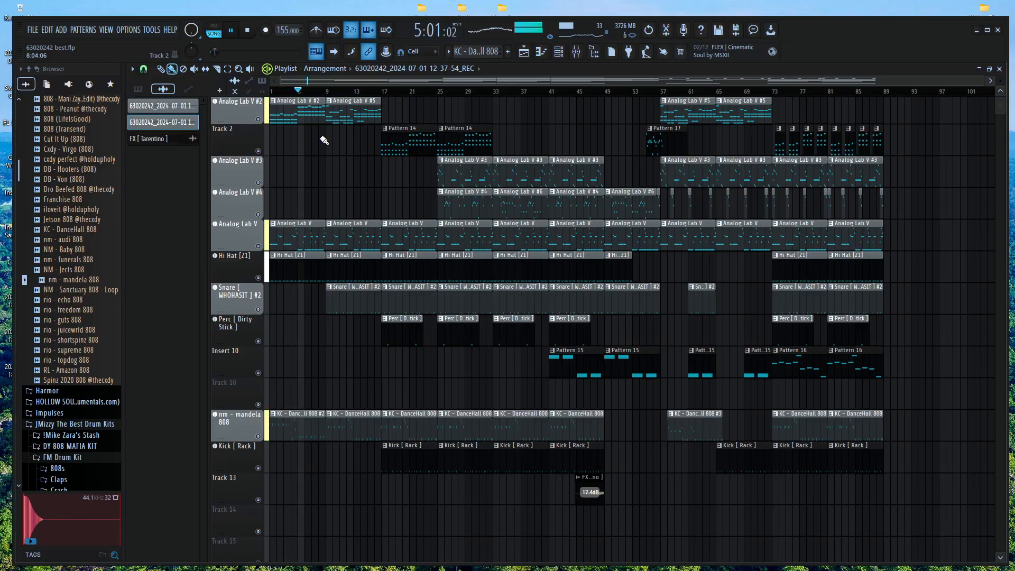
pyautogui.press('space')
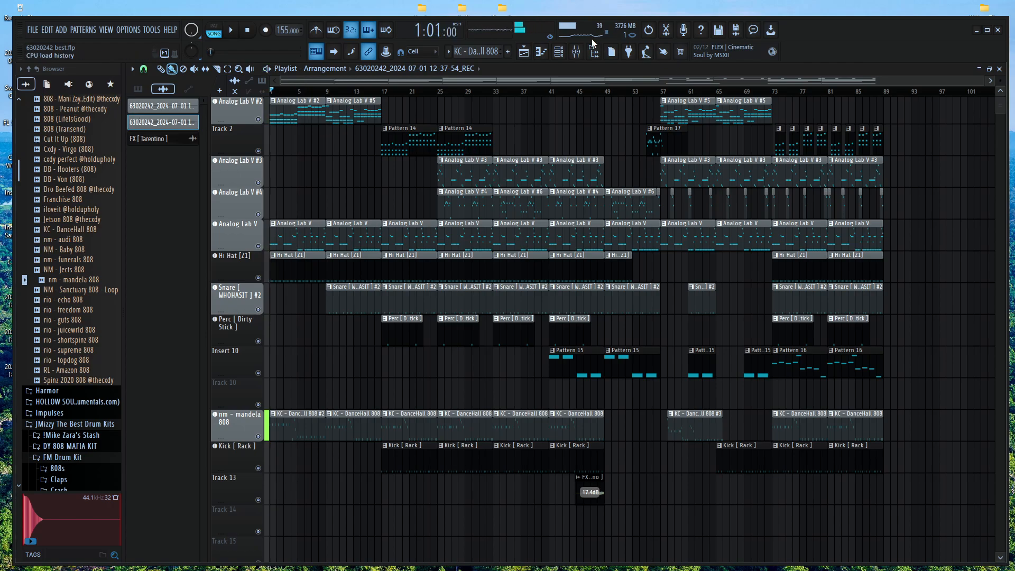
# Bypass RBass Mono on the nm - mandela 808 mixer track and compare Magma BB Tubes Mono off and on during playback
pyautogui.click(576, 51)
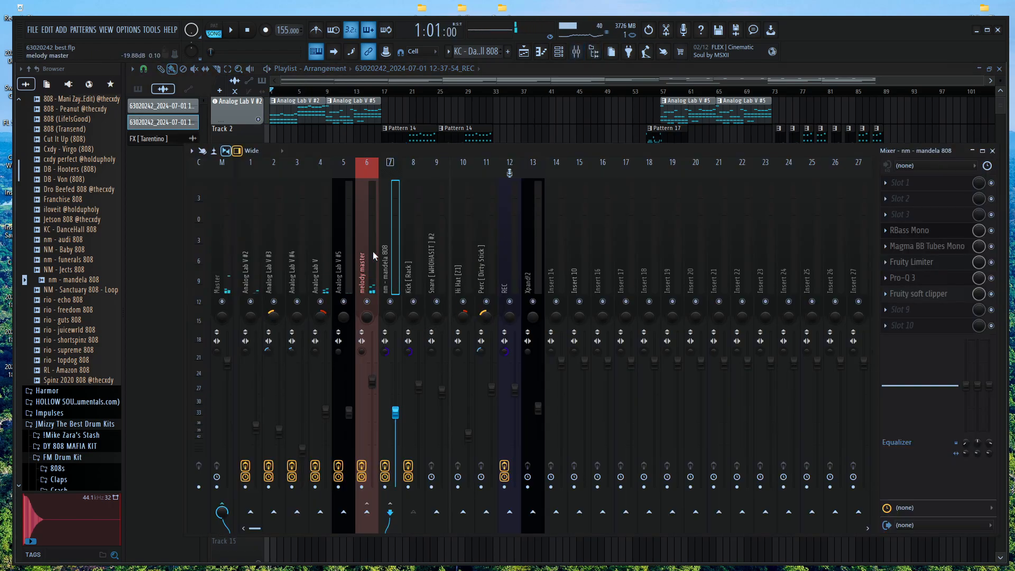
pyautogui.click(991, 231)
pyautogui.press('space')
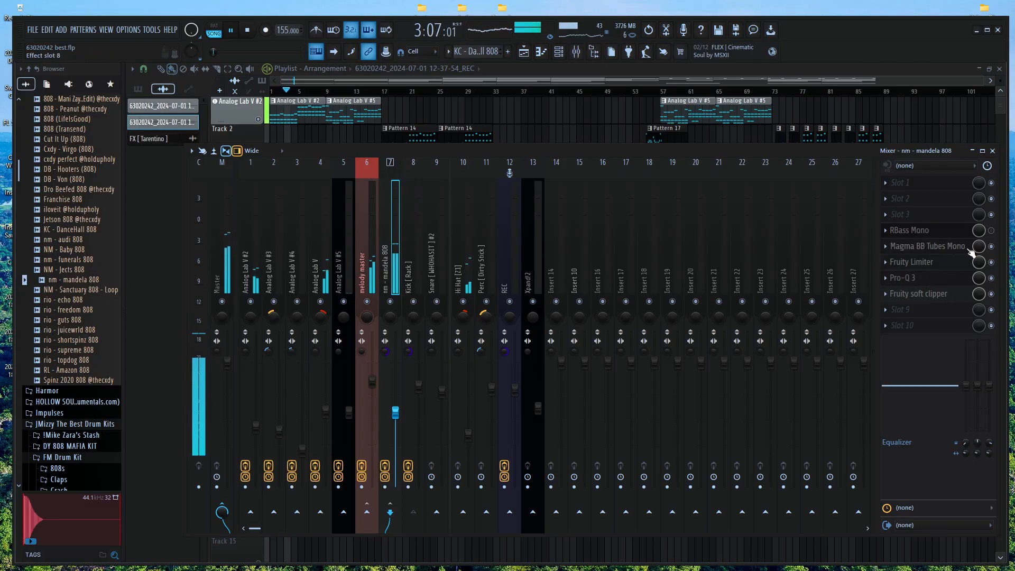
pyautogui.click(992, 248)
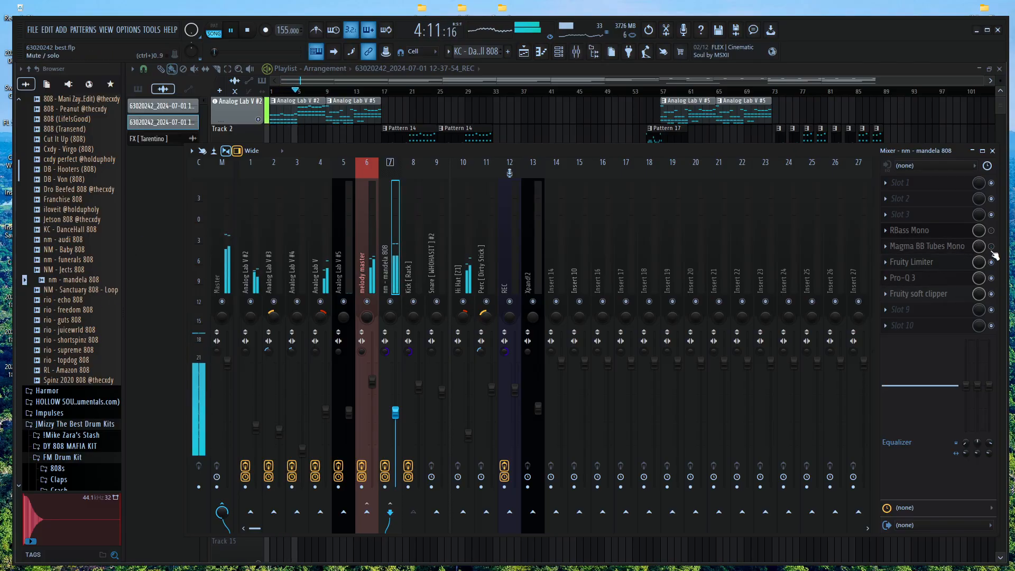
pyautogui.click(991, 246)
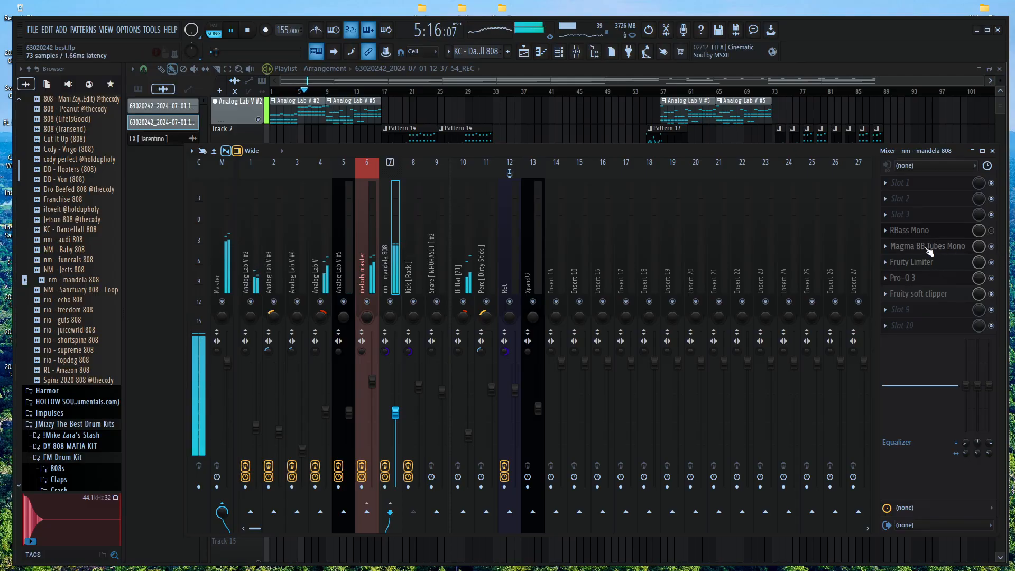
# Audition other 808 samples and replace the nm - mandela 808 channel's sample with rio - echo 808
pyautogui.click(85, 290)
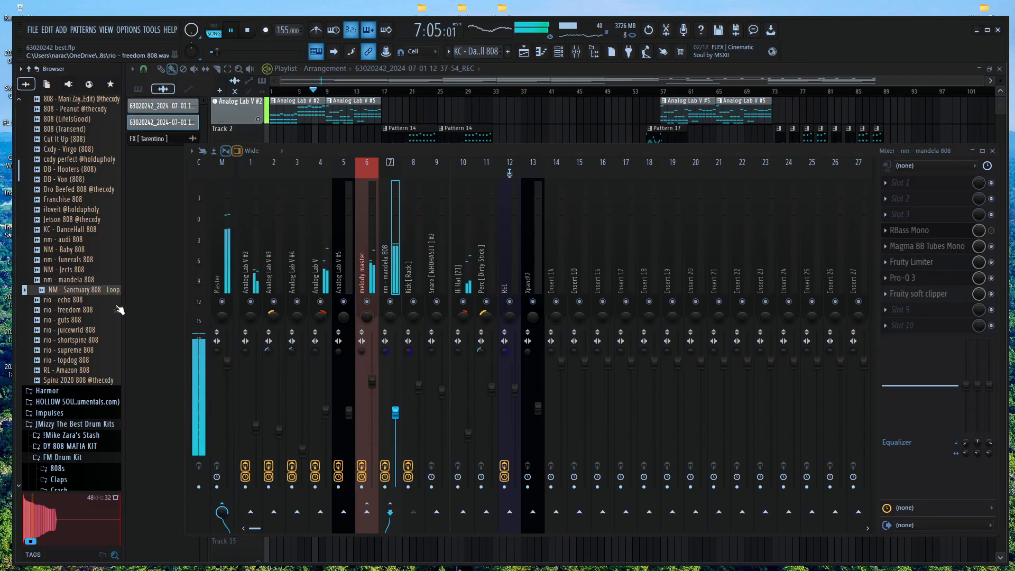
pyautogui.press('Down')
pyautogui.click(558, 52)
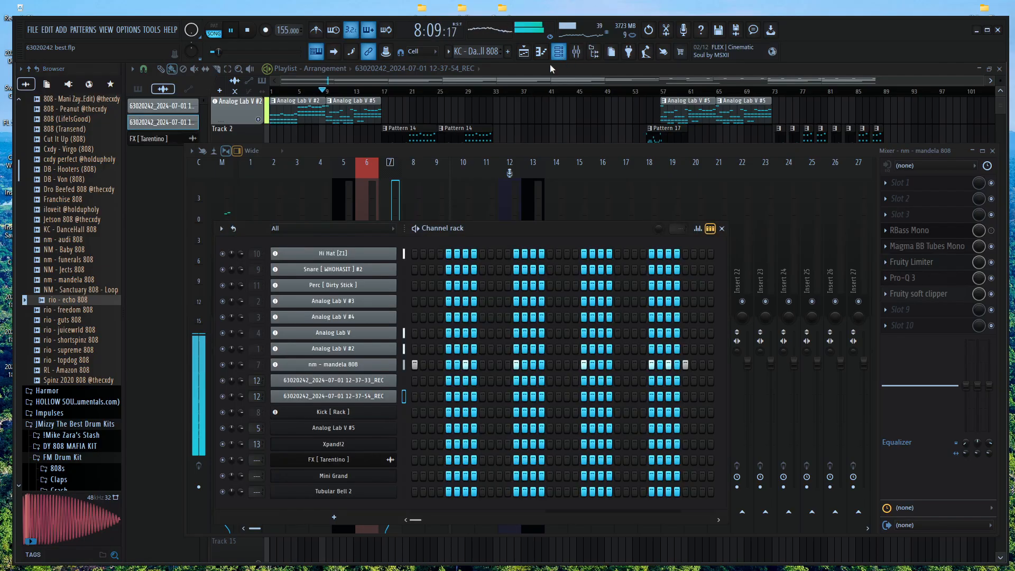
pyautogui.moveTo(74, 300); pyautogui.dragTo(378, 367)
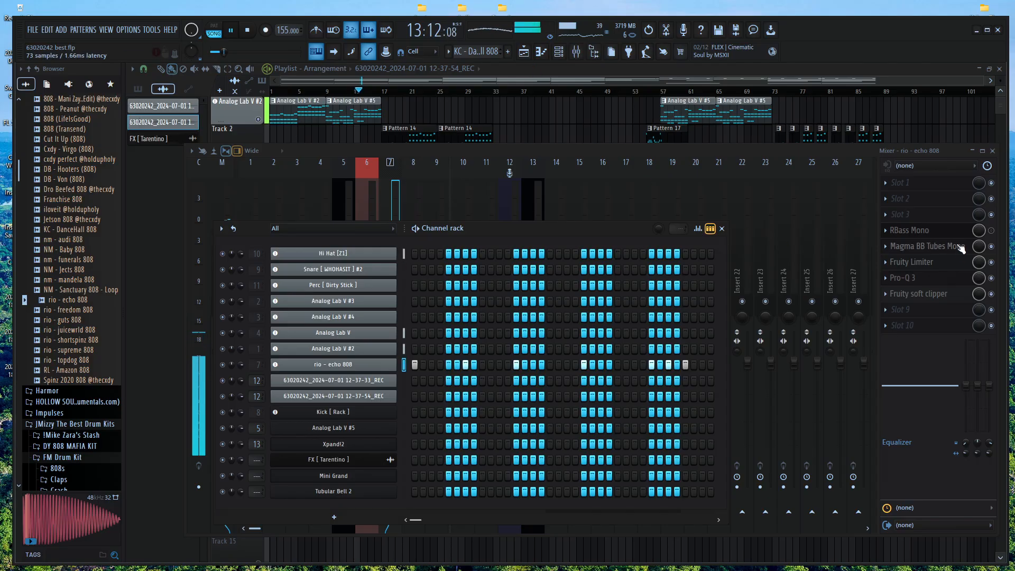
# Re-enable RBass Mono on the rio - echo 808 mixer track, return to the playlist, and stop playback
pyautogui.click(993, 230)
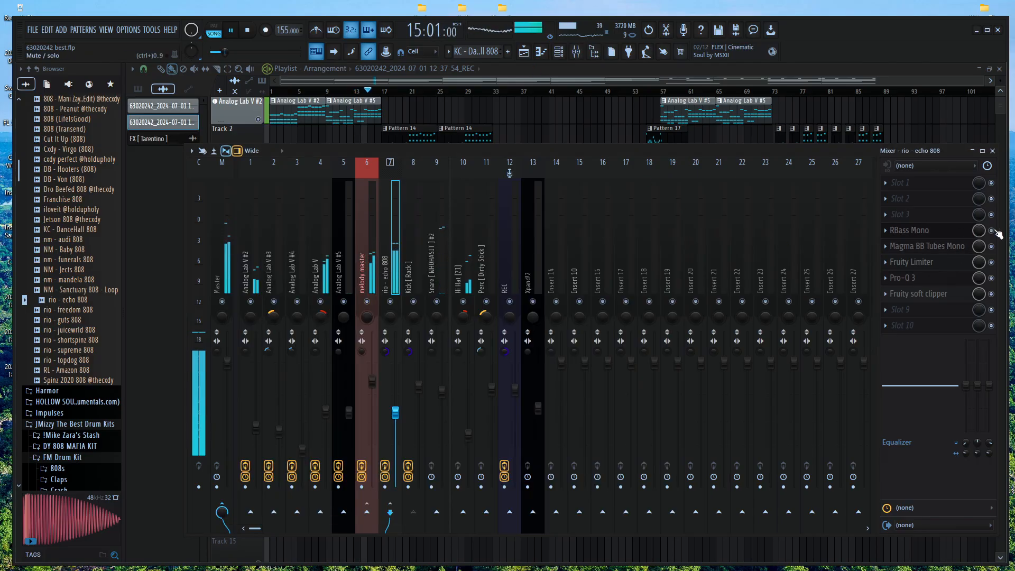
pyautogui.click(584, 69)
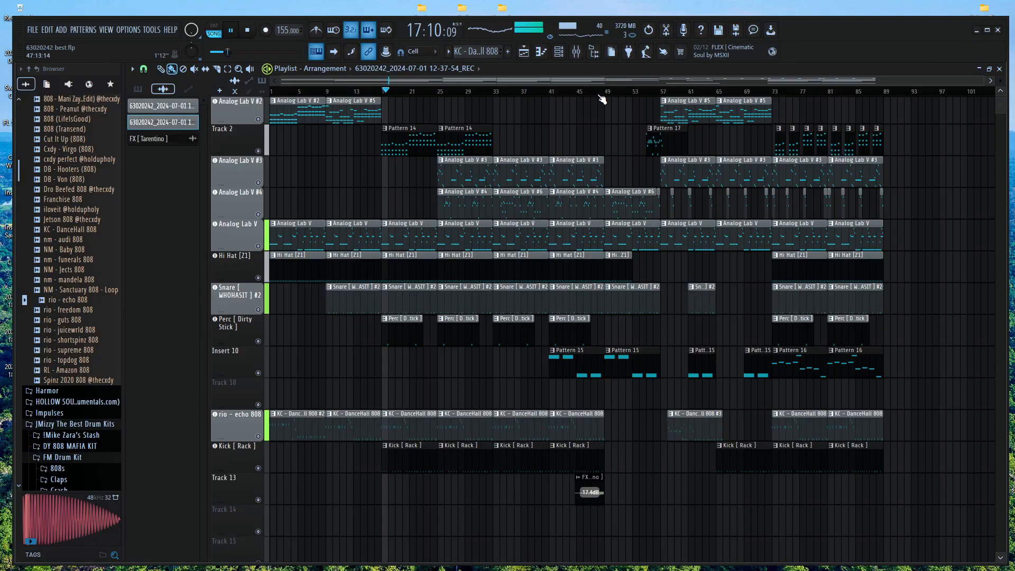
pyautogui.press('space')
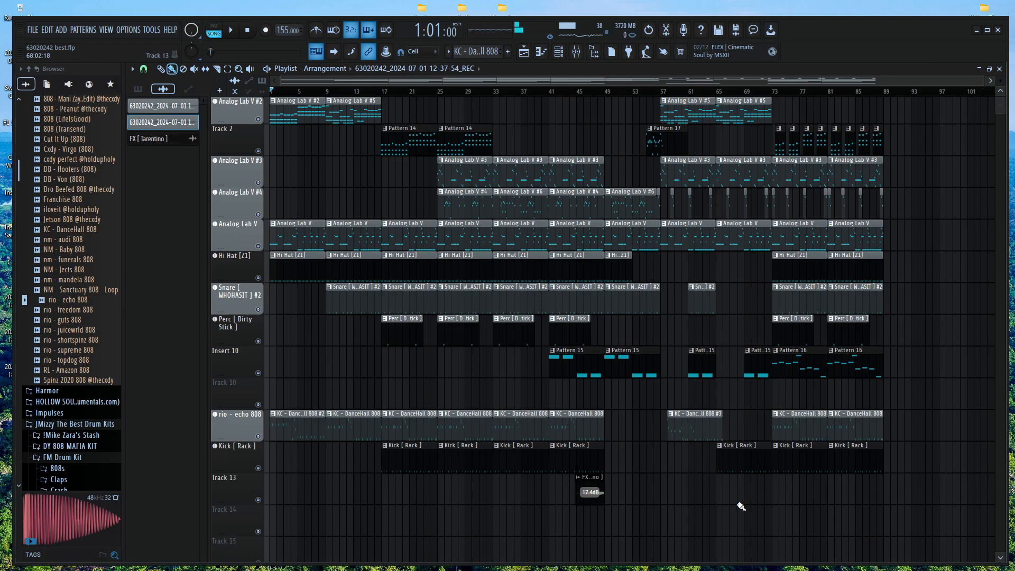
pyautogui.click(610, 564)
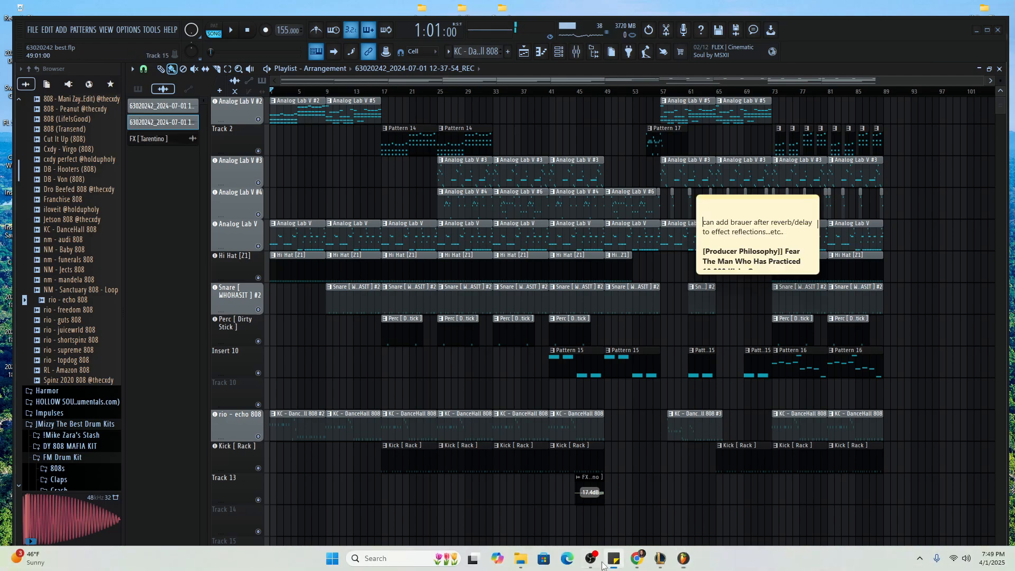
pyautogui.click(591, 562)
pyautogui.rightClick(870, 223)
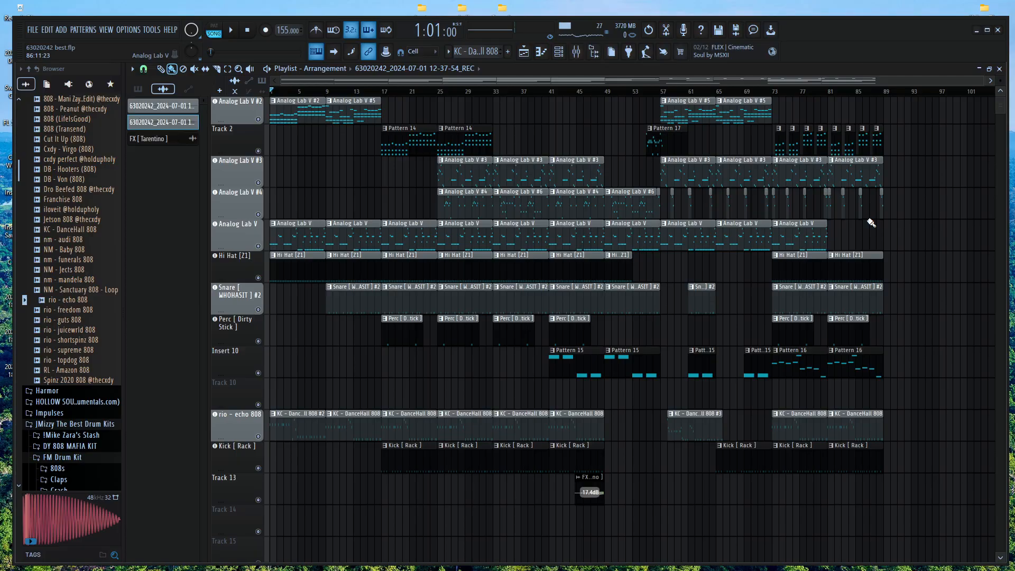
pyautogui.click(871, 222)
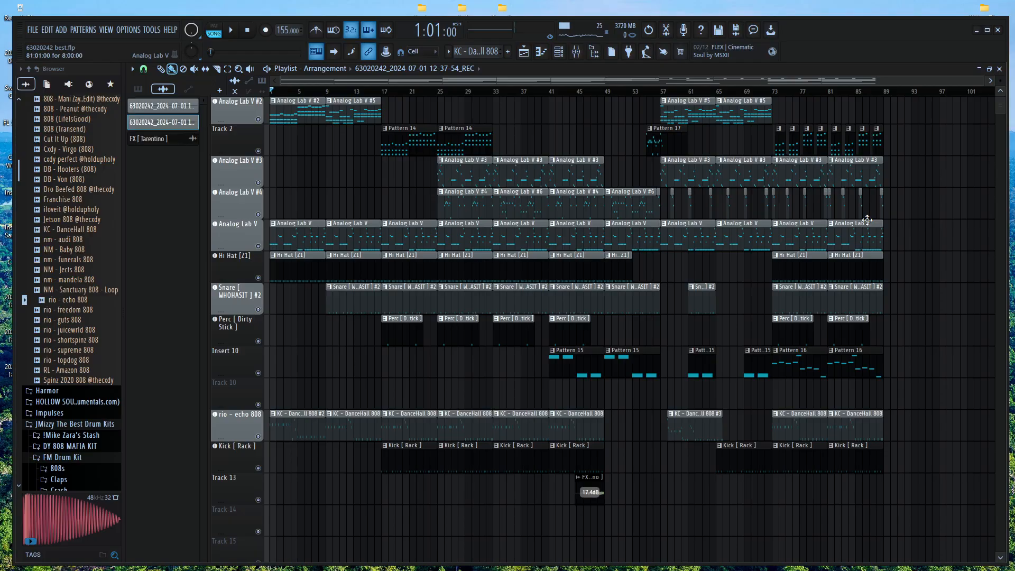
# Set RBass Mono on the rio - echo 808 track to frequency 60, gain -5.9, and intensity -3.0 during playback, and return to the playlist
pyautogui.press('space')
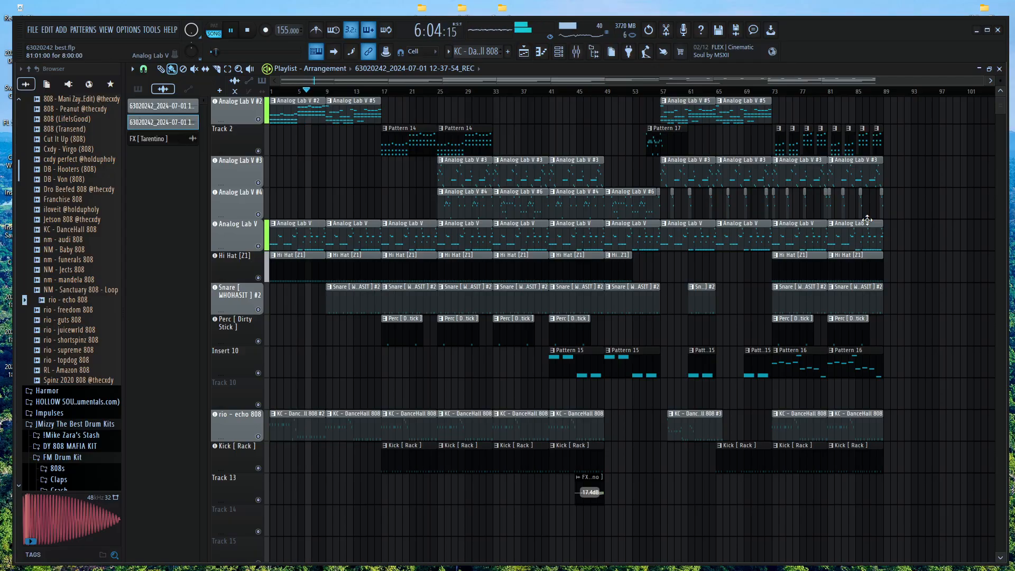
pyautogui.click(576, 51)
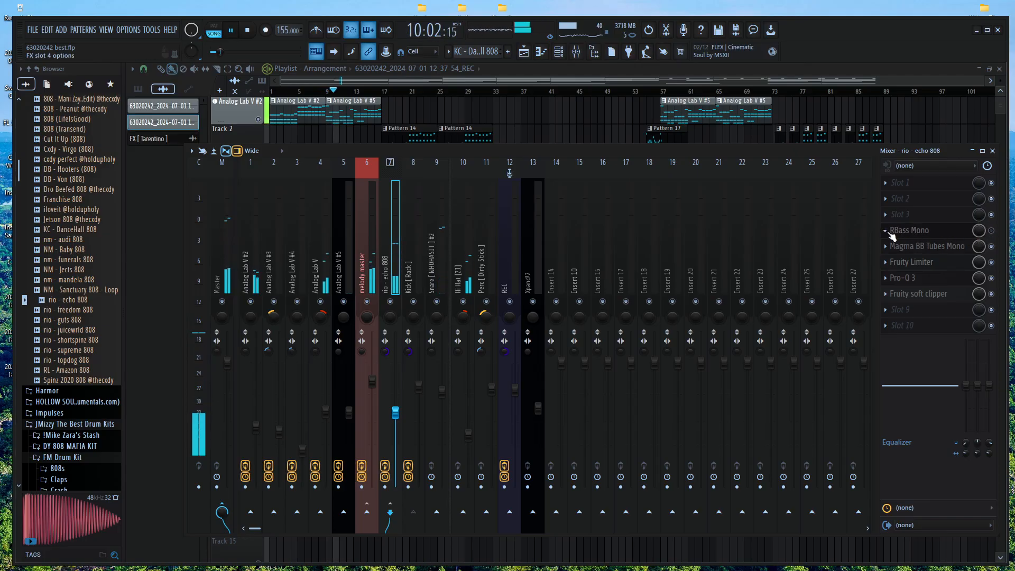
pyautogui.click(927, 236)
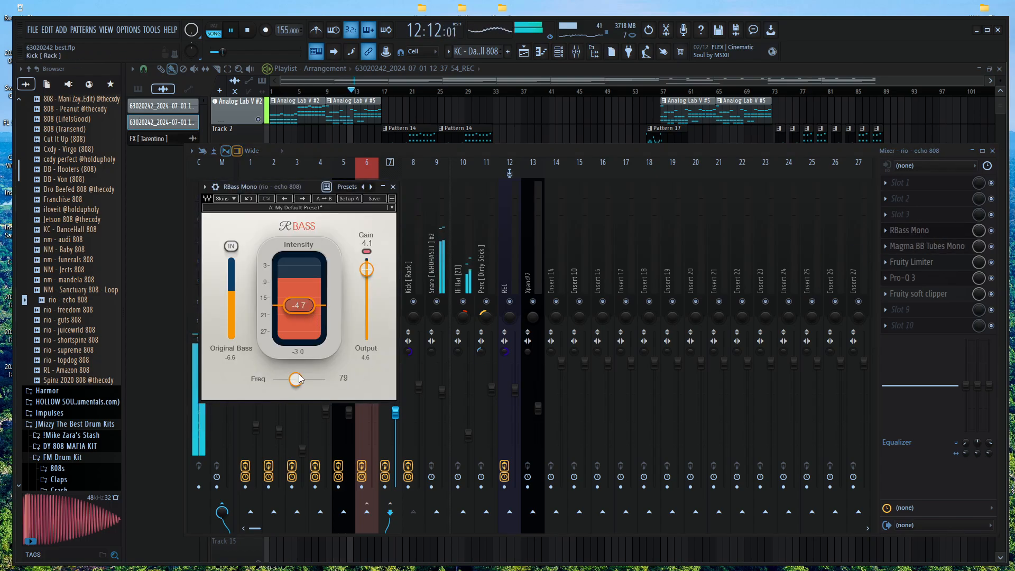
pyautogui.moveTo(295, 379); pyautogui.dragTo(288, 379)
pyautogui.moveTo(366, 269); pyautogui.dragTo(366, 273)
pyautogui.moveTo(302, 305); pyautogui.dragTo(301, 303)
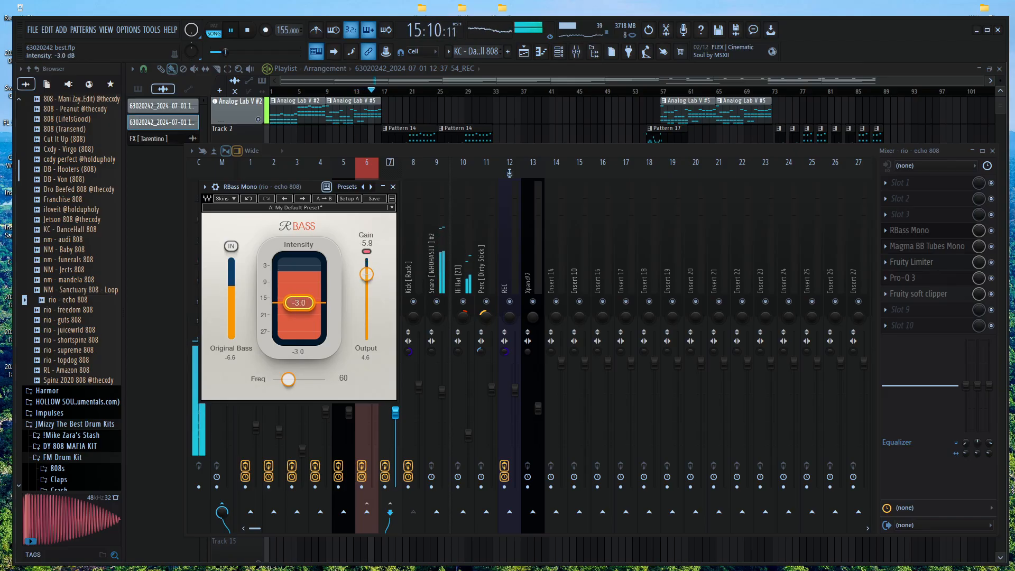
pyautogui.click(393, 187)
pyautogui.click(523, 72)
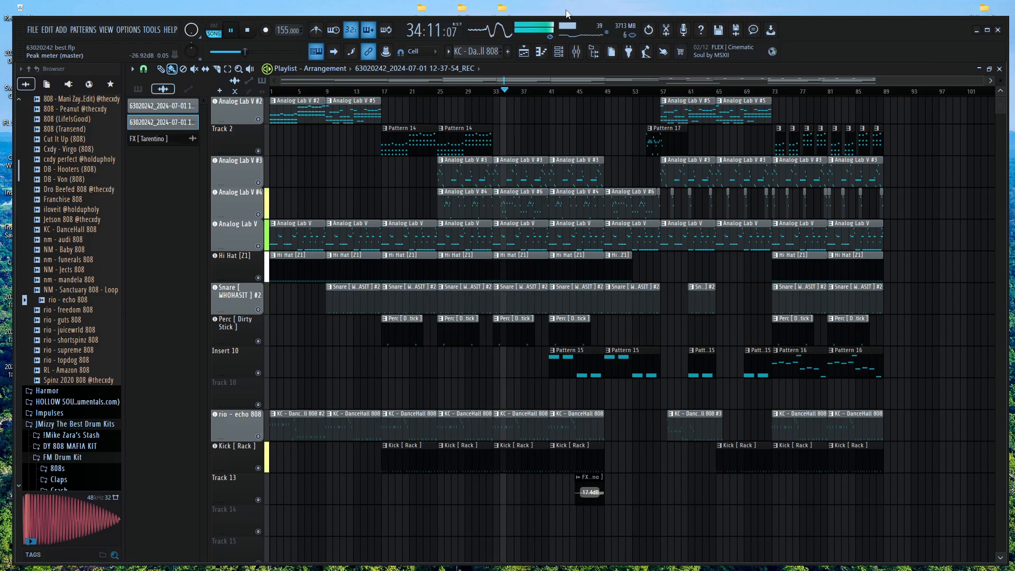
# Try a third Pattern 14 clip at bar 33 on Track 2, play the arrangement with it, and delete the clip
pyautogui.moveTo(453, 138); pyautogui.dragTo(519, 137)
pyautogui.press('space')
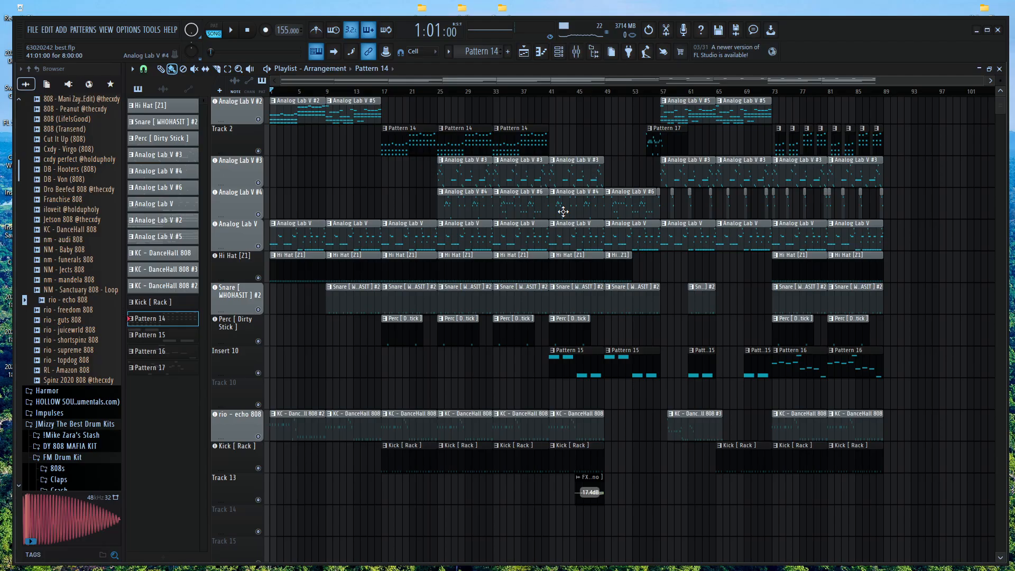
pyautogui.press('space')
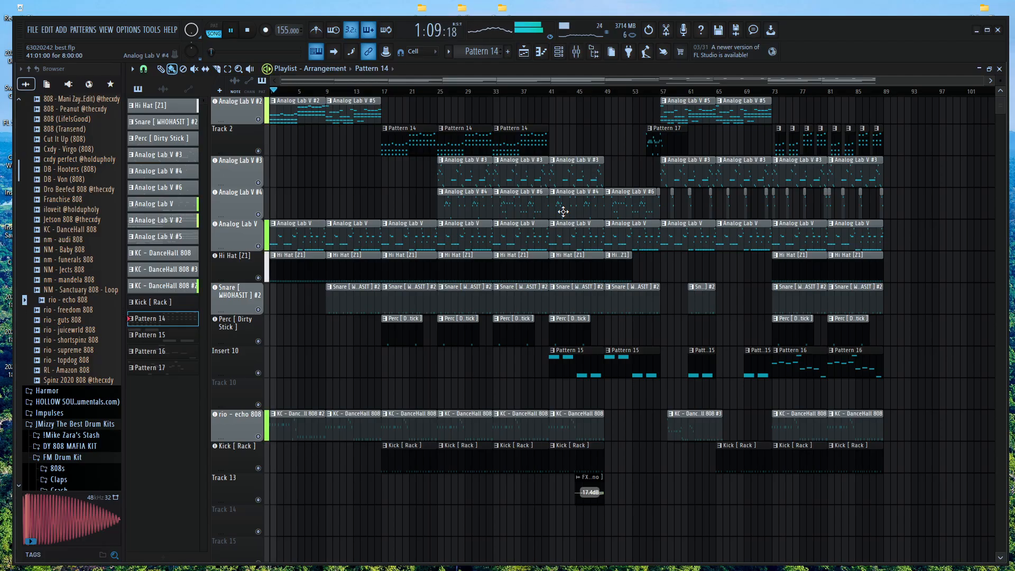
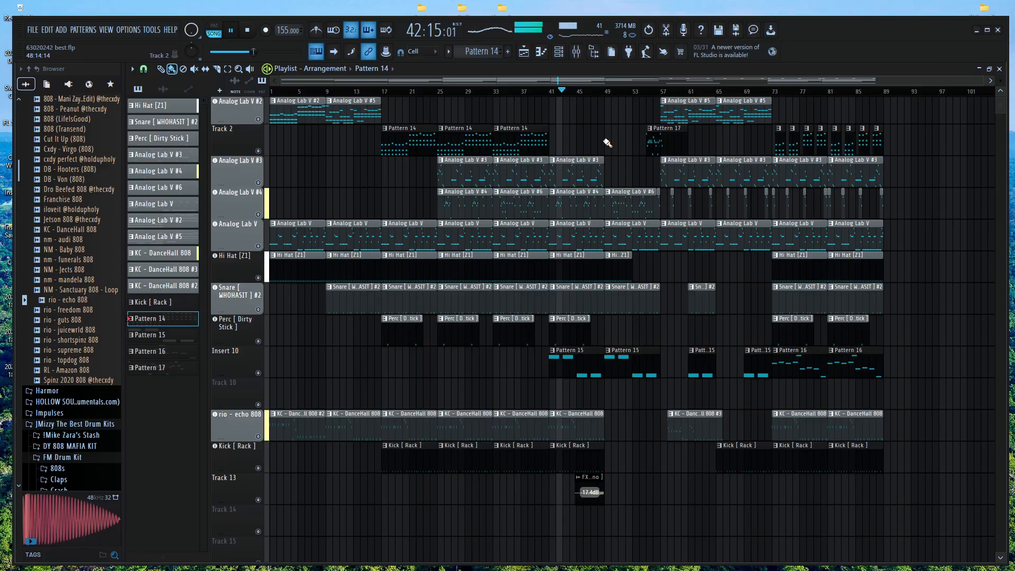
pyautogui.press('space')
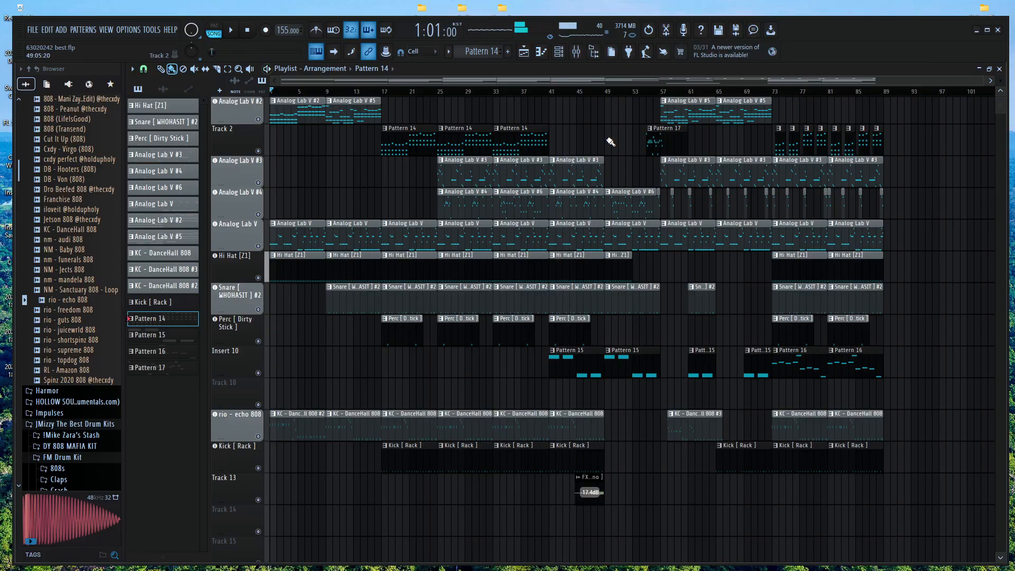
pyautogui.rightClick(536, 140)
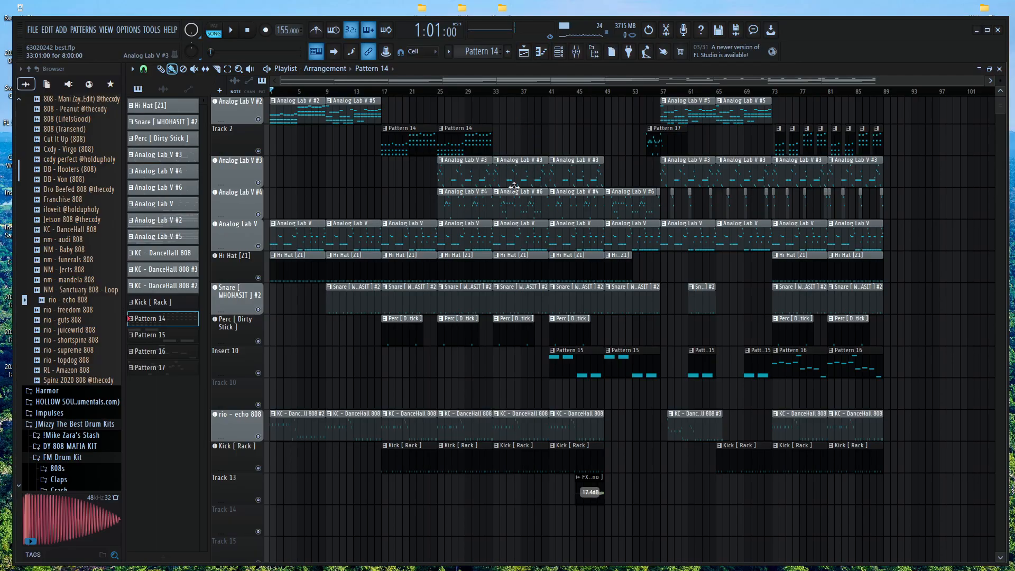
# Play the opening briefly, stop playback, and select bars 1 through 16 on the playlist timeline
pyautogui.press('space')
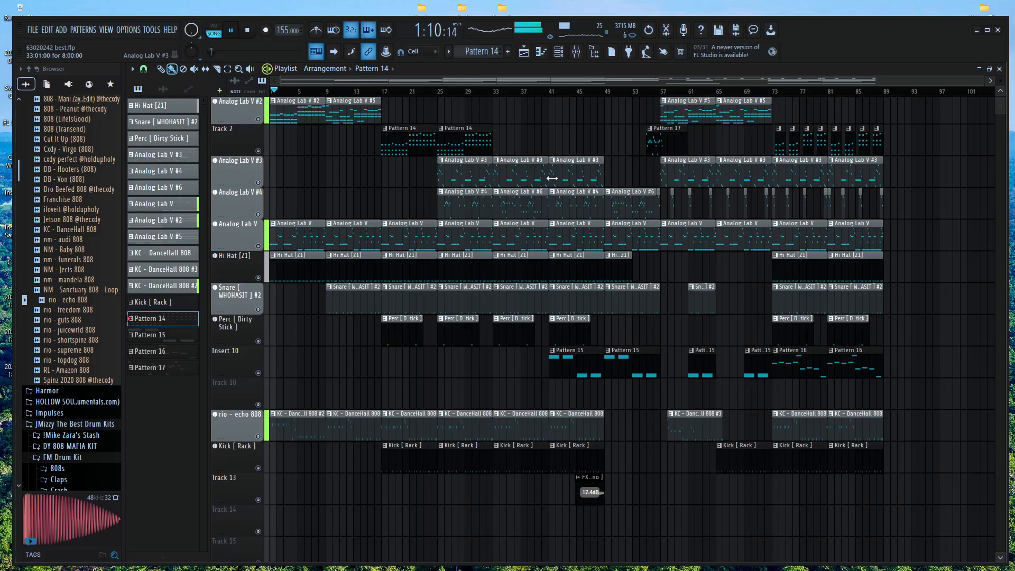
pyautogui.press('space')
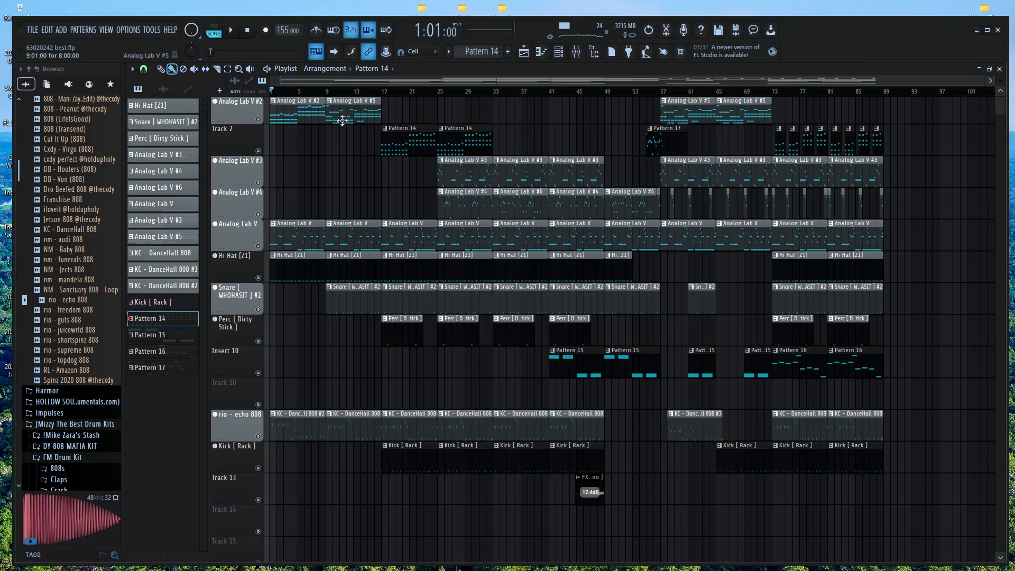
pyautogui.moveTo(382, 91); pyautogui.dragTo(210, 115)
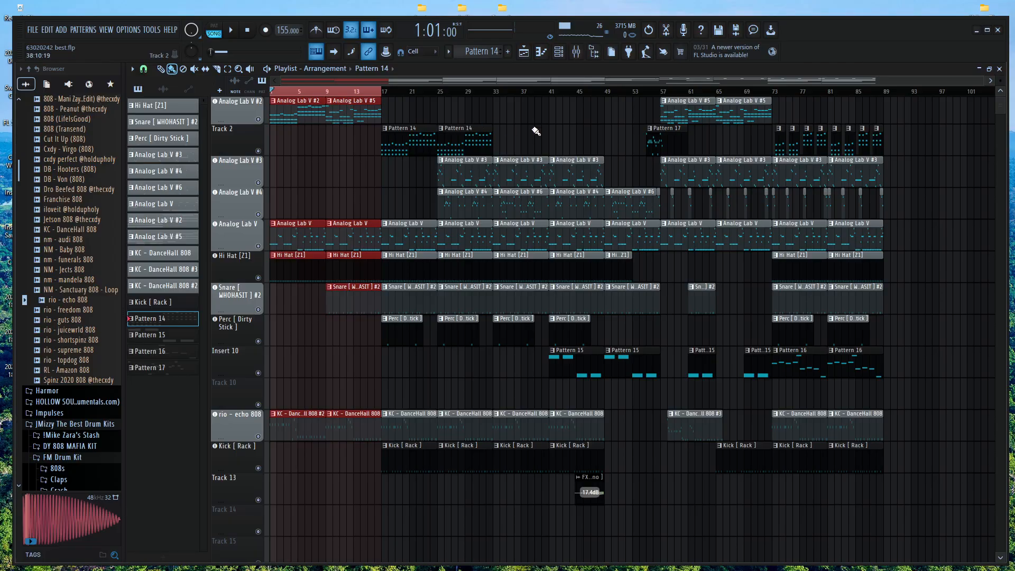
# Try deleting the Pattern 14 clip at bar 17 on Track 2, undo the deletion, and briefly play from bar 19
pyautogui.rightClick(422, 142)
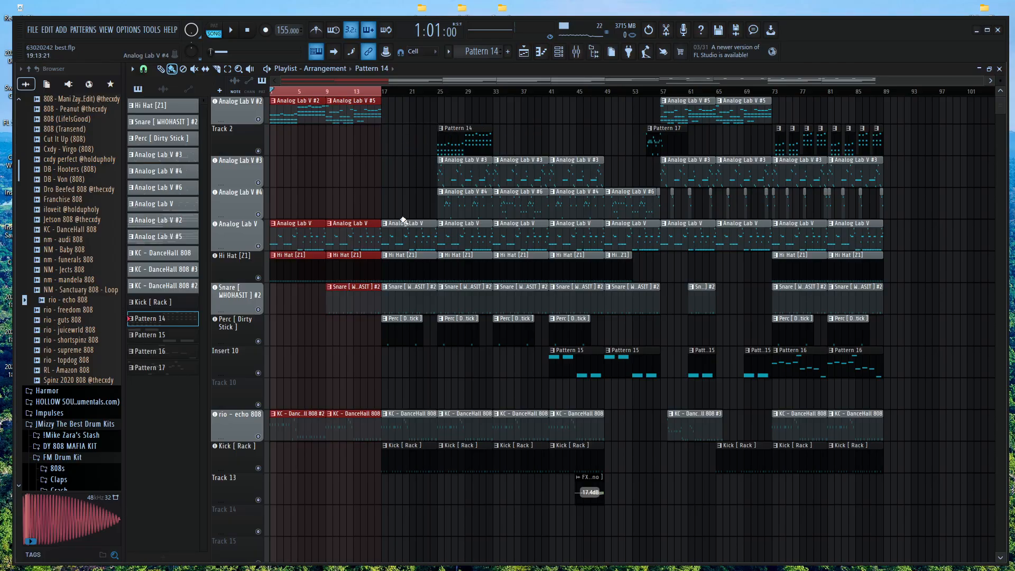
pyautogui.hotkey('ctrl', 'z')
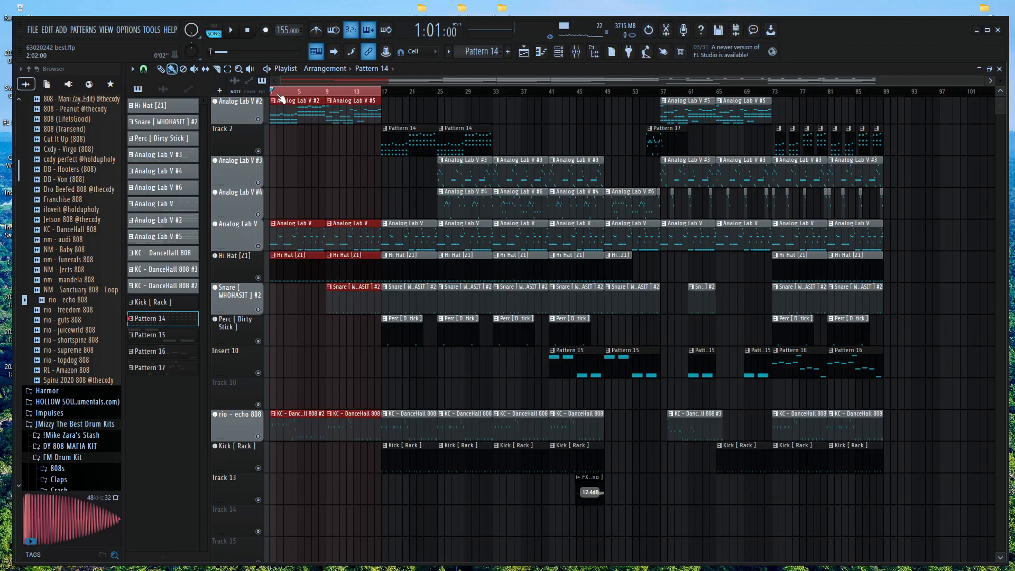
pyautogui.moveTo(383, 92); pyautogui.dragTo(424, 94)
pyautogui.click(410, 92)
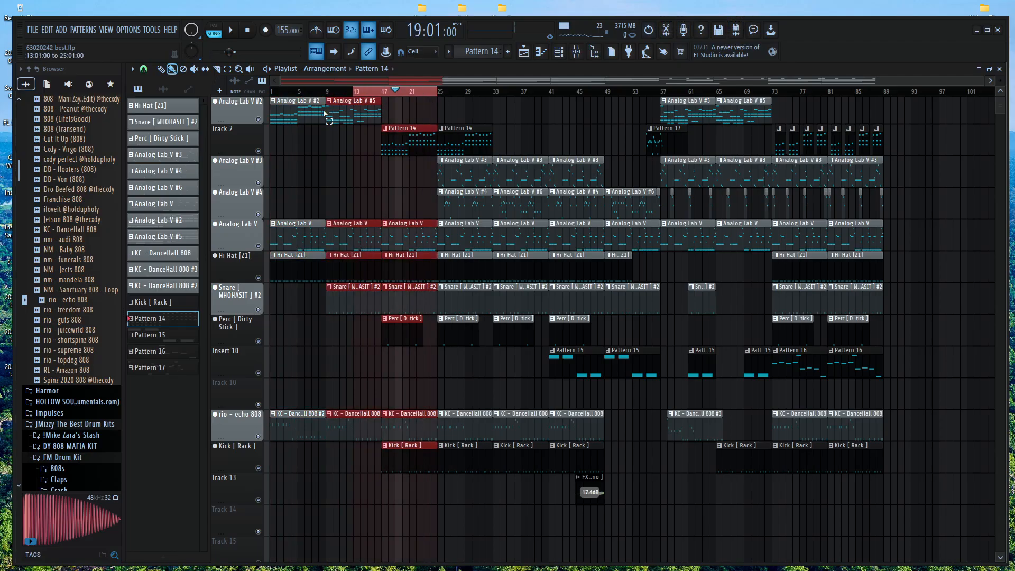
pyautogui.press('space')
pyautogui.press('space')
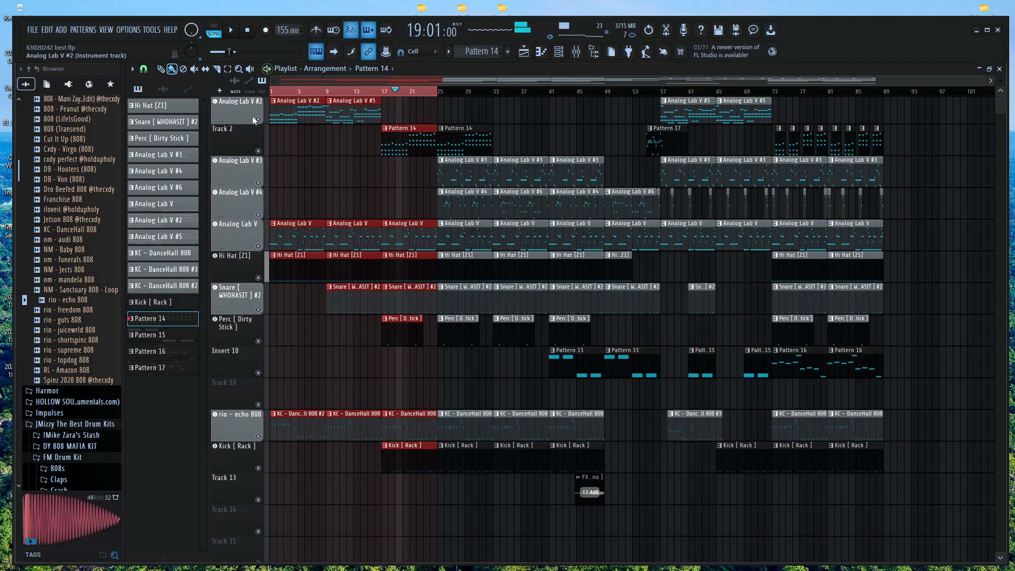
# Solo the Analog Lab V #2 track together with Track 2 and set the playhead to bar 17
pyautogui.rightClick(258, 118)
pyautogui.click(258, 151)
pyautogui.click(381, 93)
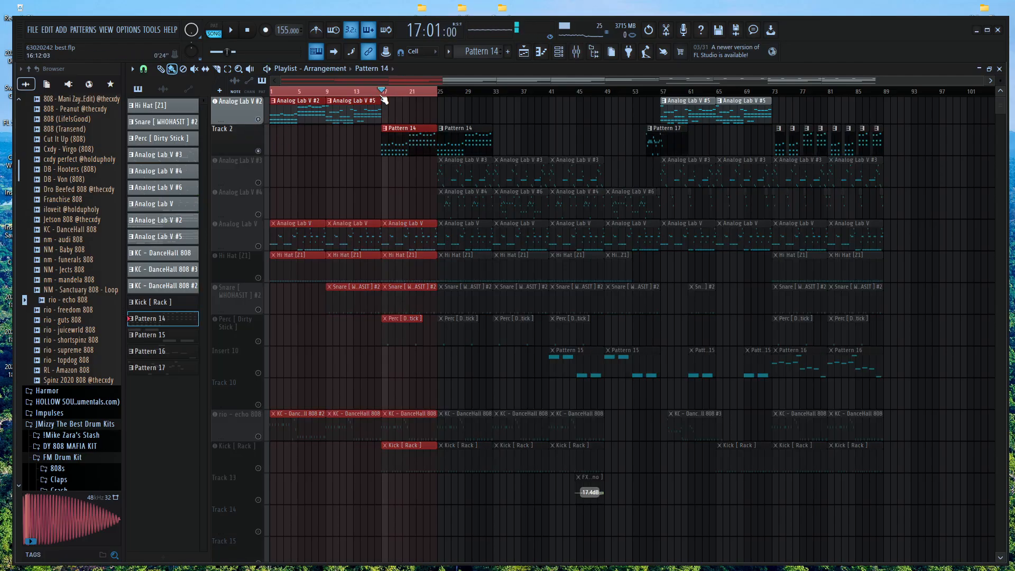
pyautogui.click(381, 94)
pyautogui.moveTo(442, 94); pyautogui.dragTo(270, 94)
# Try shortening the end of the Analog Lab V #5 clip at bar 9, and undo the resize
pyautogui.moveTo(380, 117)
pyautogui.mouseDown()
pyautogui.moveTo(408, 117)
pyautogui.moveTo(362, 124)
pyautogui.mouseUp()
pyautogui.hotkey('ctrl', 'z')
pyautogui.moveTo(410, 94); pyautogui.dragTo(404, 94)
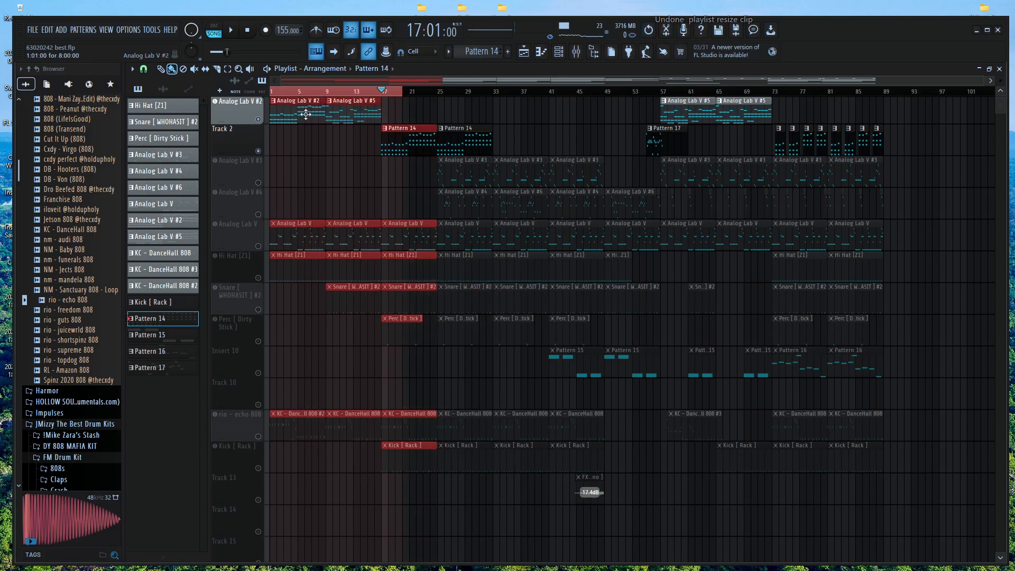
# Try an extra Analog Lab V #5 clip at bar 17 on the Analog Lab V #2 track, and delete it
pyautogui.doubleClick(333, 92)
pyautogui.moveTo(297, 110); pyautogui.dragTo(297, 112)
pyautogui.moveTo(355, 115); pyautogui.dragTo(402, 113)
pyautogui.rightClick(402, 110)
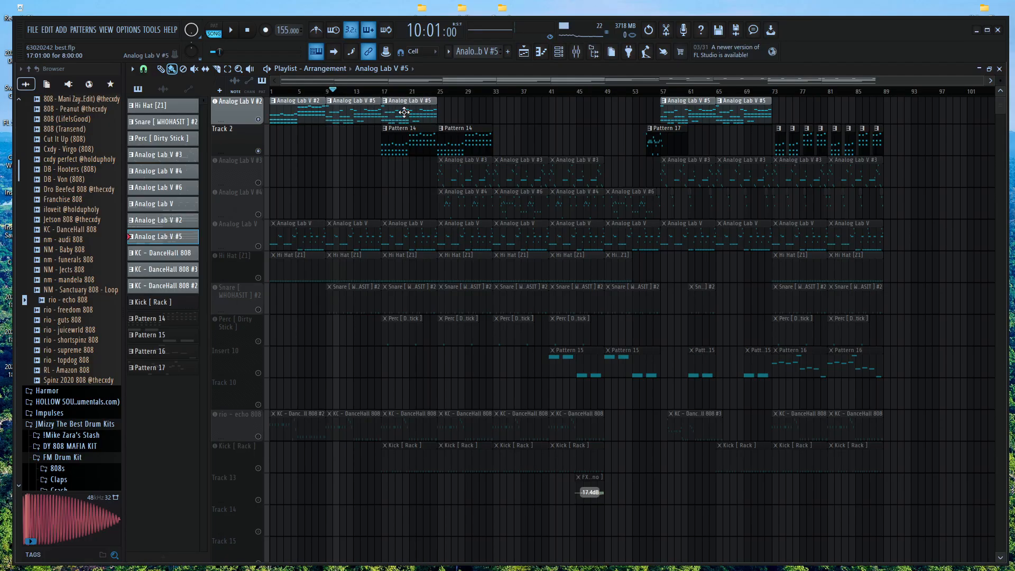
pyautogui.click(406, 144)
pyautogui.rightClick(407, 112)
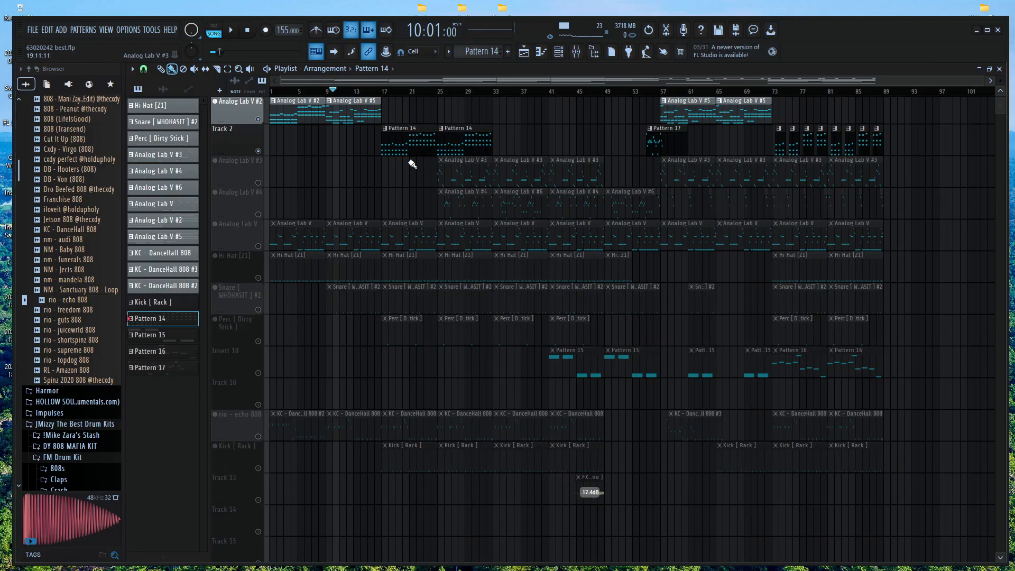
# Try another Pattern 14 clip after the second one on Track 2, remove it, and unsolo the tracks
pyautogui.moveTo(382, 93); pyautogui.dragTo(555, 92)
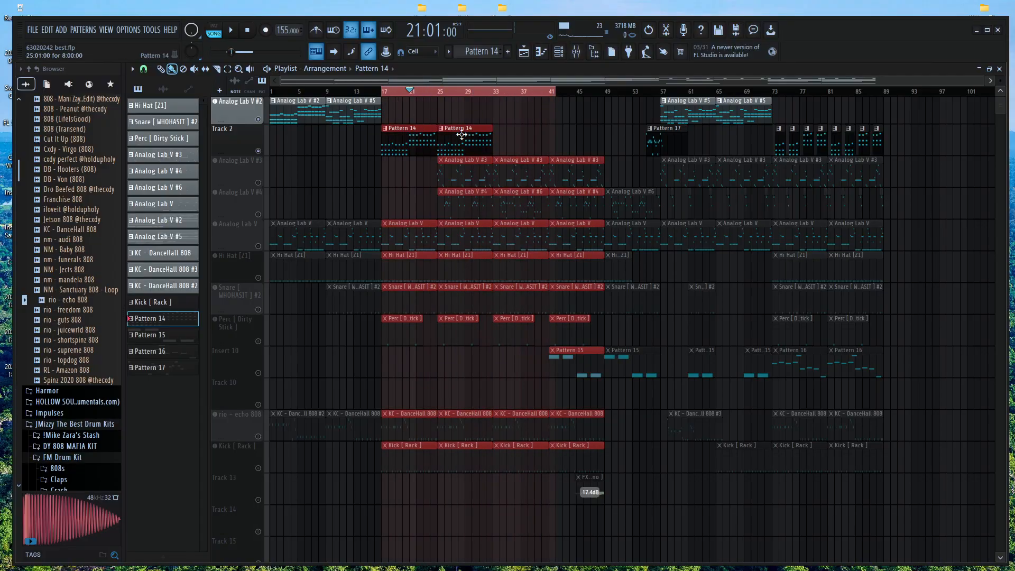
pyautogui.moveTo(470, 137); pyautogui.dragTo(528, 140)
pyautogui.hotkey('ctrl', 'z')
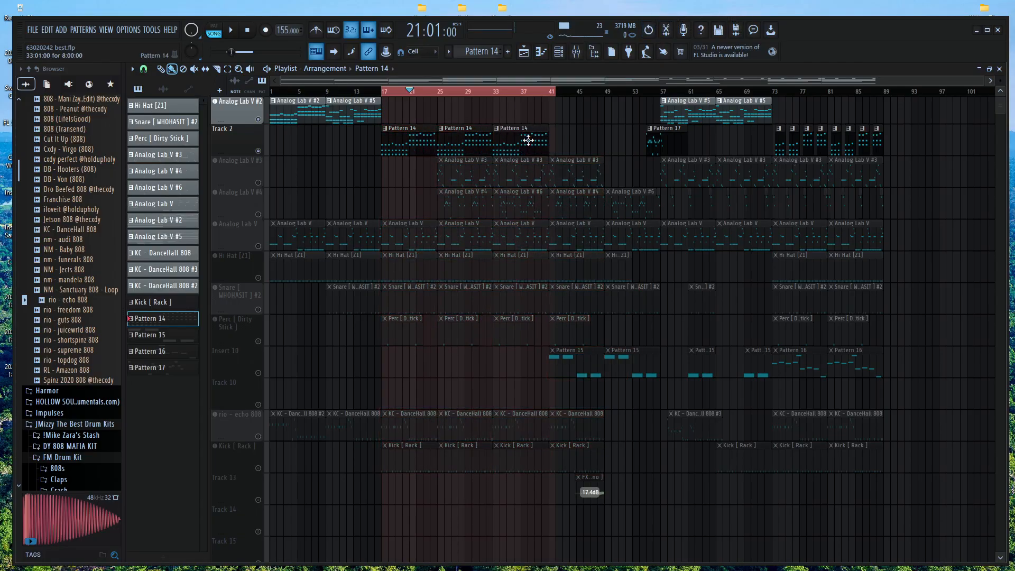
pyautogui.rightClick(528, 139)
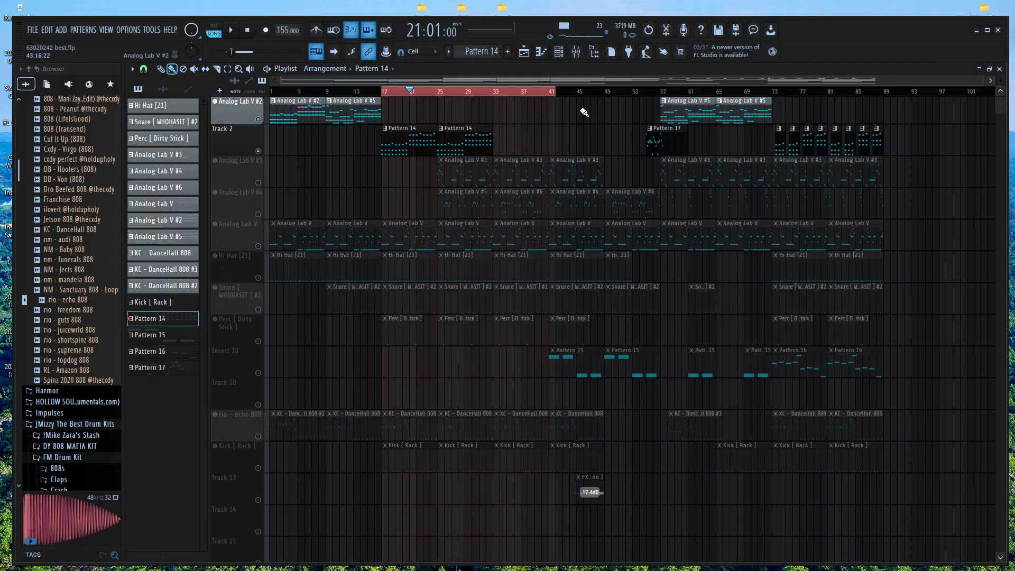
pyautogui.click(543, 91)
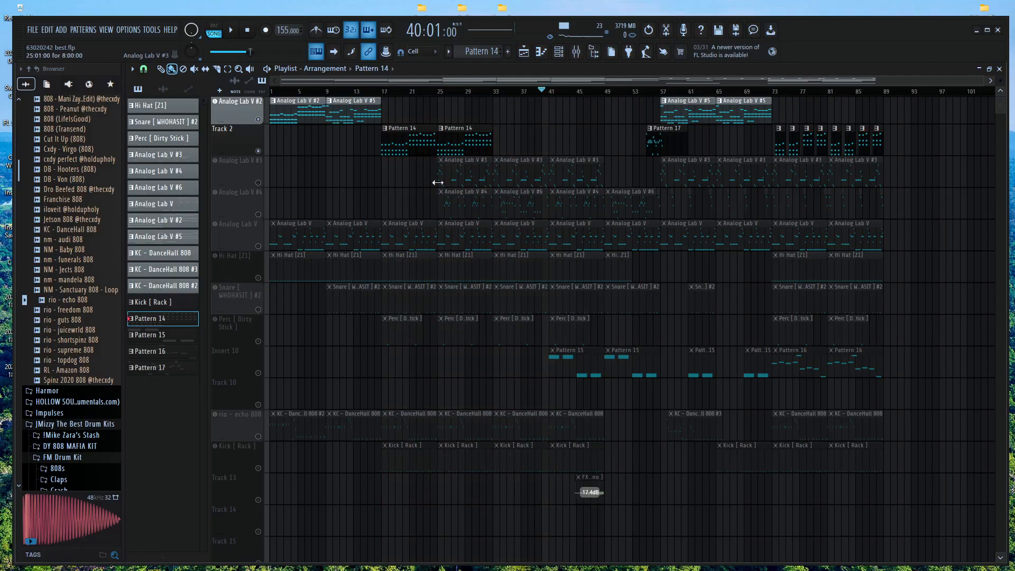
pyautogui.click(258, 183)
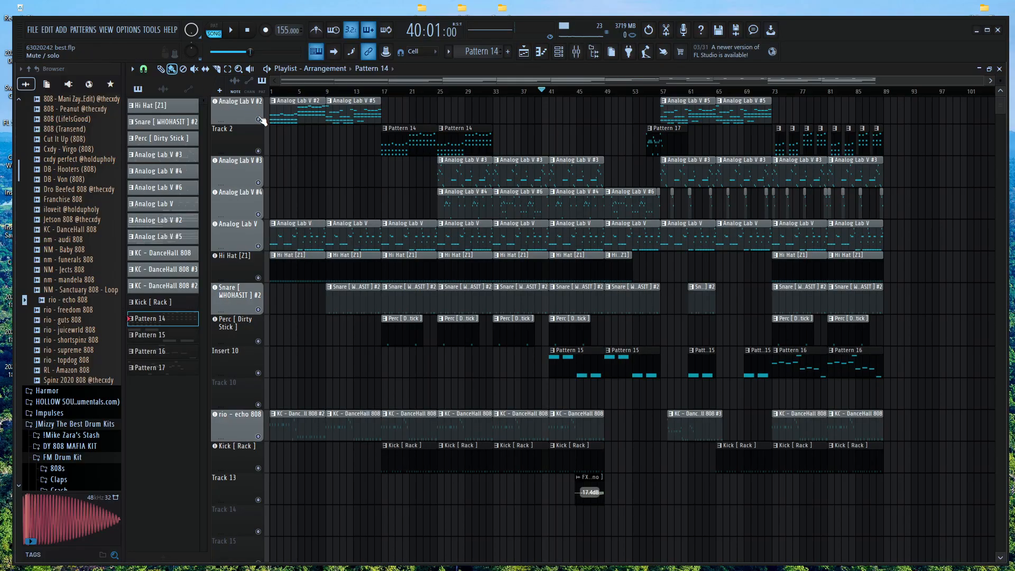
# Play from bar 40, try deleting the KC - DanceHall 808 clip at bar 41, and undo the deletion
pyautogui.click(231, 30)
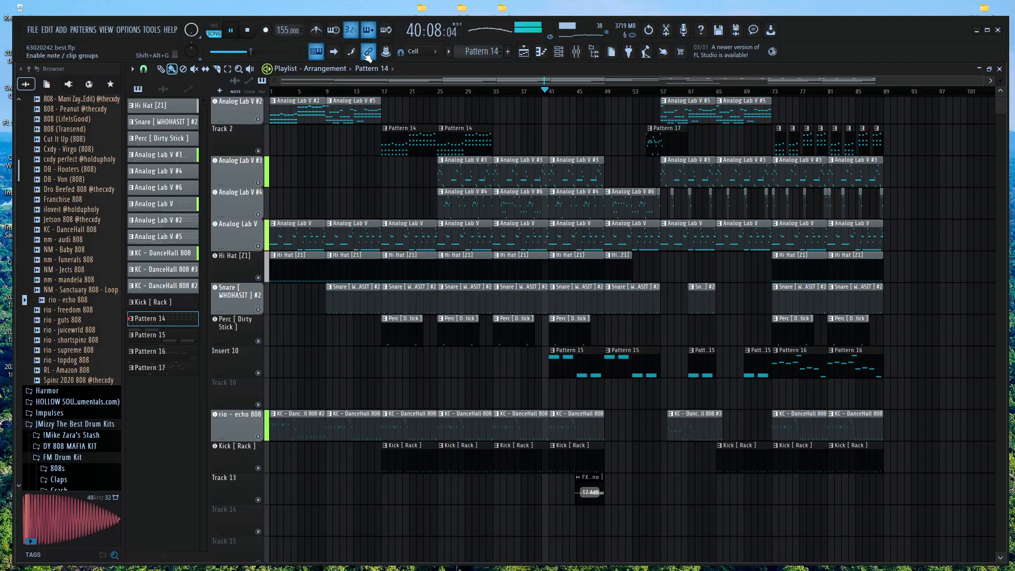
pyautogui.rightClick(566, 421)
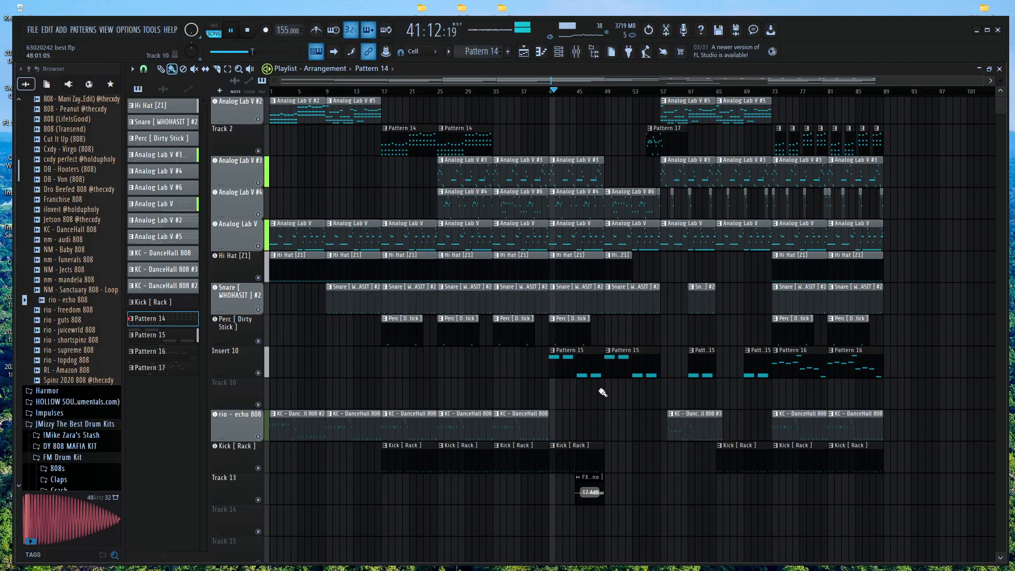
pyautogui.hotkey('ctrl', 'z')
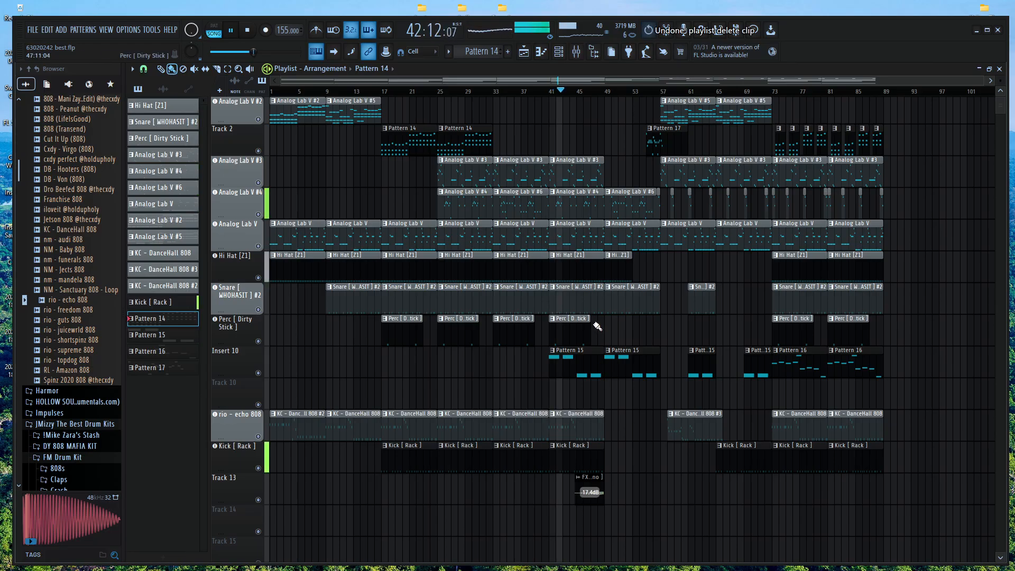
# Delete the Kick [ Rack ] clip at bar 41 and the Snare [ WHOHASIT ] #2 clip at bar 49
pyautogui.rightClick(580, 453)
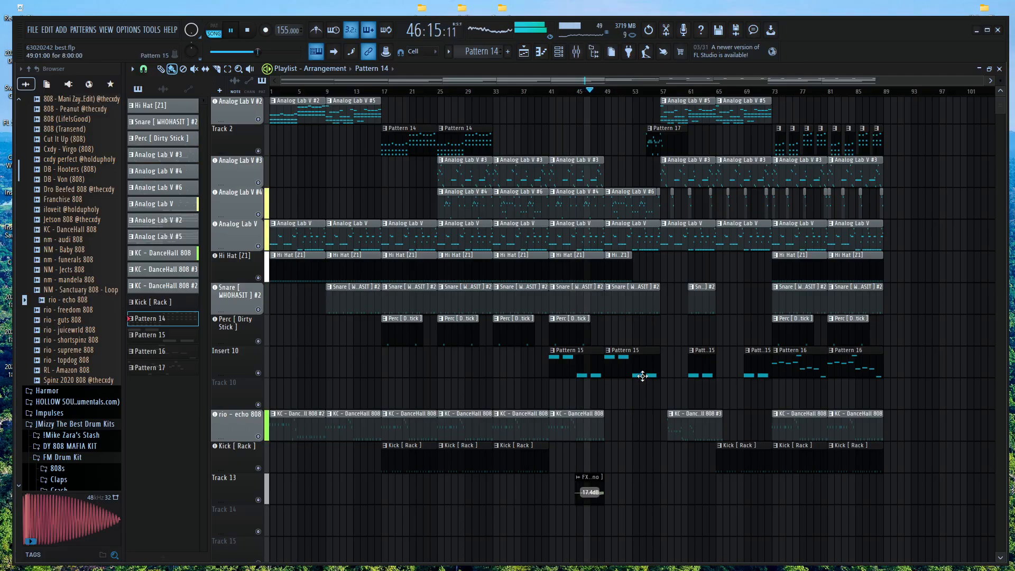
pyautogui.rightClick(635, 304)
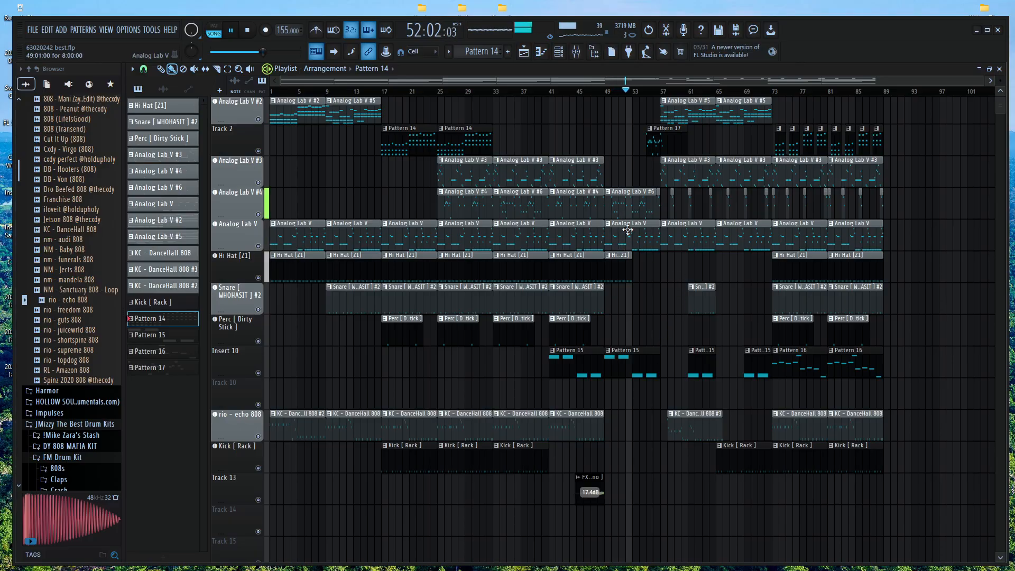
pyautogui.scroll(3, 628, 230)
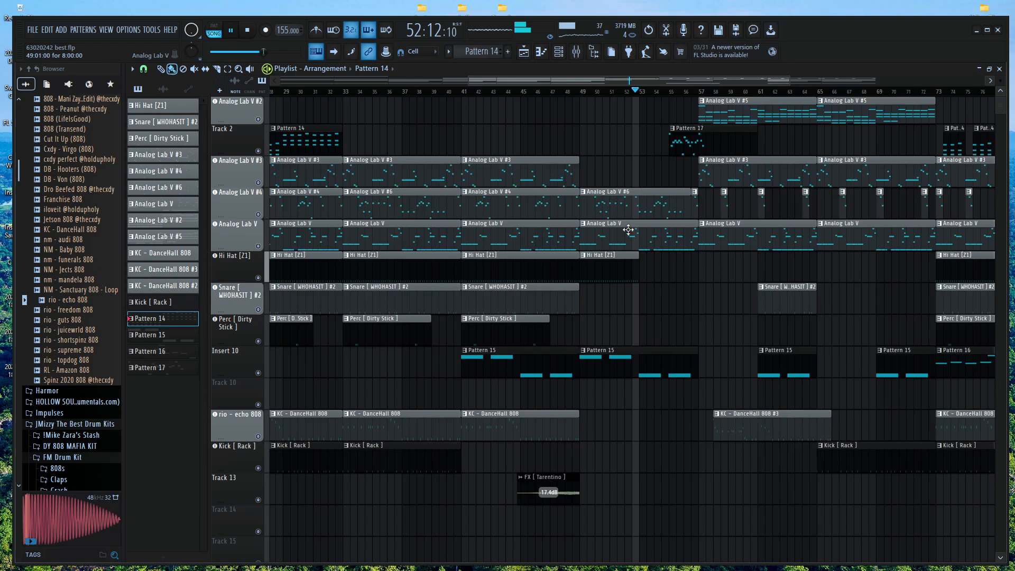
# Open the Pattern 17 clip on Track 2 in the Mini Grand piano roll and stop playback
pyautogui.click(575, 51)
pyautogui.click(559, 51)
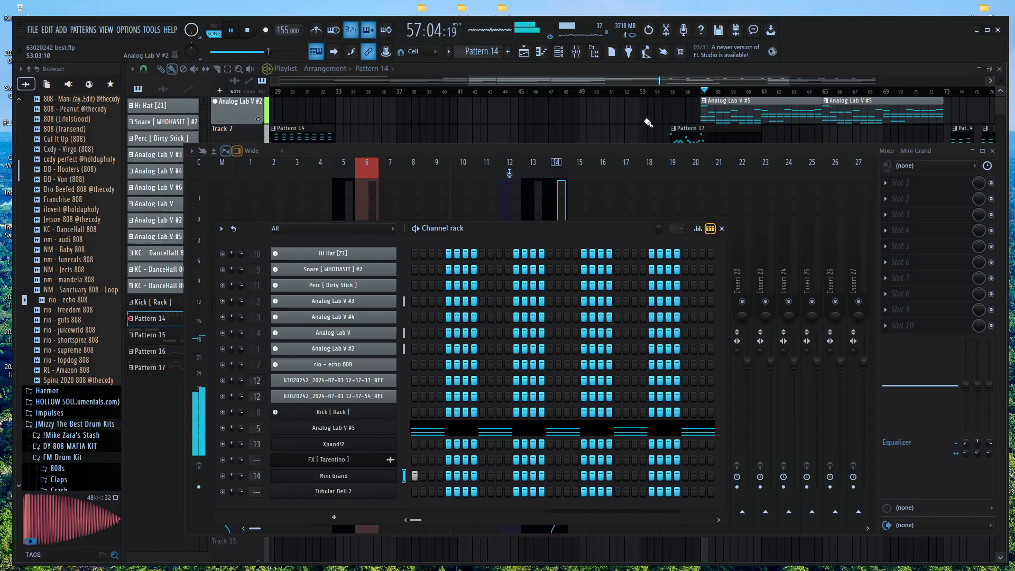
pyautogui.press('F12')
pyautogui.doubleClick(707, 148)
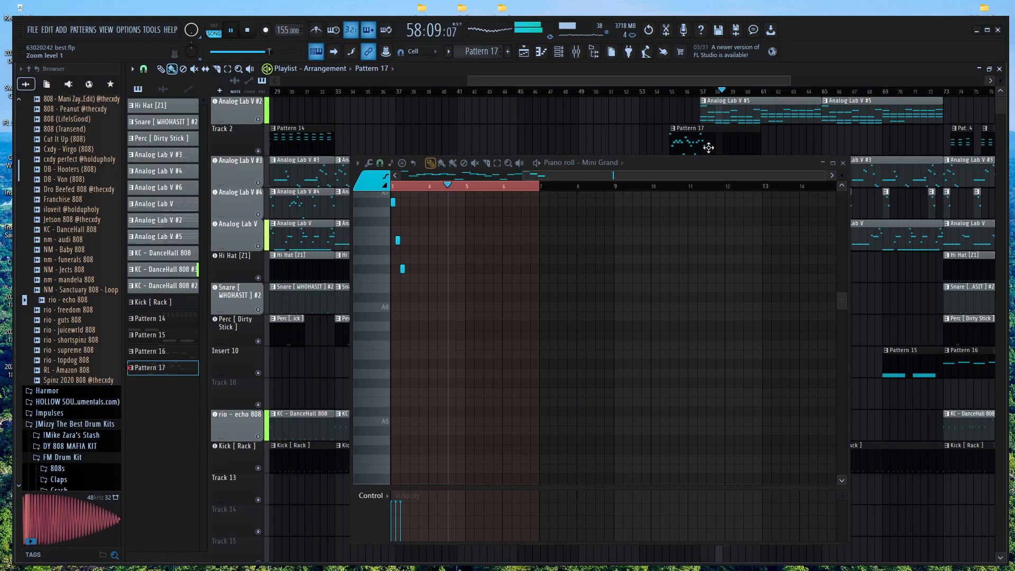
pyautogui.press('space')
# Switch to OBS to check the recording, and return to the FL Studio playlist
pyautogui.moveTo(618, 569)
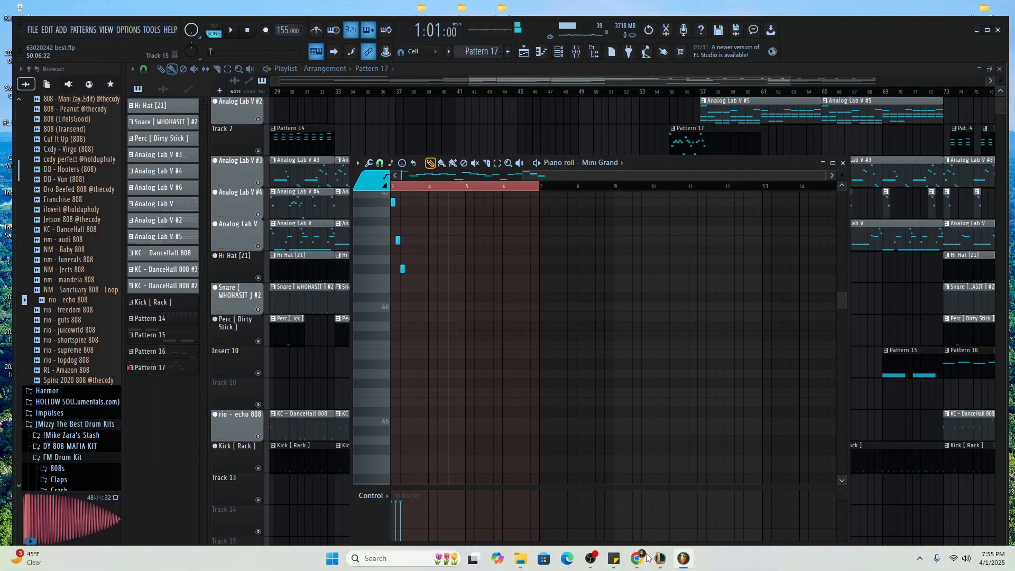
pyautogui.click(596, 559)
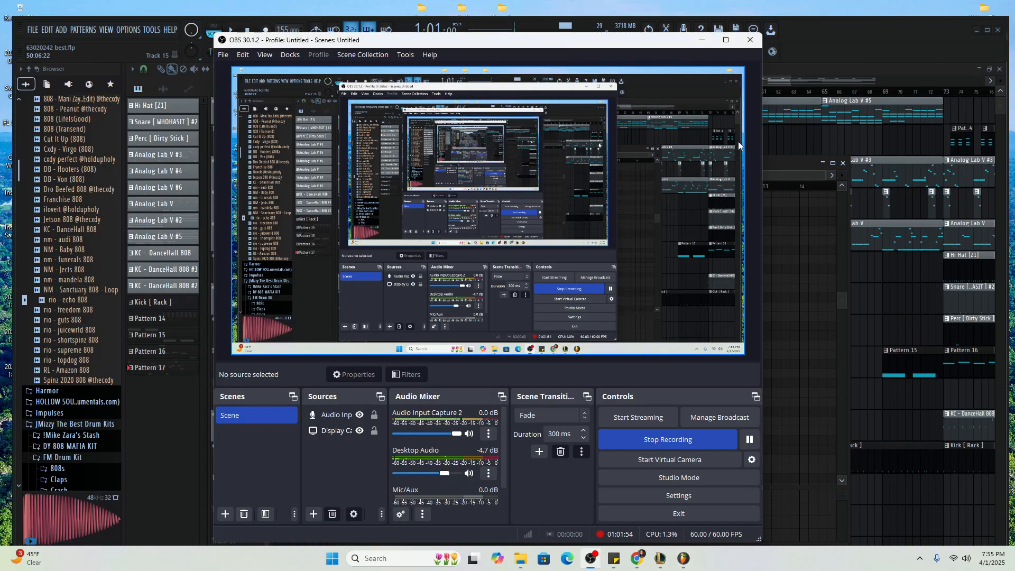
pyautogui.click(813, 68)
pyautogui.scroll(3, 701, 237)
pyautogui.scroll(-3, 759, 465)
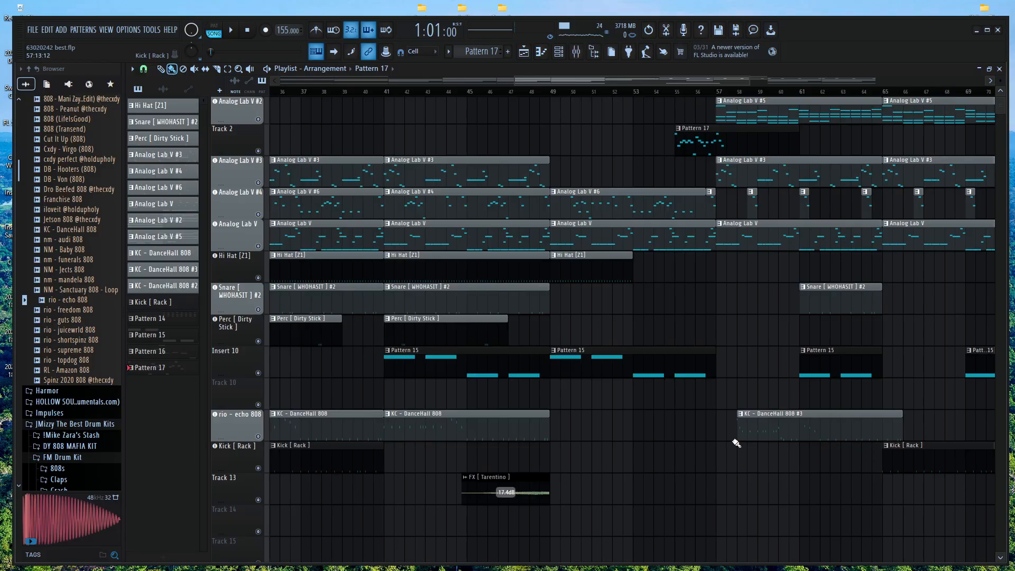
# Lengthen the last C#7 note of the Mini Grand melody in Pattern 17 to about 1:12:00
pyautogui.click(717, 90)
pyautogui.doubleClick(721, 139)
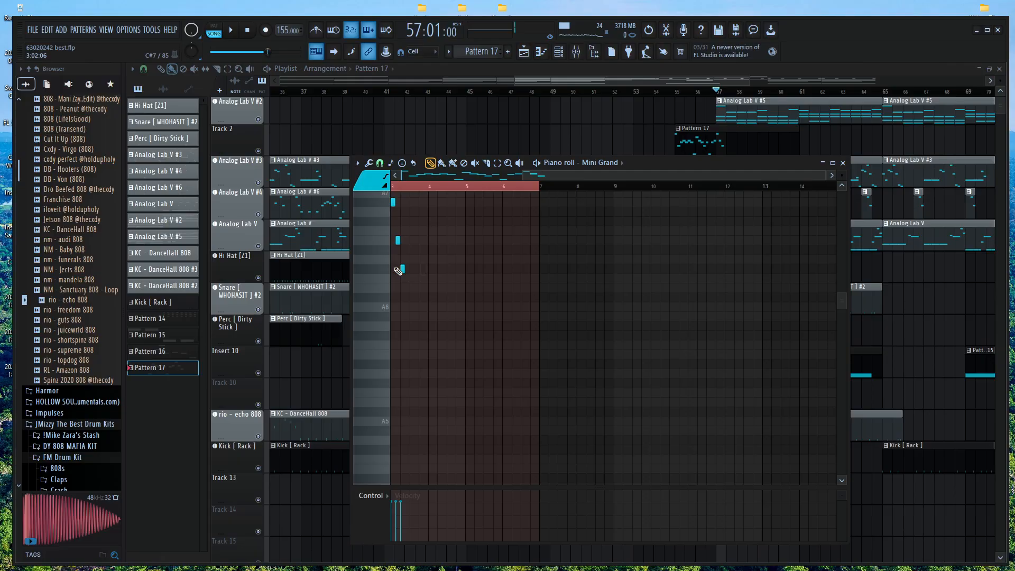
pyautogui.moveTo(404, 268); pyautogui.dragTo(474, 275)
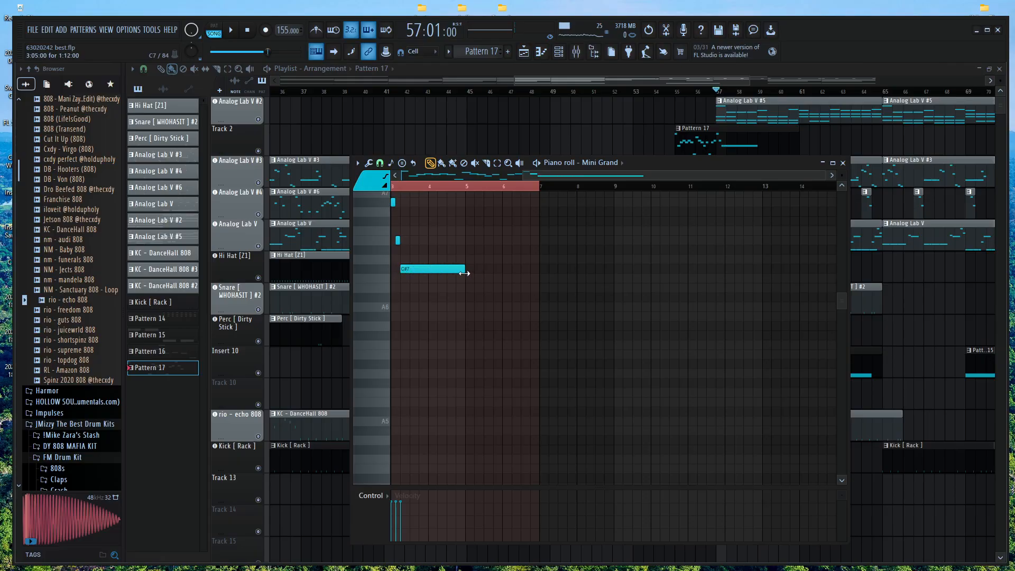
# Play the arrangement from bar 54 to hear Pattern 17 with its lengthened last note
pyautogui.click(664, 85)
pyautogui.click(664, 89)
pyautogui.press('space')
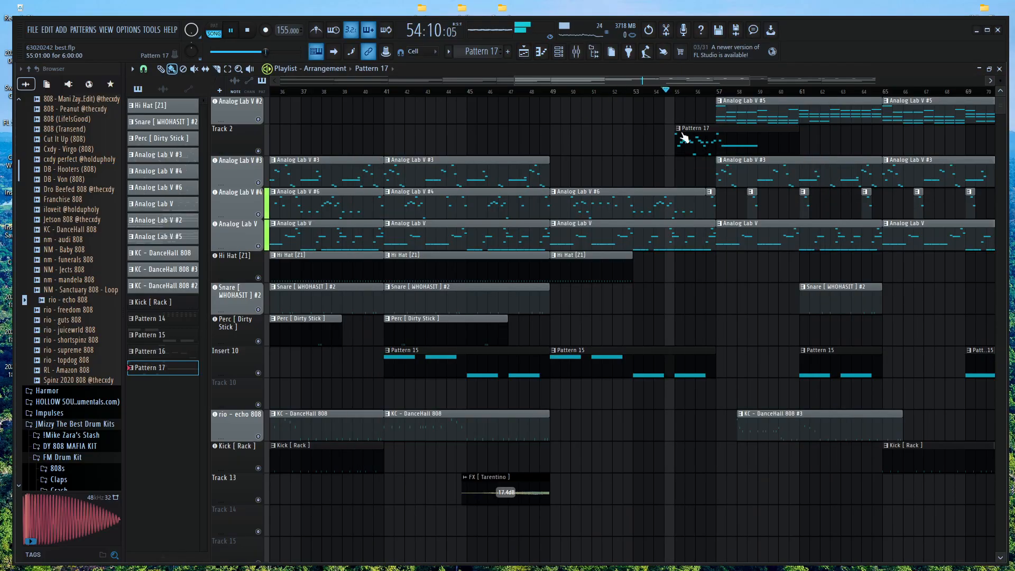
pyautogui.scroll(3, 717, 153)
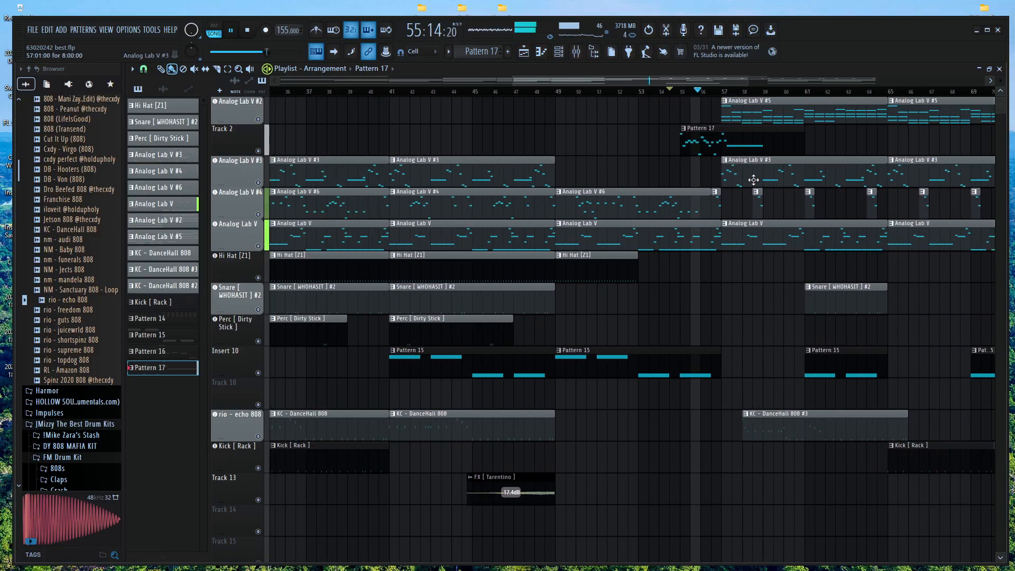
pyautogui.scroll(-4, 621, 268)
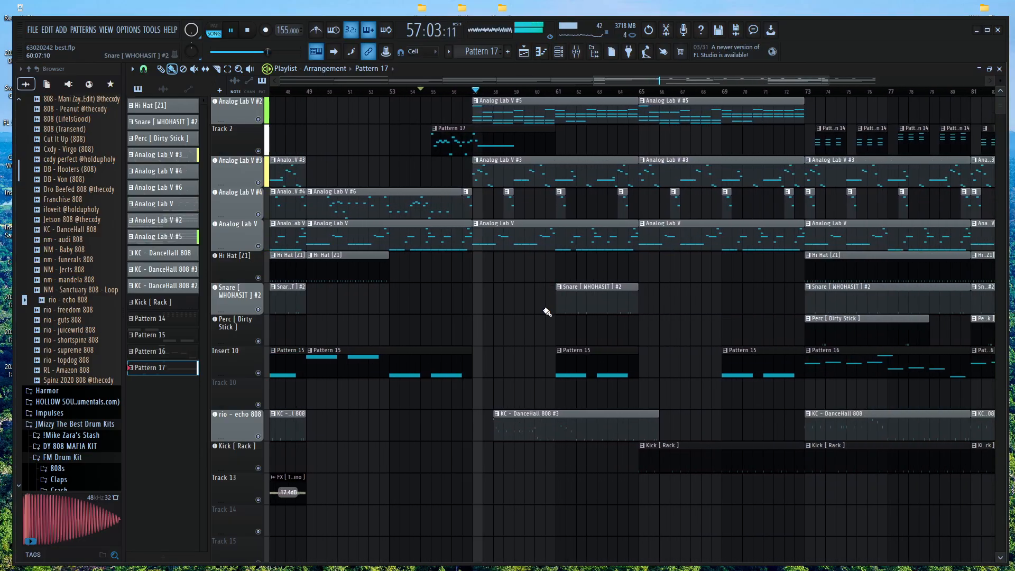
# Move the KC - DanceHall 808 #3 clip to start at bar 57, and play the transition from bar 53
pyautogui.press('space')
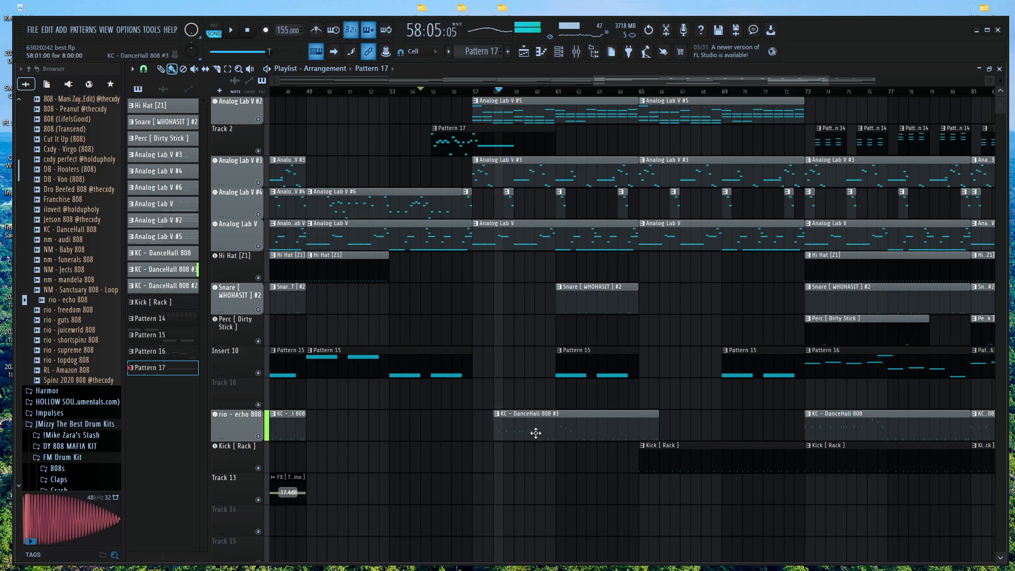
pyautogui.moveTo(544, 432); pyautogui.dragTo(523, 430)
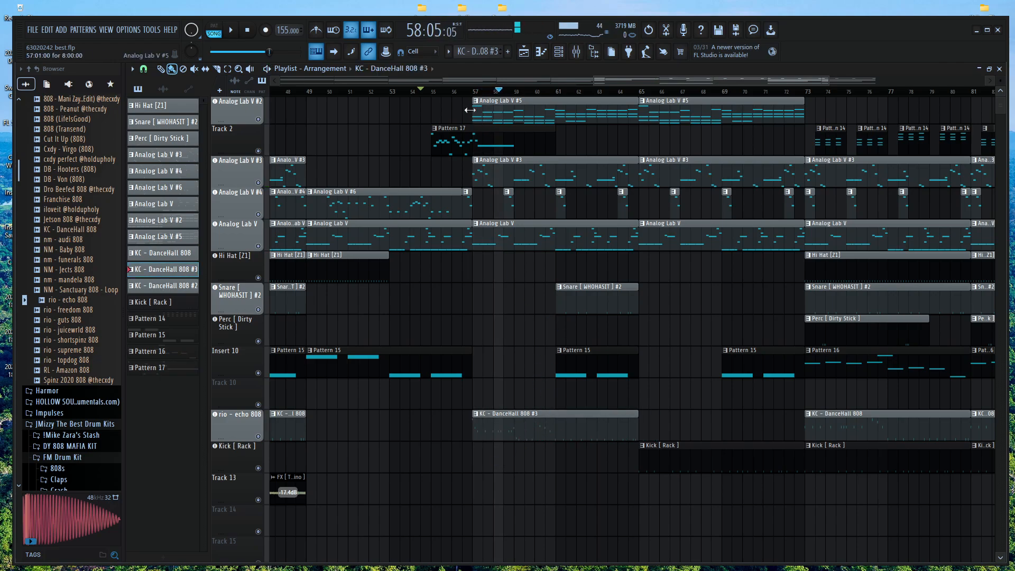
pyautogui.moveTo(447, 92); pyautogui.dragTo(396, 95)
pyautogui.press('space')
pyautogui.keyDown('ctrl'); pyautogui.scroll(-3, 594, 243); pyautogui.keyUp('ctrl')
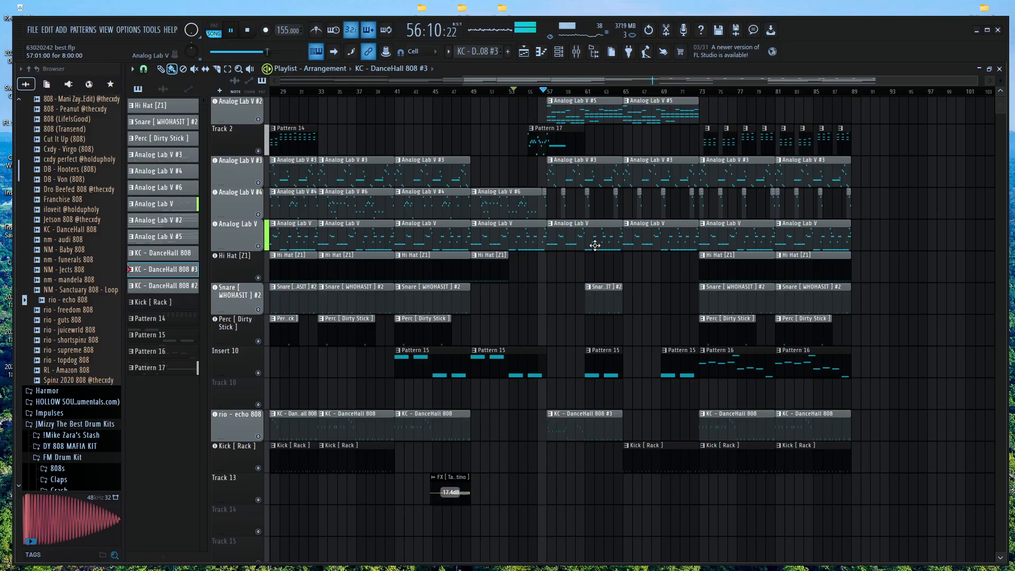
pyautogui.press('space')
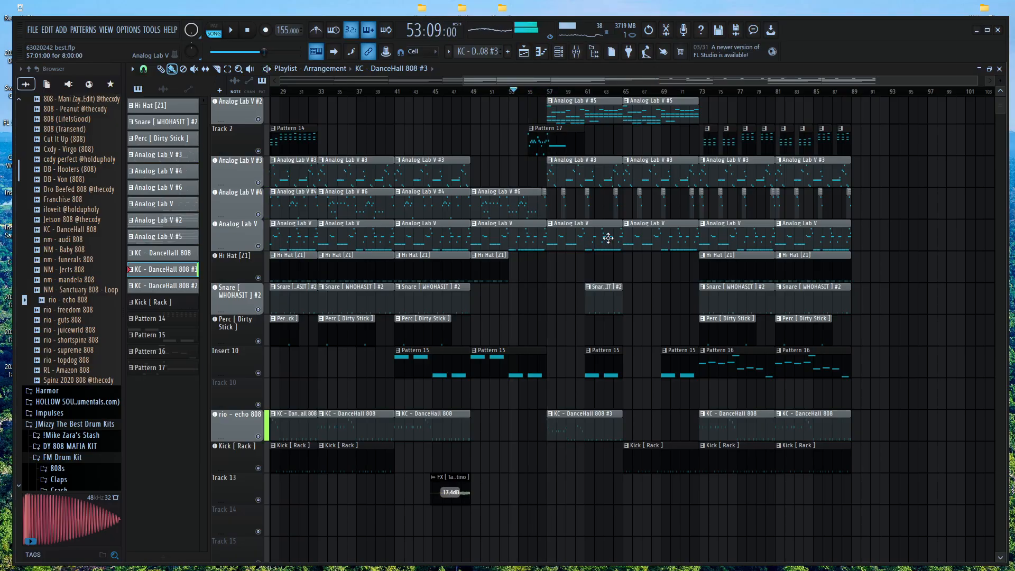
# Copy the Kick [ Rack ] clip at bar 65 to bar 57 on the same track
pyautogui.keyDown('shift'); pyautogui.moveTo(654, 471); pyautogui.dragTo(576, 465); pyautogui.keyUp('shift')
pyautogui.keyDown('ctrl'); pyautogui.scroll(3, 517, 449); pyautogui.keyUp('ctrl')
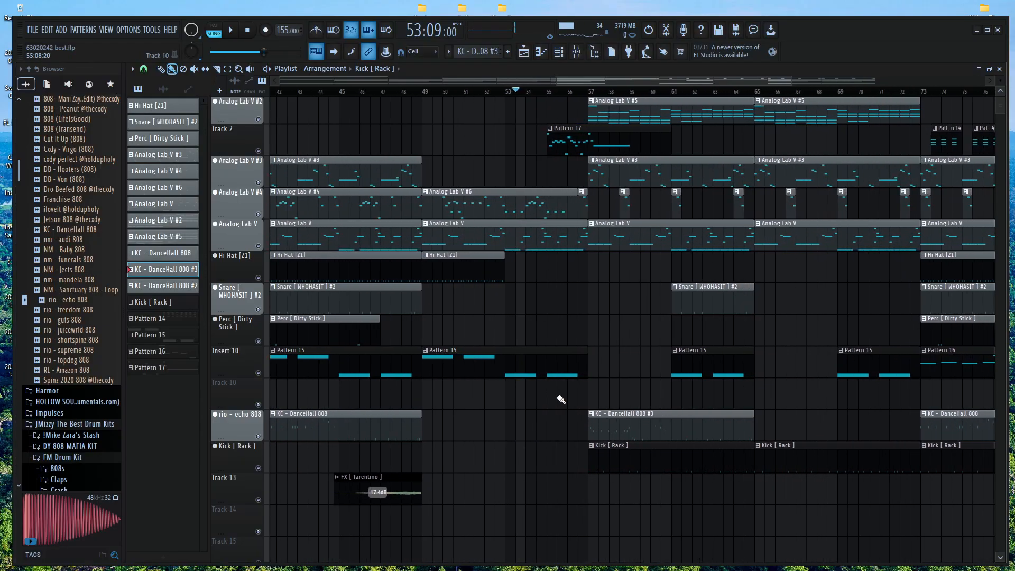
pyautogui.keyDown('ctrl'); pyautogui.scroll(-2, 576, 402); pyautogui.keyUp('ctrl')
pyautogui.keyDown('ctrl'); pyautogui.scroll(2, 568, 385); pyautogui.keyUp('ctrl')
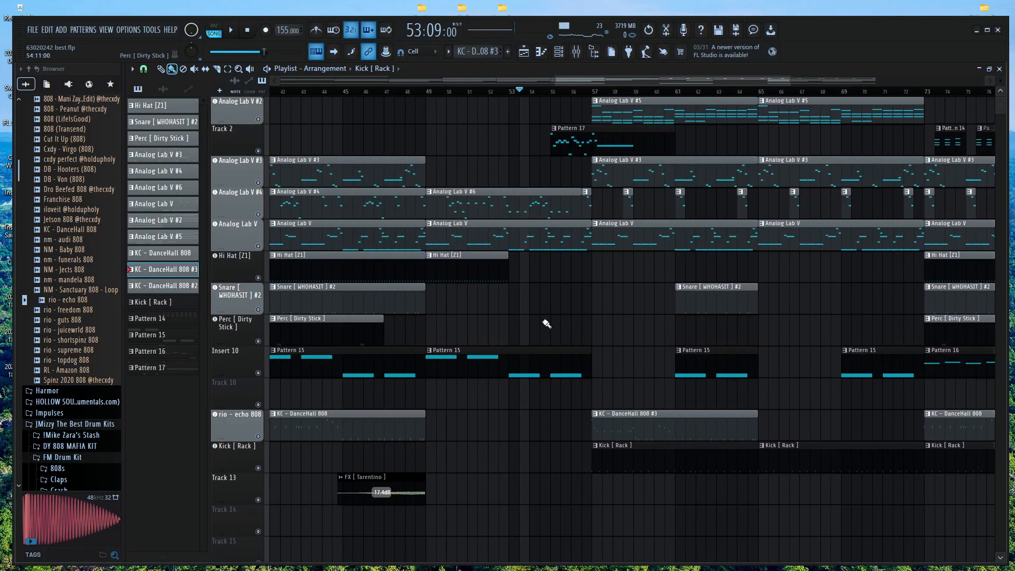
# Create a new empty pattern and place its clip on Track 10 at bar 57
pyautogui.click(507, 51)
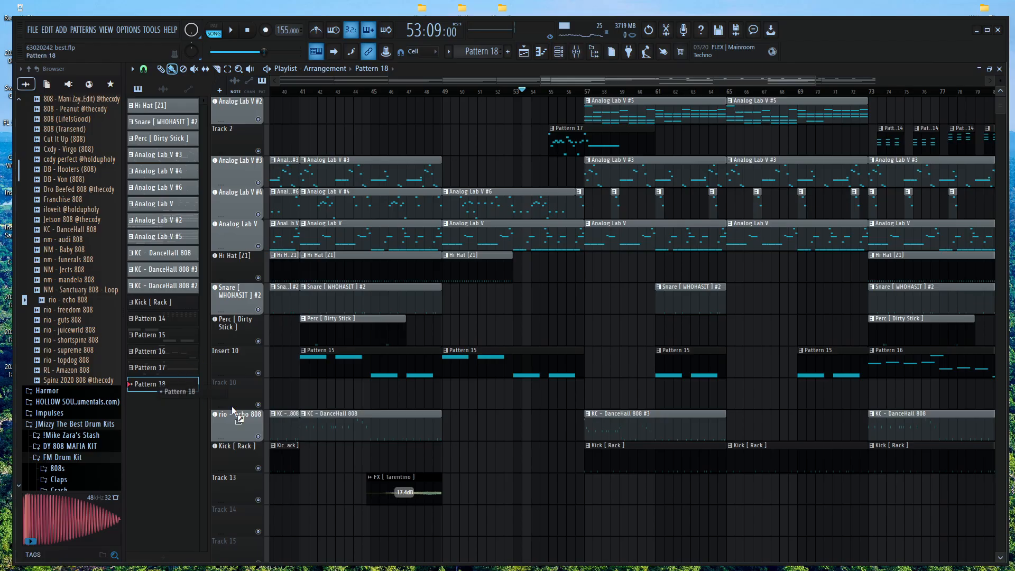
pyautogui.moveTo(232, 406); pyautogui.dragTo(726, 401)
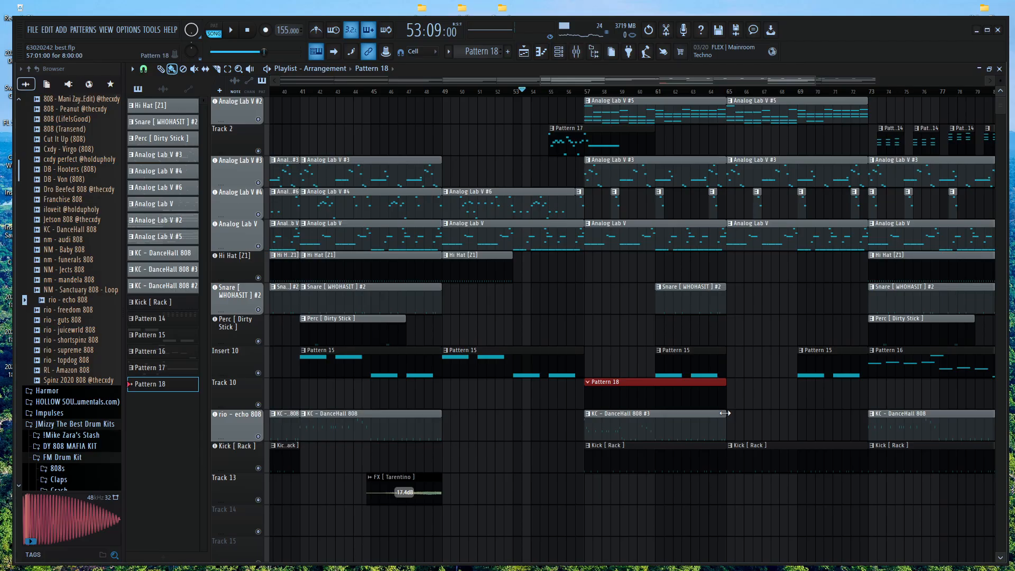
# Place a Tubular Bell 2 note at the very start of Pattern 18, at about G#4
pyautogui.click(541, 52)
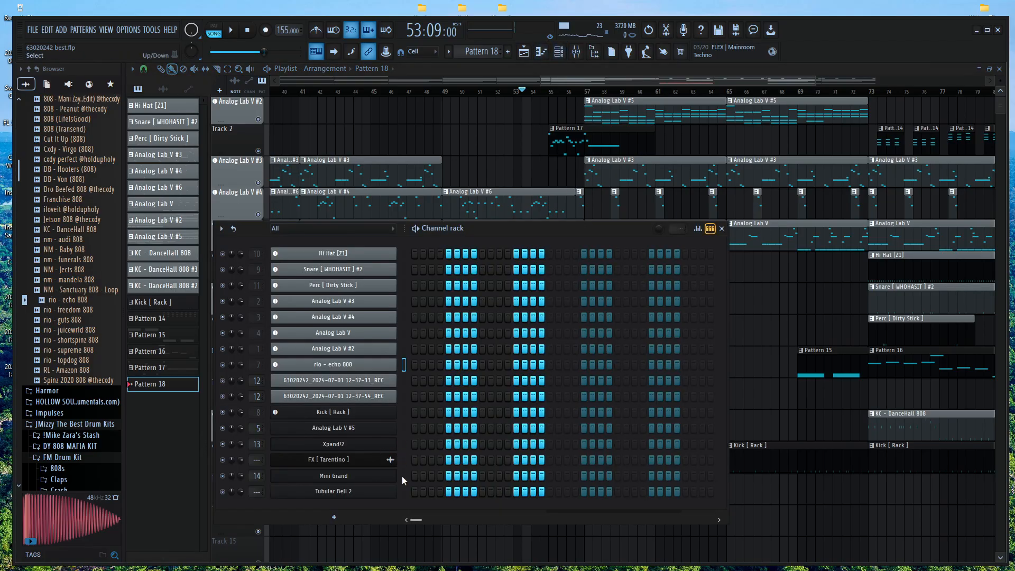
pyautogui.click(639, 77)
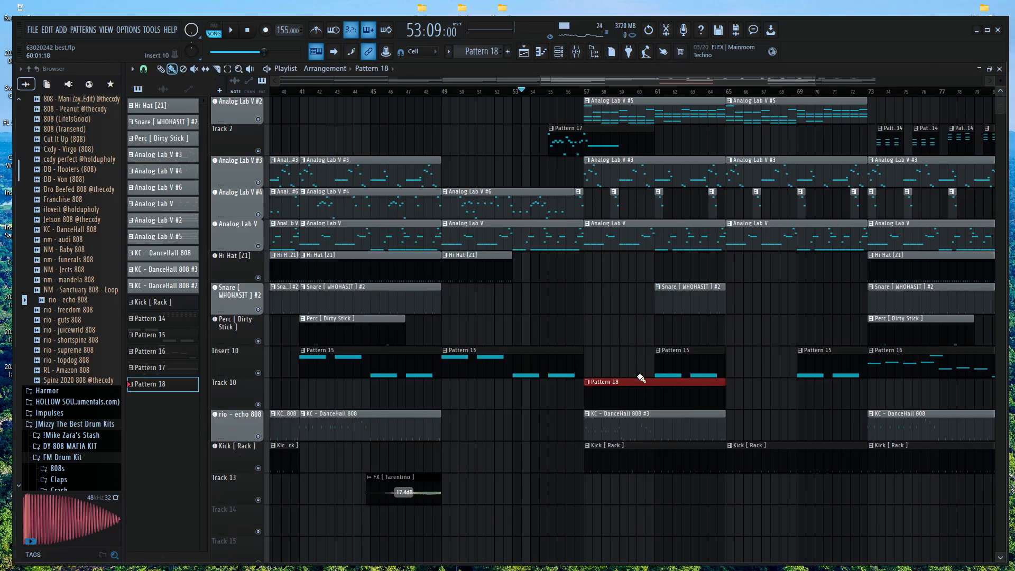
pyautogui.doubleClick(636, 389)
pyautogui.moveTo(527, 178); pyautogui.dragTo(548, 153)
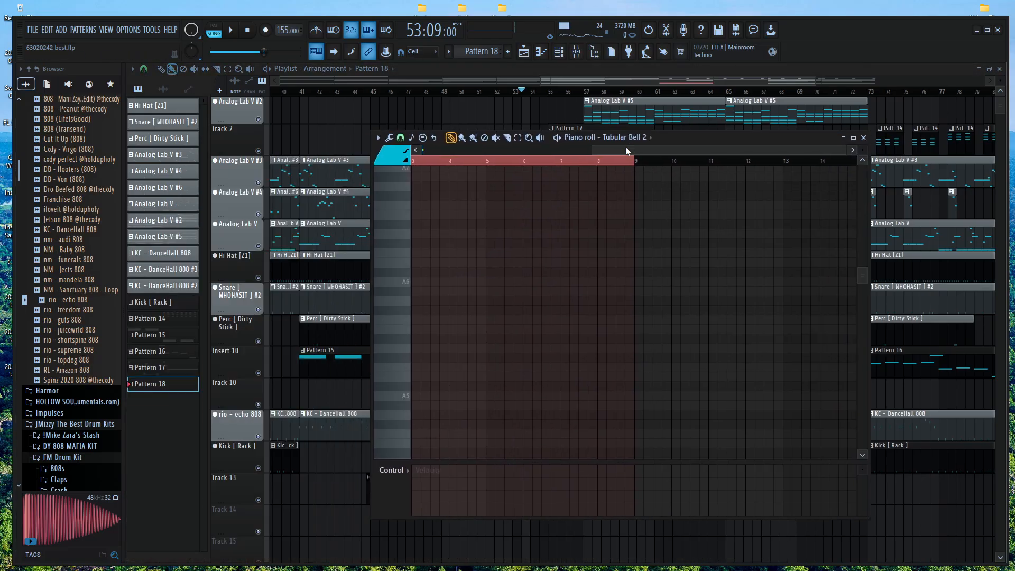
pyautogui.moveTo(626, 148); pyautogui.dragTo(449, 158)
pyautogui.scroll(-3, 442, 286)
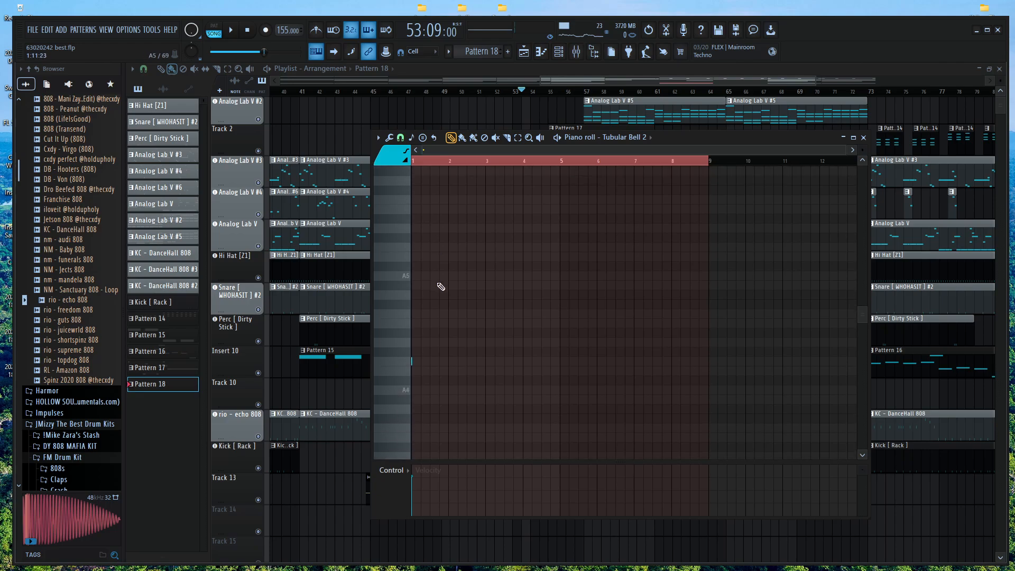
pyautogui.moveTo(412, 336); pyautogui.dragTo(393, 370)
# Play the arrangement from bar 53 to hear the Tubular Bell 2 note at bar 57
pyautogui.press('space')
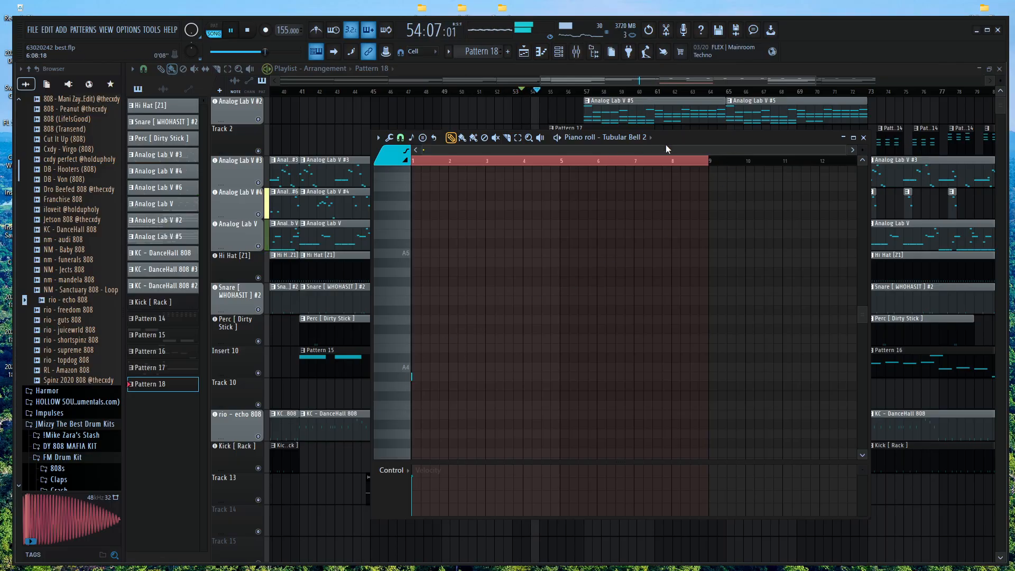
pyautogui.moveTo(661, 139); pyautogui.dragTo(775, 61)
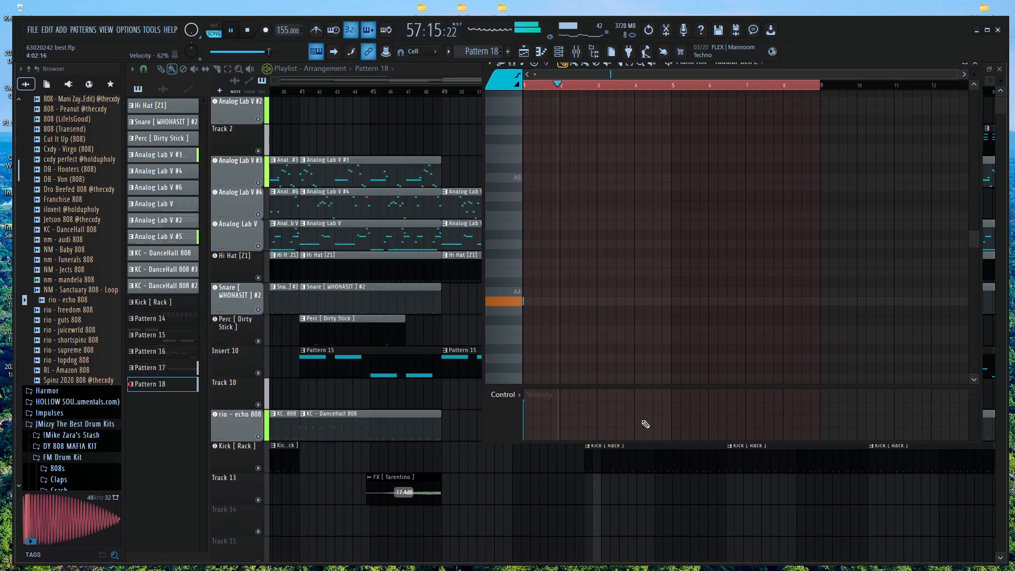
pyautogui.rightClick(633, 463)
pyautogui.press('space')
pyautogui.hotkey('ctrl', 'z')
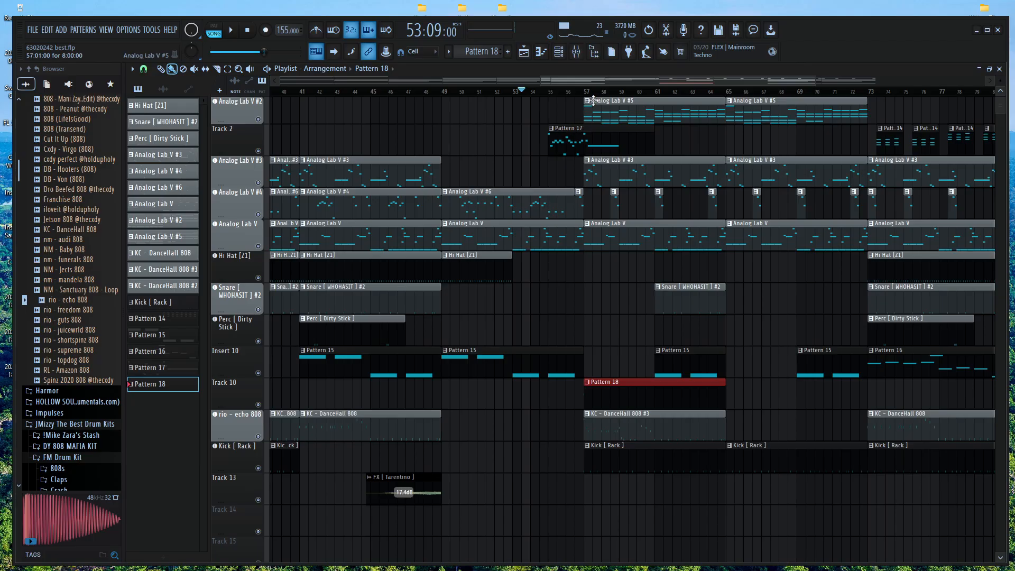
# Inspect the rio - echo 808 sampler settings and play briefly from bar 53
pyautogui.click(577, 52)
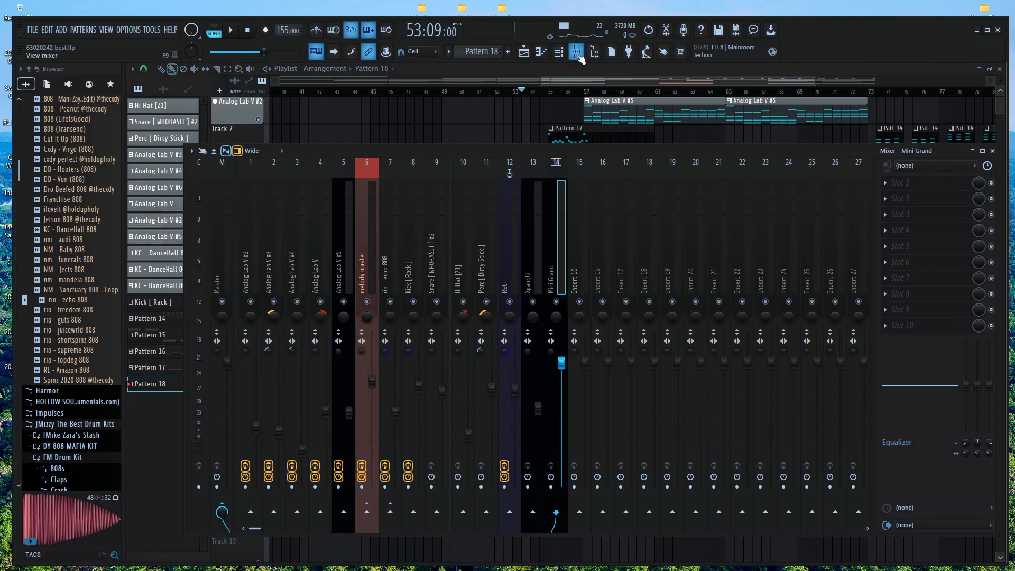
pyautogui.click(561, 53)
pyautogui.click(339, 364)
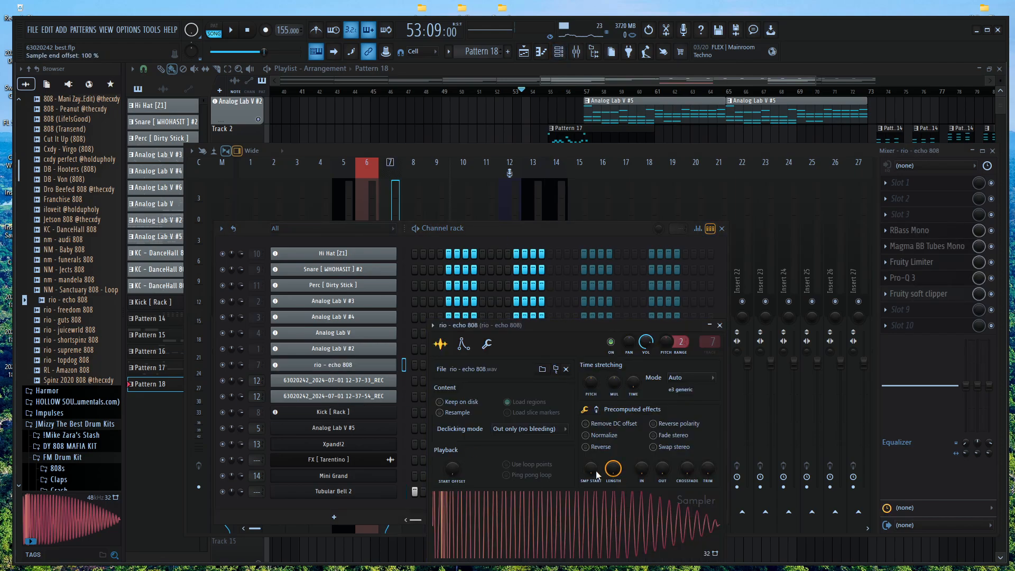
pyautogui.press('space')
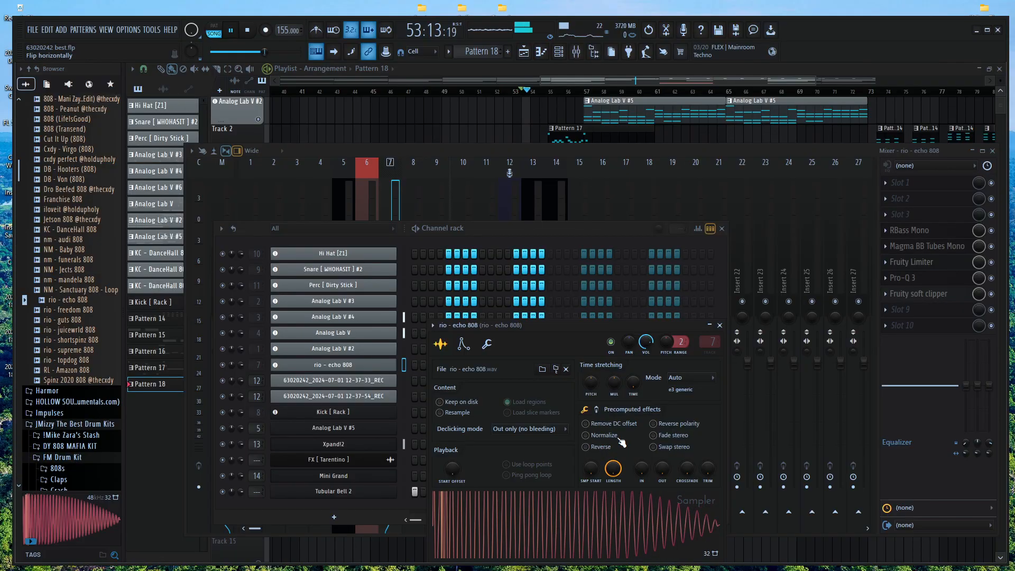
pyautogui.click(623, 72)
pyautogui.press('space')
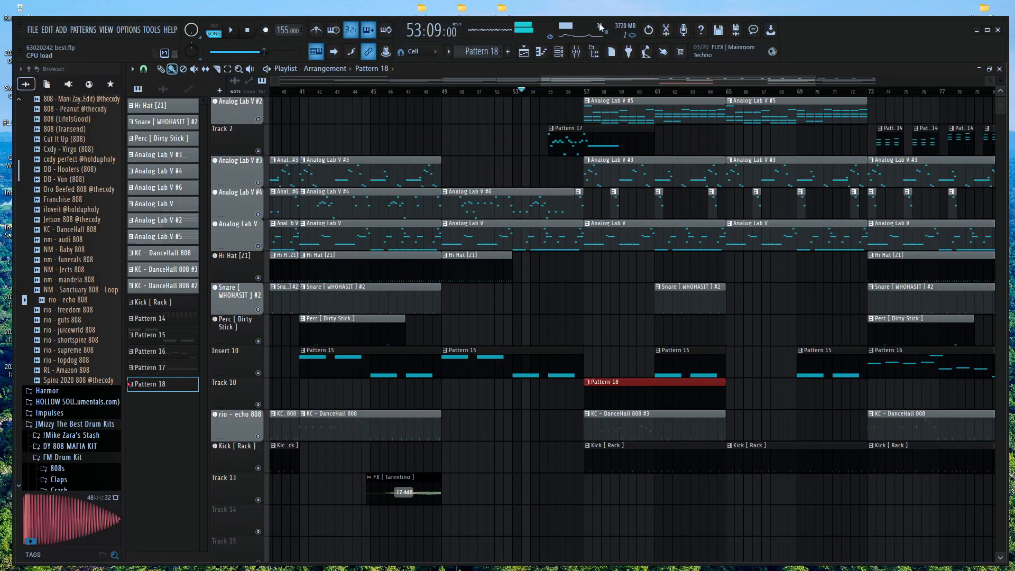
# Browse the Favorite 808s folder and preview the cxdy perfect sample
pyautogui.click(572, 52)
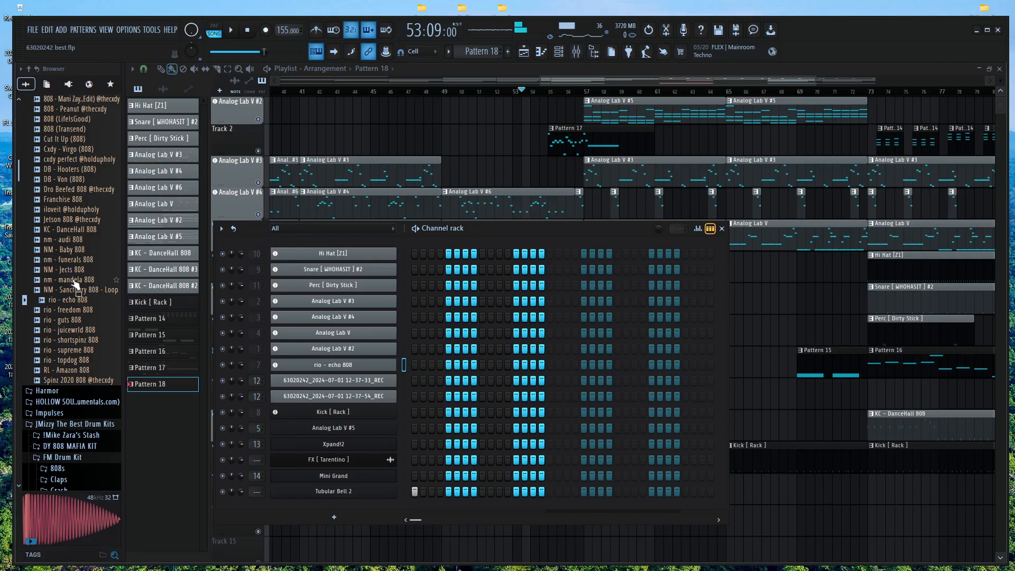
pyautogui.scroll(1, 59, 270)
pyautogui.scroll(5, 59, 270)
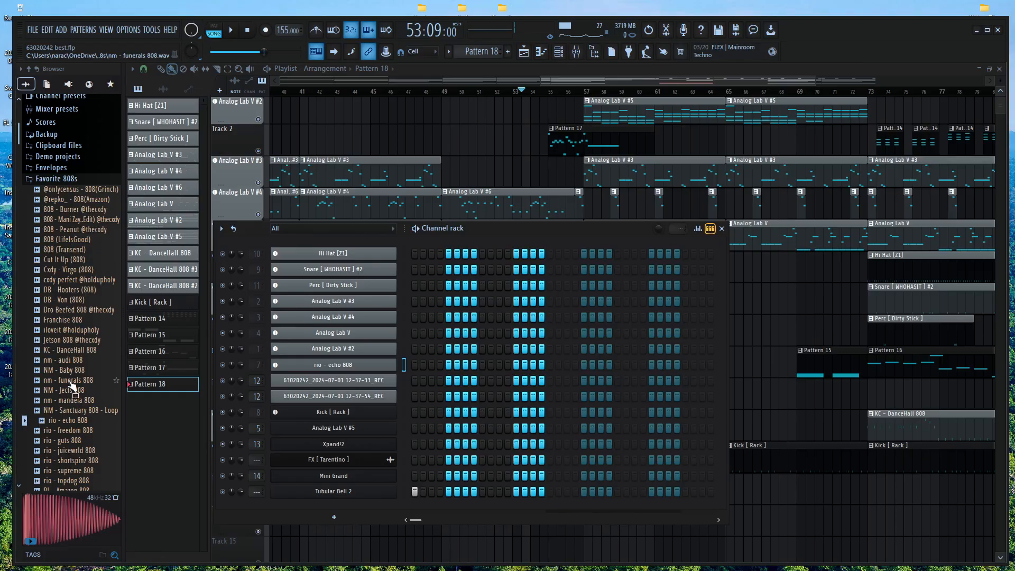
pyautogui.moveTo(79, 280)
pyautogui.mouseDown()
pyautogui.moveTo(351, 418)
pyautogui.moveTo(318, 489)
pyautogui.moveTo(79, 285)
pyautogui.mouseUp()
pyautogui.click(558, 55)
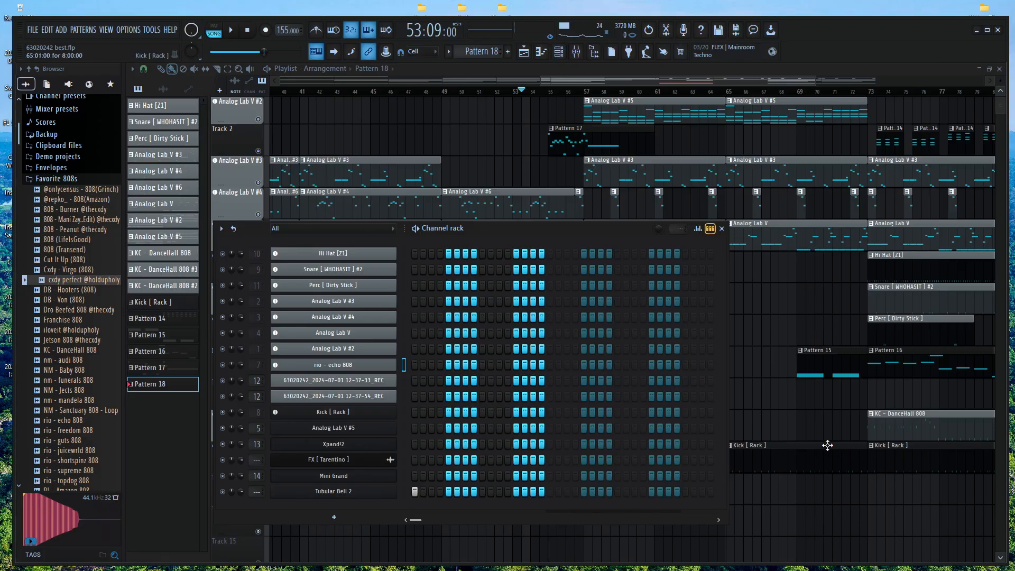
# Open the KC - DanceHall 808 #3 pattern's notes and add the cxdy perfect sample as a new channel
pyautogui.click(764, 448)
pyautogui.doubleClick(638, 421)
pyautogui.scroll(4, 582, 248)
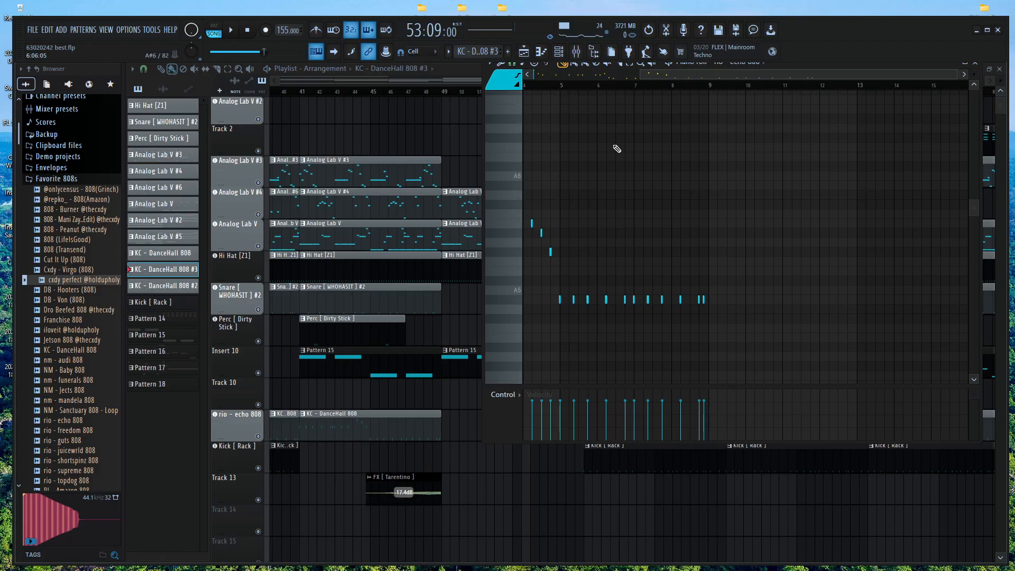
pyautogui.click(559, 51)
pyautogui.moveTo(52, 286); pyautogui.dragTo(351, 509)
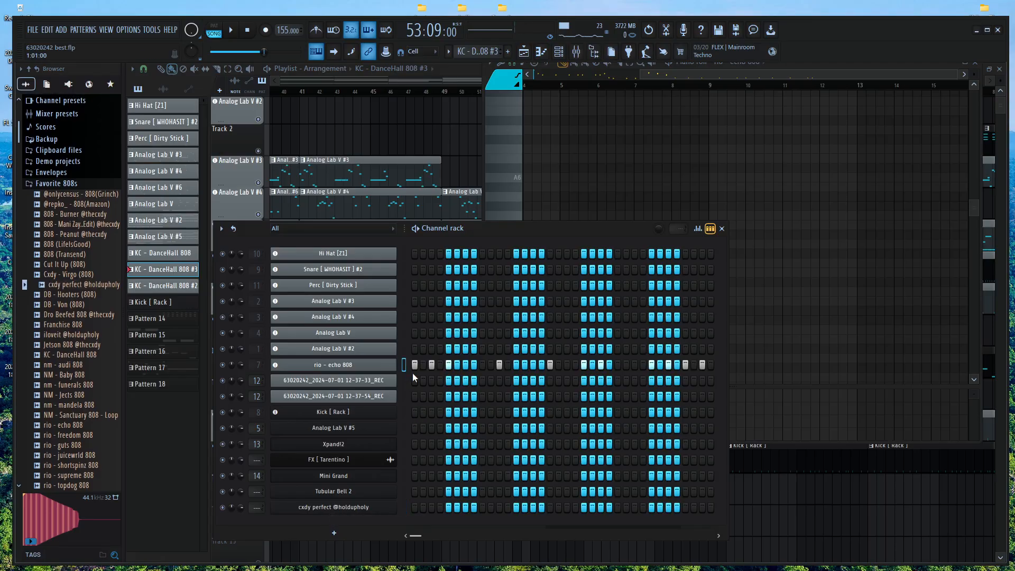
# Copy the rio - echo 808 notes to the cxdy perfect channel and mute the rio - echo 808 channel
pyautogui.click(402, 509)
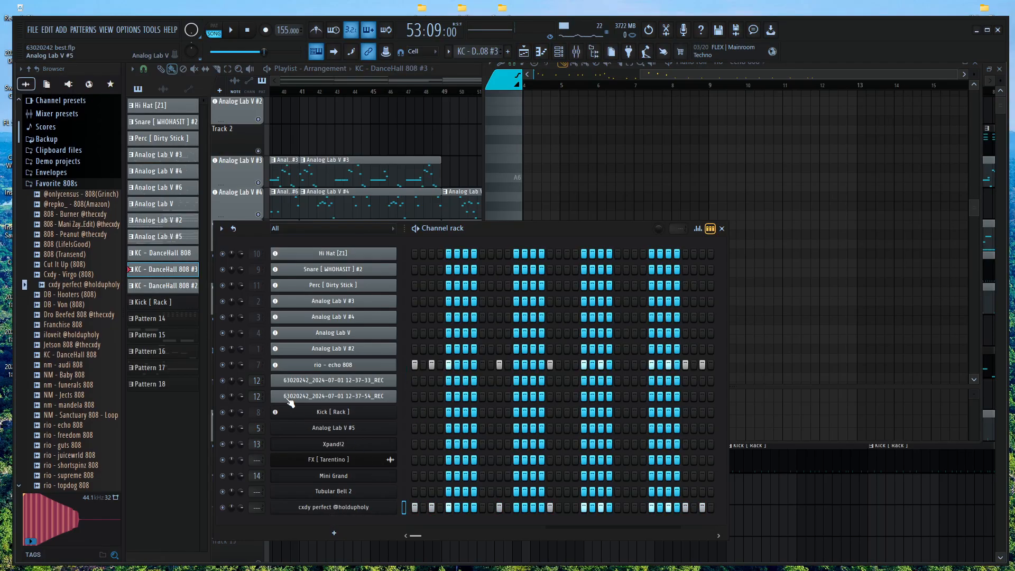
pyautogui.click(222, 365)
pyautogui.click(368, 508)
# Play the arrangement from bar 53 to hear the cxdy perfect 808 and check its signal in the mixer
pyautogui.press('space')
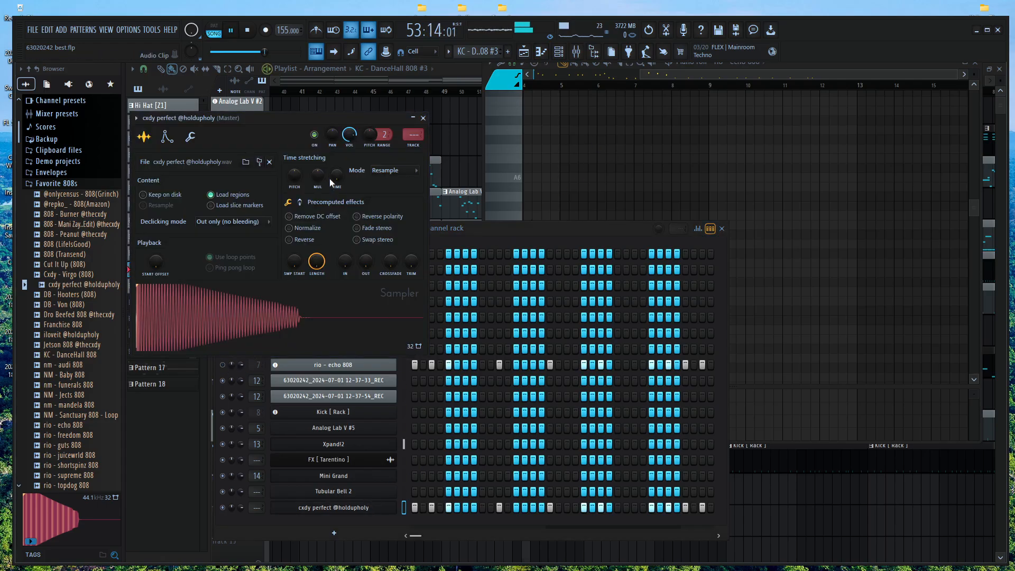
pyautogui.rightClick(341, 509)
pyautogui.click(436, 490)
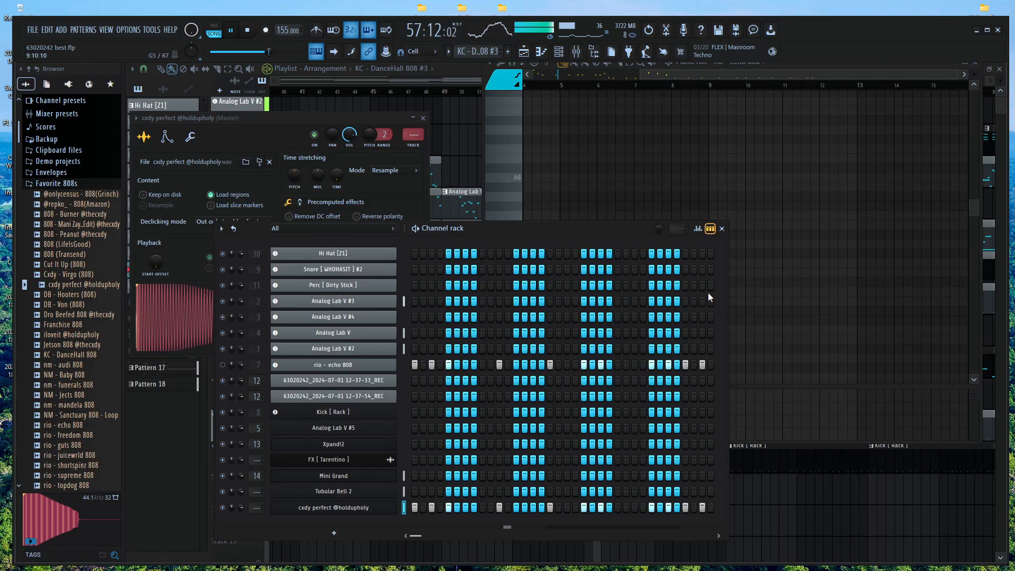
pyautogui.click(576, 52)
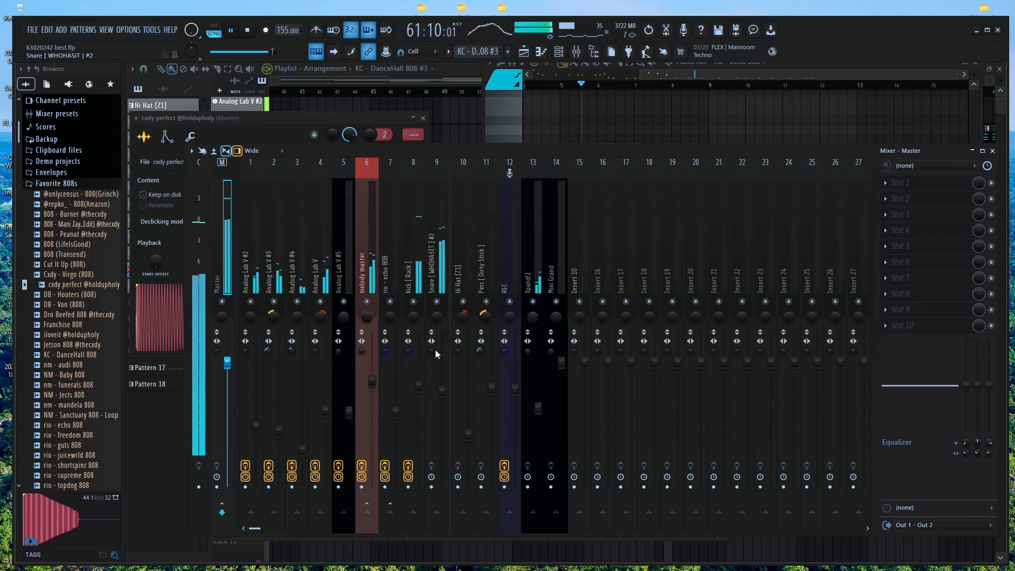
pyautogui.press('F9')
pyautogui.press('space')
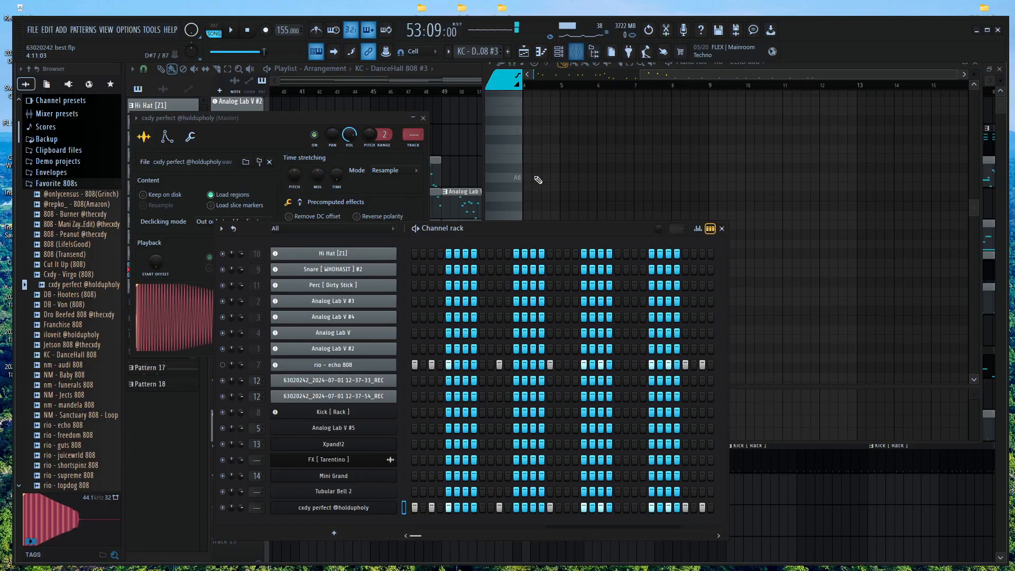
# Route the cxdy perfect channel to mixer track 16 and lower that track's volume
pyautogui.rightClick(348, 508)
pyautogui.click(400, 509)
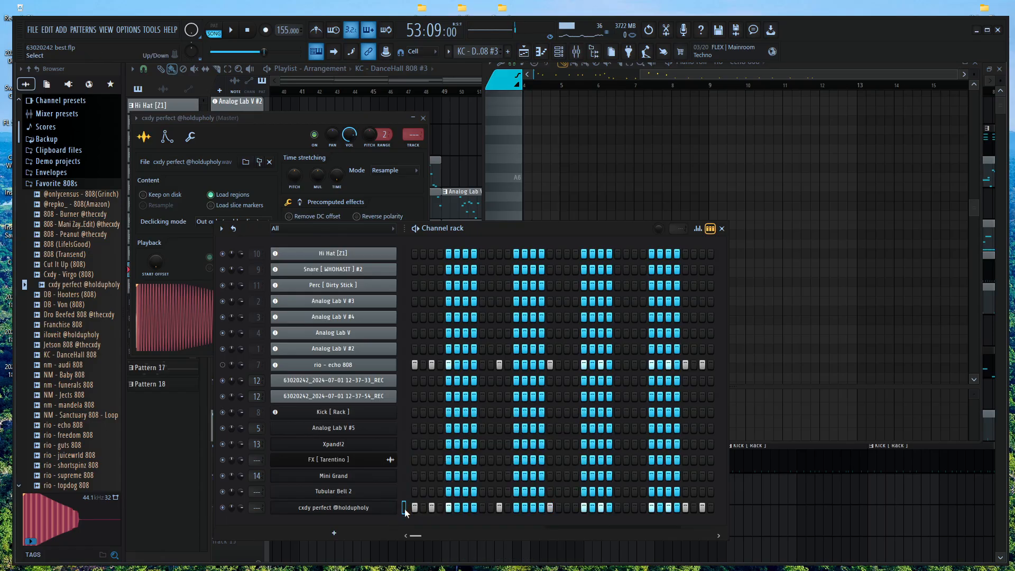
pyautogui.hotkey('ctrl', 'l')
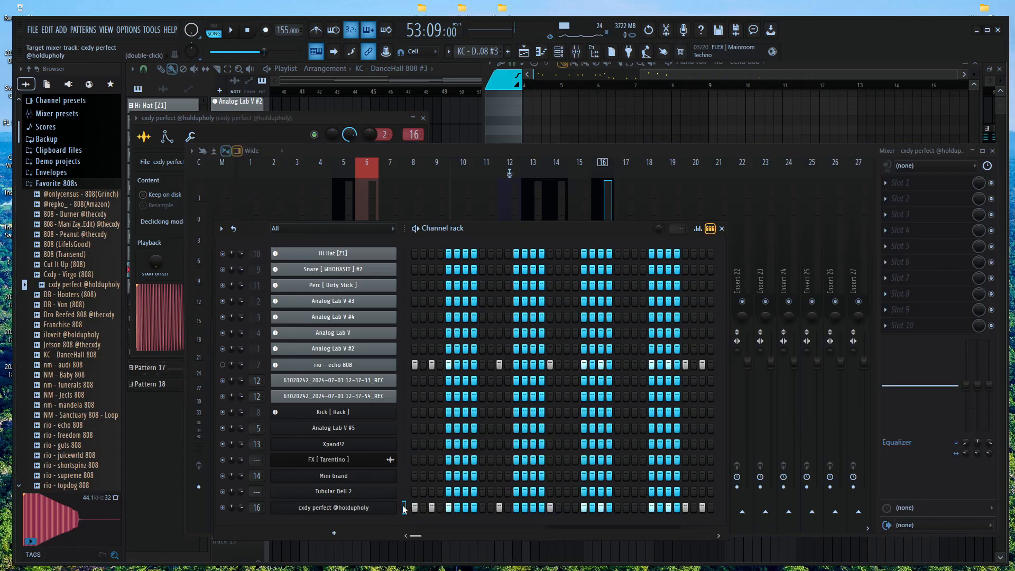
pyautogui.click(600, 194)
pyautogui.moveTo(608, 361); pyautogui.dragTo(607, 401)
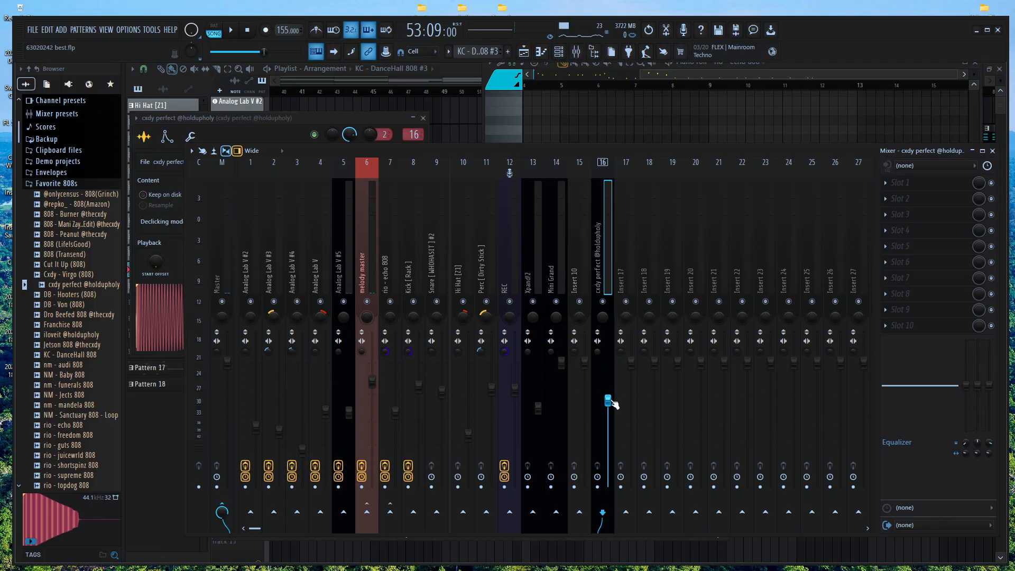
# Reactivate the rio - echo 808 channel and mute the cxdy perfect mixer track
pyautogui.click(566, 51)
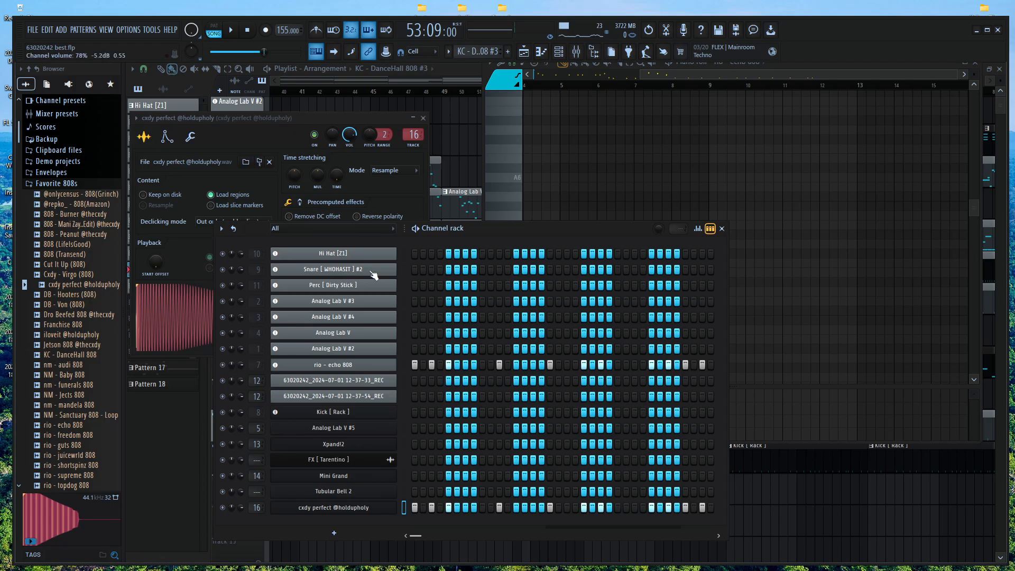
pyautogui.click(576, 52)
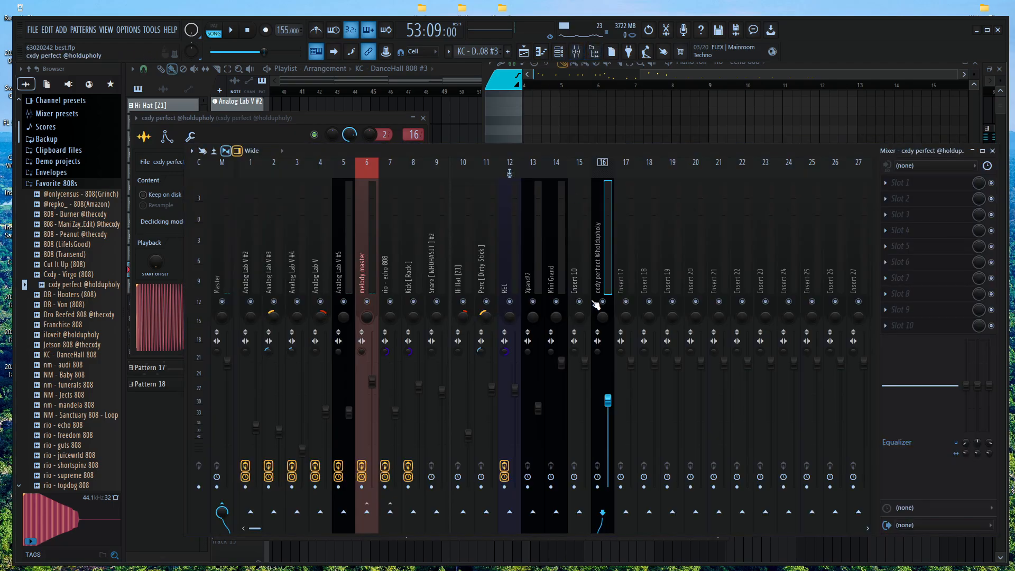
pyautogui.click(590, 558)
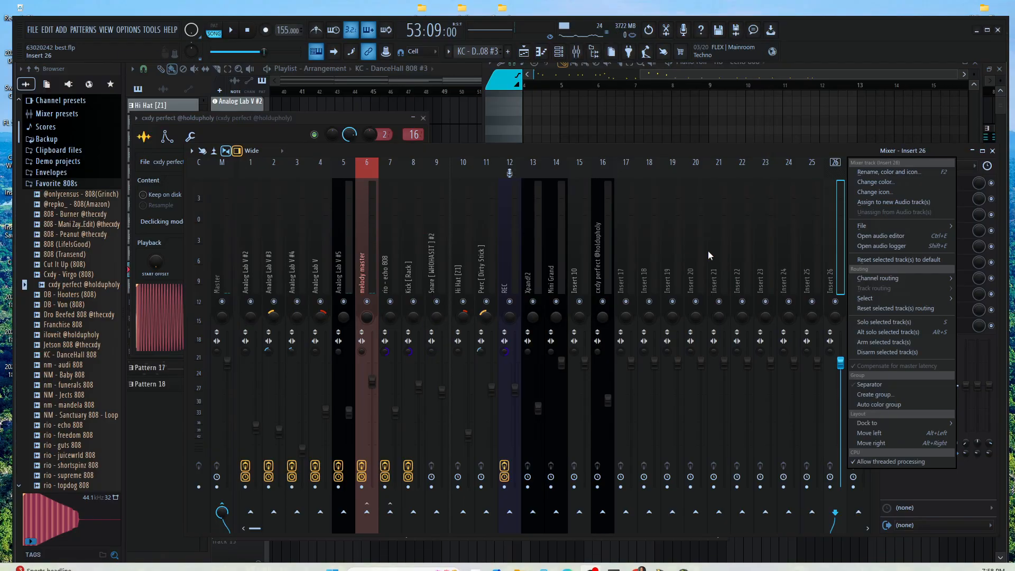
pyautogui.click(607, 200)
pyautogui.click(603, 301)
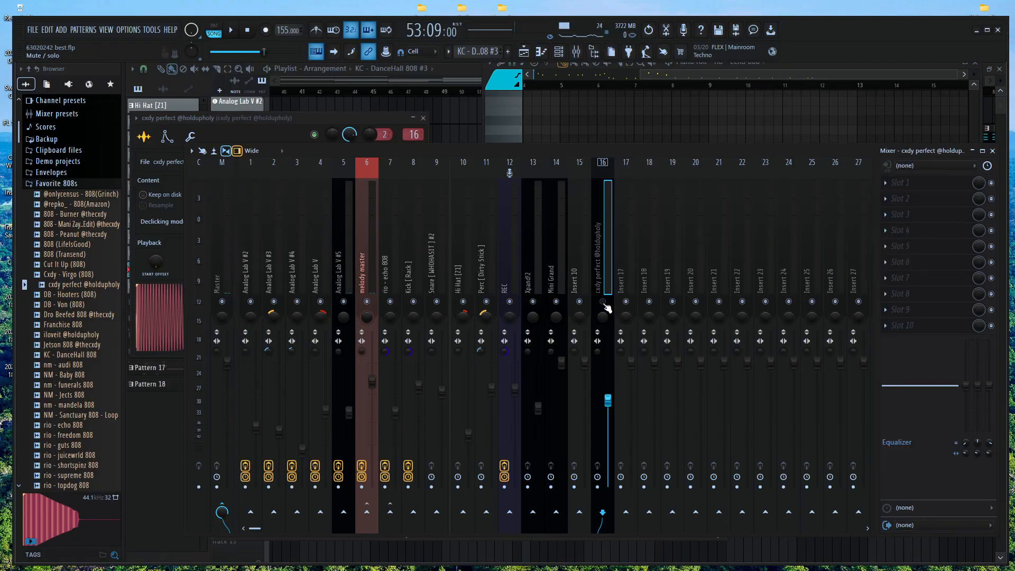
# Slightly lower the rio - echo 808 mixer volume while auditioning from bar 53, and return to the playlist
pyautogui.press('space')
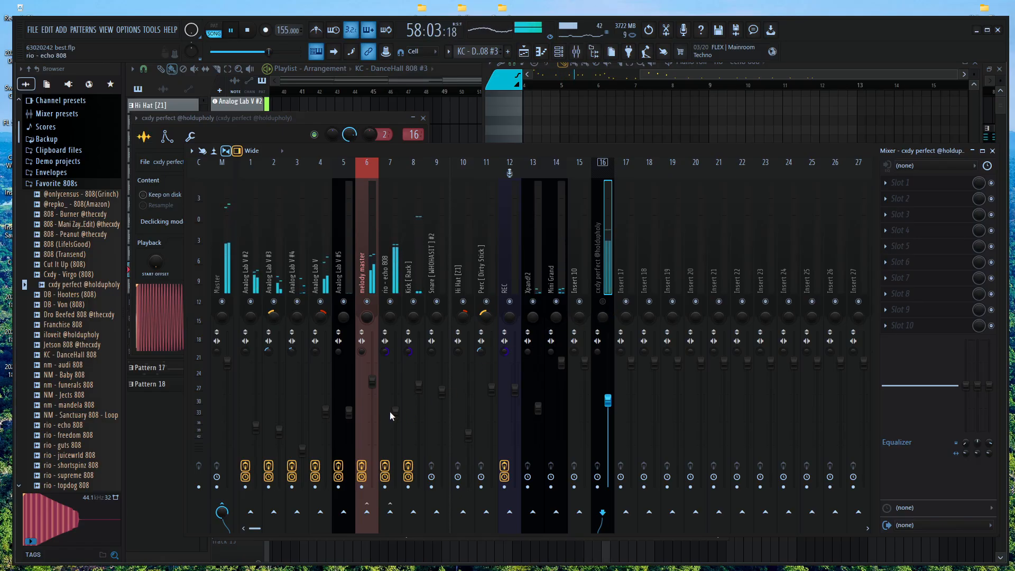
pyautogui.moveTo(394, 411)
pyautogui.mouseDown()
pyautogui.moveTo(395, 401)
pyautogui.moveTo(394, 413)
pyautogui.mouseUp()
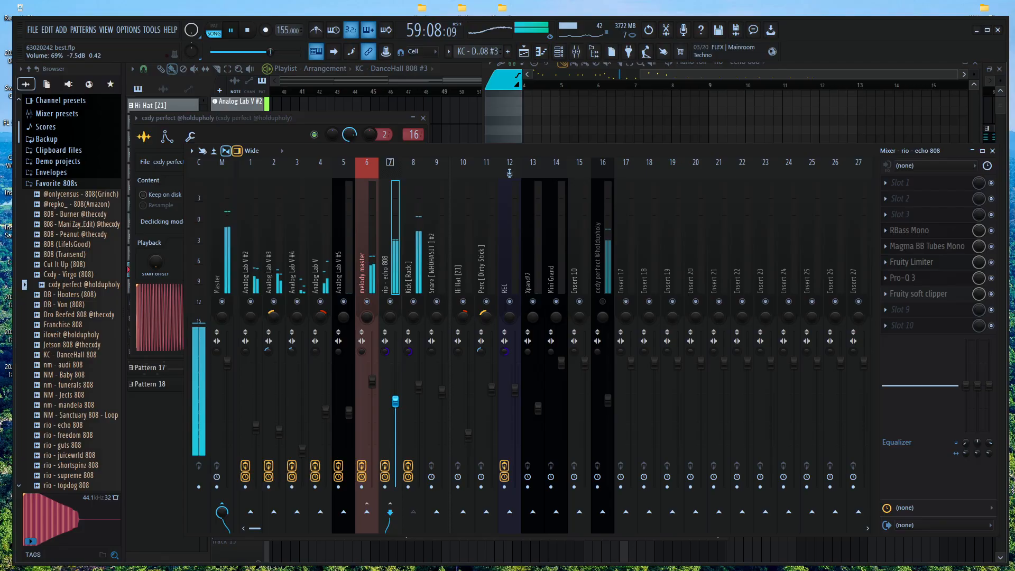
pyautogui.press('space')
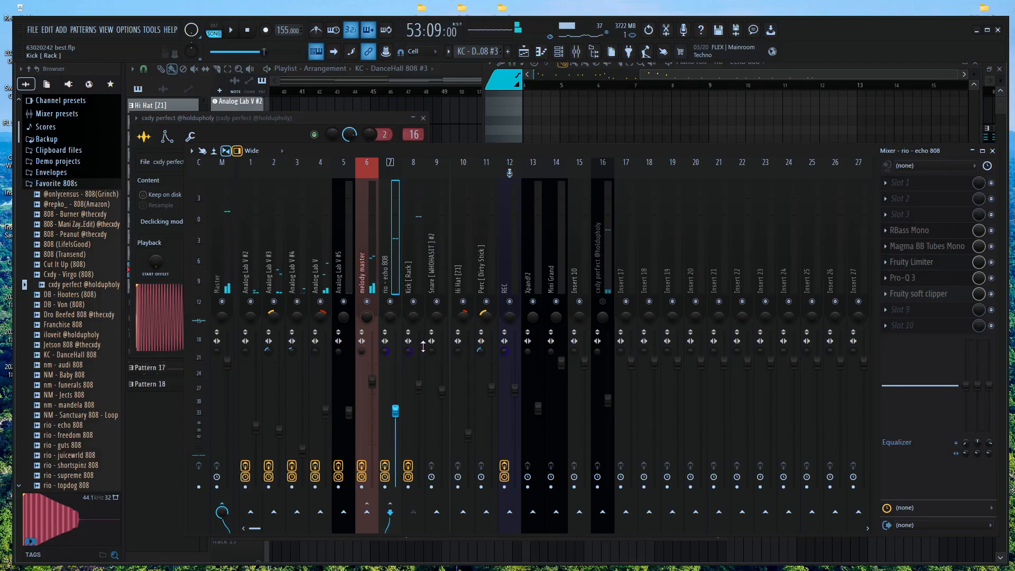
pyautogui.moveTo(398, 414); pyautogui.dragTo(398, 415)
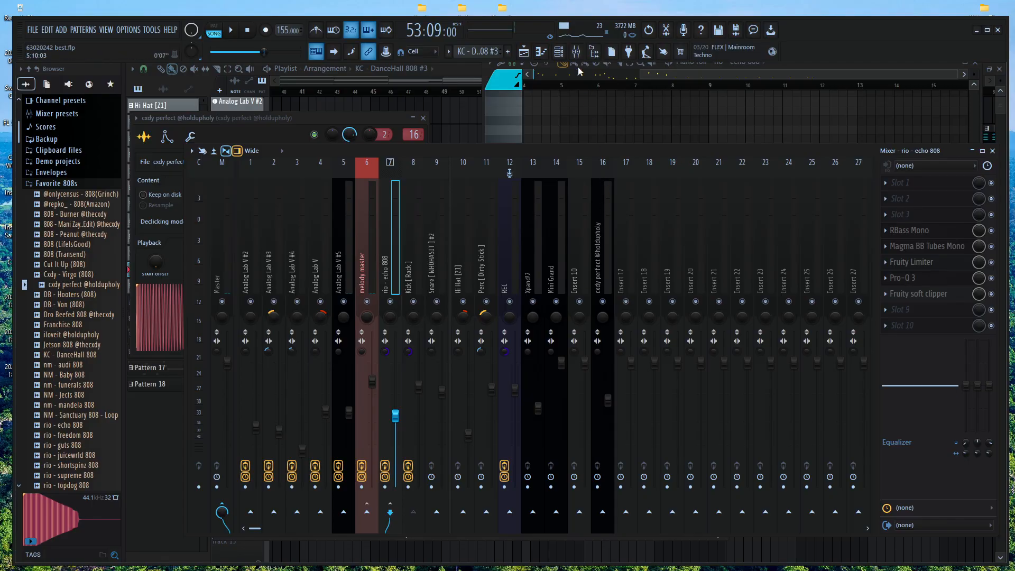
pyautogui.click(828, 76)
pyautogui.click(432, 69)
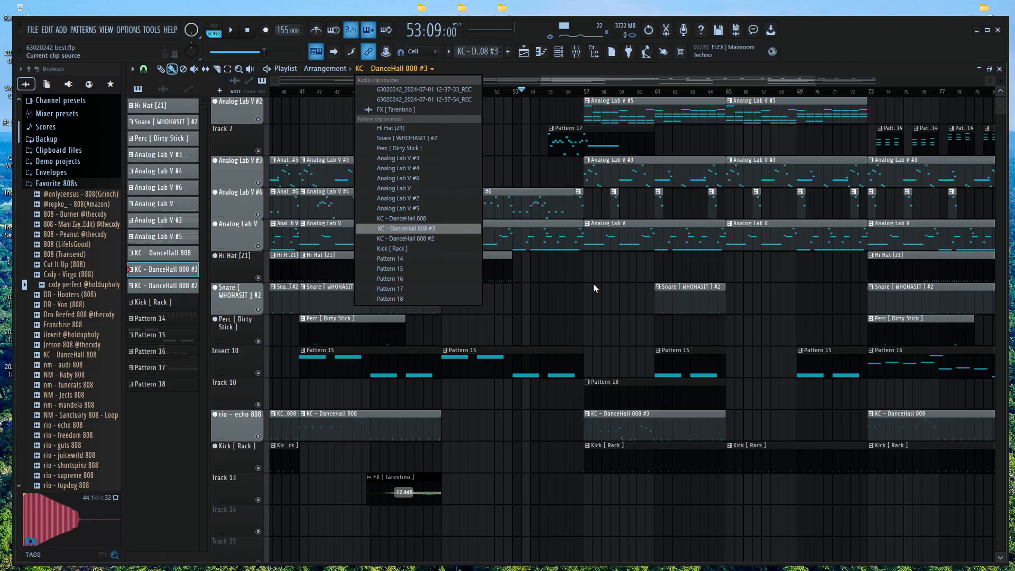
# Dismiss the open pattern list and move the rio - echo 808 playlist track below the FX [ Tarentino ] clip's track
pyautogui.click(610, 272)
pyautogui.rightClick(609, 270)
pyautogui.scroll(-4, 624, 263)
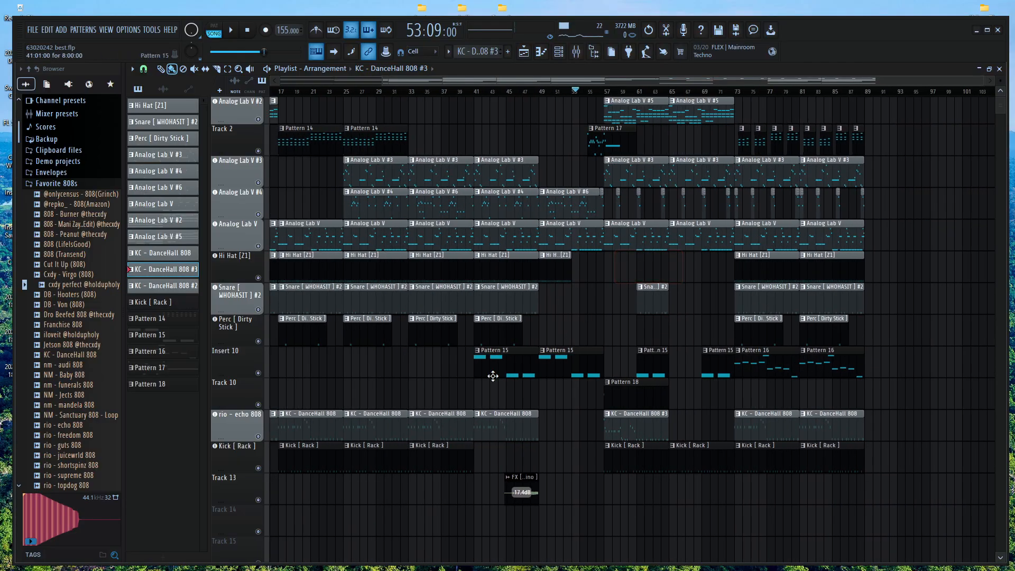
pyautogui.moveTo(249, 429); pyautogui.dragTo(247, 487)
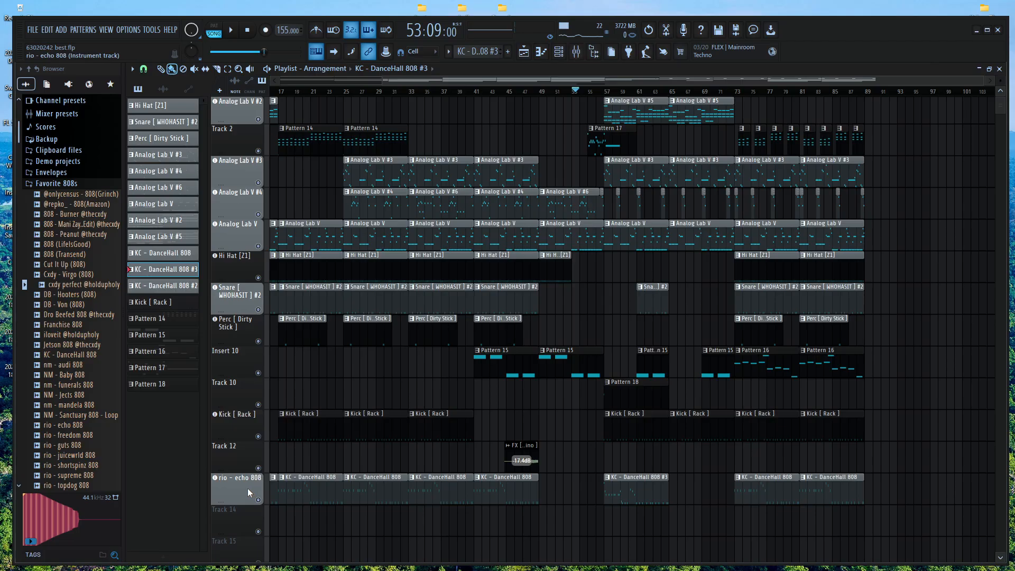
# Split the KC - DanceHall 808 #3 pattern by channel and undo the clip deletion on the playlist
pyautogui.rightClick(166, 275)
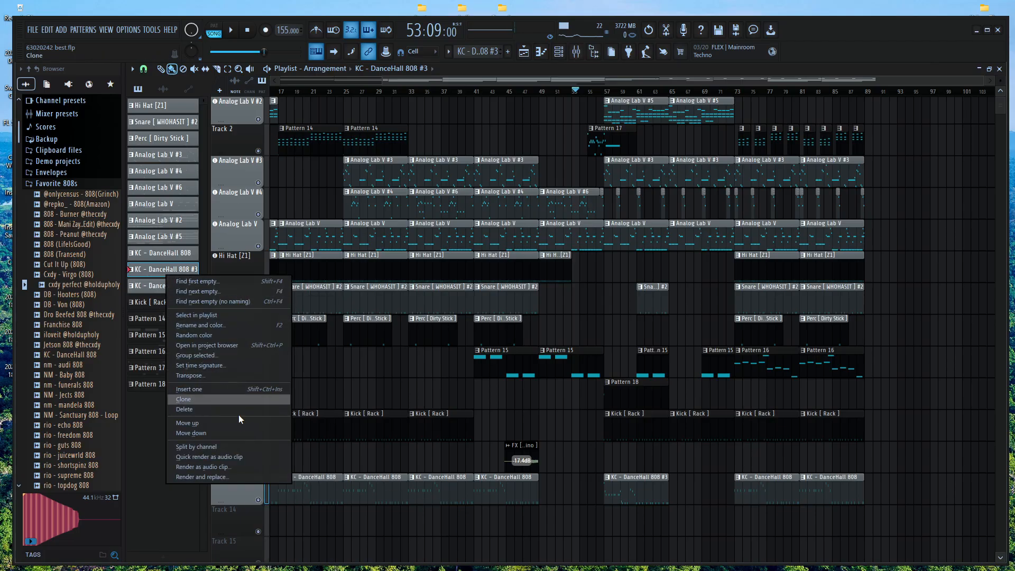
pyautogui.click(251, 445)
pyautogui.rightClick(313, 496)
pyautogui.hotkey('ctrl', 'z')
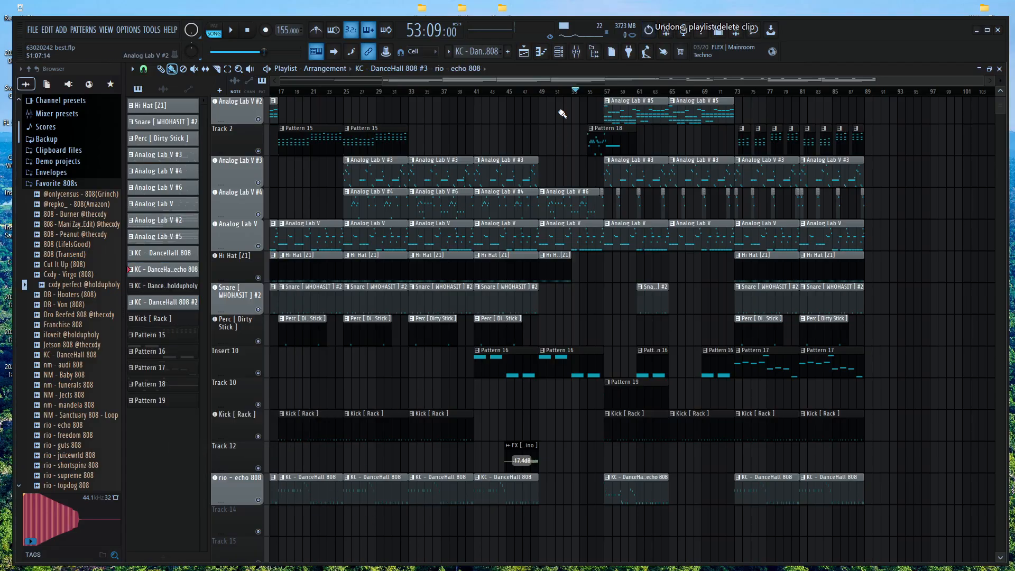
# Check the 808 channels in the mixer and channel rack, and audition the transition from bar 53 into bar 57
pyautogui.click(576, 51)
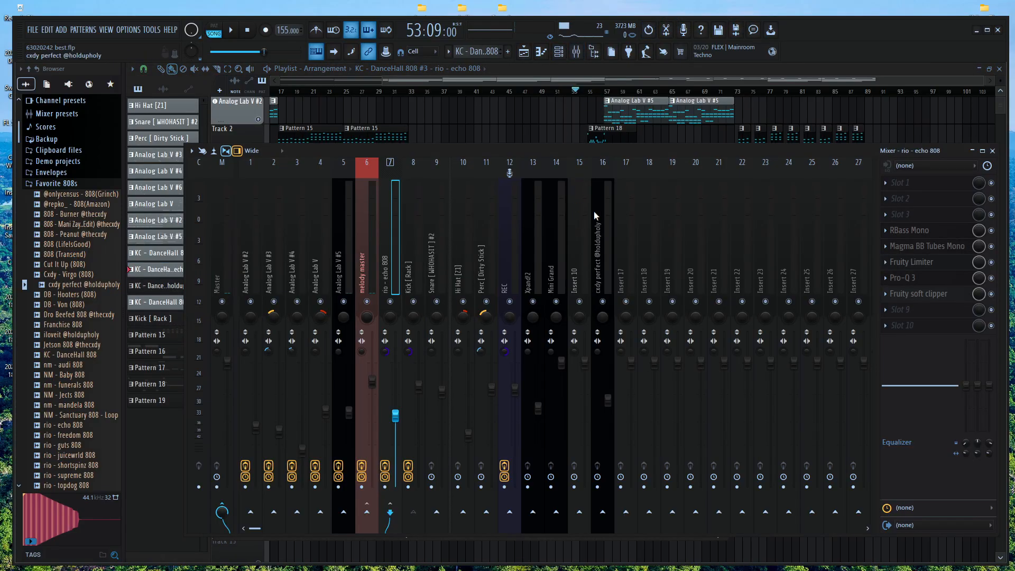
pyautogui.click(559, 51)
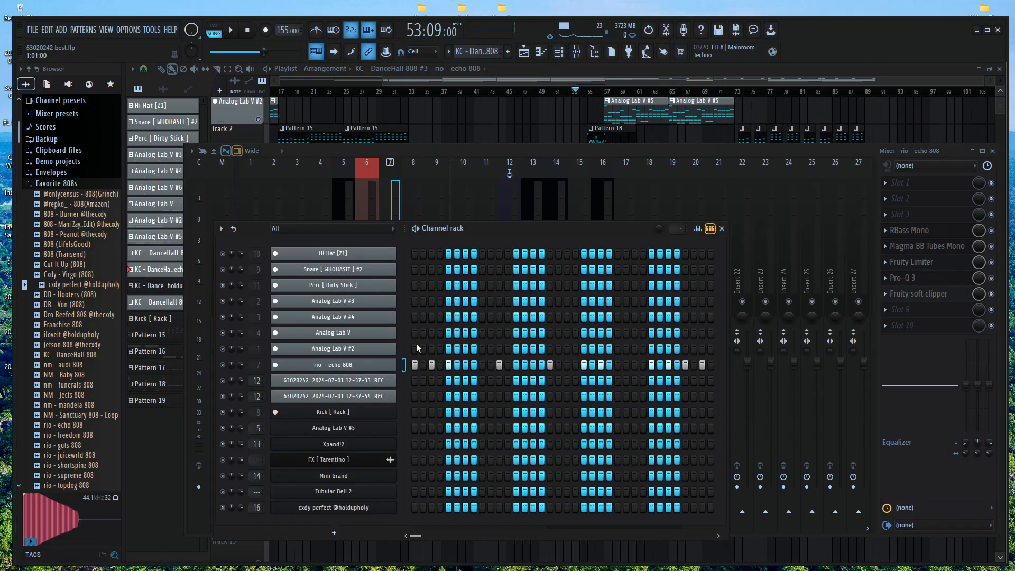
pyautogui.click(128, 436)
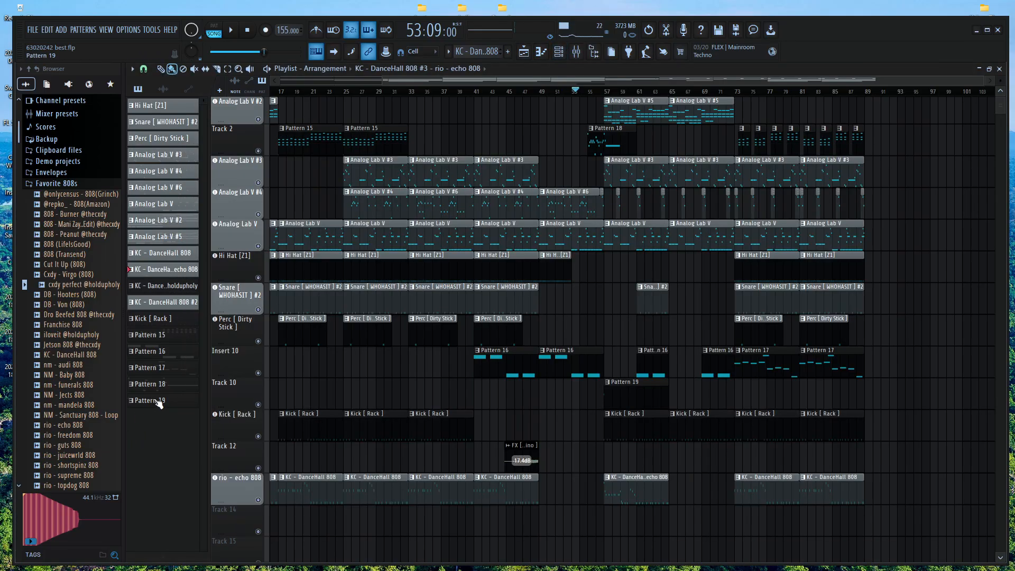
pyautogui.click(579, 57)
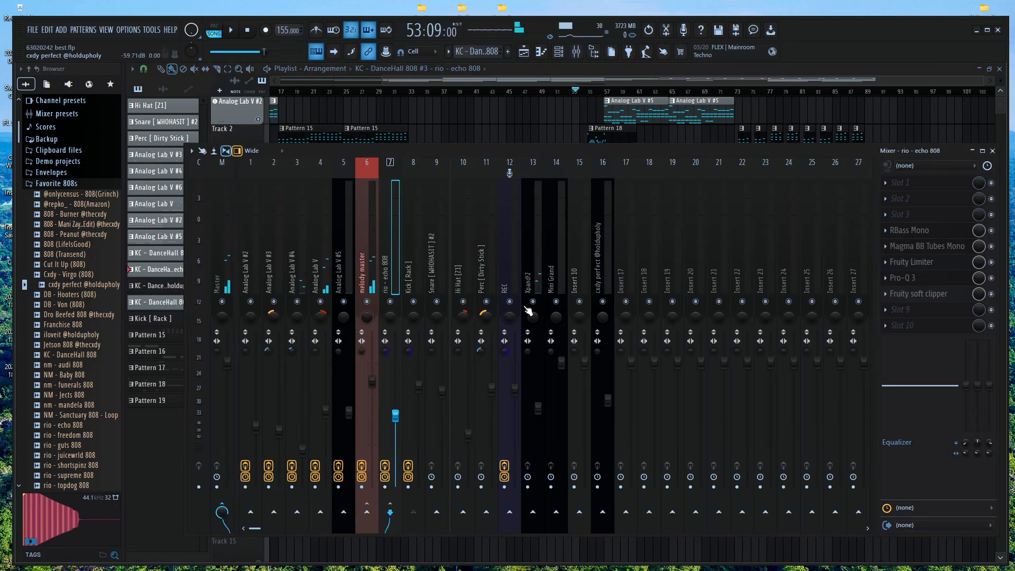
pyautogui.press('space')
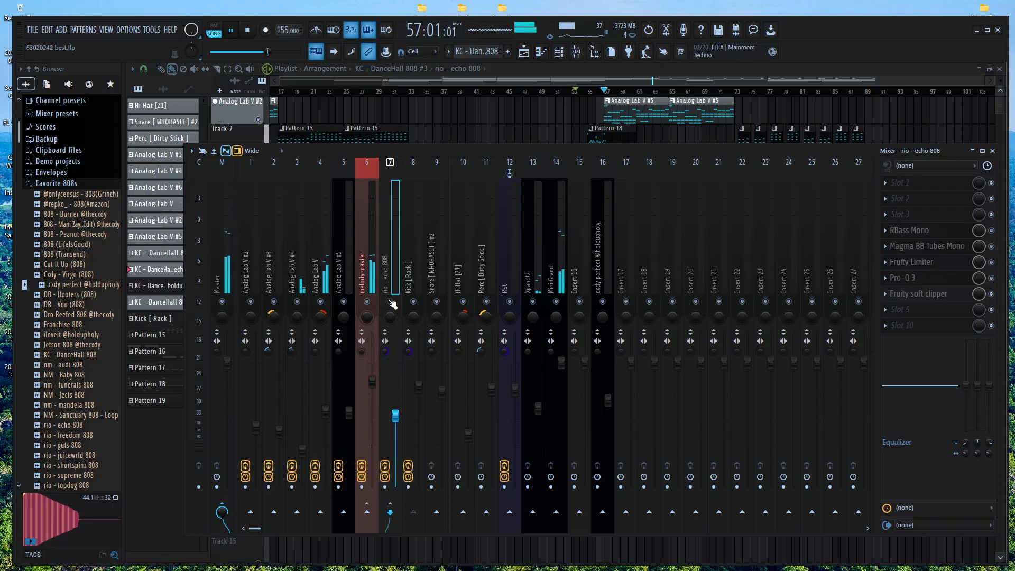
pyautogui.press('space')
pyautogui.press('F9')
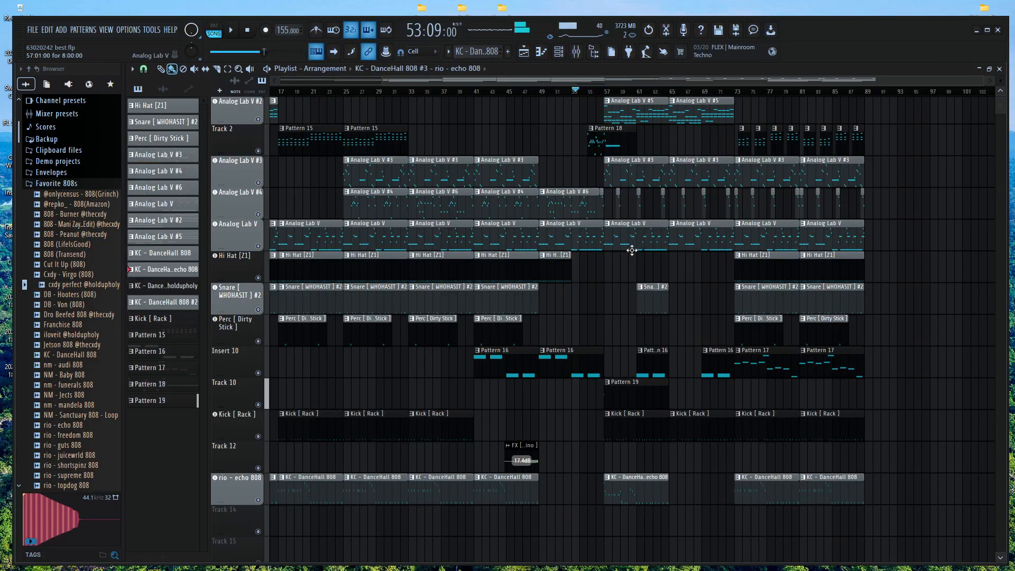
# Replace the bar 57 clip on the rio - echo 808 track with the KC - DanceHall 808 #3 - cxdy perfect pattern
pyautogui.scroll(5, 632, 250)
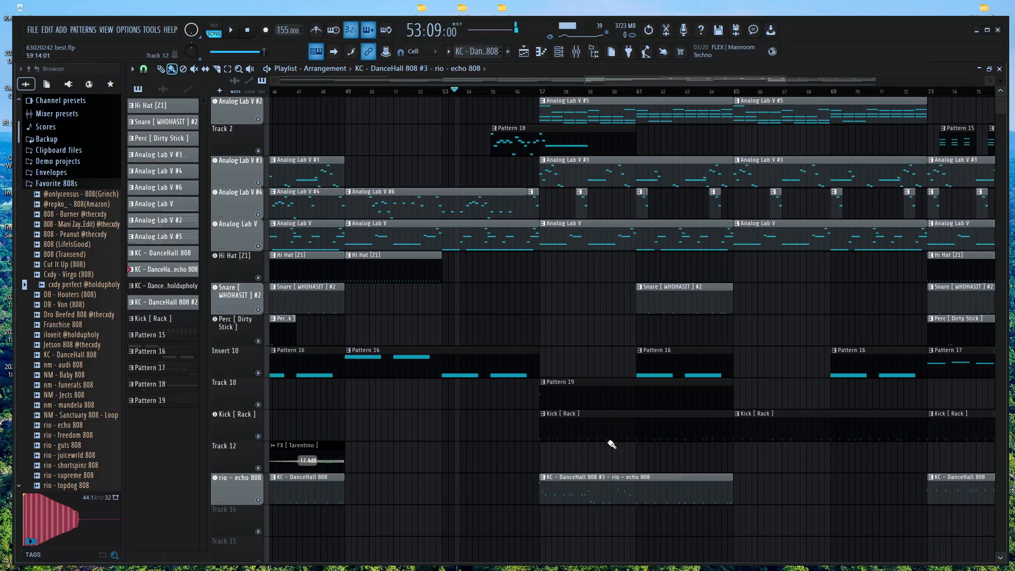
pyautogui.rightClick(598, 489)
pyautogui.doubleClick(598, 490)
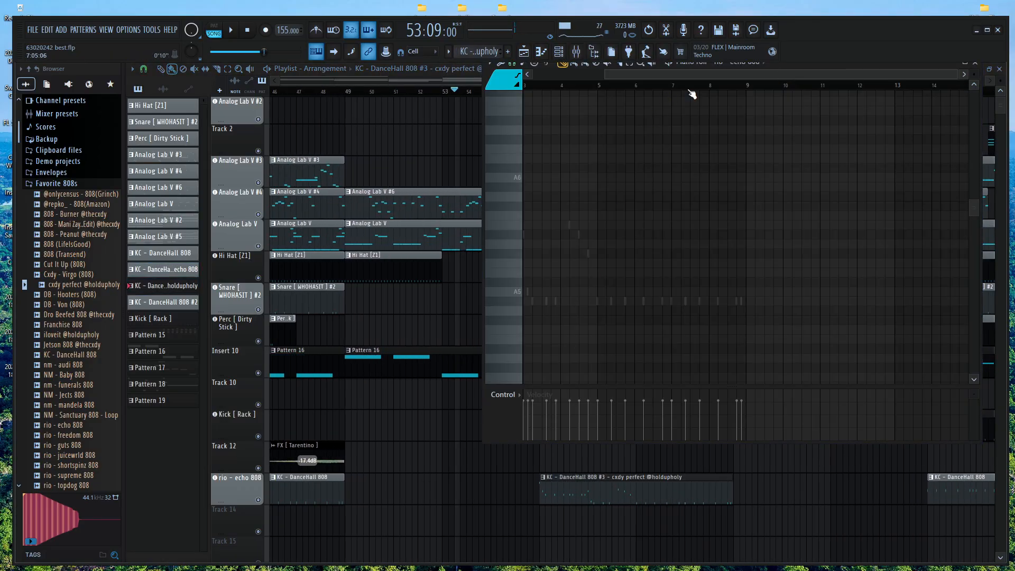
# Compare the cxdy perfect and rio - echo 808 notes in the piano roll to check the split pattern
pyautogui.scroll(2, 691, 94)
pyautogui.moveTo(817, 64); pyautogui.dragTo(760, 83)
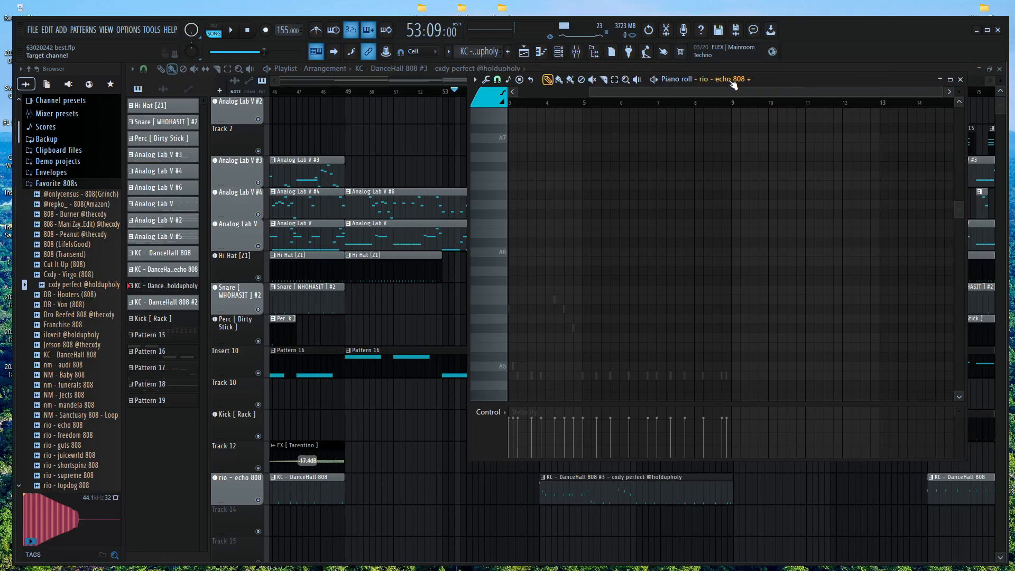
pyautogui.hscroll(-3, 675, 200)
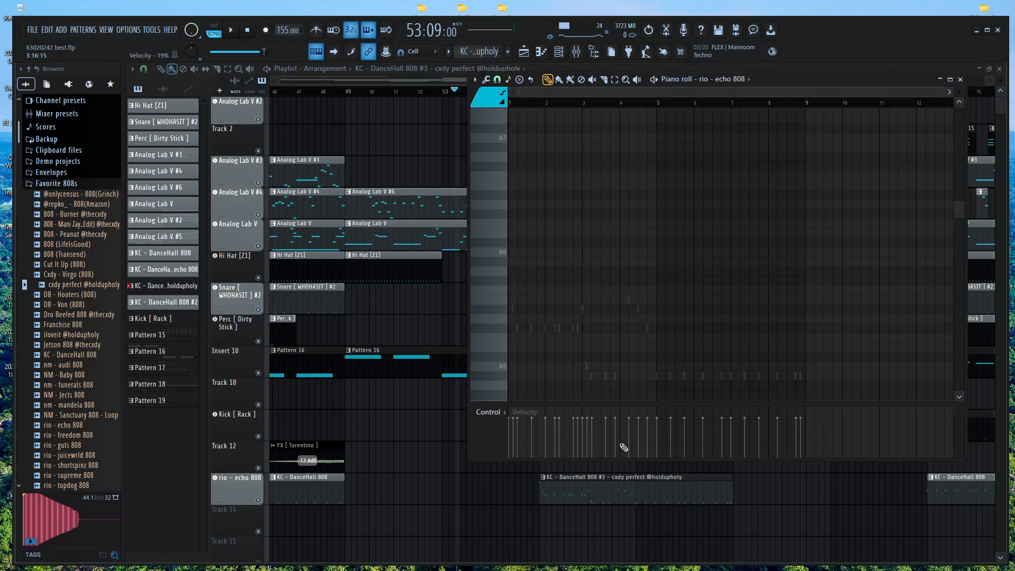
pyautogui.click(731, 87)
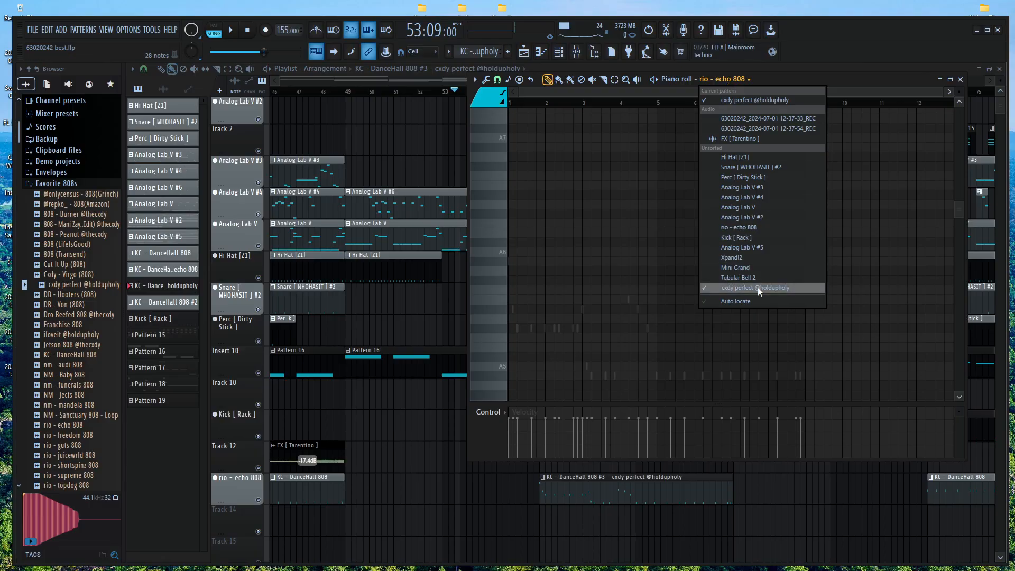
pyautogui.click(757, 287)
pyautogui.click(750, 80)
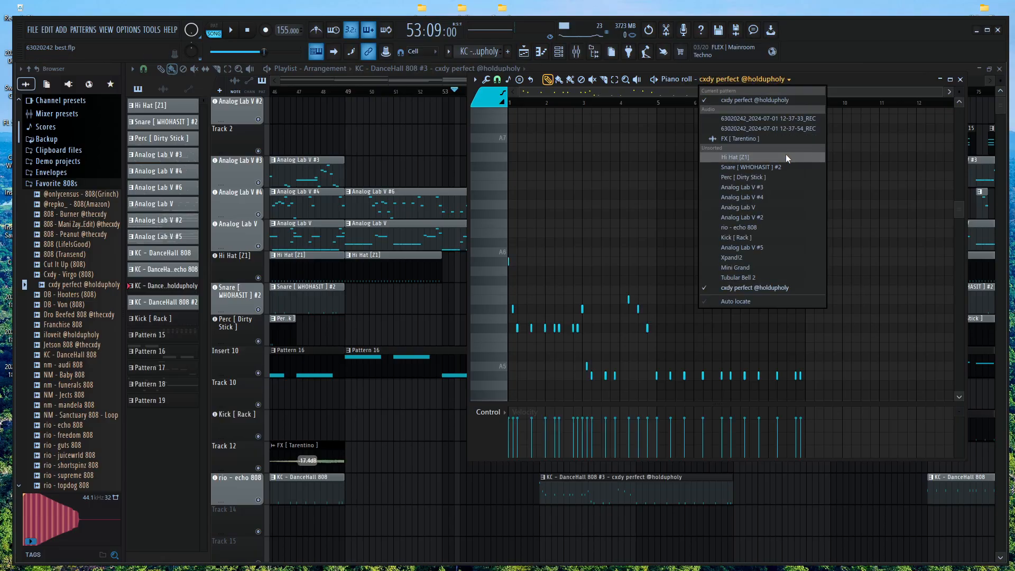
pyautogui.click(769, 228)
pyautogui.scroll(2, 647, 315)
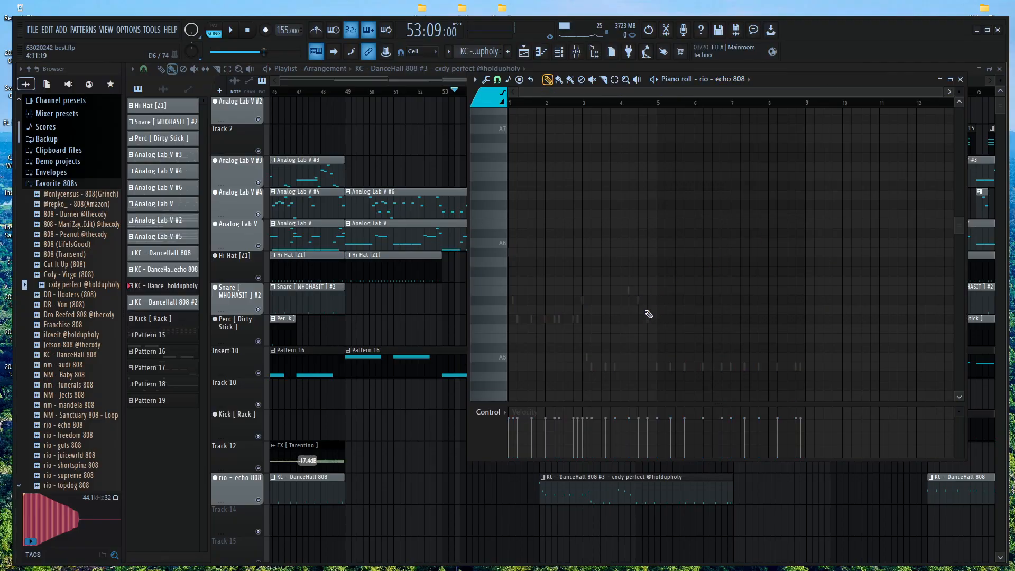
pyautogui.click(407, 512)
# Repeat the cxdy perfect 808 clip at bar 65 and remove the KC - DanceHall 808 clip at bar 73
pyautogui.scroll(-5, 423, 502)
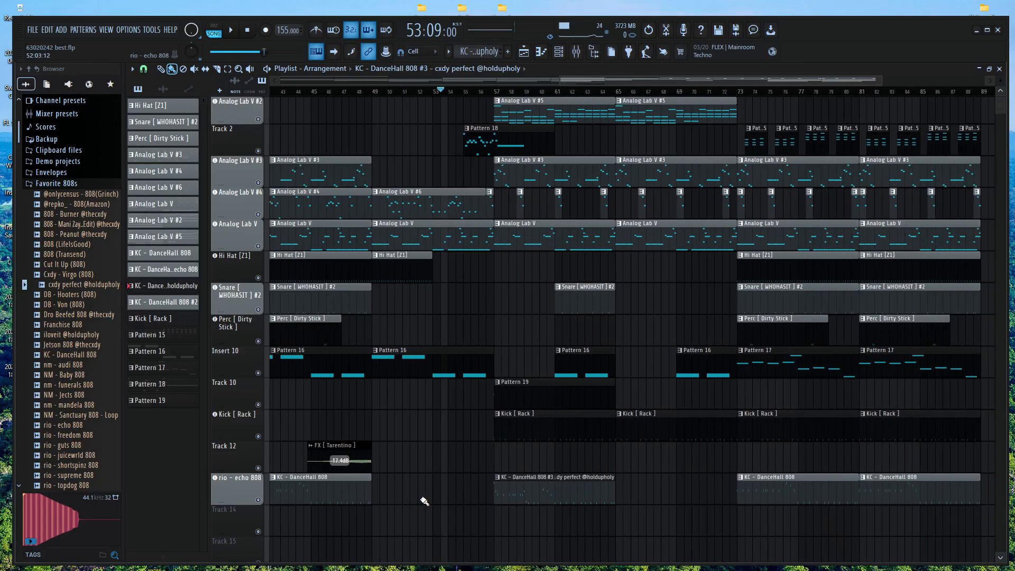
pyautogui.moveTo(564, 490); pyautogui.dragTo(571, 491)
pyautogui.rightClick(780, 498)
pyautogui.moveTo(779, 498); pyautogui.dragTo(738, 500)
pyautogui.moveTo(610, 497); pyautogui.dragTo(604, 497)
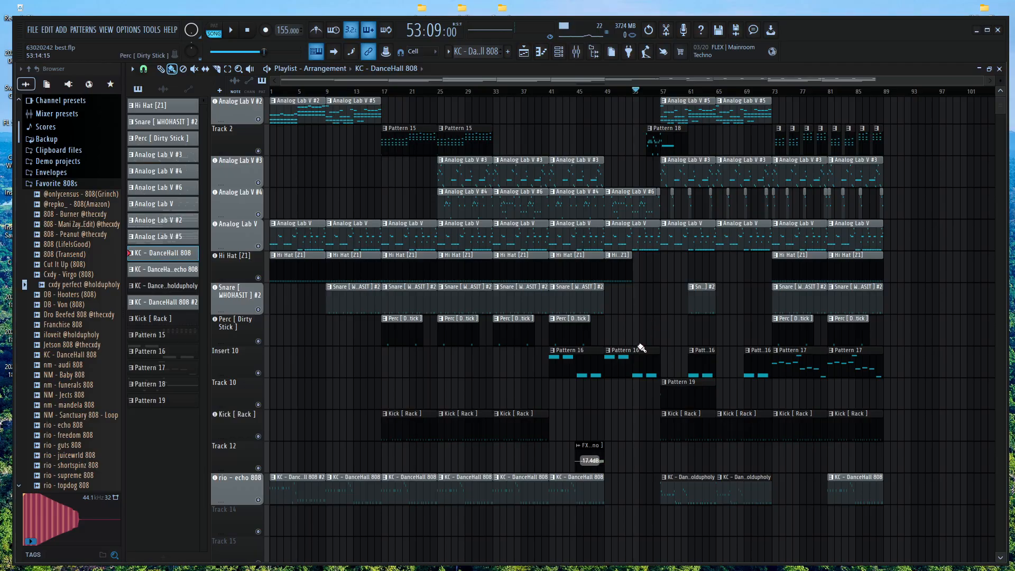
# Play briefly from bar 53, then audition the song from the beginning past bar 9
pyautogui.press('space')
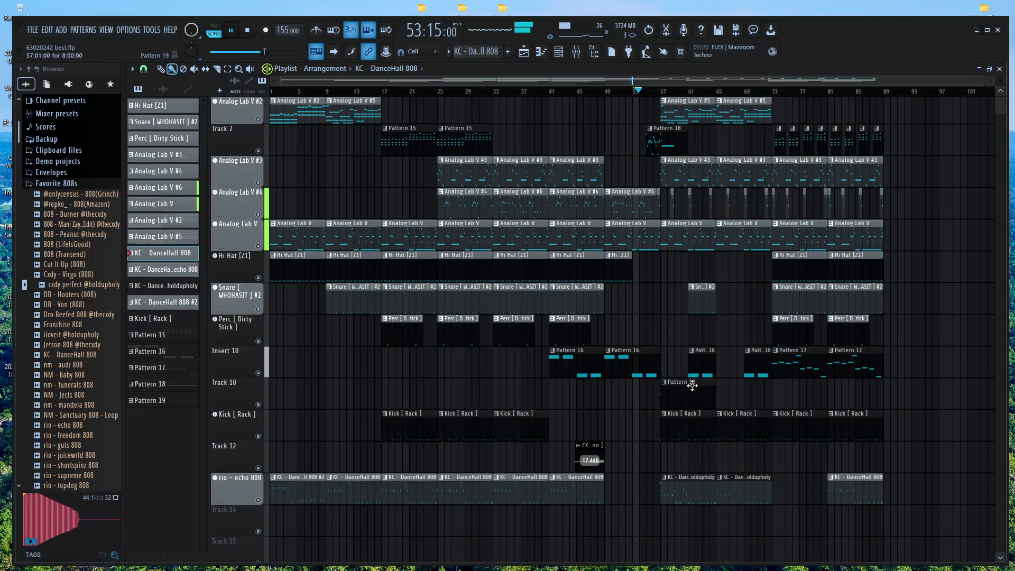
pyautogui.click(247, 32)
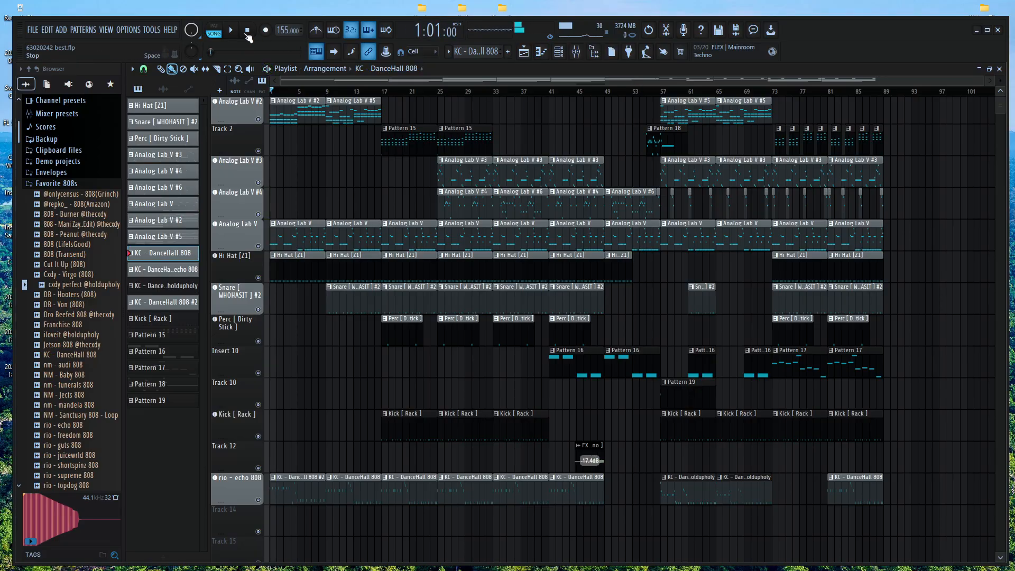
pyautogui.press('space')
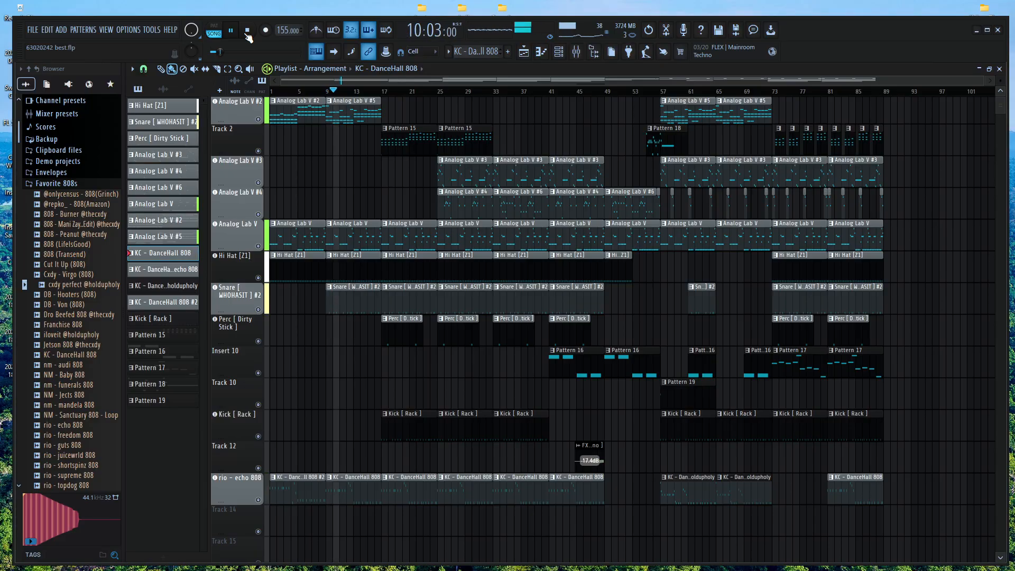
pyautogui.press('space')
# Remove the 808 clips at bars 1 and 9 from the rio - echo 808 track, and undo the stray Analog Lab V #5 clip edit
pyautogui.rightClick(296, 478)
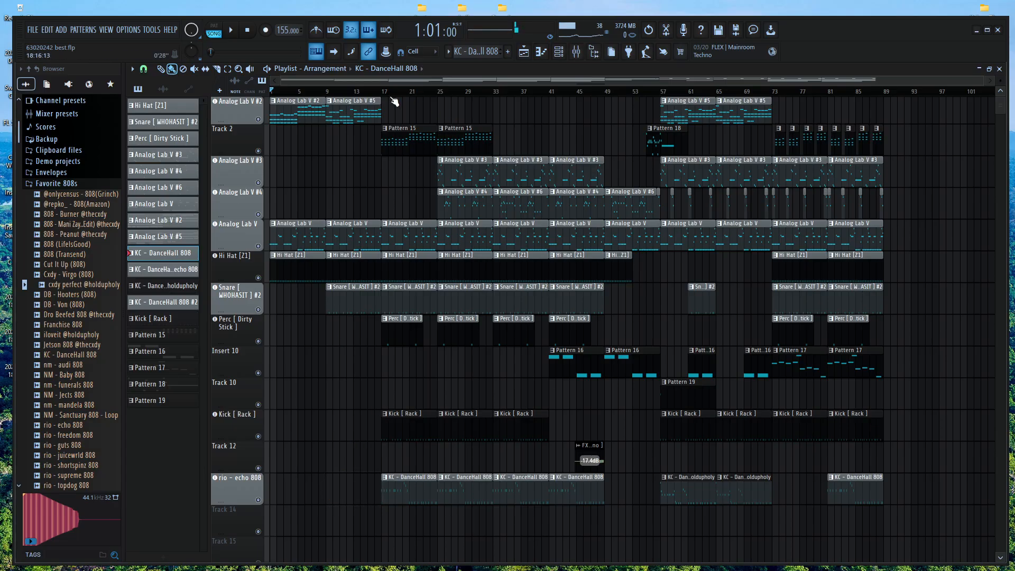
pyautogui.rightClick(337, 112)
pyautogui.hotkey('ctrl', 'z')
# Check the intro's levels in the mixer during playback, and audition the section starting at bar 17
pyautogui.press('F9')
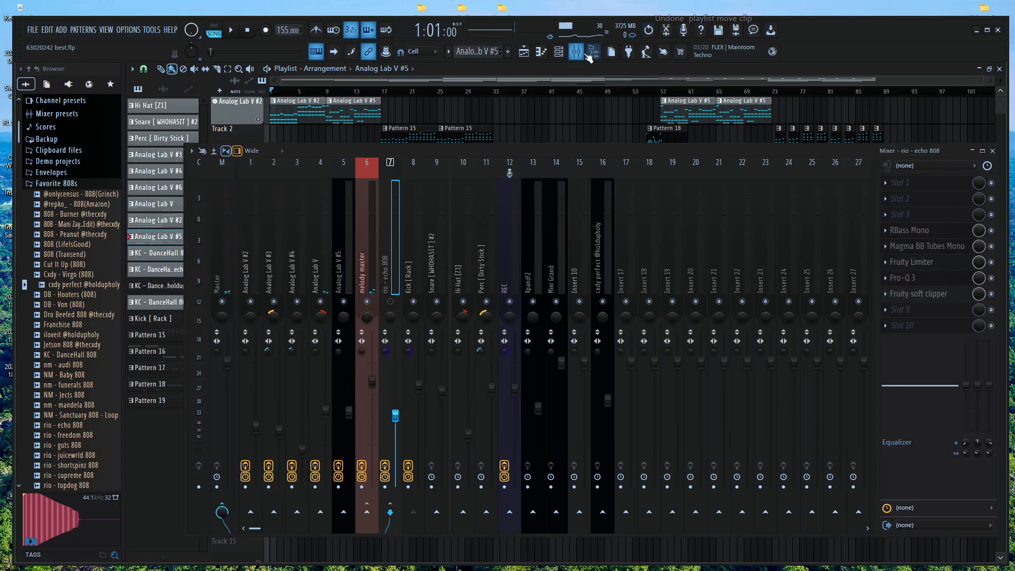
pyautogui.press('space')
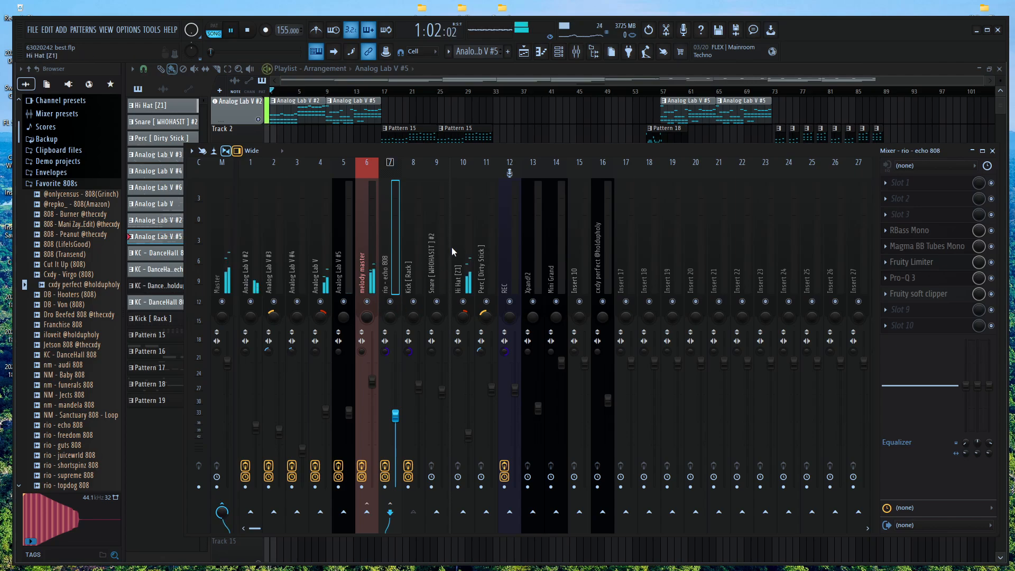
pyautogui.click(382, 92)
pyautogui.press('space')
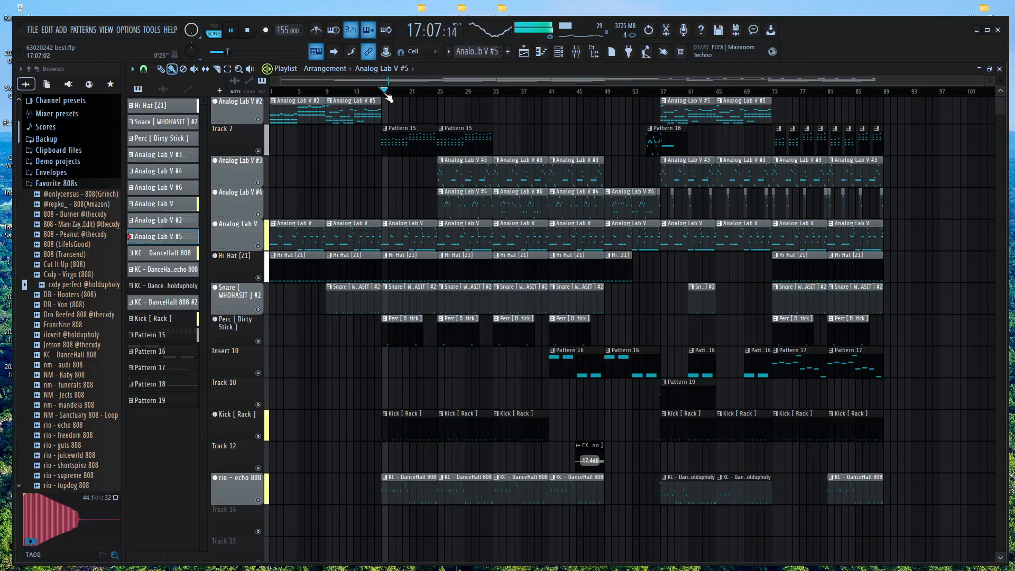
pyautogui.press('space')
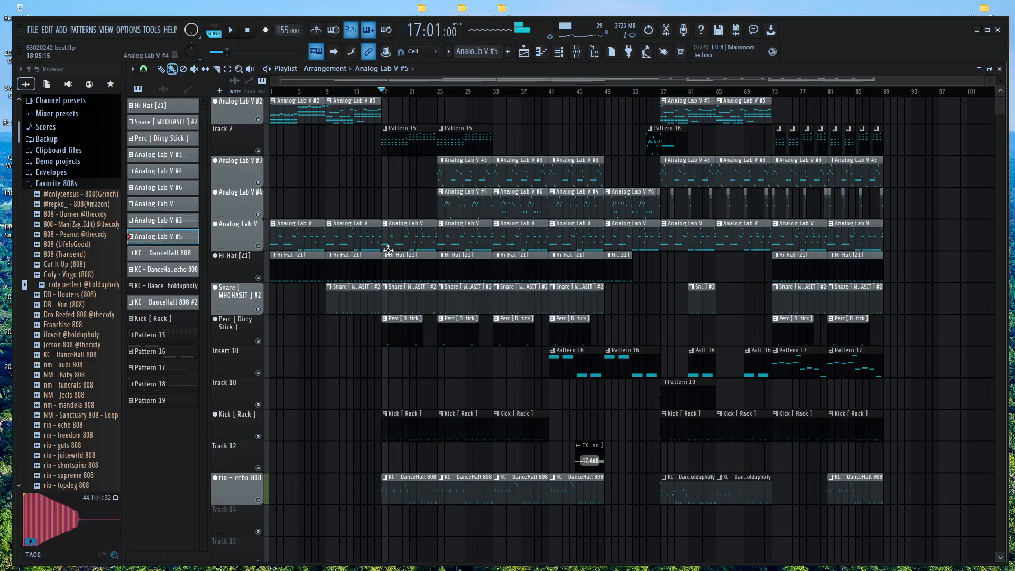
# Open Pattern 15 at bar 17 and examine its Analog Lab V #5 notes in the piano roll
pyautogui.doubleClick(387, 137)
pyautogui.click(732, 85)
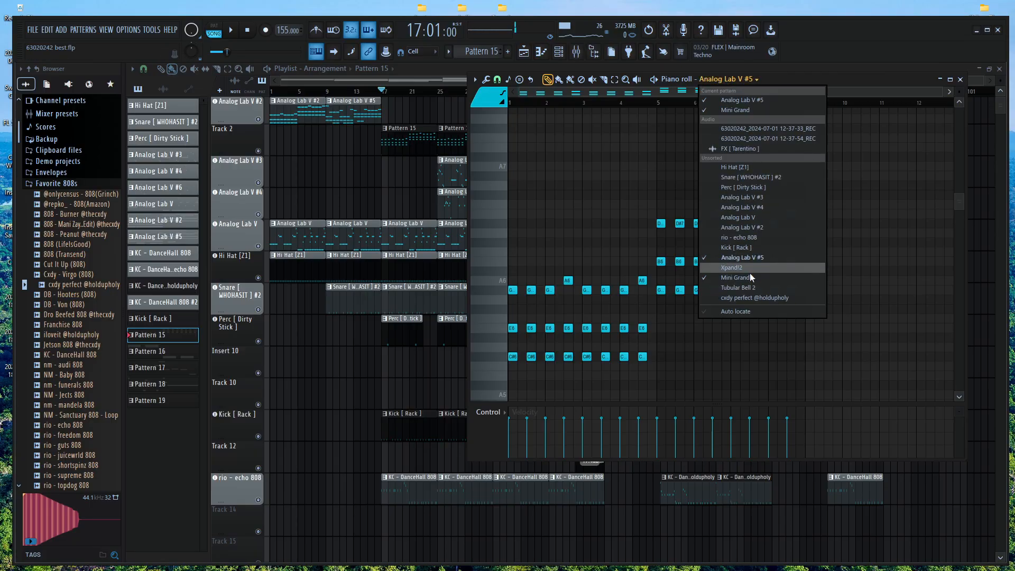
pyautogui.click(752, 267)
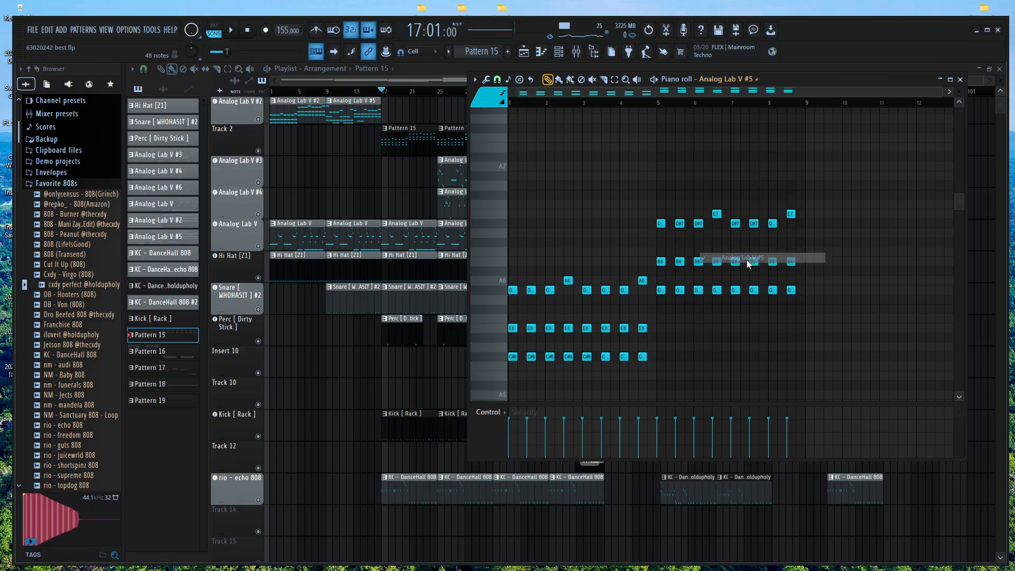
pyautogui.scroll(5, 567, 250)
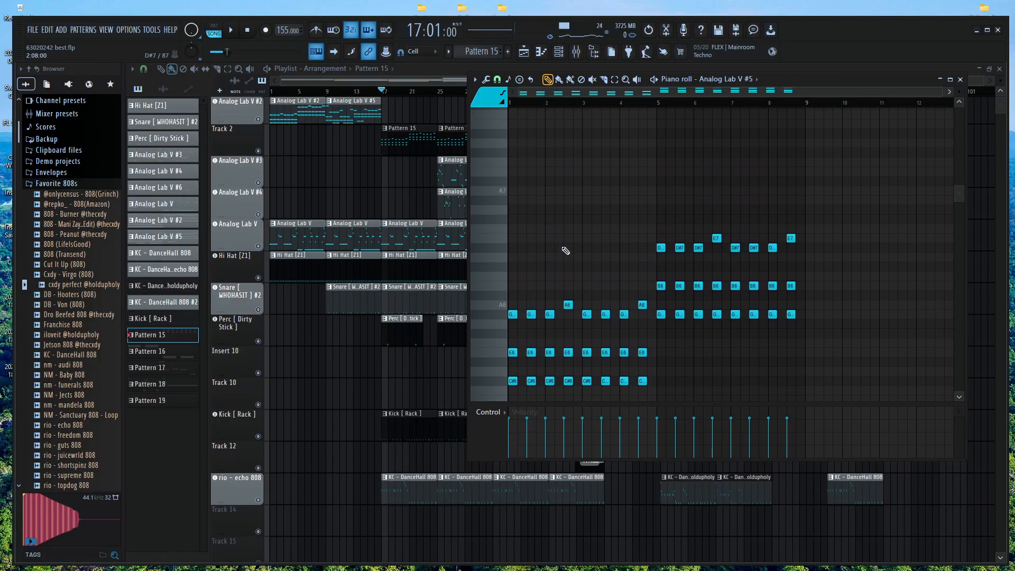
pyautogui.scroll(-1, 566, 248)
pyautogui.scroll(2, 414, 175)
pyautogui.scroll(2, 415, 175)
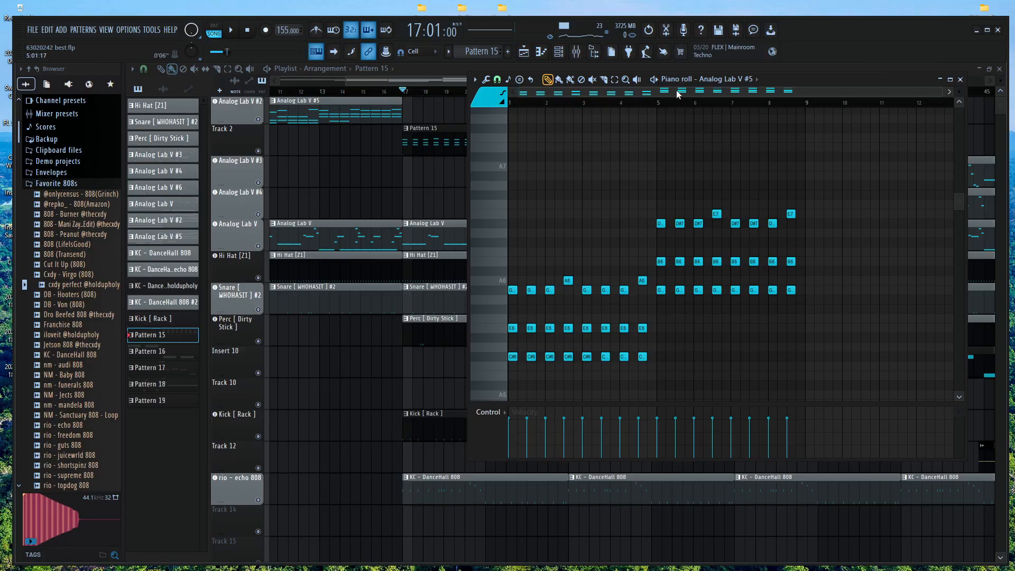
# Delete the stray Mini Grand note at the start of Pattern 15
pyautogui.click(703, 78)
pyautogui.click(751, 277)
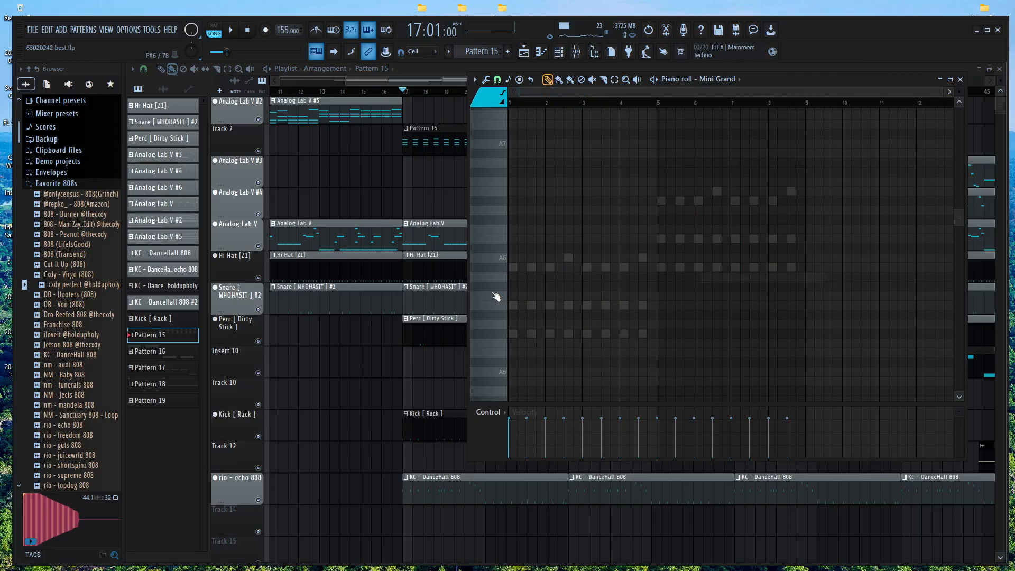
pyautogui.scroll(-8, 496, 297)
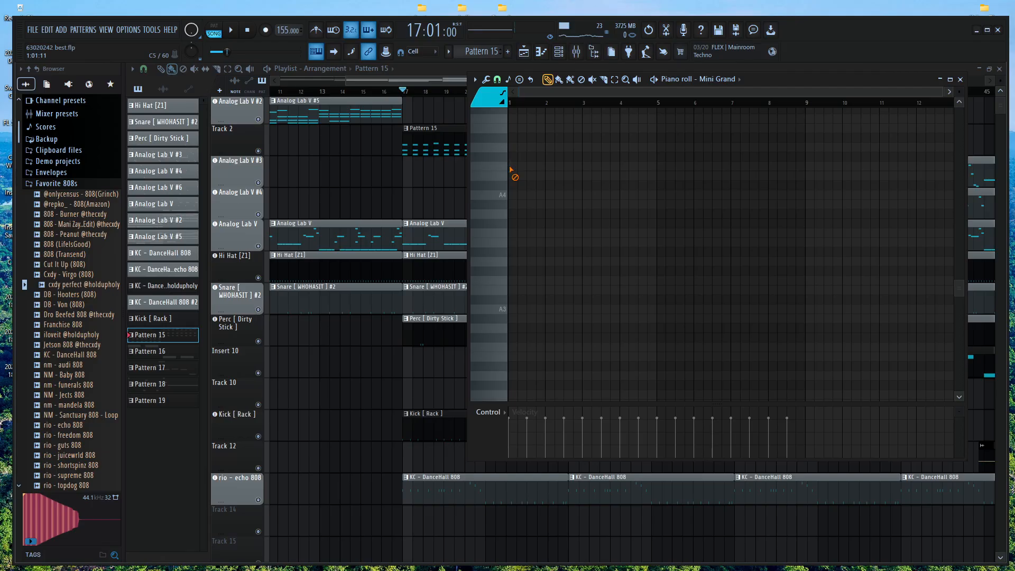
# Return to the playlist and audition the arrangement from bar 17 without the Mini Grand note
pyautogui.press('space')
pyautogui.press('F7')
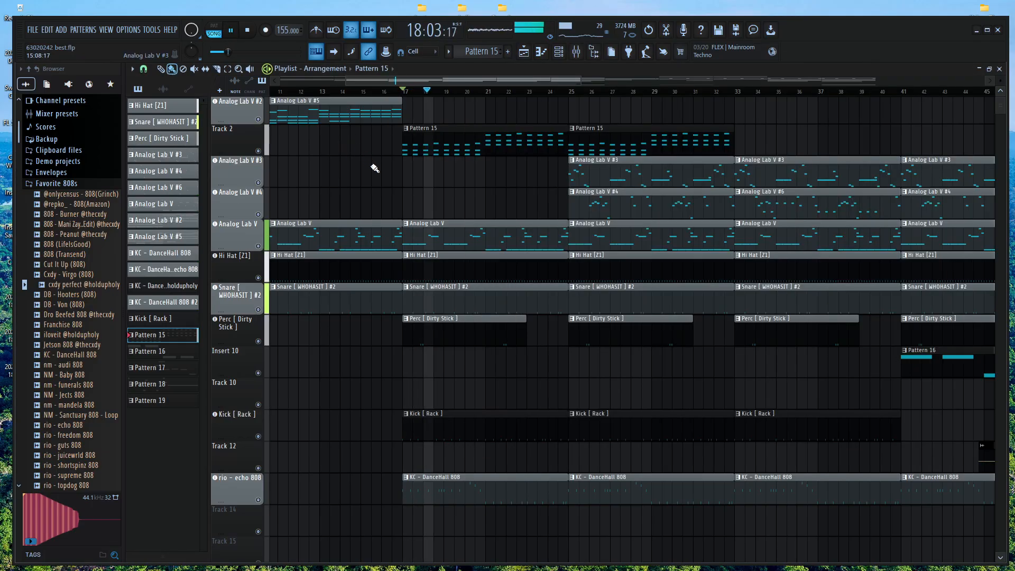
pyautogui.scroll(-5, 365, 166)
pyautogui.press('space')
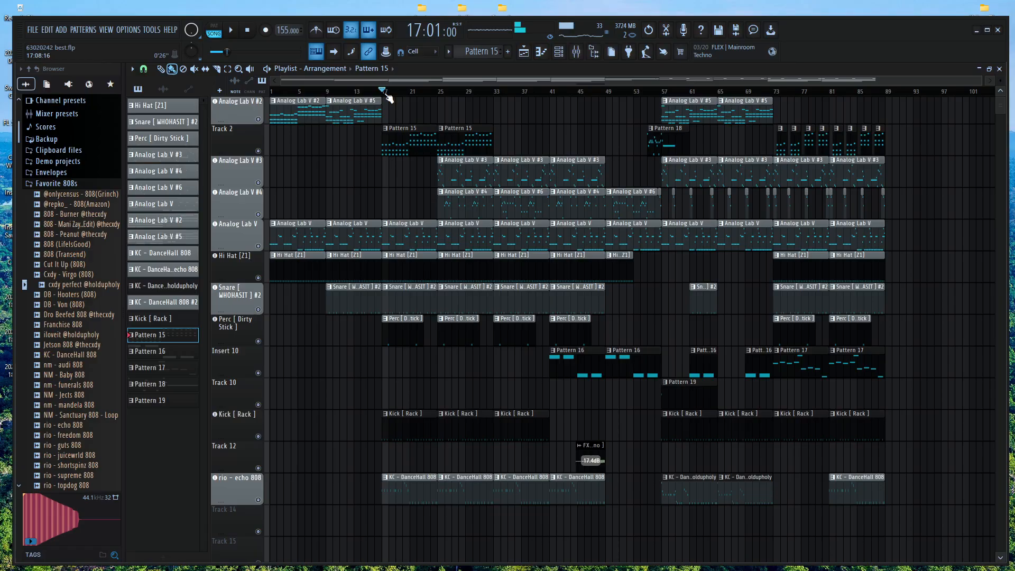
# Play the arrangement from bar 17 and make the Kick [ Rack ] clip at bar 57 unique
pyautogui.press('space')
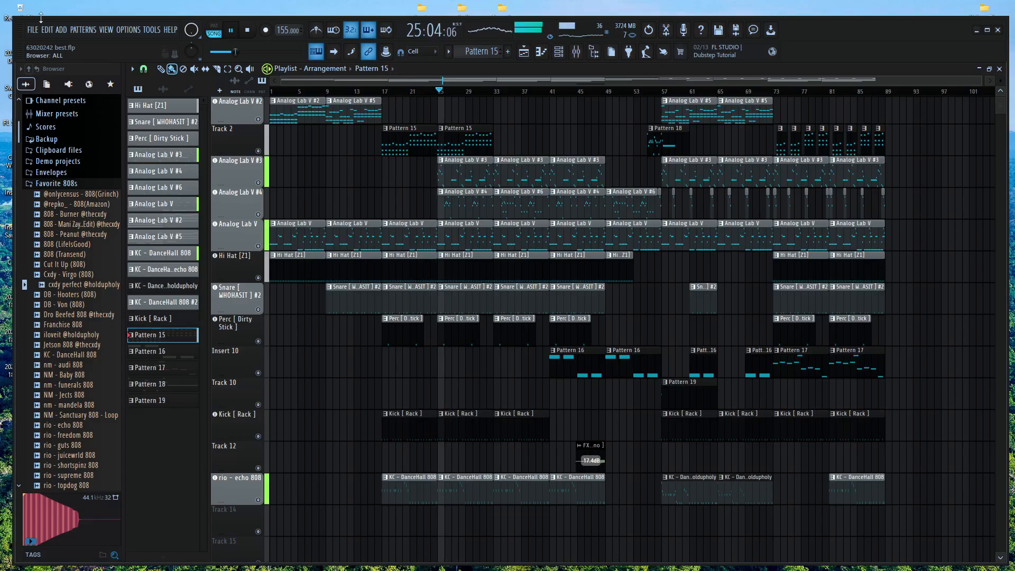
pyautogui.scroll(2, 682, 512)
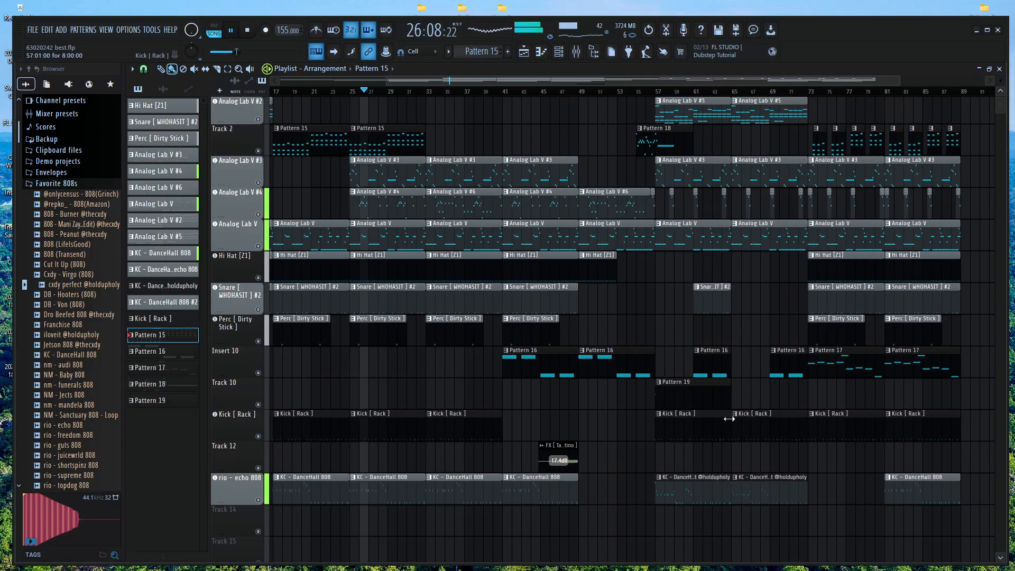
pyautogui.click(675, 416)
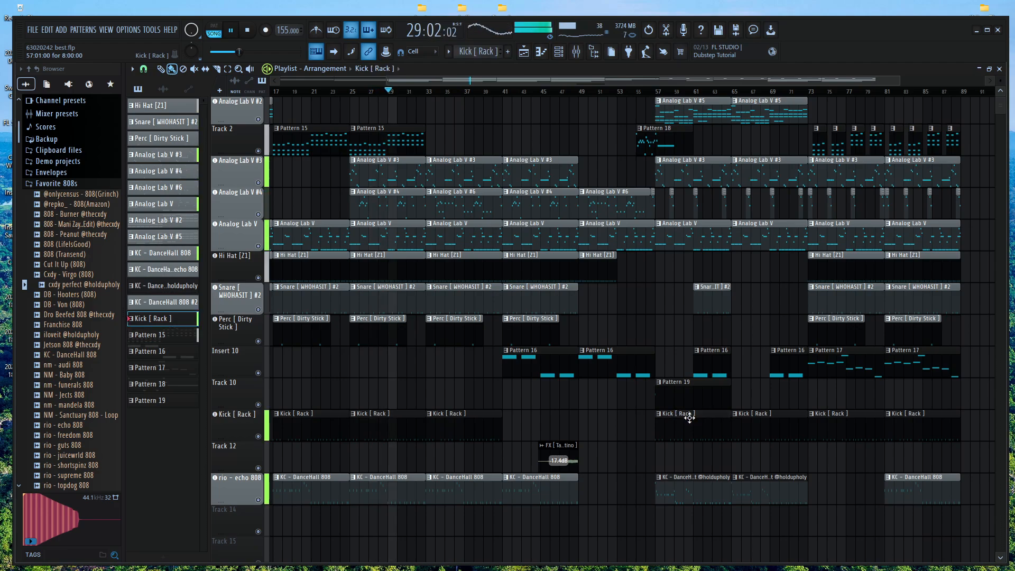
pyautogui.doubleClick(682, 415)
pyautogui.moveTo(704, 92); pyautogui.dragTo(592, 92)
pyautogui.press('Escape')
pyautogui.click(659, 414)
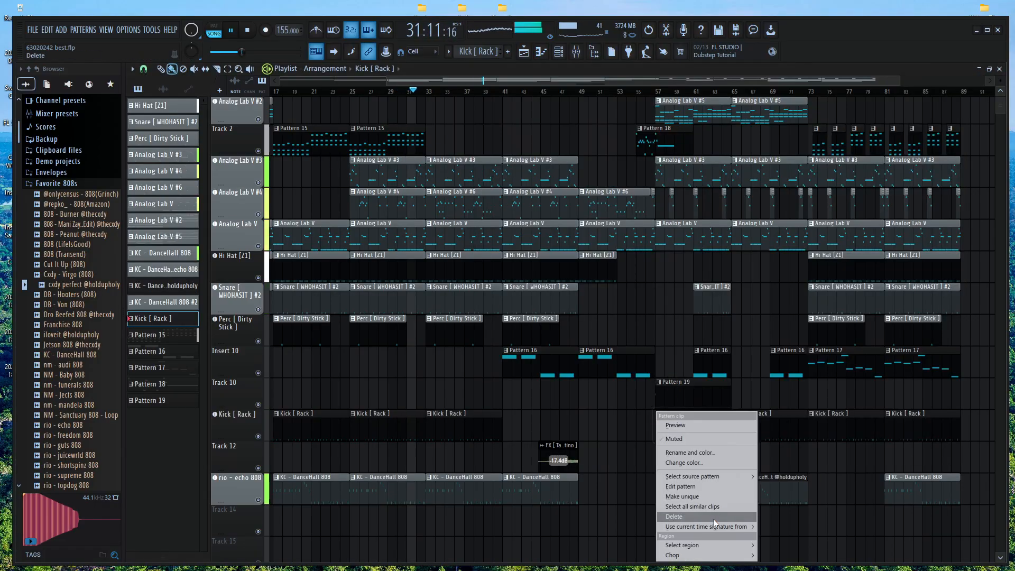
pyautogui.click(715, 496)
# Try moving the second kick note of the unique Kick [ Rack ] #2 pattern earlier in bar 1, then undo the move
pyautogui.doubleClick(693, 419)
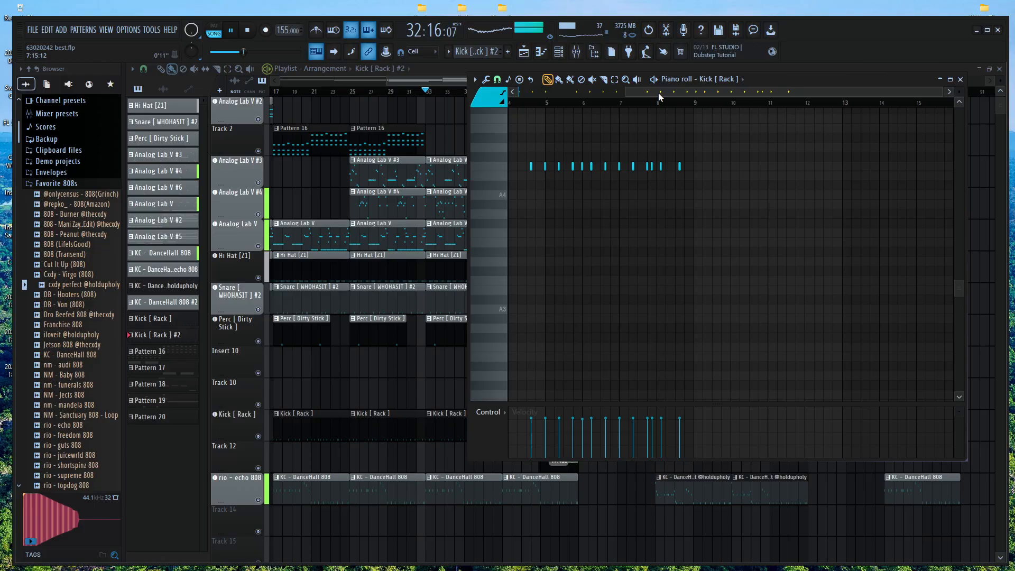
pyautogui.moveTo(658, 93); pyautogui.dragTo(333, 148)
pyautogui.scroll(3, 523, 164)
pyautogui.moveTo(550, 93); pyautogui.dragTo(531, 96)
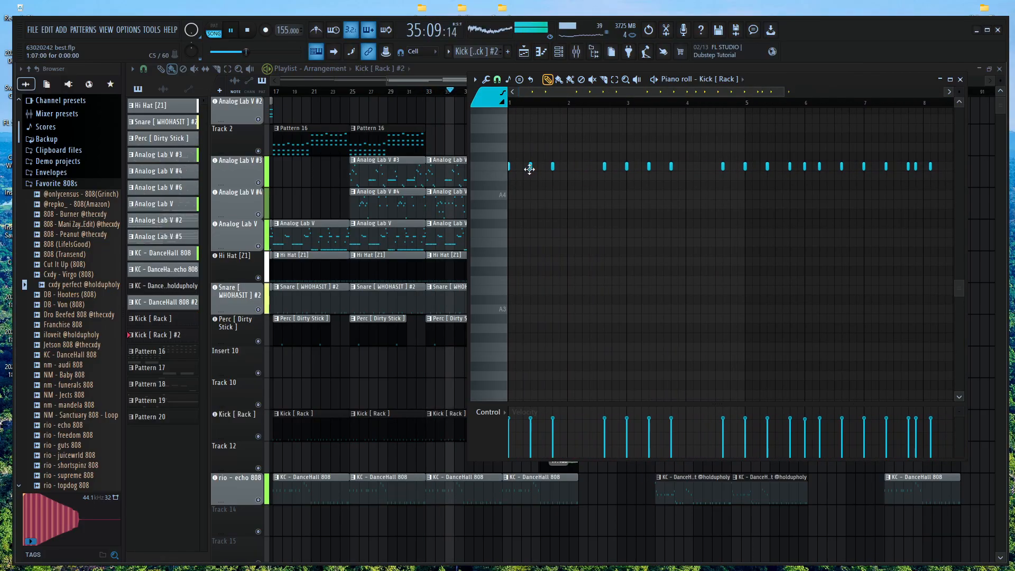
pyautogui.moveTo(529, 167); pyautogui.dragTo(526, 169)
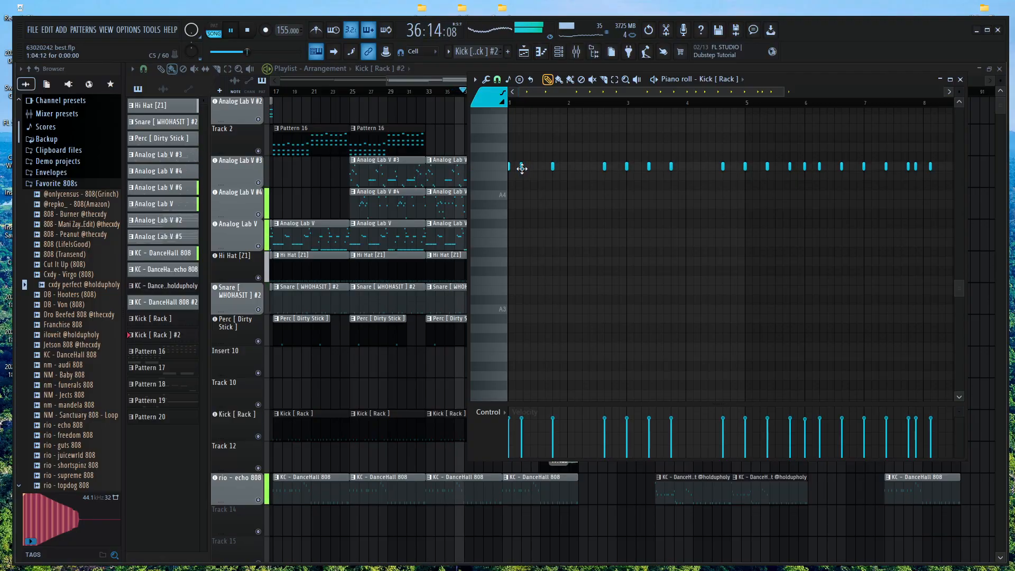
pyautogui.press('F7')
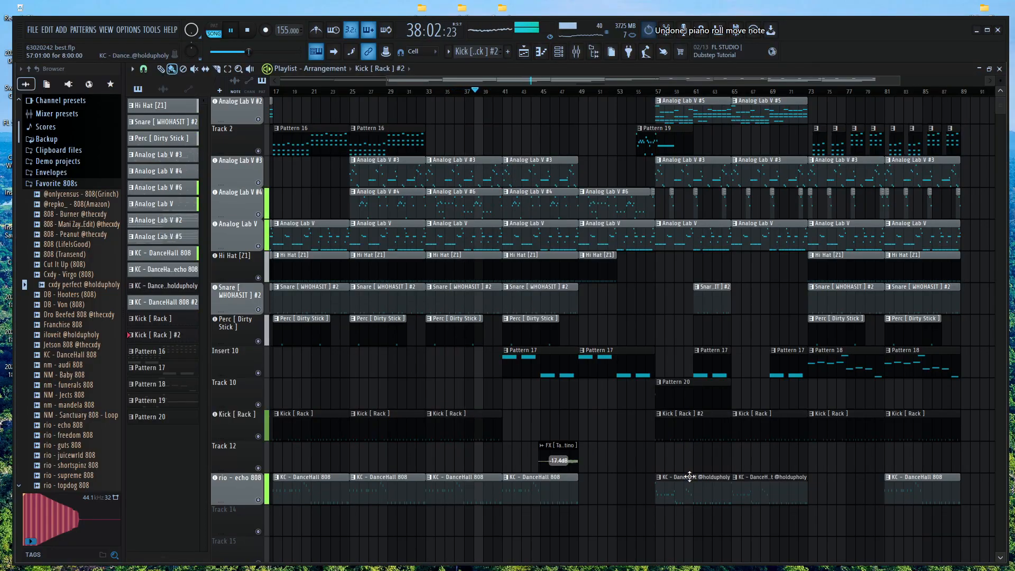
# Examine the note rhythm of the 808 clip at bar 57 in the piano roll, and return to the playlist
pyautogui.doubleClick(690, 479)
pyautogui.moveTo(643, 92); pyautogui.dragTo(303, 141)
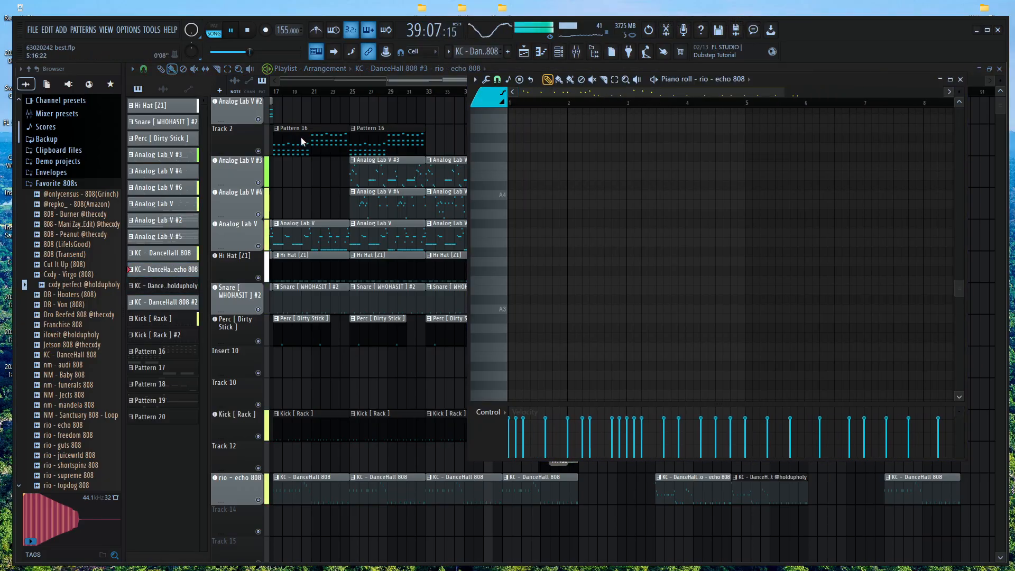
pyautogui.scroll(-3, 591, 249)
pyautogui.scroll(5, 571, 191)
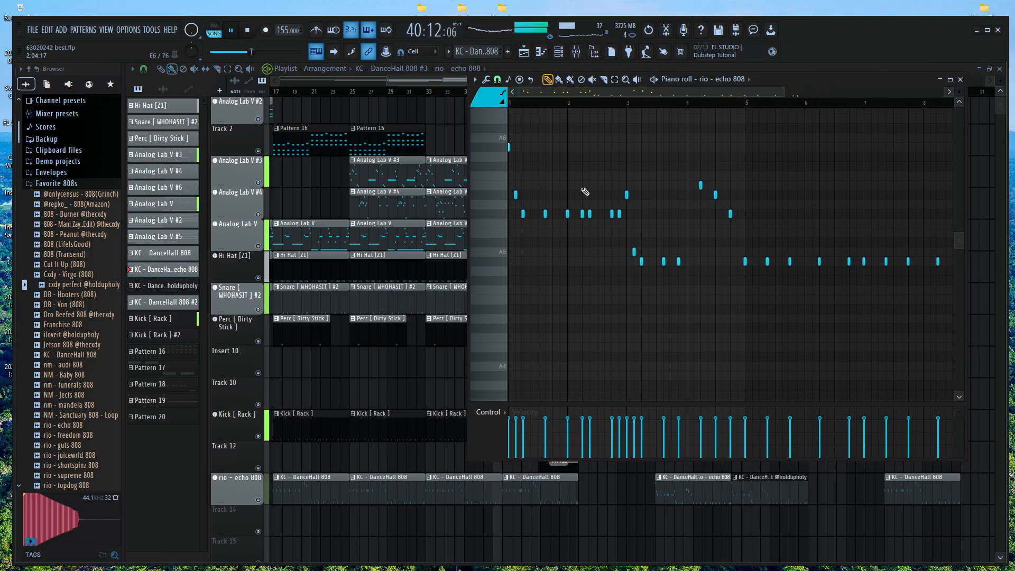
pyautogui.click(693, 484)
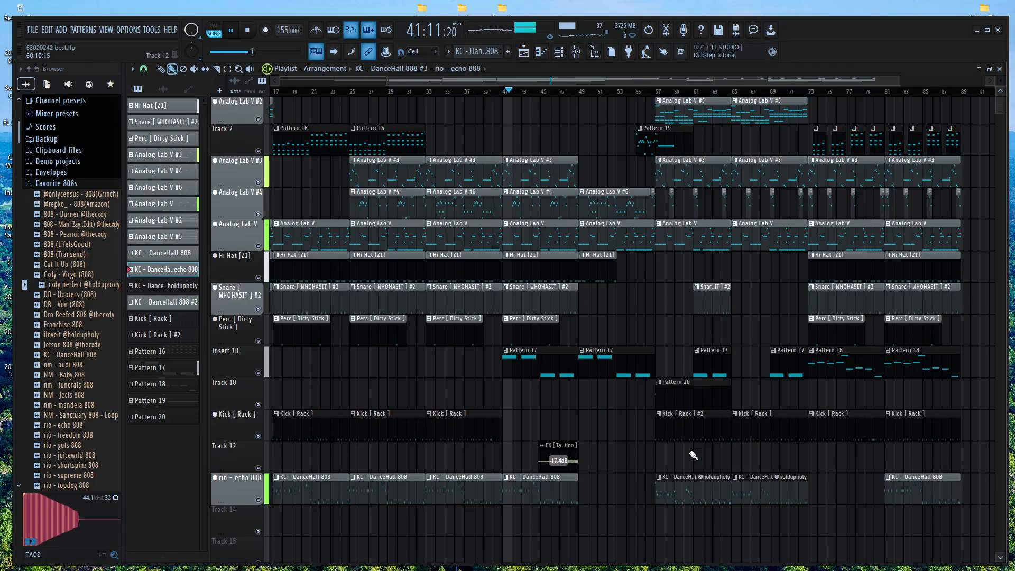
# Add two evenly spaced kick notes between the first two kicks in bar 1 of Kick [ Rack ] #2
pyautogui.doubleClick(691, 423)
pyautogui.moveTo(666, 95); pyautogui.dragTo(553, 94)
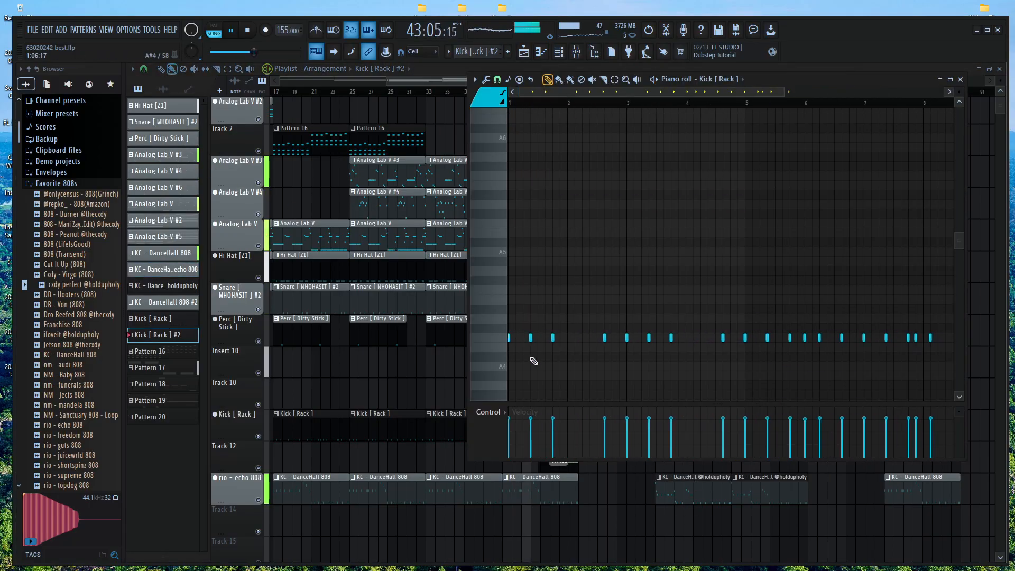
pyautogui.scroll(3, 535, 349)
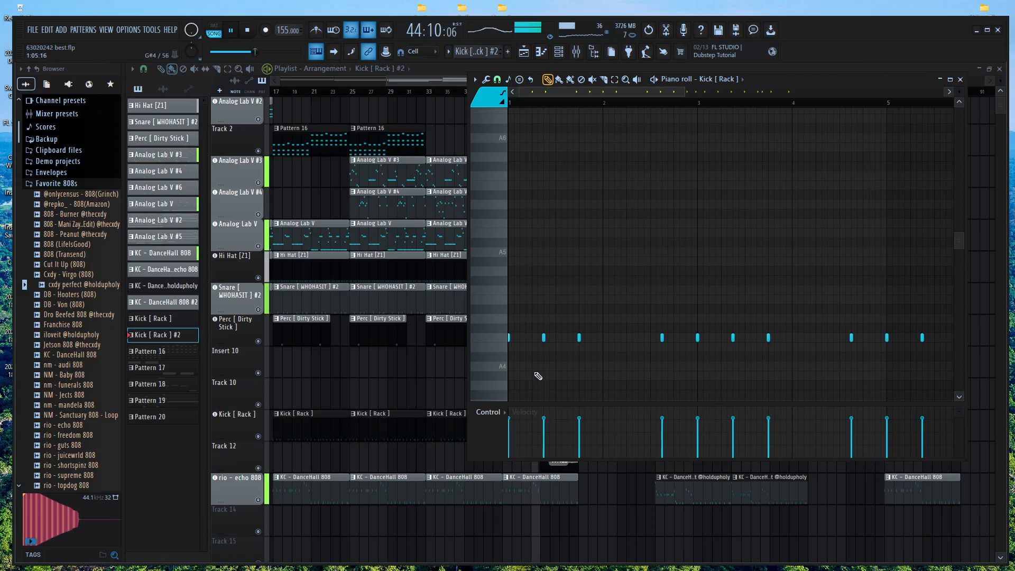
pyautogui.click(517, 337)
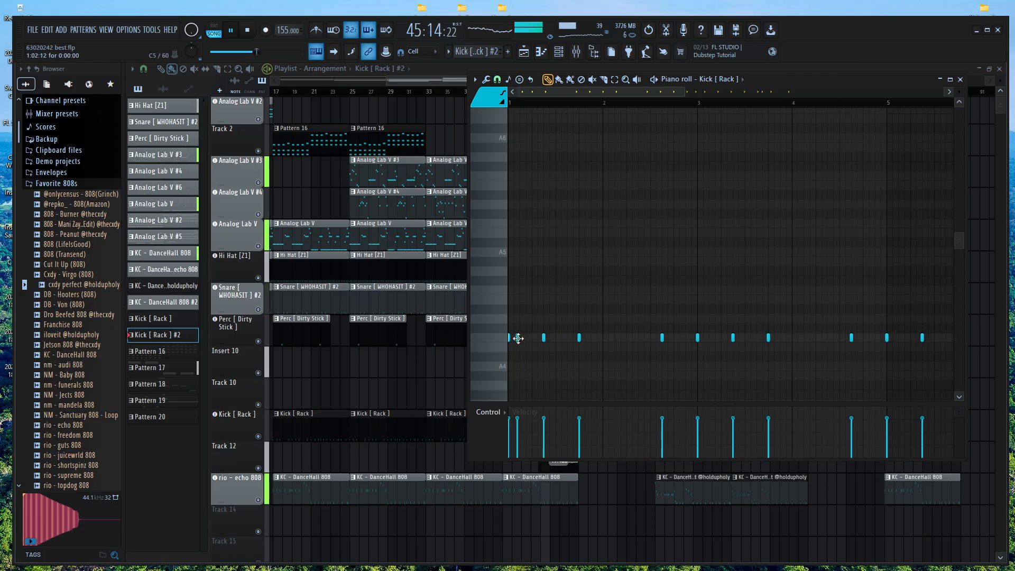
pyautogui.moveTo(517, 339); pyautogui.dragTo(531, 346)
pyautogui.click(535, 339)
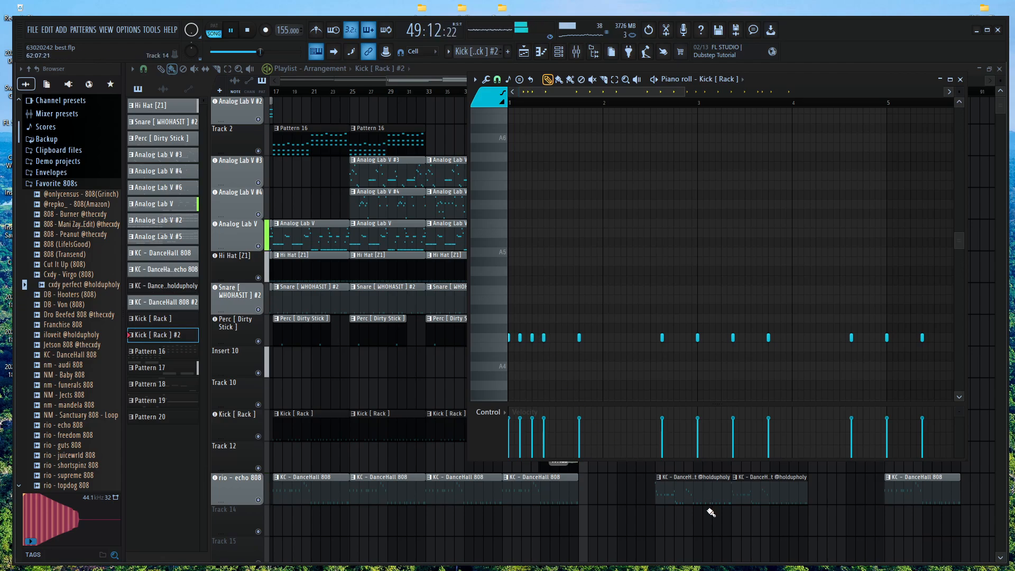
# Compare the Kick [ Rack ] #2 notes with the 808 rhythm from bar 57 and audition that section
pyautogui.rightClick(639, 483)
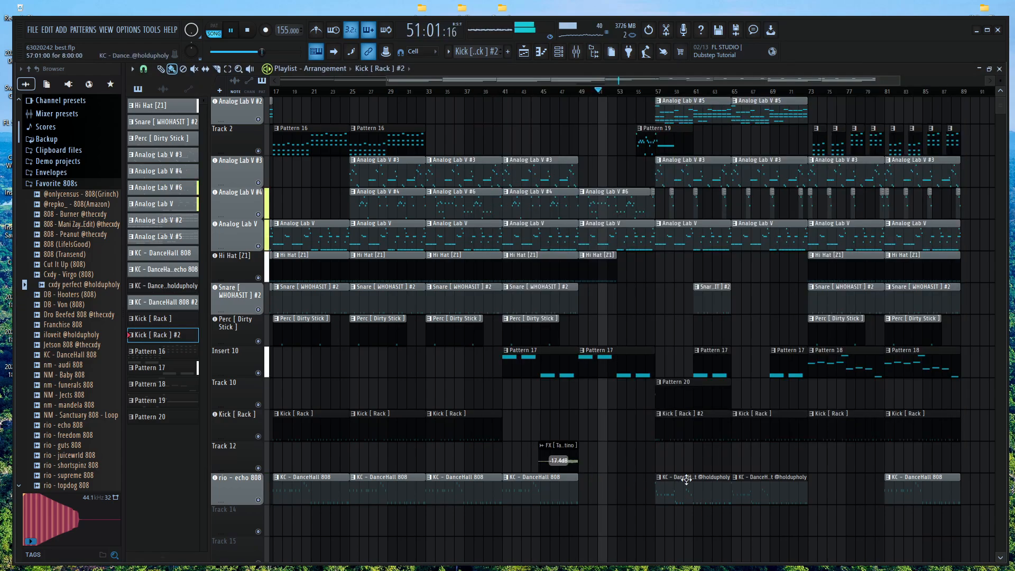
pyautogui.scroll(4, 682, 479)
pyautogui.scroll(6, 540, 481)
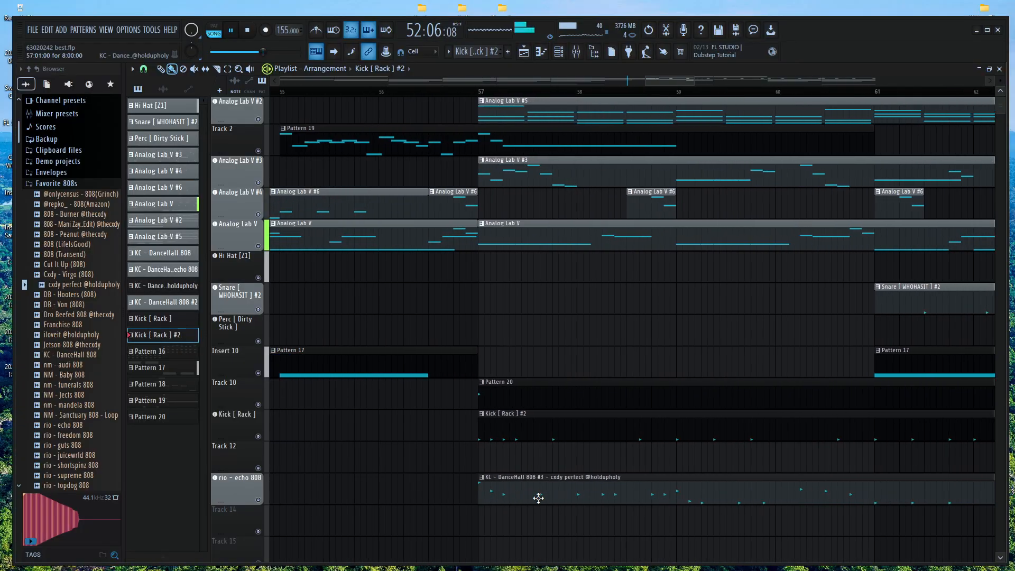
pyautogui.doubleClick(561, 418)
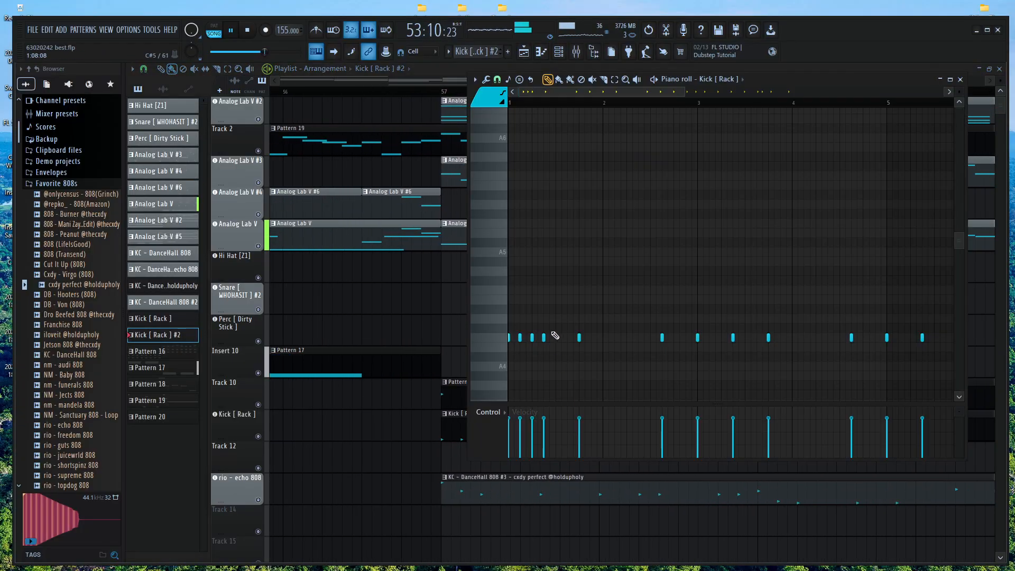
pyautogui.rightClick(365, 507)
pyautogui.scroll(-3, 679, 455)
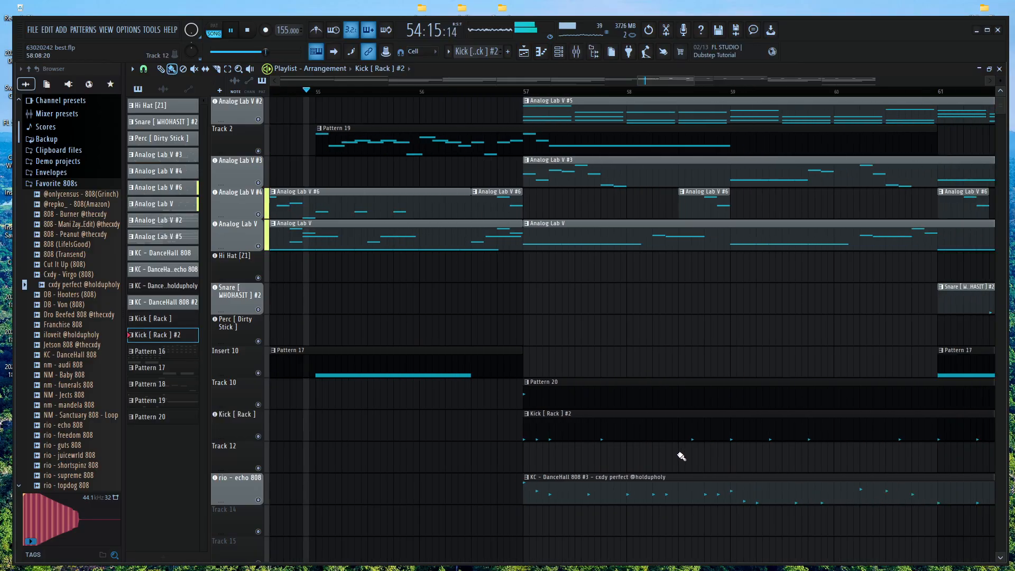
pyautogui.scroll(2, 625, 479)
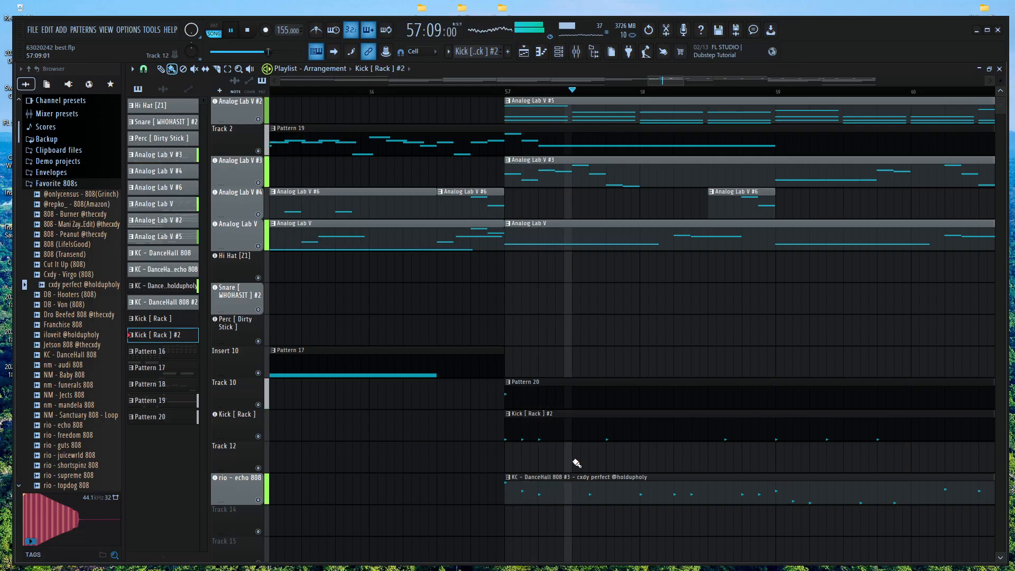
pyautogui.hscroll(5, 755, 466)
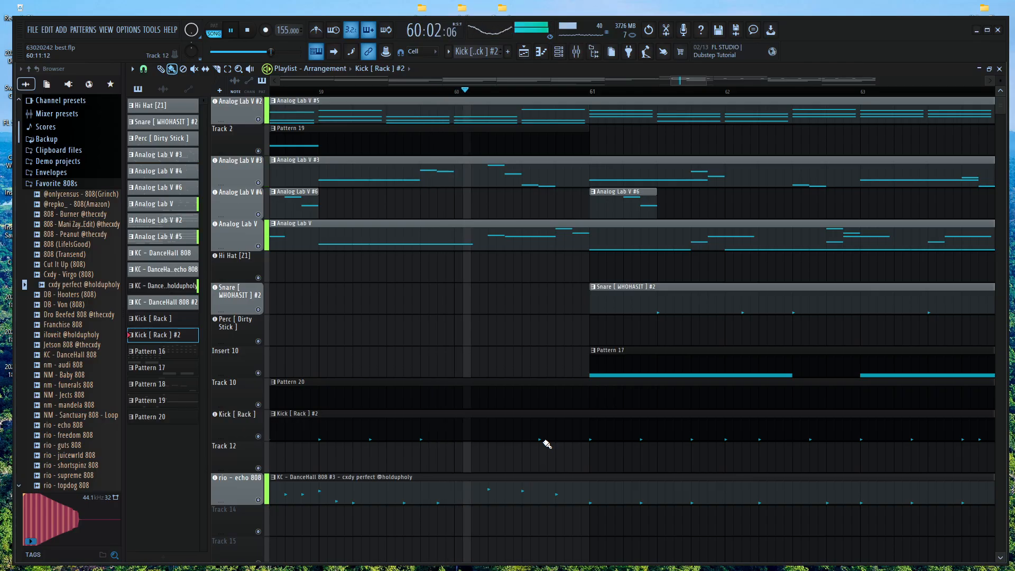
# Replace the kick clip at bar 65 with Kick [ Rack ] #2
pyautogui.scroll(-2, 550, 444)
pyautogui.scroll(-4, 546, 458)
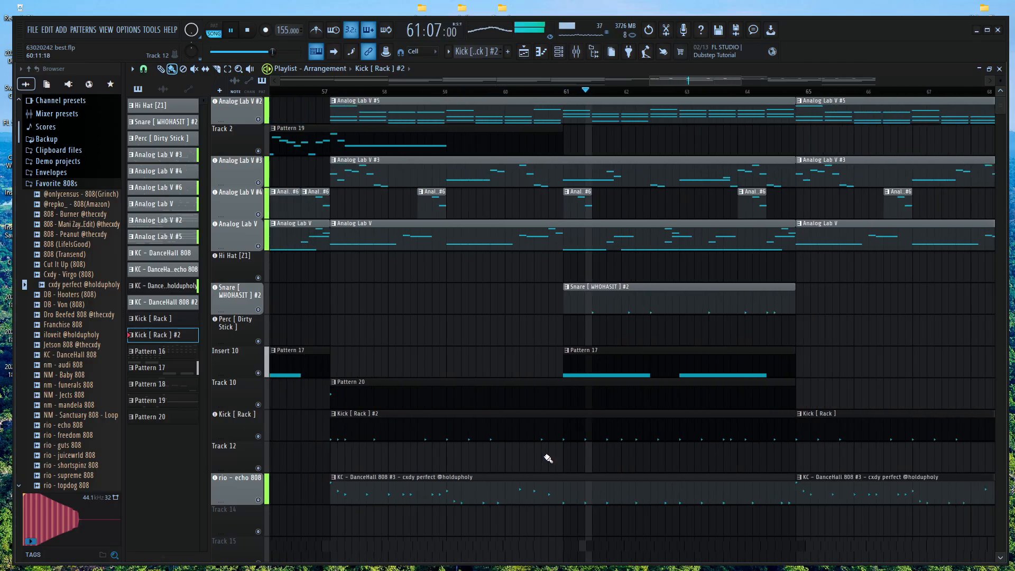
pyautogui.scroll(-2, 561, 461)
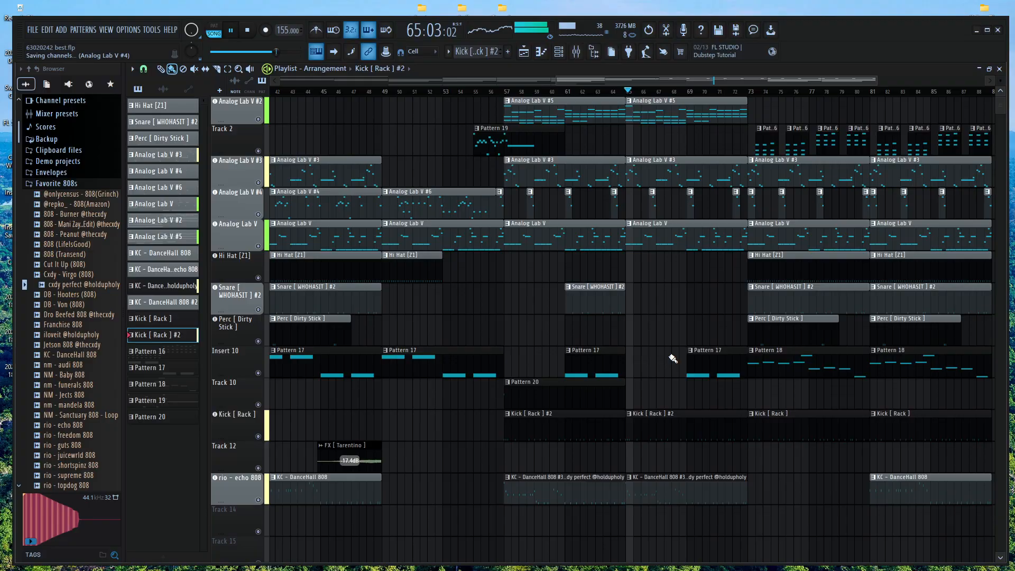
# Place a KC - DanceHall 808 clip at bar 73 and copies of Pattern 20 at bars 73 and 81 on Track 10
pyautogui.scroll(-2, 693, 439)
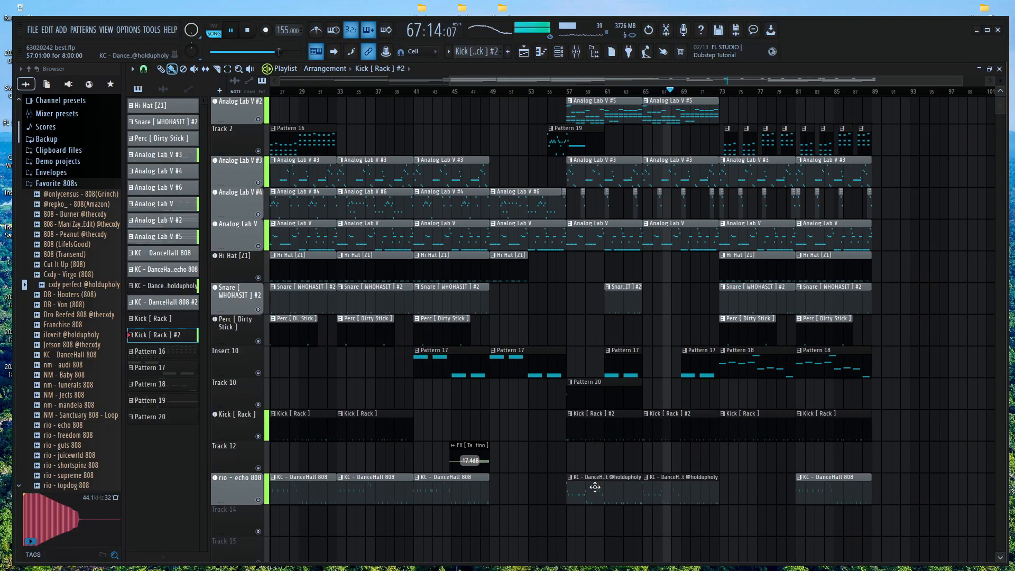
pyautogui.moveTo(479, 491); pyautogui.dragTo(785, 492)
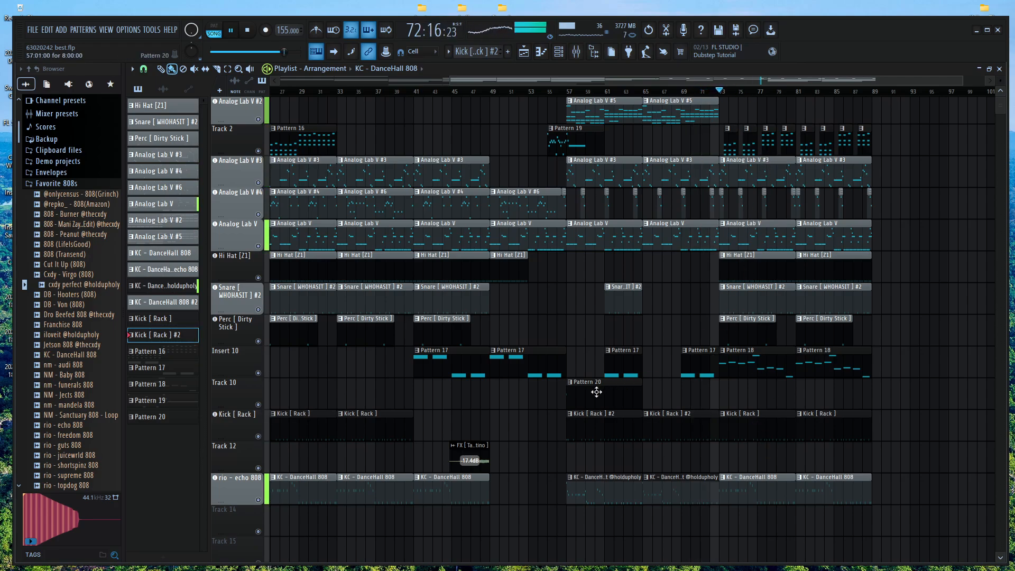
pyautogui.moveTo(596, 391); pyautogui.dragTo(757, 396)
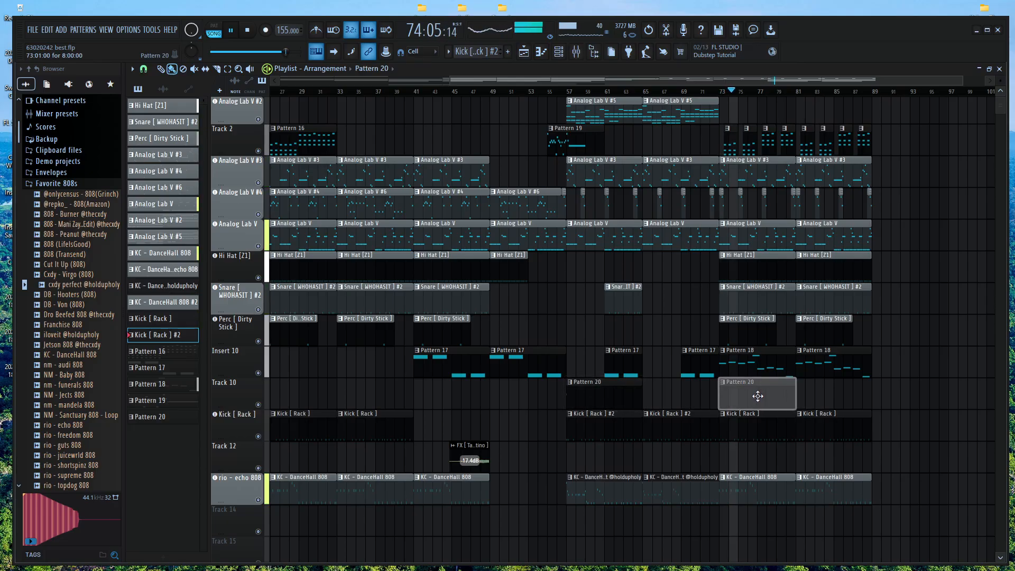
pyautogui.click(831, 394)
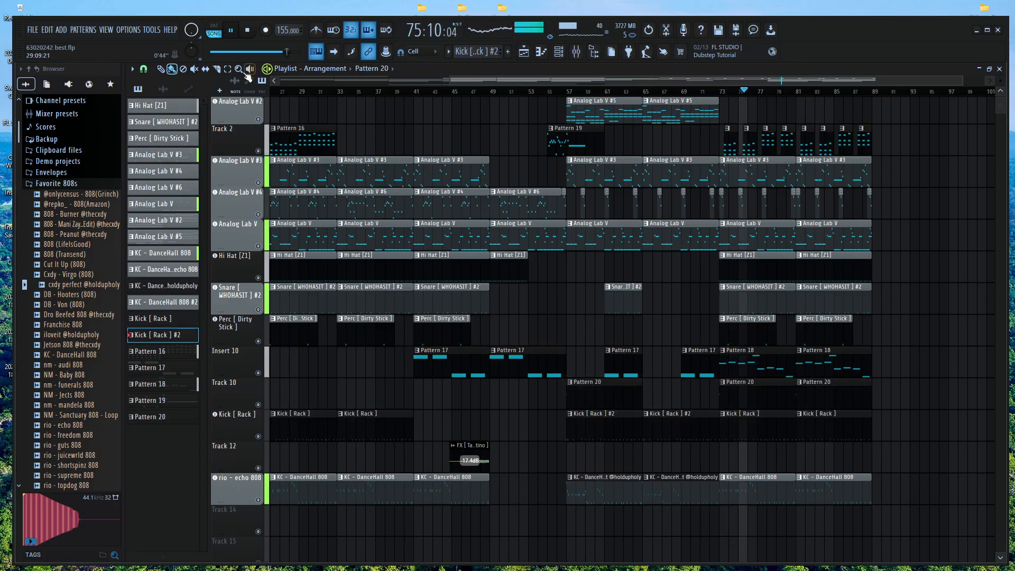
# Listen through the closing section to the end, stop playback, and review the layout of the whole arrangement
pyautogui.click(228, 69)
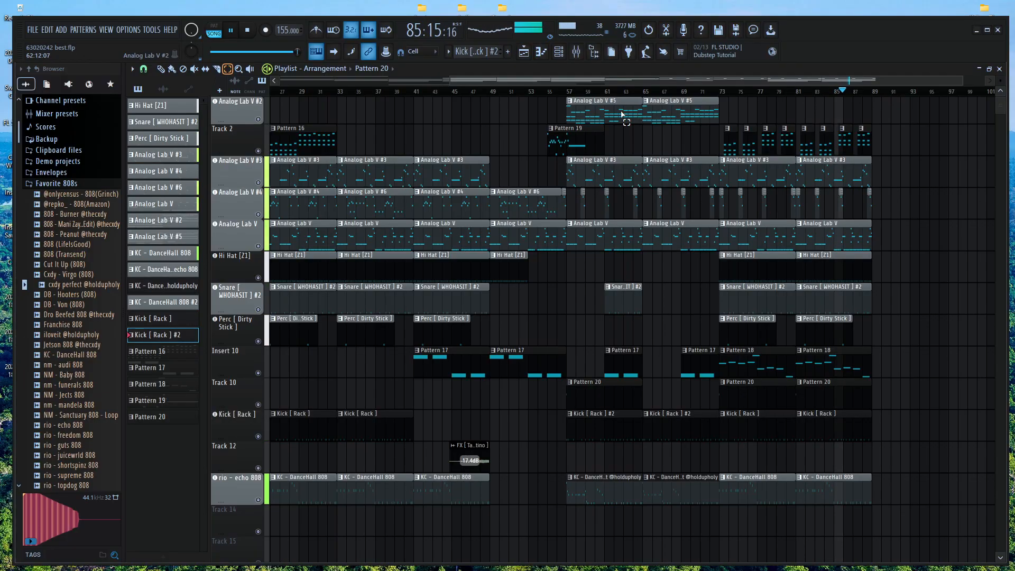
pyautogui.press('space')
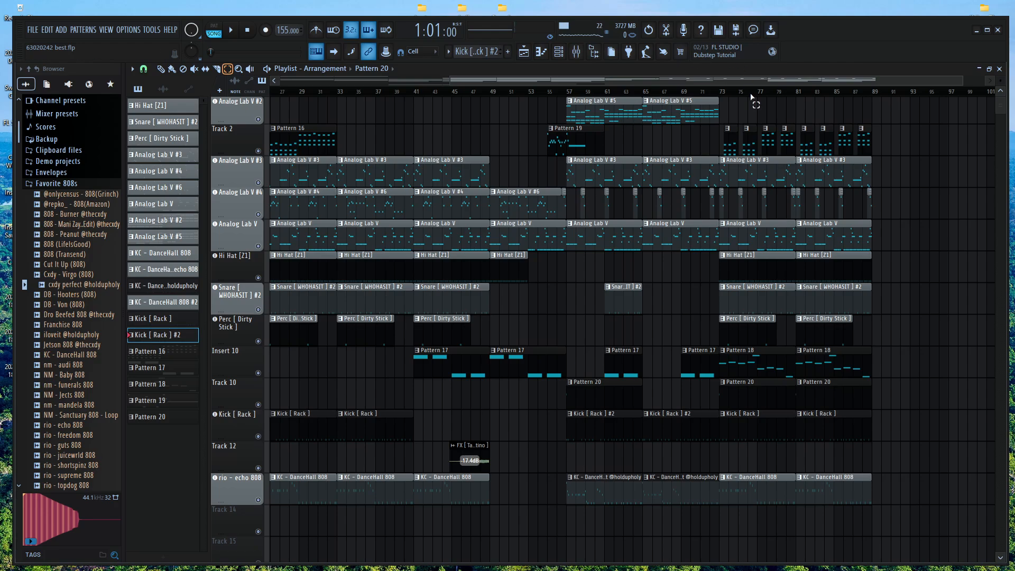
pyautogui.hscroll(-3, 746, 164)
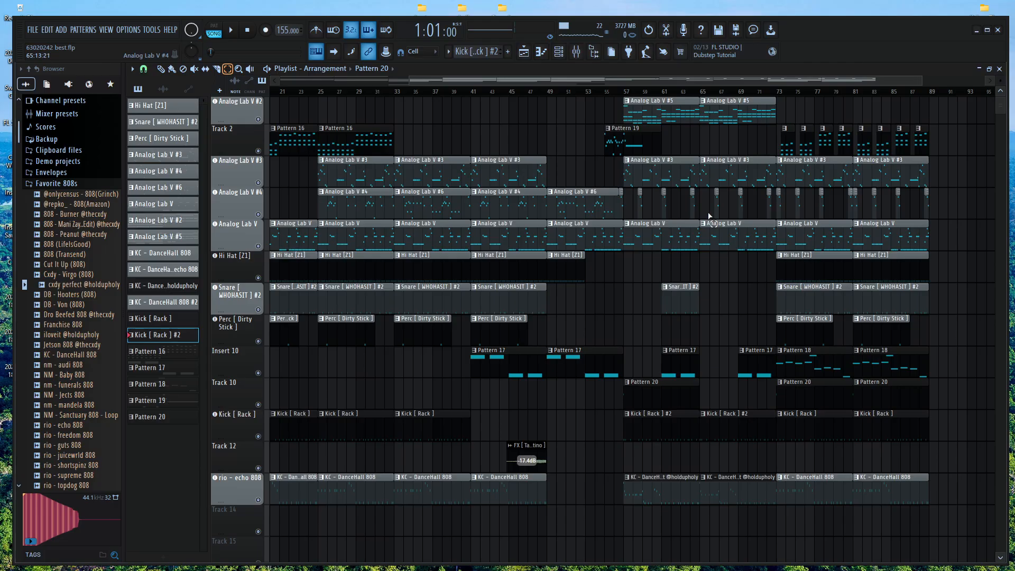
pyautogui.hscroll(6, 687, 365)
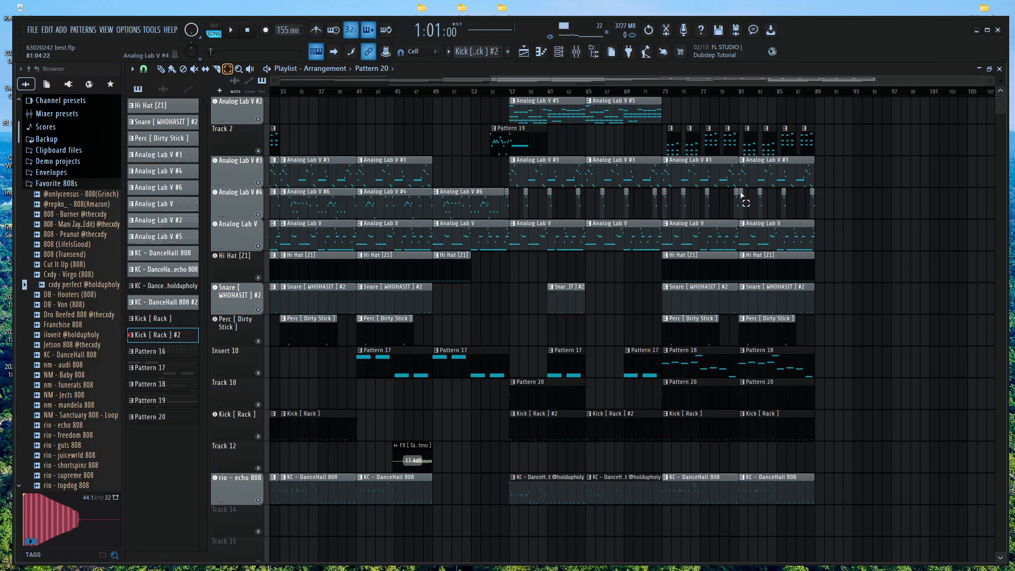
pyautogui.scroll(-2, 564, 168)
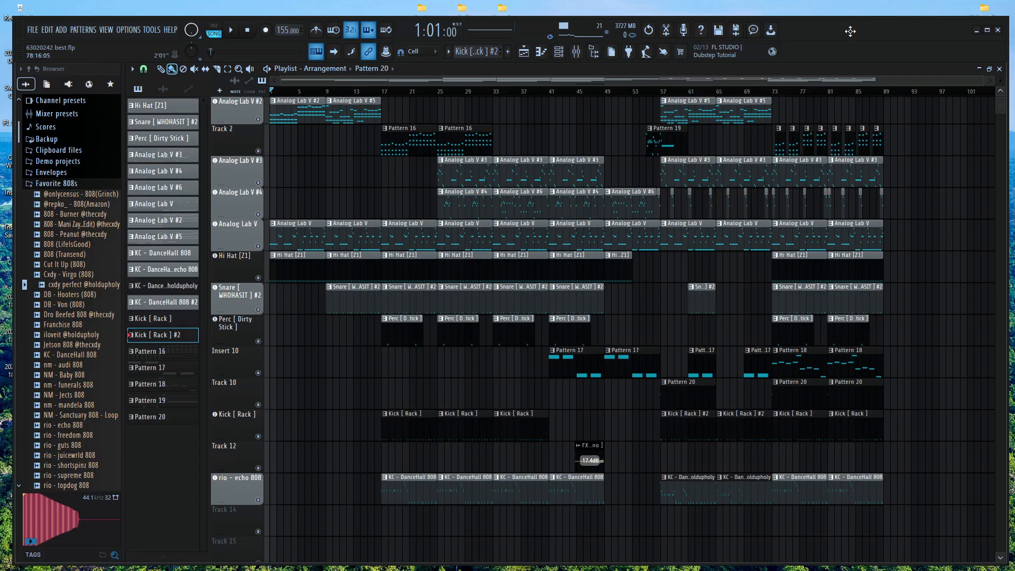
# Play the song from bar 1 and open the mixer to check its levels
pyautogui.moveTo(850, 32)
pyautogui.mouseDown()
pyautogui.moveTo(841, 43)
pyautogui.moveTo(858, 21)
pyautogui.moveTo(842, 33)
pyautogui.mouseUp()
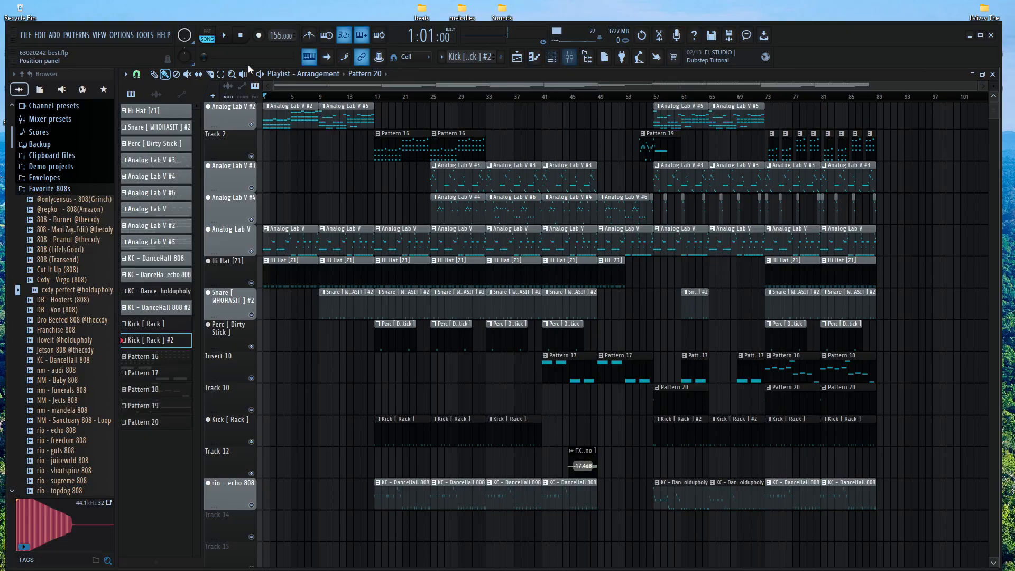
pyautogui.press('space')
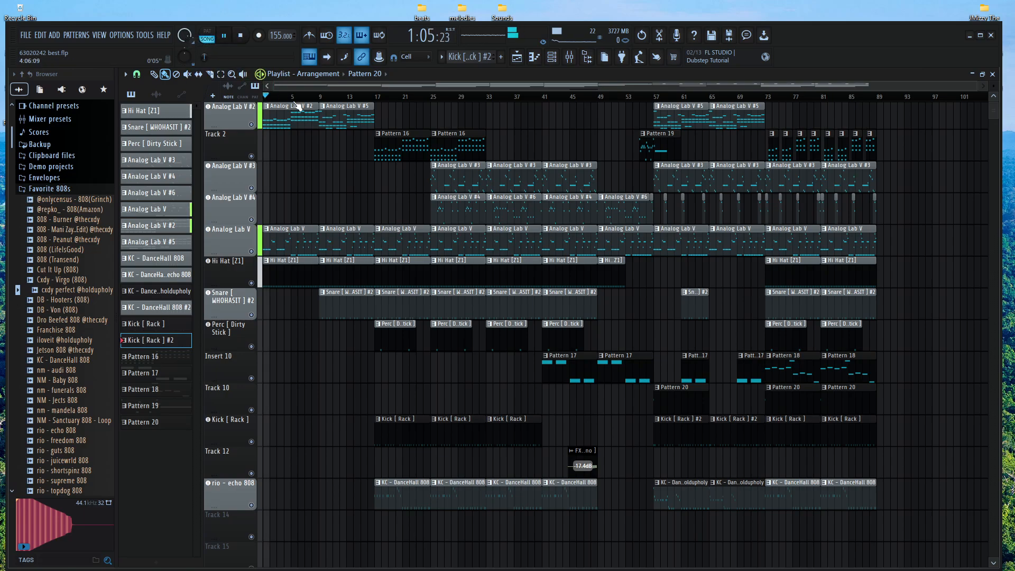
pyautogui.click(569, 56)
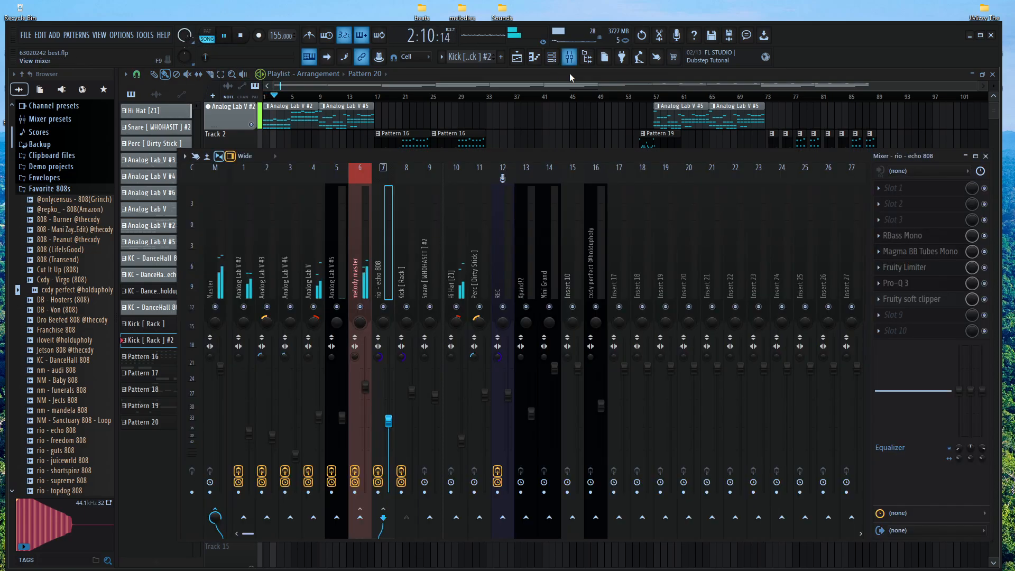
# Lower the Hi Hat [Z1] level slightly and set the Snare [ WHOHASIT ] #2 level to about -10.6 dB in the mixer
pyautogui.moveTo(462, 438); pyautogui.dragTo(462, 448)
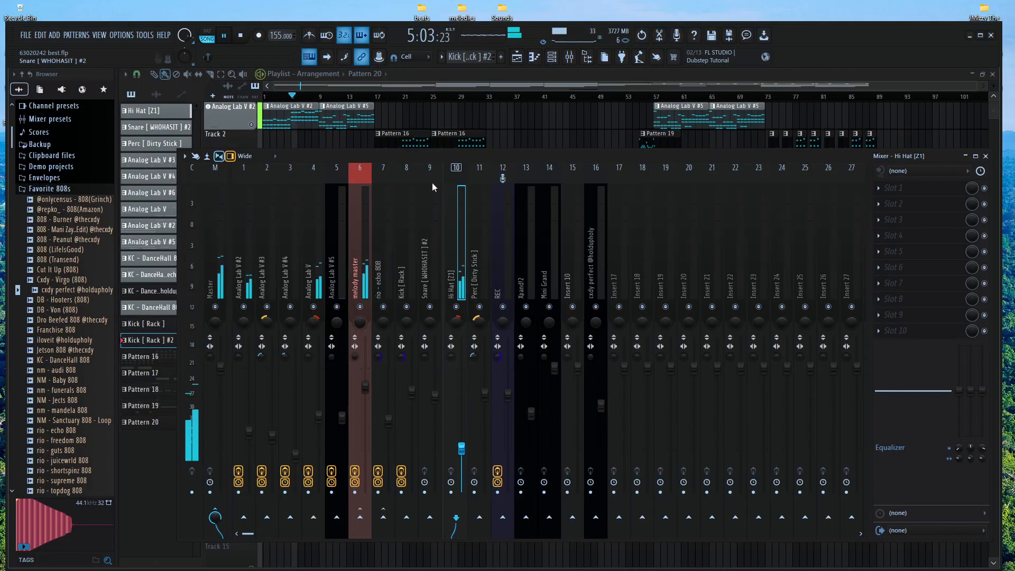
pyautogui.click(211, 263)
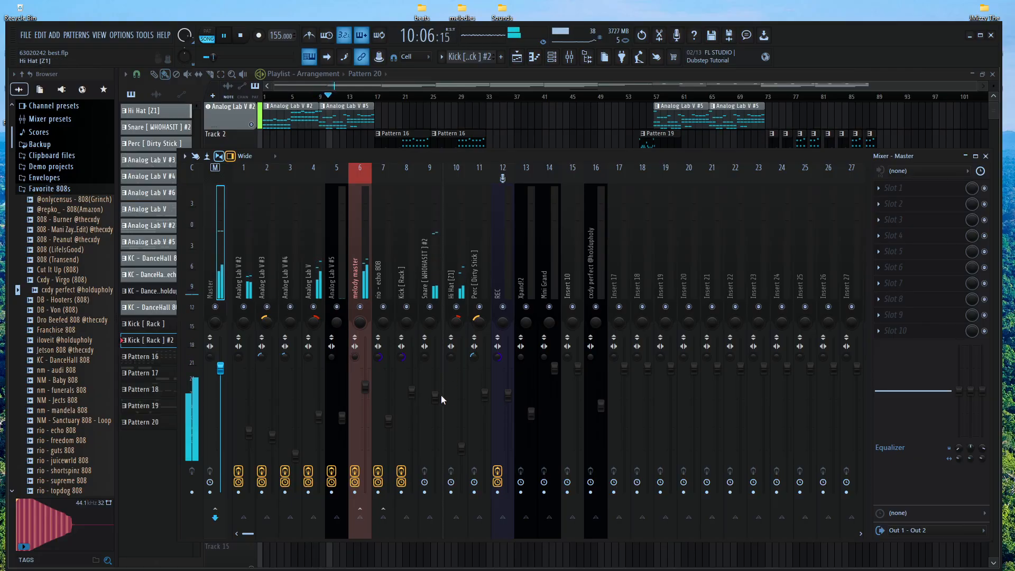
pyautogui.moveTo(439, 395); pyautogui.dragTo(434, 417)
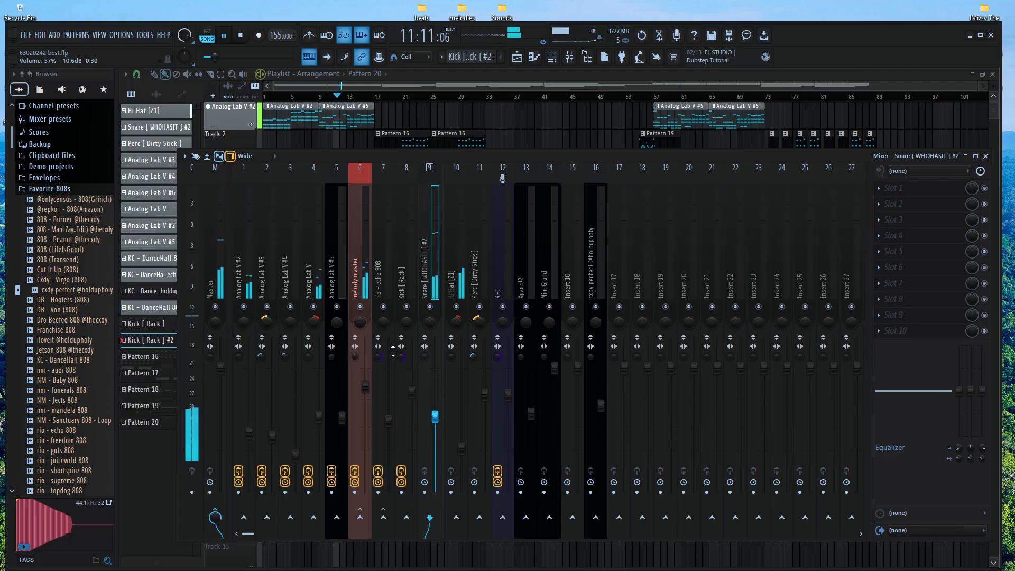
# Lower the cxdy perfect 808 and Kick [ Rack ] mixer levels and nudge the rio - echo 808 level up slightly
pyautogui.moveTo(601, 405); pyautogui.dragTo(601, 421)
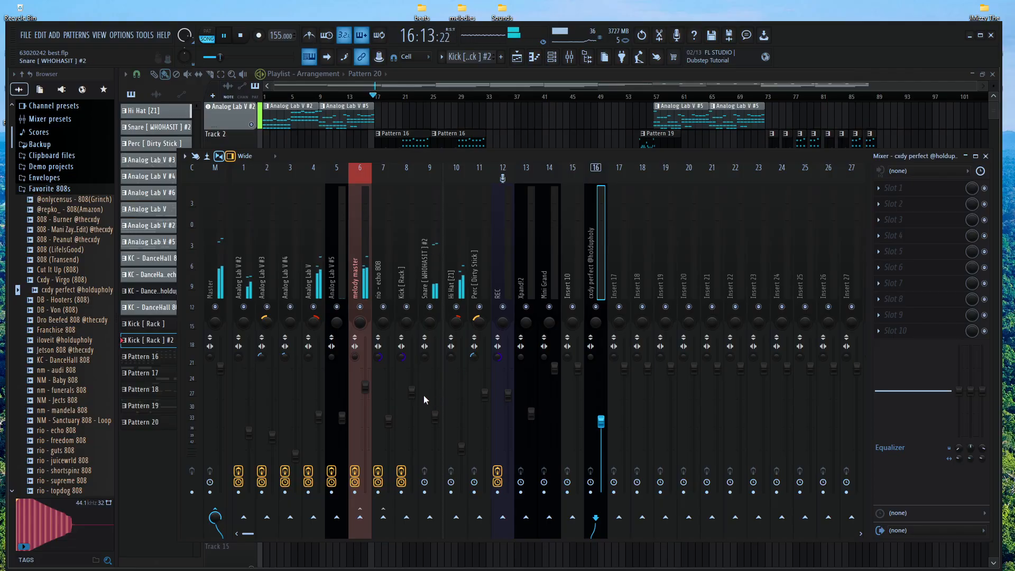
pyautogui.moveTo(411, 392); pyautogui.dragTo(417, 420)
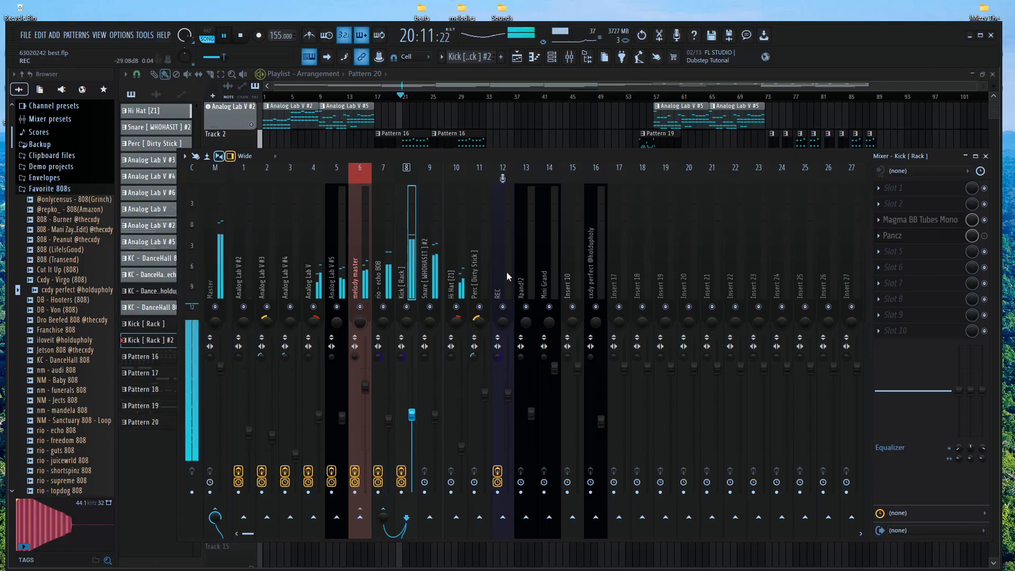
pyautogui.moveTo(417, 419); pyautogui.dragTo(416, 413)
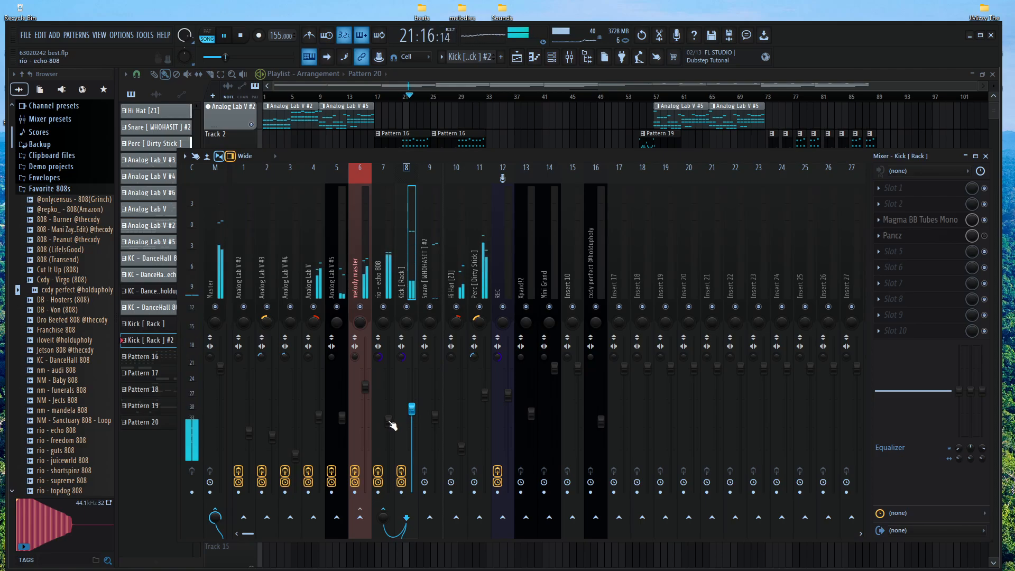
pyautogui.click(389, 417)
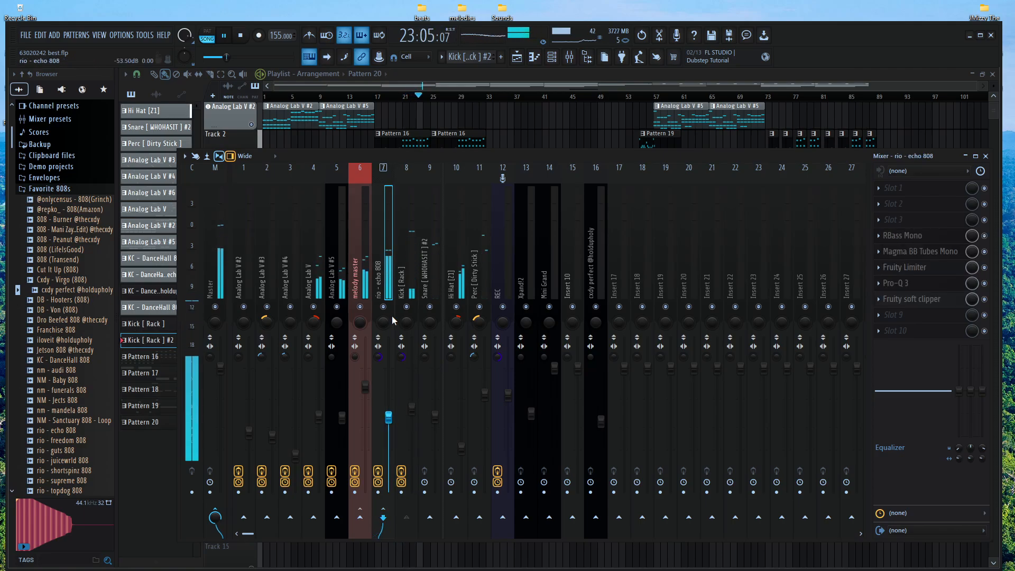
# Inspect the Fruity soft clipper on the rio - echo 808 channel, close it, and watch the Master level during playback
pyautogui.click(915, 299)
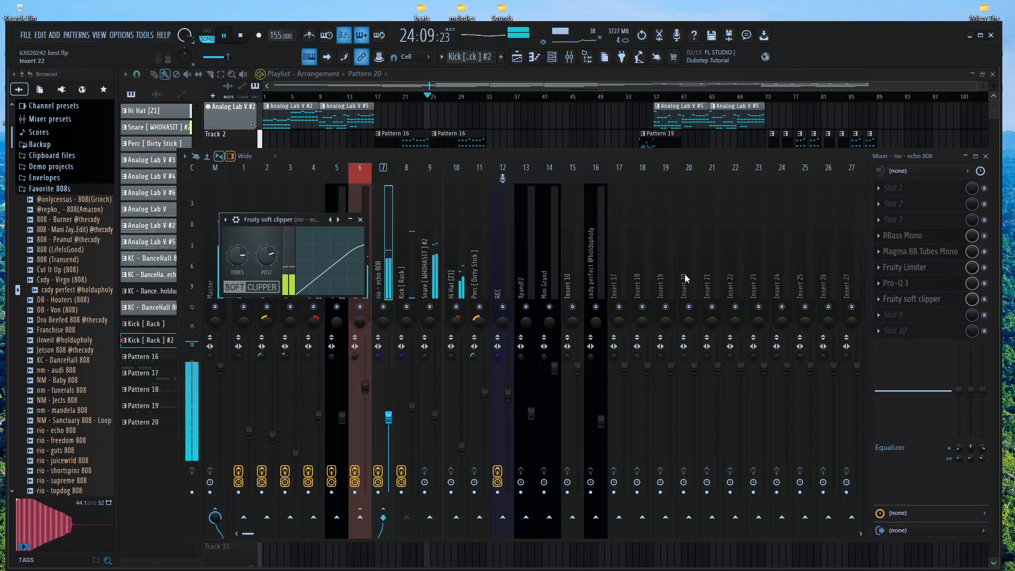
pyautogui.click(360, 219)
pyautogui.click(214, 264)
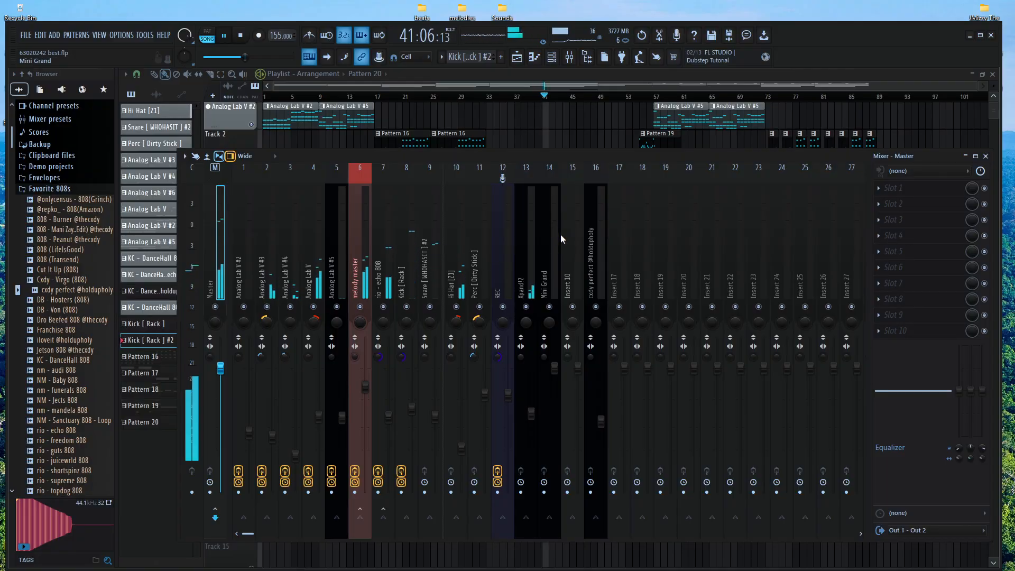
# Return to the playlist, listen through the section from about bar 57 to bar 76, and stop playback
pyautogui.click(585, 75)
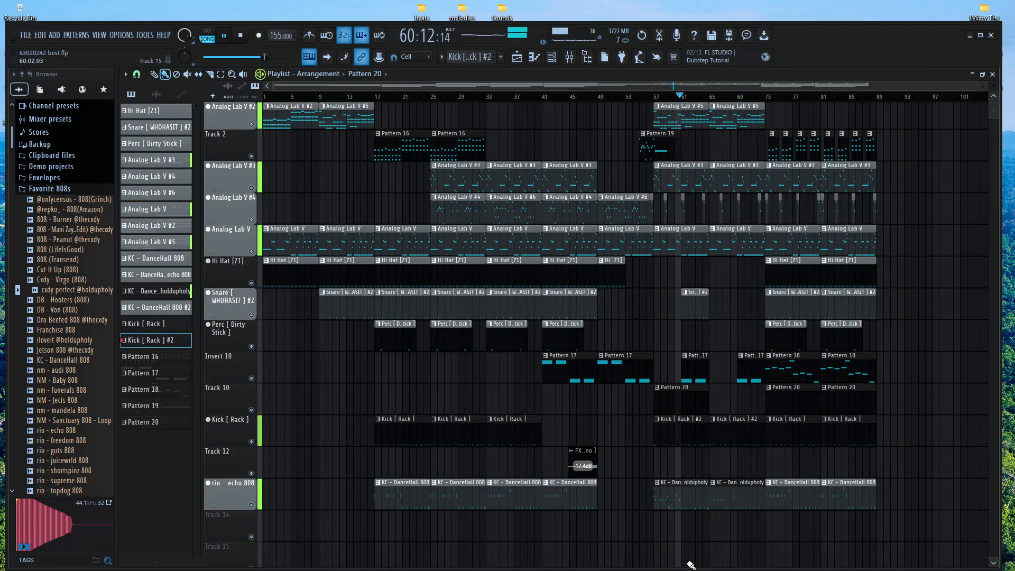
pyautogui.scroll(1, 662, 531)
pyautogui.scroll(1, 661, 531)
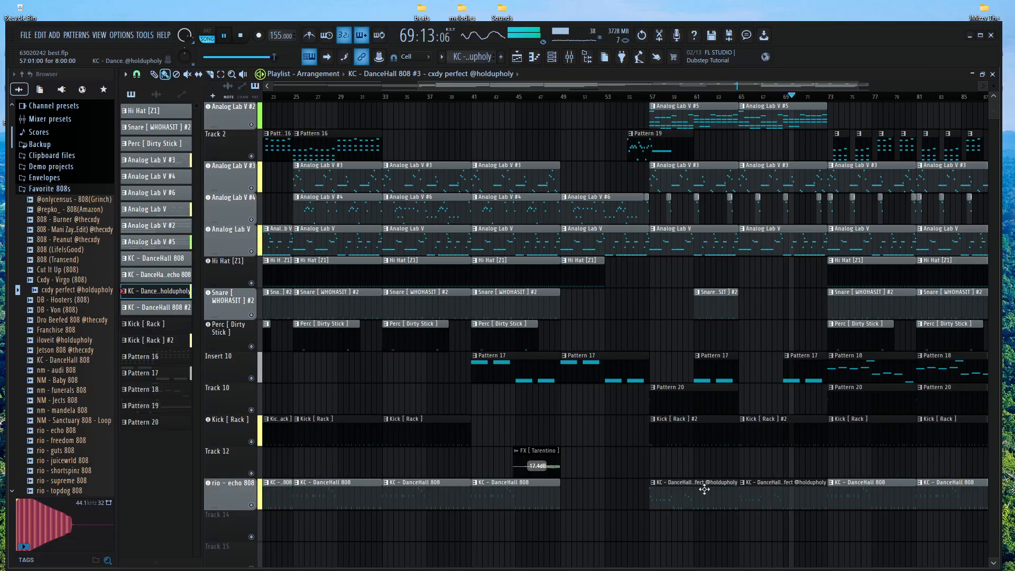
pyautogui.scroll(-3, 709, 492)
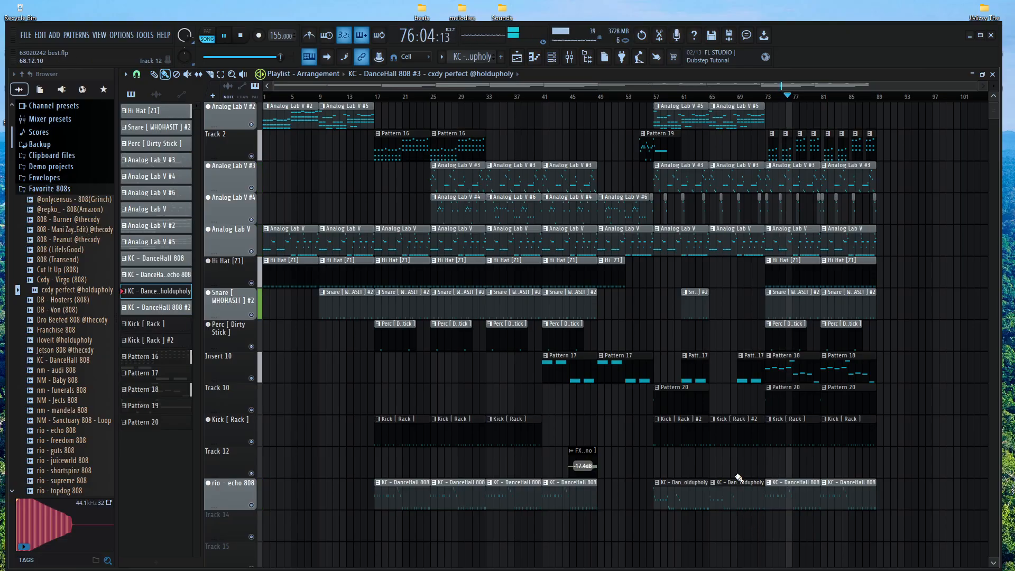
pyautogui.press('space')
# Replace the chopped Pattern 16 pieces on Track 2 with two full Pattern 16 clips at bars 73 and 81
pyautogui.scroll(2, 769, 130)
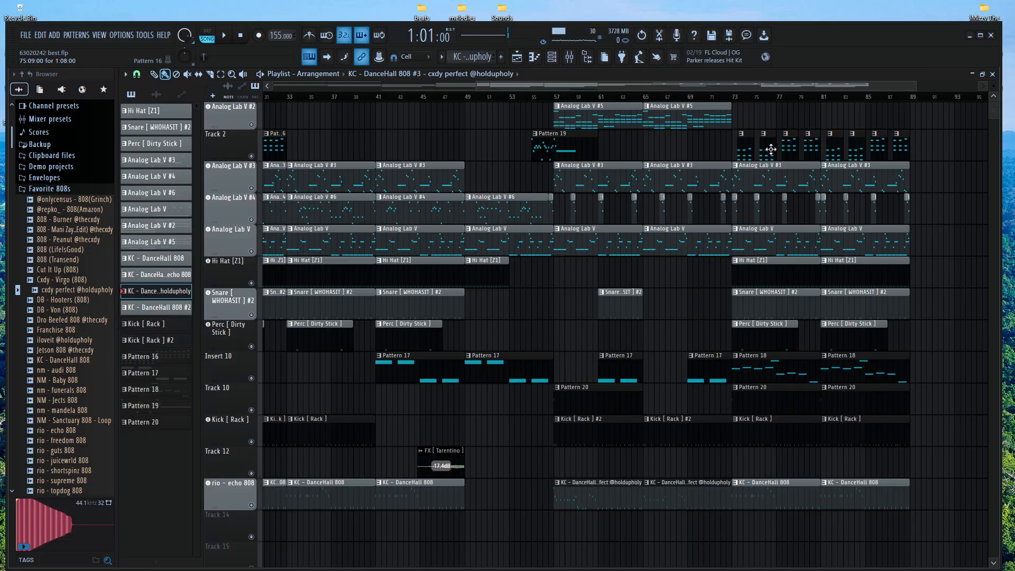
pyautogui.scroll(-2, 771, 149)
pyautogui.rightClick(772, 153)
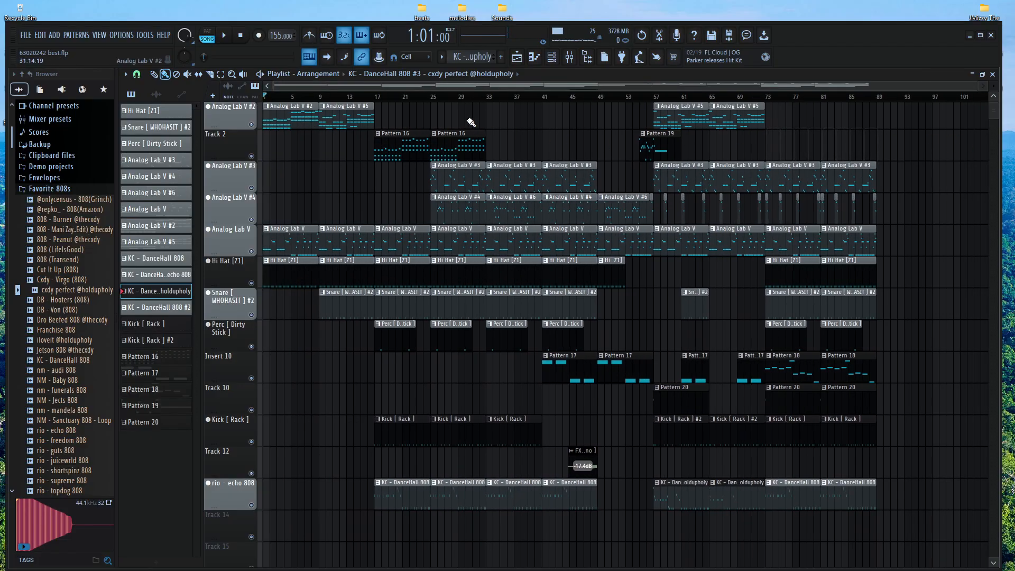
pyautogui.click(220, 77)
pyautogui.moveTo(535, 158)
pyautogui.mouseDown()
pyautogui.moveTo(382, 157)
pyautogui.moveTo(519, 147)
pyautogui.mouseUp()
pyautogui.hotkey('ctrl', 'z')
pyautogui.moveTo(405, 147)
pyautogui.mouseDown()
pyautogui.moveTo(799, 144)
pyautogui.moveTo(809, 160)
pyautogui.mouseUp()
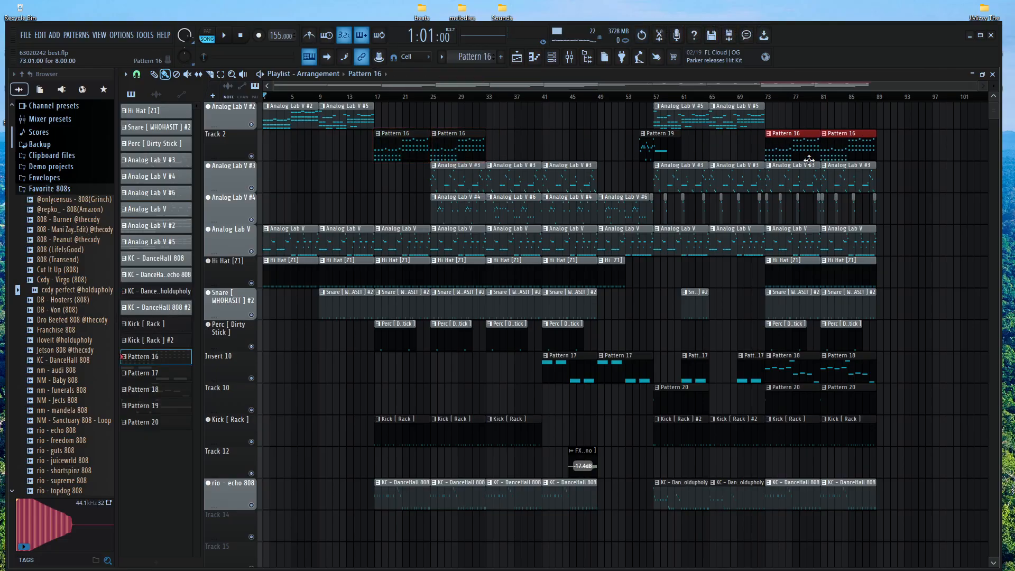
pyautogui.scroll(-4, 753, 350)
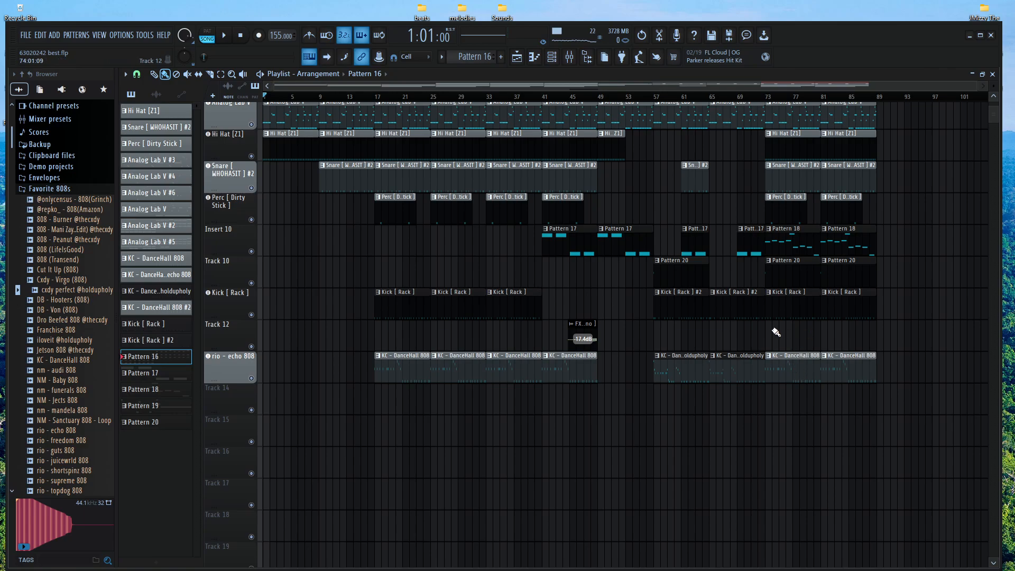
pyautogui.hscroll(6, 775, 332)
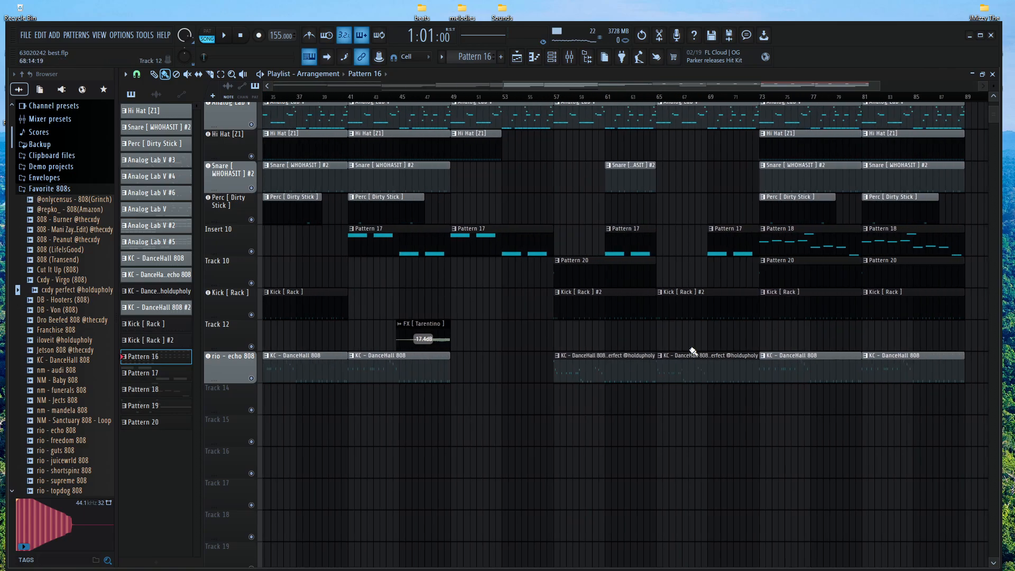
pyautogui.click(564, 358)
pyautogui.click(561, 357)
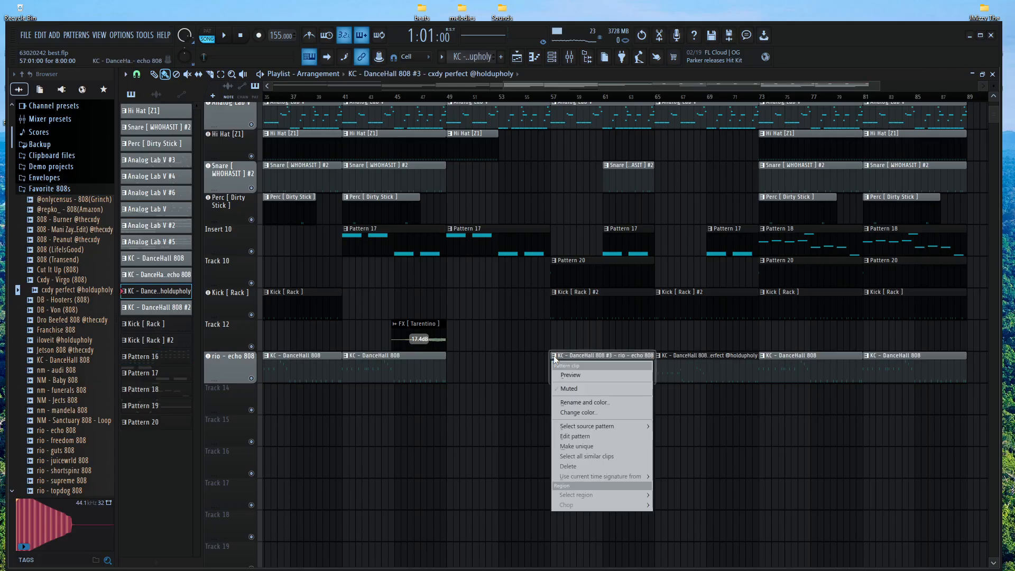
pyautogui.click(603, 349)
pyautogui.rightClick(657, 317)
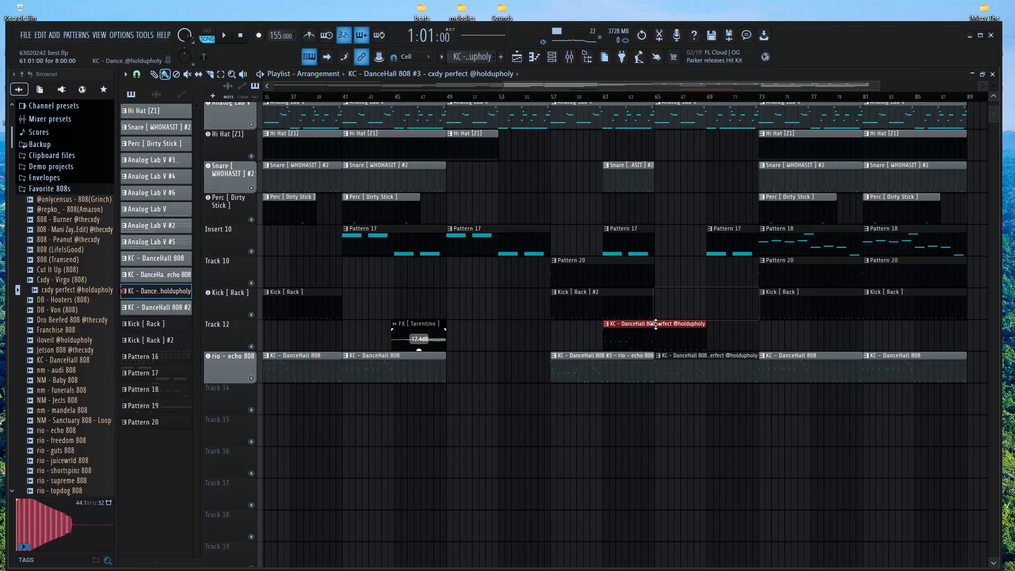
pyautogui.hotkey('ctrl', 'z')
pyautogui.hotkey('ctrl', 'z')
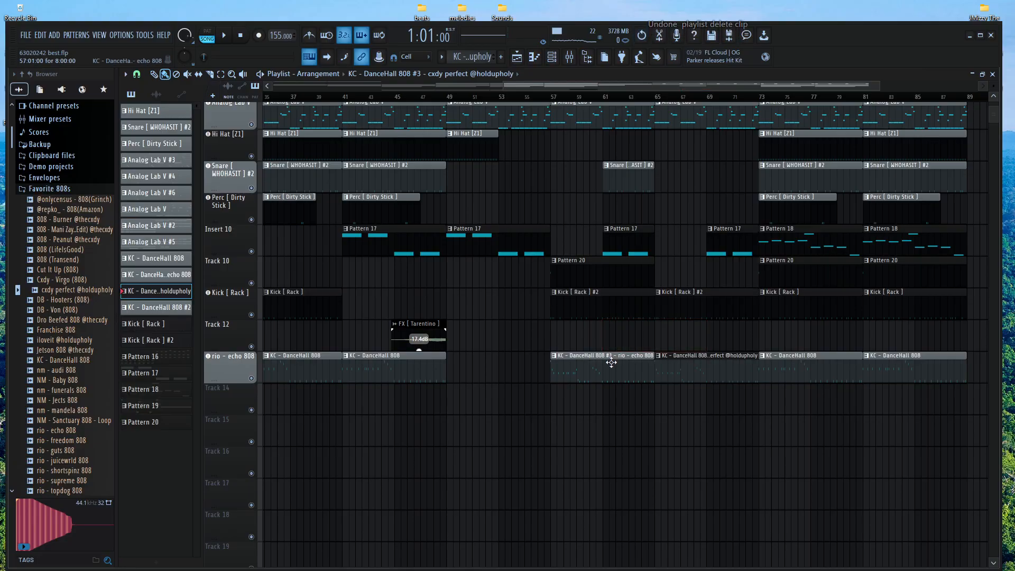
pyautogui.click(554, 358)
pyautogui.click(592, 441)
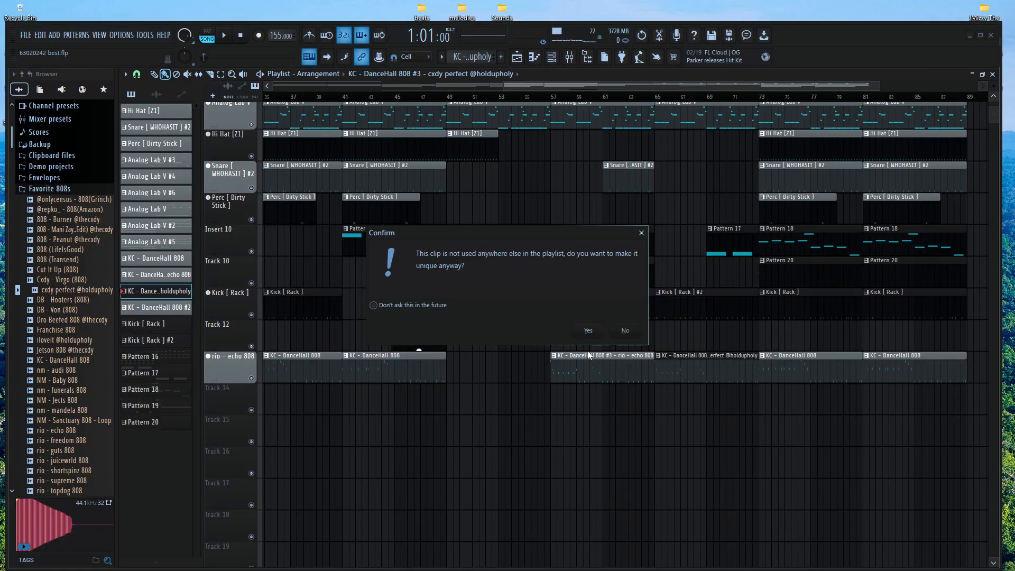
pyautogui.click(623, 332)
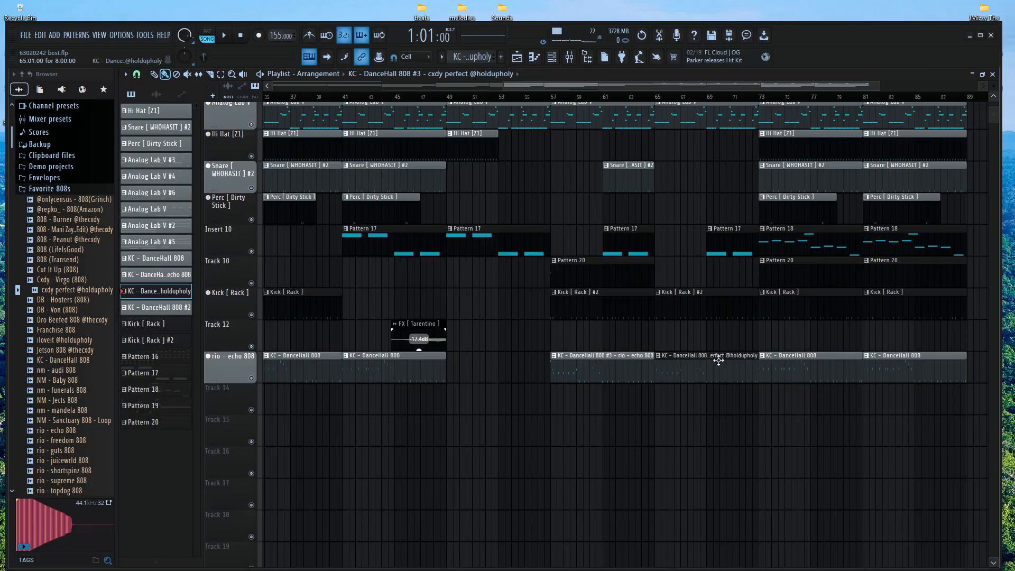
# Replace the 808 clip at bar 57 with the cxdy perfect version of KC - DanceHall 808 #3 and make it unique
pyautogui.scroll(4, 718, 359)
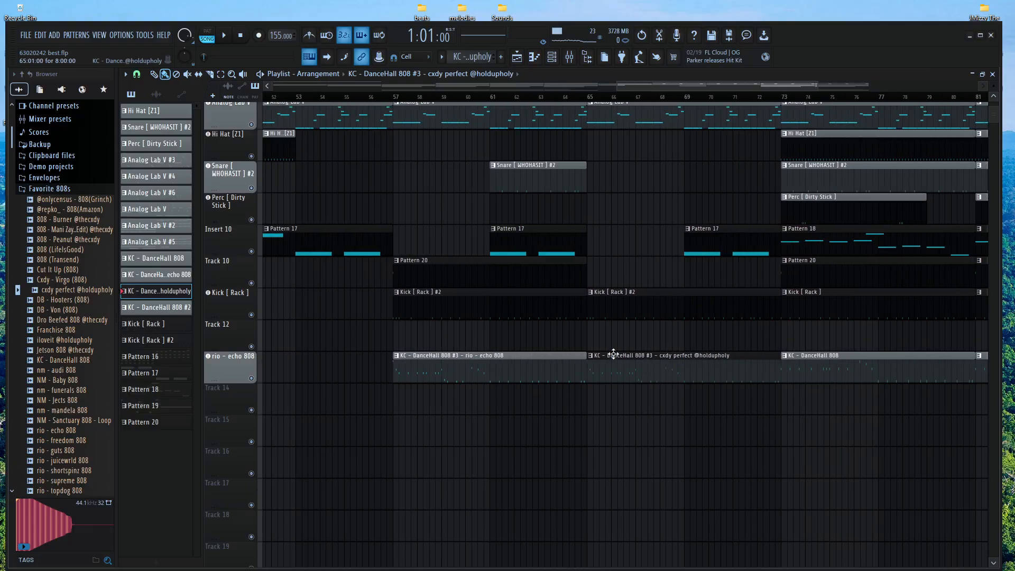
pyautogui.click(530, 355)
pyautogui.rightClick(520, 363)
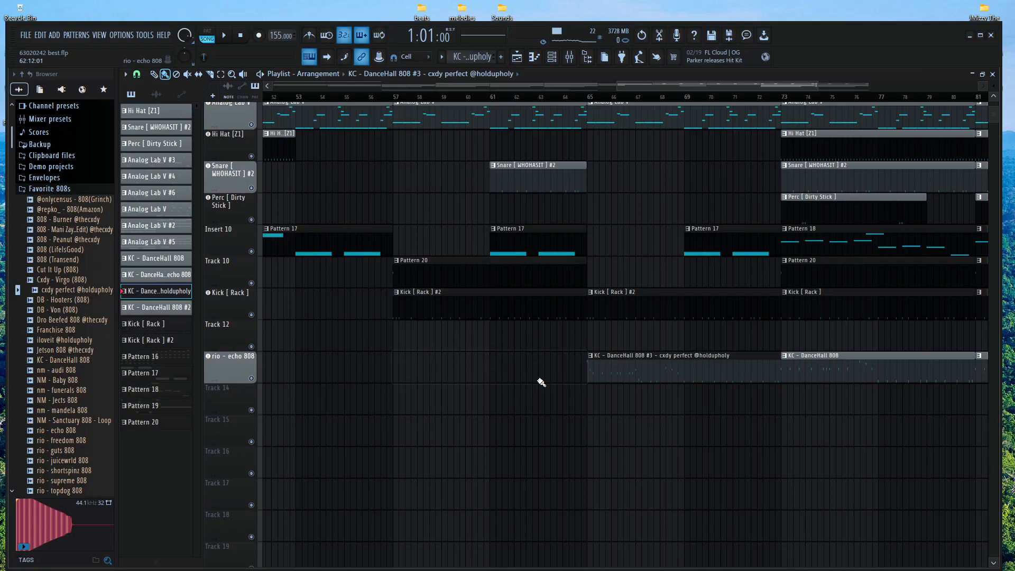
pyautogui.hotkey('ctrl', 'z')
pyautogui.moveTo(502, 374)
pyautogui.mouseDown()
pyautogui.moveTo(498, 411)
pyautogui.moveTo(500, 371)
pyautogui.mouseUp()
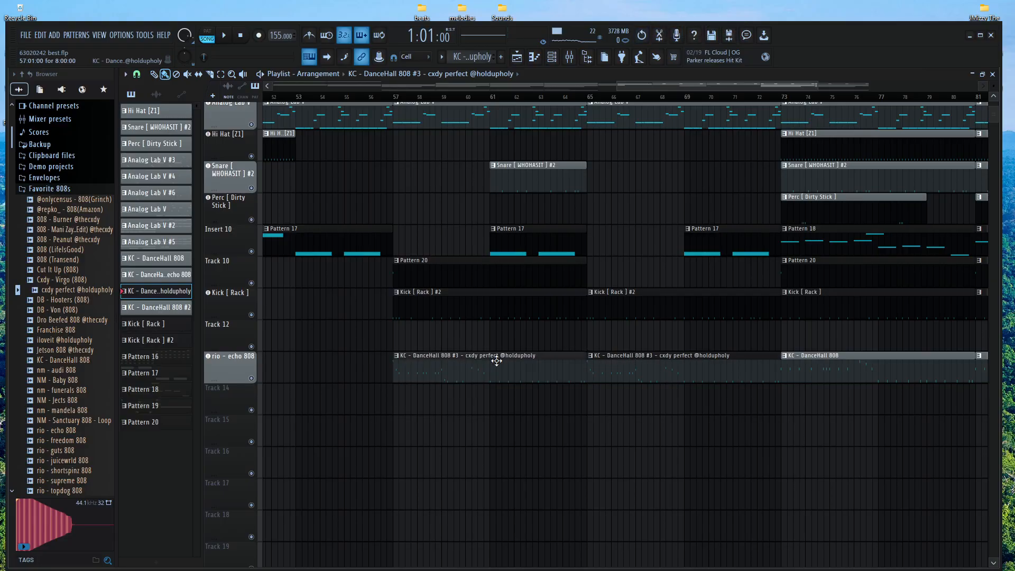
pyautogui.click(398, 361)
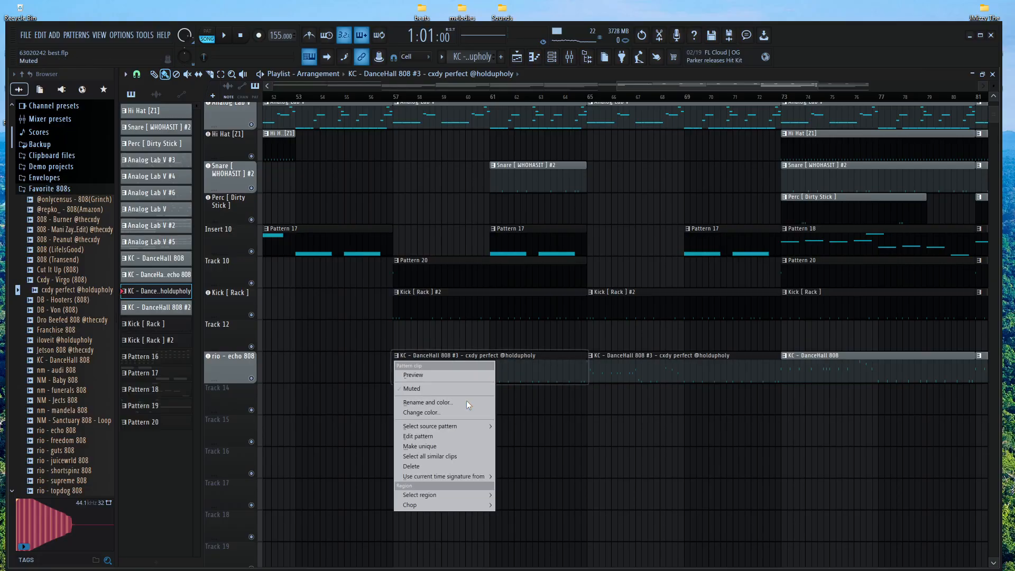
pyautogui.click(457, 440)
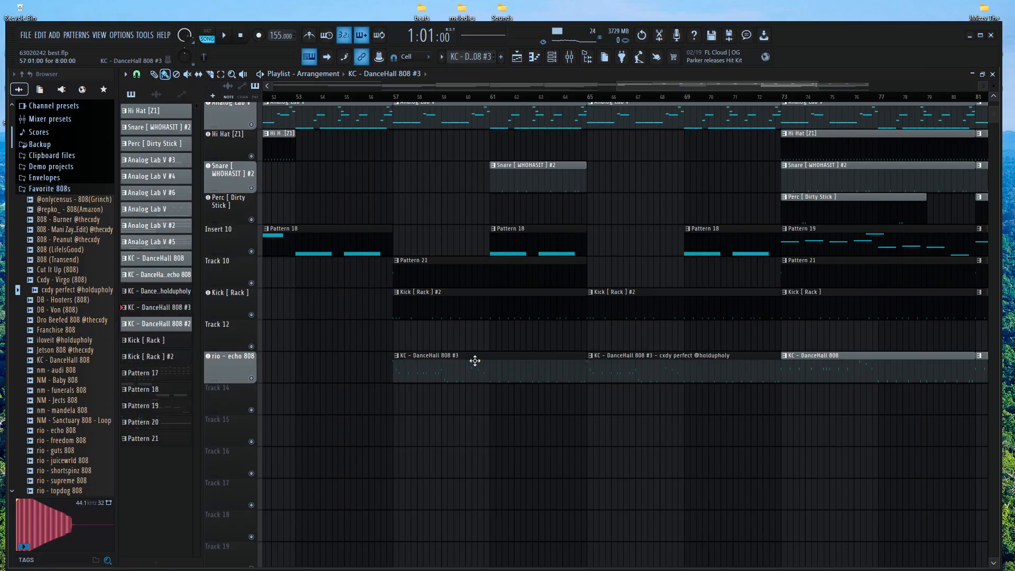
# Open the notes of the unique 808 pattern at bar 57 and lower its first note to D#6
pyautogui.scroll(-3, 494, 399)
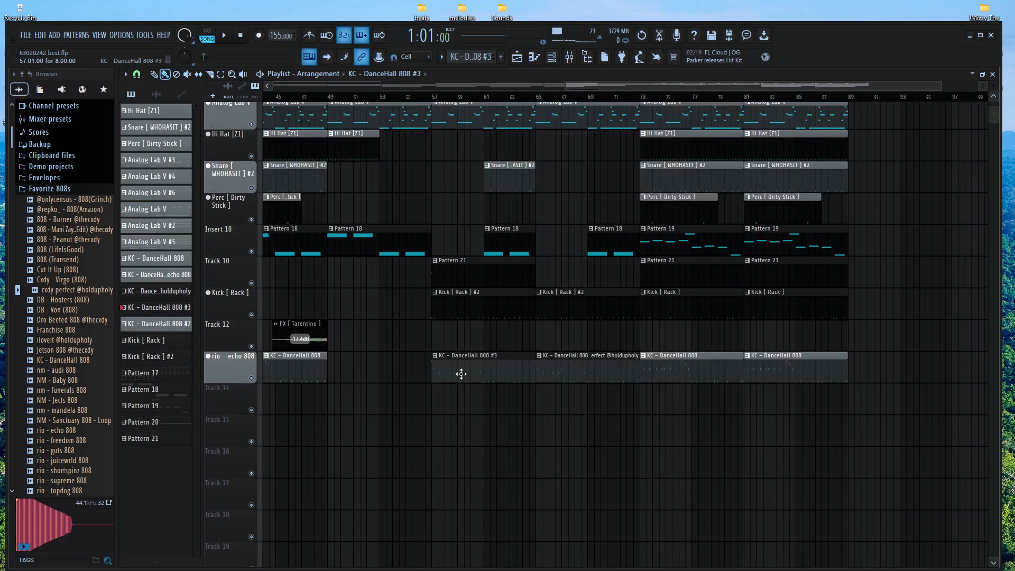
pyautogui.doubleClick(463, 368)
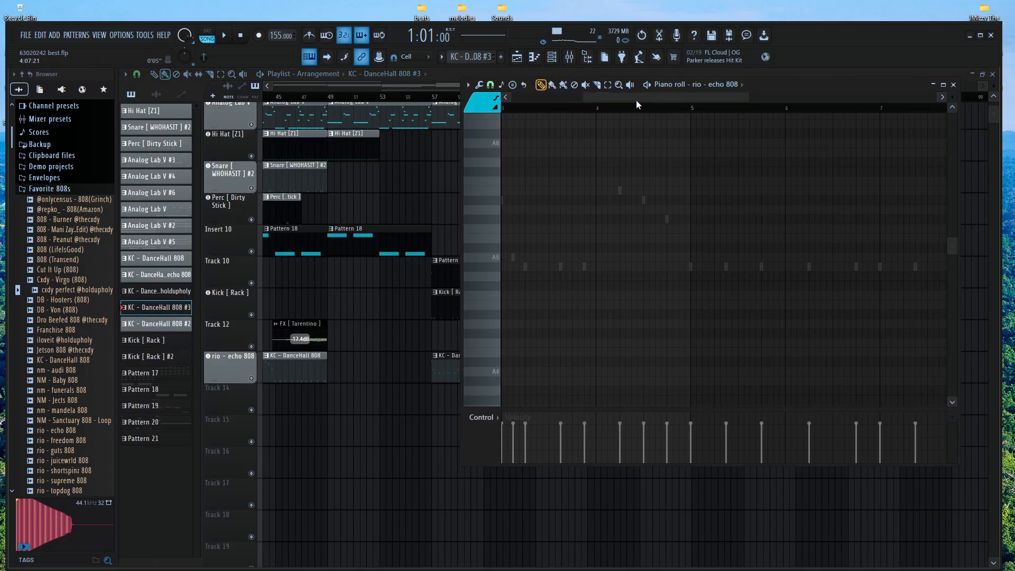
pyautogui.moveTo(636, 100); pyautogui.dragTo(388, 176)
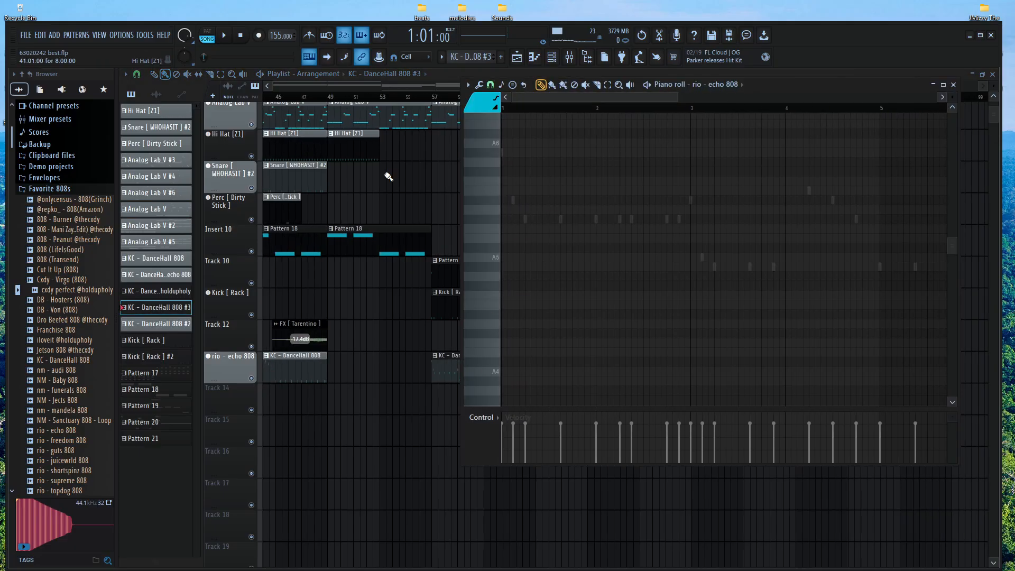
pyautogui.rightClick(503, 154)
pyautogui.moveTo(500, 152); pyautogui.dragTo(512, 199)
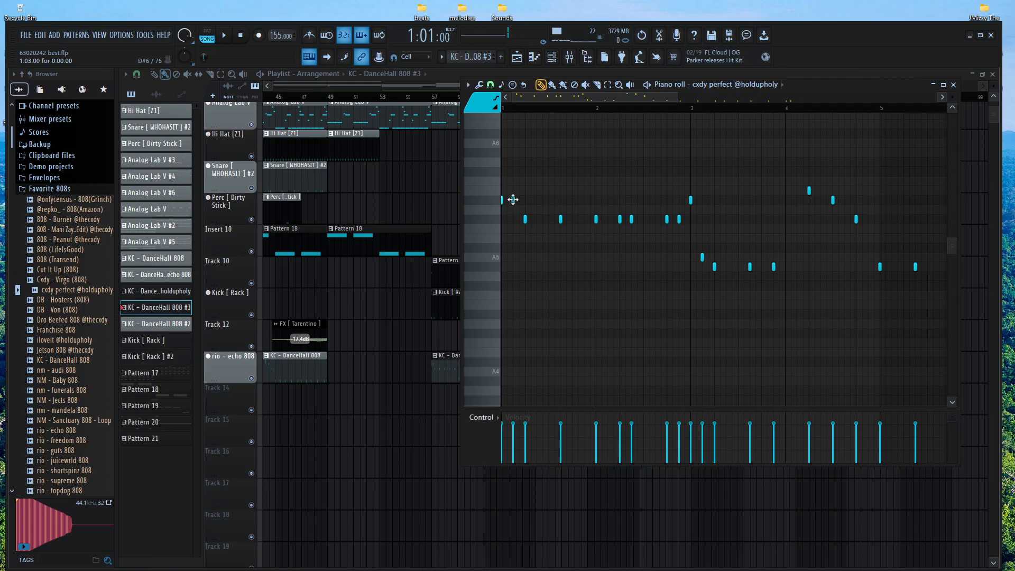
# Delete the pattern's second note, shift the following C#6 note to 1:07, audition from bar 57, and close the piano roll
pyautogui.press('space')
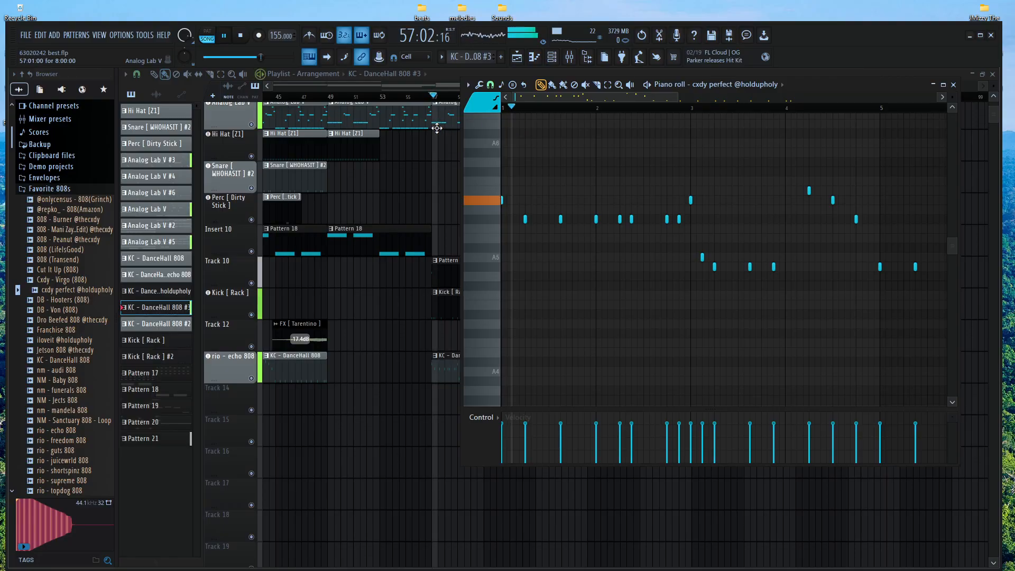
pyautogui.press('space')
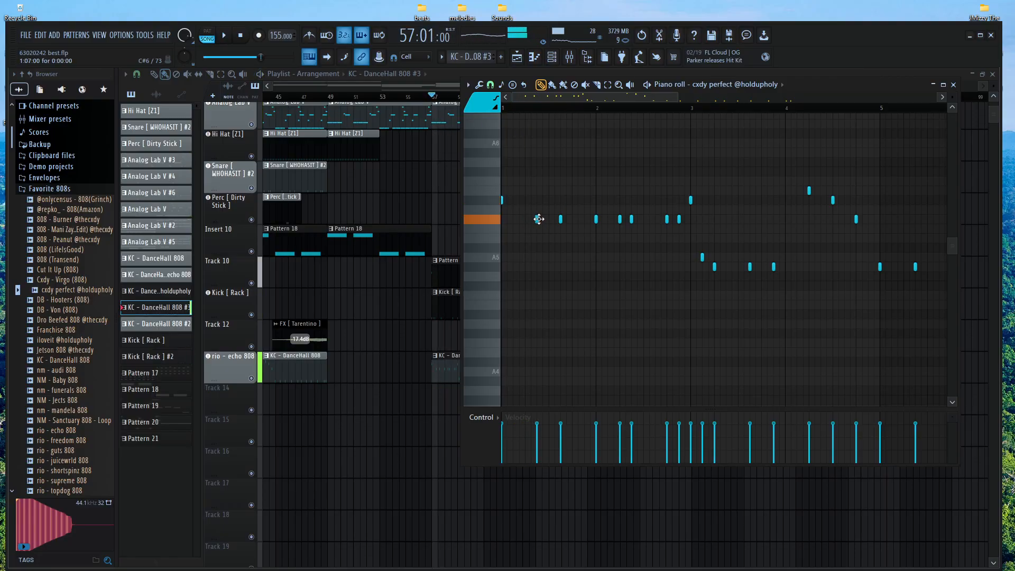
pyautogui.press('space')
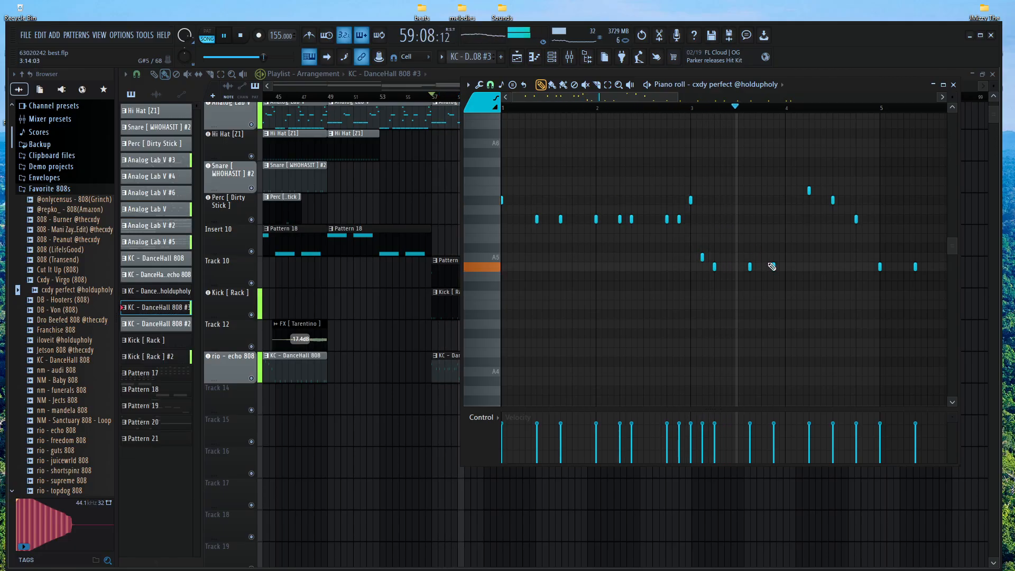
pyautogui.press('F7')
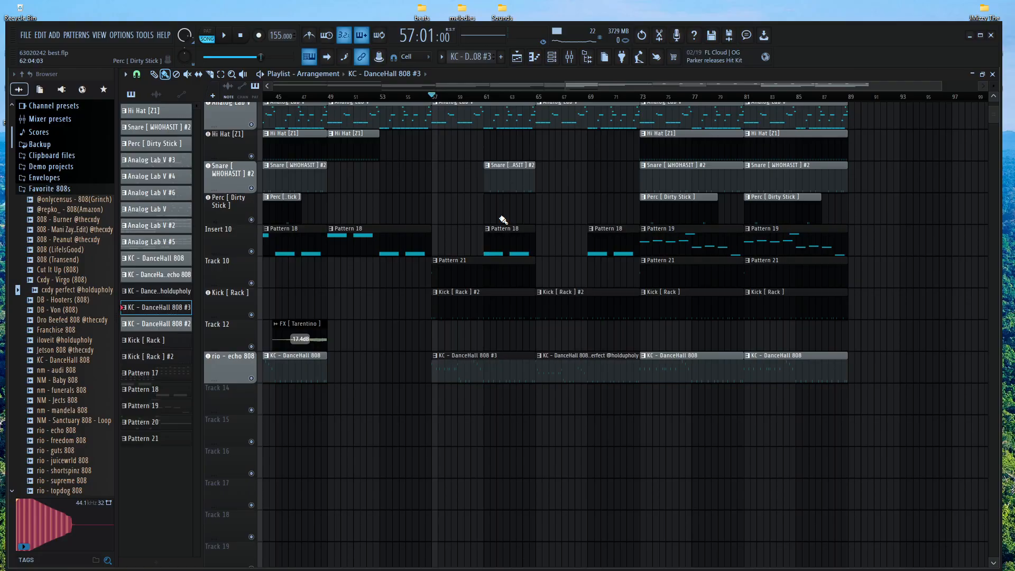
# Move the Pattern 21 clip on Track 10 from bar 57 to bar 65
pyautogui.moveTo(484, 276); pyautogui.dragTo(593, 276)
pyautogui.scroll(2, 584, 291)
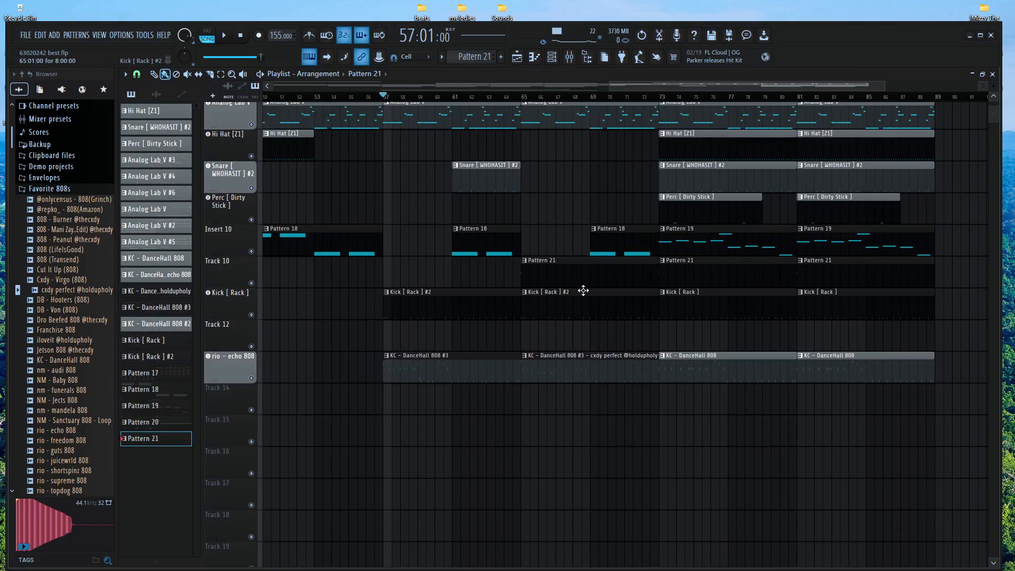
# Try moving the Pattern 20 clip on Track 2 about eight bars further along and undo the move
pyautogui.scroll(-2, 583, 290)
pyautogui.scroll(2, 503, 294)
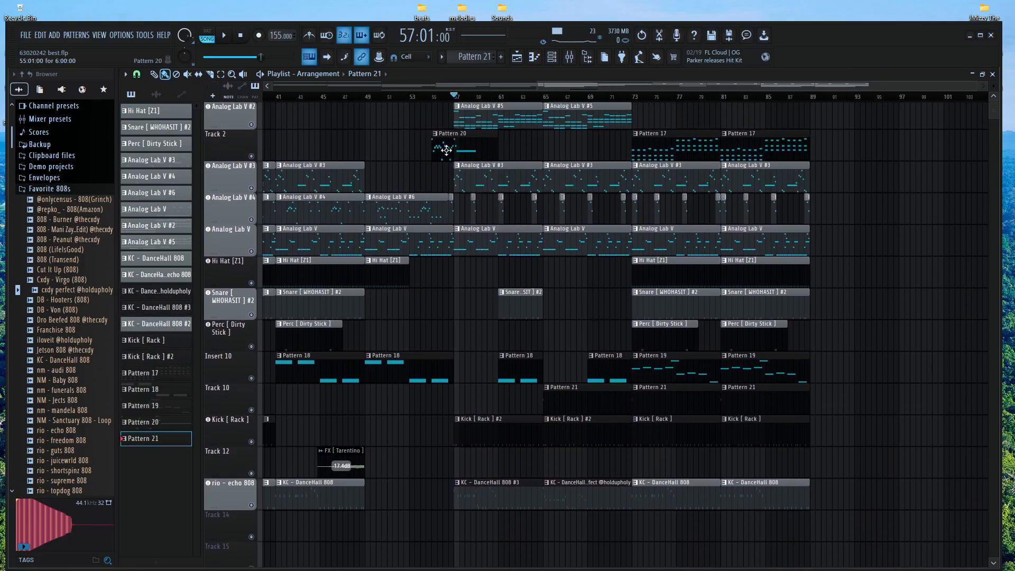
pyautogui.moveTo(452, 150); pyautogui.dragTo(540, 151)
pyautogui.hotkey('ctrl', 'z')
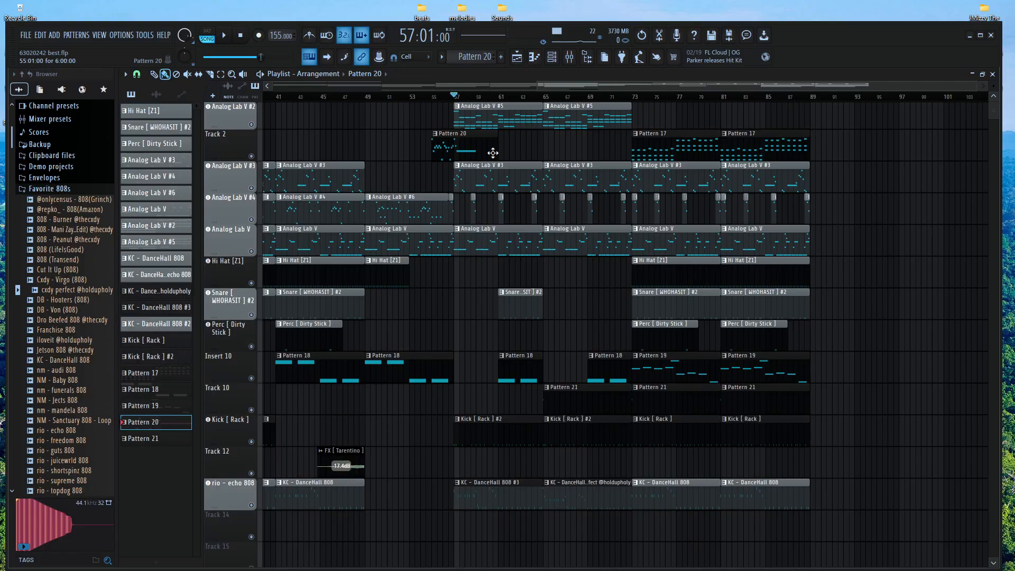
# Open the Mini Grand instrument that Pattern 20 uses and slightly lower its mixer track level
pyautogui.click(569, 57)
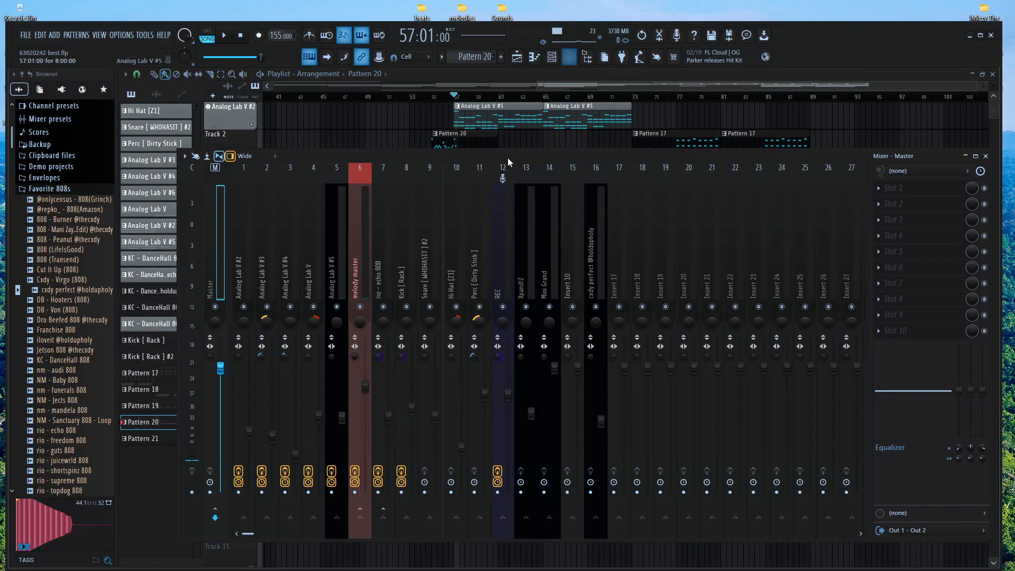
pyautogui.click(552, 57)
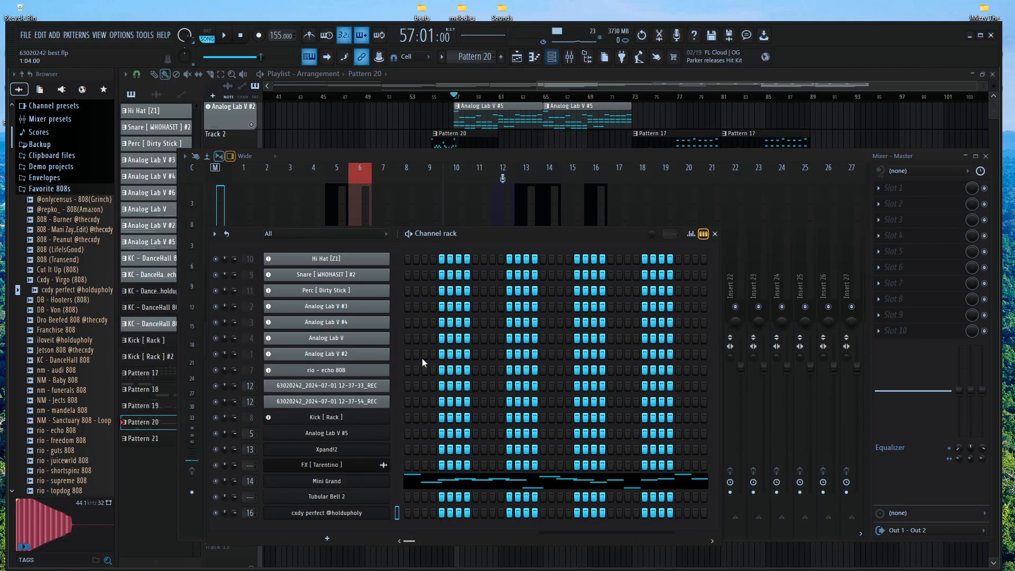
pyautogui.click(326, 481)
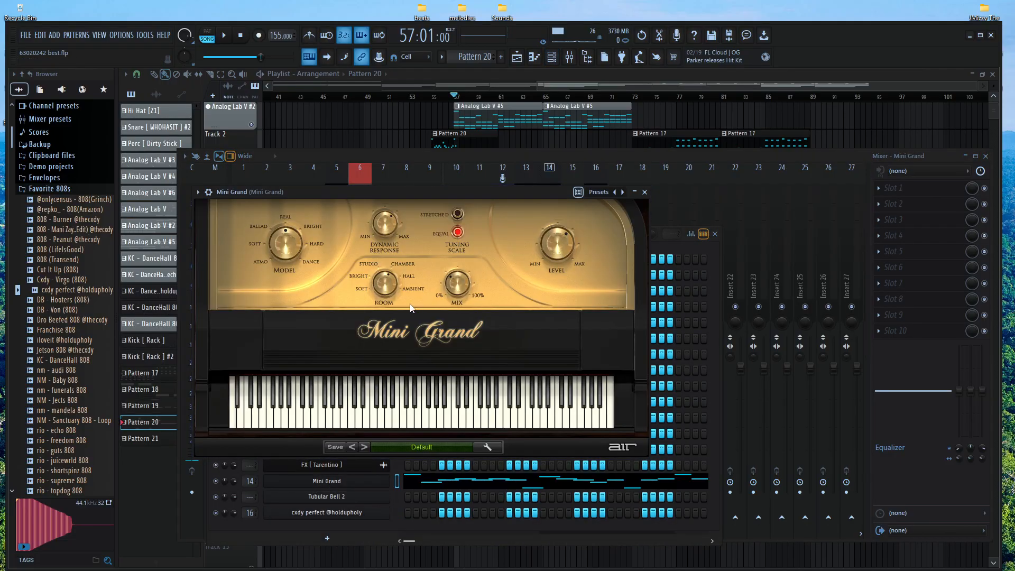
pyautogui.moveTo(298, 236); pyautogui.dragTo(262, 248)
pyautogui.press('space')
pyautogui.press('space')
pyautogui.click(435, 95)
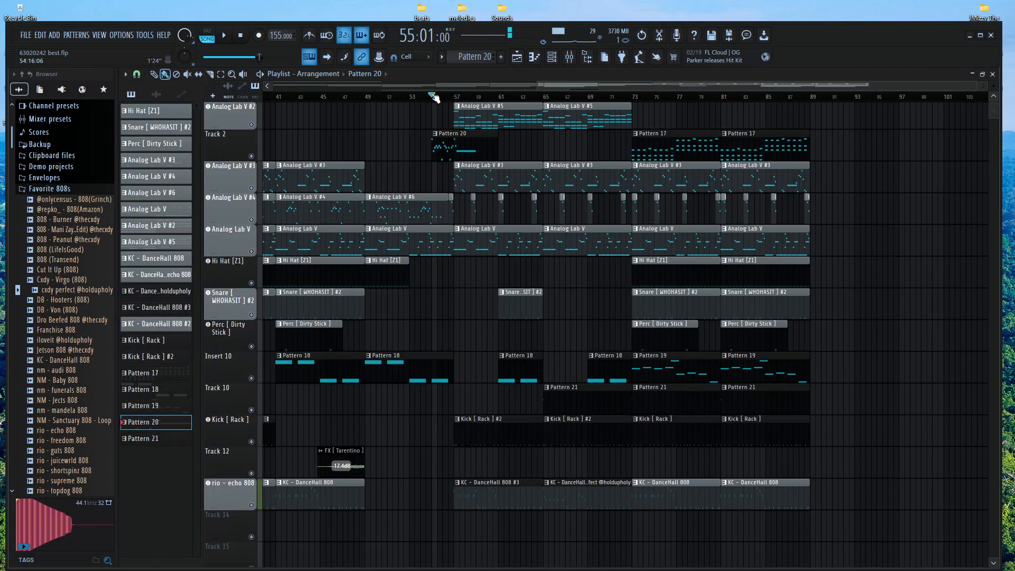
pyautogui.press('space')
pyautogui.click(569, 57)
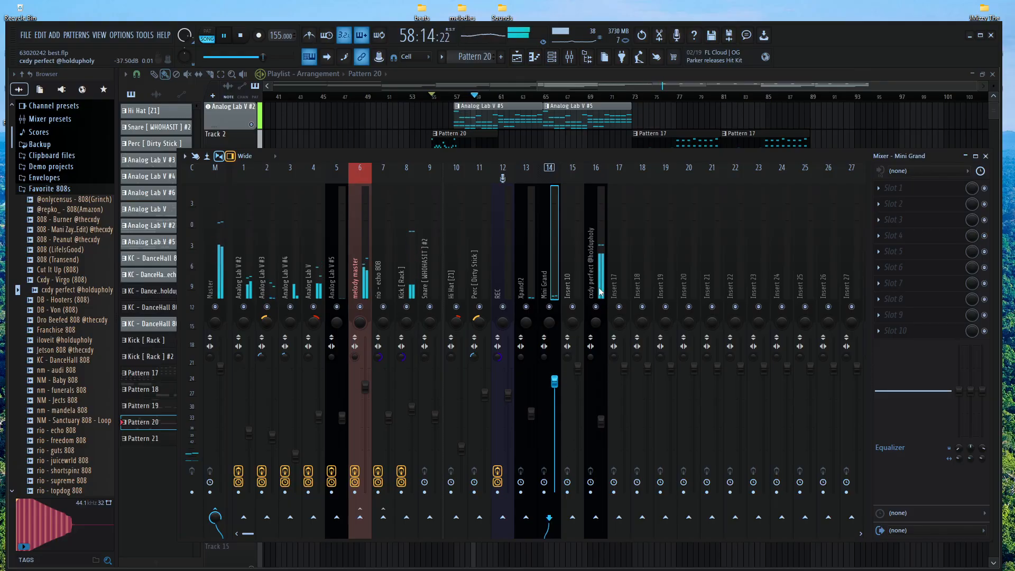
pyautogui.moveTo(601, 421); pyautogui.dragTo(601, 414)
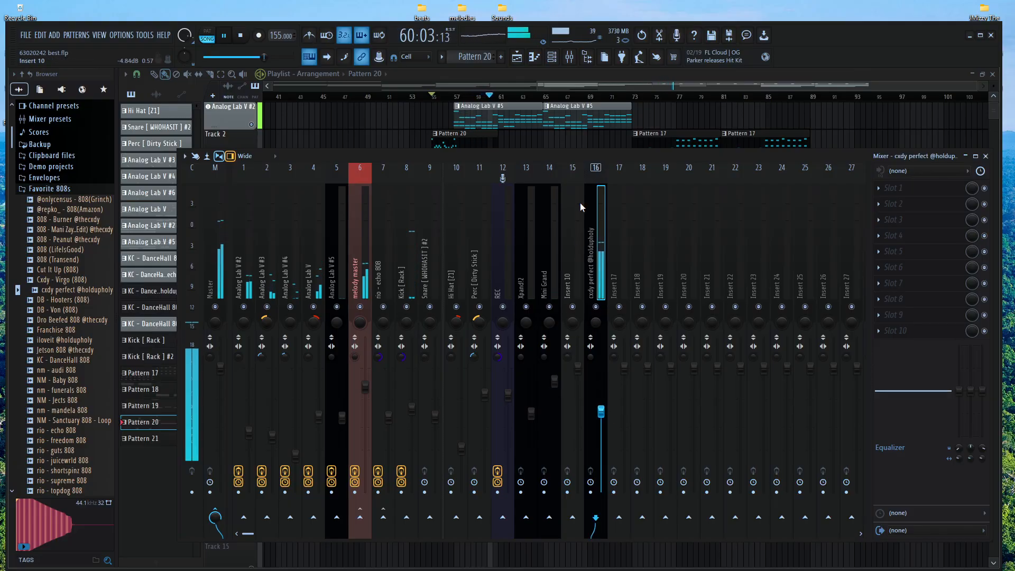
pyautogui.click(585, 74)
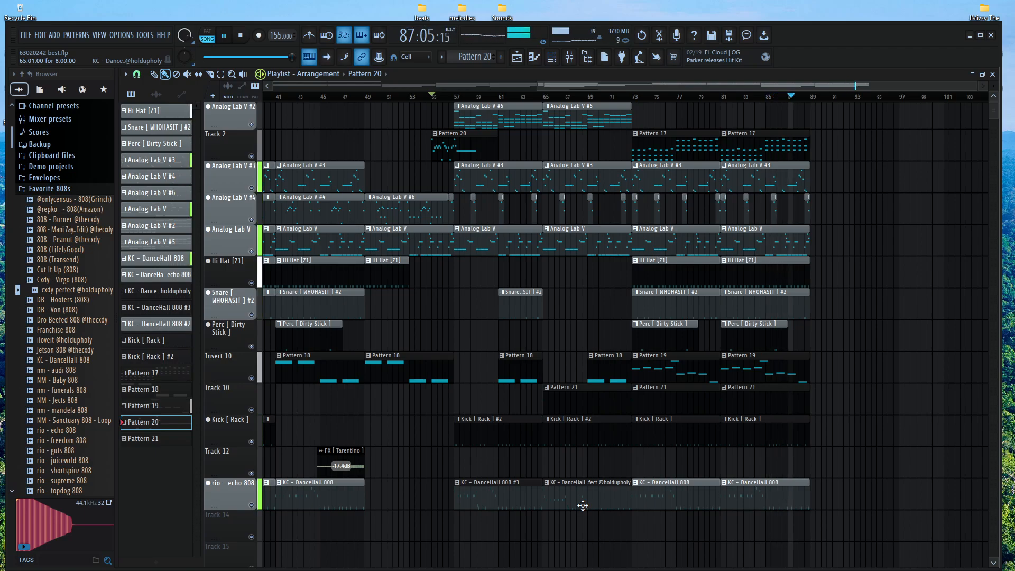
pyautogui.press('space')
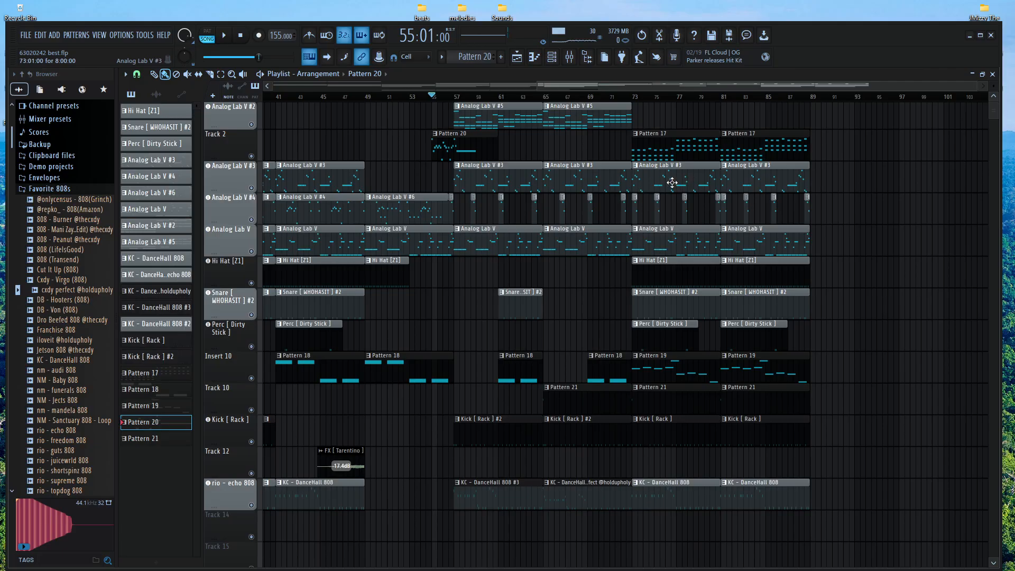
pyautogui.hscroll(-10, 672, 182)
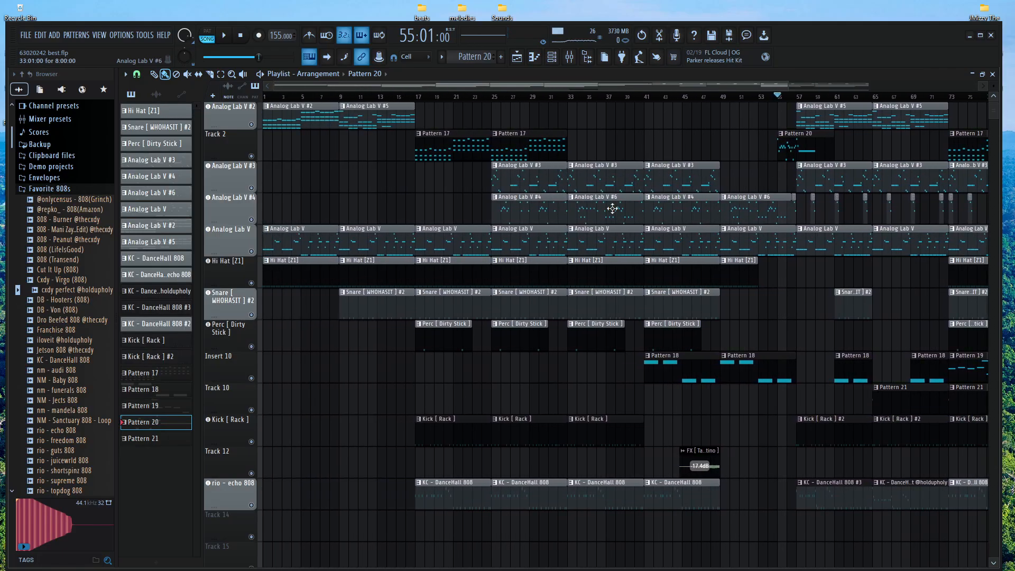
pyautogui.hscroll(5, 612, 208)
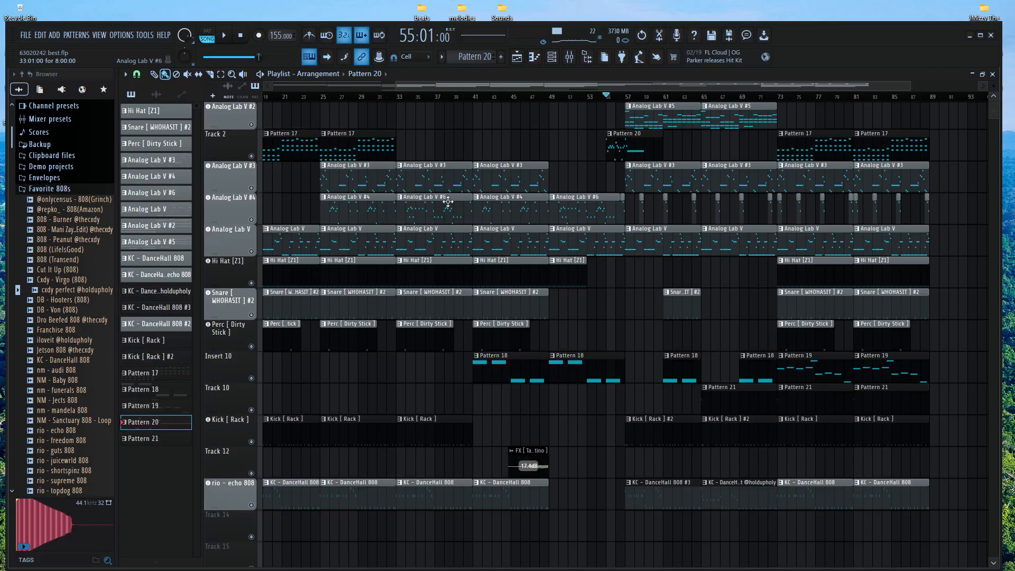
pyautogui.click(221, 74)
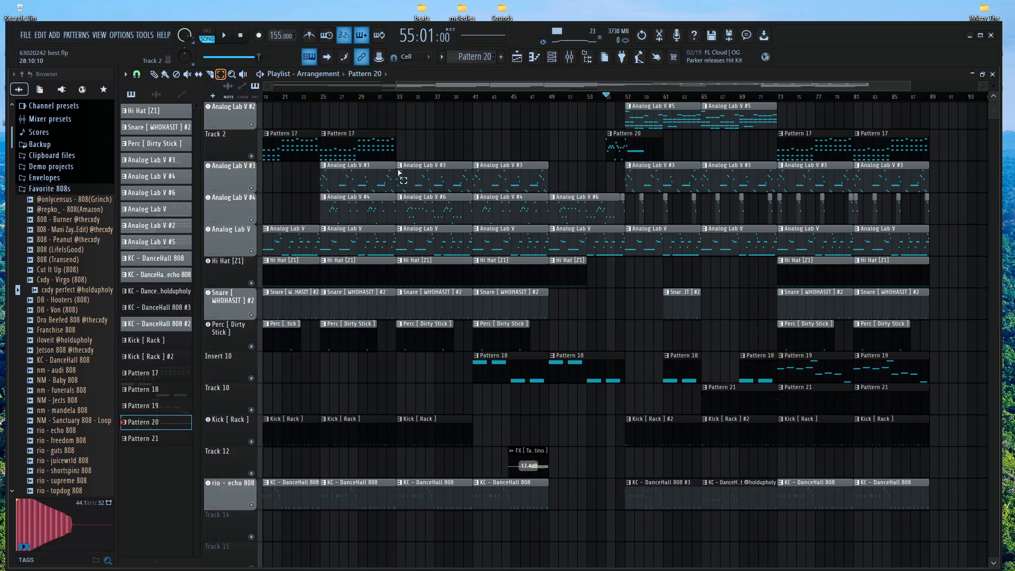
pyautogui.moveTo(494, 180); pyautogui.dragTo(968, 221)
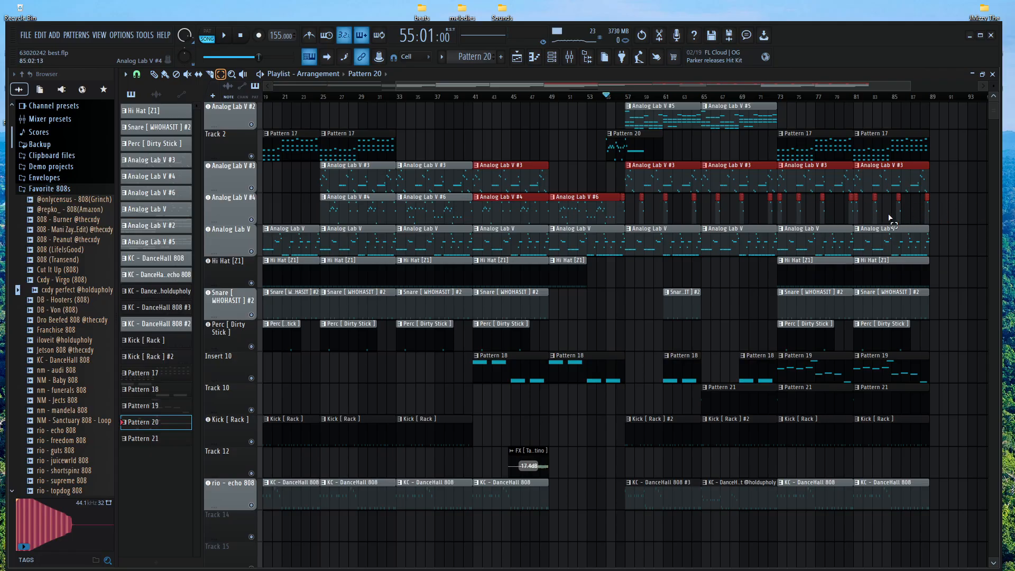
pyautogui.click(802, 206)
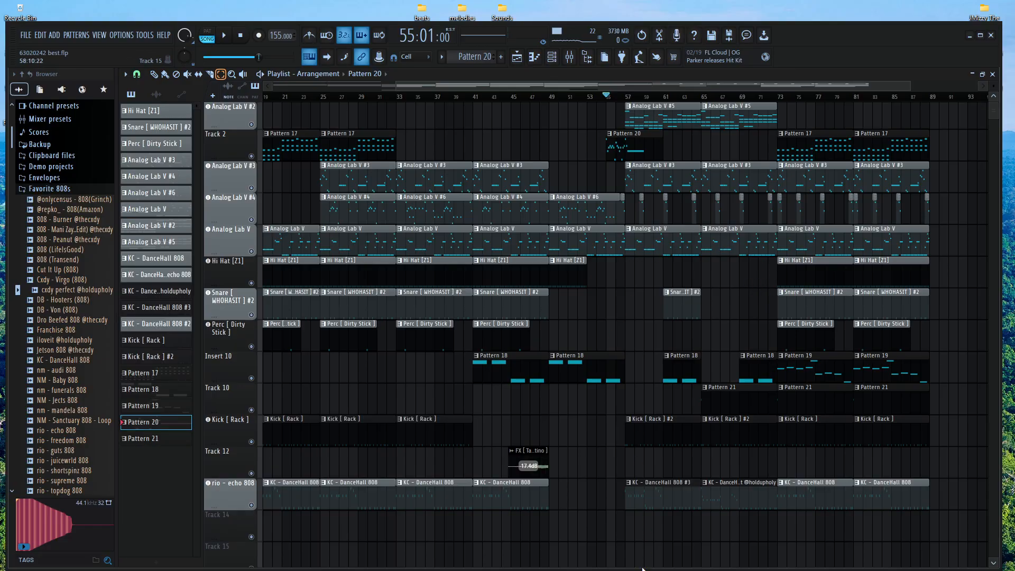
# Switch to File Explorer, listen to the 63020242 MP3 from New folder (2), and close the media player
pyautogui.moveTo(642, 569)
pyautogui.click(523, 560)
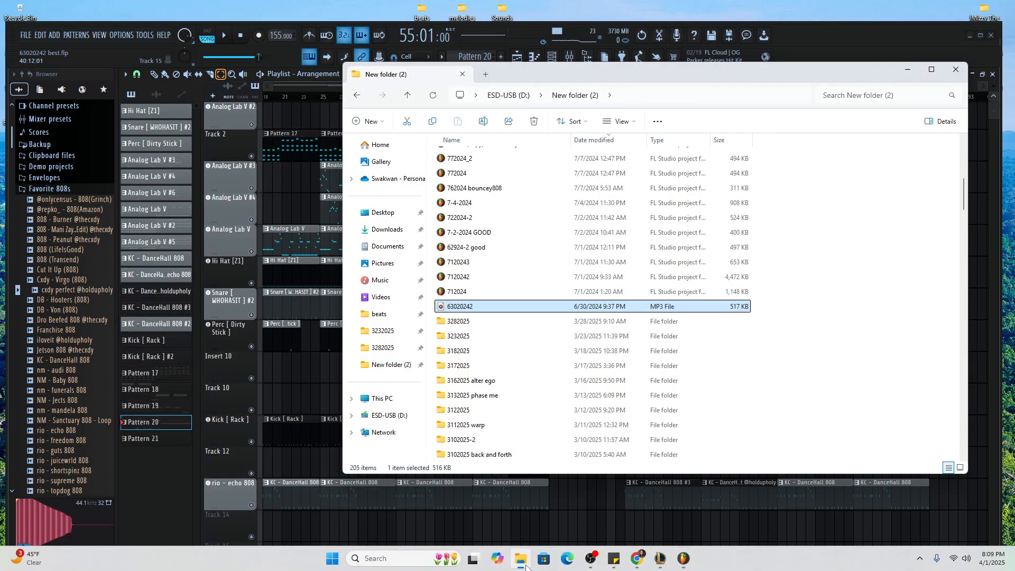
pyautogui.moveTo(450, 306); pyautogui.dragTo(452, 311)
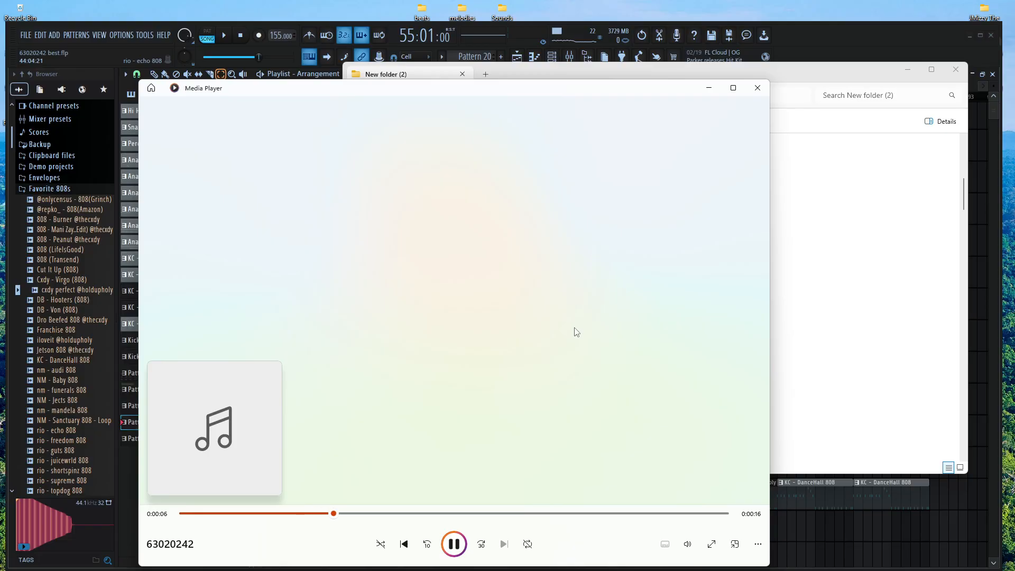
pyautogui.click(454, 544)
pyautogui.click(757, 88)
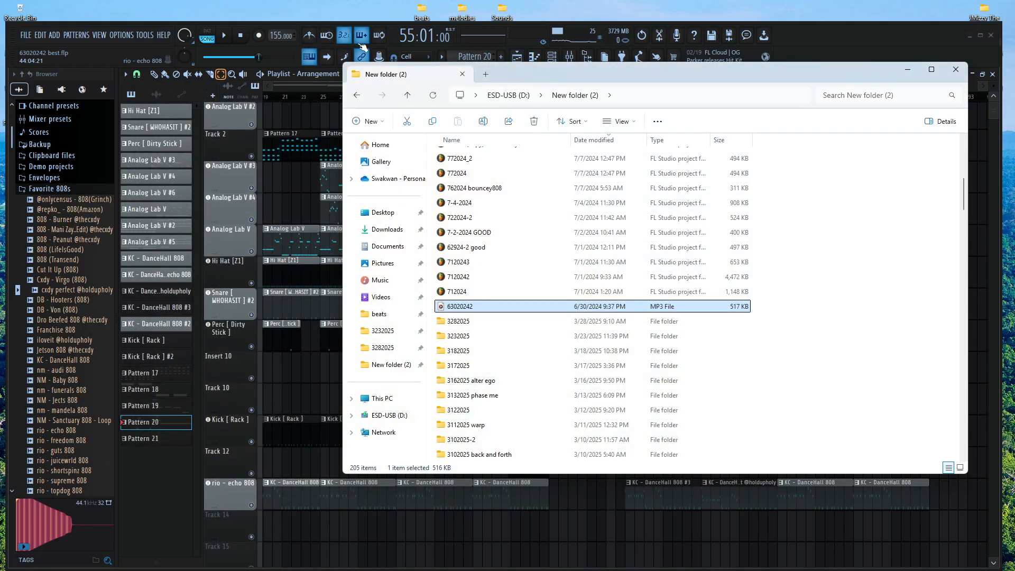
# Return to FL Studio and play the full arrangement from bar 1 through the closing section to review the finished beat
pyautogui.click(241, 35)
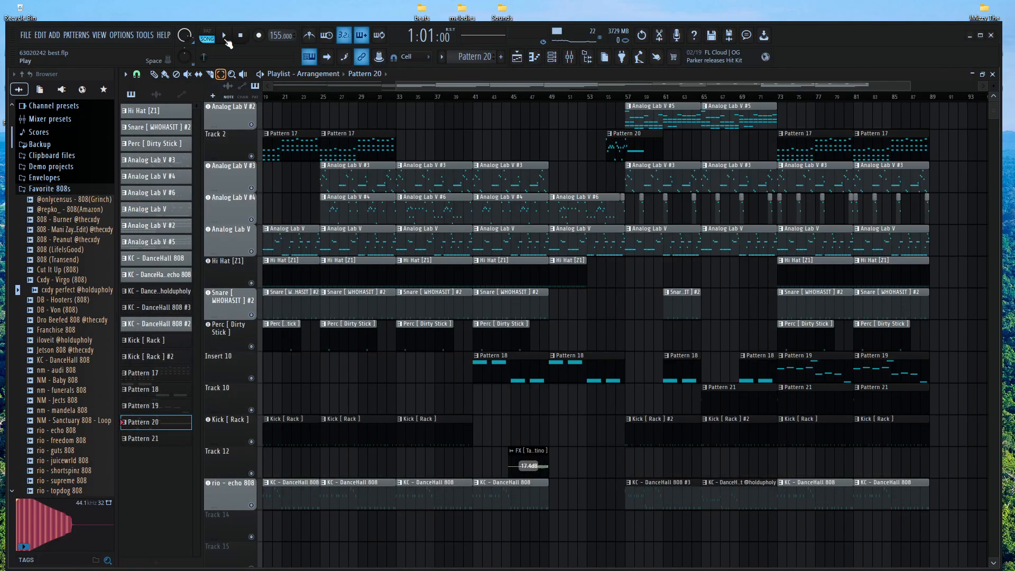
pyautogui.click(225, 37)
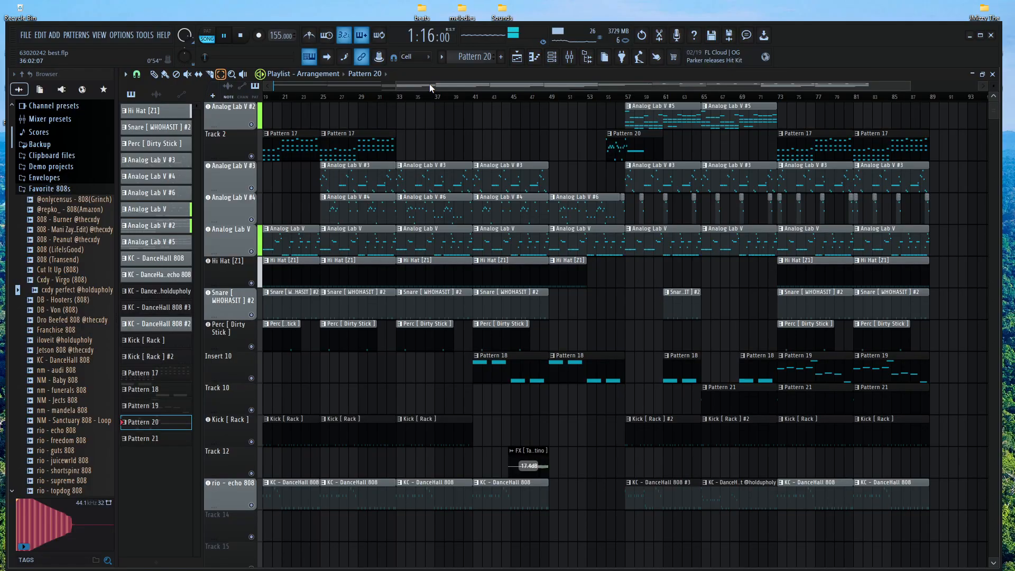
pyautogui.scroll(-2, 388, 185)
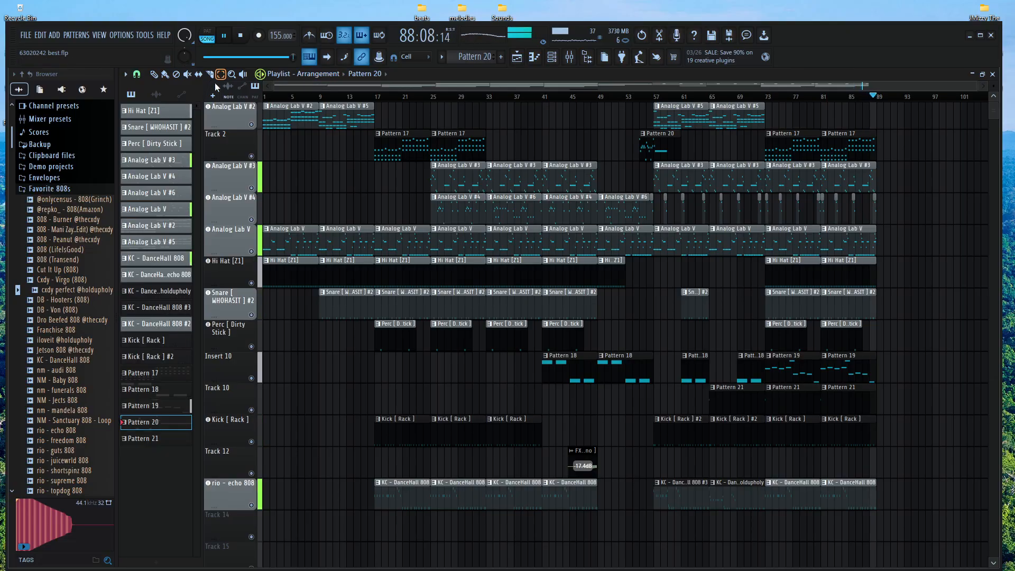
pyautogui.press('space')
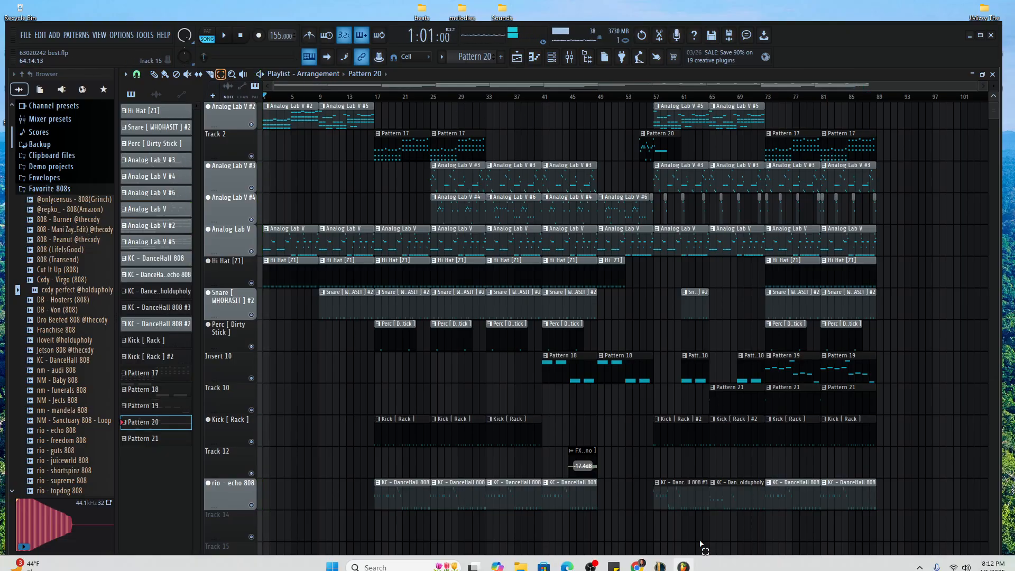